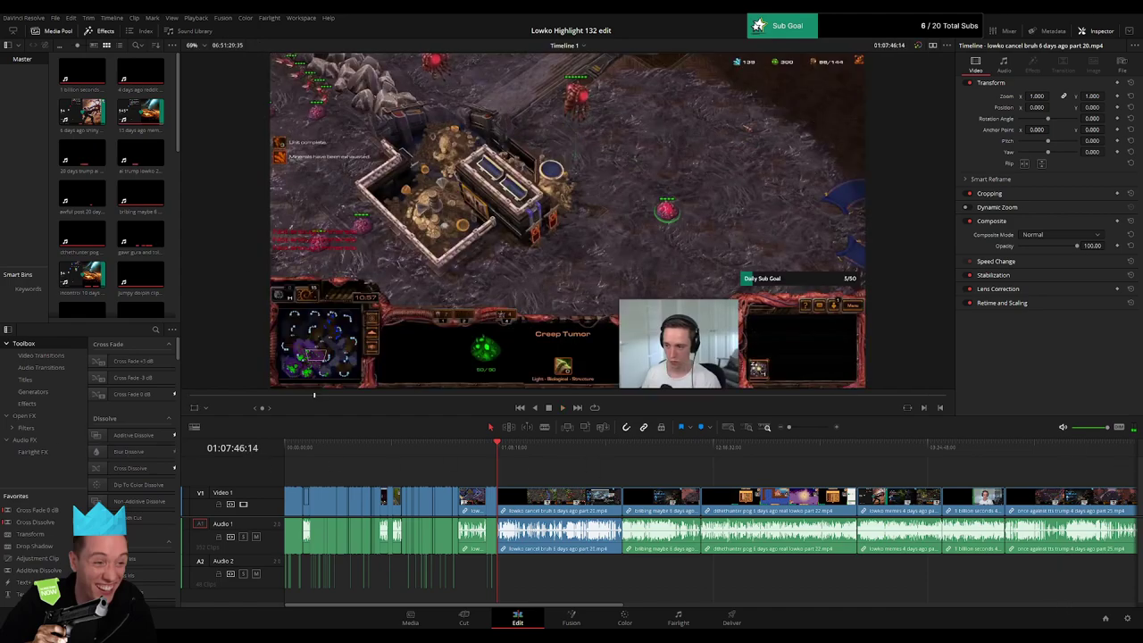
Step: Play the timeline zoomed in around the part 20 StarCraft clip with an enlarged viewer
key("space")
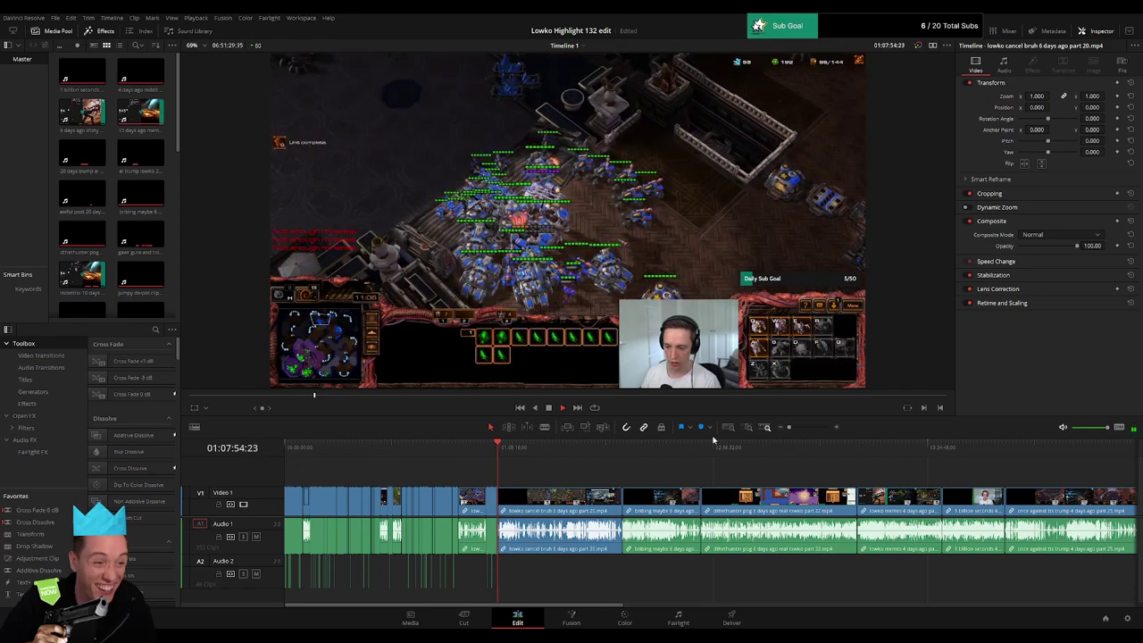
left_click_drag(789, 429, 798, 429)
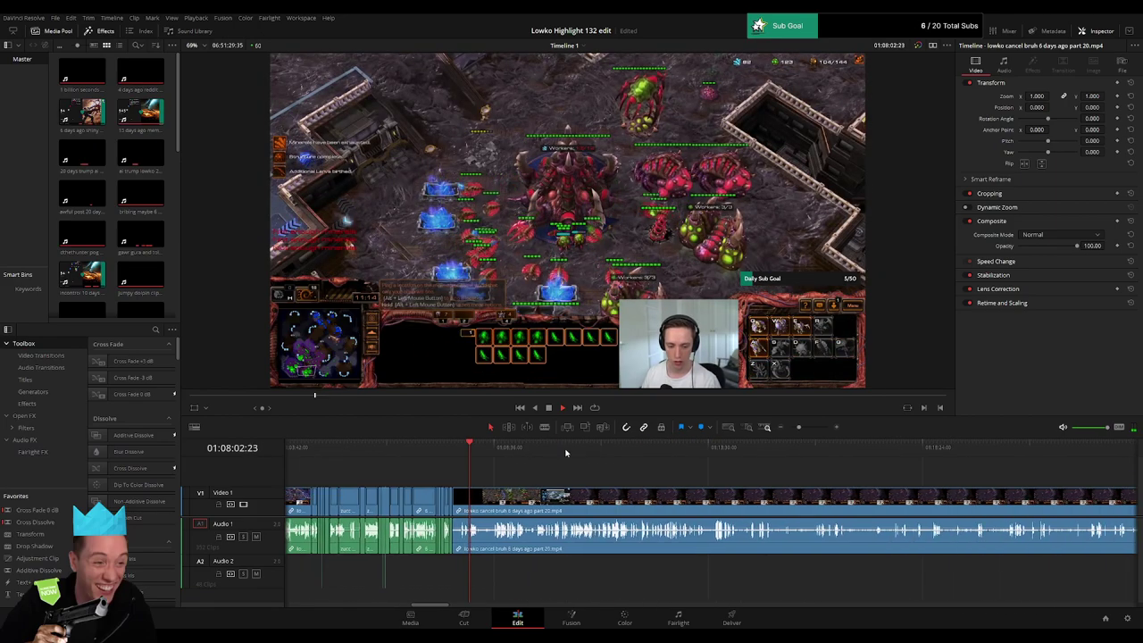
scroll(265, 530, "up", 1)
scroll(264, 530, "down", 1)
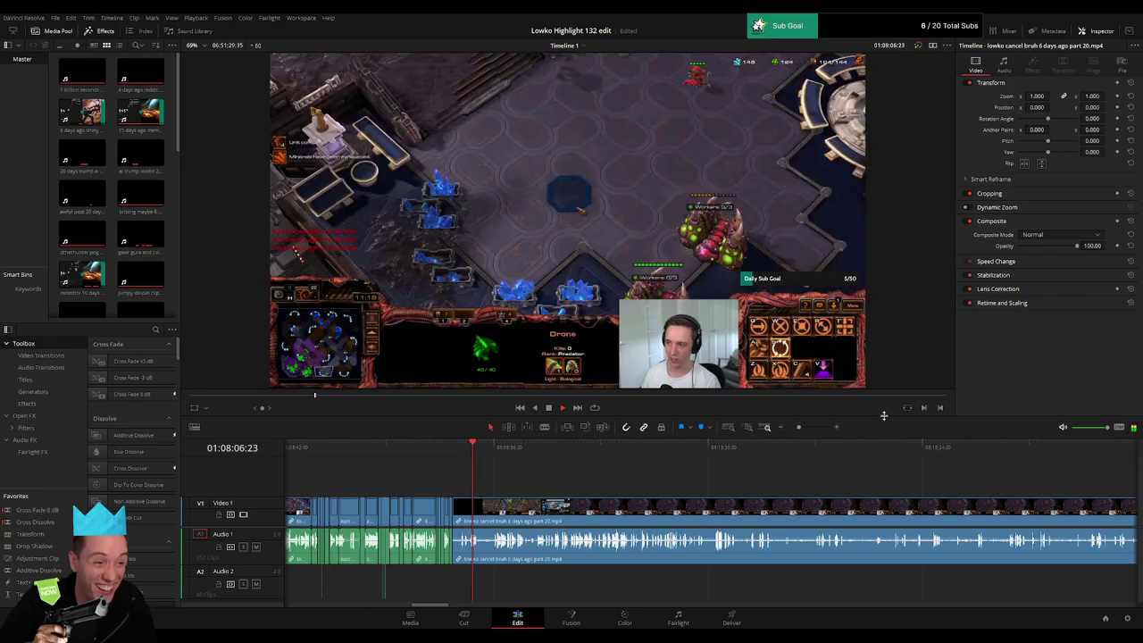
left_click_drag(870, 416, 878, 449)
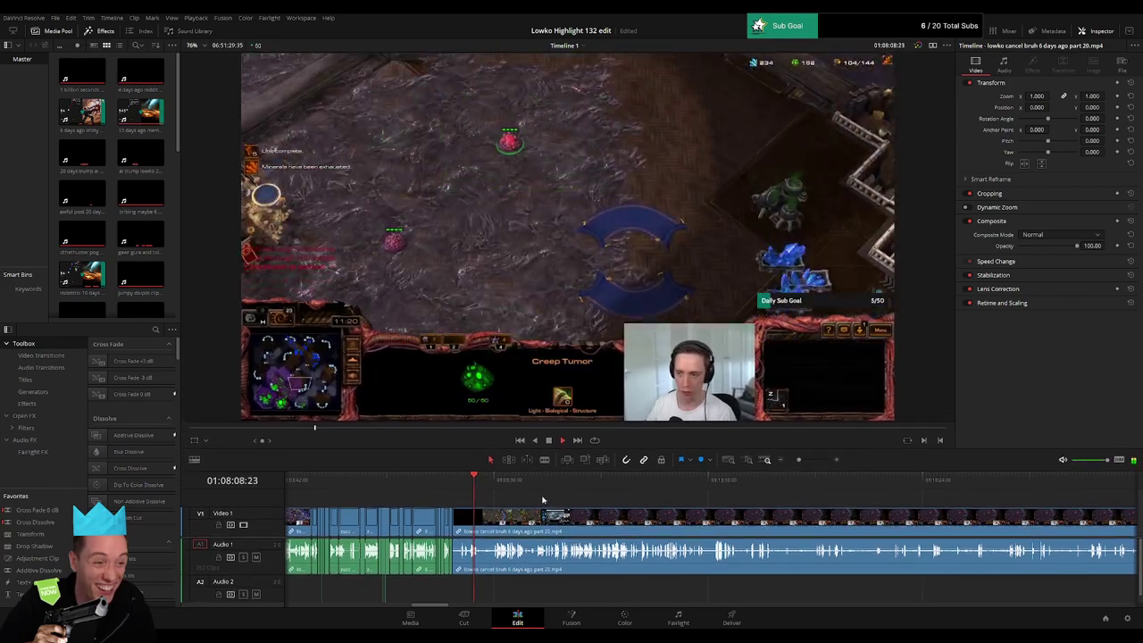
Step: Scrub through the part 20 clip and blade-cut V1/A1 where the dull stretch begins, near 01:07:58
left_click_drag(487, 482, 748, 502)
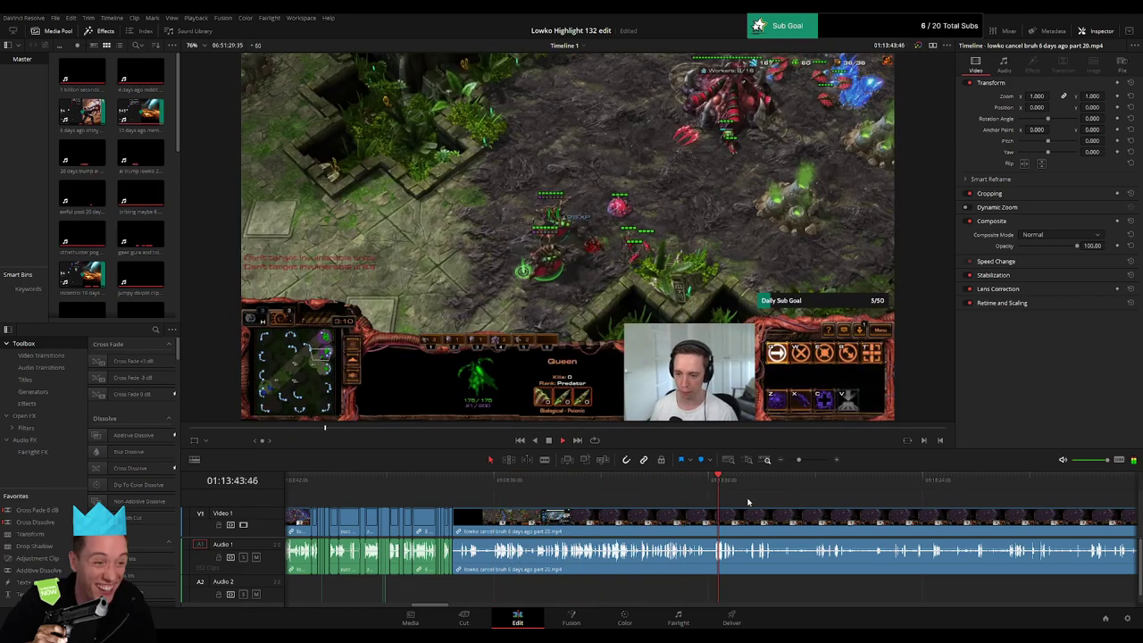
left_click(581, 487)
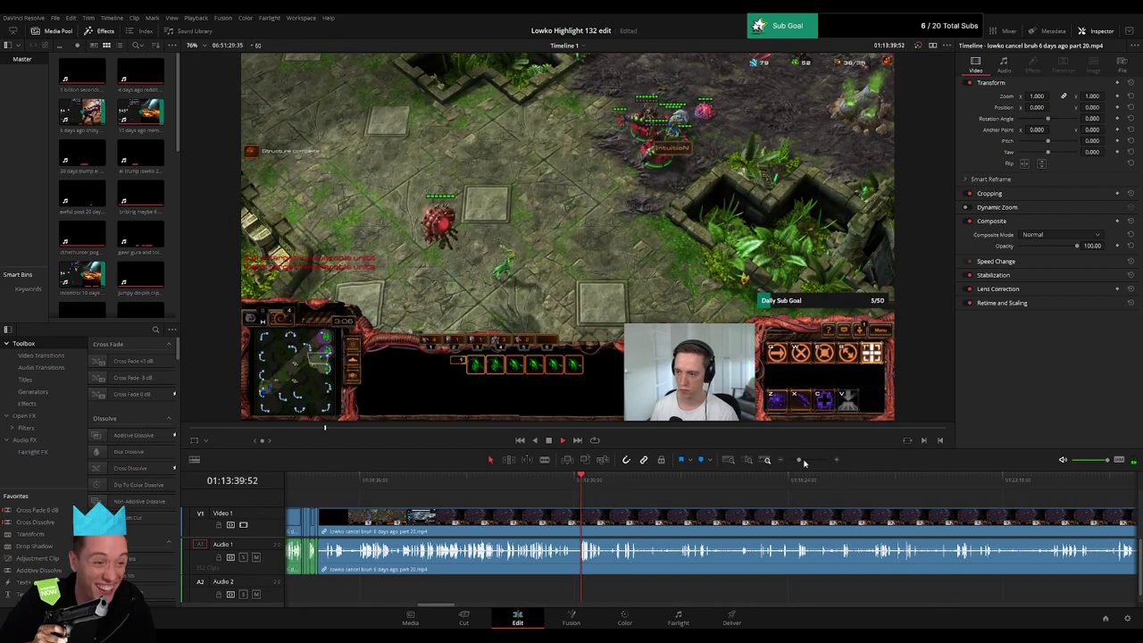
mouse_move(557, 484)
left_mouse_down()
mouse_move(693, 488)
mouse_move(674, 486)
mouse_move(666, 513)
left_mouse_up()
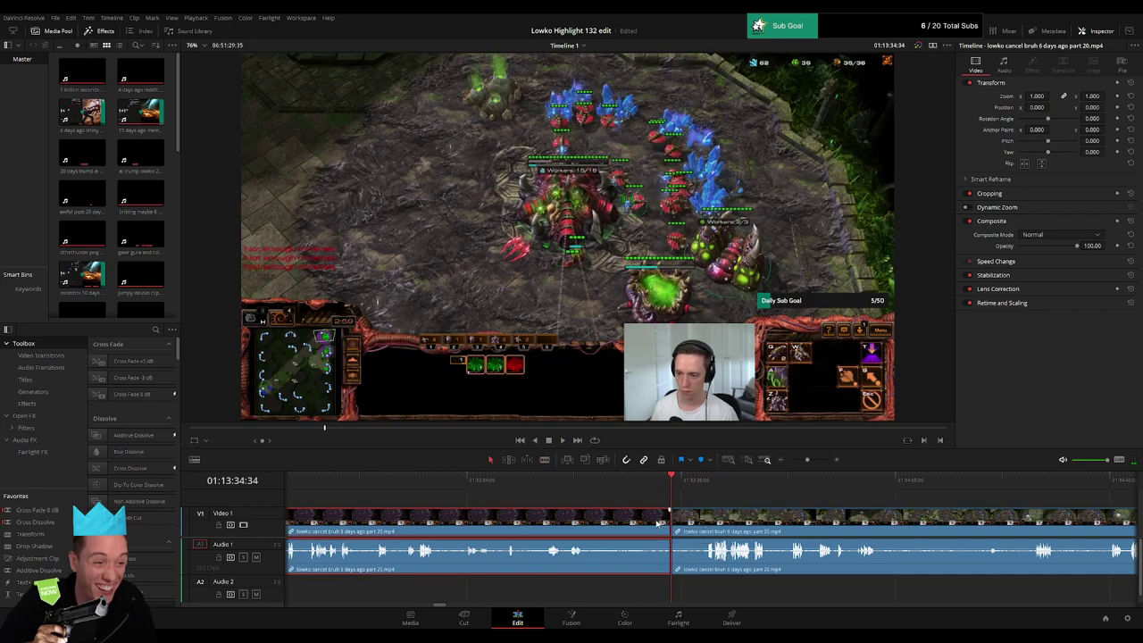
key("Up")
key("space")
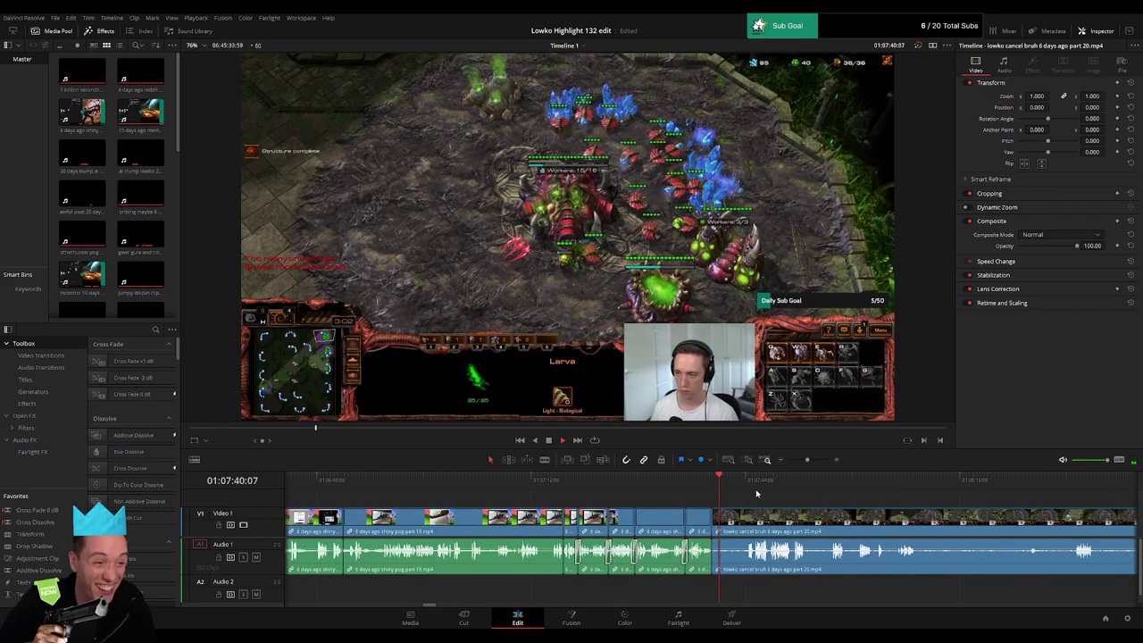
scroll(770, 496, "right", 3)
scroll(770, 497, "right", 3)
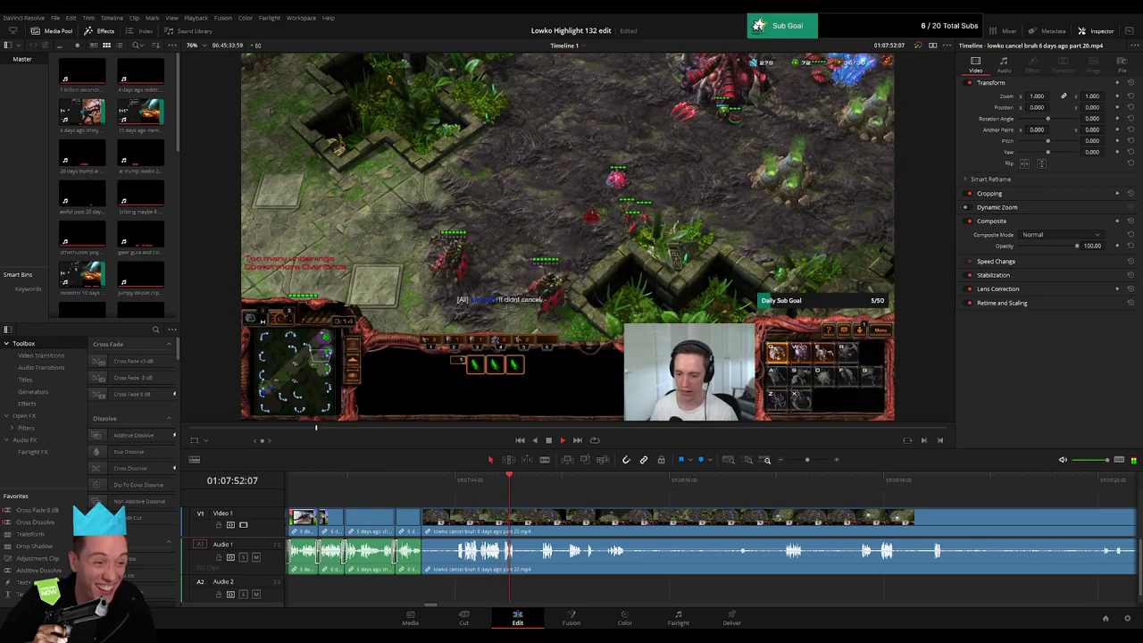
scroll(411, 488, "down", 3)
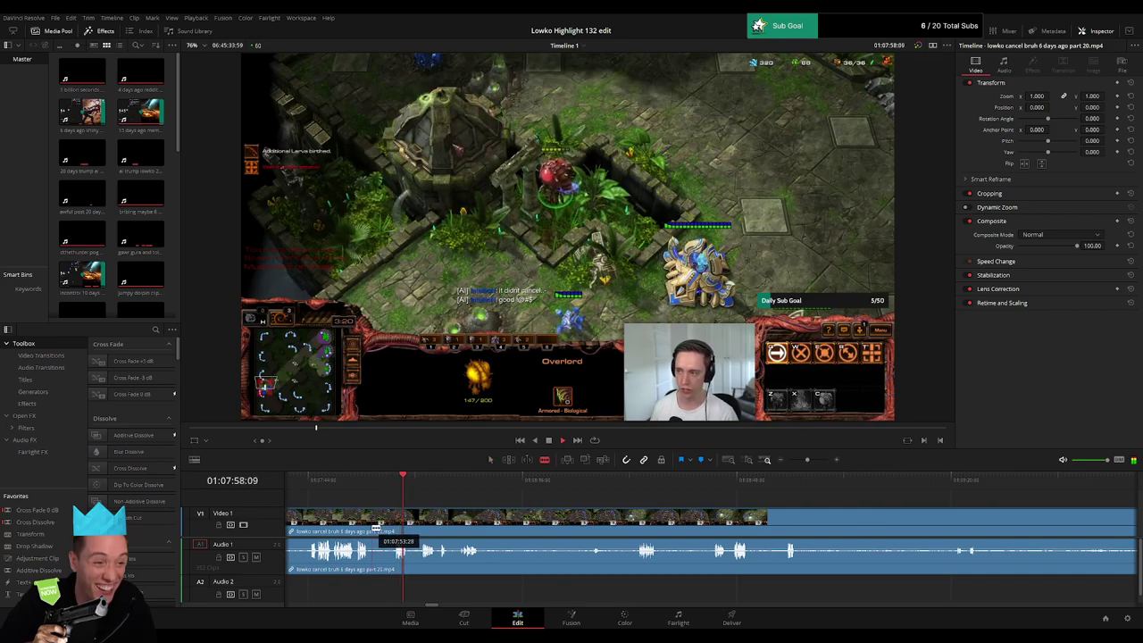
left_click(363, 478)
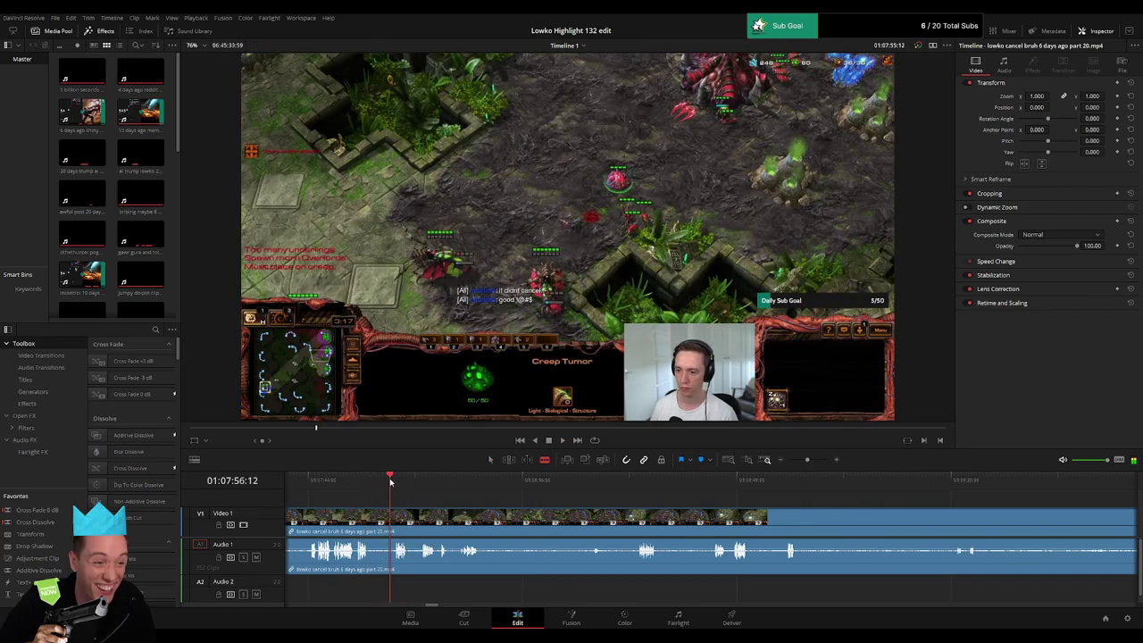
left_click(370, 518)
Step: Delete the short unwanted piece between cuts and add a Cross Fade 0 dB at the audio cut
left_click(397, 515)
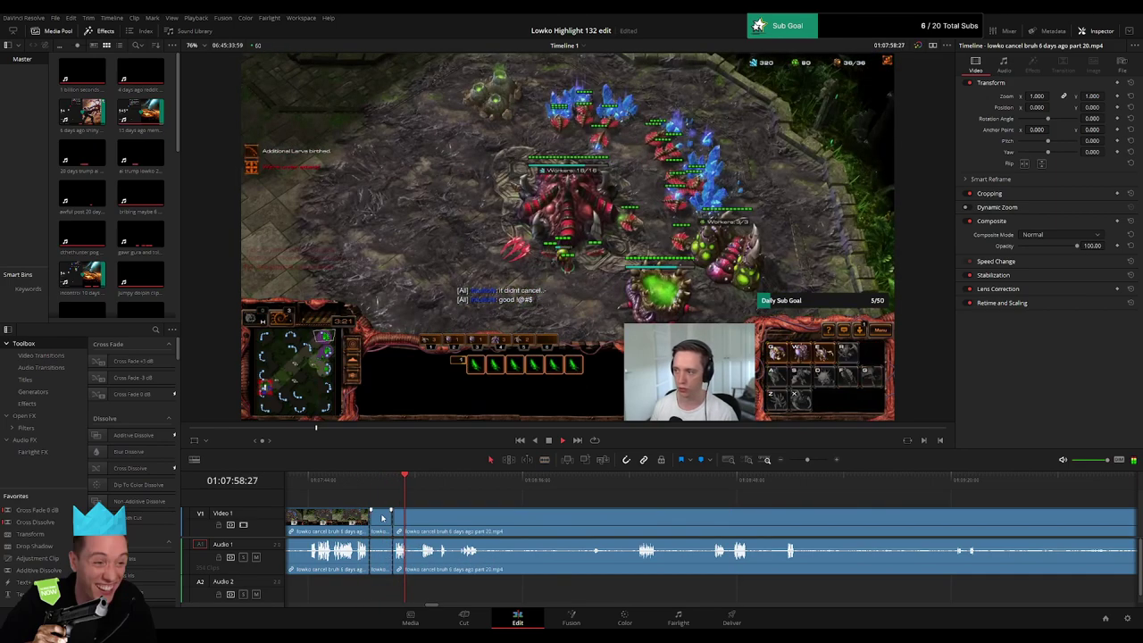
key("a")
left_click(384, 518)
key("Delete")
left_click_drag(55, 516, 371, 555)
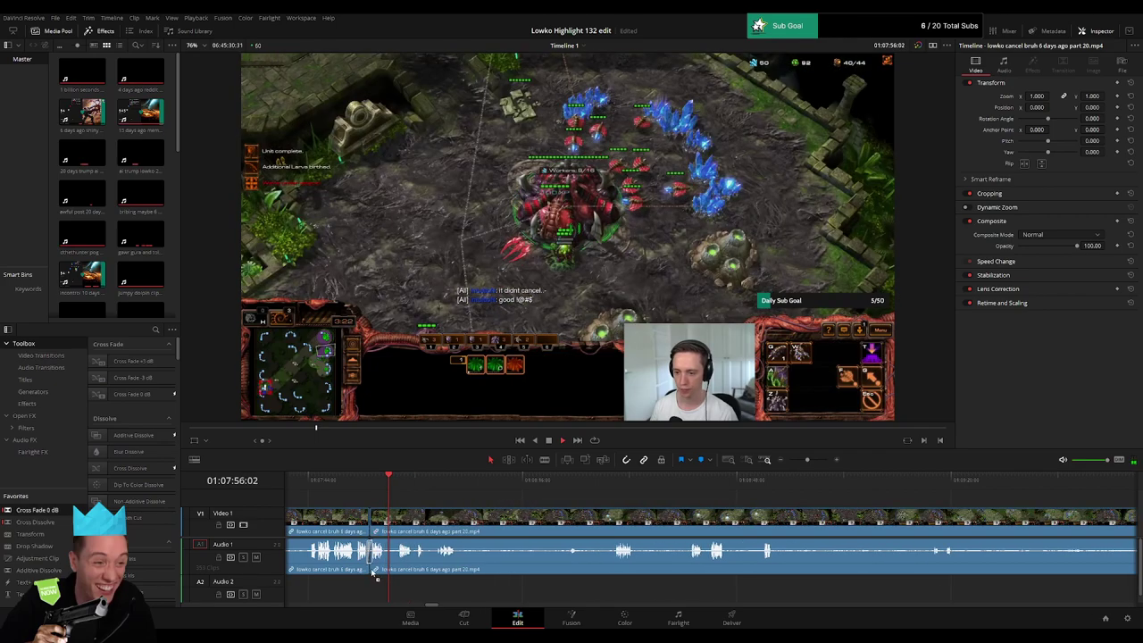
Step: Trim the part 20 clip's start forward to the playhead twice, closing the gap
left_click(422, 487)
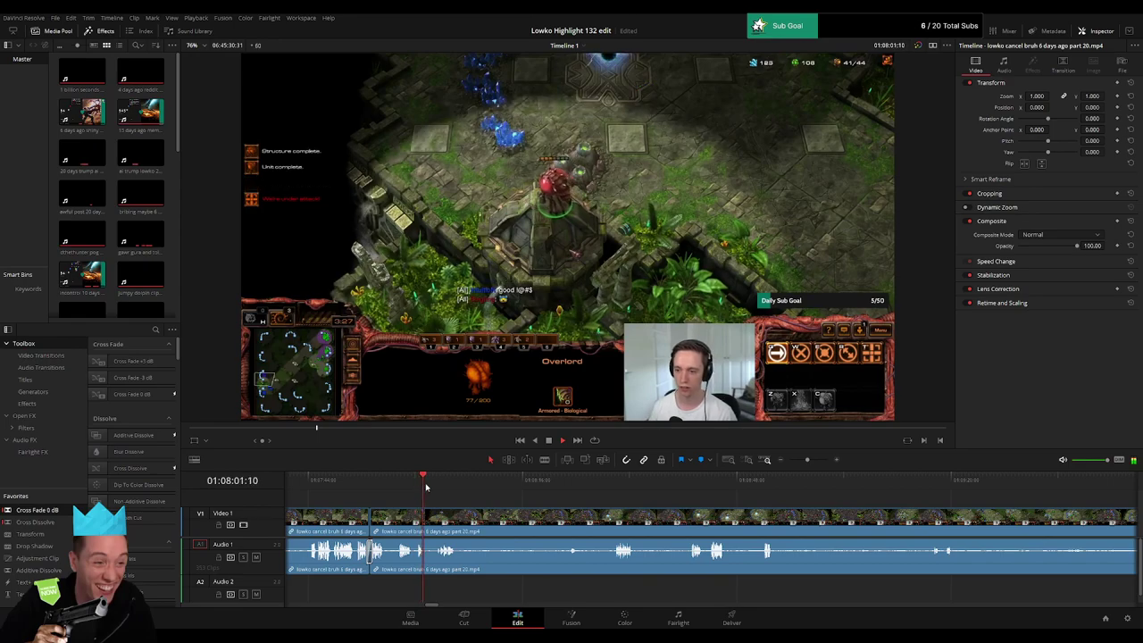
left_click(435, 487)
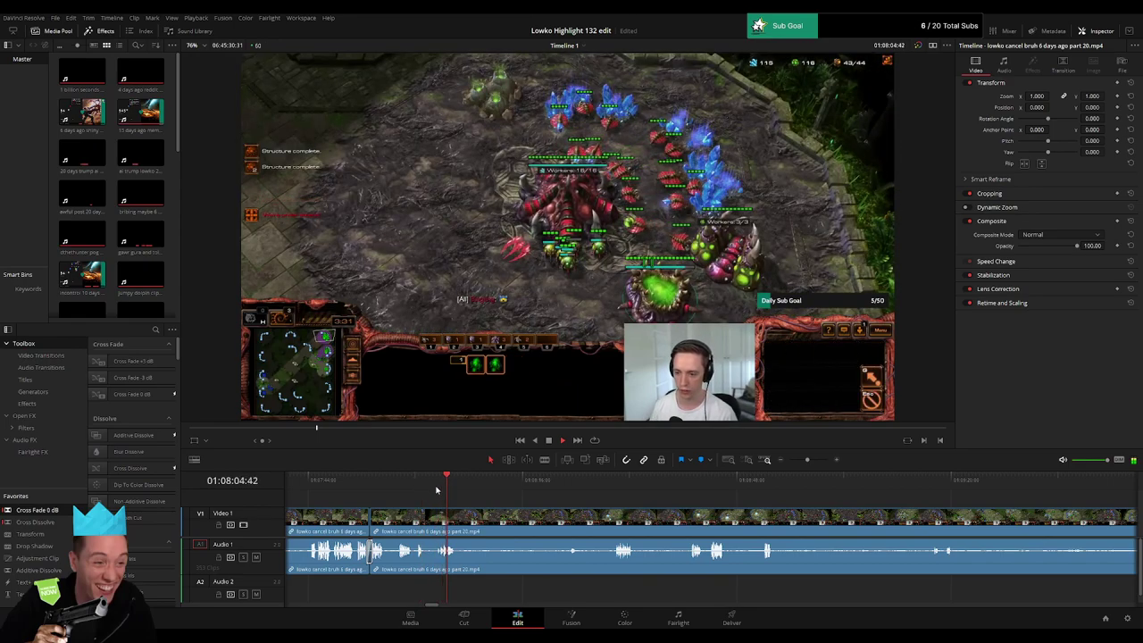
key("ctrl+shift+bracketleft")
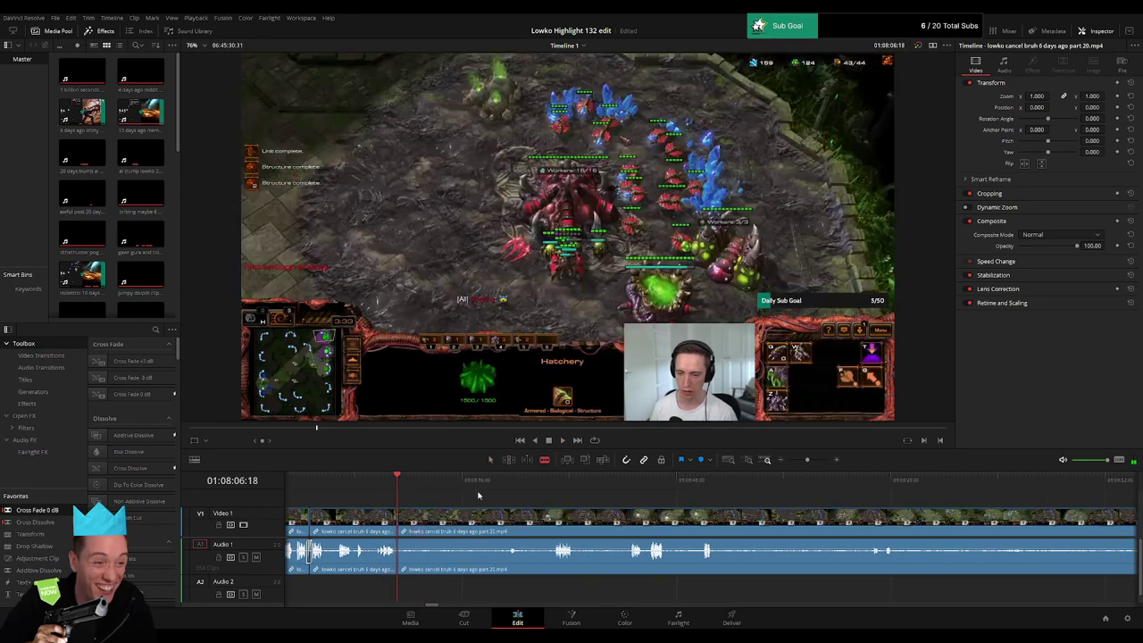
left_click(539, 484)
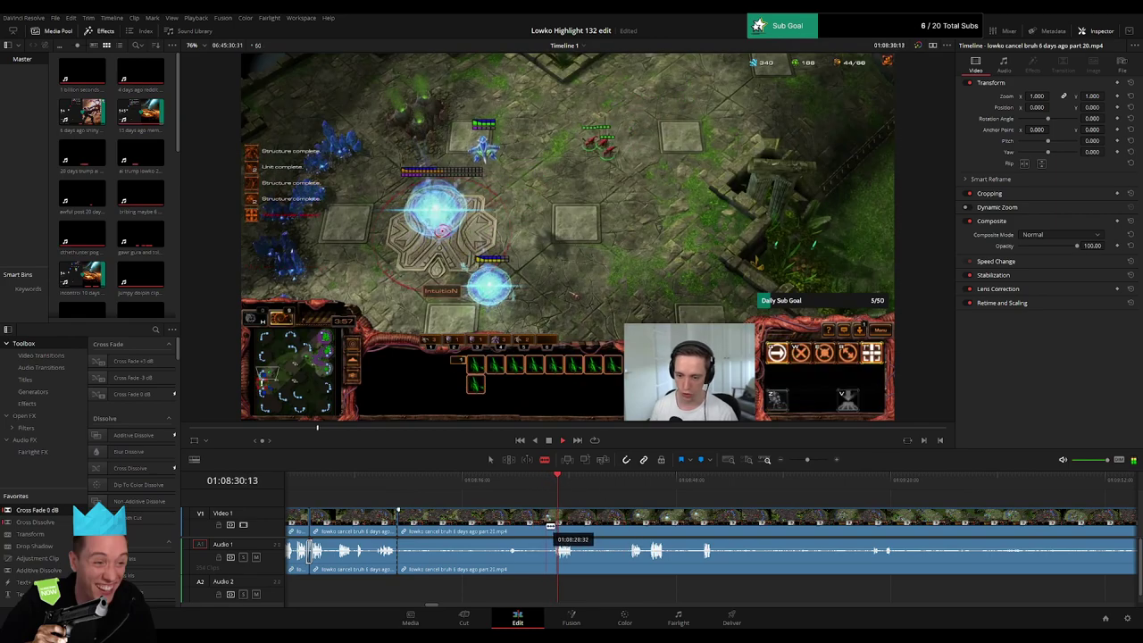
key("ctrl+shift+bracketleft")
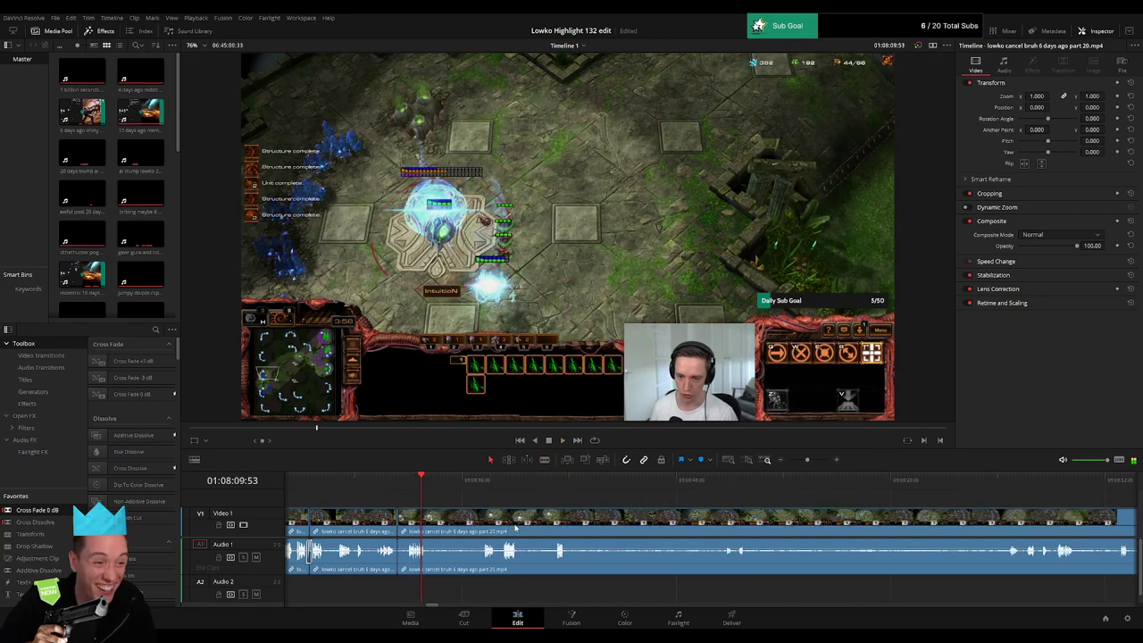
key("space")
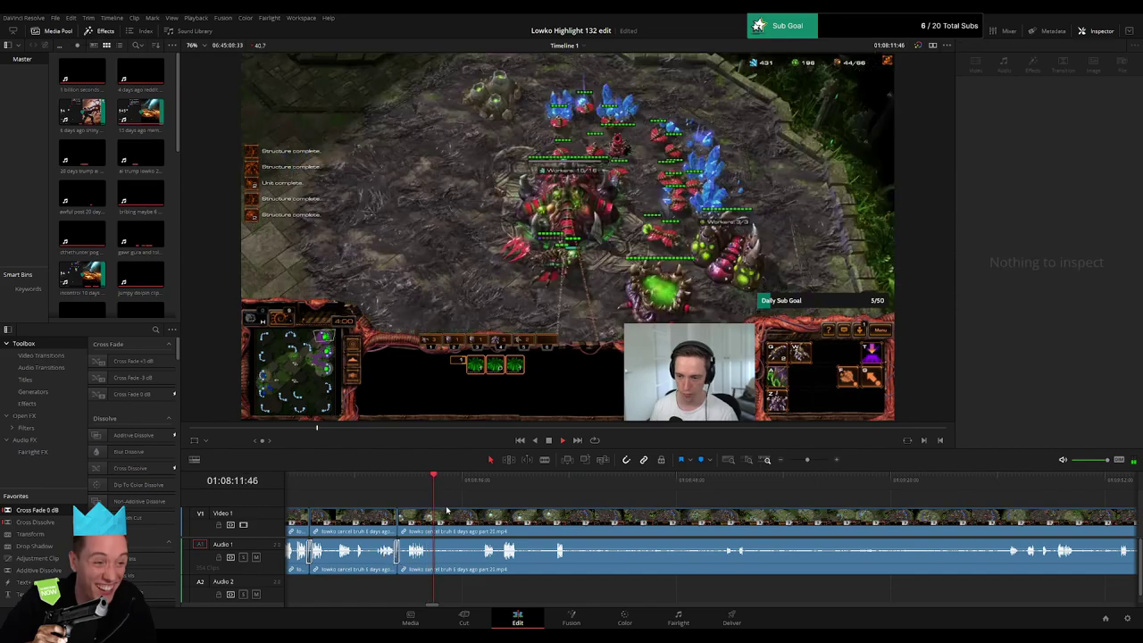
Step: Split the clip twice around 01:08:17 with Ctrl+B and remove the short piece between the cuts
left_click(469, 482)
left_click(430, 482)
key("space")
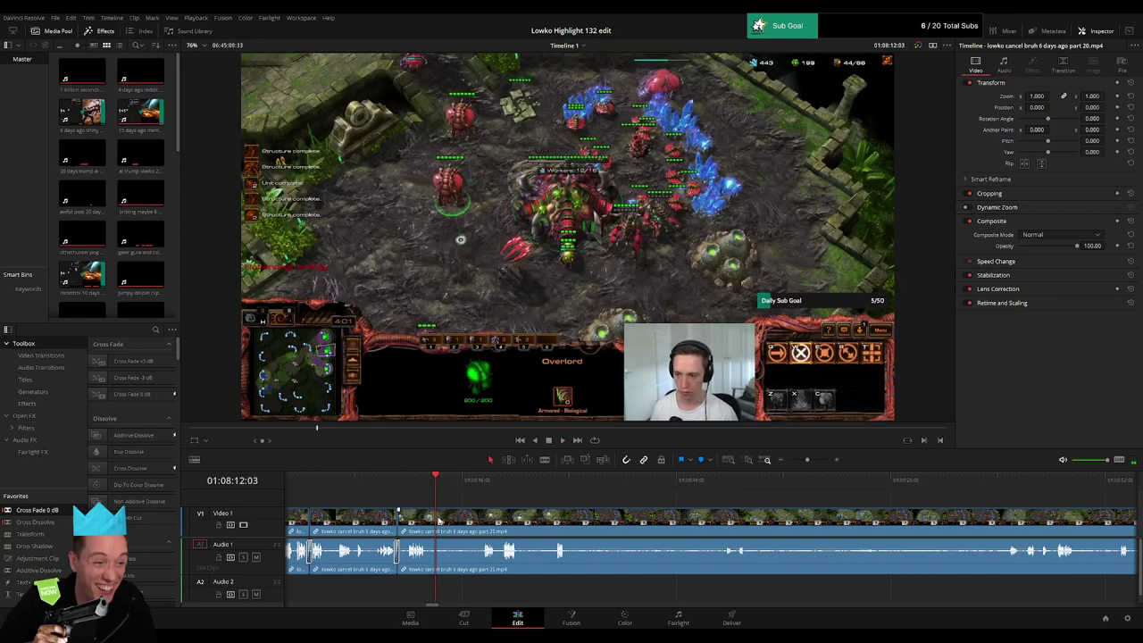
key("ctrl+b")
left_click(476, 482)
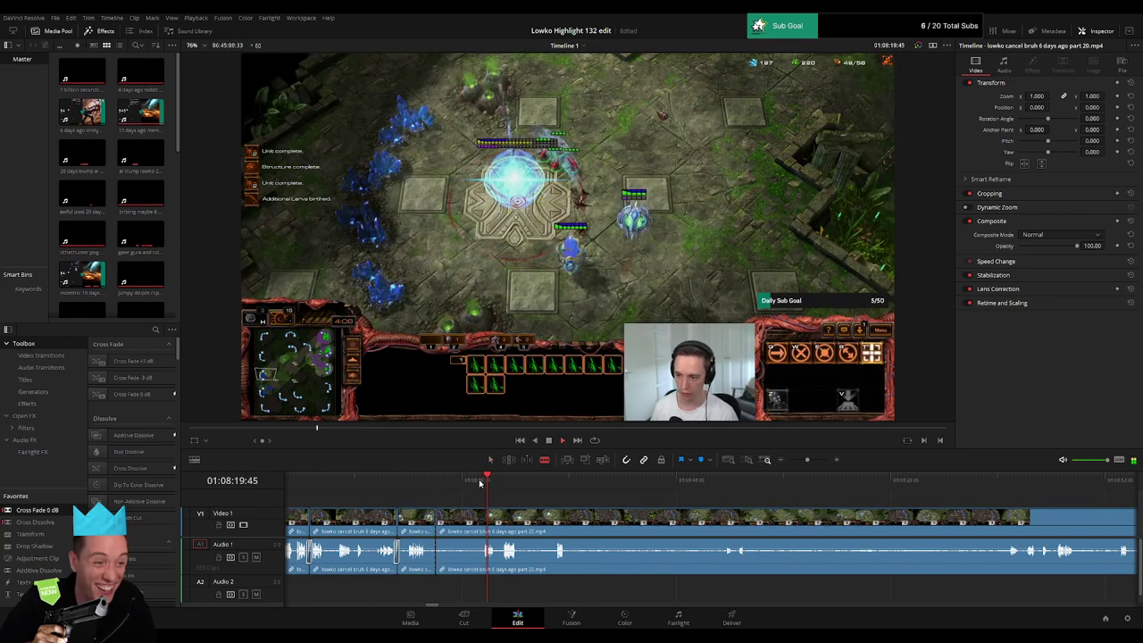
left_click(472, 483)
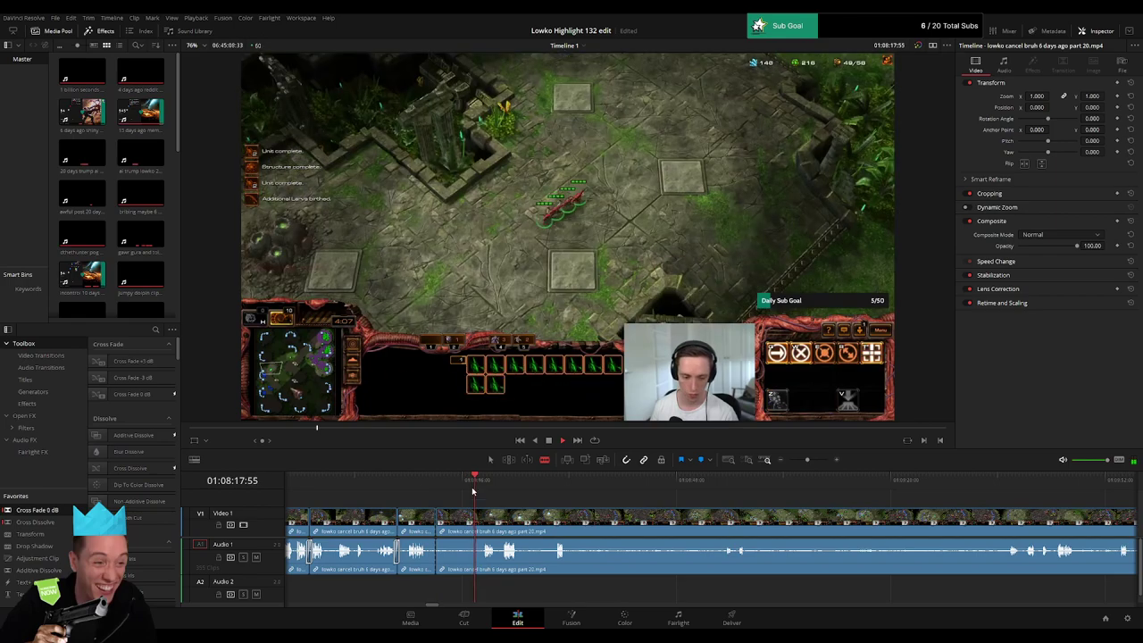
key("ctrl+b")
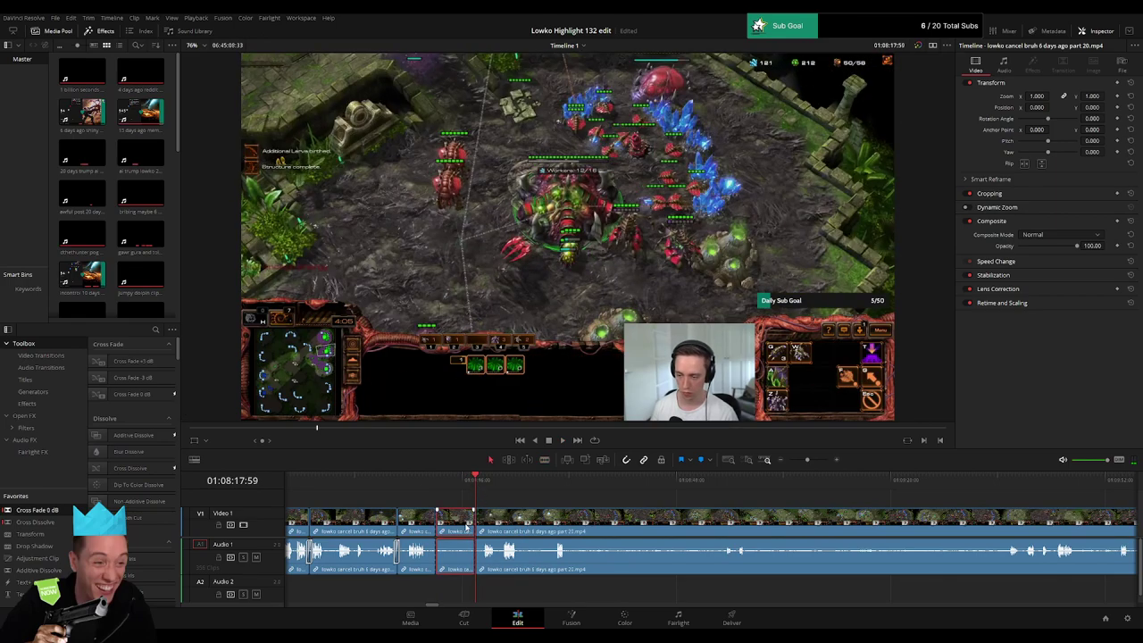
key("BackSpace")
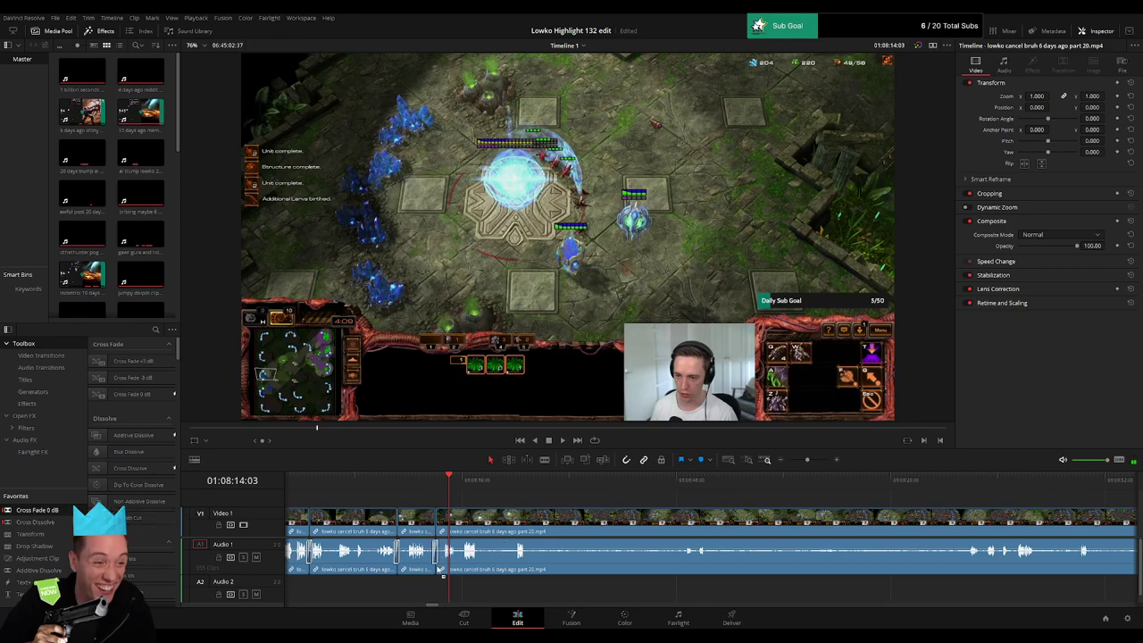
Step: Play ahead at double speed and blade-cut the clip at the next dull spot
key("space")
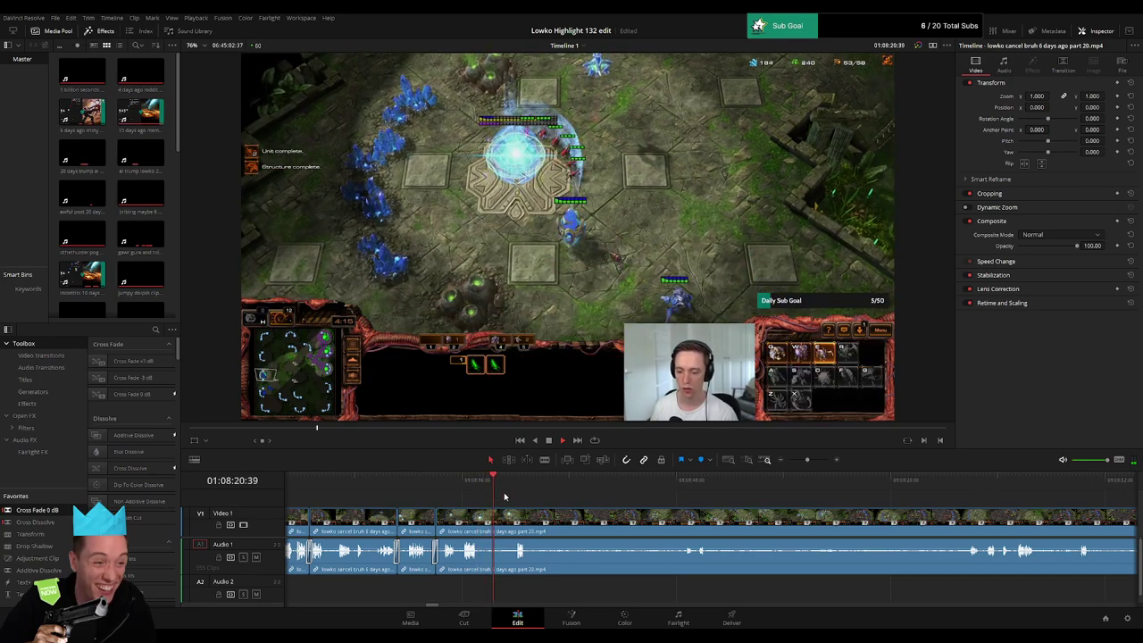
key("l")
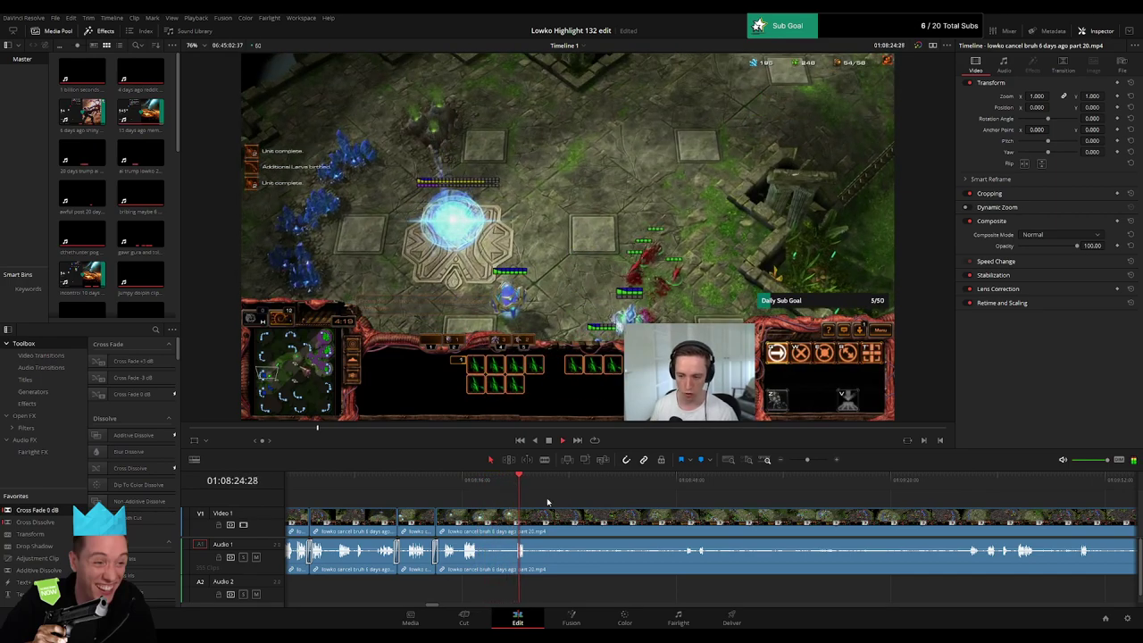
scroll(429, 525, "right", 2)
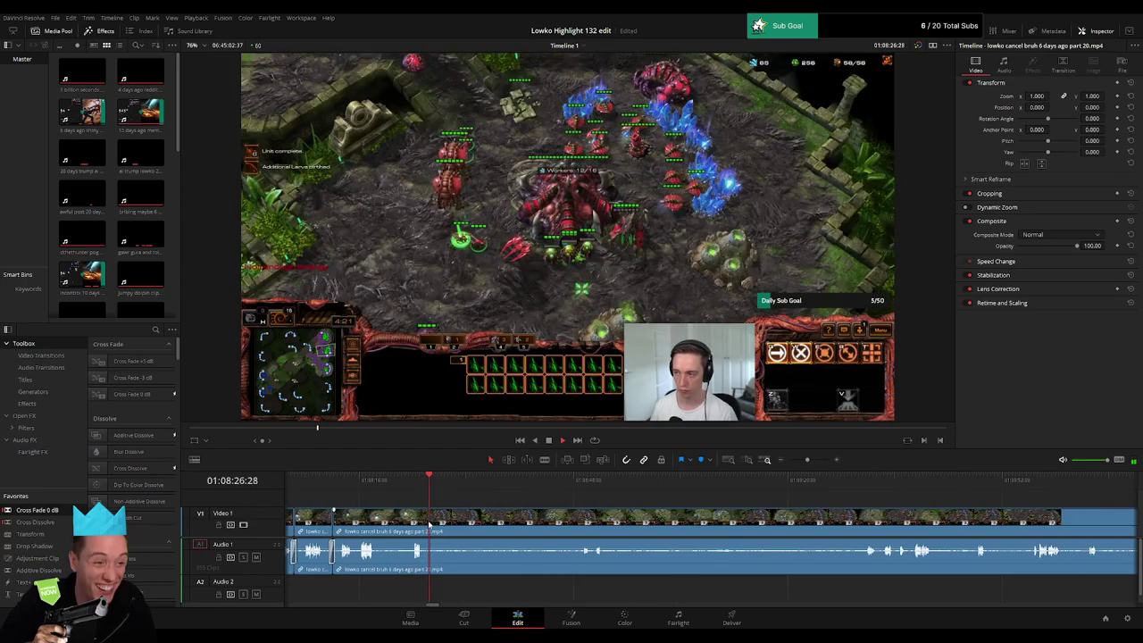
key("b")
left_click(430, 526)
Step: Cut where the dull stretch ends and ripple-delete the dull piece before it
left_click(566, 481)
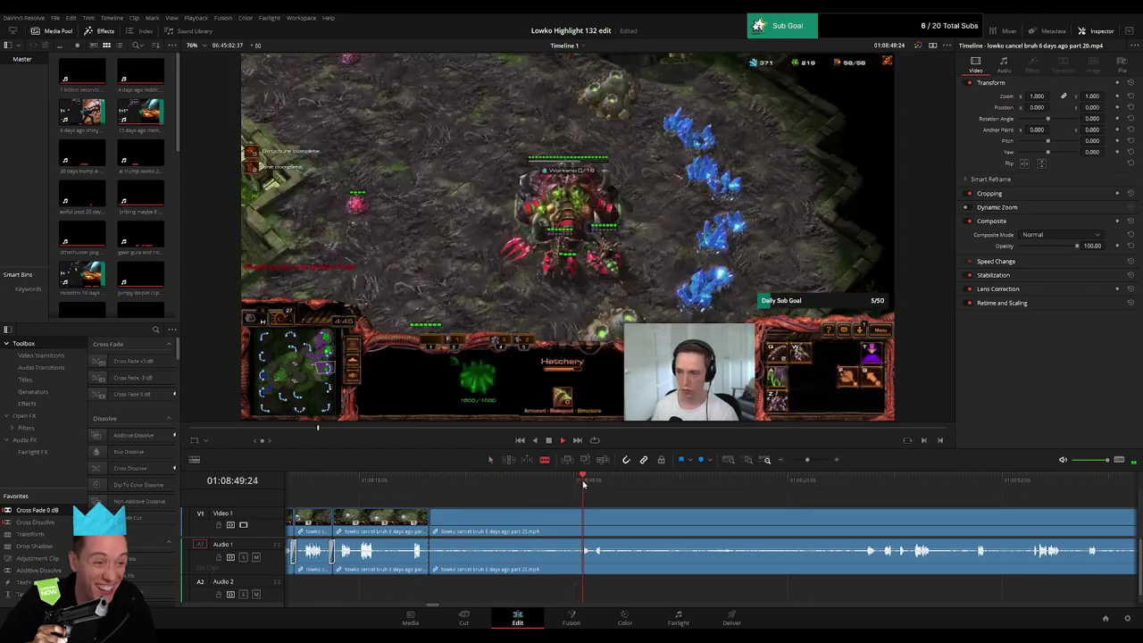
scroll(583, 483, "right", 1)
left_click(628, 480)
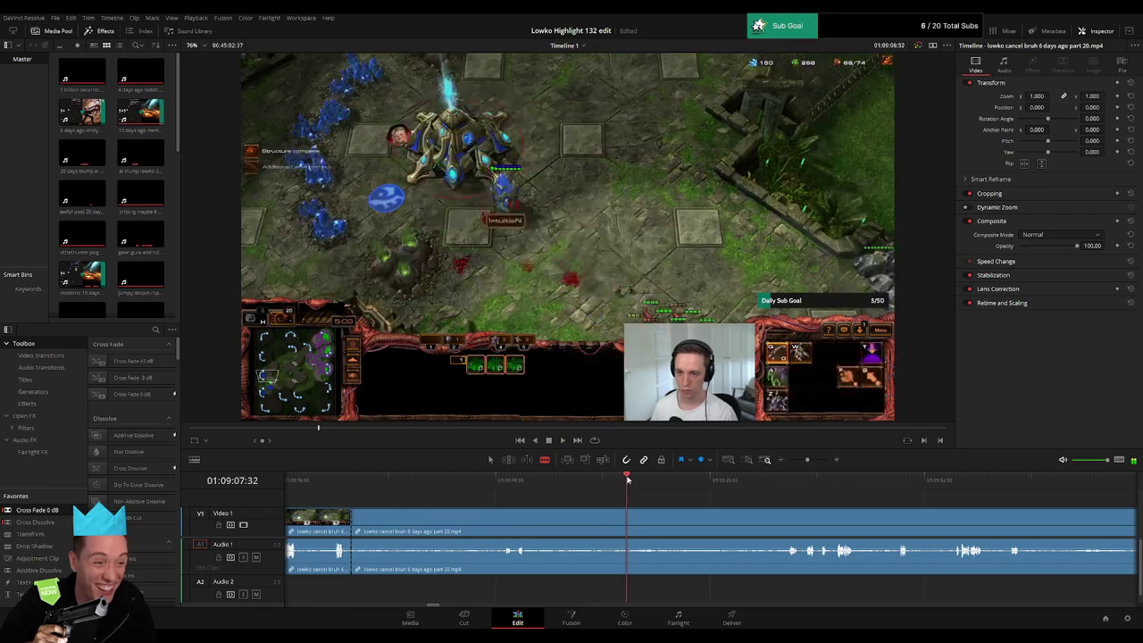
left_click(580, 480)
left_click(608, 480)
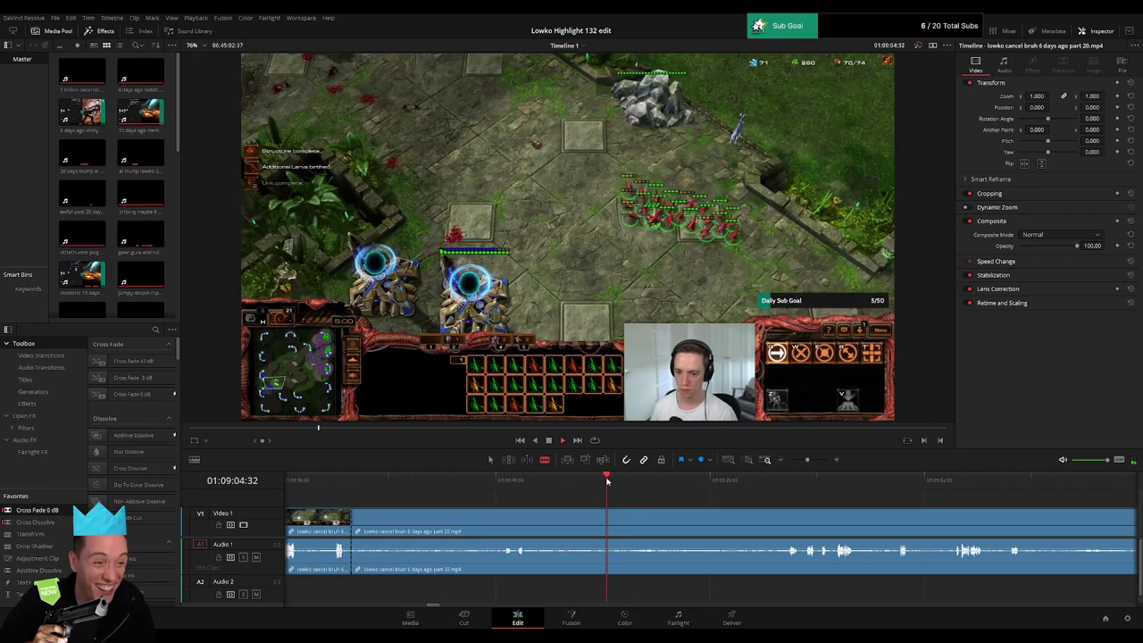
left_click(611, 524)
key("a")
left_click(594, 522)
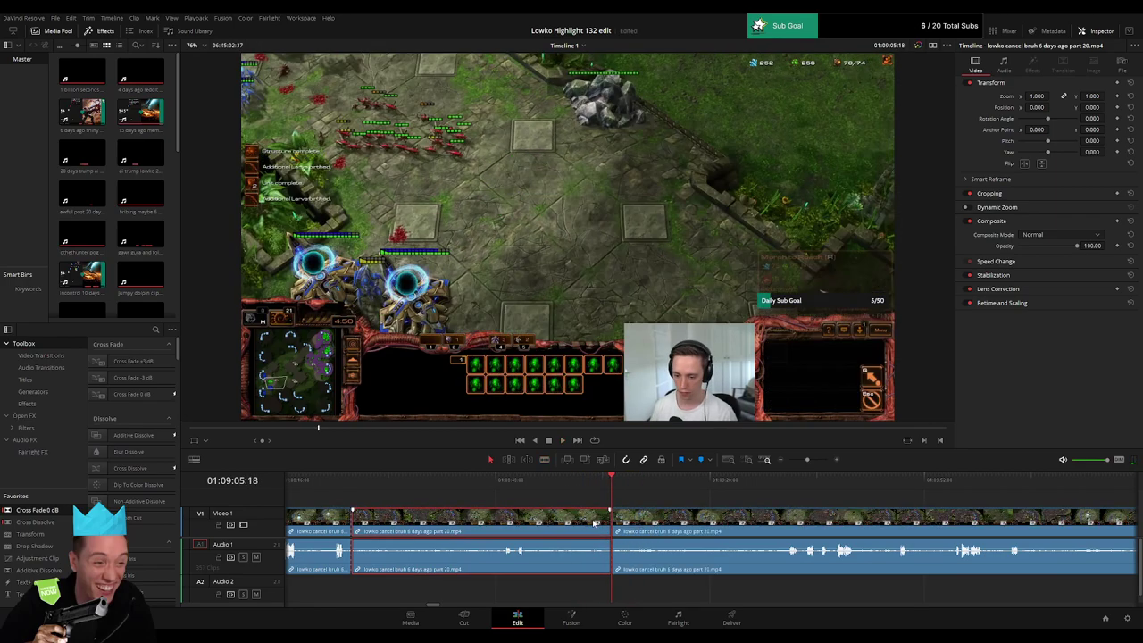
key("BackSpace")
Step: Trim an edit point over dull footage and add a cross fade at the audio cut
key("space")
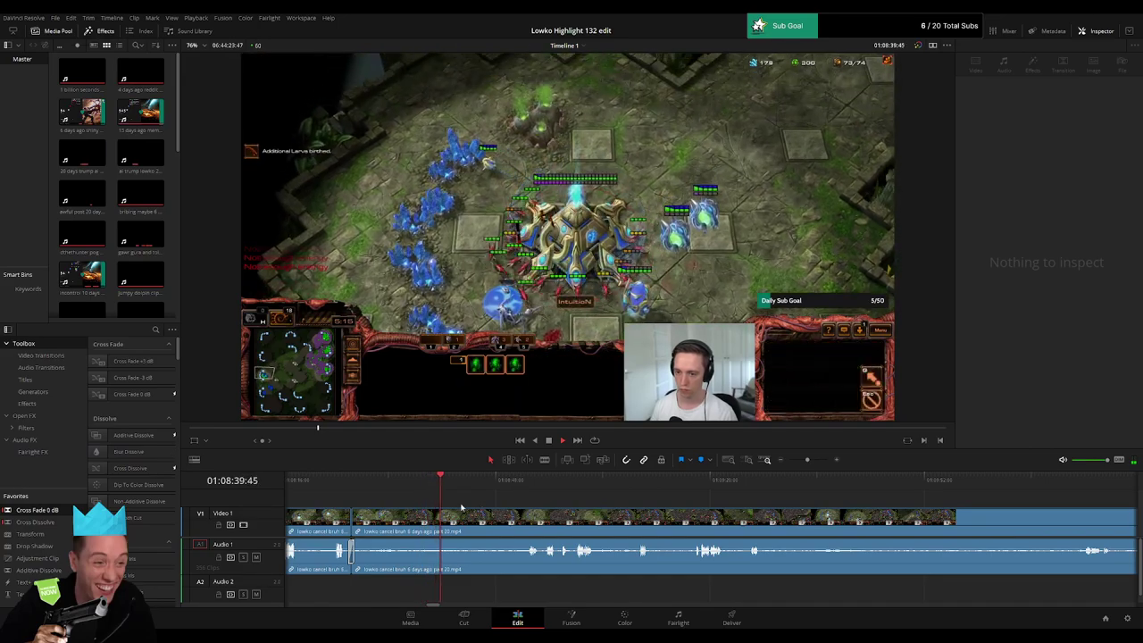
mouse_move(438, 482)
left_mouse_down()
mouse_move(525, 491)
mouse_move(462, 483)
left_mouse_up()
scroll(565, 510, "right", 3)
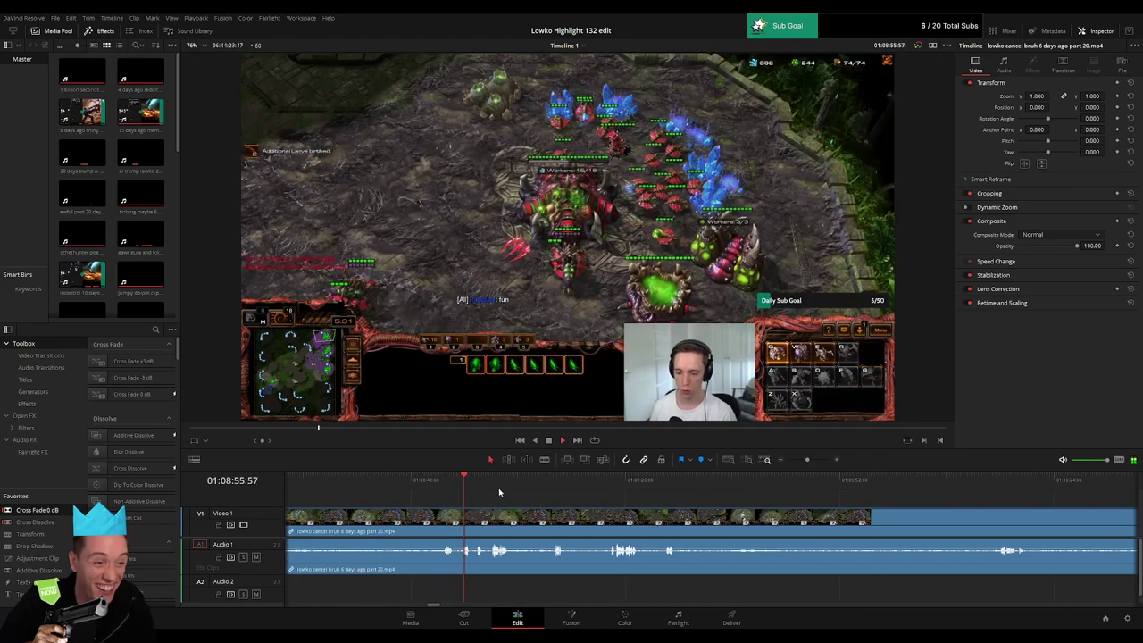
left_click_drag(807, 463, 811, 460)
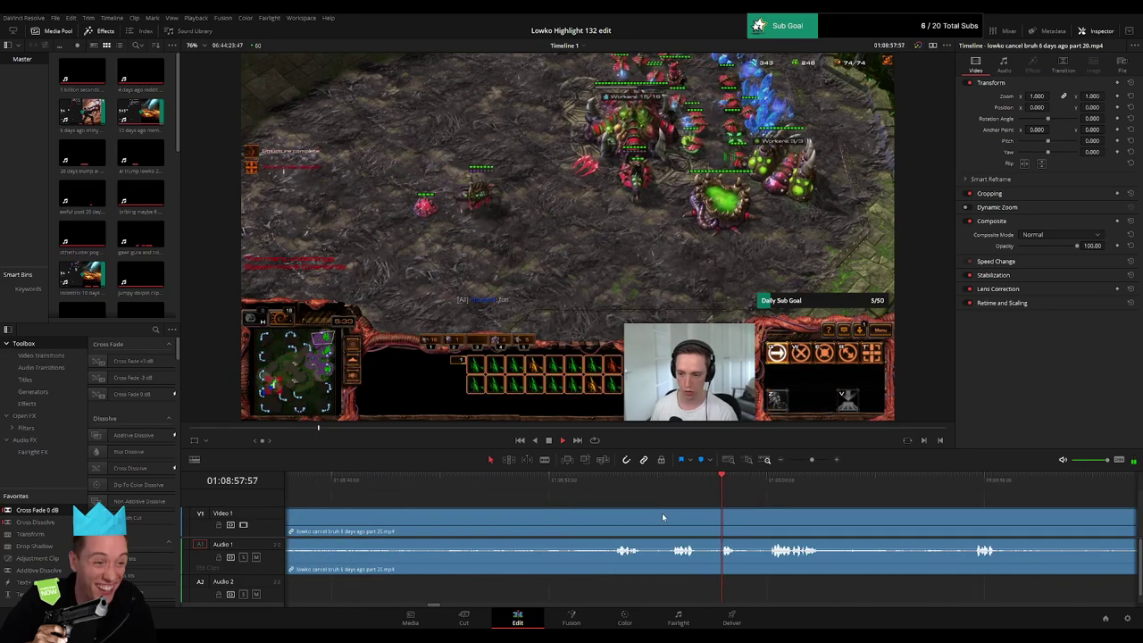
mouse_move(662, 512)
left_mouse_down()
mouse_move(673, 515)
mouse_move(651, 516)
left_mouse_up()
left_click_drag(54, 513, 650, 550)
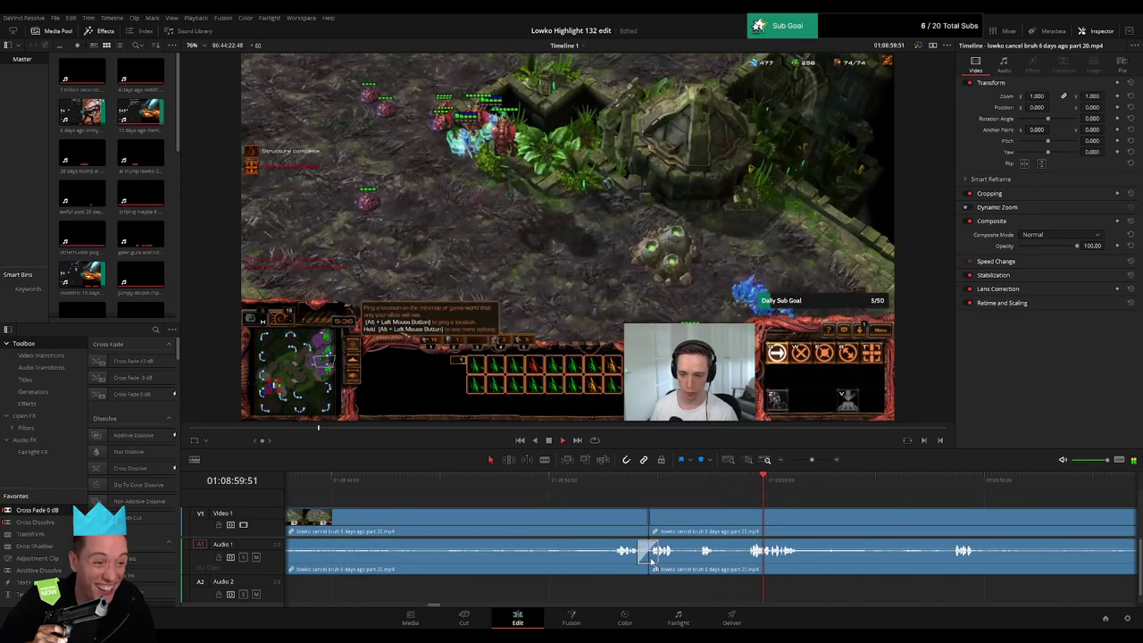
Step: Split the clip at a later dull part with Ctrl+B and delete it, closing the gap
left_click(751, 489)
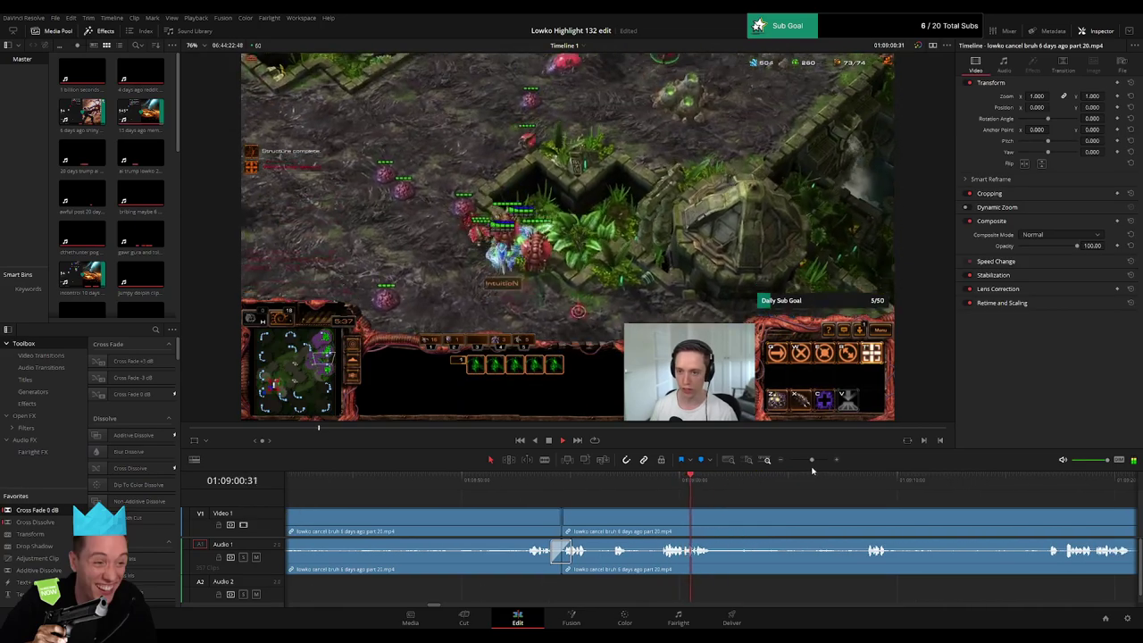
left_click_drag(812, 461, 809, 461)
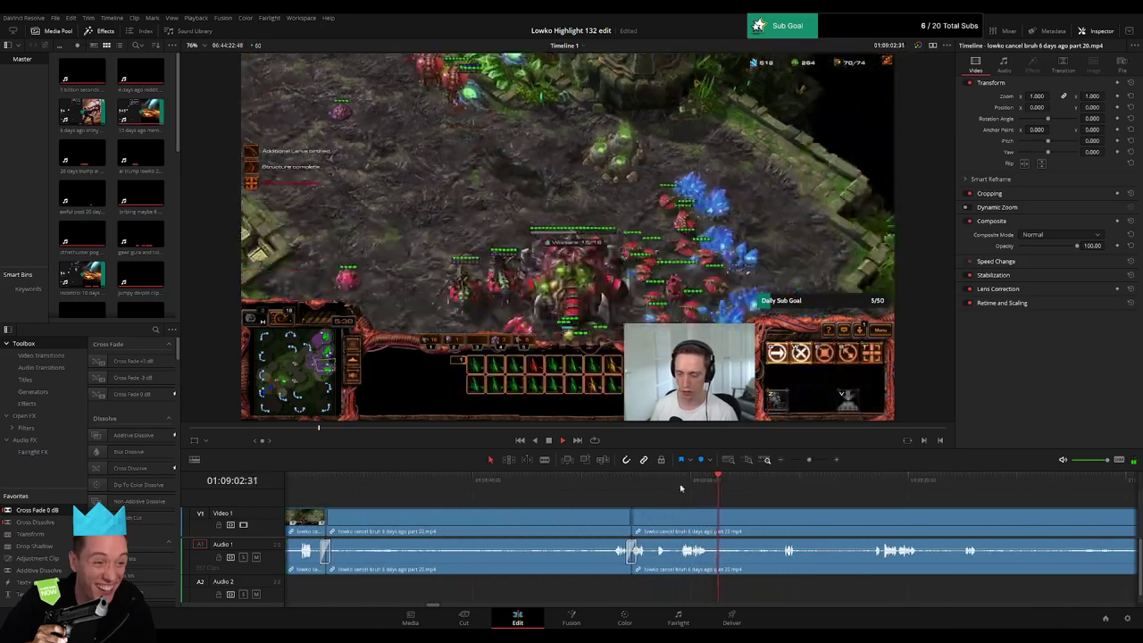
left_click(631, 482)
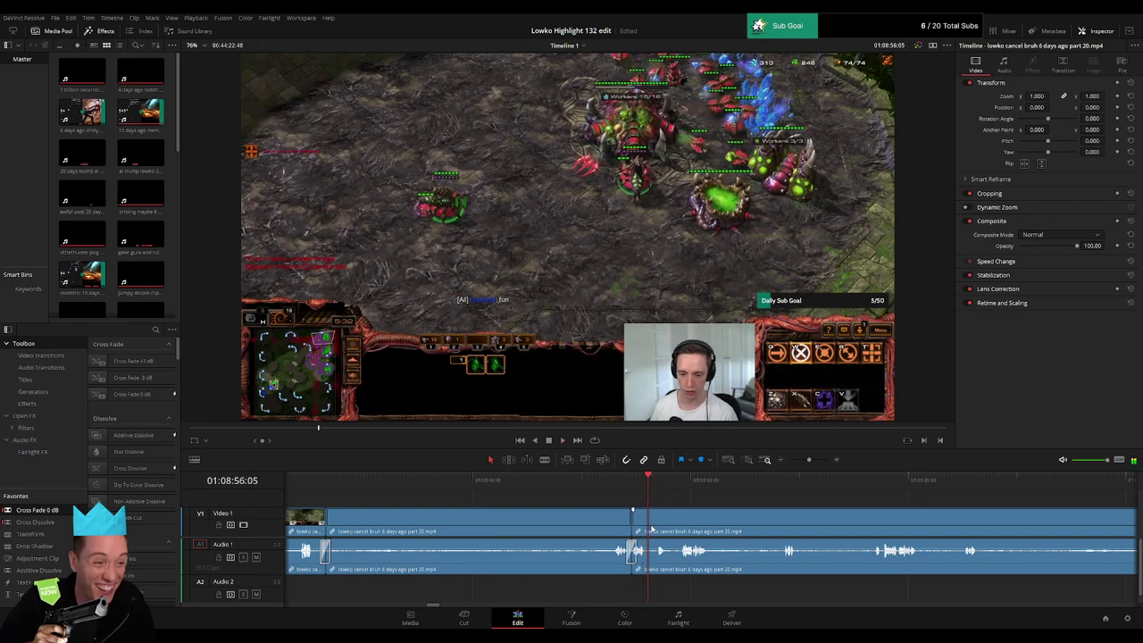
left_click(775, 482)
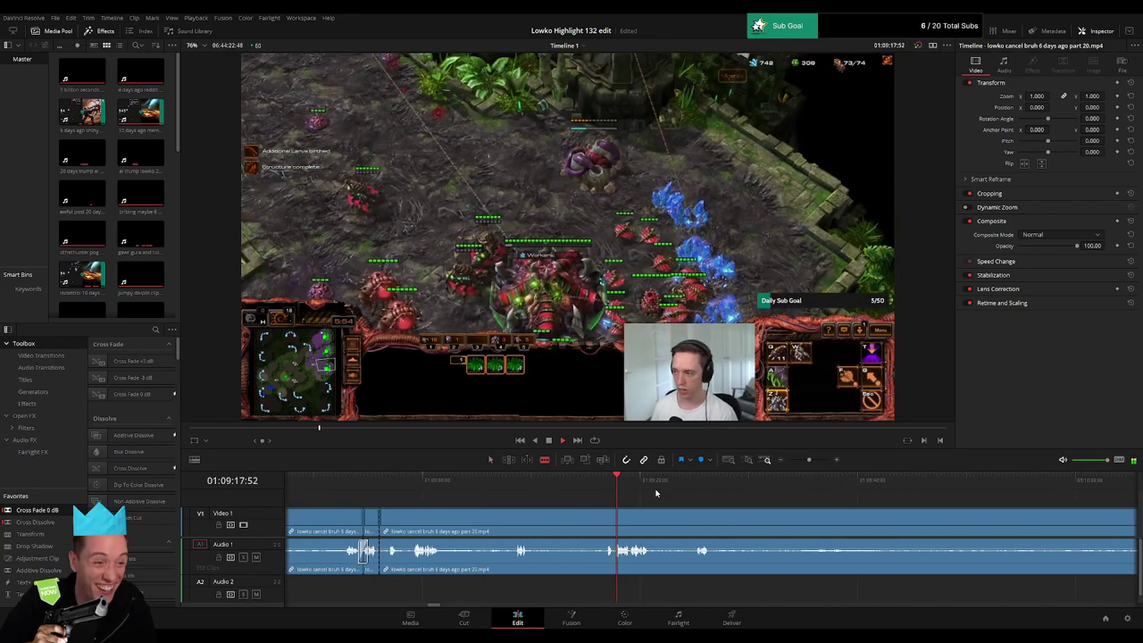
left_click_drag(809, 462, 801, 463)
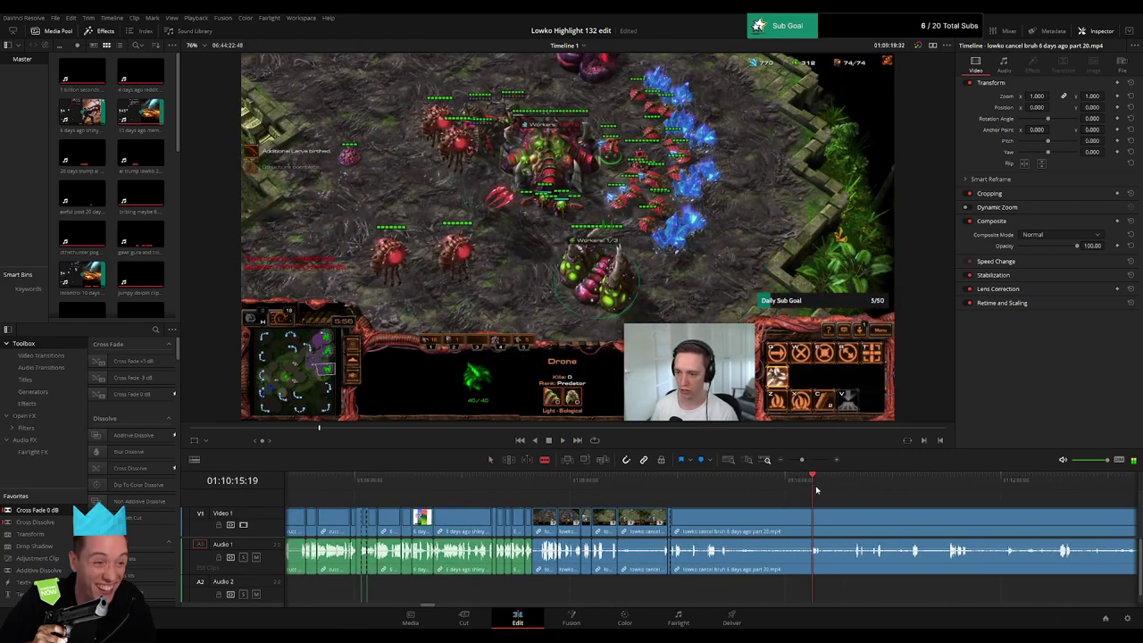
left_click(581, 489)
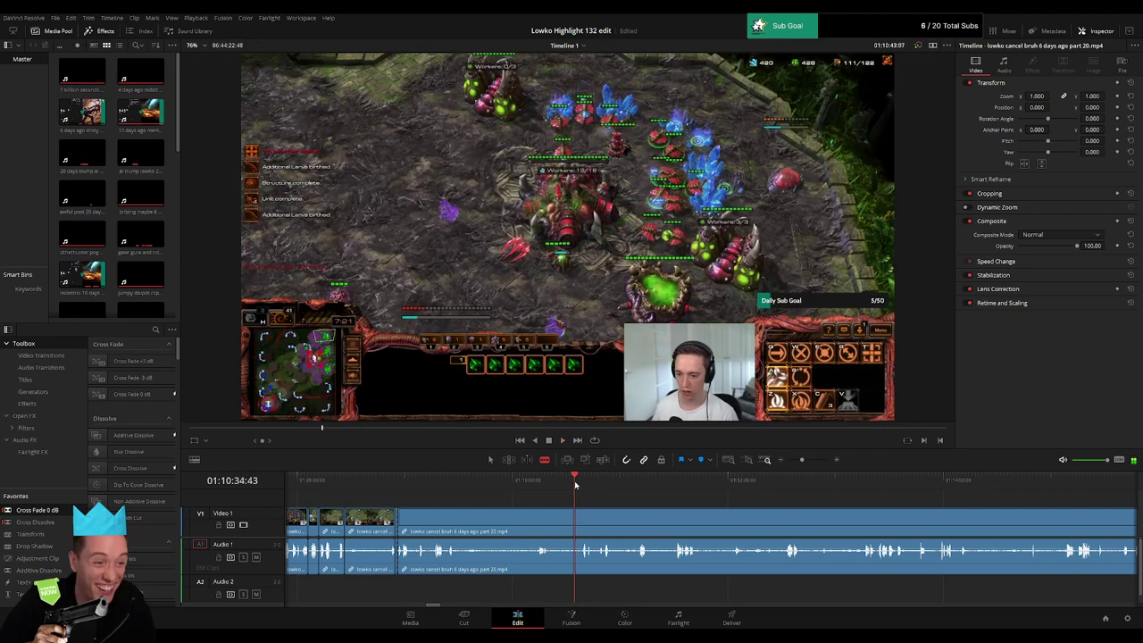
left_click(568, 527)
key("ctrl+b")
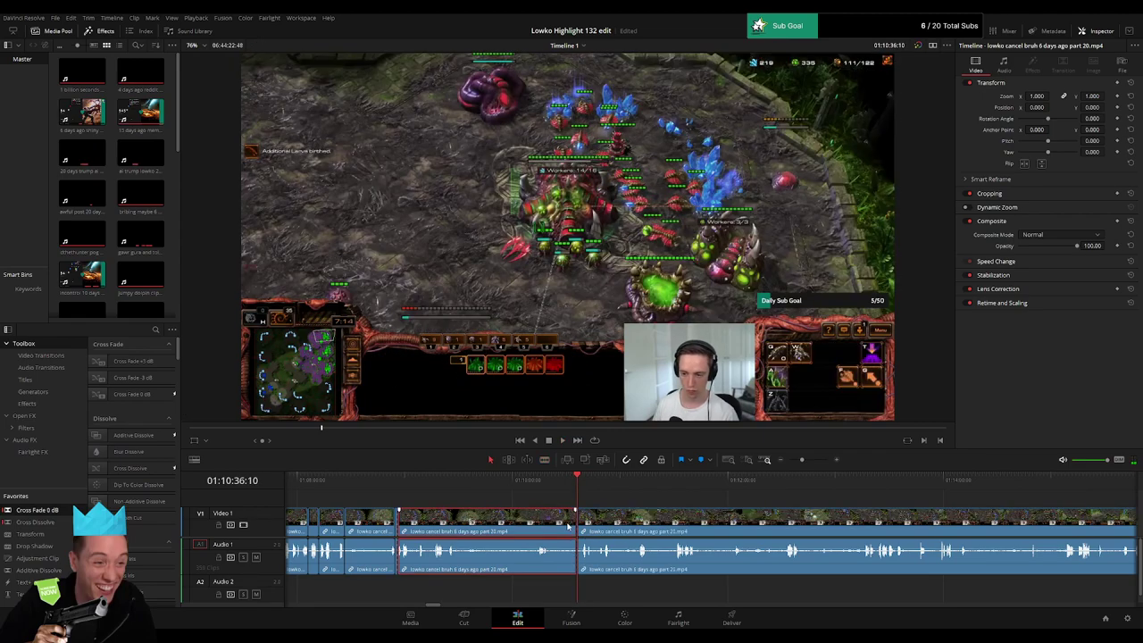
key("Delete")
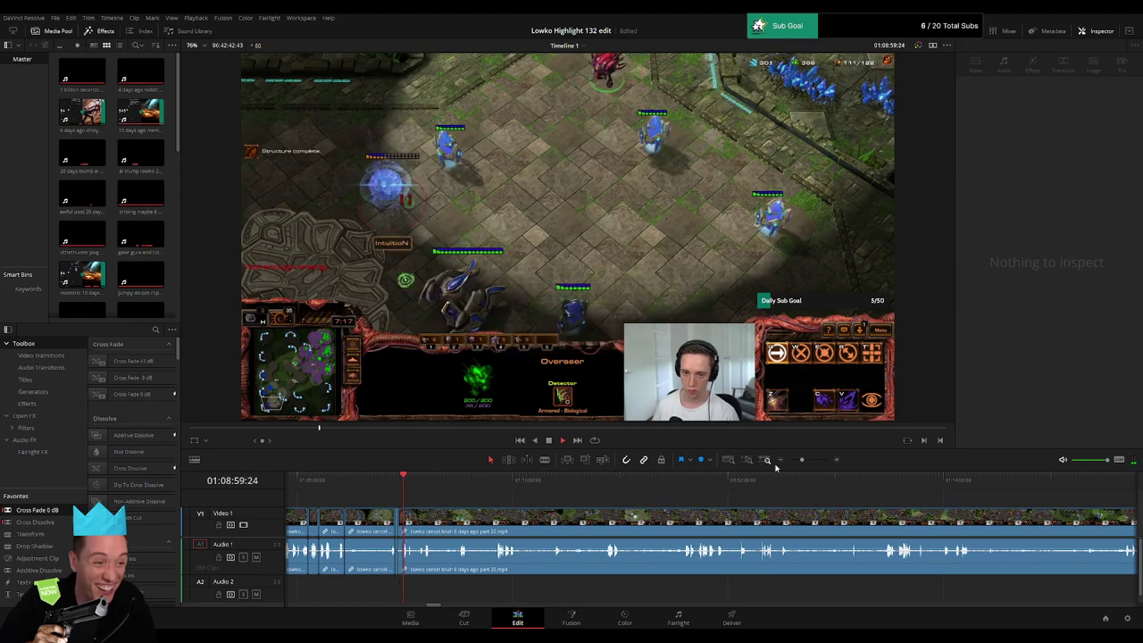
Step: Blade-cut at the end of the next dull part and remove that segment
mouse_move(802, 460)
left_mouse_down()
mouse_move(812, 462)
mouse_move(803, 460)
left_mouse_up()
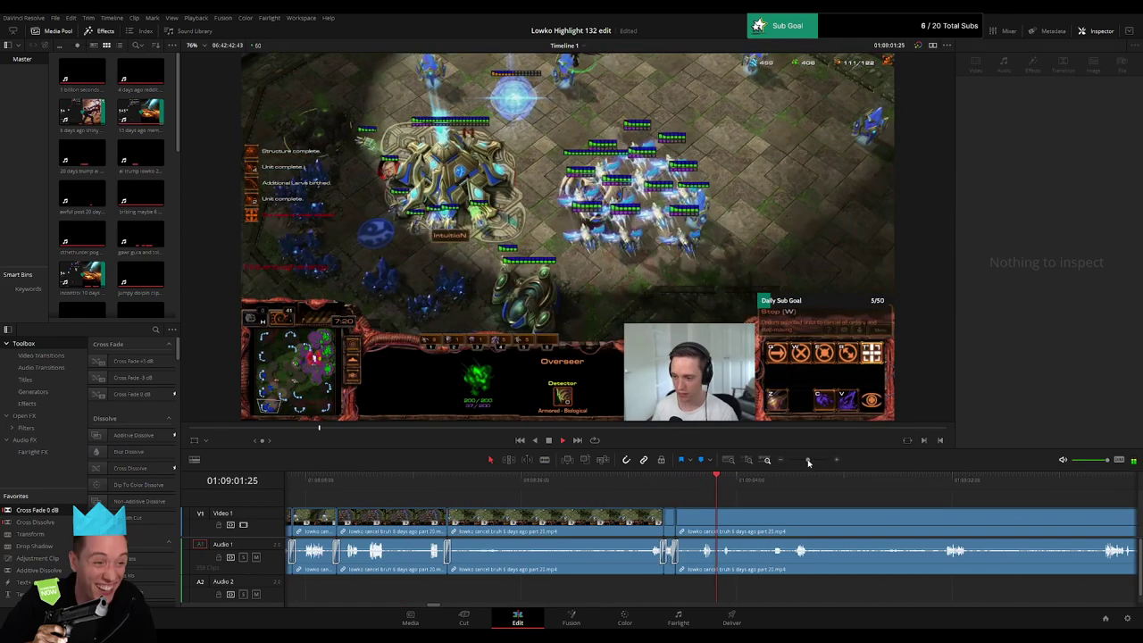
left_click(697, 480)
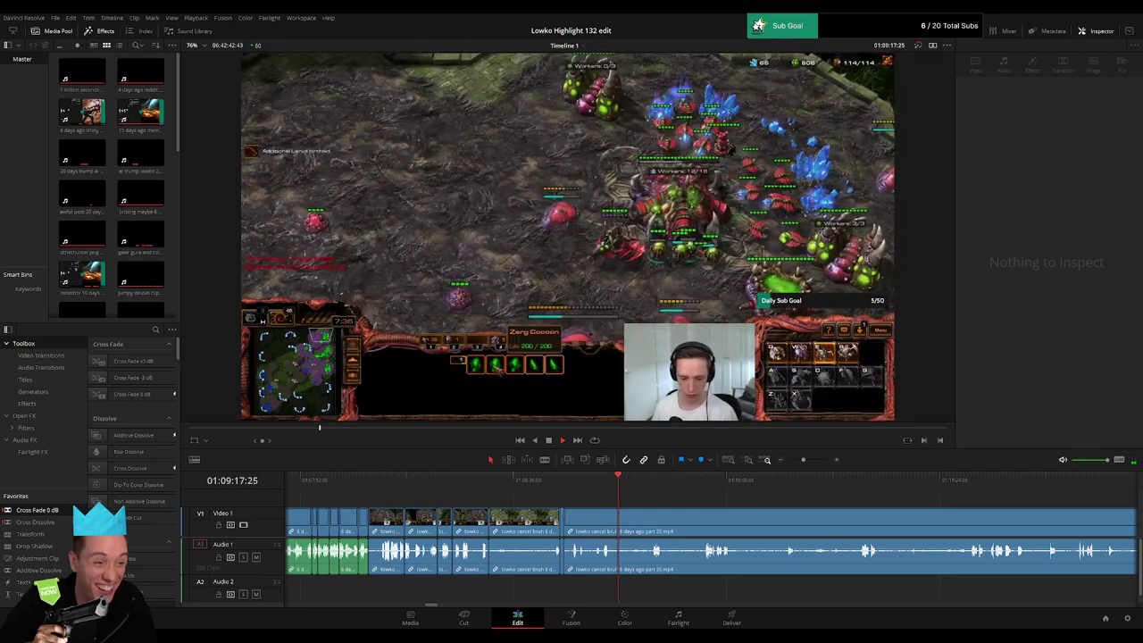
scroll(678, 525, "down", 3)
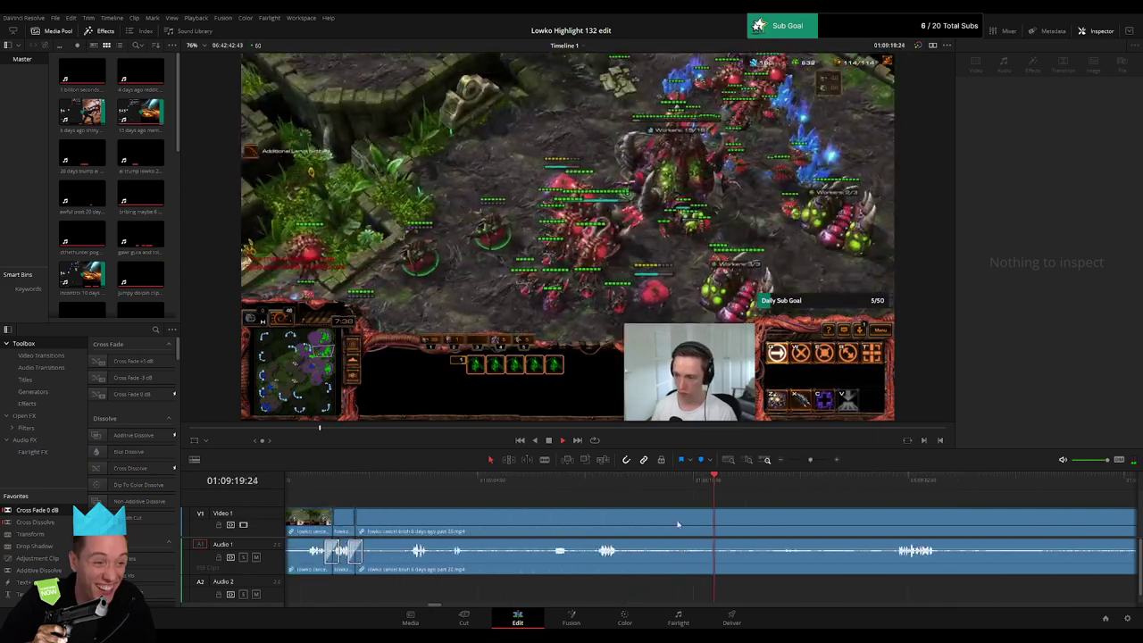
key("b")
left_click(661, 536)
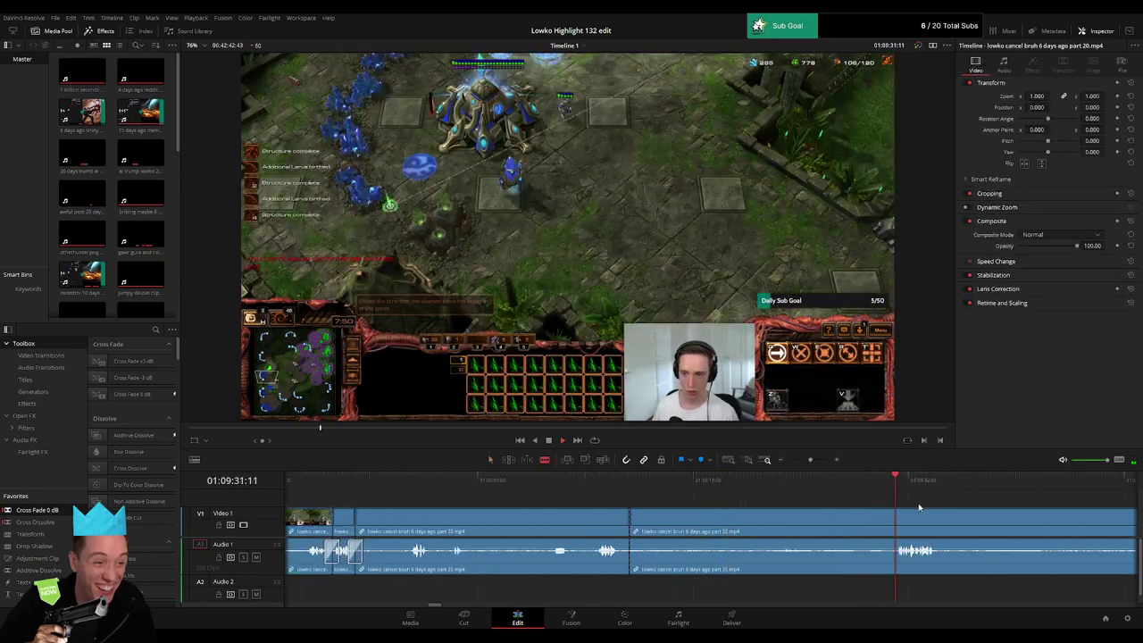
key("Delete")
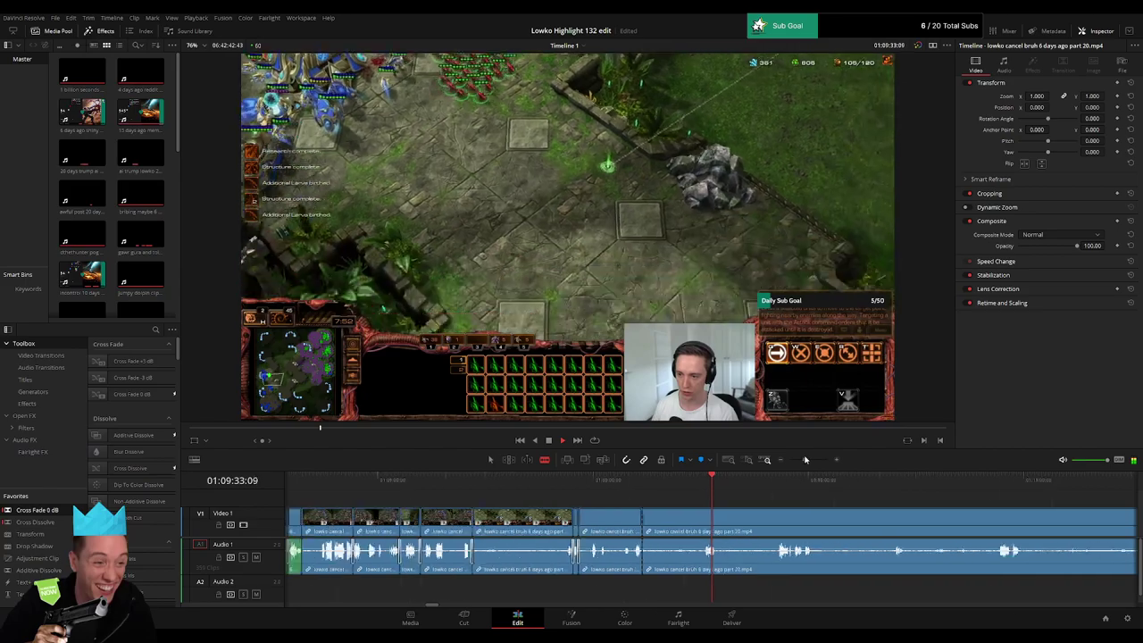
Step: Cut out another dull segment, then make a fresh blade cut further along
left_click(562, 515)
key("a")
left_click(540, 519)
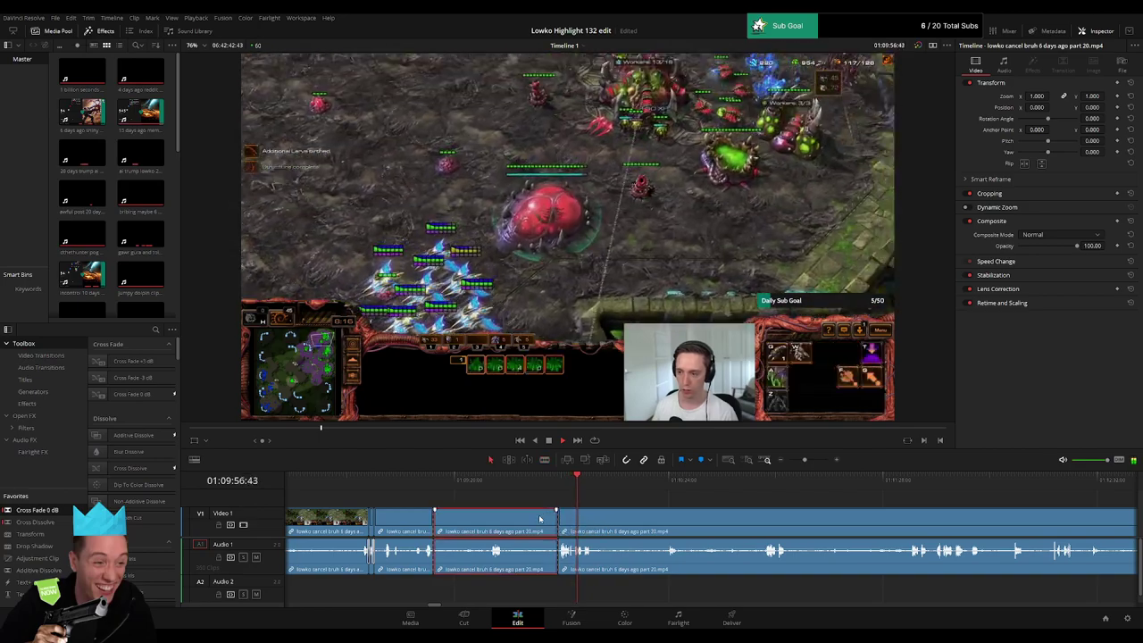
key("Delete")
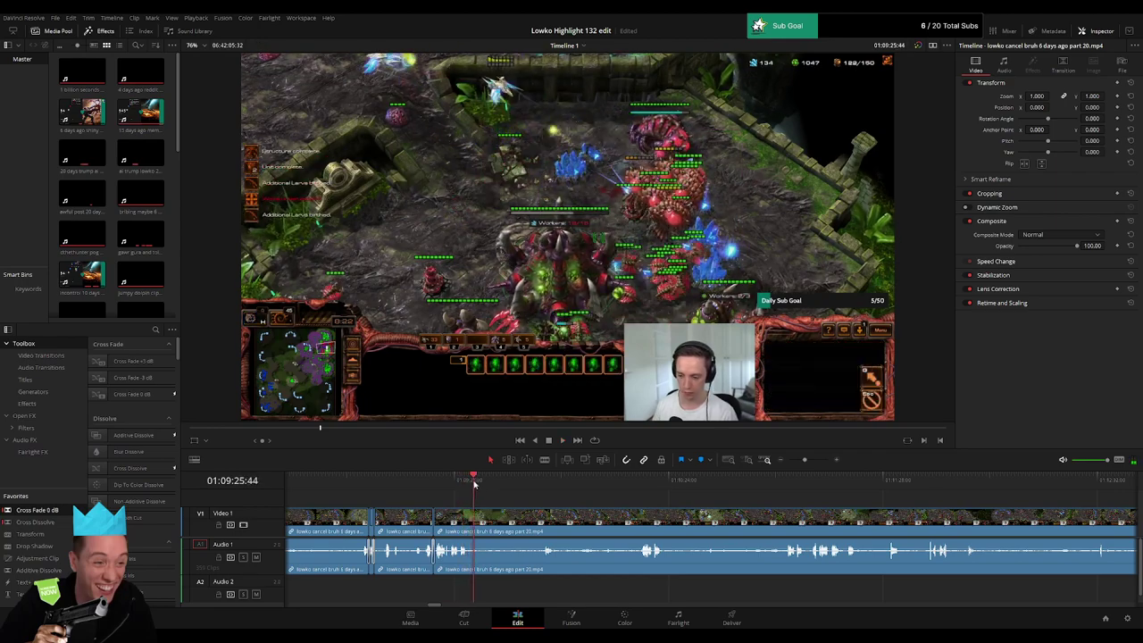
left_click(478, 483)
key("b")
left_click(482, 521)
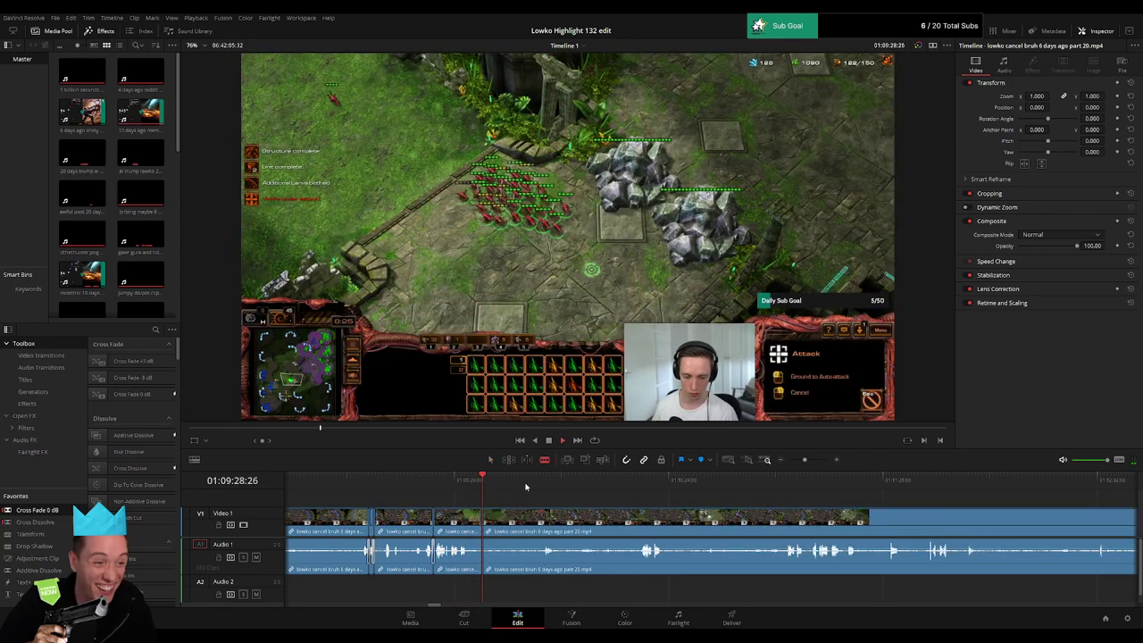
Step: Skim later footage by scrubbing and fast-forward playback to find more dull parts
left_click(544, 480)
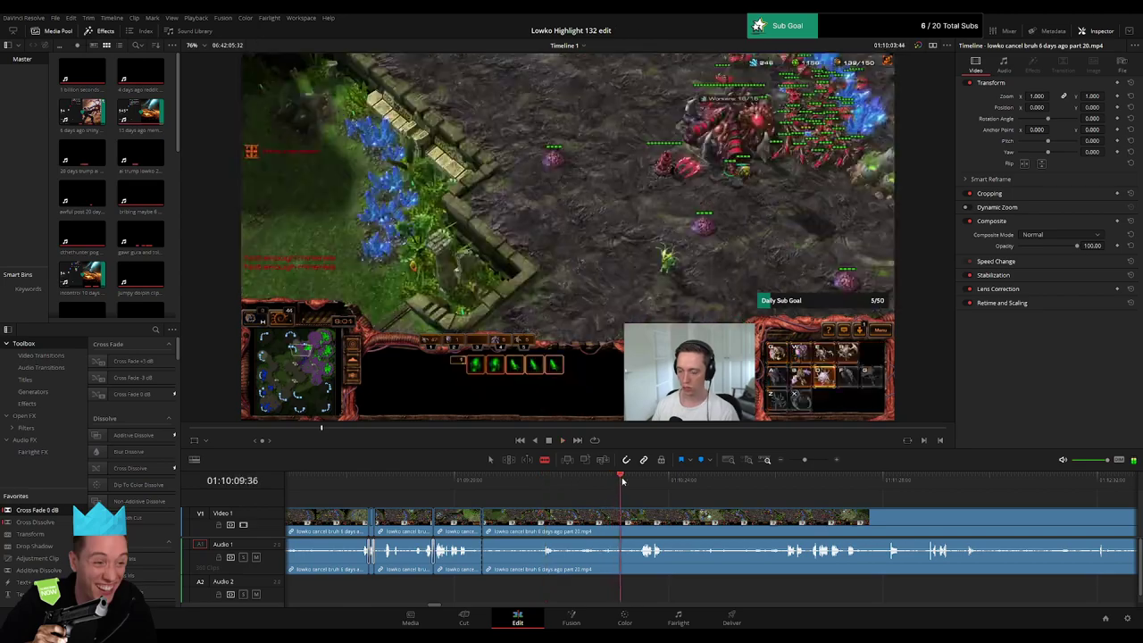
left_click(637, 482)
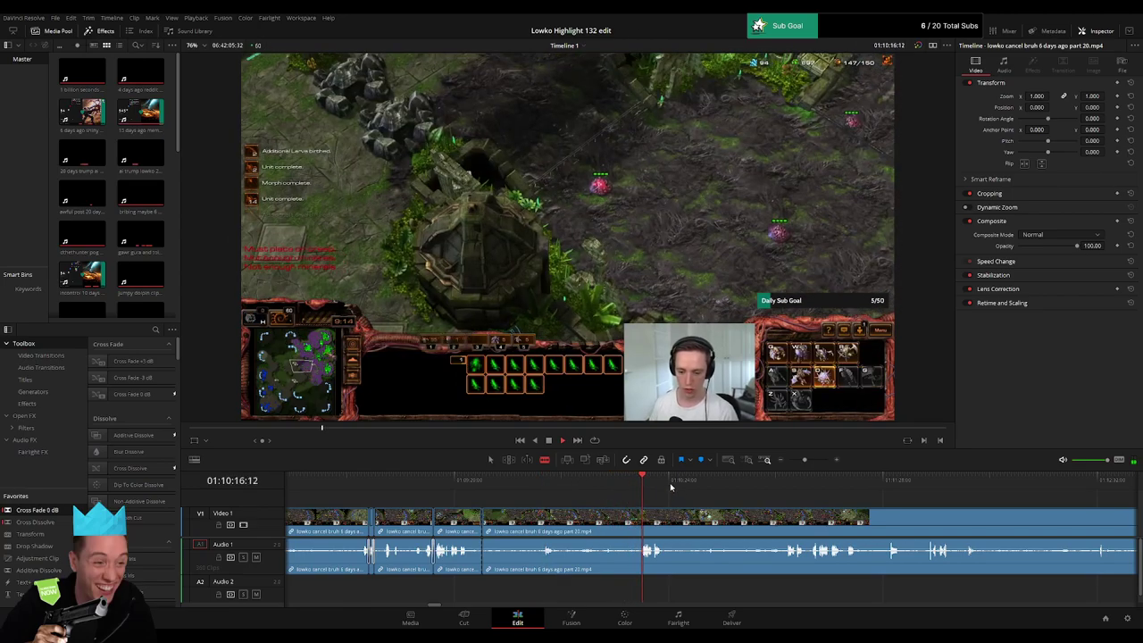
left_click(742, 484)
left_click_drag(745, 483, 790, 484)
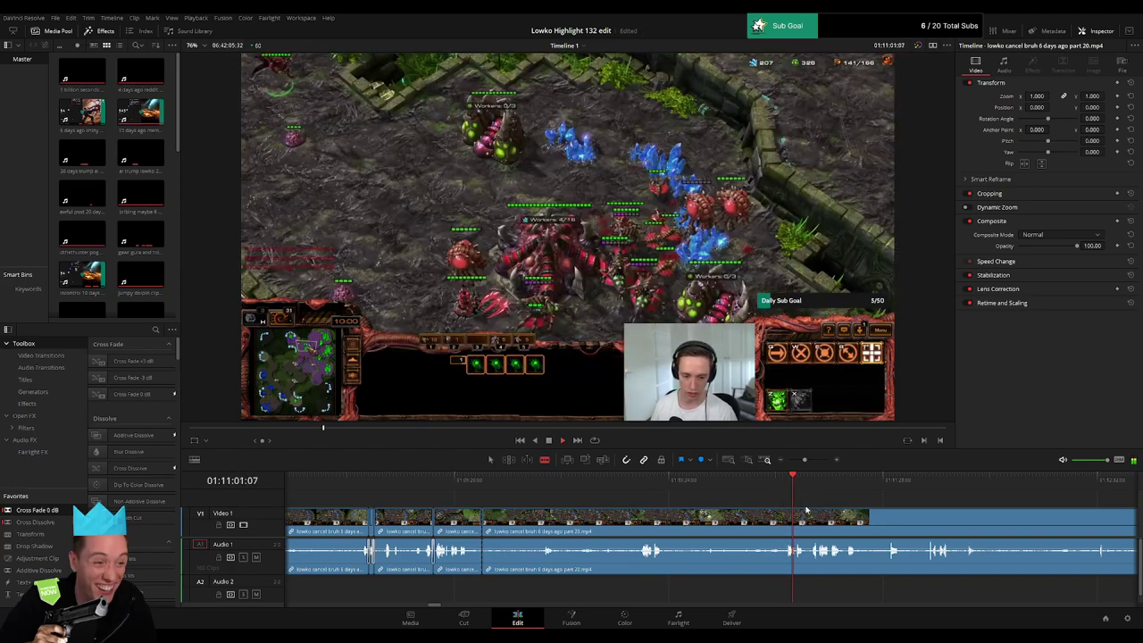
mouse_move(789, 488)
left_mouse_down()
mouse_move(722, 489)
mouse_move(818, 489)
left_mouse_up()
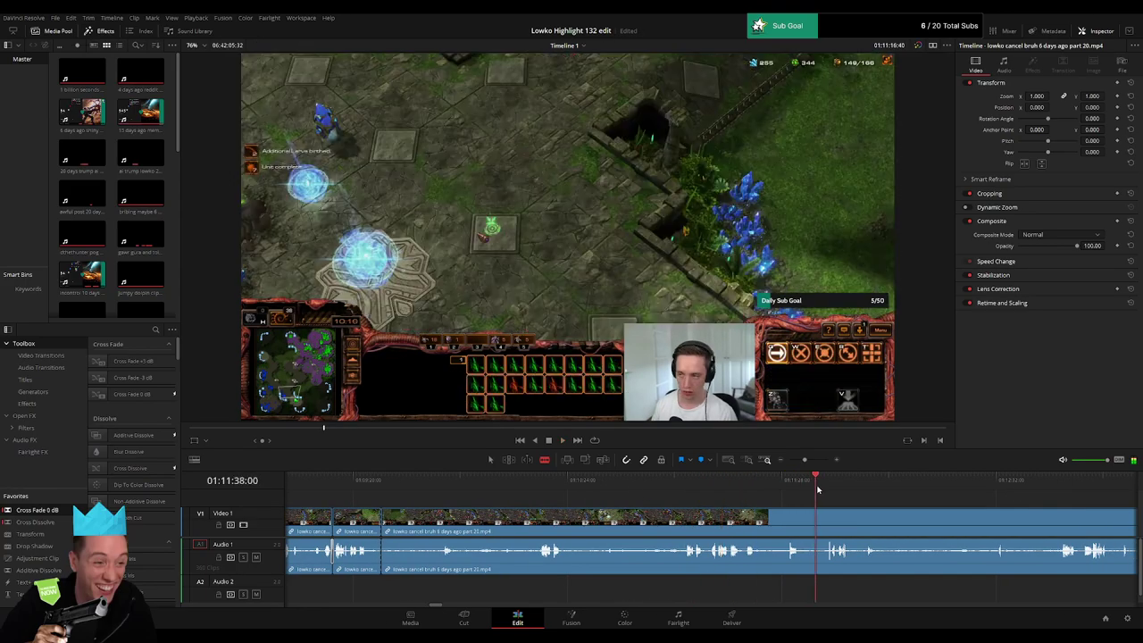
key("space")
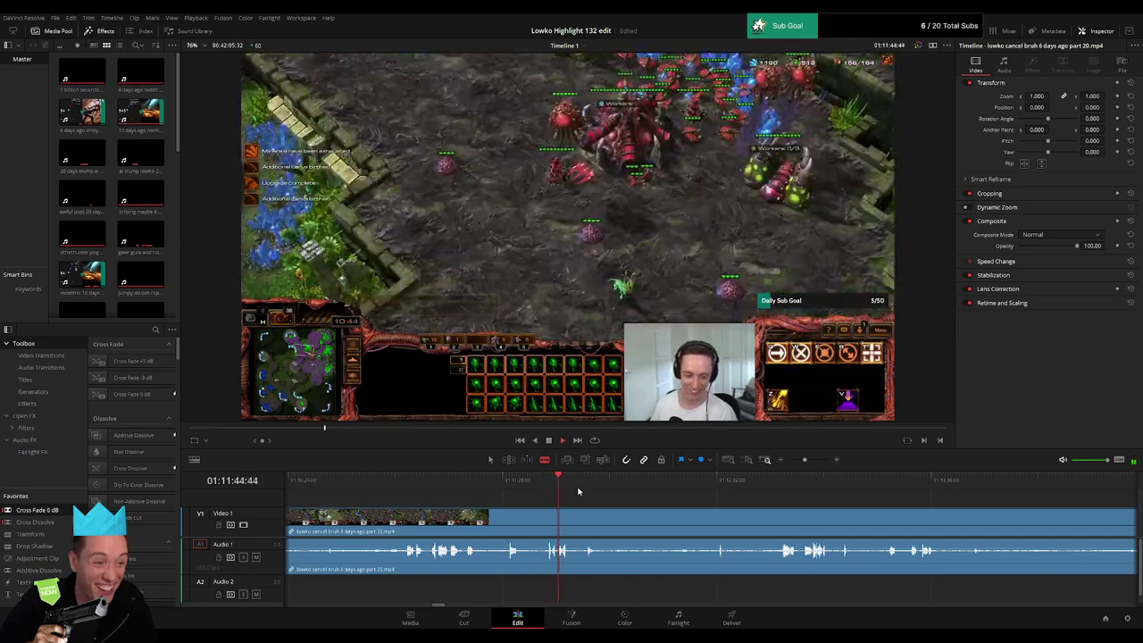
key("l")
key("l")
key("l")
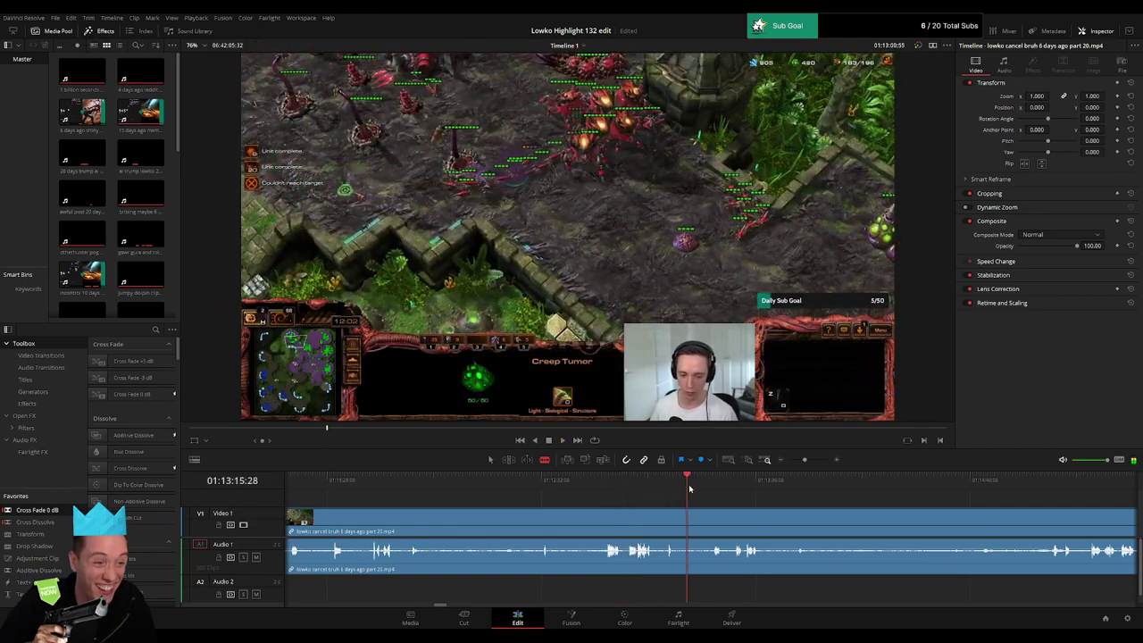
Step: Cut where the action resumes before the later fight and ripple-delete the dull section before it
left_click_drag(690, 489, 1056, 505)
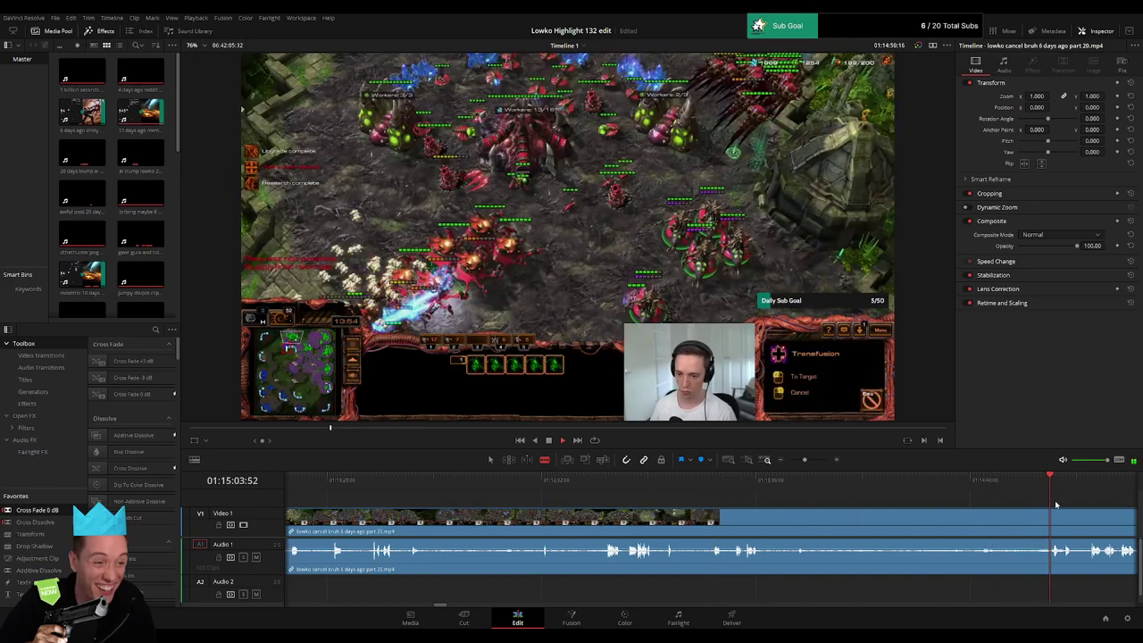
scroll(1056, 505, "down", 10)
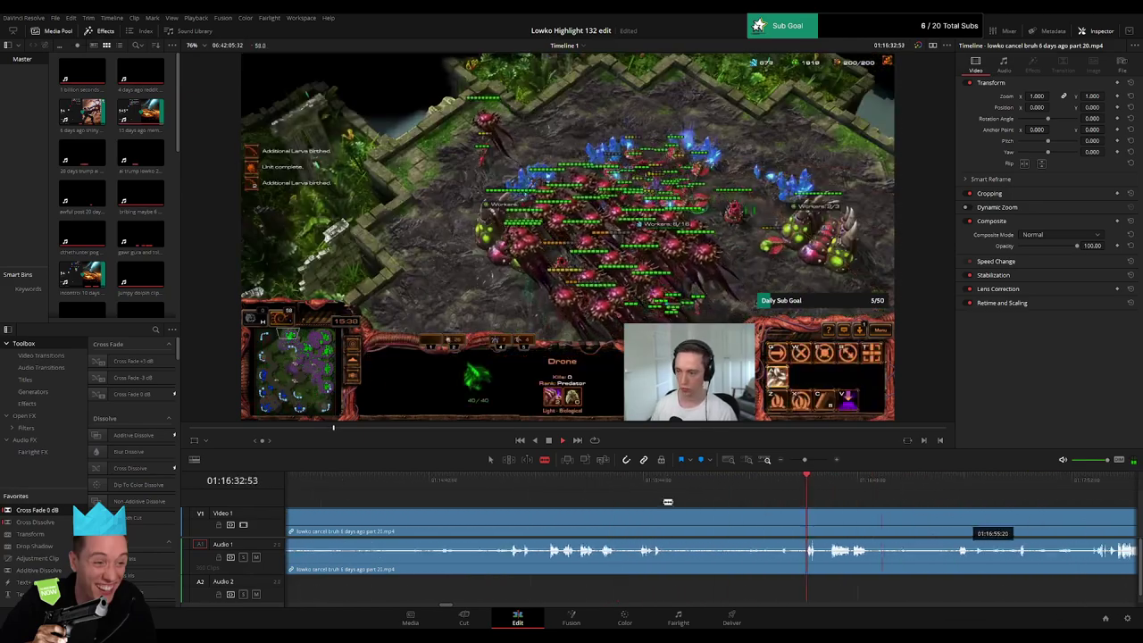
left_click_drag(669, 502, 771, 487)
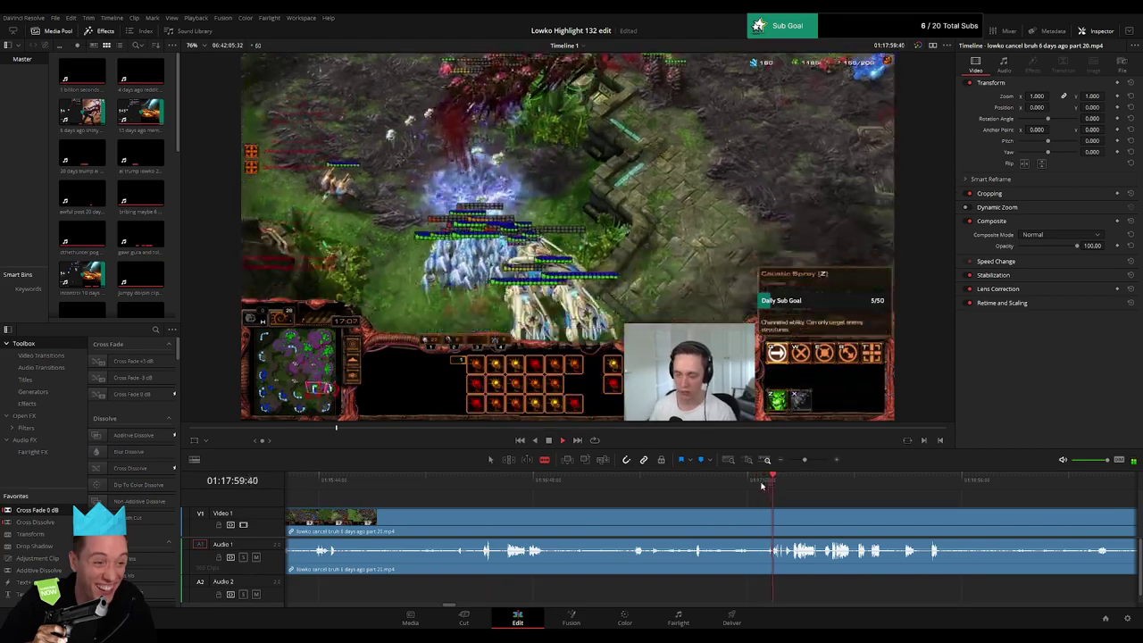
left_click(762, 485)
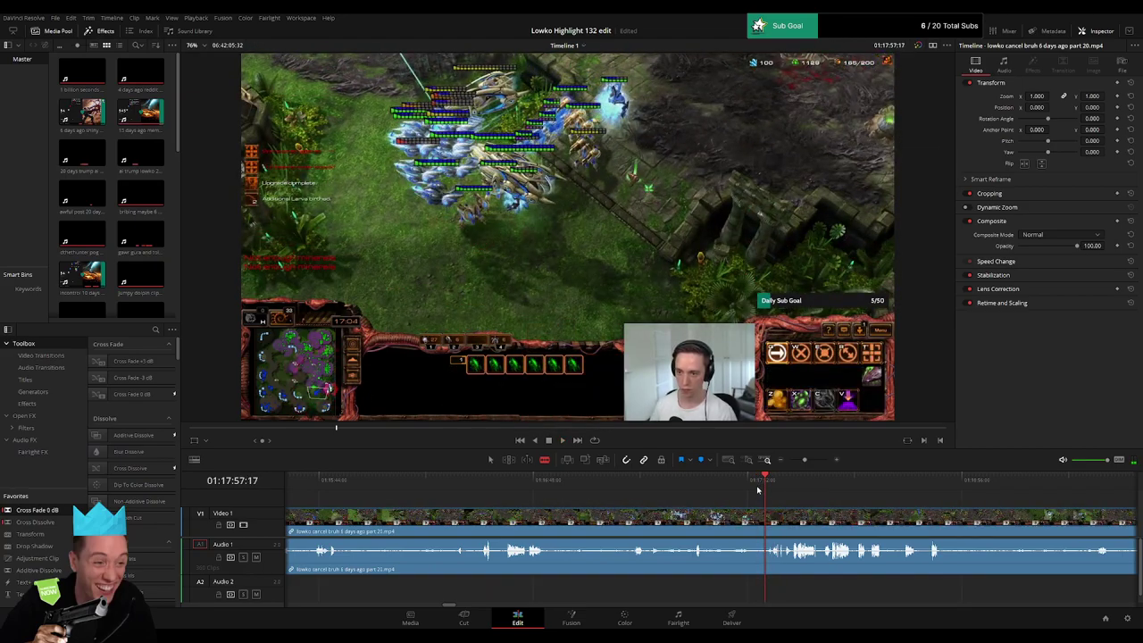
left_click(637, 480)
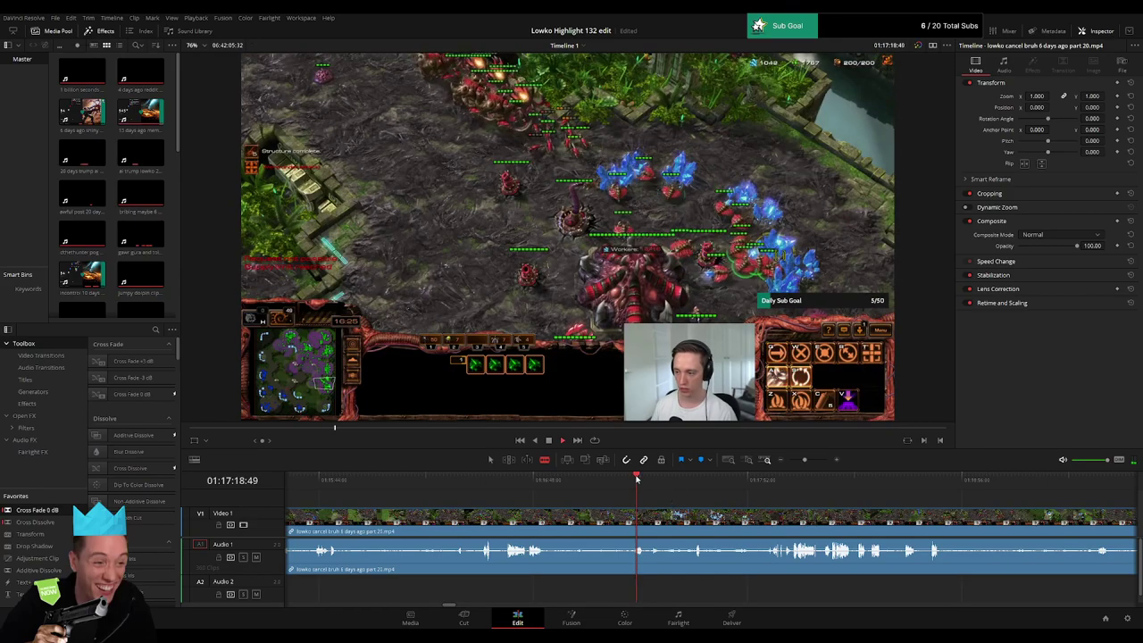
left_click(592, 481)
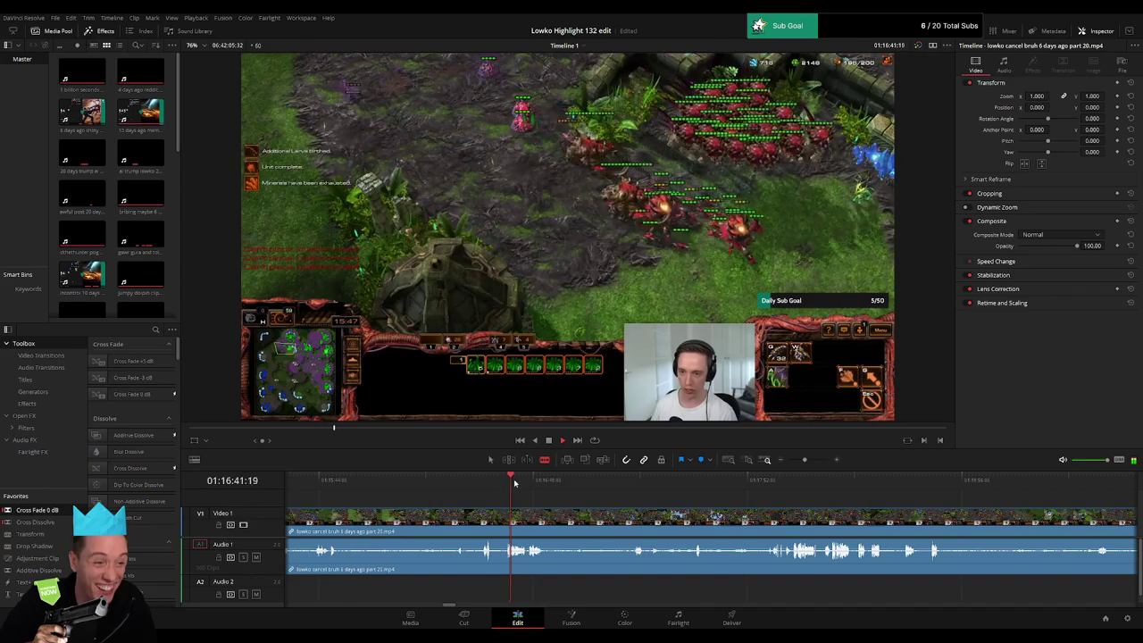
mouse_move(514, 483)
left_mouse_down()
mouse_move(675, 485)
mouse_move(635, 488)
mouse_move(665, 488)
left_mouse_up()
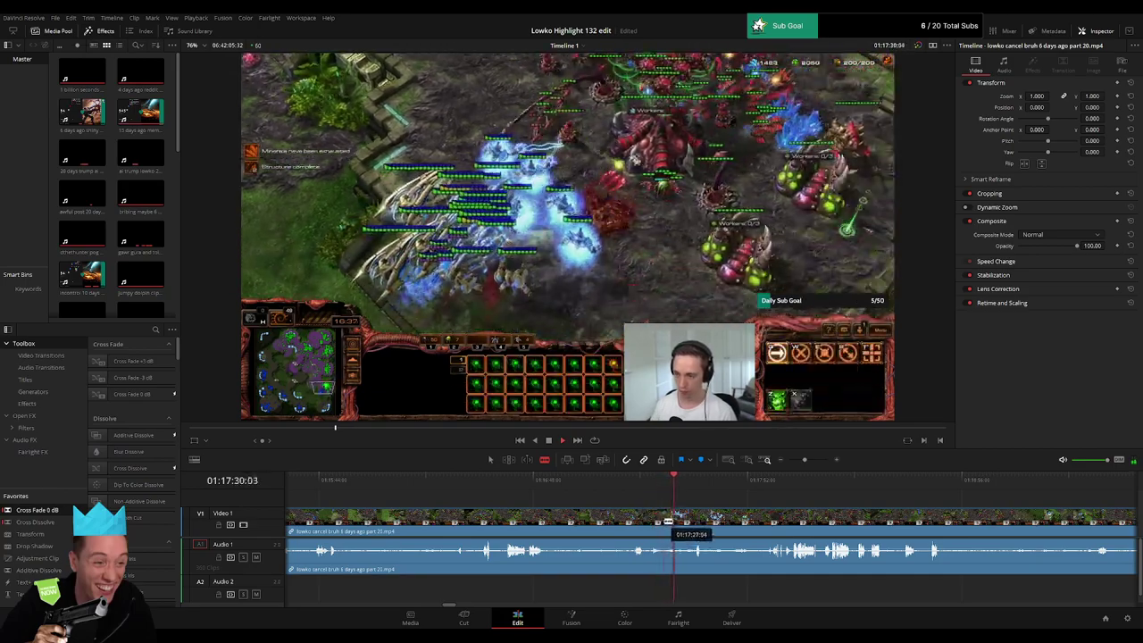
left_click(665, 522)
key("BackSpace")
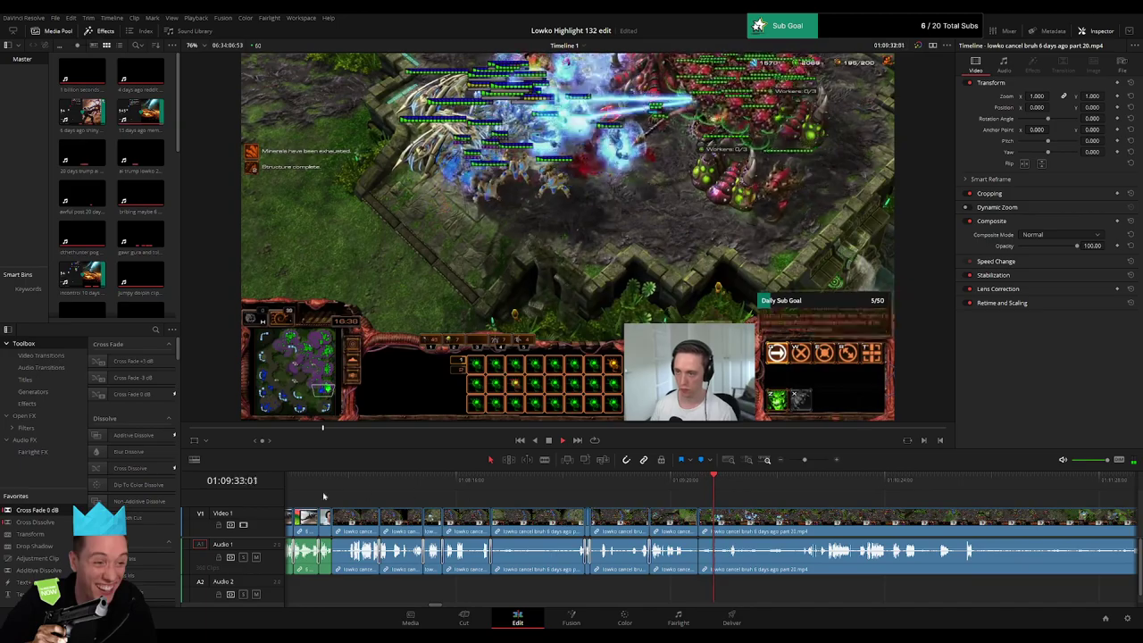
Step: Zoom in and blade-cut the part 20 clip on video and audio at 01:10:00
left_click(761, 506)
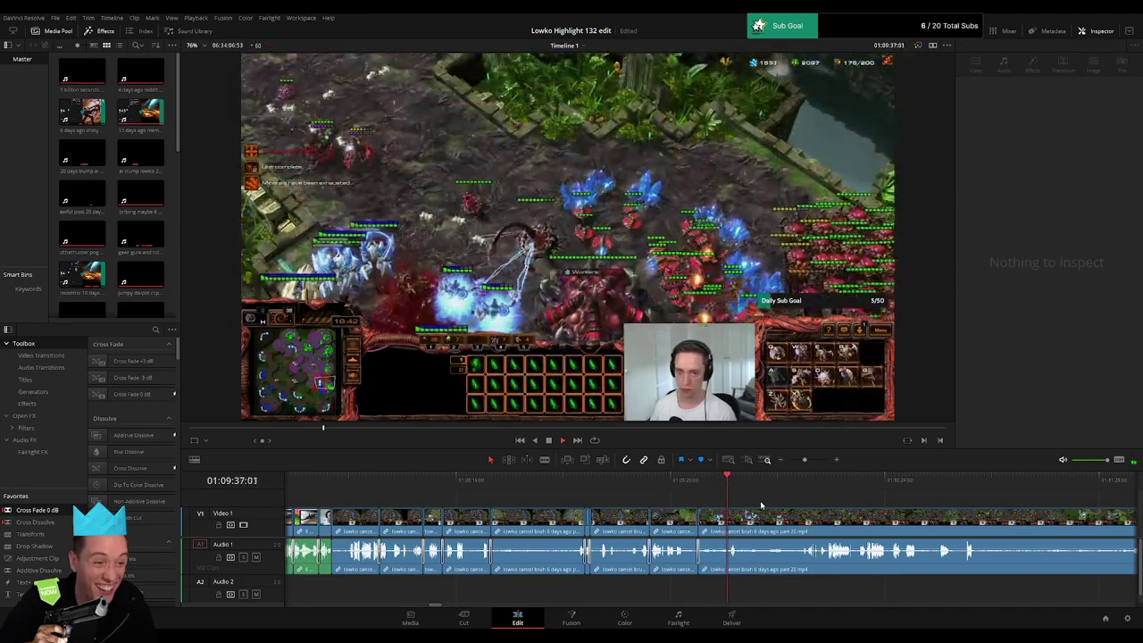
left_click_drag(804, 460, 809, 460)
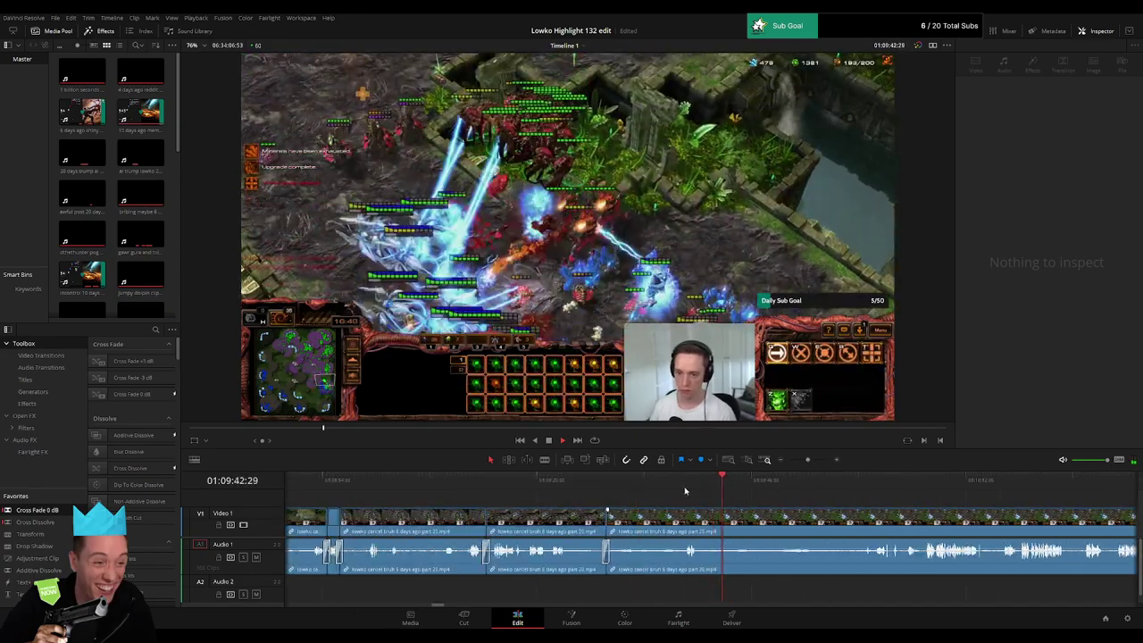
left_click(615, 516)
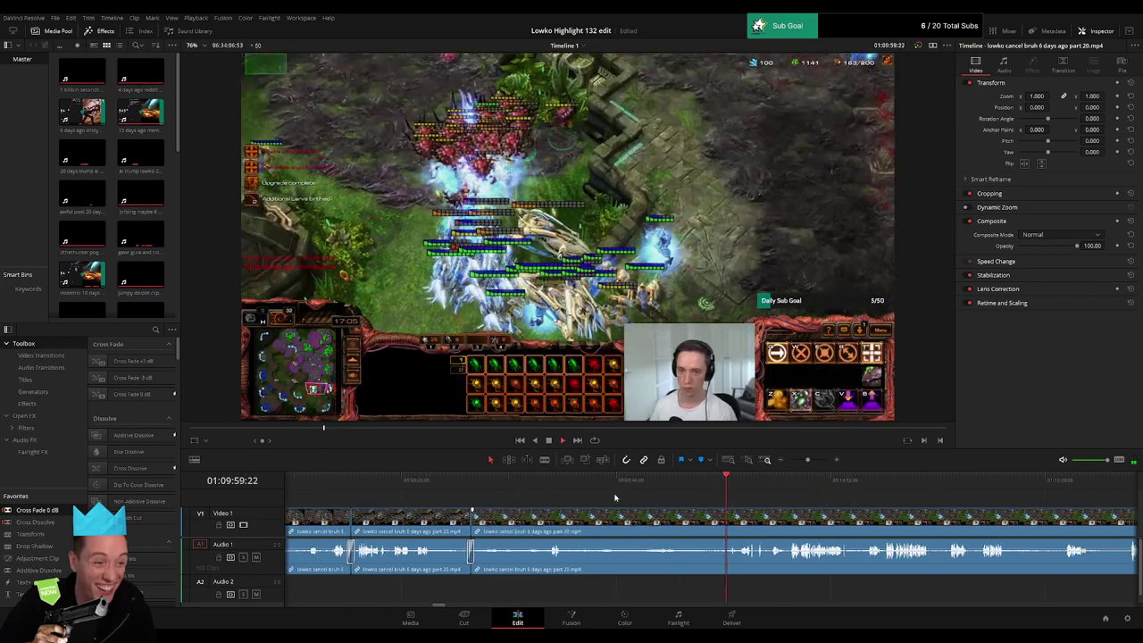
scroll(594, 495, "right", 2)
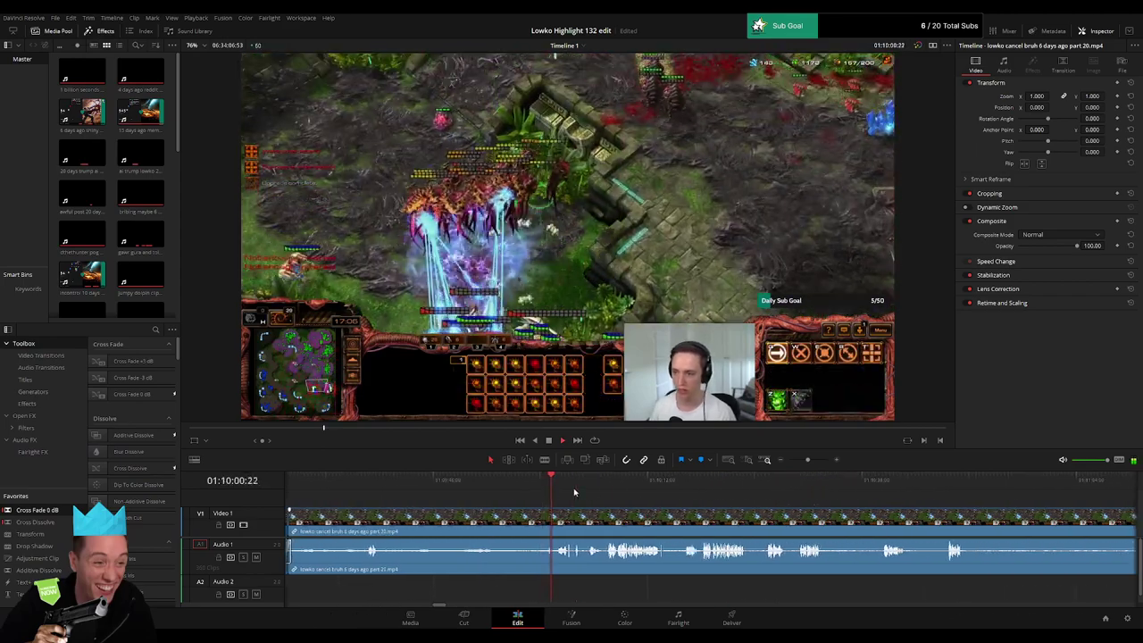
left_click_drag(807, 464, 816, 462)
left_click(661, 482)
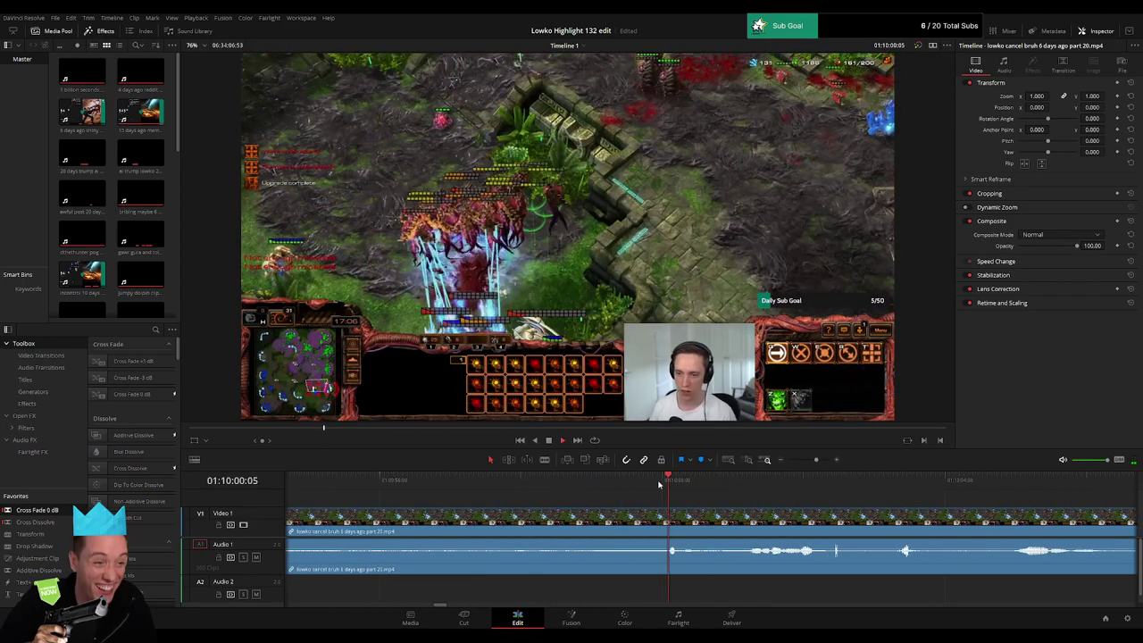
key("b")
left_click(668, 516)
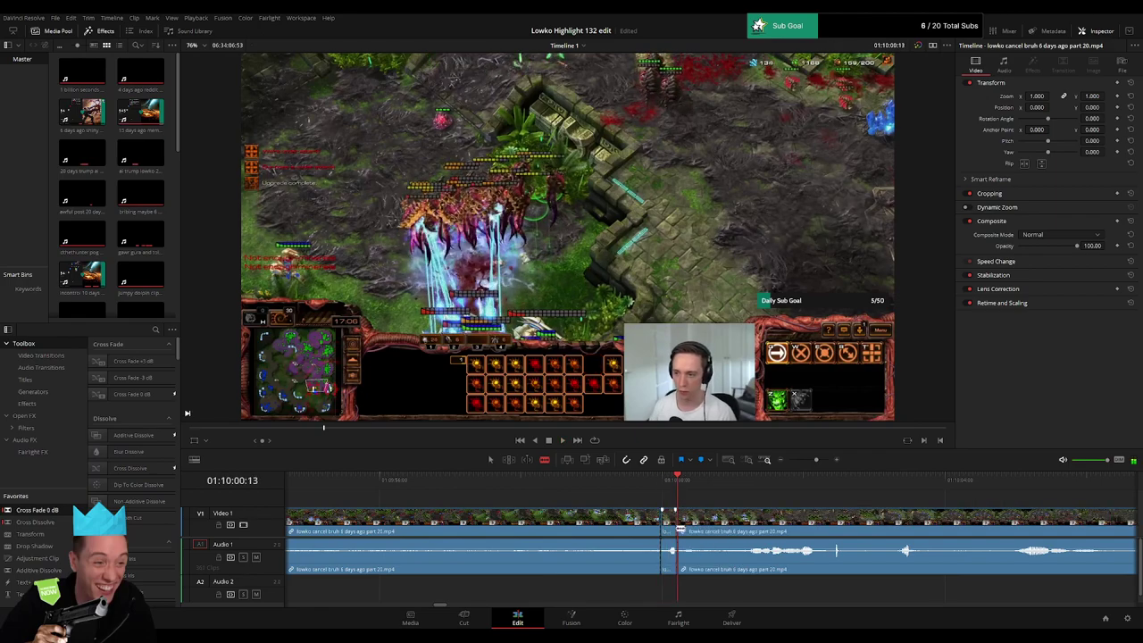
left_click(173, 127)
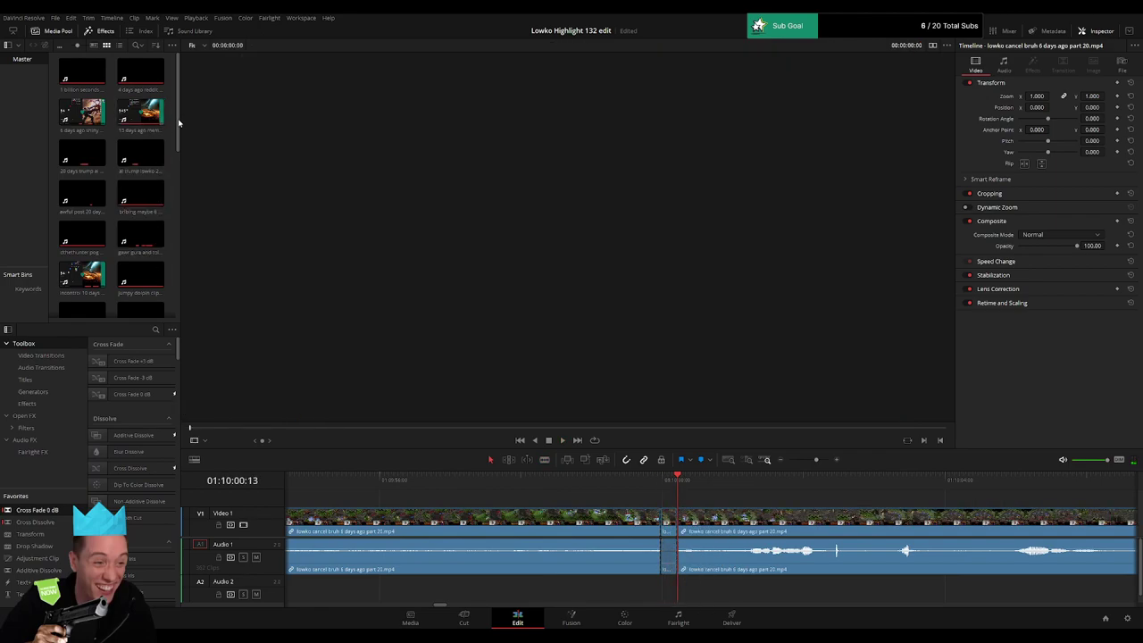
Step: Drag 'StarCraft 2 - Roach Quotes.mp3' from the Media Pool onto Audio 2 at the 01:10:00 cut
left_click_drag(179, 123, 179, 268)
left_click(85, 240)
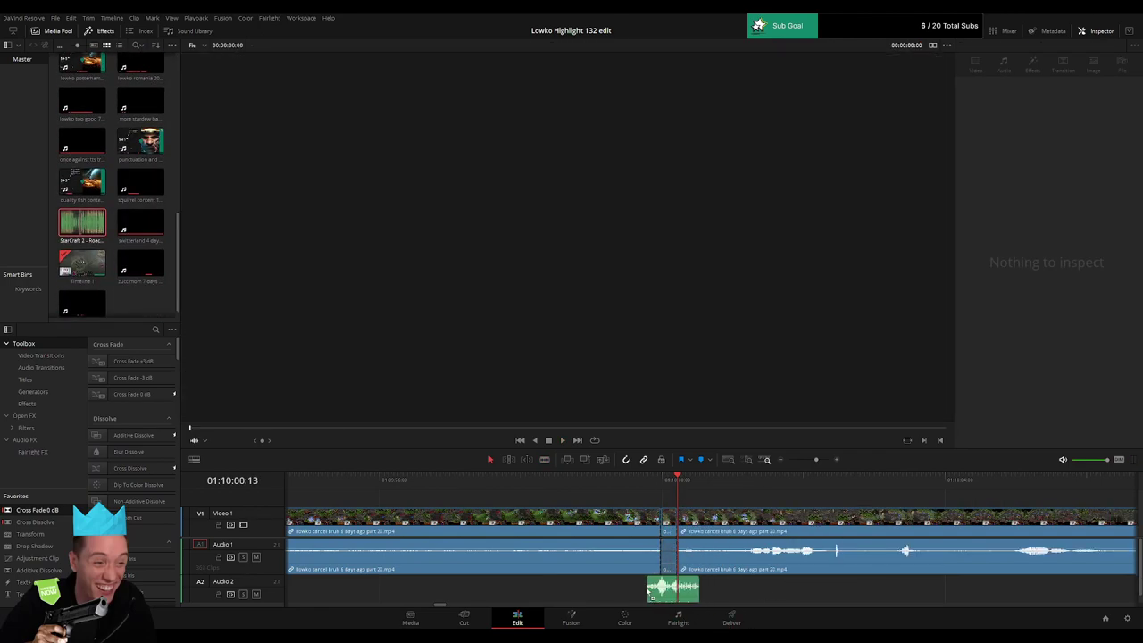
left_click_drag(648, 592, 670, 589)
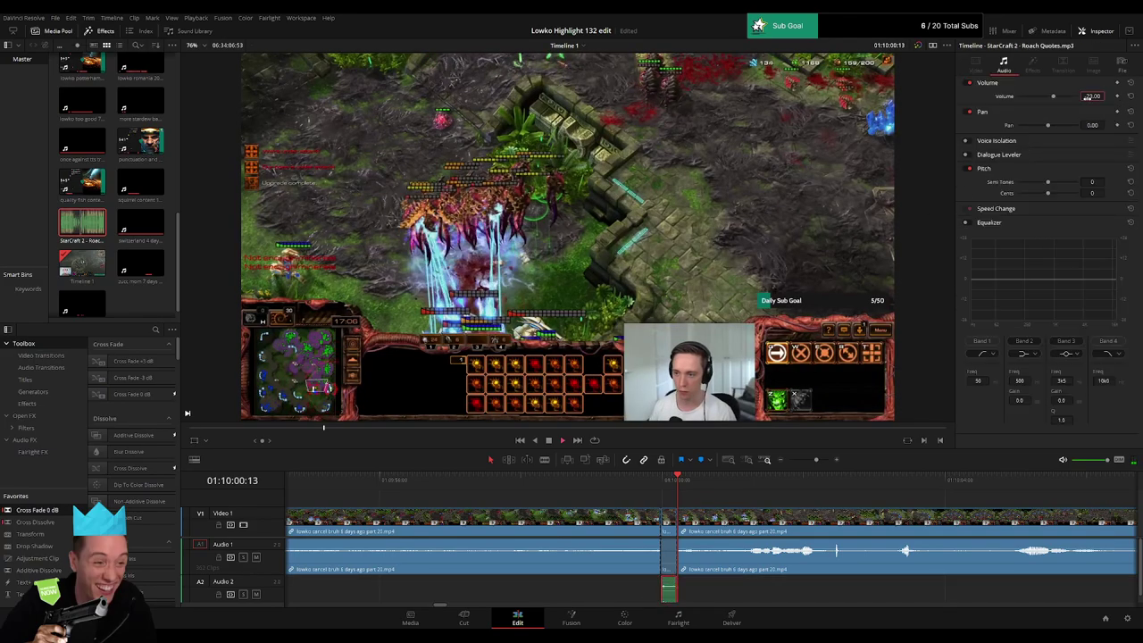
left_click(772, 498)
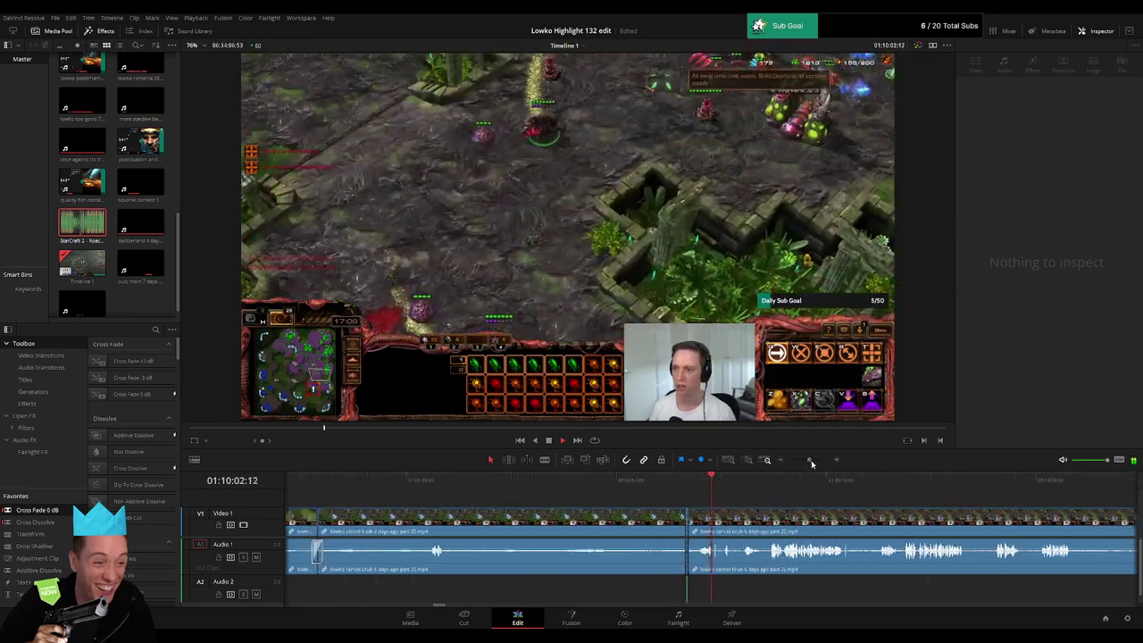
Step: Blade-cut both ends of the first dull stretch after the Roach sound and ripple-delete it
key("b")
left_click(715, 520)
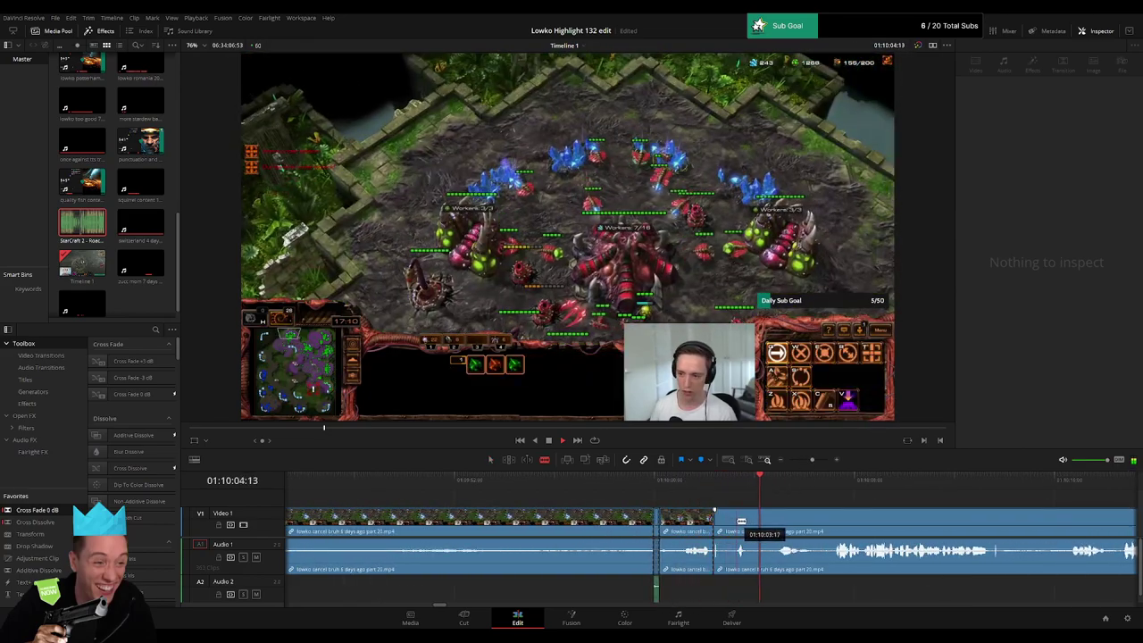
left_click(778, 518)
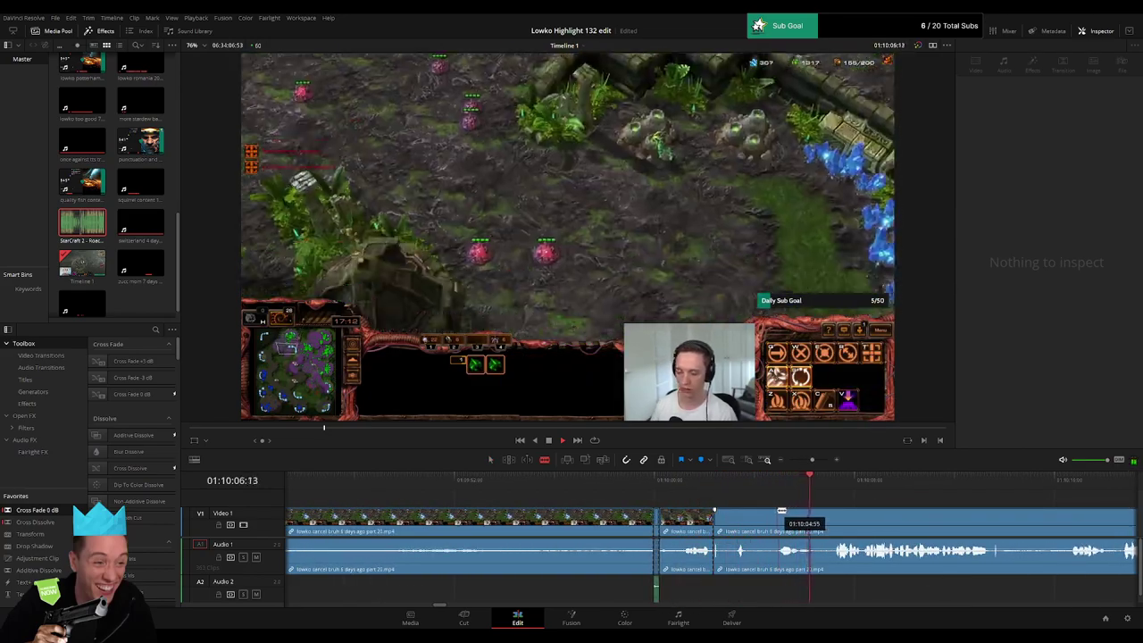
key("a")
left_click(767, 523)
key("Delete")
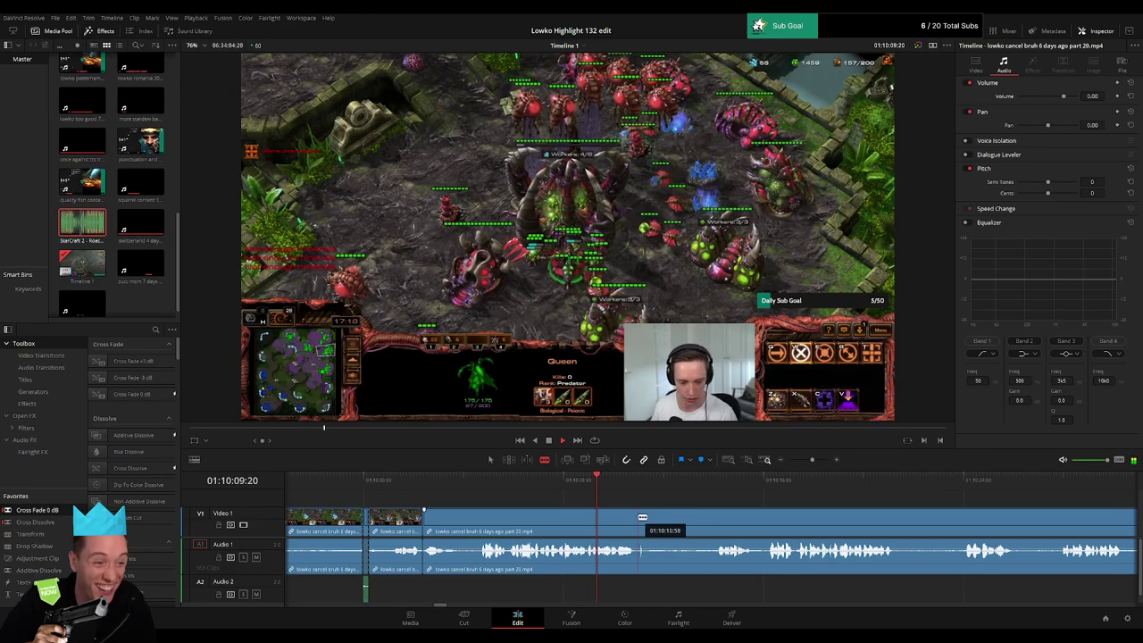
Step: Cut and ripple-delete a second slow section, then play back the edit
left_click(719, 513)
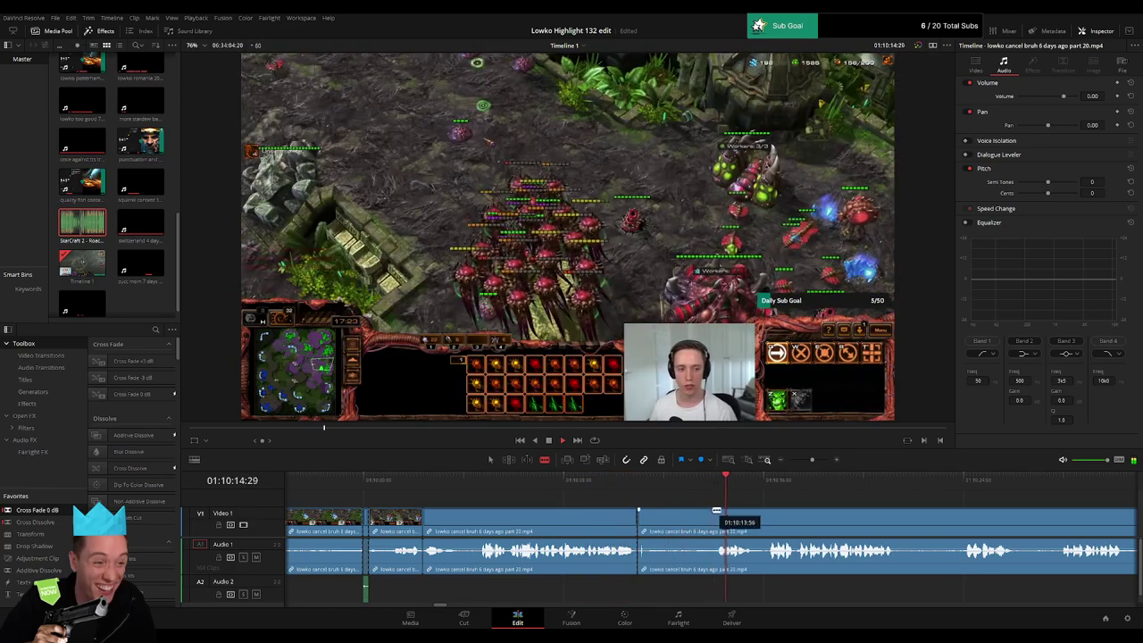
left_click(705, 518)
key("BackSpace")
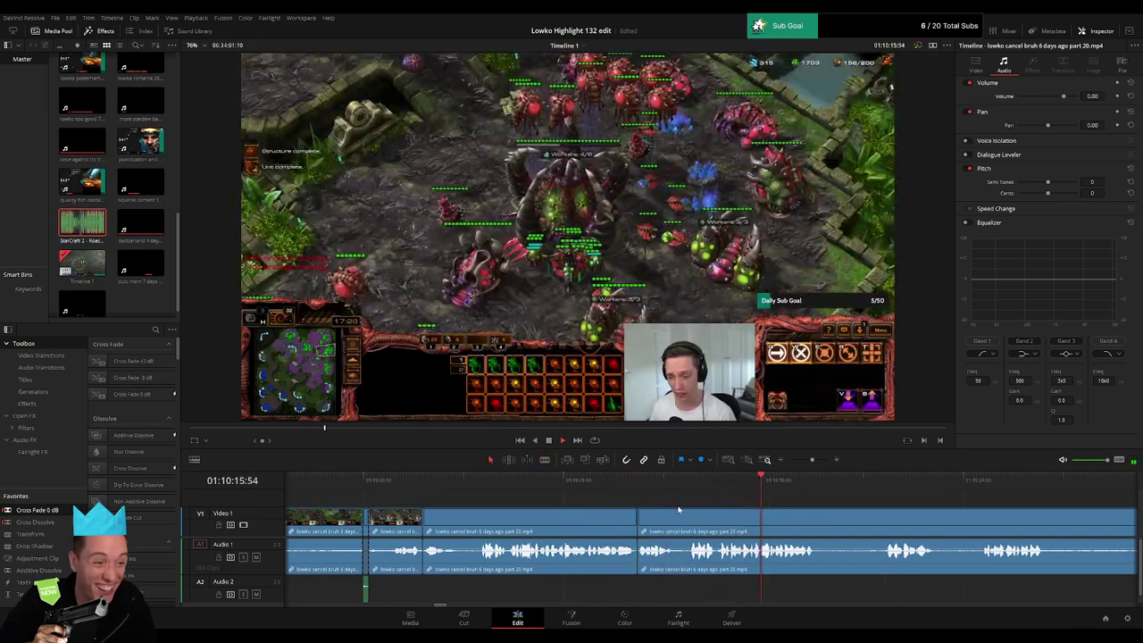
left_click(623, 484)
key("space")
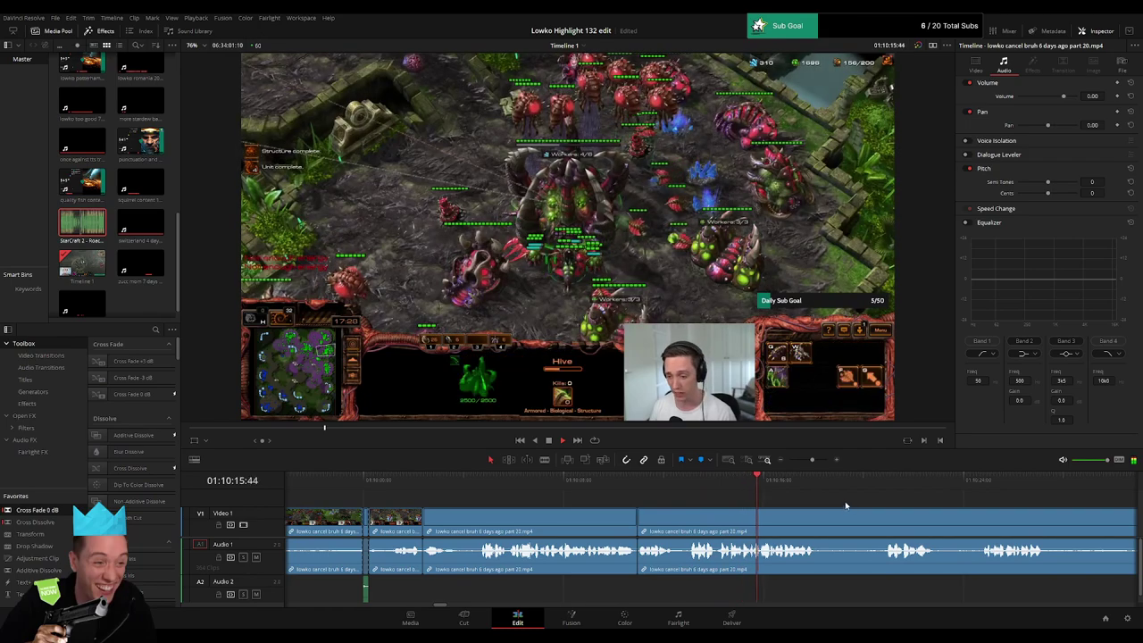
Step: Cut out a third short dull bit further along and close the gap
scroll(635, 500, "right", 5)
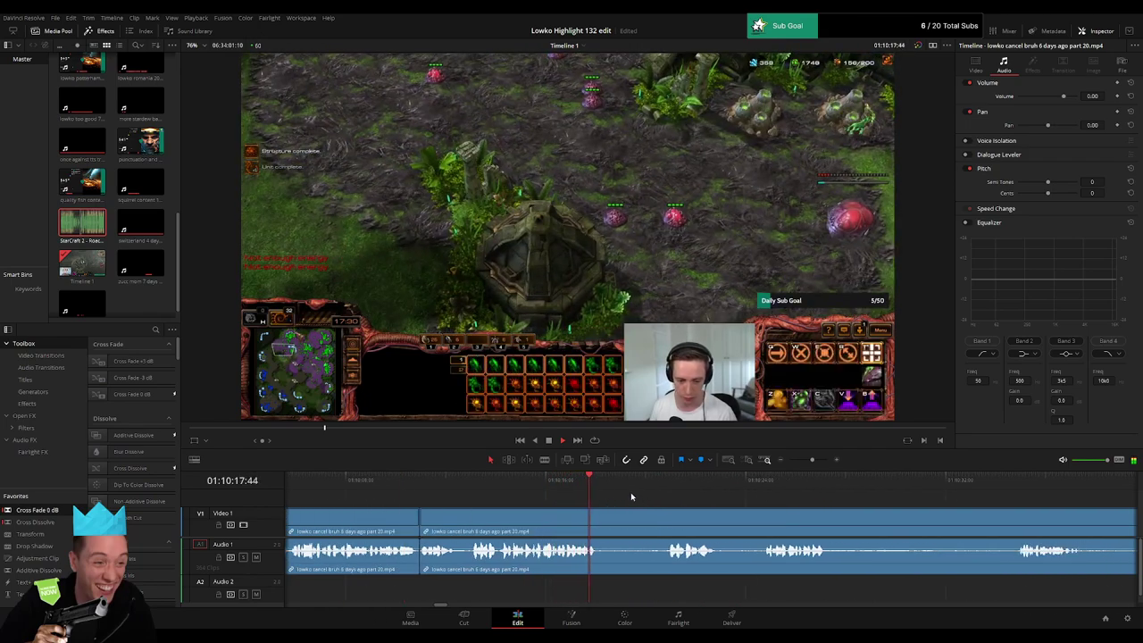
left_click(631, 492)
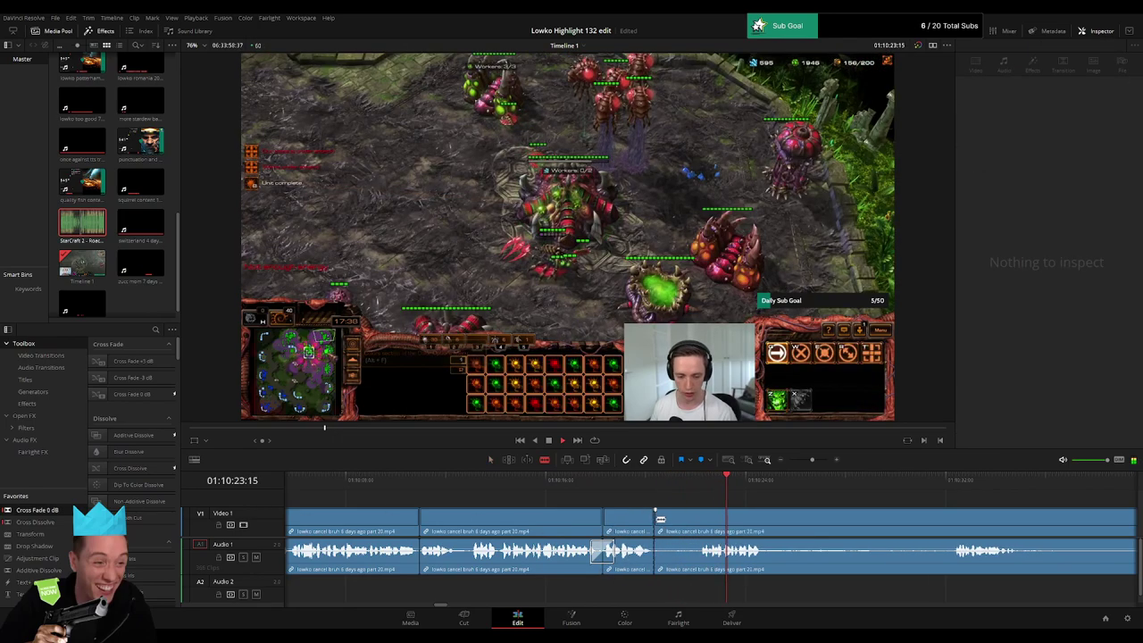
left_click(655, 523)
key("a")
left_click(678, 534)
key("Delete")
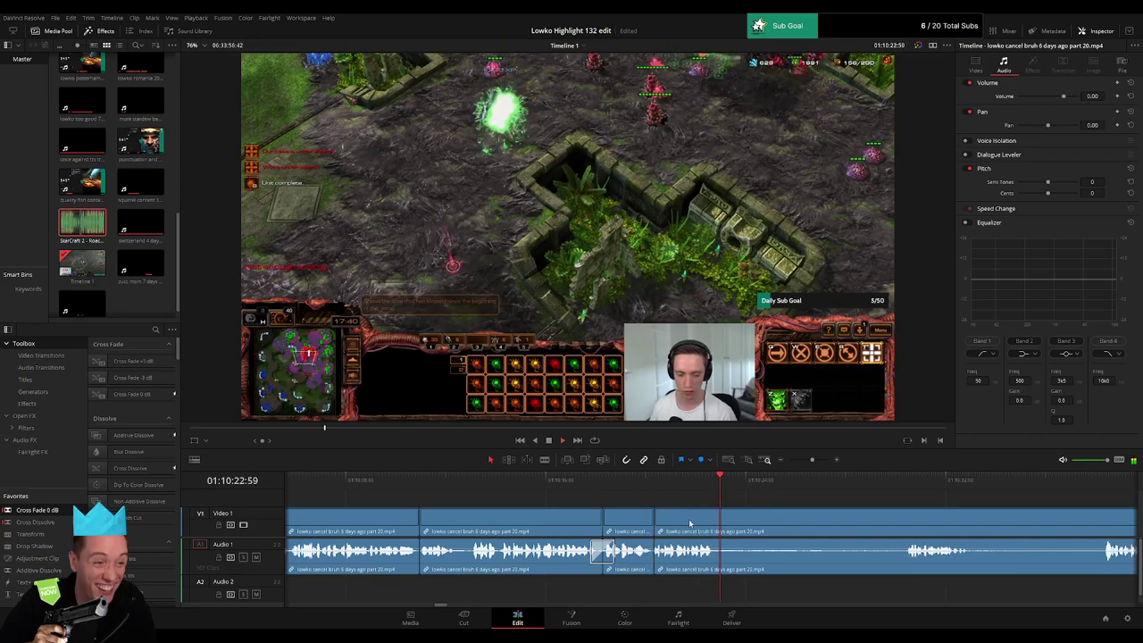
Step: Cut two slow stretches out of the footage and close the gaps each leaves
scroll(655, 493, "right", 5)
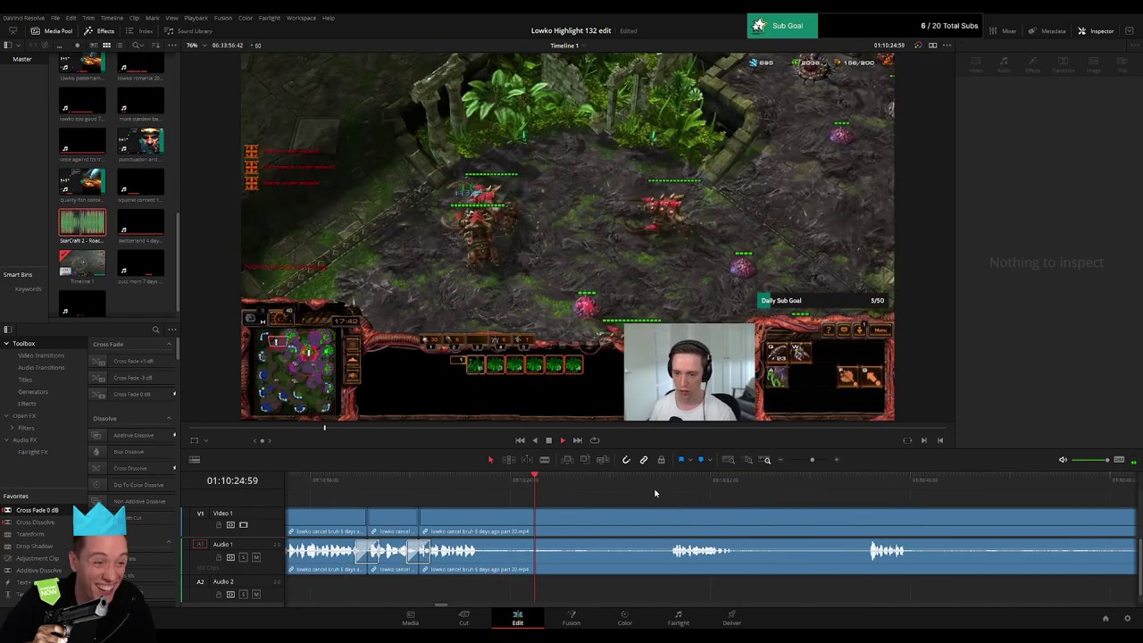
left_click(676, 489)
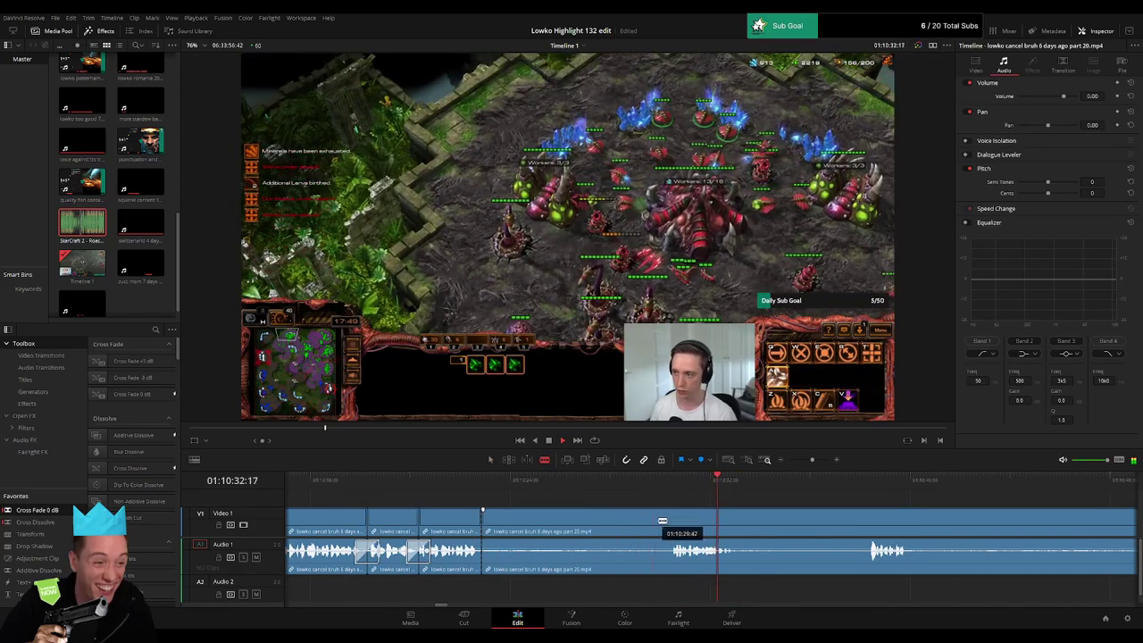
left_click(669, 524)
key("a")
left_click(644, 522)
key("Delete")
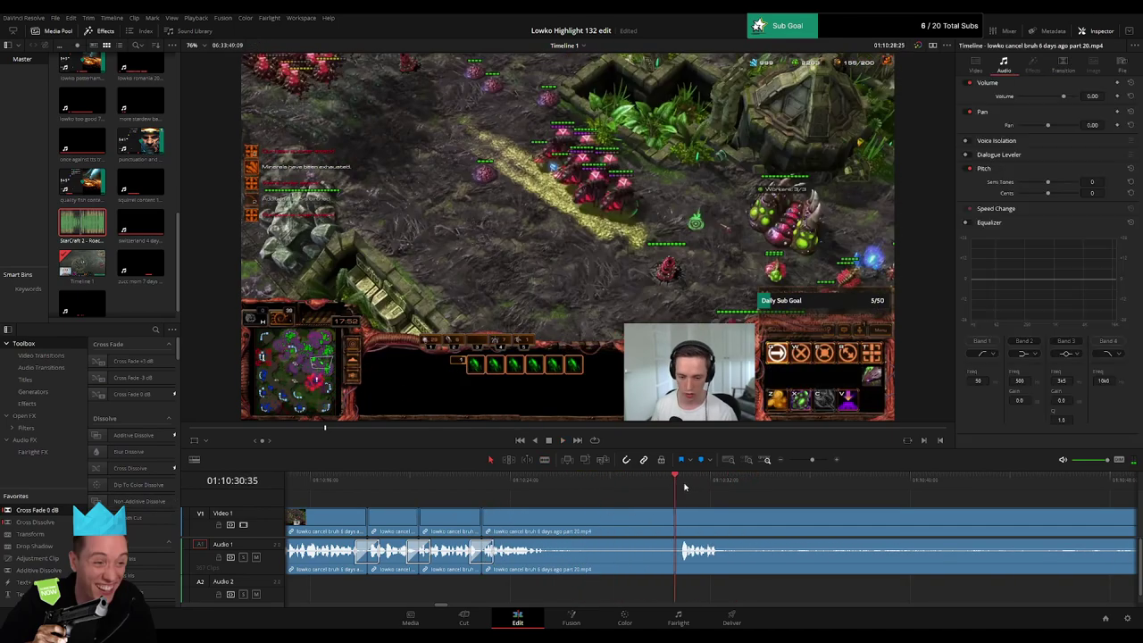
left_click(552, 529)
left_click(676, 528)
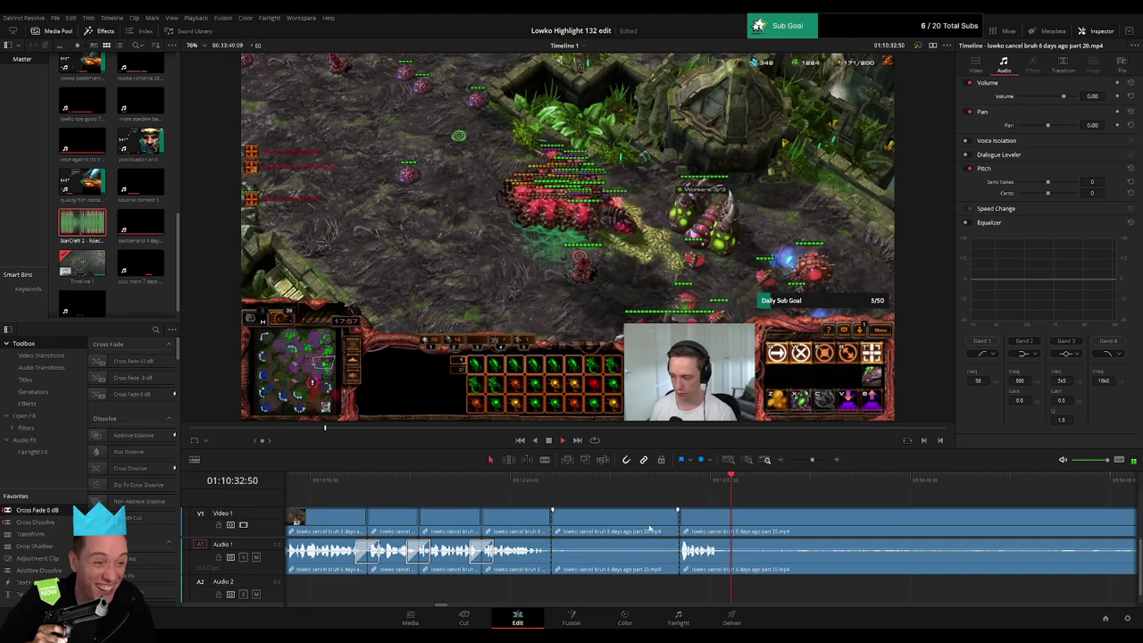
key("a")
left_click(616, 525)
key("Delete")
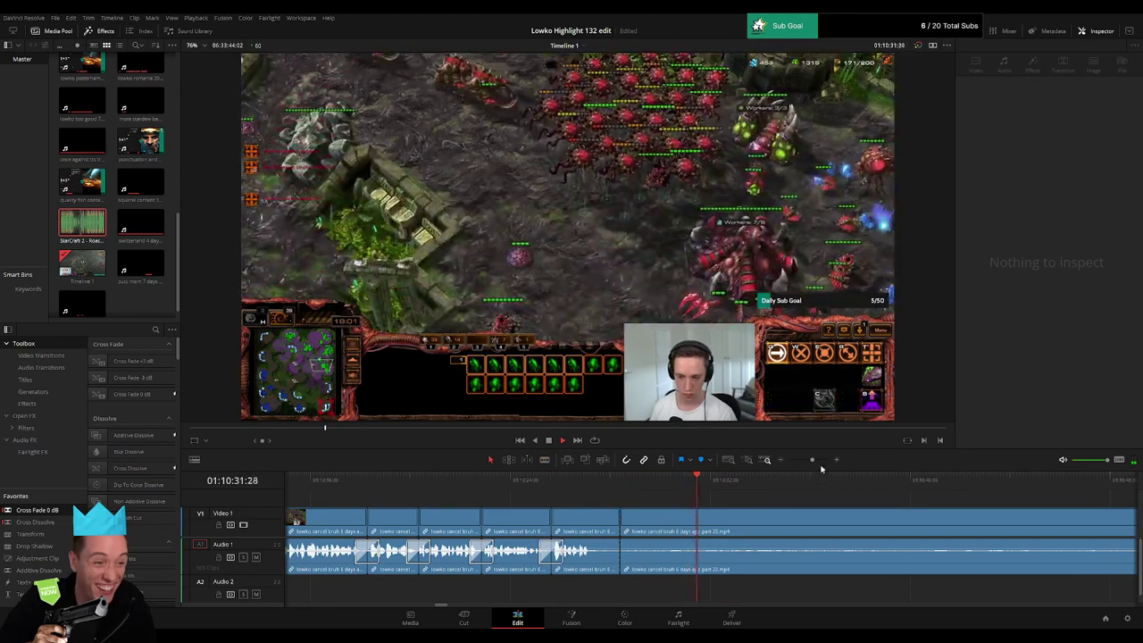
Step: Blade the footage near 01:11:49, ripple-delete the selected section, and play back the edit
scroll(834, 499, "down", 3)
left_click(824, 489)
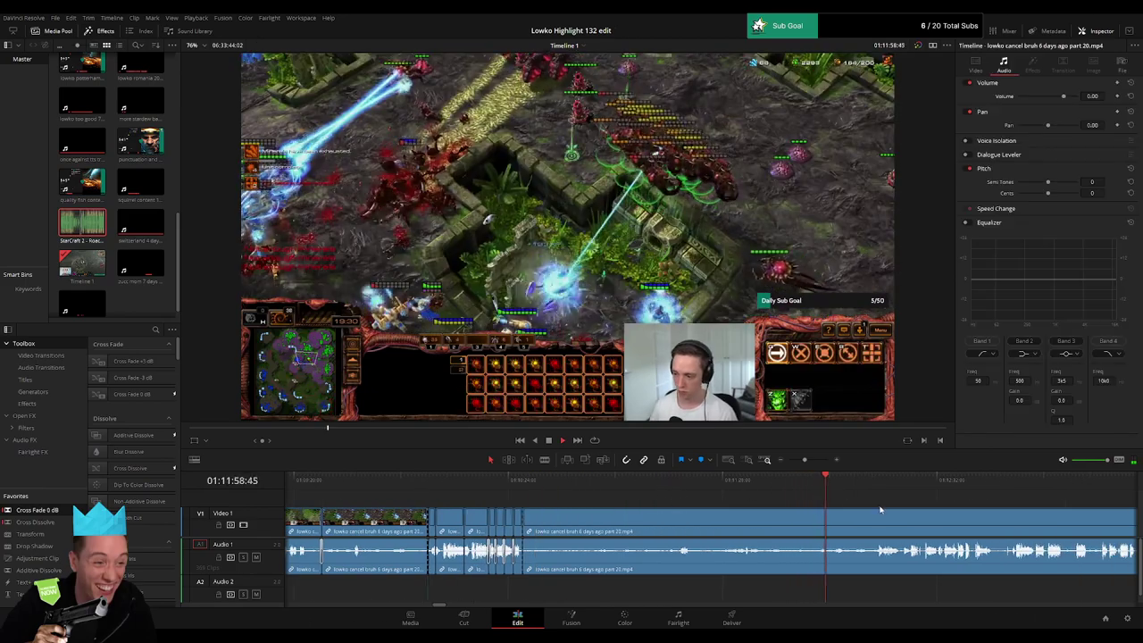
scroll(715, 486, "right", 3)
left_click(587, 483)
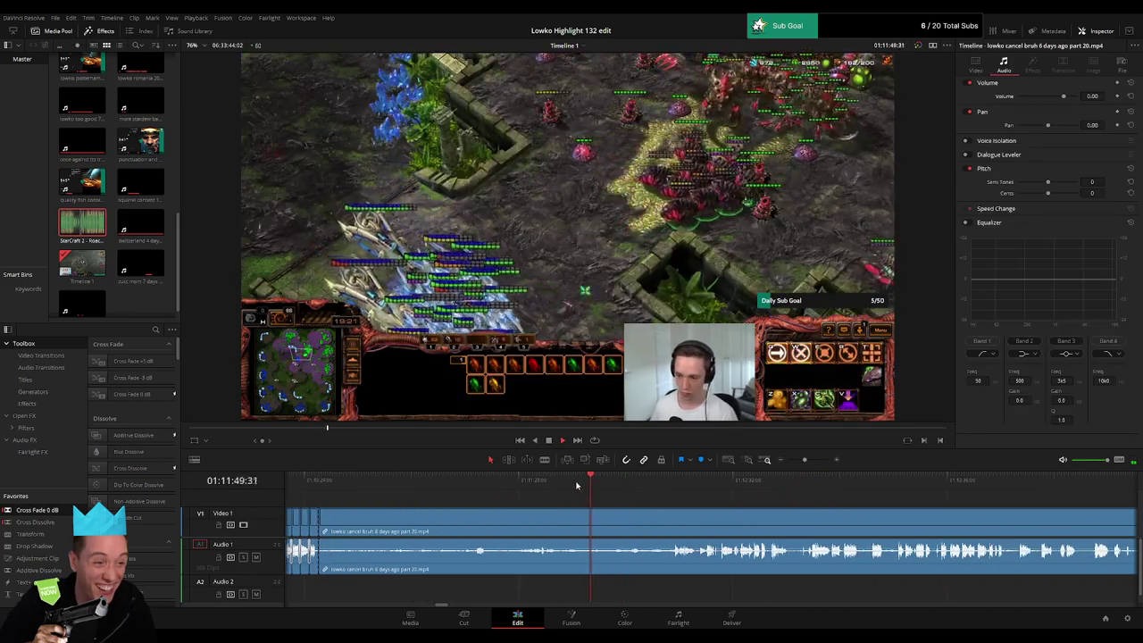
key("b")
left_click(572, 522)
key("Delete")
key("space")
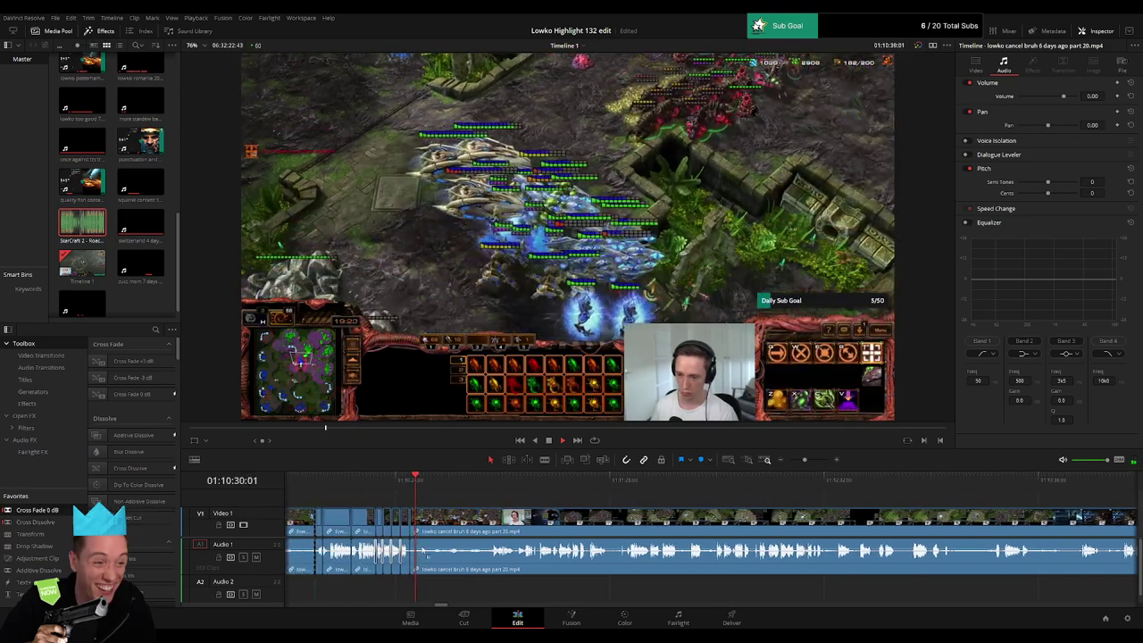
Step: Slide the Roach Quotes sound on A2 earlier to about 01:10:58 and listen to it
left_click(476, 488)
left_click(493, 488)
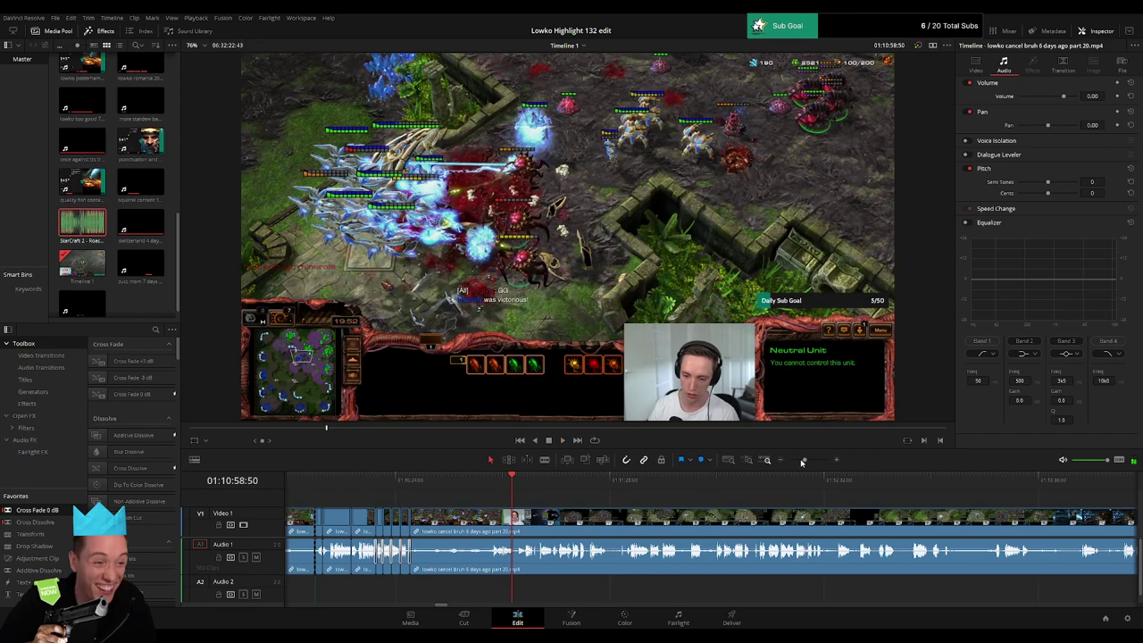
left_click_drag(804, 459, 813, 462)
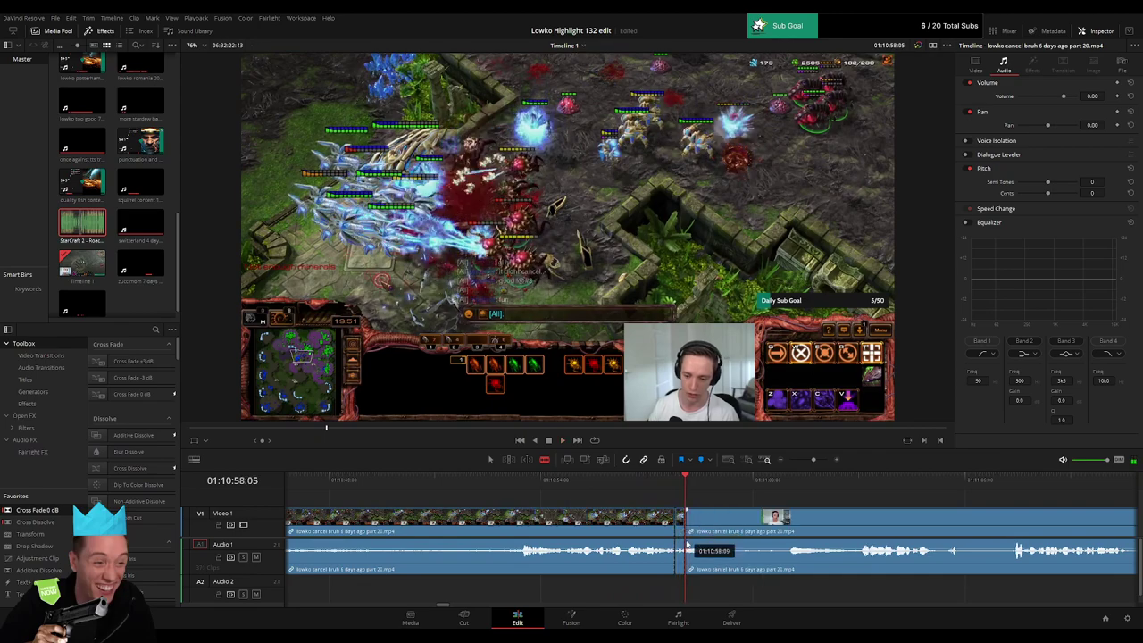
key("q")
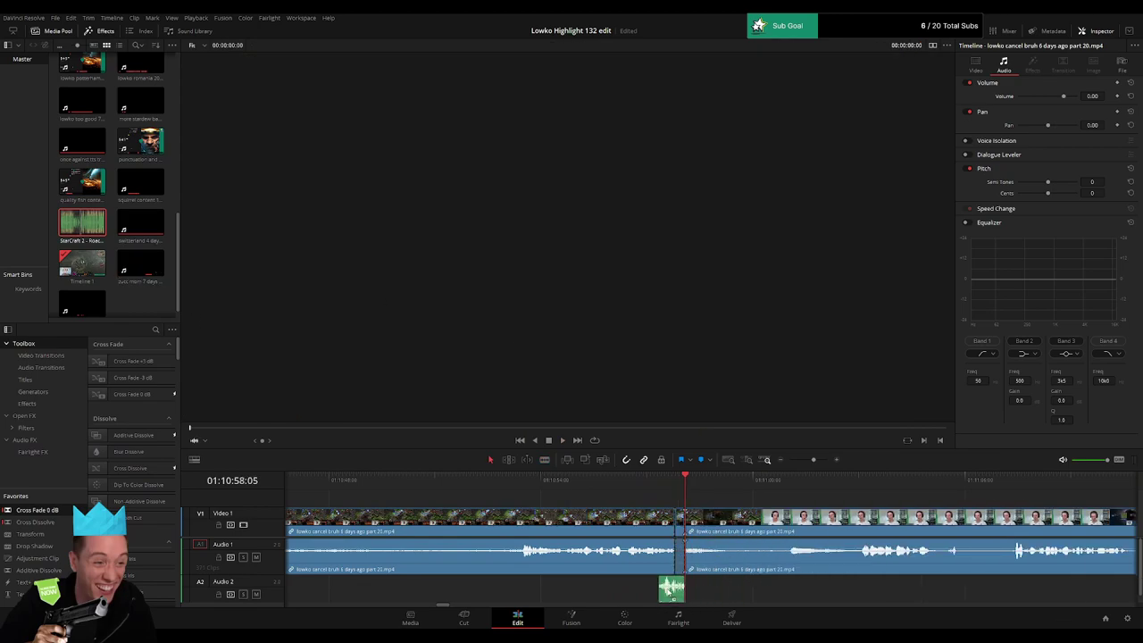
left_click_drag(698, 597, 678, 597)
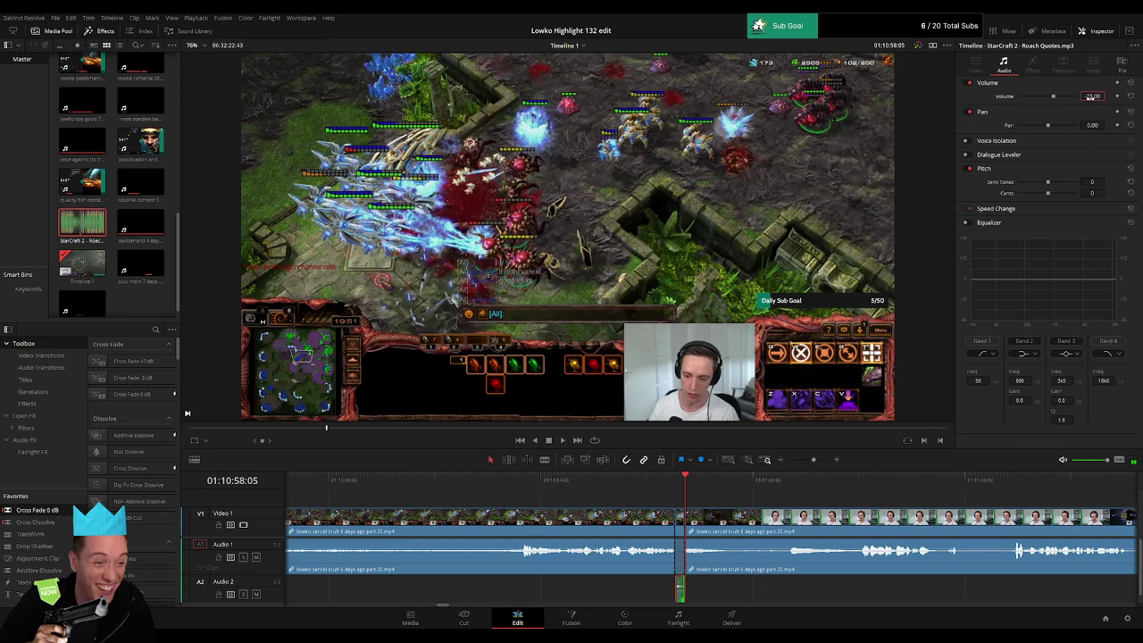
key("space")
Step: Blade the part 20 clip twice after 01:11:05 and ripple-delete the dull middle piece
left_click(560, 499)
scroll(560, 498, "right", 3)
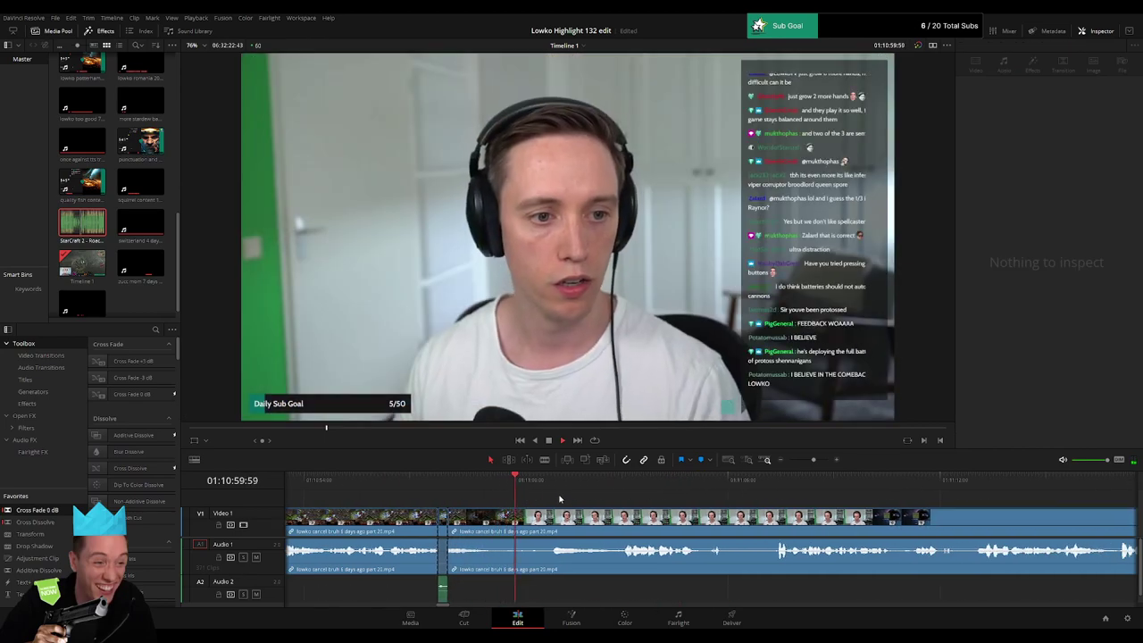
left_click(638, 483)
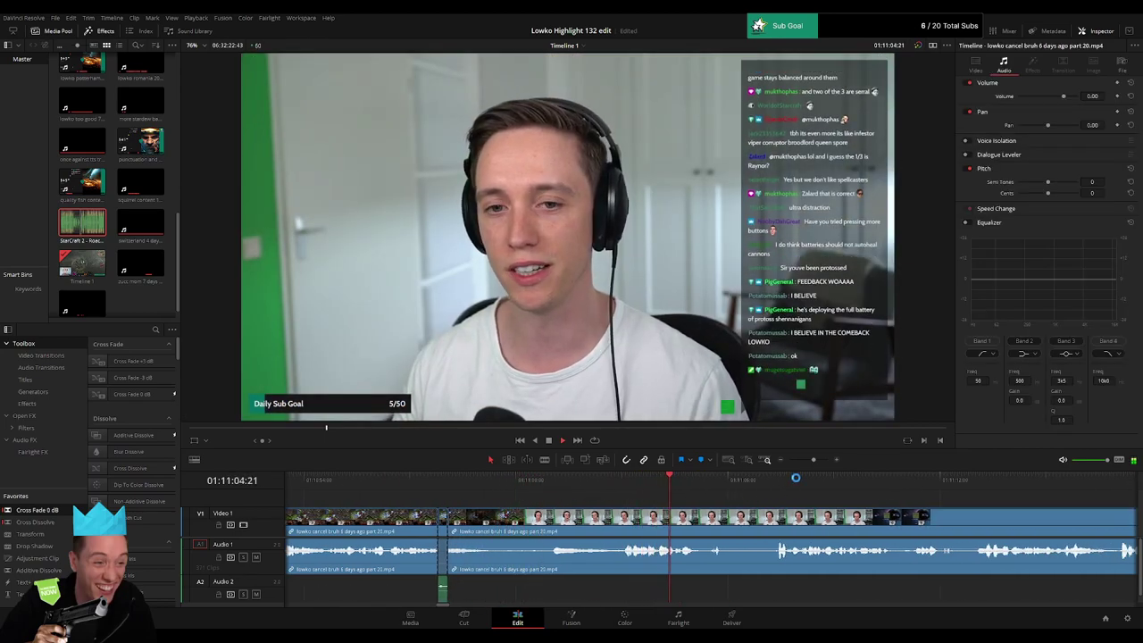
left_click_drag(814, 459, 818, 462)
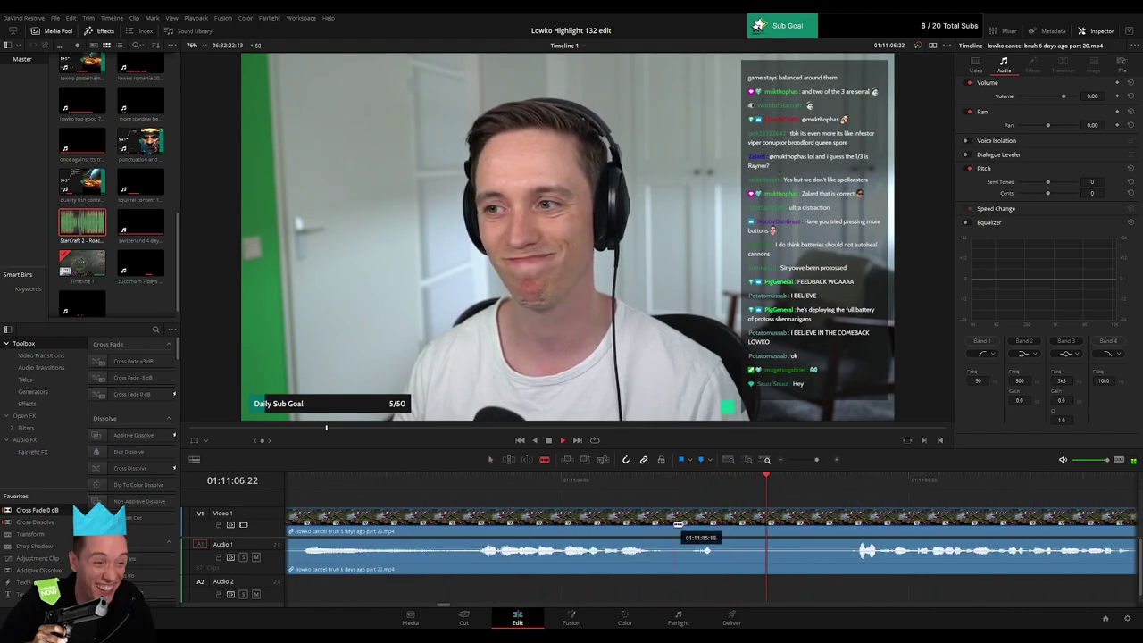
left_click(676, 525)
left_click(858, 526)
key("a")
left_click(823, 526)
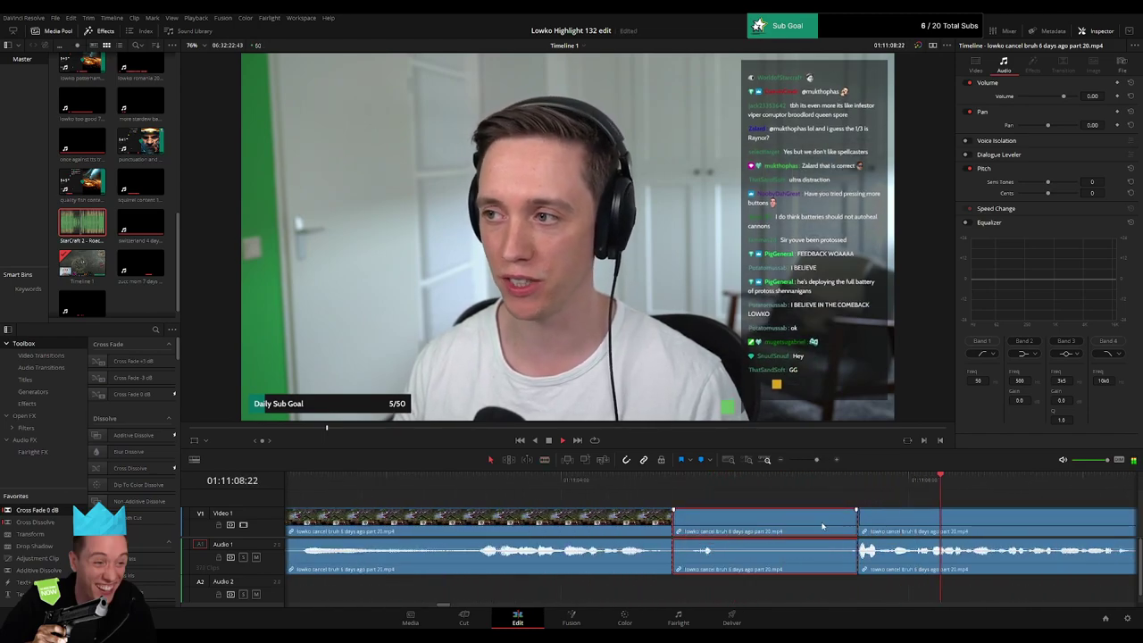
key("BackSpace")
left_click(822, 527)
key("BackSpace")
left_click_drag(817, 460, 807, 462)
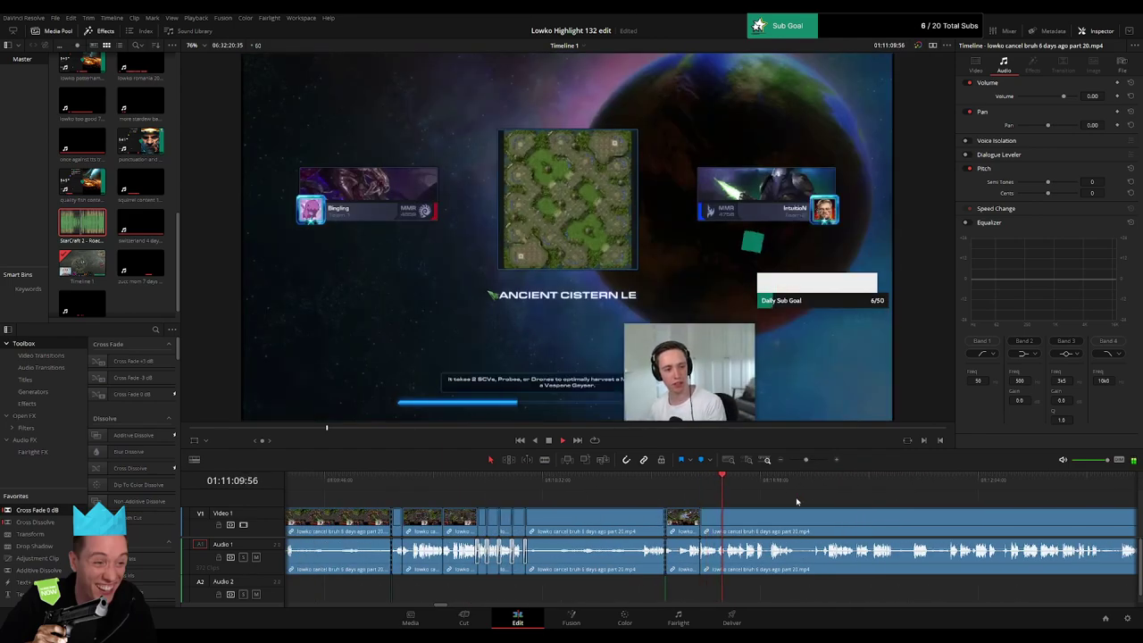
left_click_drag(806, 460, 815, 460)
left_click(643, 486)
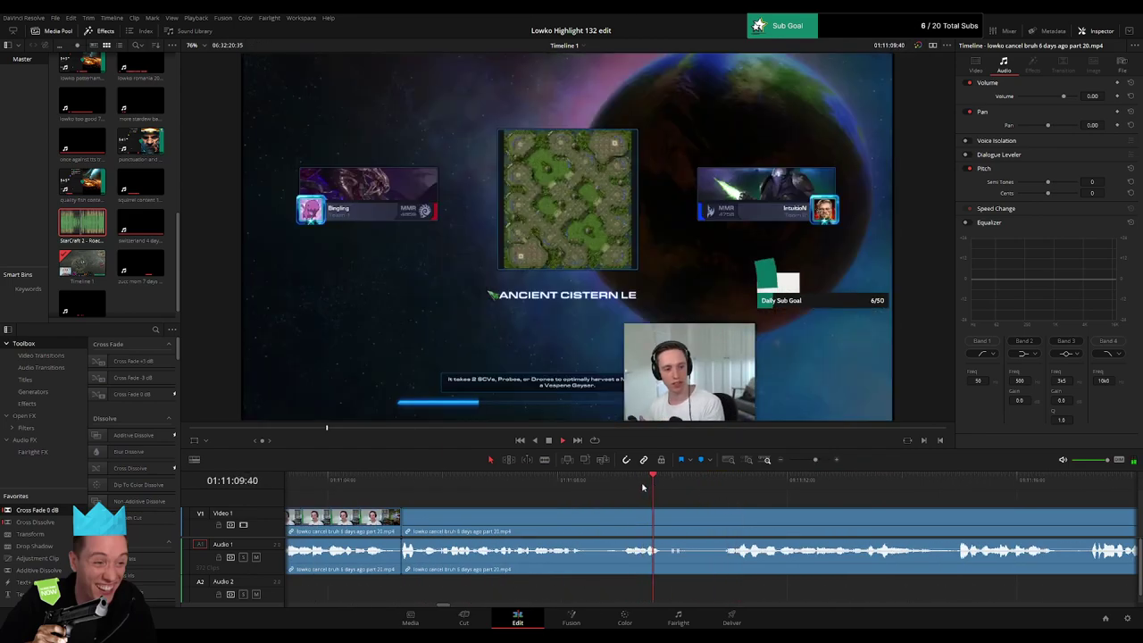
left_click_drag(670, 482, 991, 487)
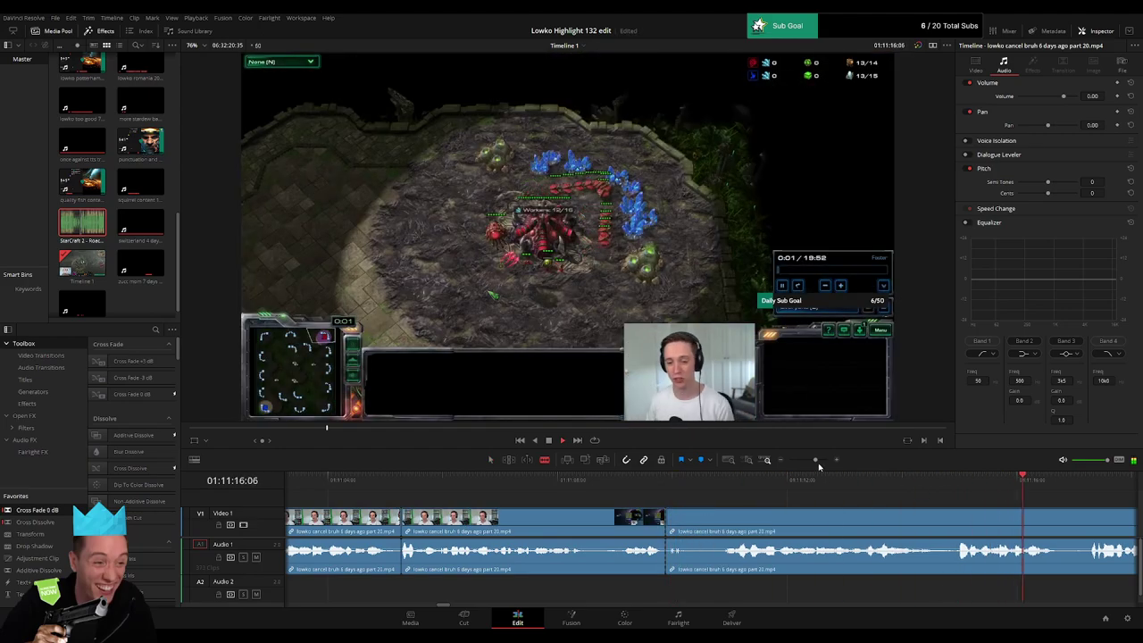
mouse_move(817, 462)
left_mouse_down()
mouse_move(800, 461)
mouse_move(962, 491)
left_mouse_up()
key("space")
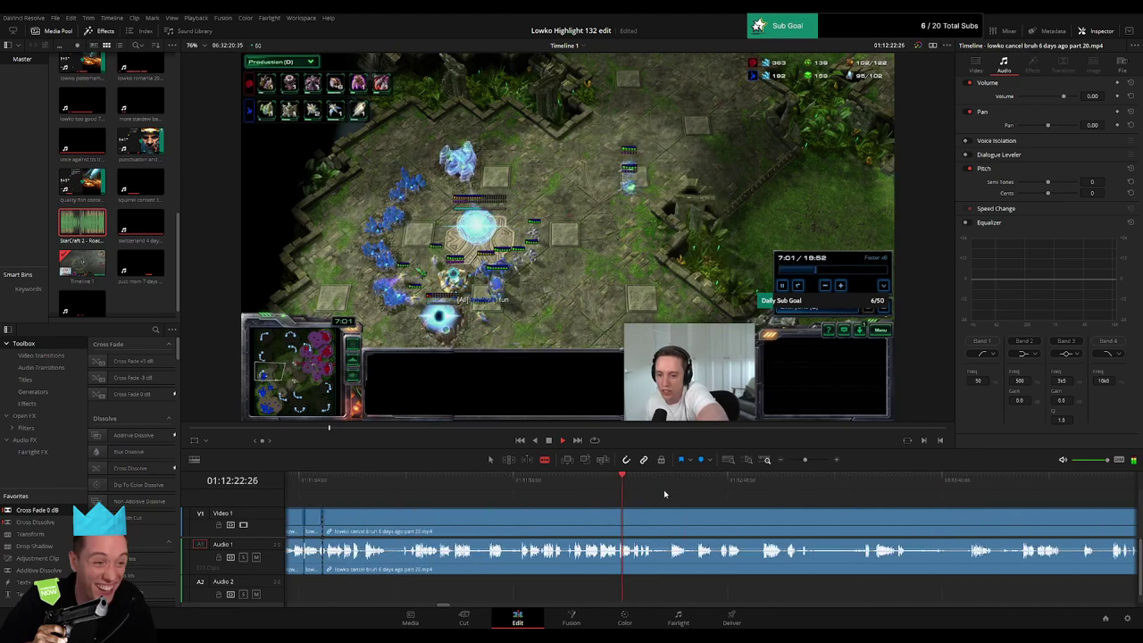
left_click_drag(805, 460, 793, 462)
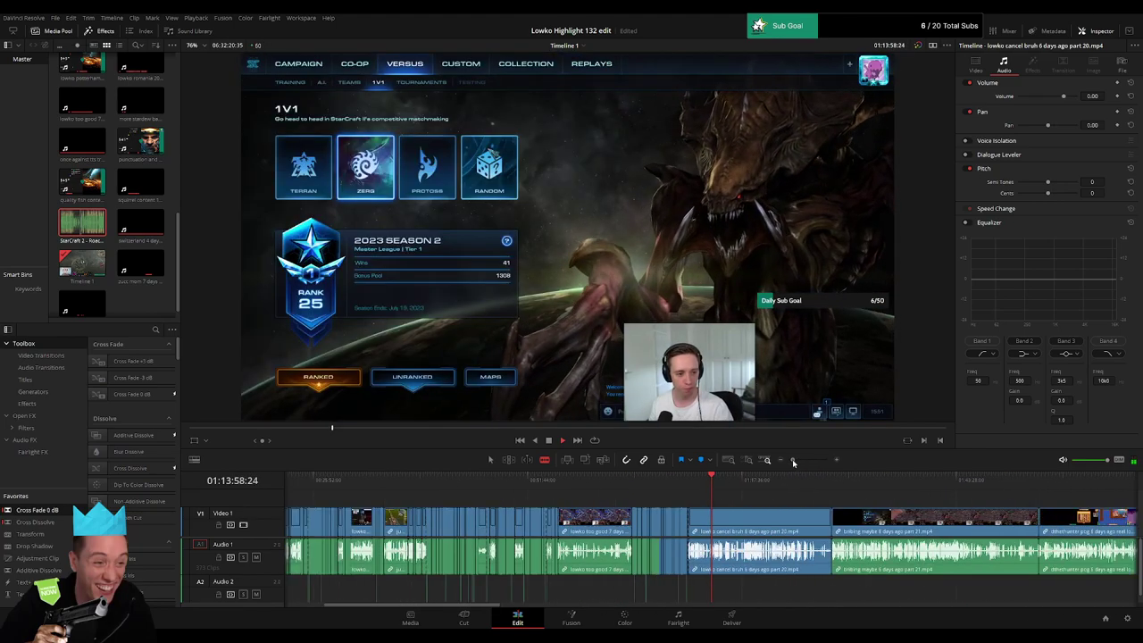
left_click(740, 492)
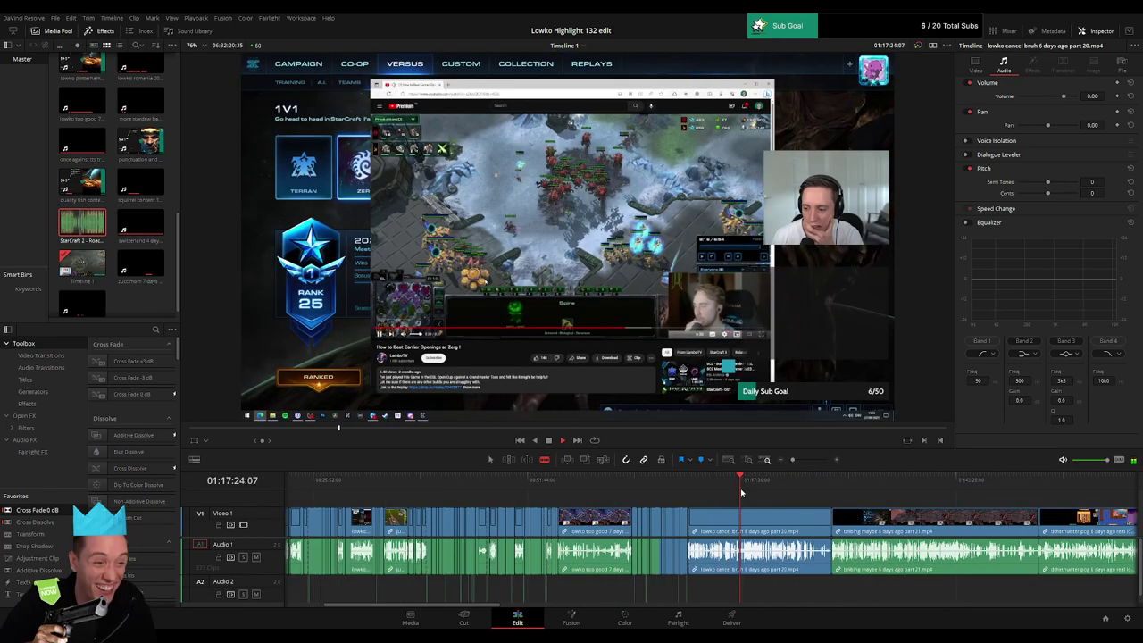
left_click_drag(741, 492, 800, 491)
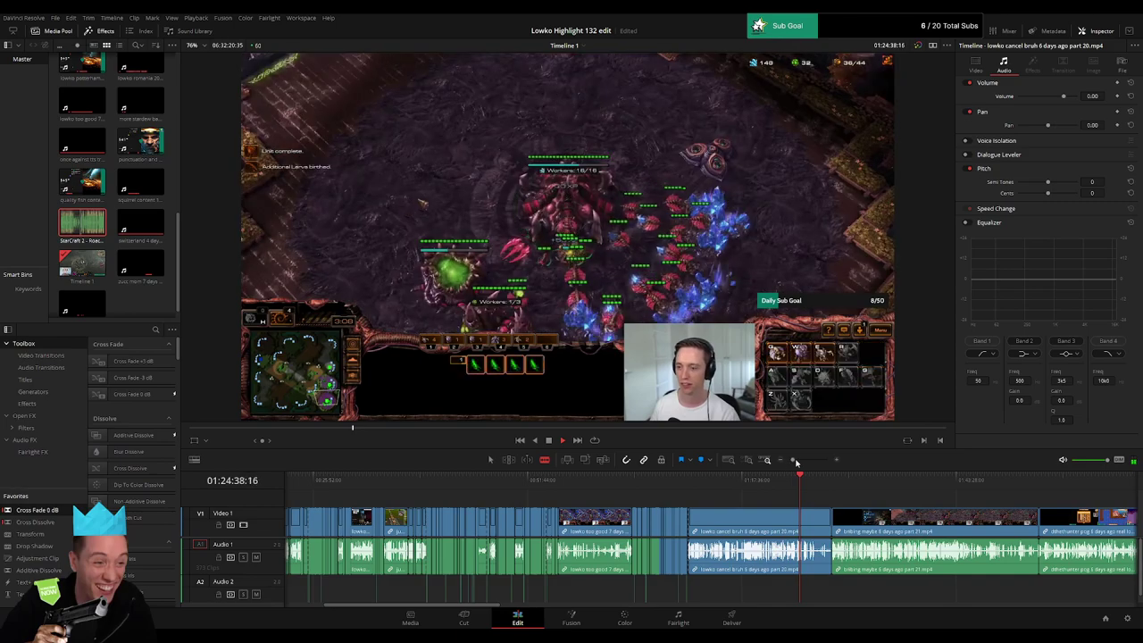
left_click_drag(793, 459, 803, 459)
left_click(672, 483)
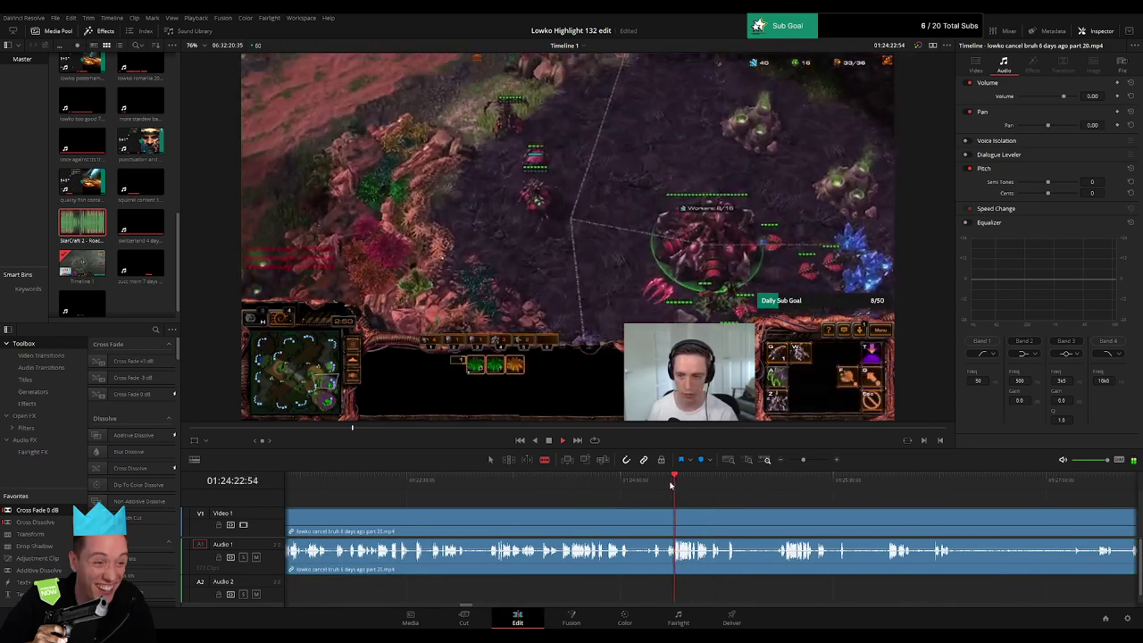
left_click(684, 482)
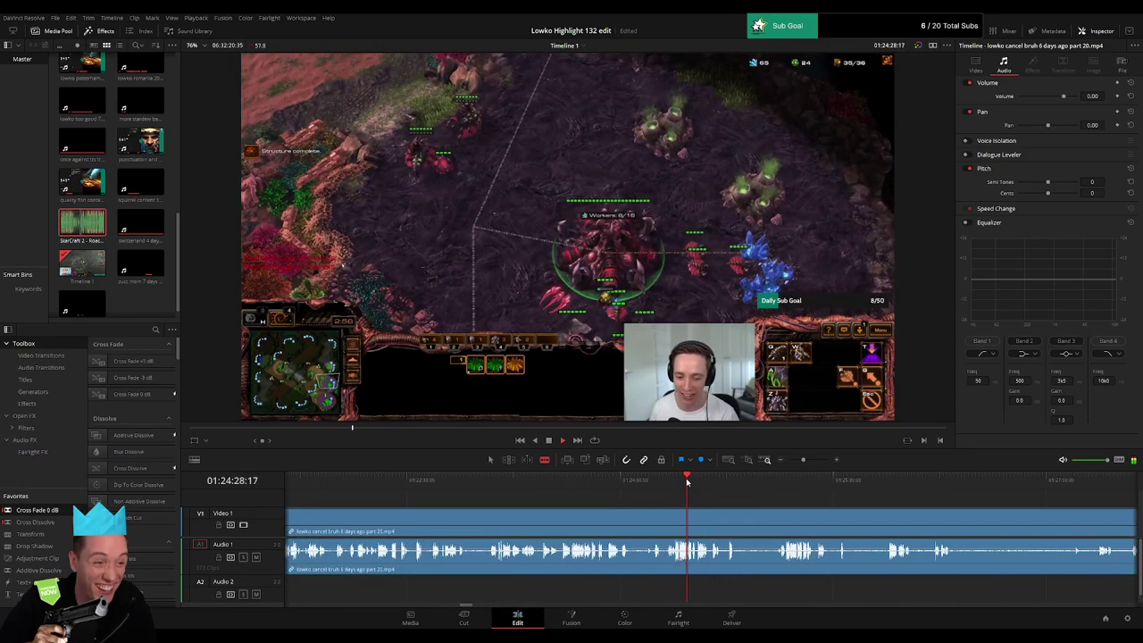
left_click(697, 482)
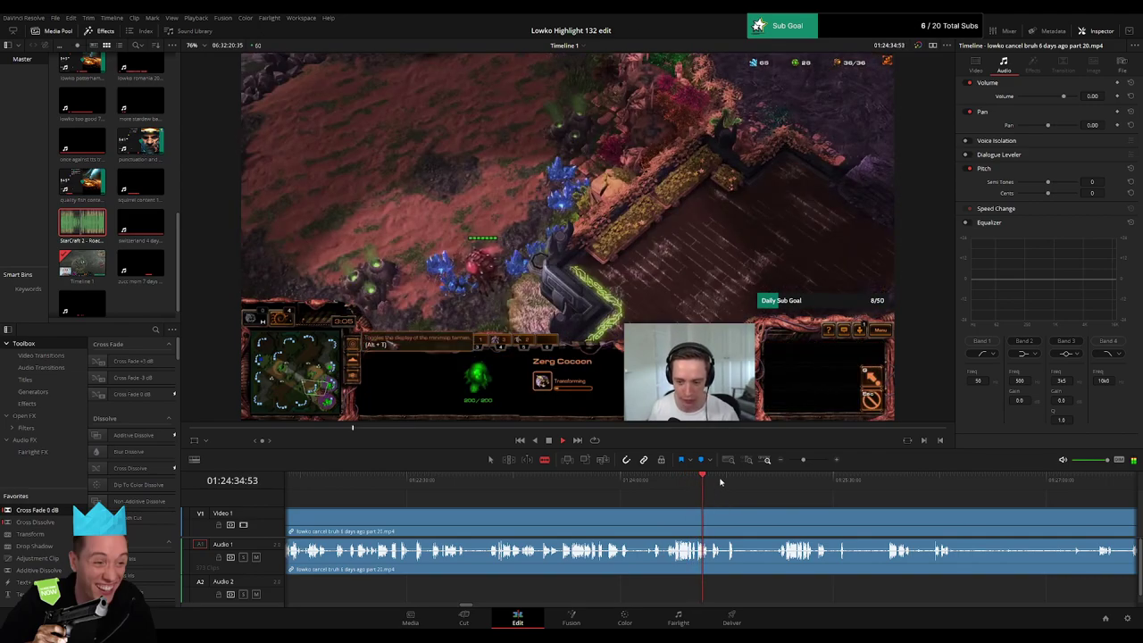
left_click(720, 482)
left_click(730, 482)
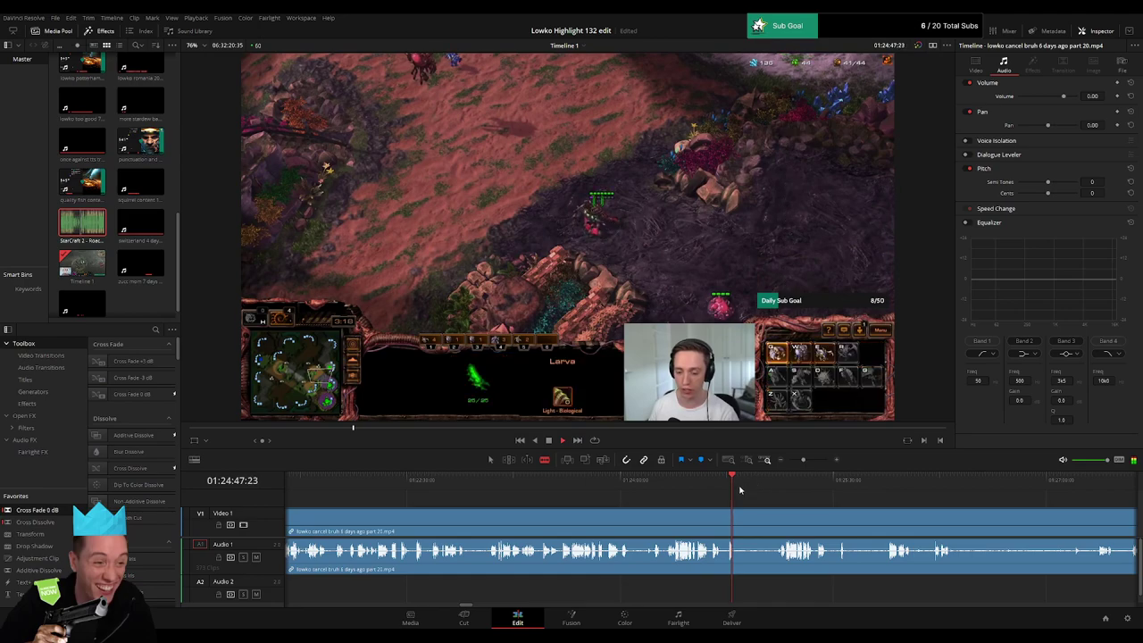
left_click(720, 482)
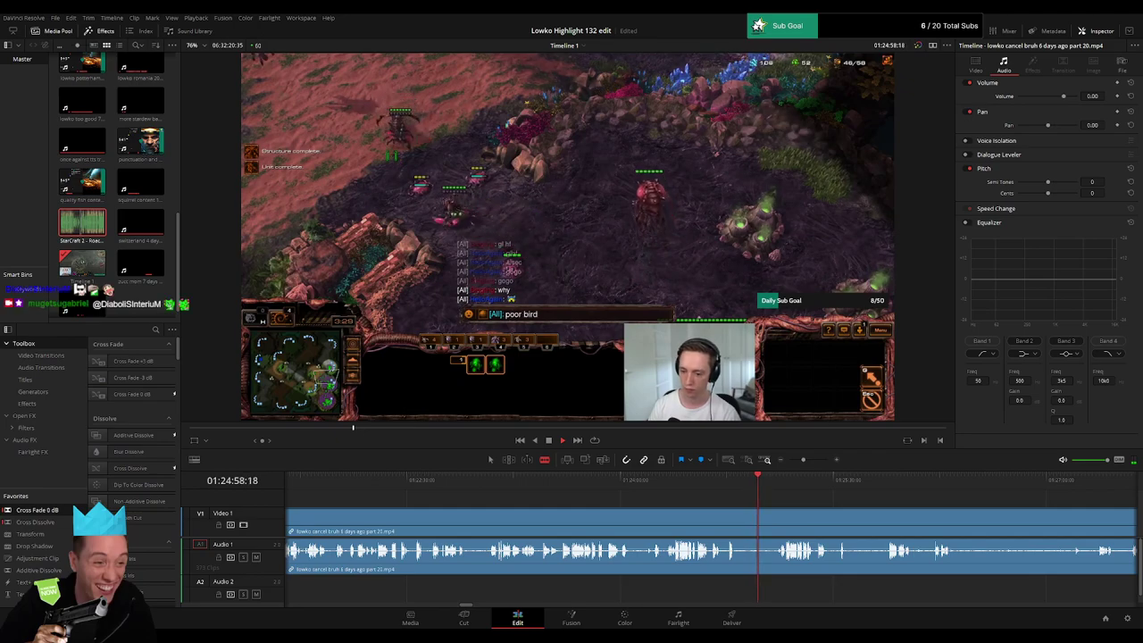
left_click_drag(774, 481, 804, 461)
left_click(578, 482)
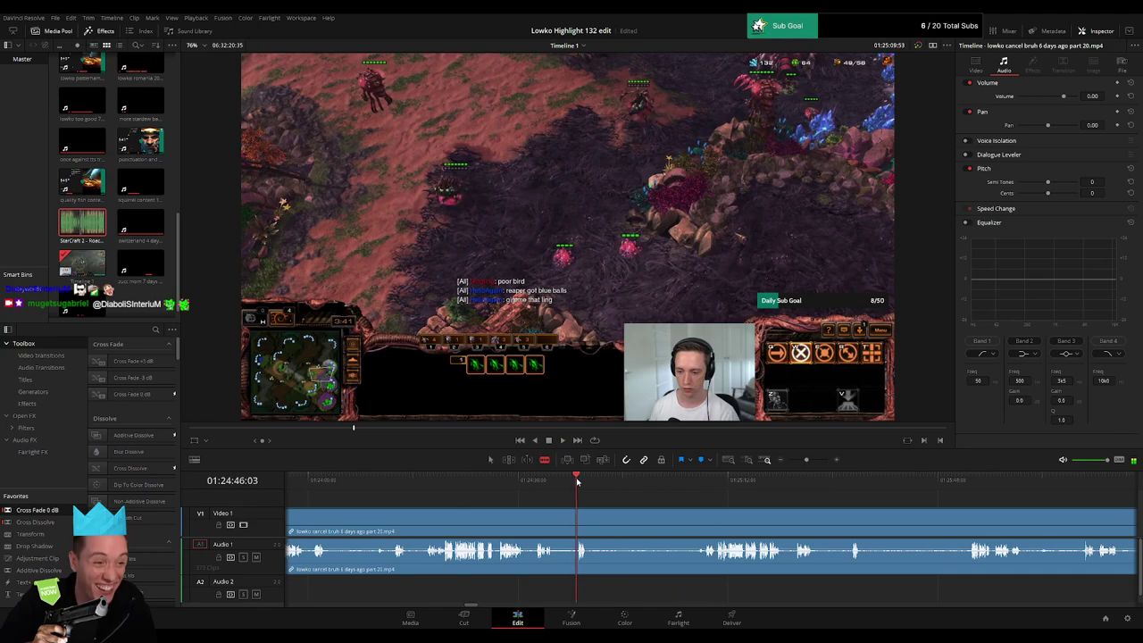
left_click_drag(578, 482, 556, 482)
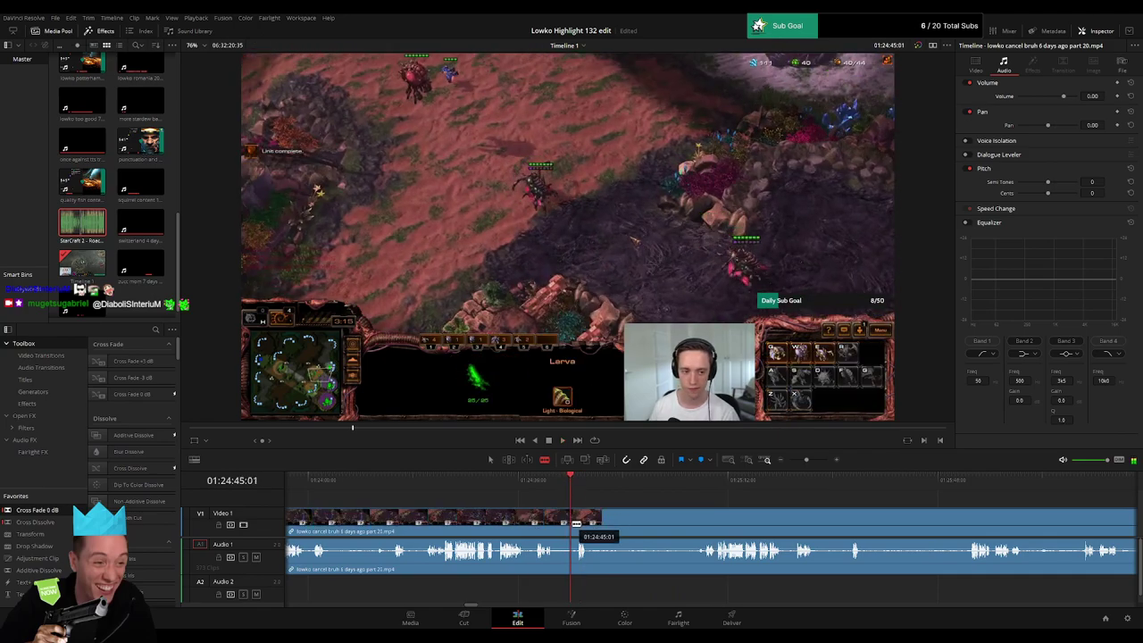
key("space")
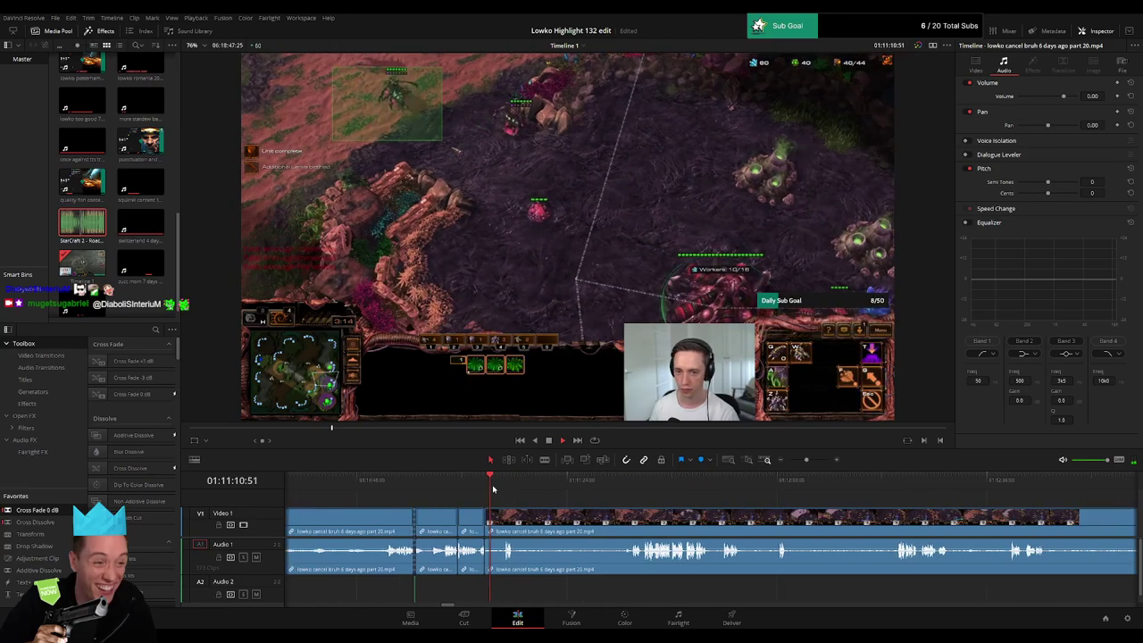
left_click_drag(506, 482, 627, 482)
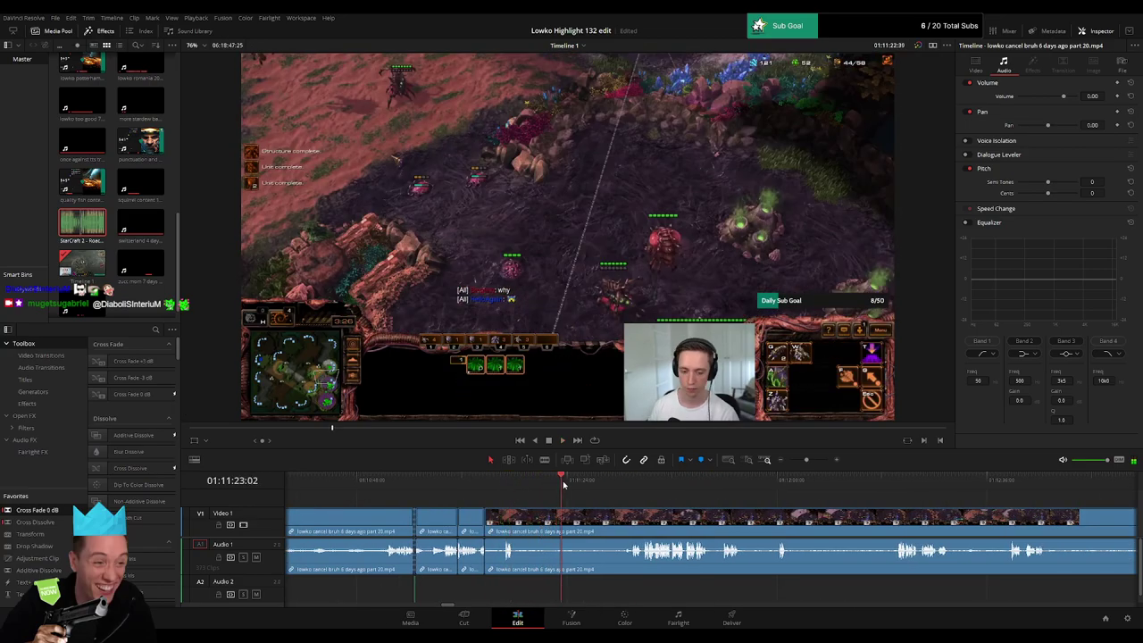
key("space")
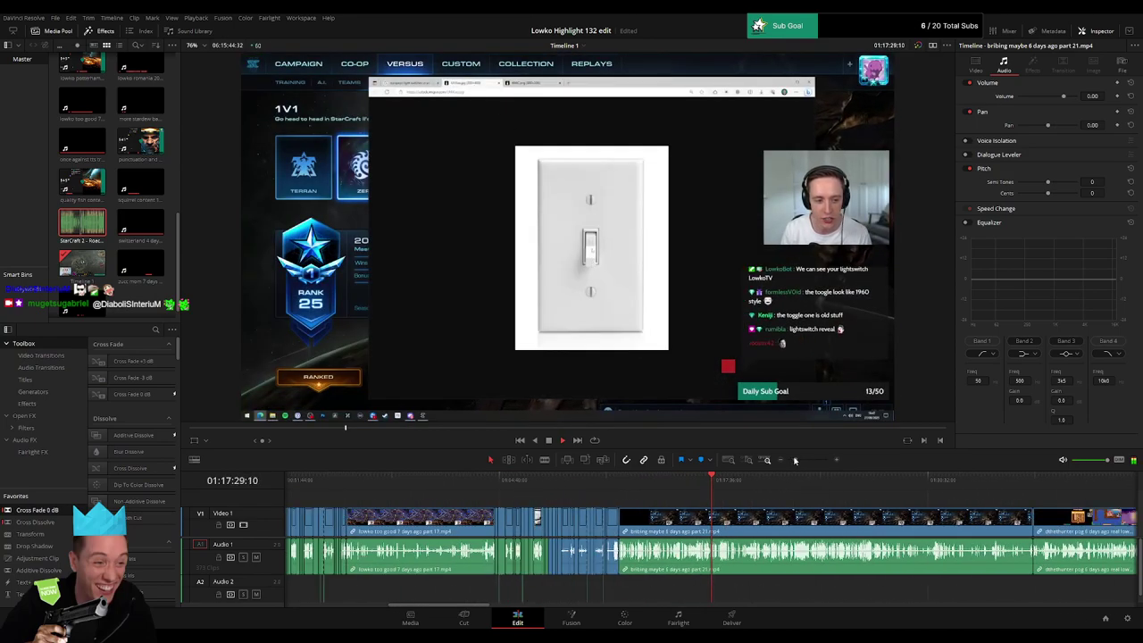
left_click_drag(795, 460, 807, 461)
left_click(647, 483)
left_click(502, 483)
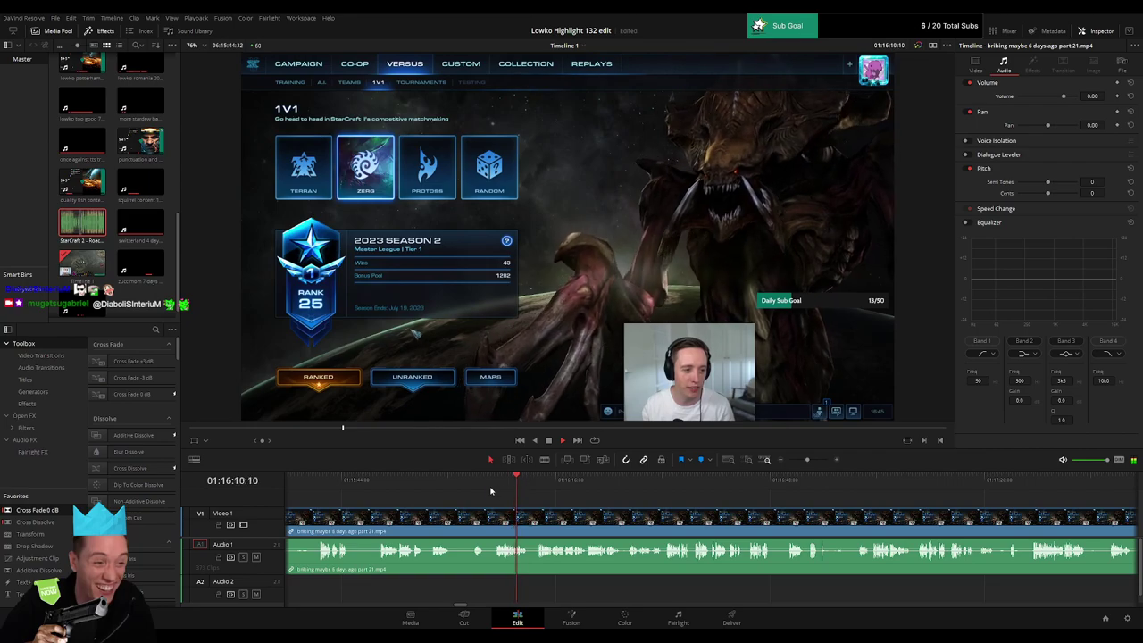
left_click(490, 484)
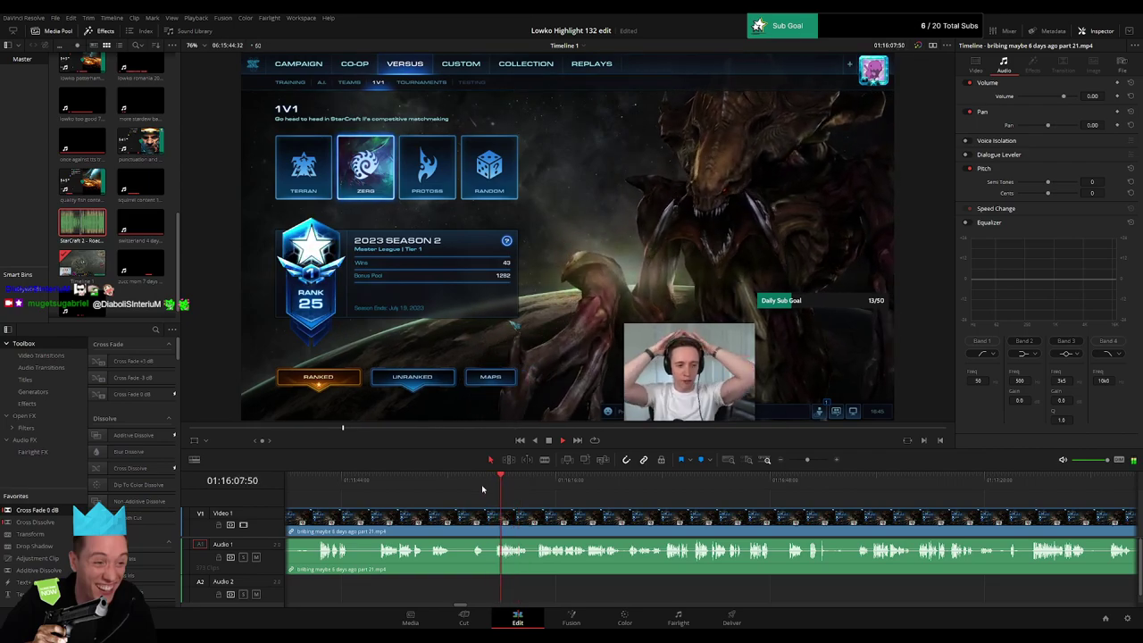
left_click(495, 521)
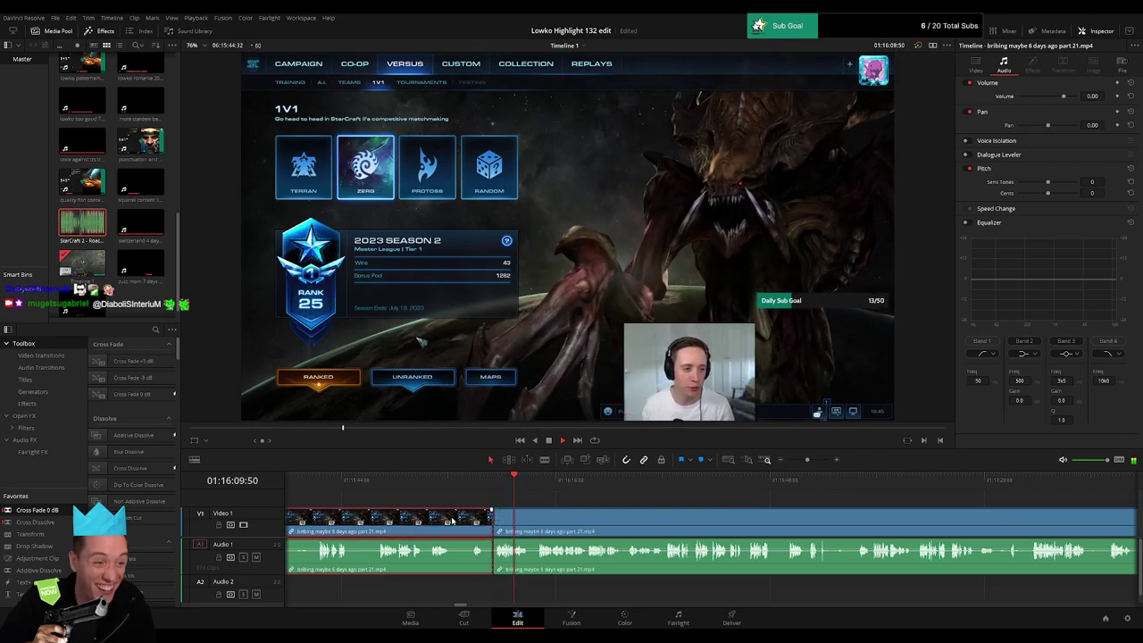
key("Delete")
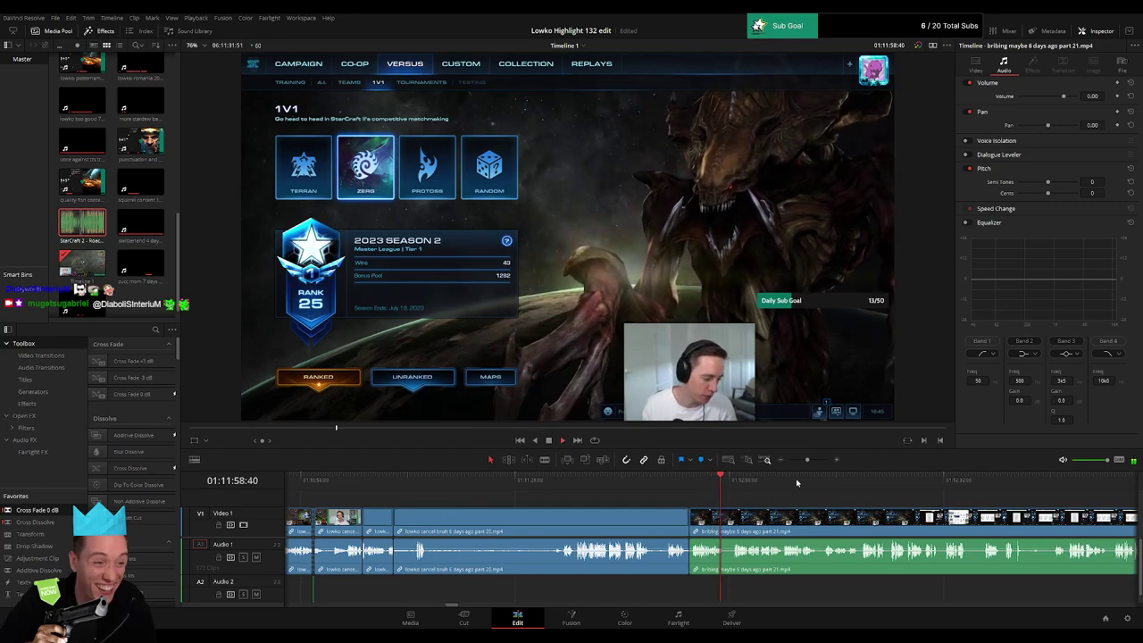
left_click_drag(808, 460, 788, 460)
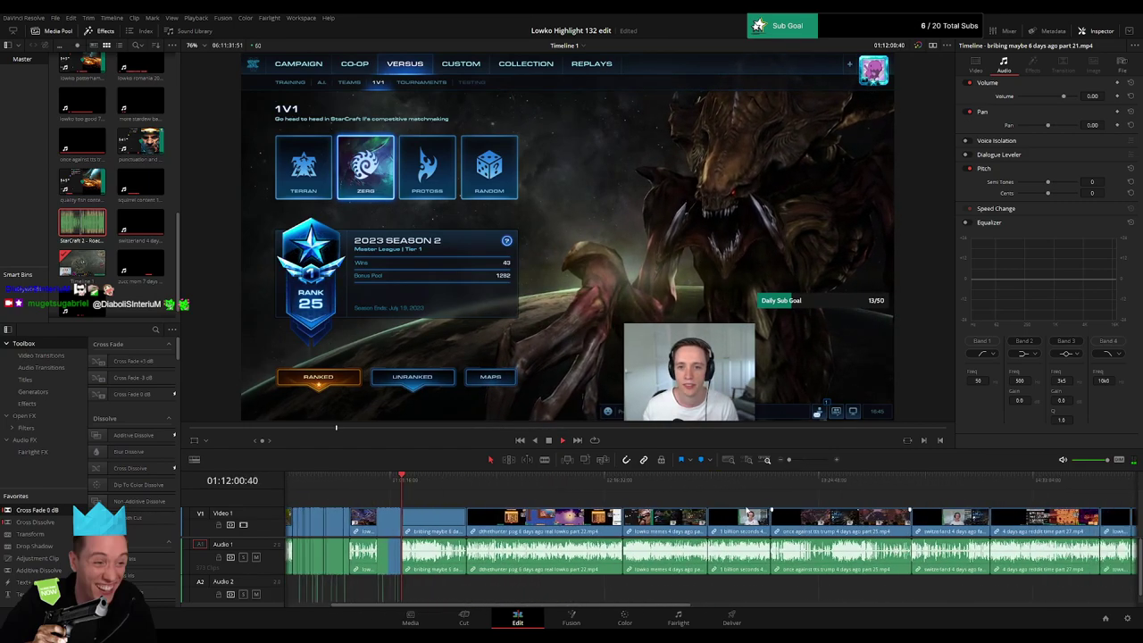
key("space")
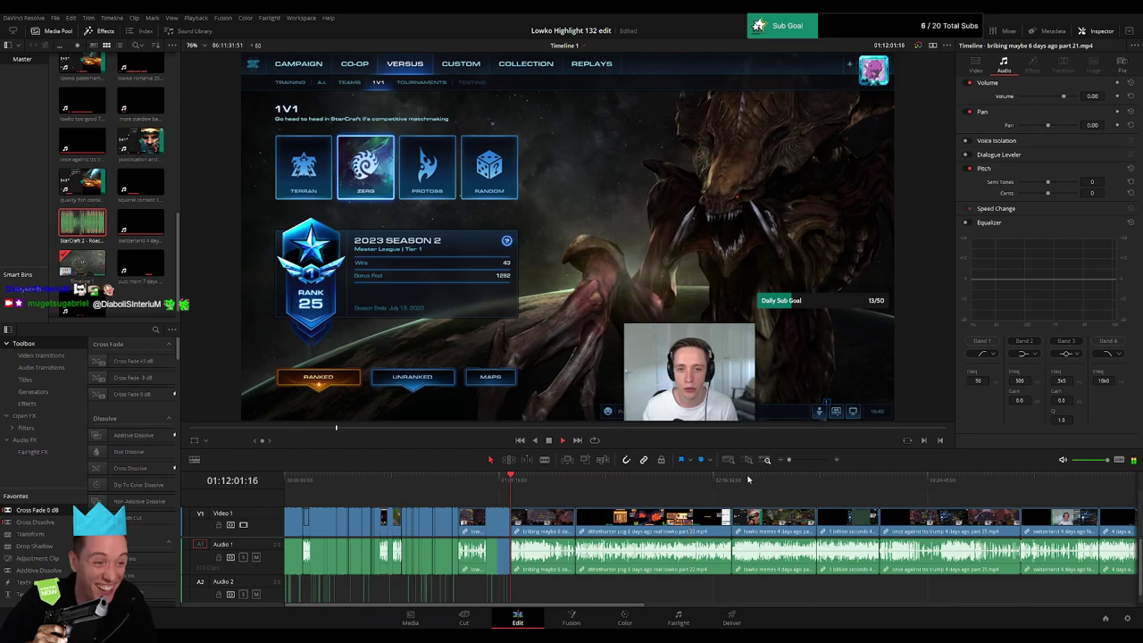
key("ctrl+equal")
key("ctrl+equal")
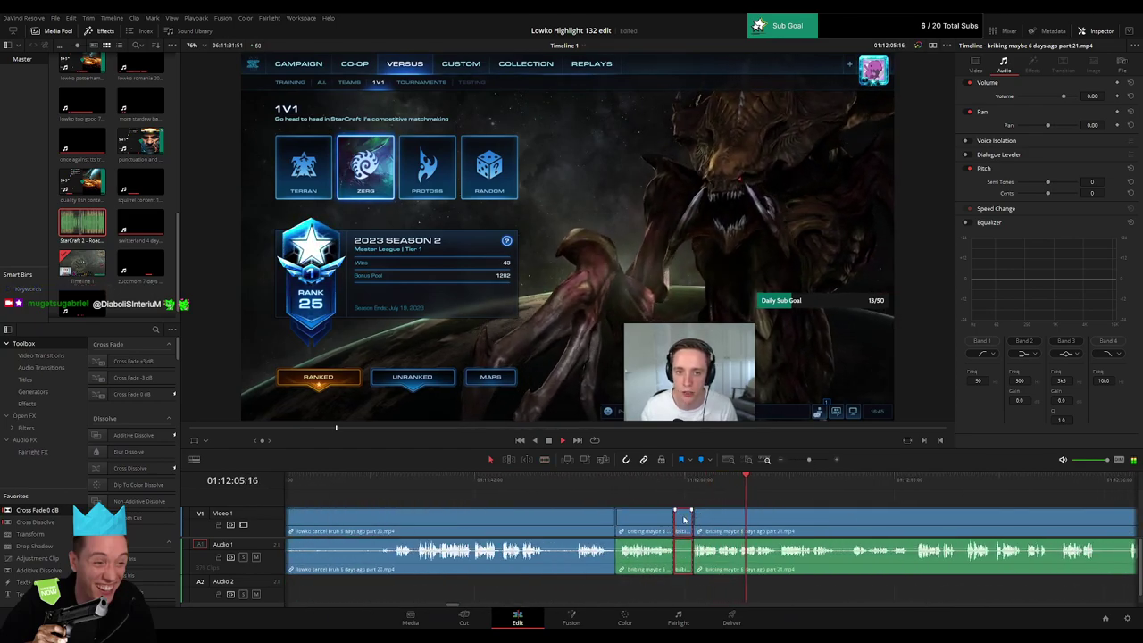
key("Delete")
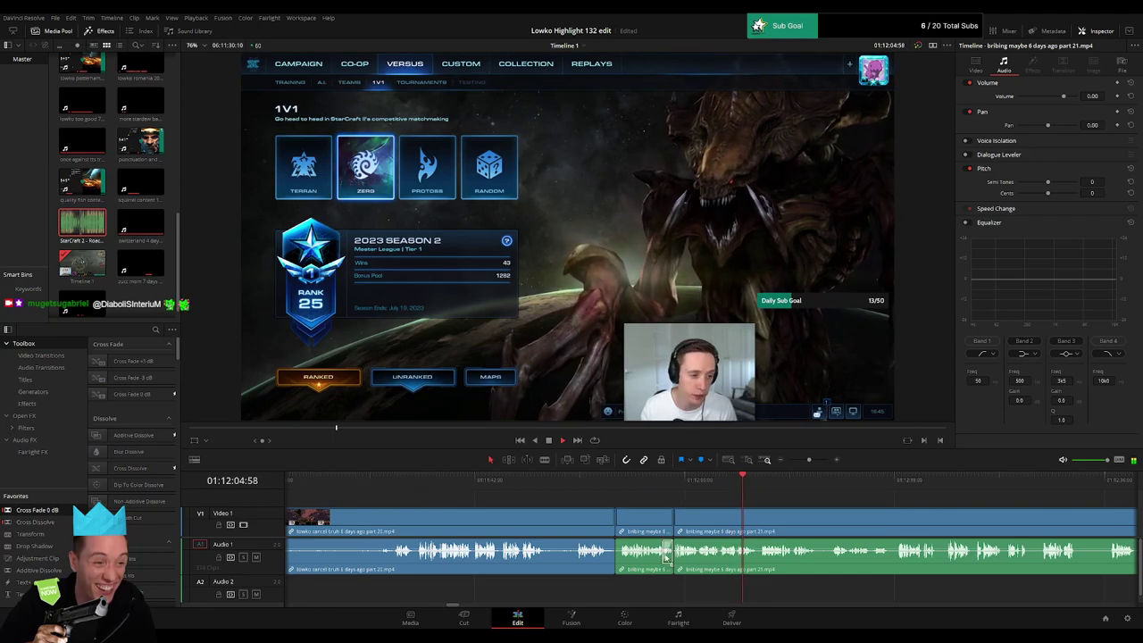
left_click(675, 554)
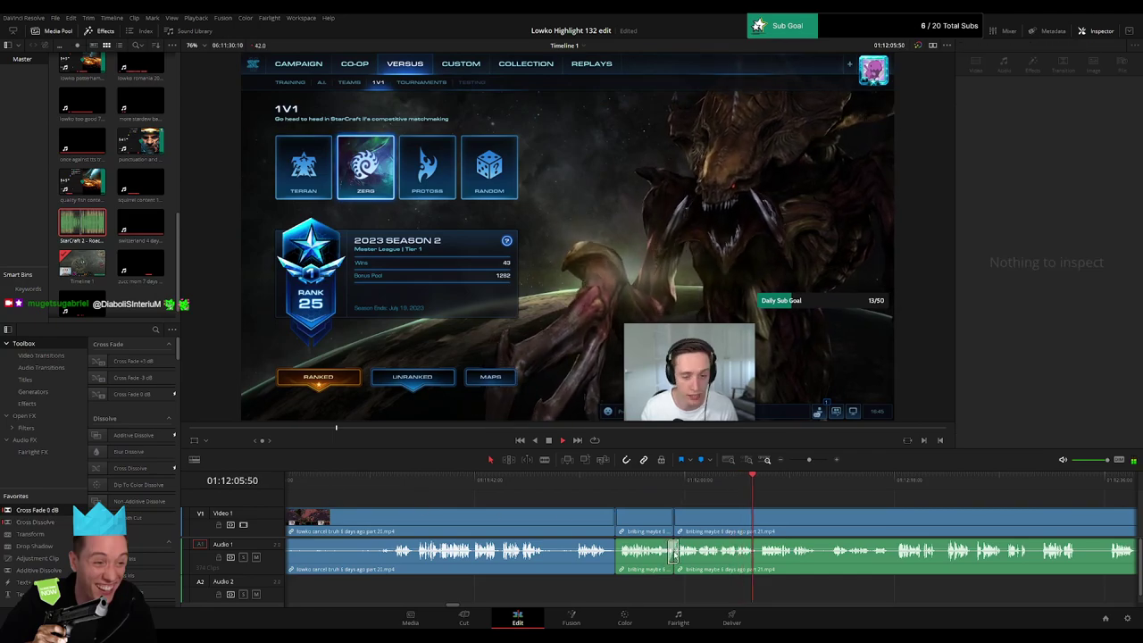
left_click(742, 491)
scroll(697, 497, "right", 5)
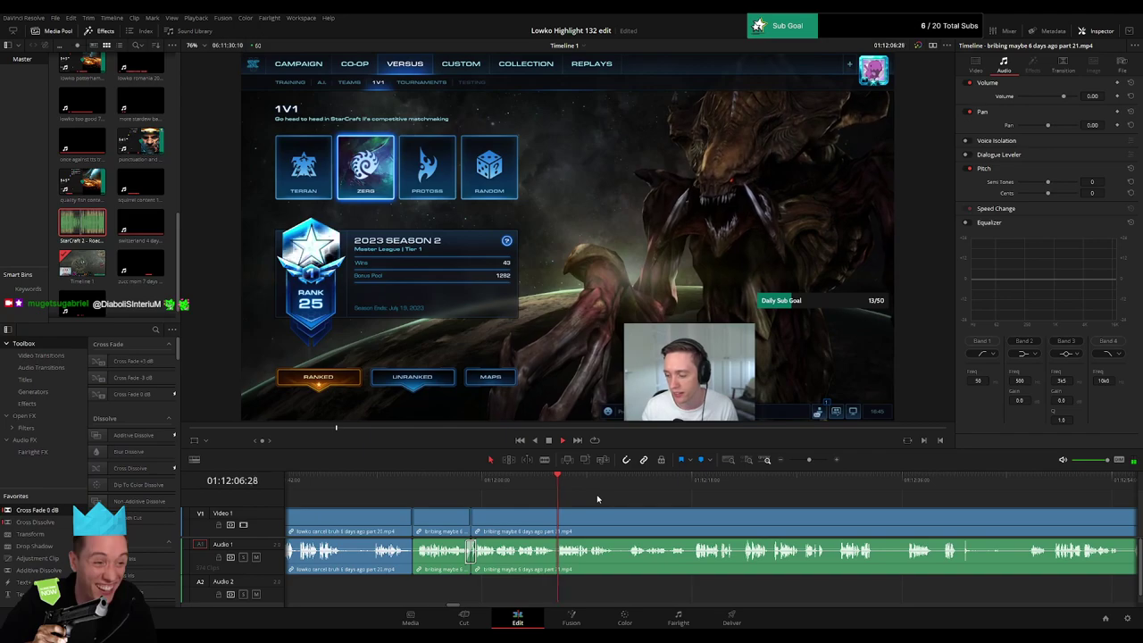
scroll(561, 493, "right", 5)
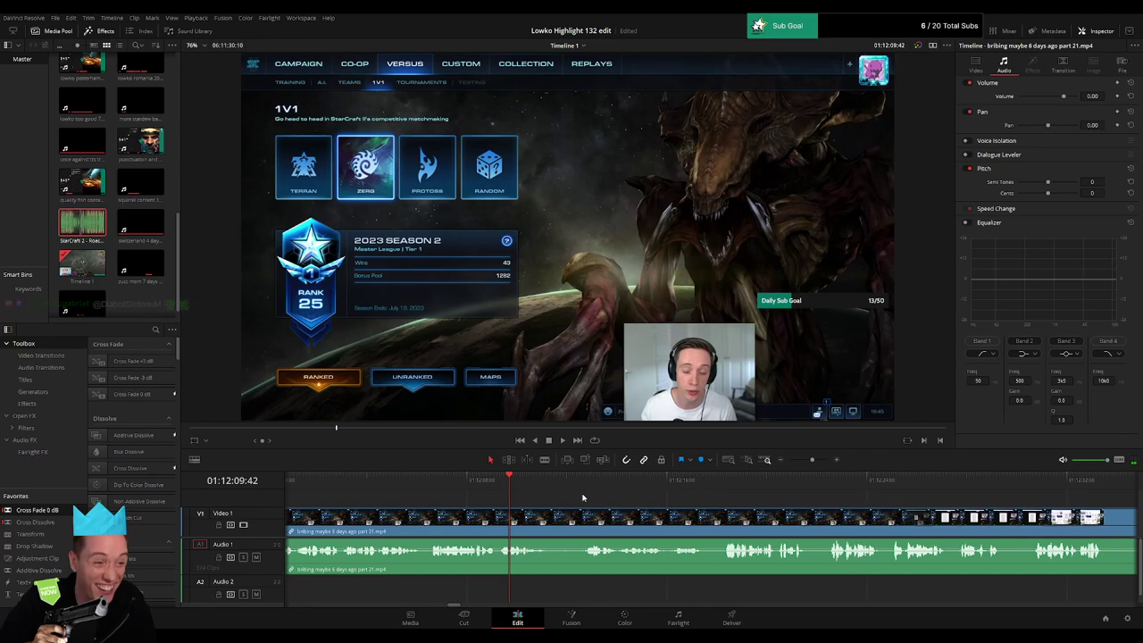
Step: Ripple-delete the short segment after the cut and extend the short clip's end to restore footage
scroll(571, 500, "right", 1)
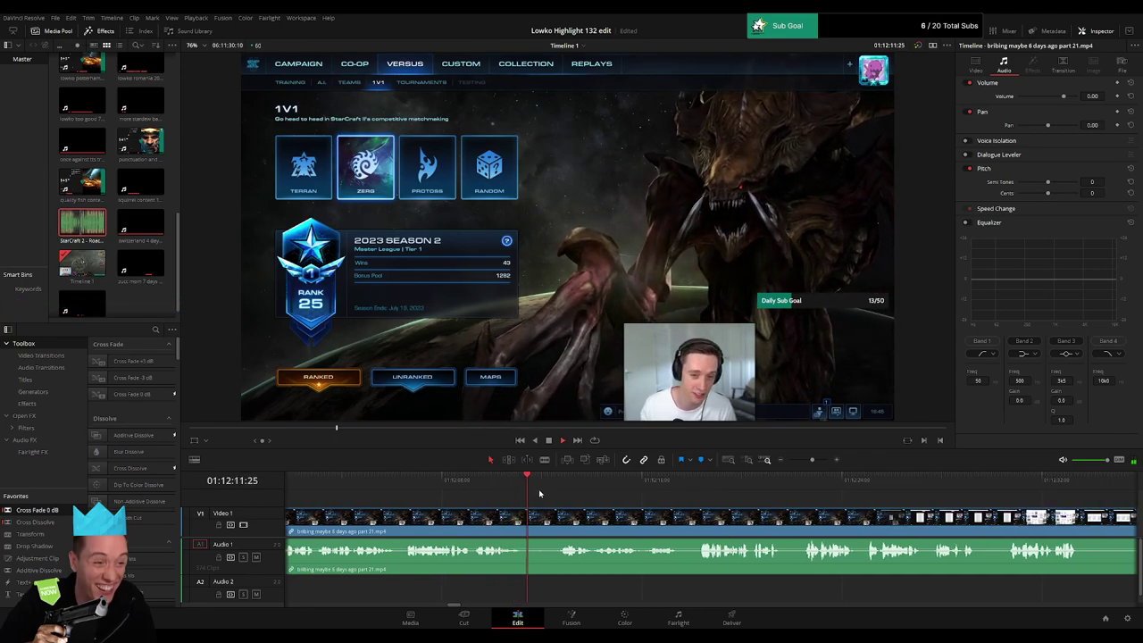
left_click_drag(530, 522, 565, 521)
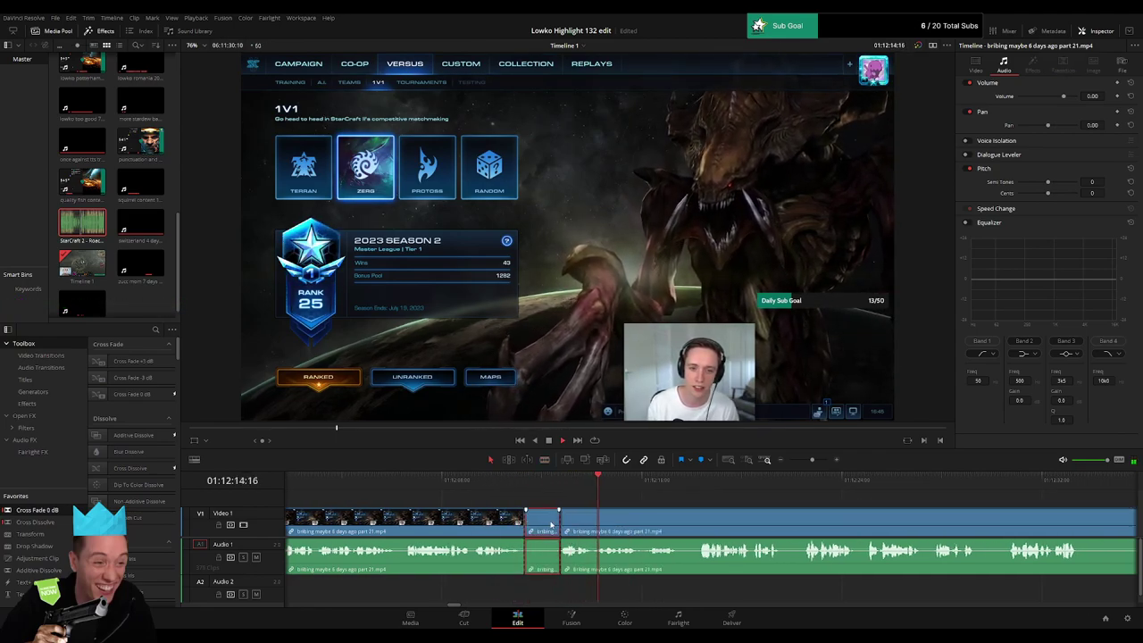
key("Delete")
scroll(675, 508, "right", 3)
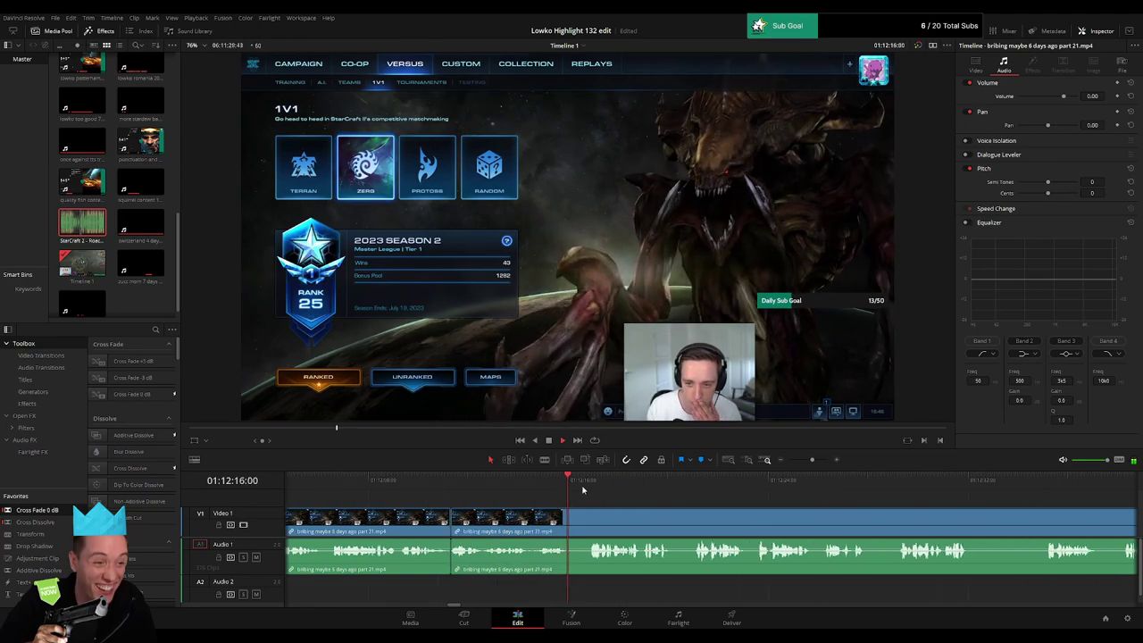
scroll(599, 506, "right", 3)
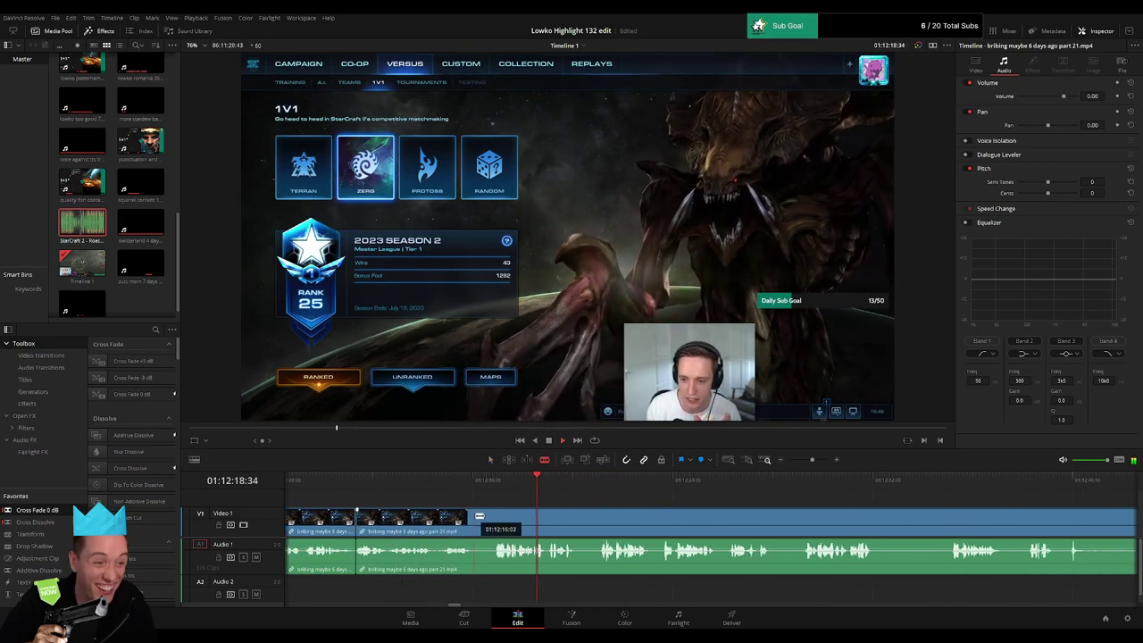
left_click_drag(488, 520, 581, 518)
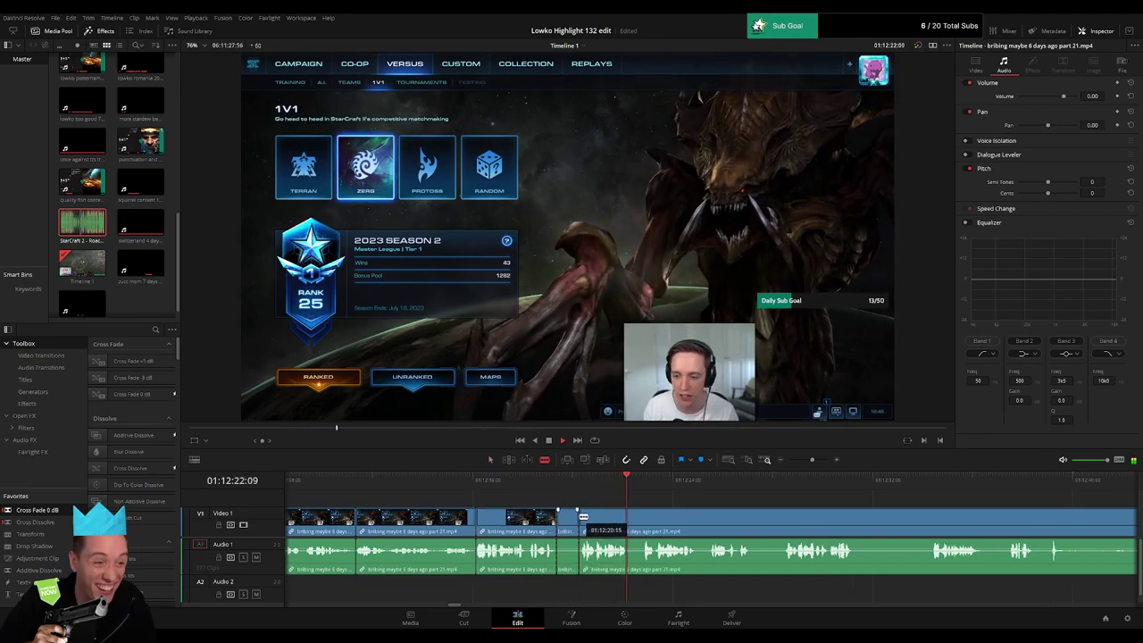
Step: Review from 01:12:27:35 and ripple-delete the dull segments there
scroll(572, 509, "right", 5)
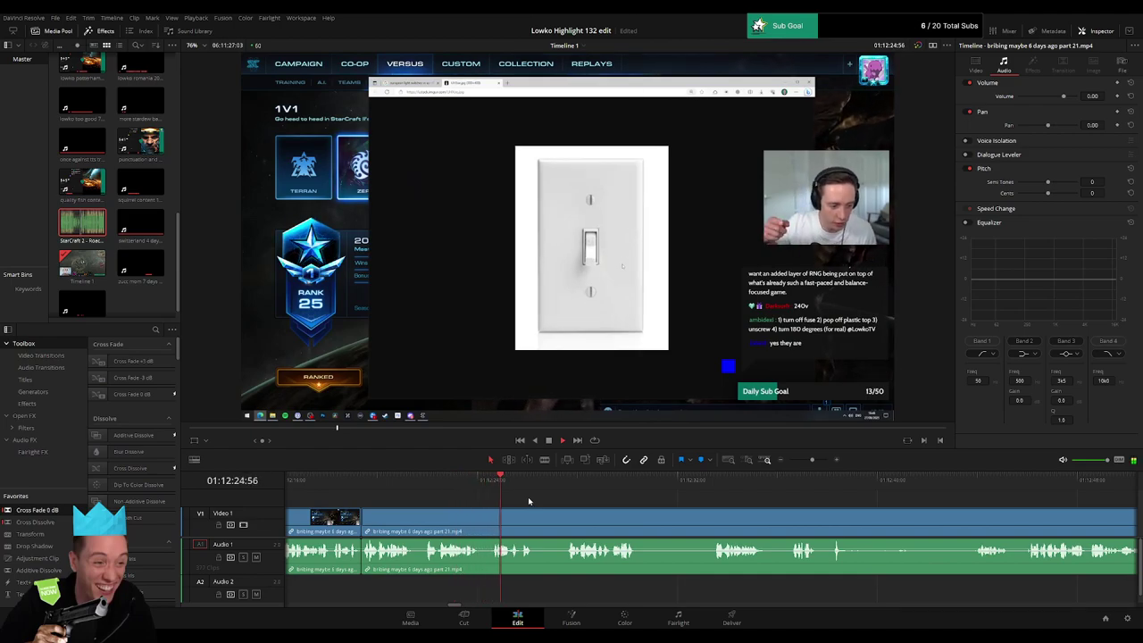
left_click(567, 483)
key("space")
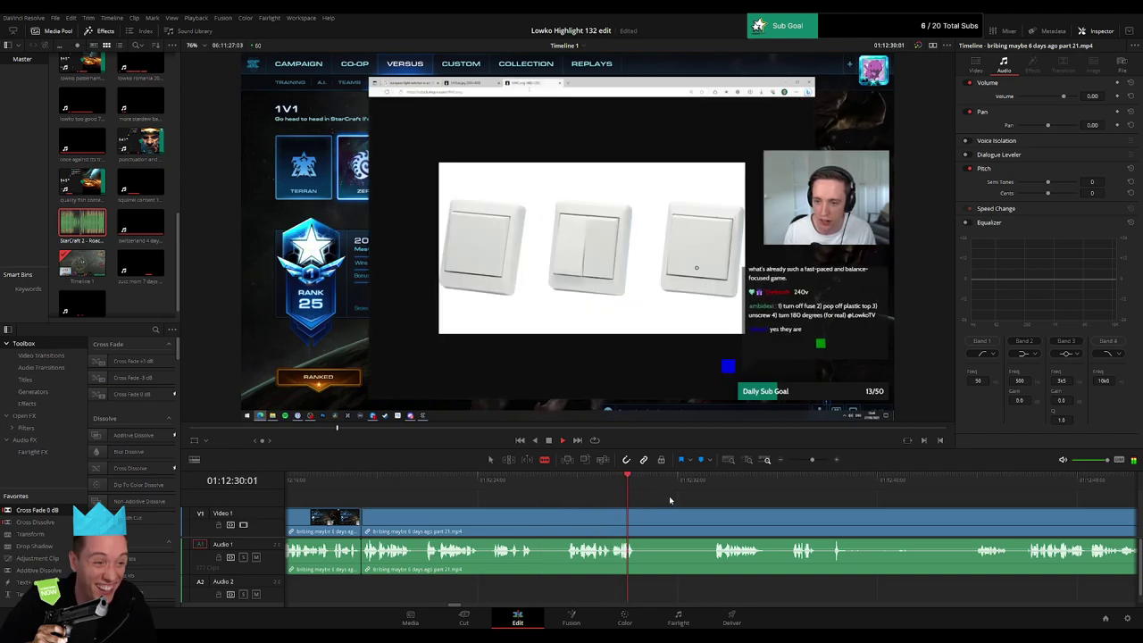
scroll(551, 490, "right", 3)
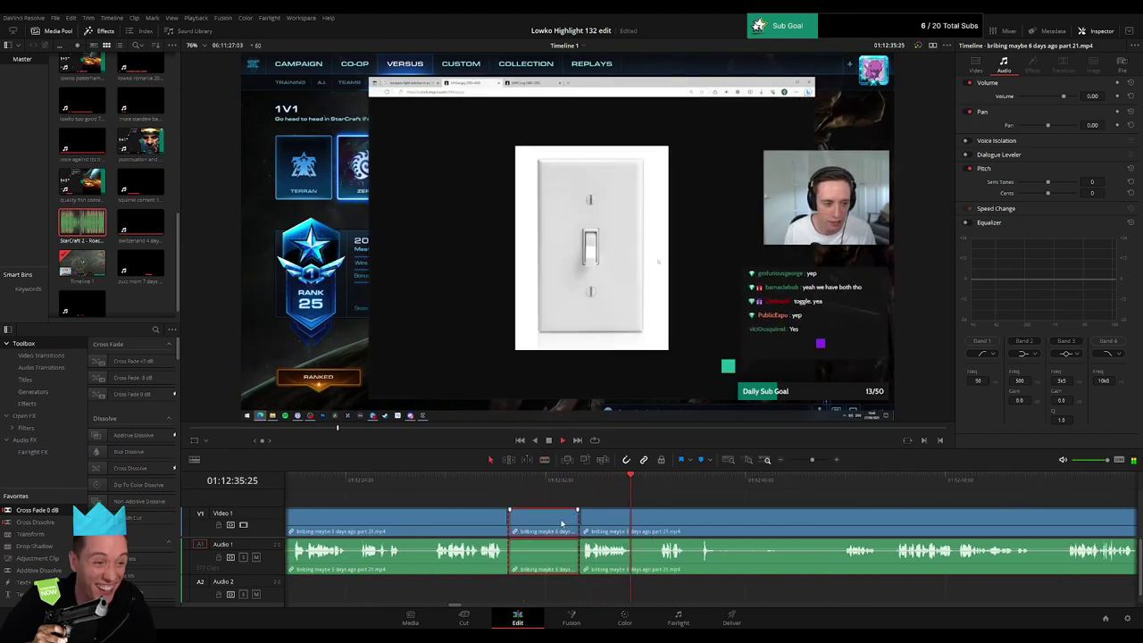
key("Delete")
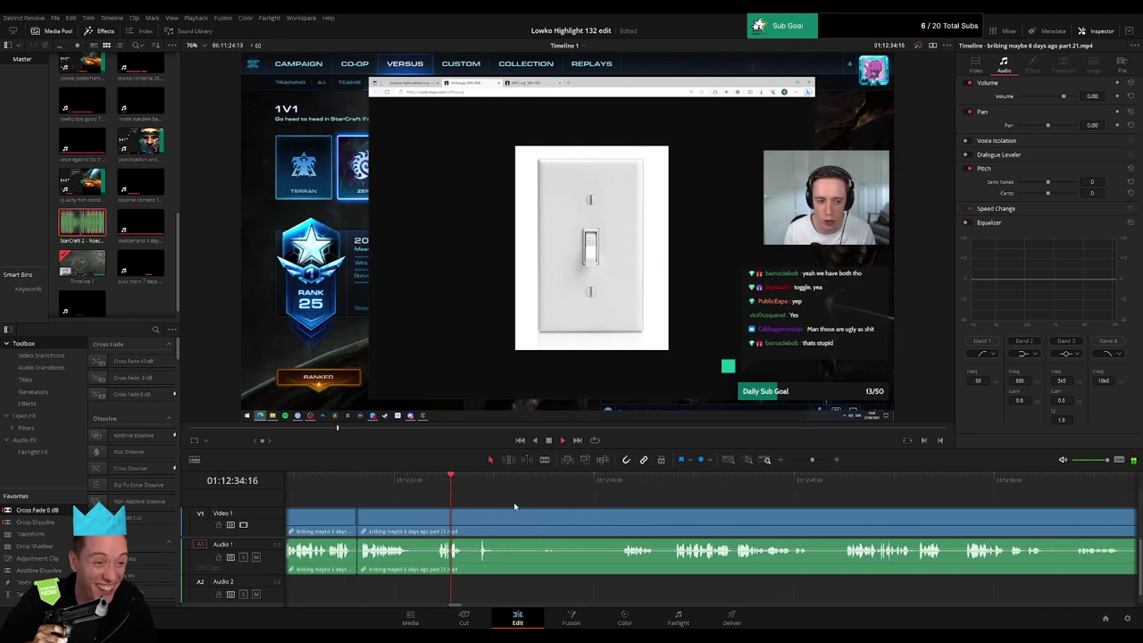
key("b")
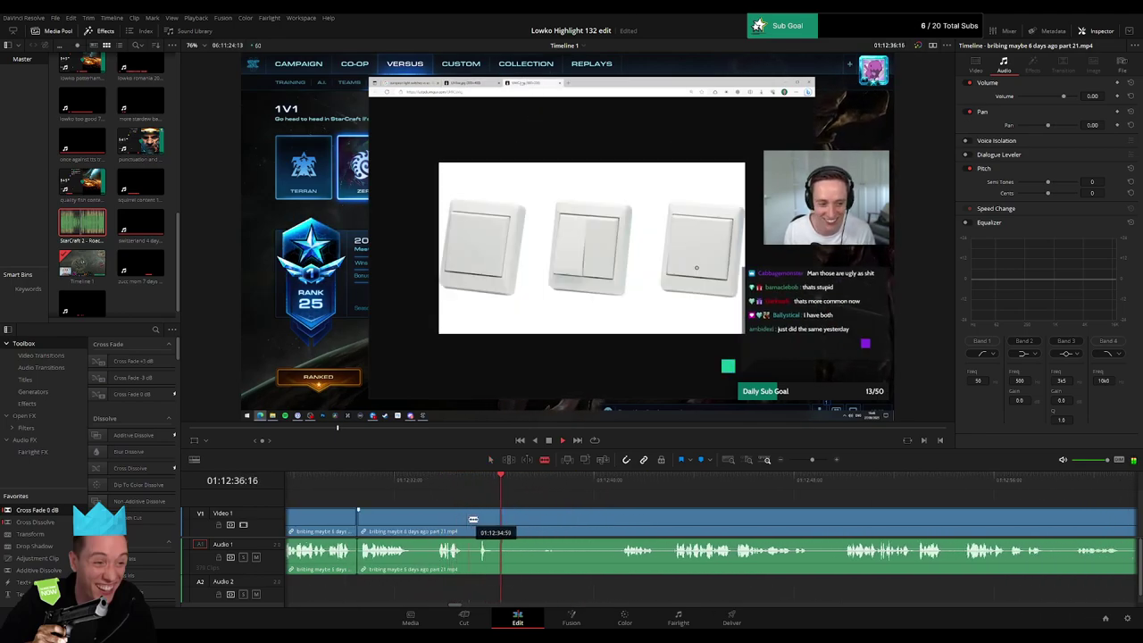
key("a")
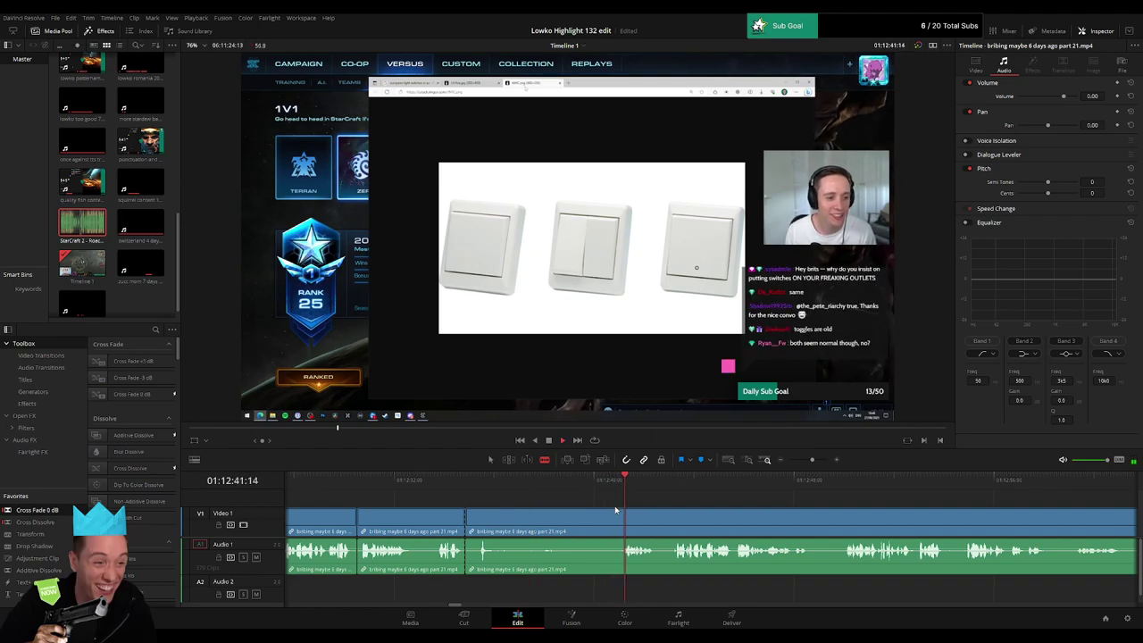
key("Delete")
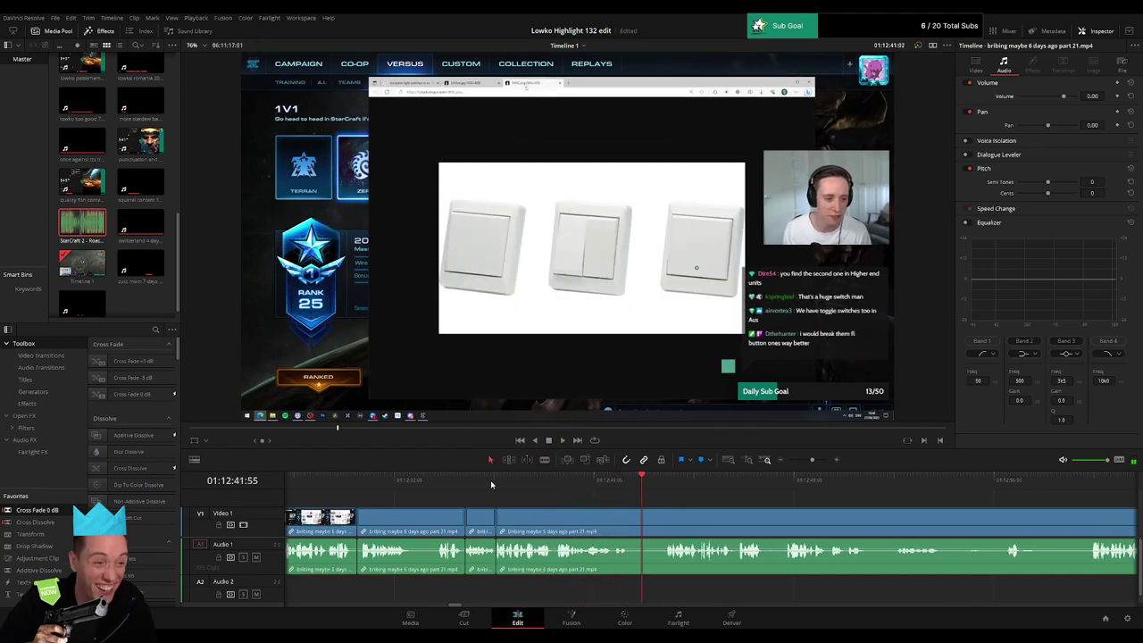
left_click(491, 485)
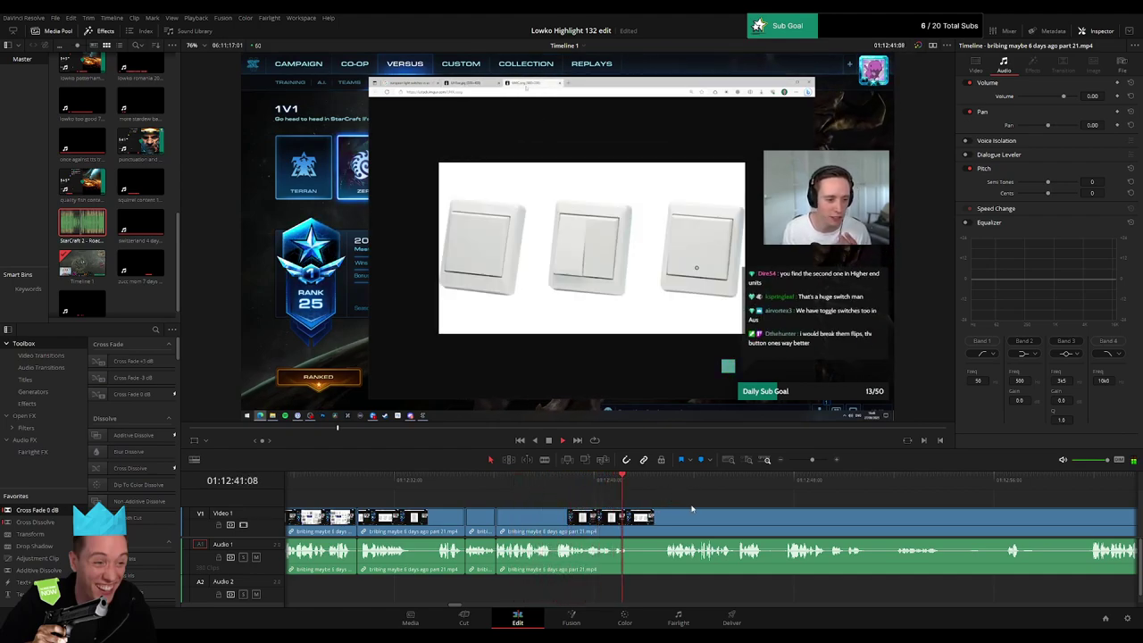
Step: Blade around another short dull part and ripple-delete it
scroll(427, 516, "right", 3)
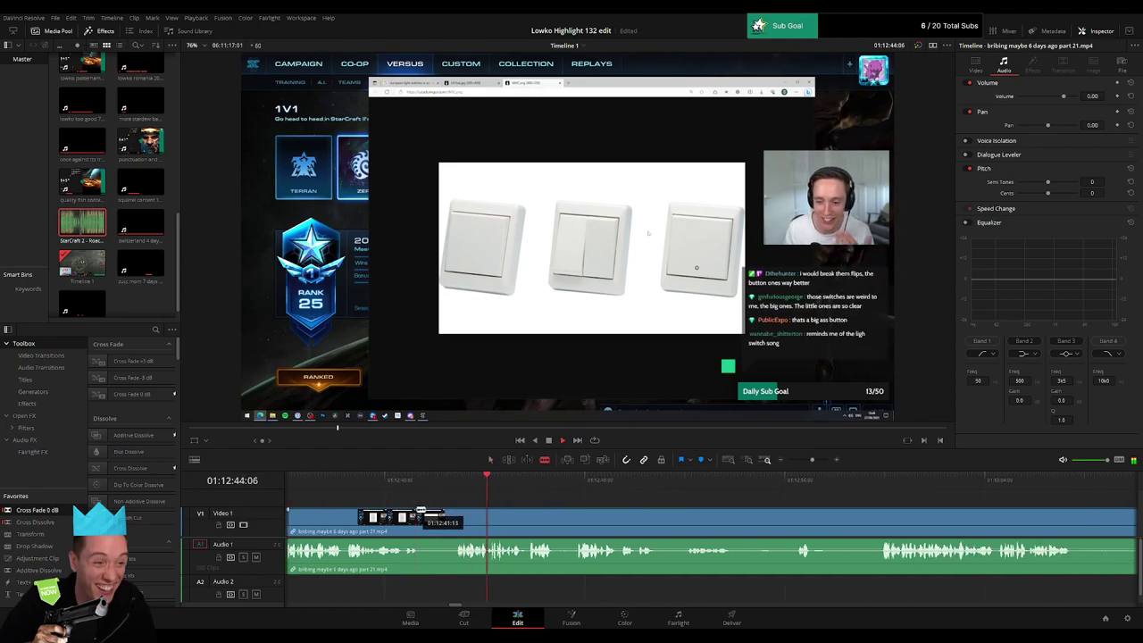
left_click(420, 517)
left_click(453, 516)
key("a")
left_click(443, 518)
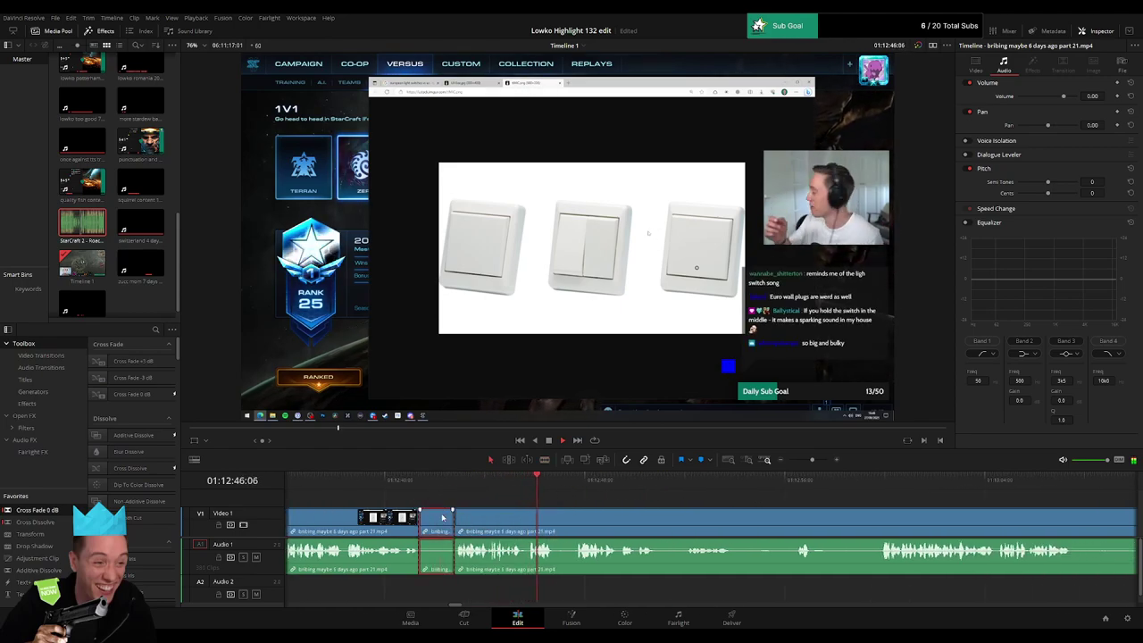
key("Delete")
key("space")
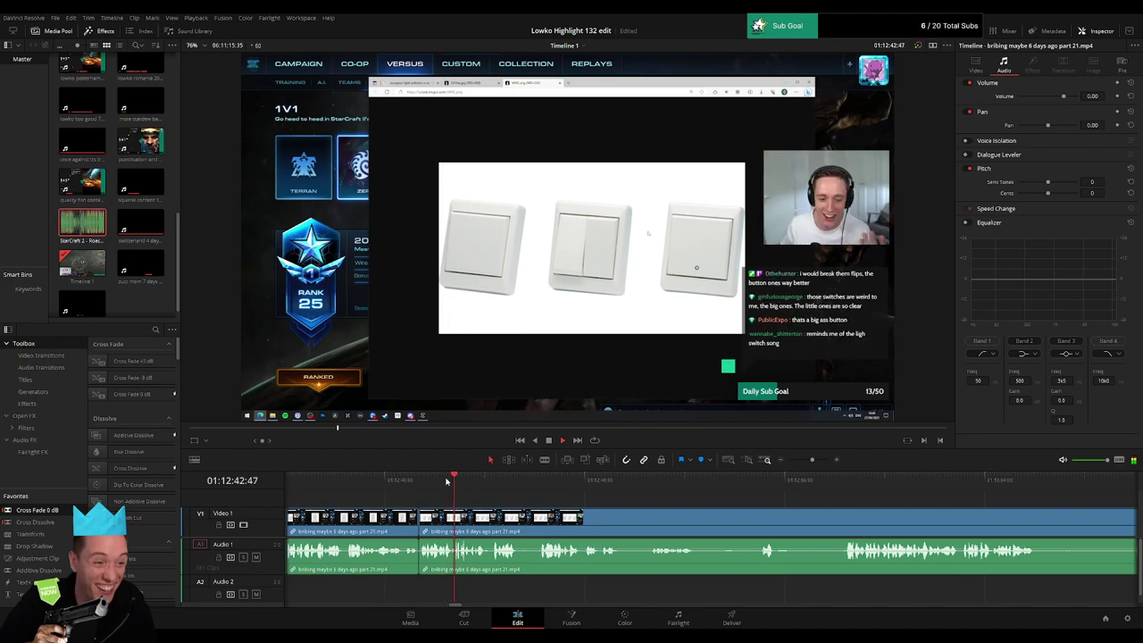
Step: Split the part 21 clip near 01:12:43 and drop StarCraft 2 Roach Quotes onto Audio 2 under it
left_click_drag(807, 460, 815, 460)
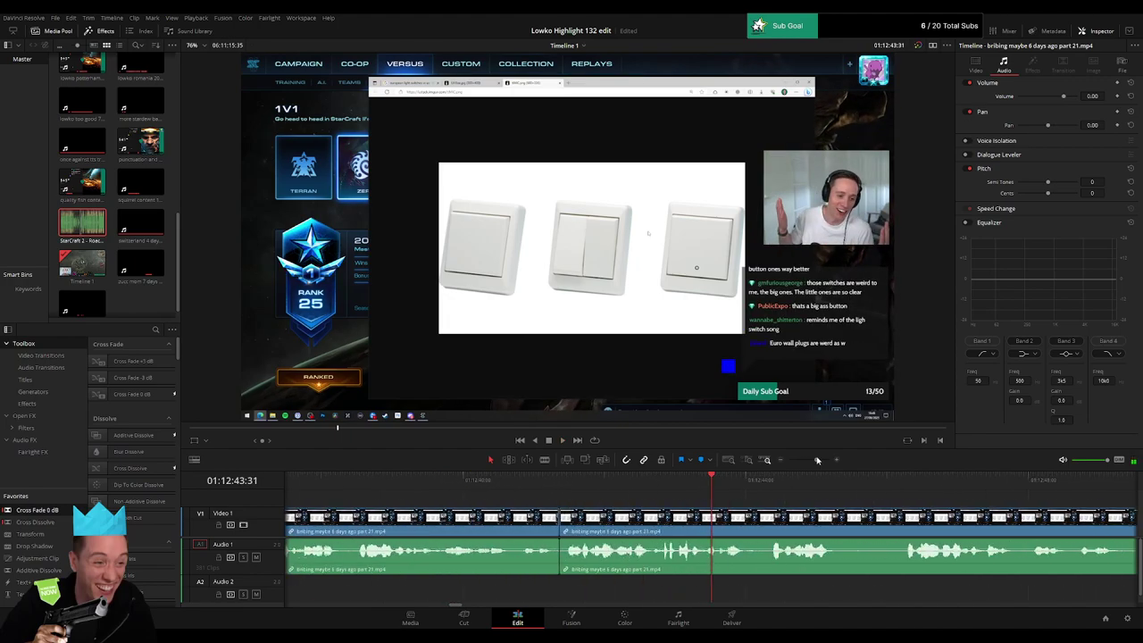
key("b")
left_click(693, 516)
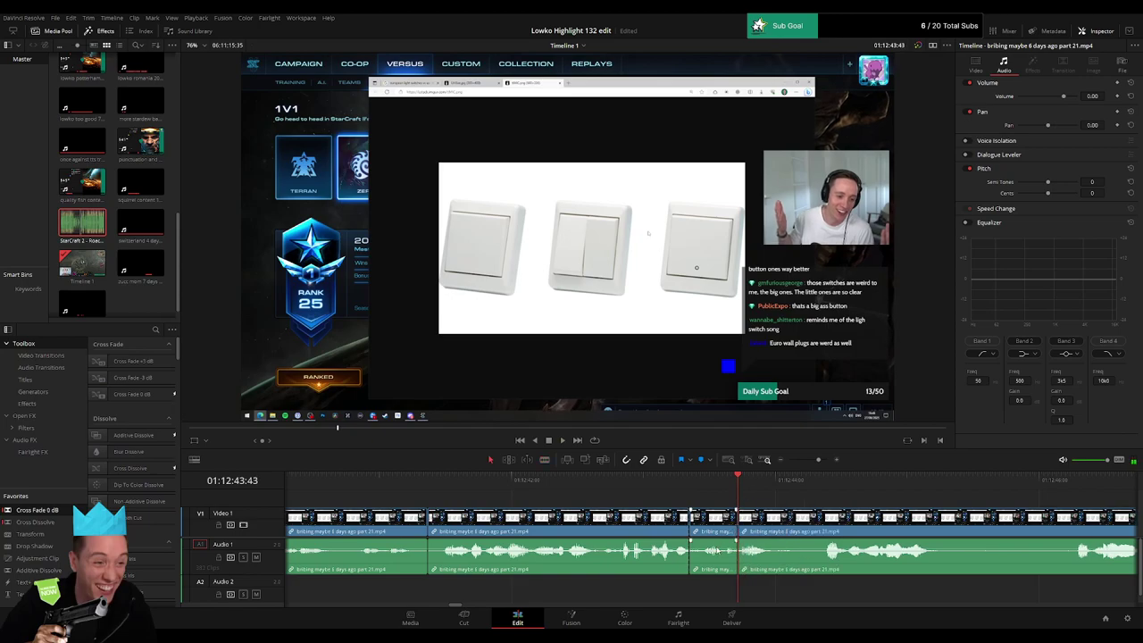
mouse_move(129, 227)
left_mouse_down()
mouse_move(720, 597)
mouse_move(732, 593)
left_mouse_up()
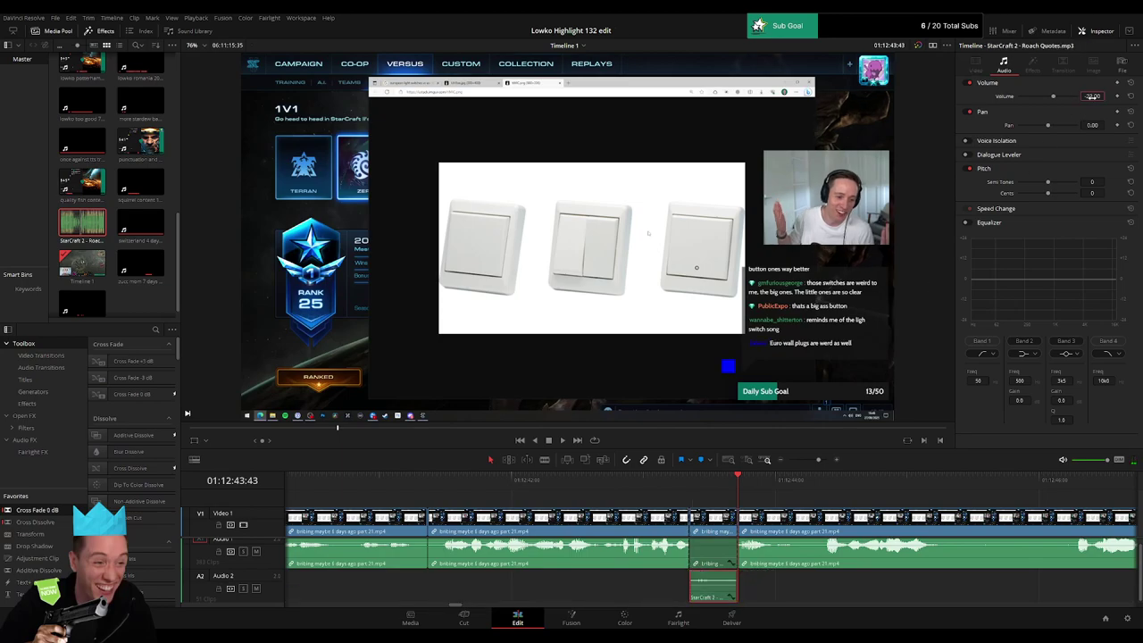
key("j")
left_click(820, 504)
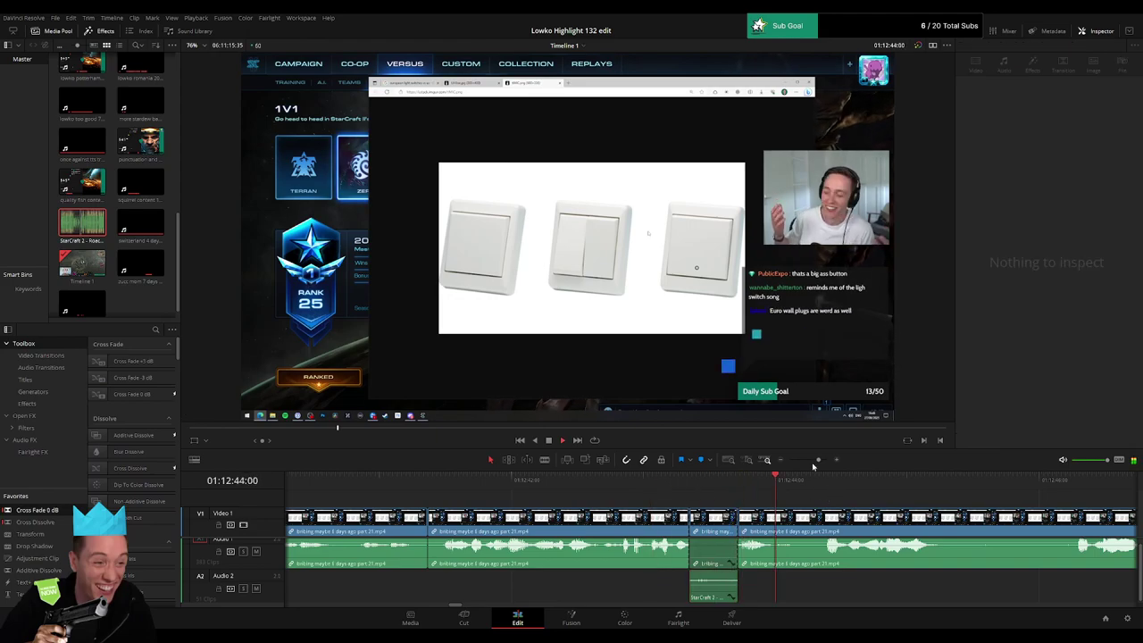
scroll(811, 474, "down", 5)
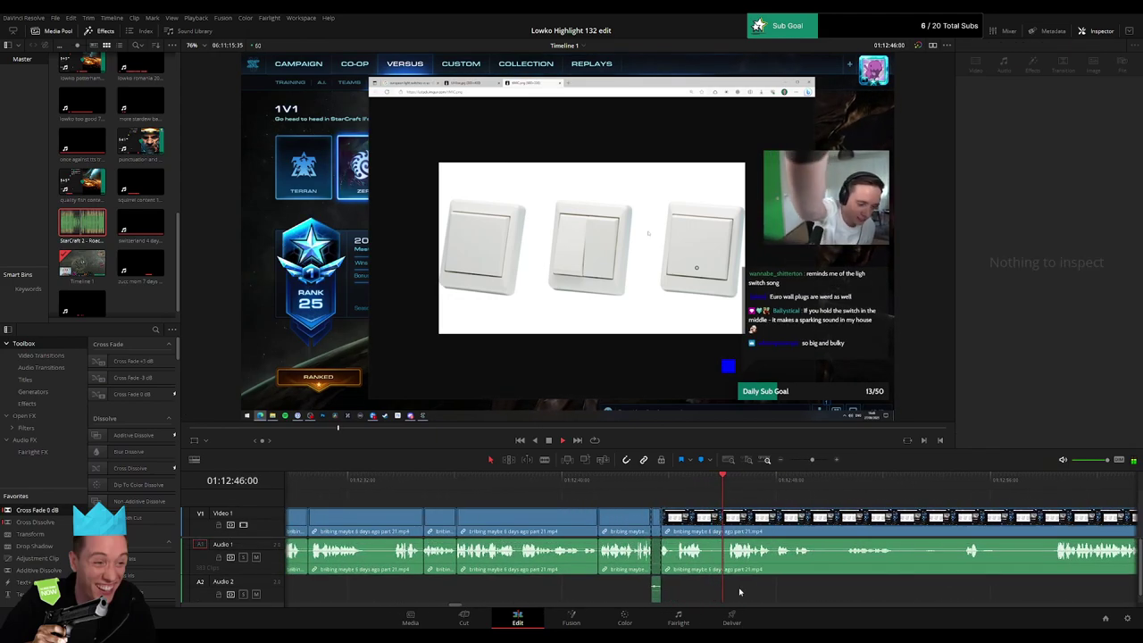
scroll(693, 529, "right", 3)
scroll(693, 529, "right", 2)
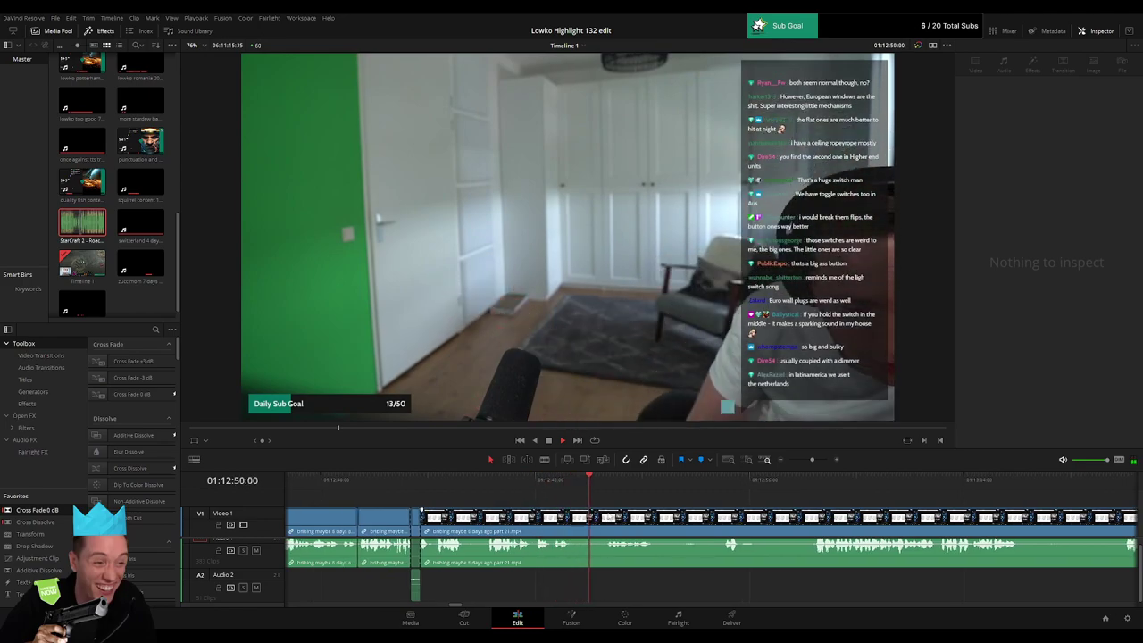
Step: Split the part 21 clip at the playhead and trim the later part to start at 01:12:58:05
scroll(647, 497, "up", 1)
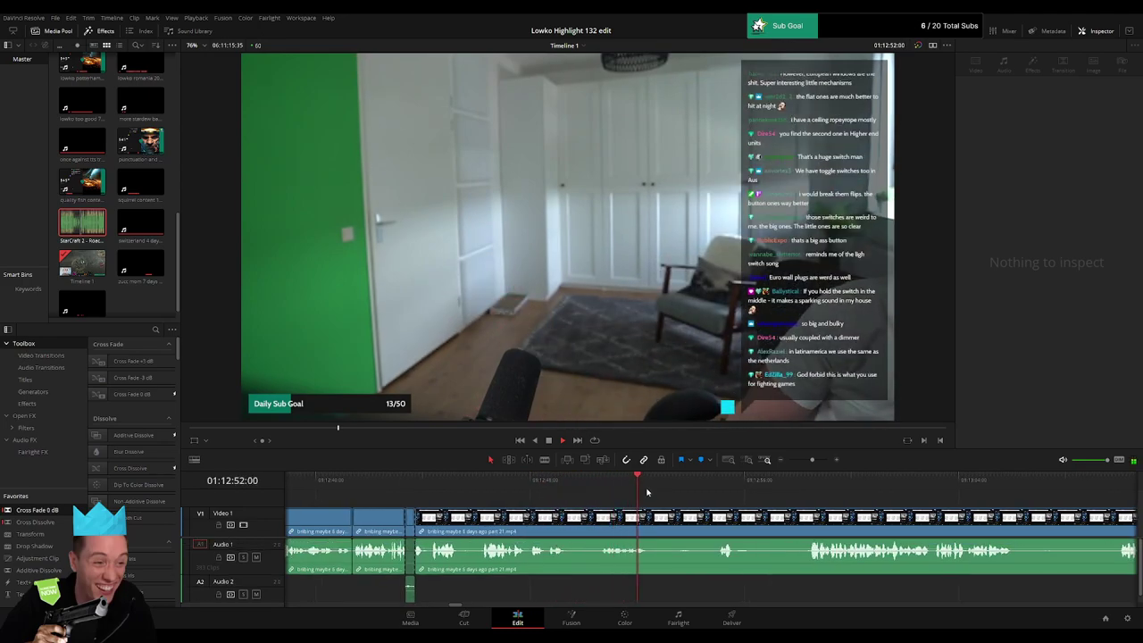
key("ctrl+b")
mouse_move(678, 520)
left_mouse_down()
mouse_move(719, 517)
mouse_move(681, 518)
left_mouse_up()
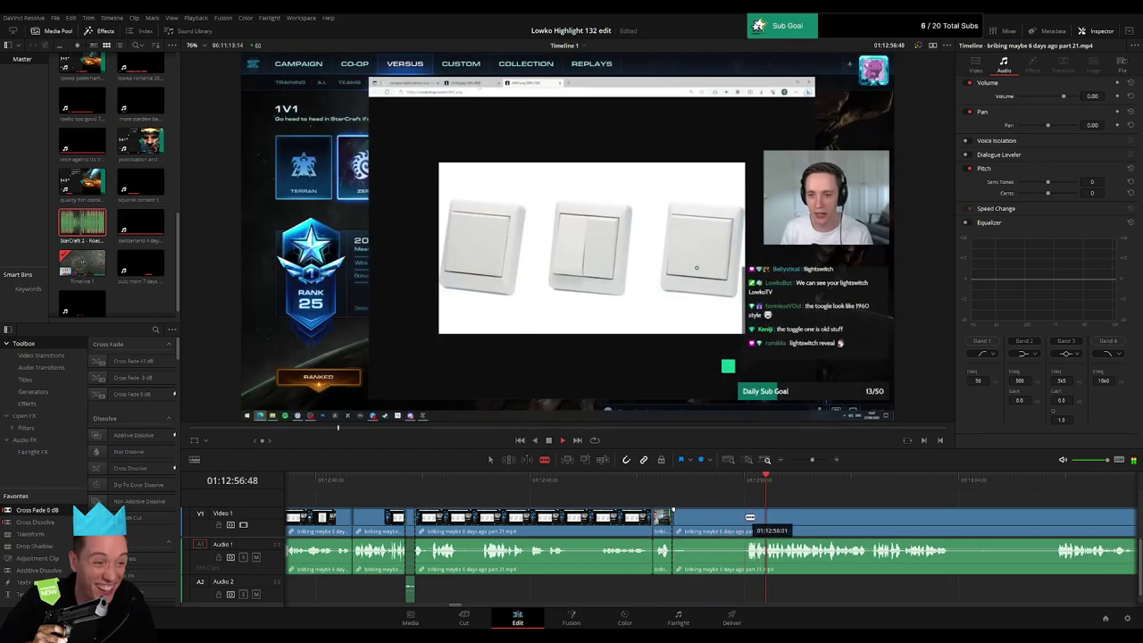
mouse_move(682, 518)
left_mouse_down()
mouse_move(751, 517)
mouse_move(673, 509)
left_mouse_up()
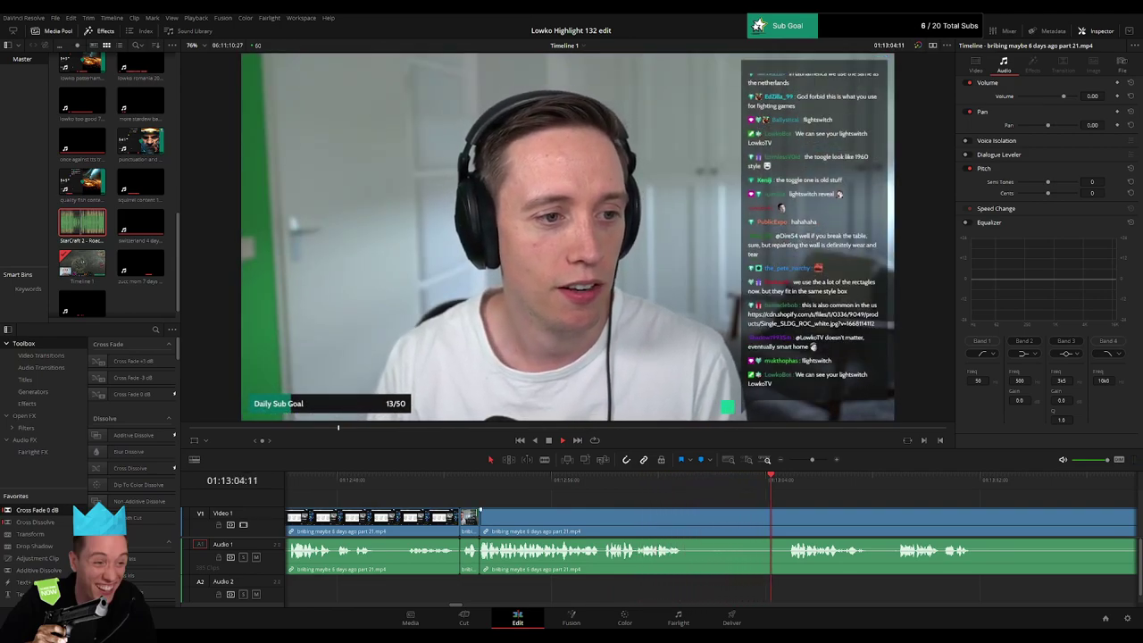
Step: Blade just after 01:13:00, trim off the dull start, and delete the gap so clips join
key("b")
left_click(685, 520)
key("a")
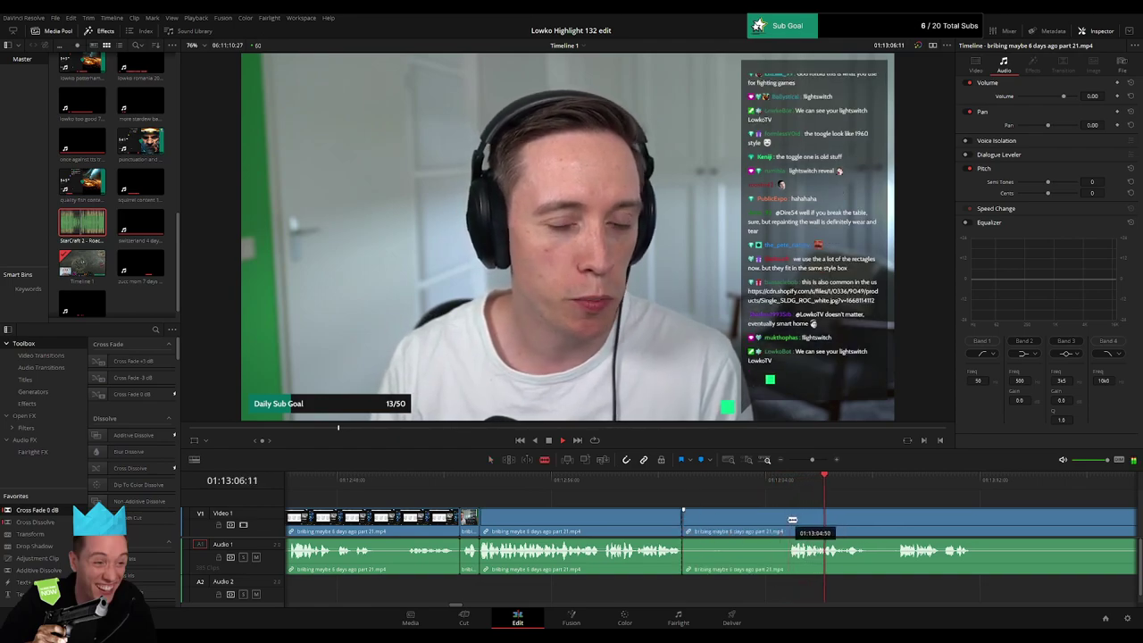
left_click_drag(684, 520, 738, 522)
left_click(732, 523)
key("BackSpace")
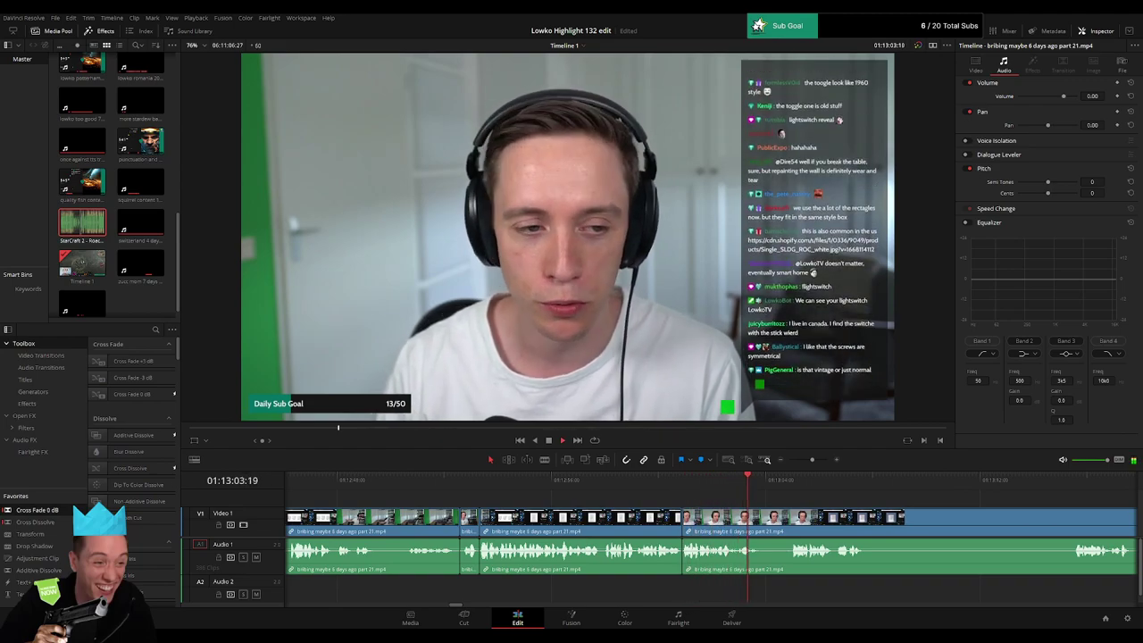
Step: Trim the dull light-switch ends of the clip and ripple-delete the dull section after a playhead cut
scroll(847, 508, "right", 5)
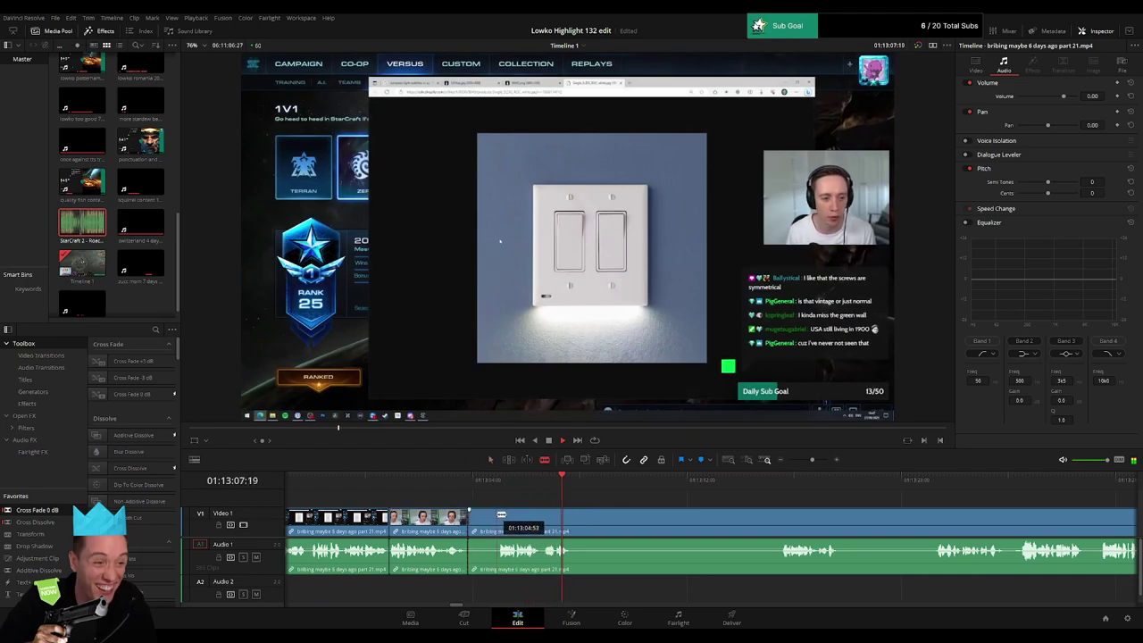
left_click_drag(501, 515, 481, 518)
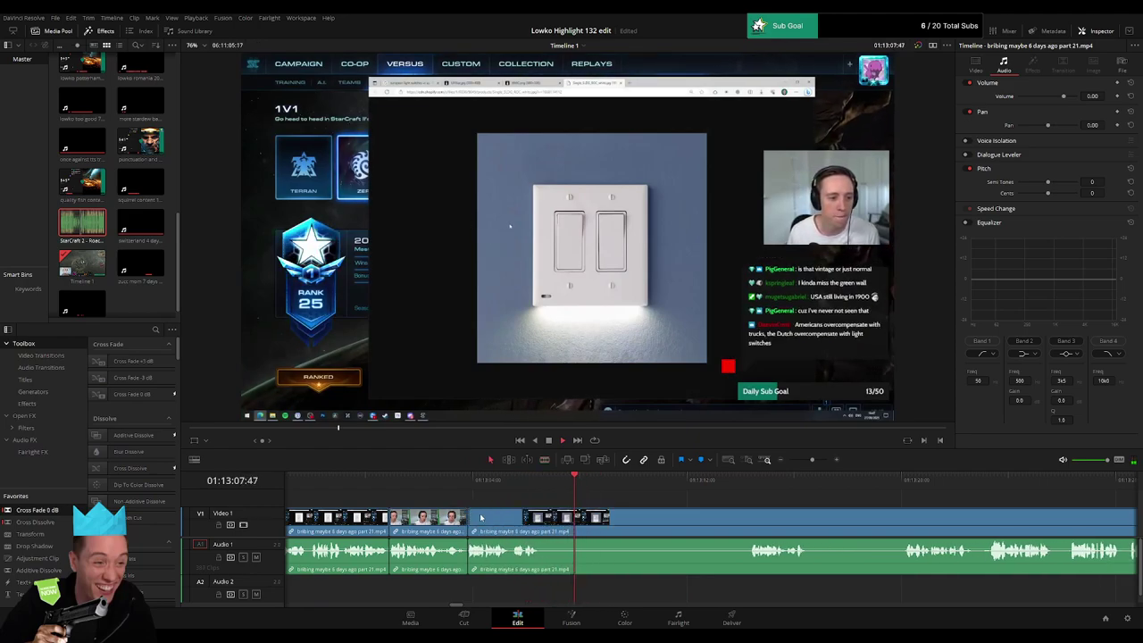
left_click(750, 480)
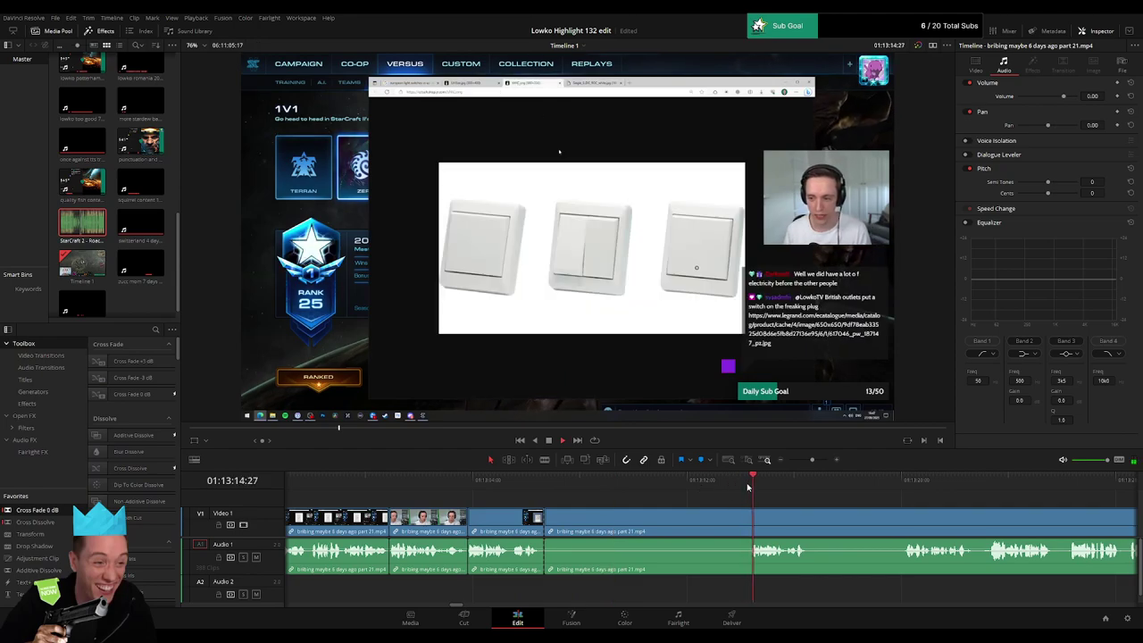
scroll(679, 523, "right", 3)
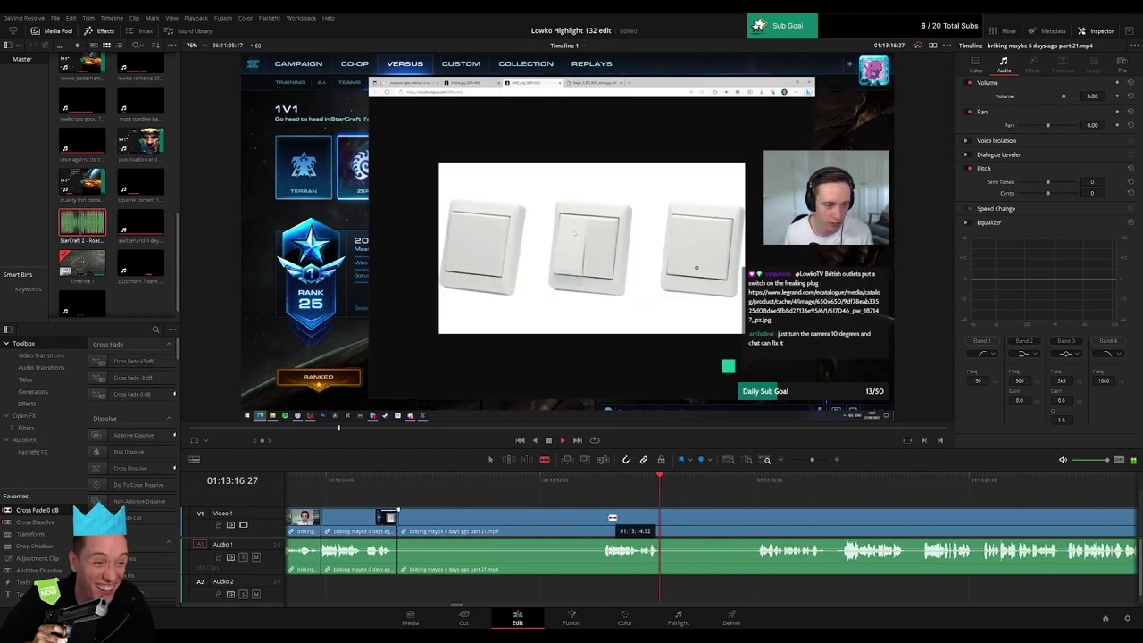
left_click_drag(607, 516, 459, 529)
key("ctrl+b")
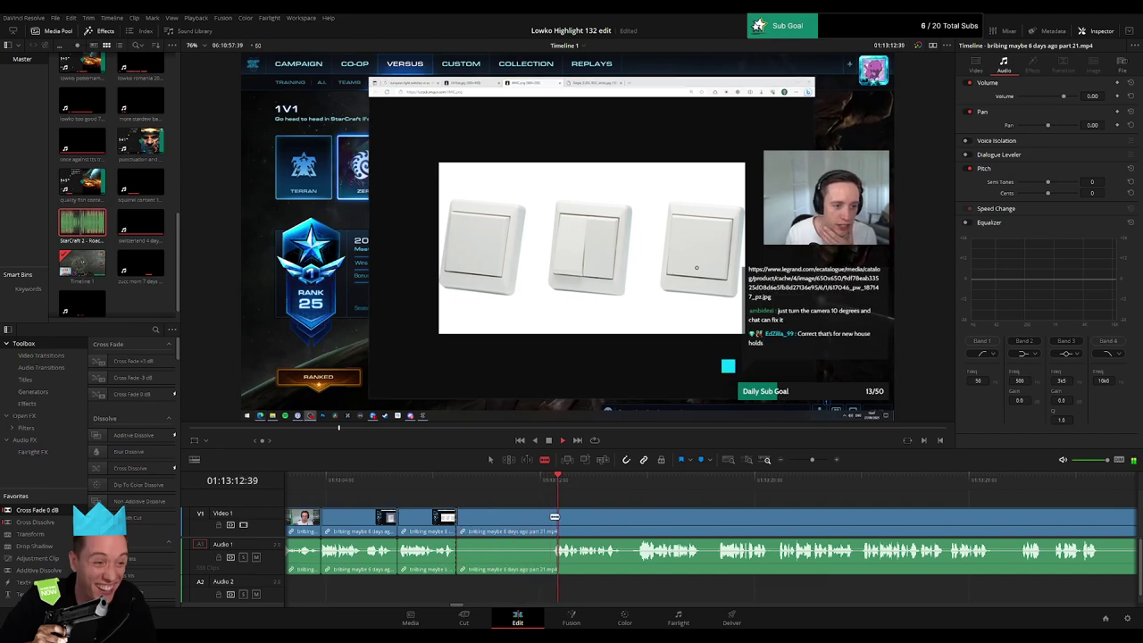
left_click(523, 526)
key("Delete")
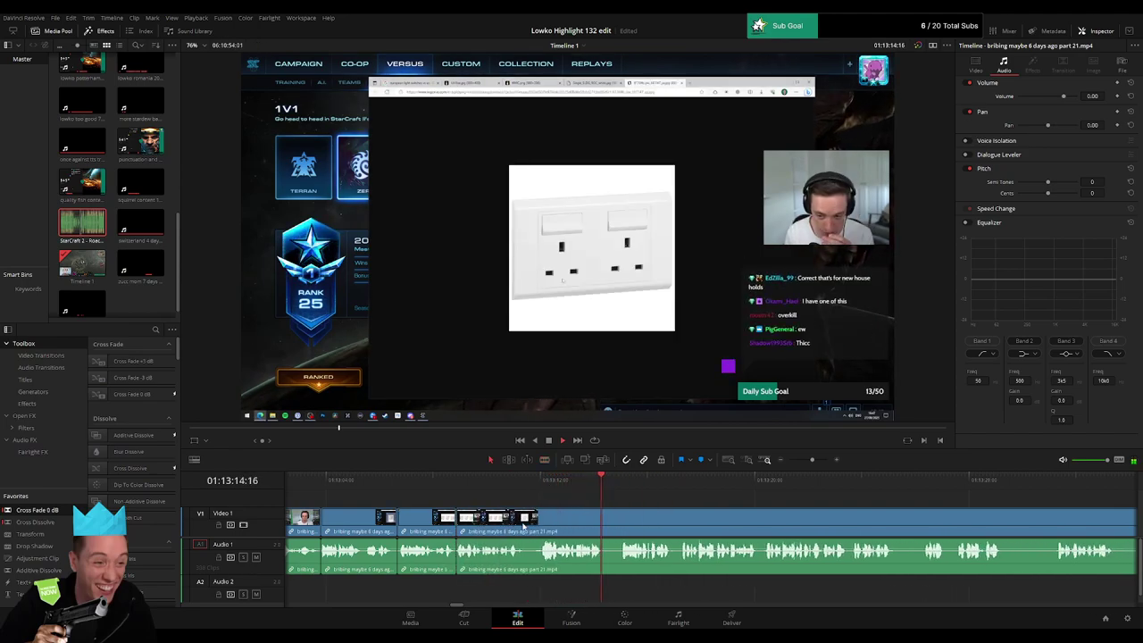
left_click(500, 480)
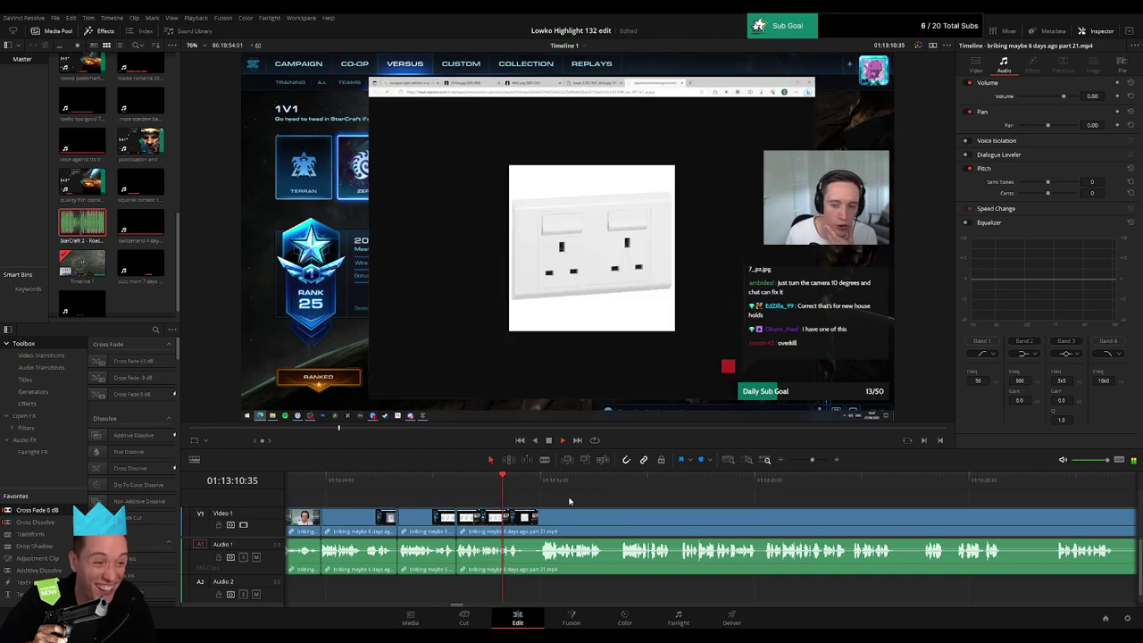
Step: Return to the edit point near 01:13:20 and zoom in with the Blade tool active
scroll(563, 504, "right", 2)
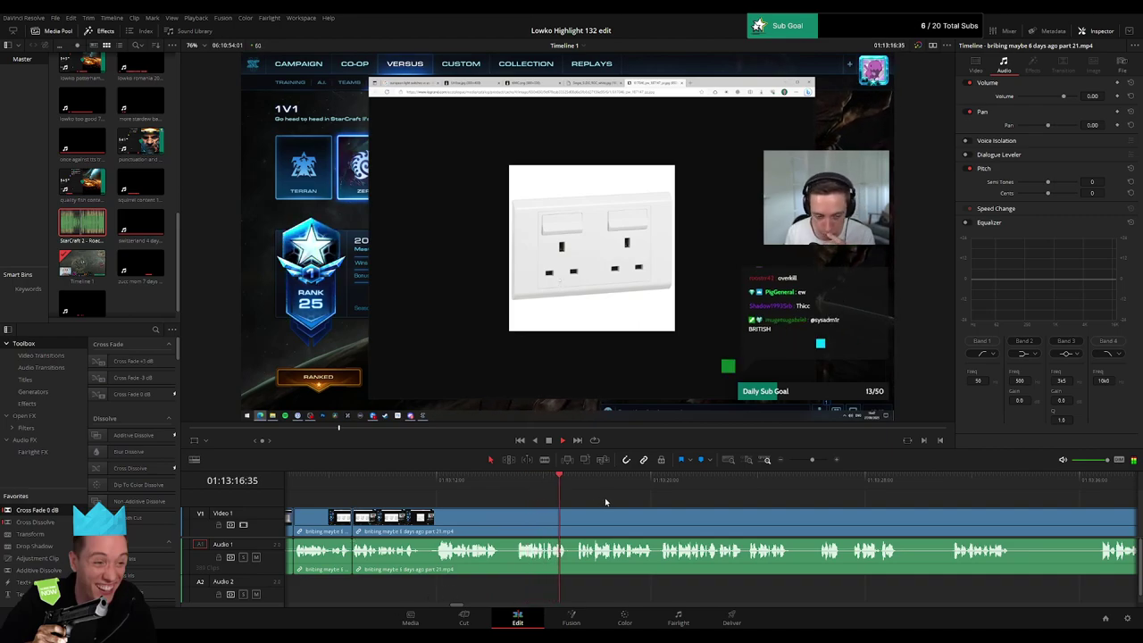
scroll(605, 498, "right", 2)
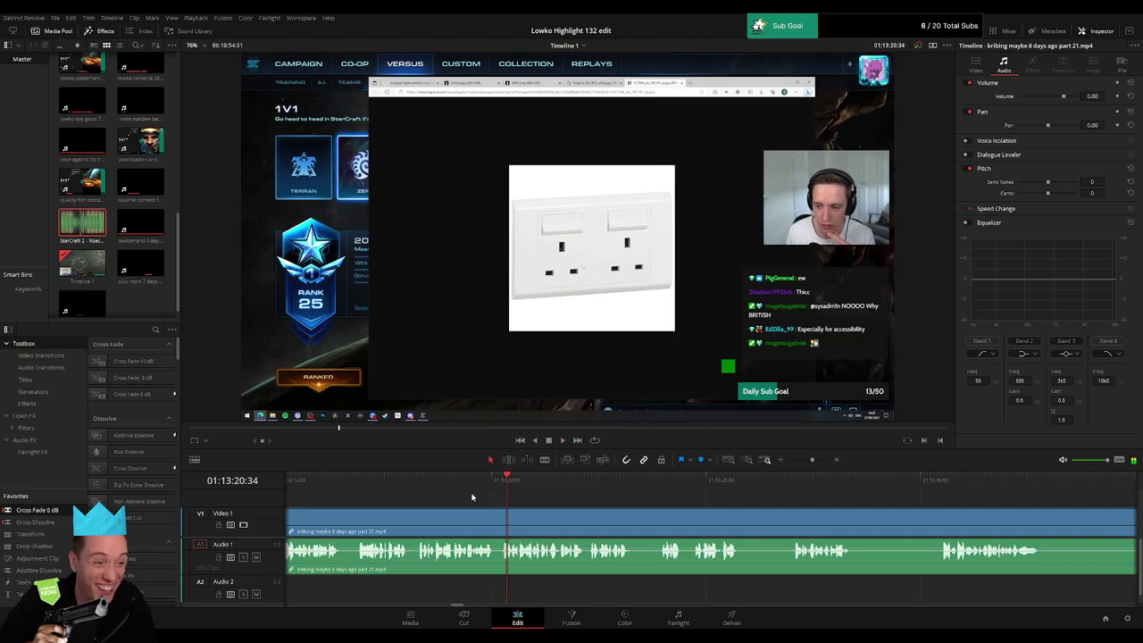
left_click(462, 483)
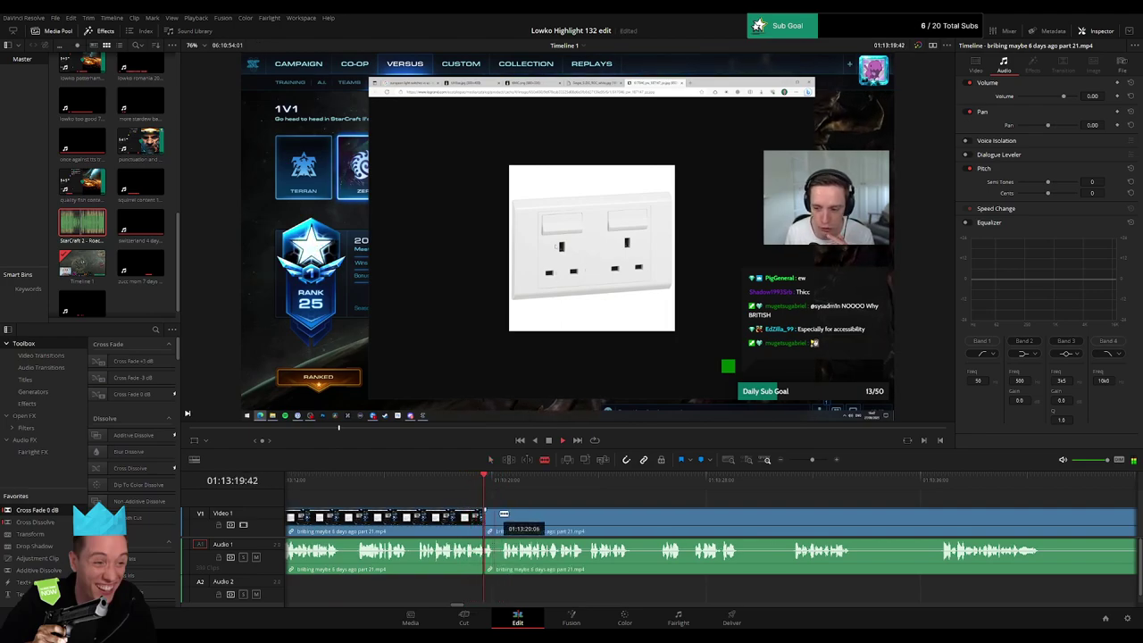
key("b")
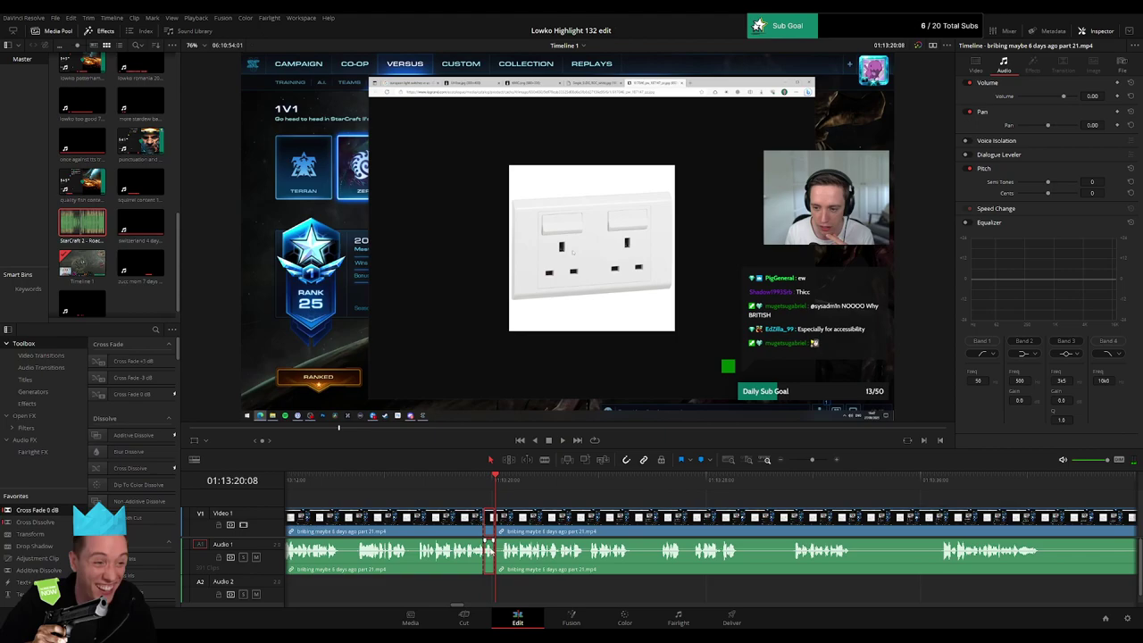
key("ctrl+equal")
Step: Place 'StarCraft 2 - Roach Quotes.mp3' on A2 under the muted piece near 01:13:20 and play it back
double_click(109, 256)
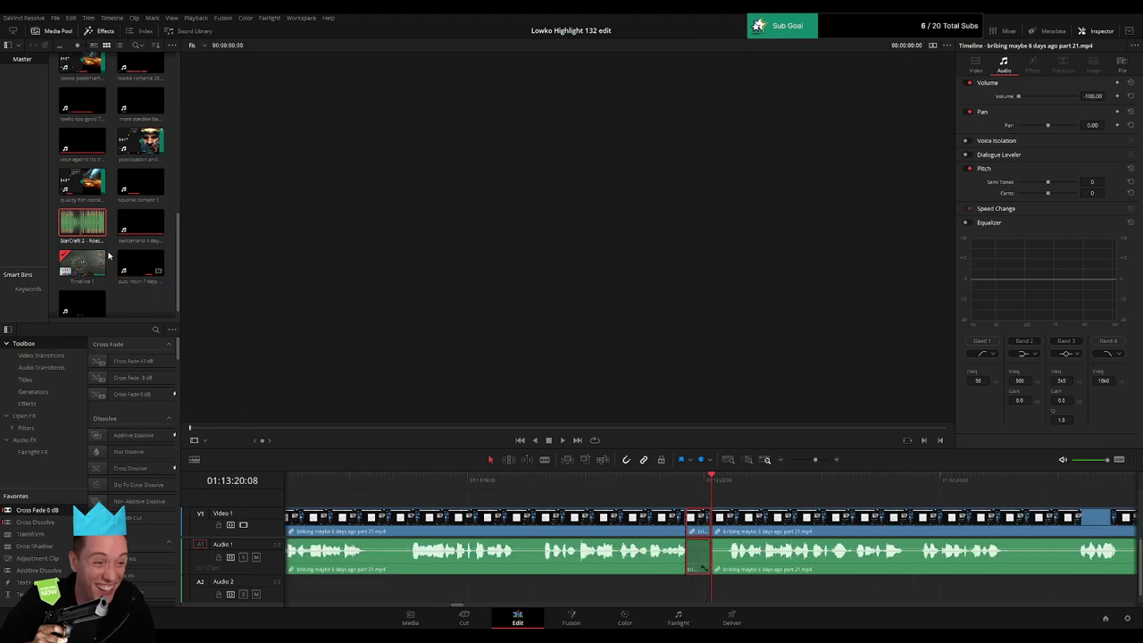
left_click_drag(674, 596, 700, 590)
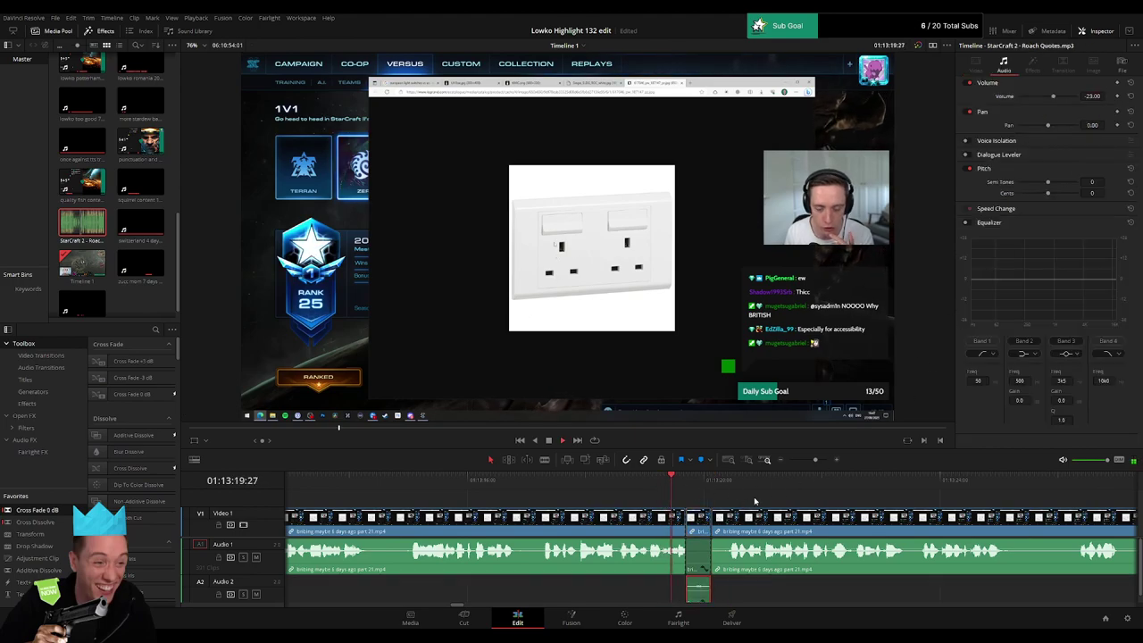
left_click(654, 501)
key("space")
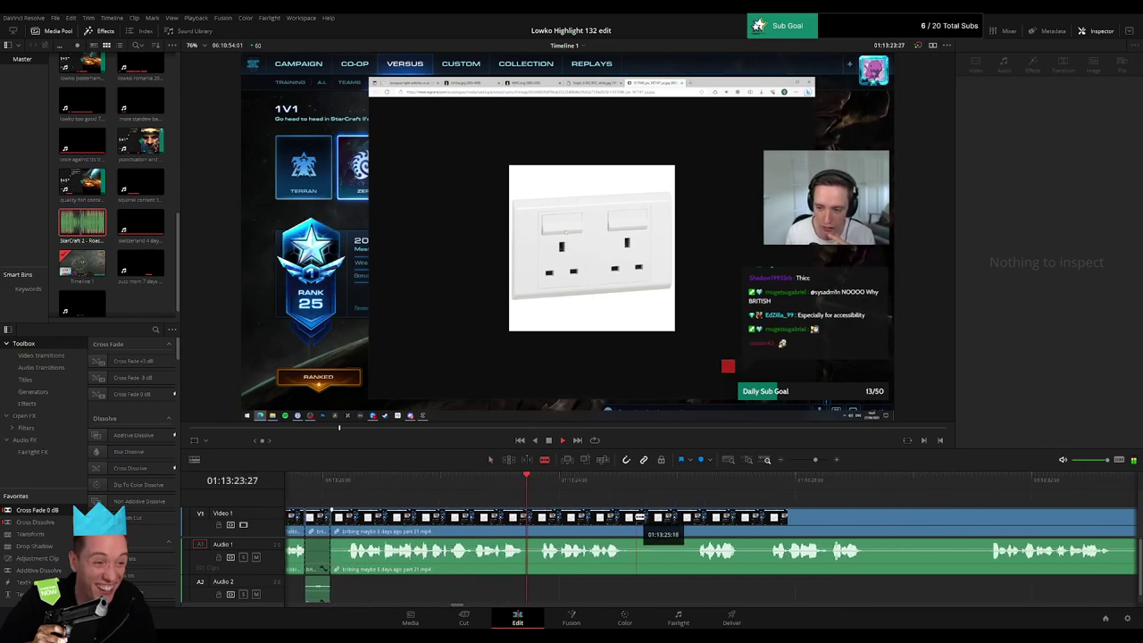
Step: Ripple-delete a short dull section of the part 21 clip and cut where the next dull part starts
left_click(661, 520)
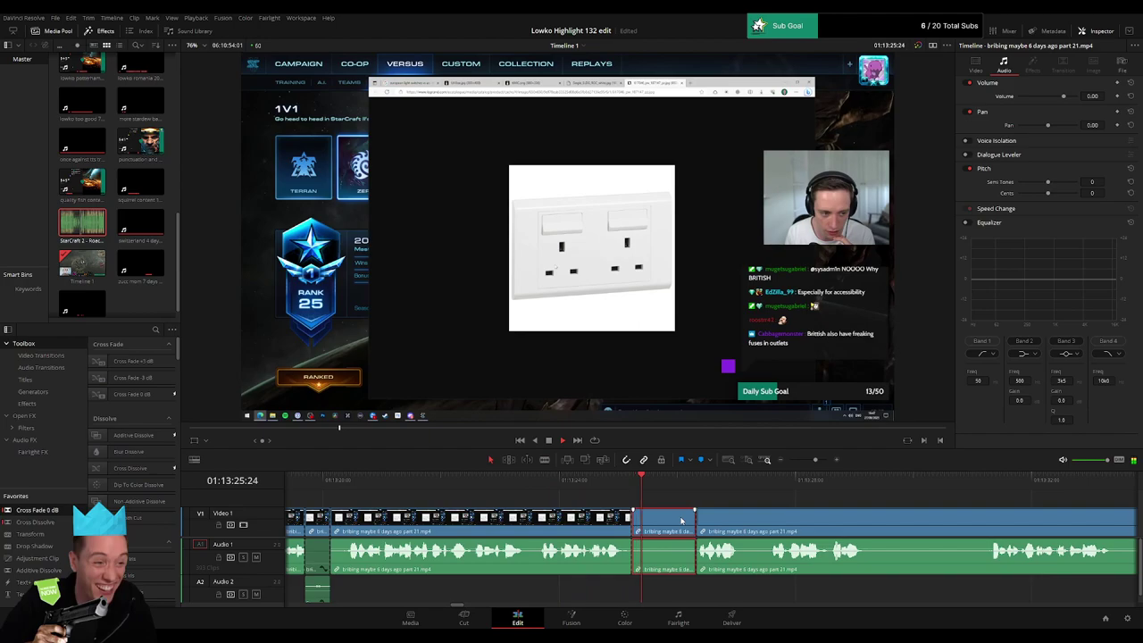
key("Delete")
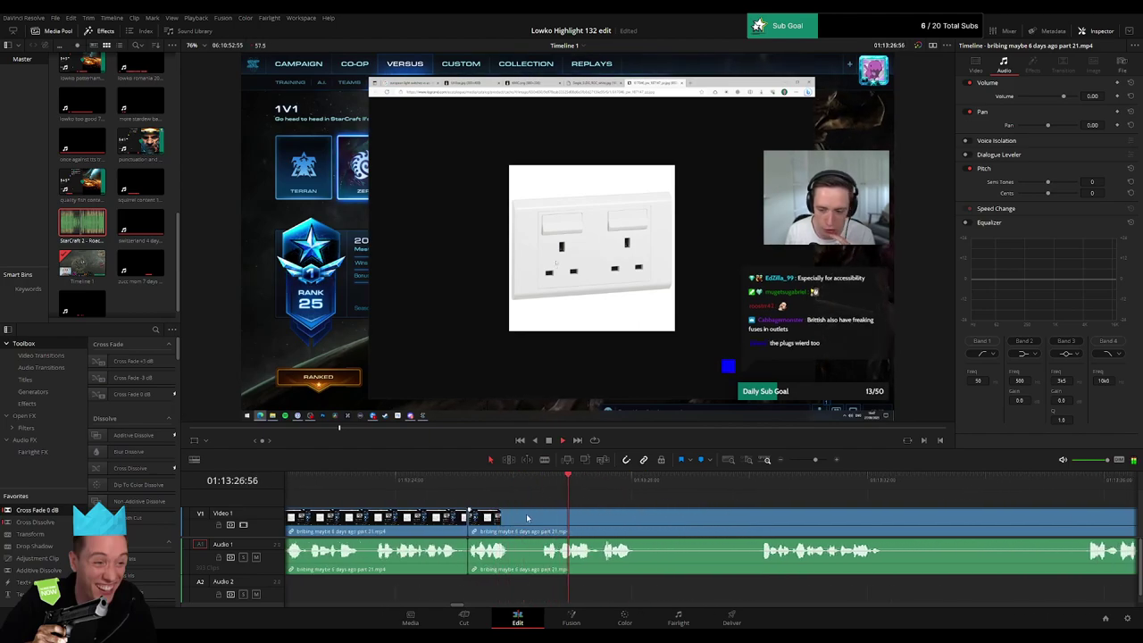
key("b")
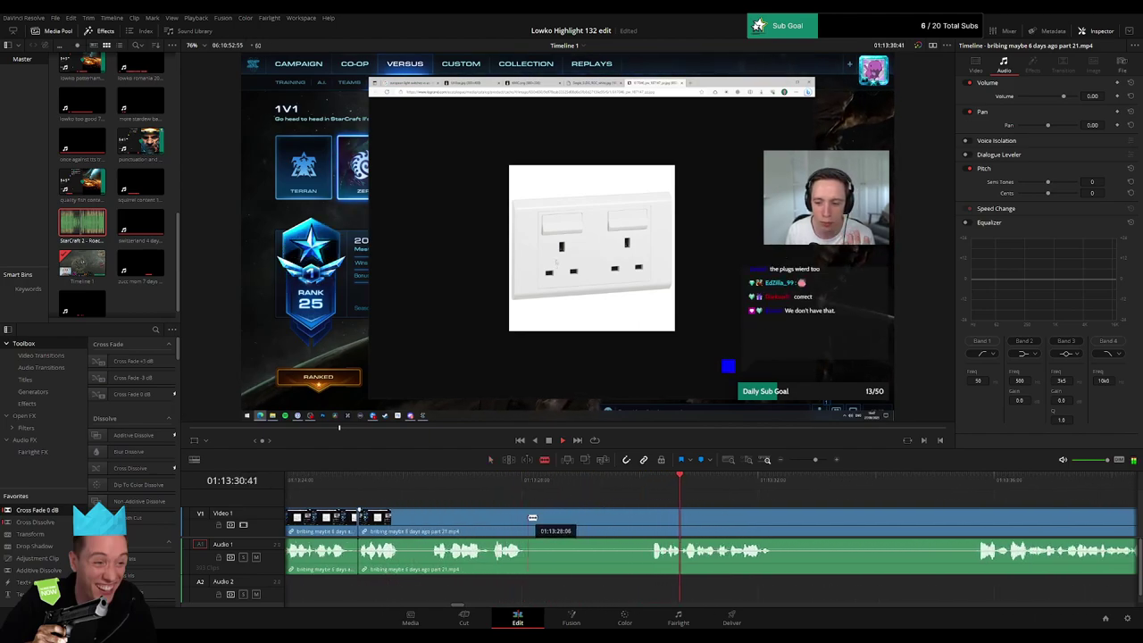
left_click(528, 518)
key("a")
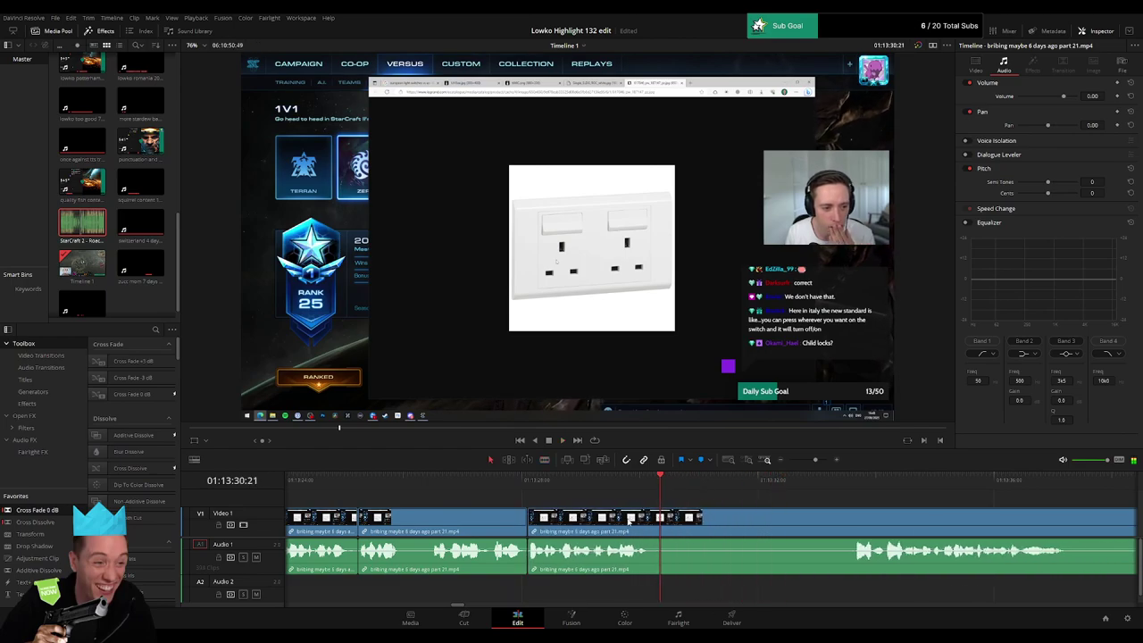
Step: Cut out the dull stretch around 01:13:40 and a longer dull section, closing both gaps
left_click(652, 530)
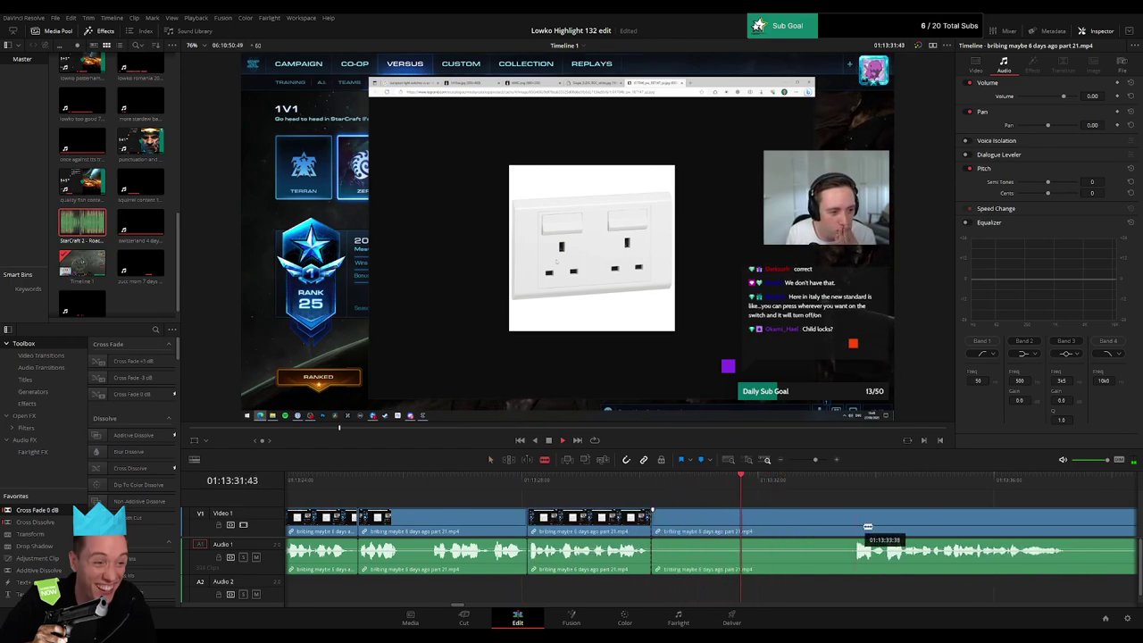
left_click(851, 530)
key("a")
left_click(835, 531)
key("Delete")
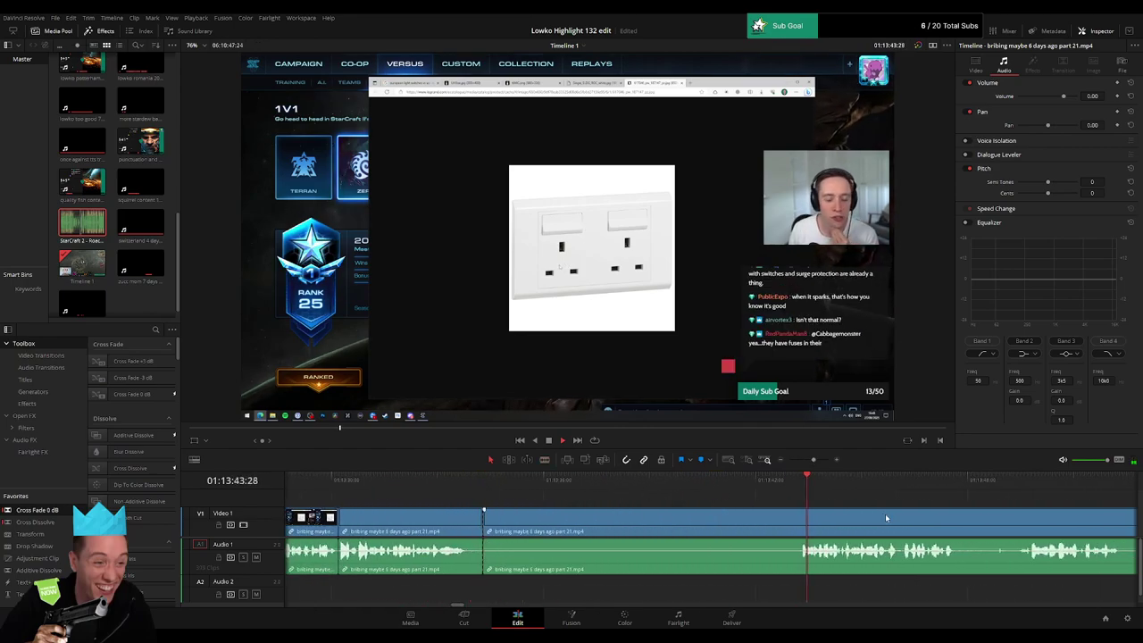
left_click(622, 522)
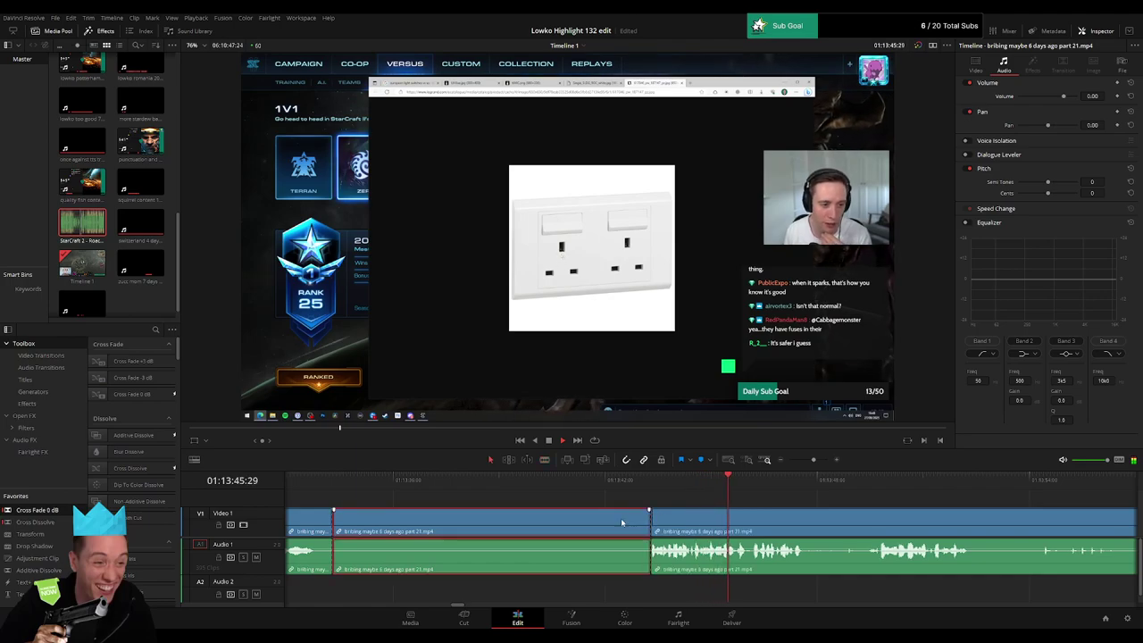
key("Delete")
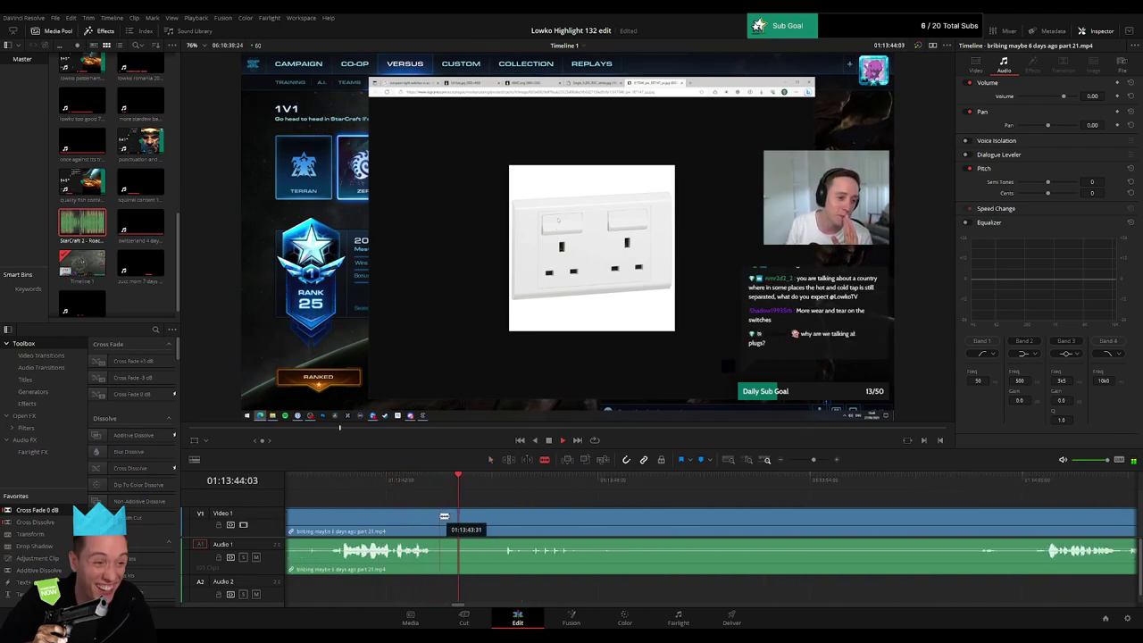
left_click(1045, 483)
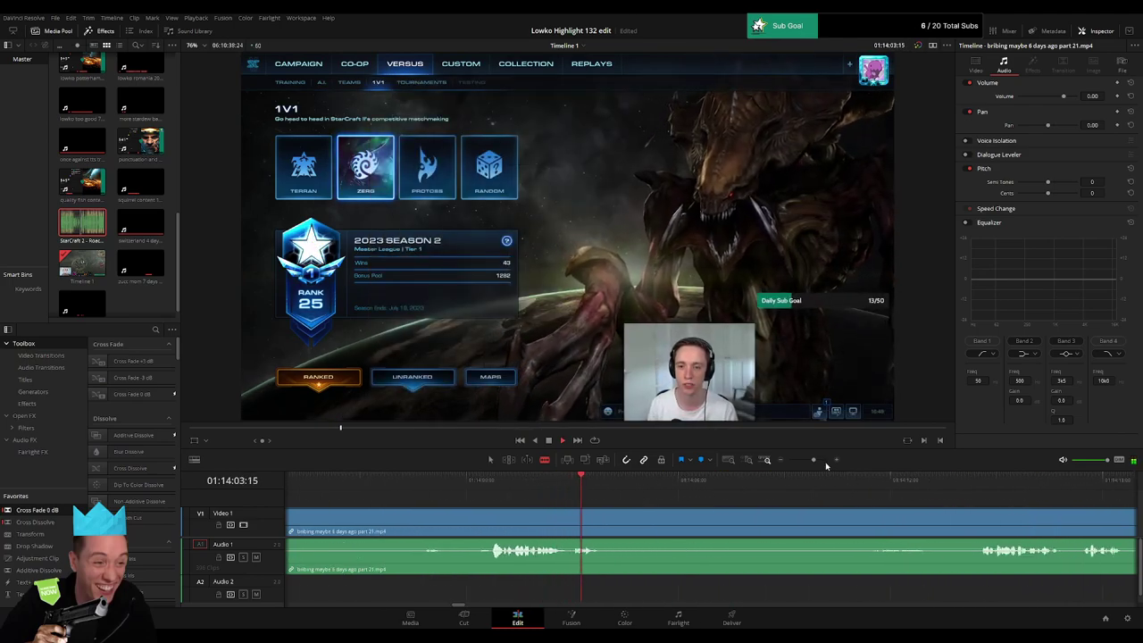
Step: Skim through the part 21 footage, undo the last change, and replay the latest cut
scroll(857, 482, "down", 2)
left_click(864, 483)
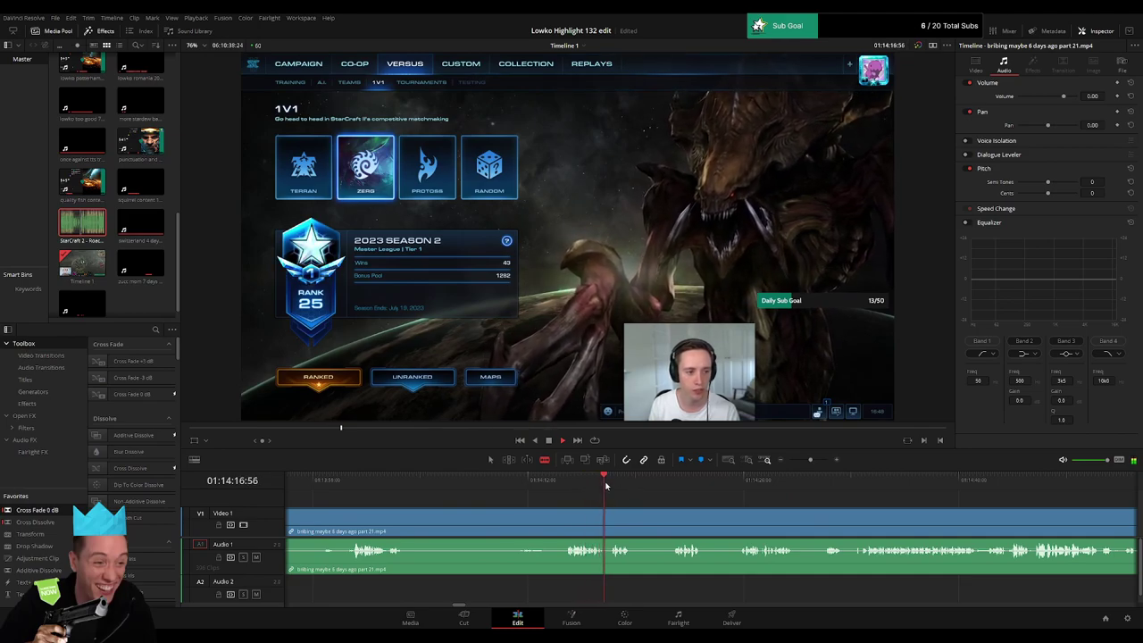
left_click(672, 480)
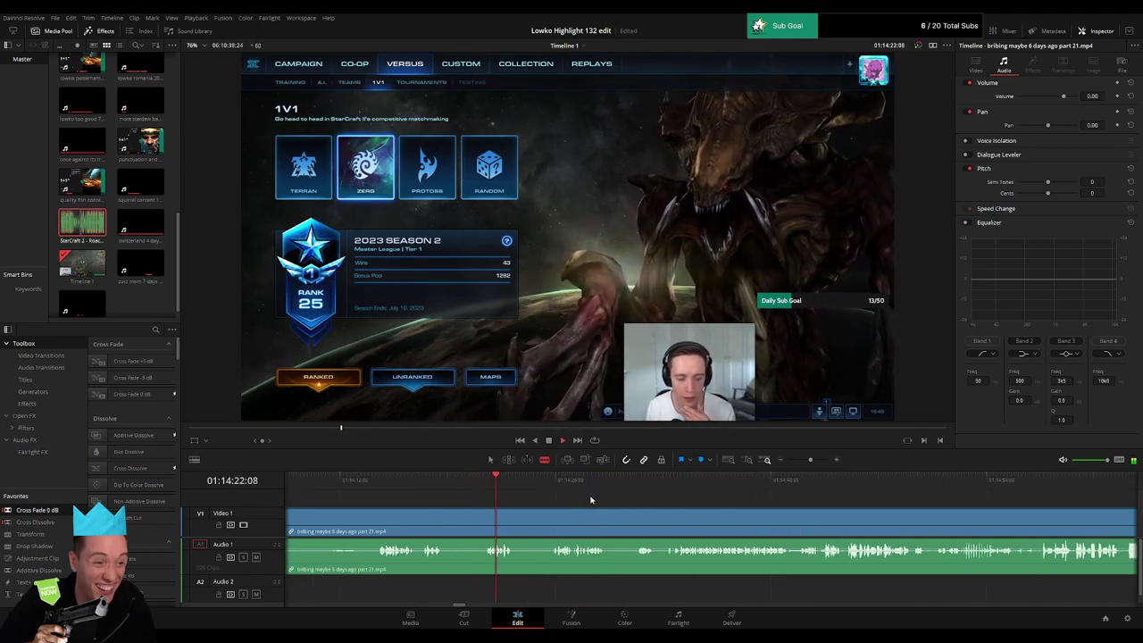
left_click(556, 487)
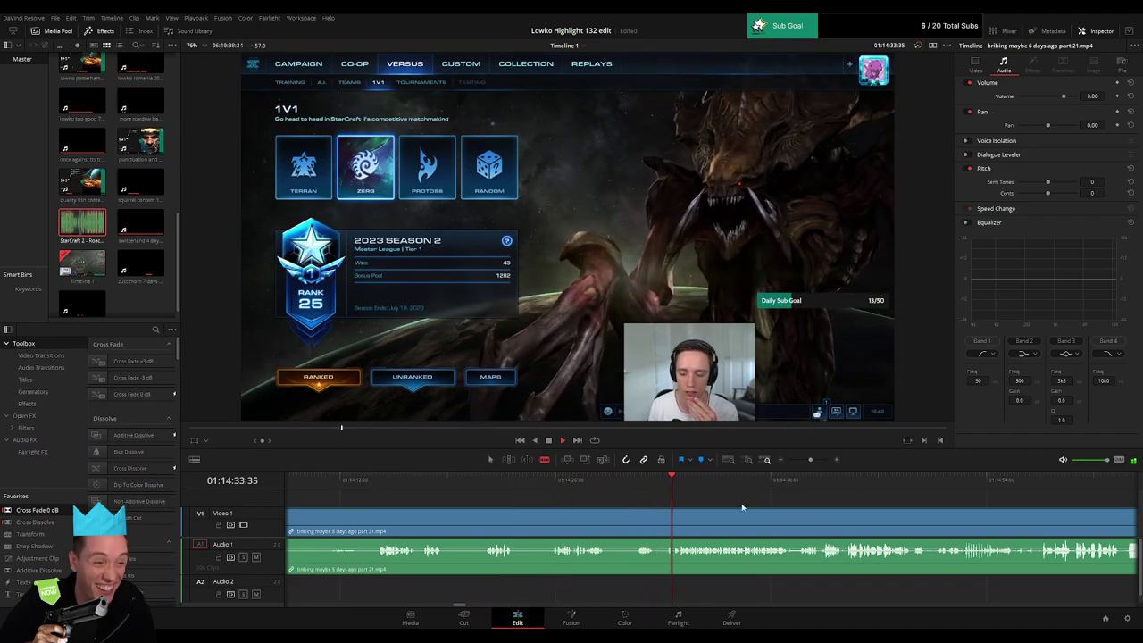
left_click(687, 492)
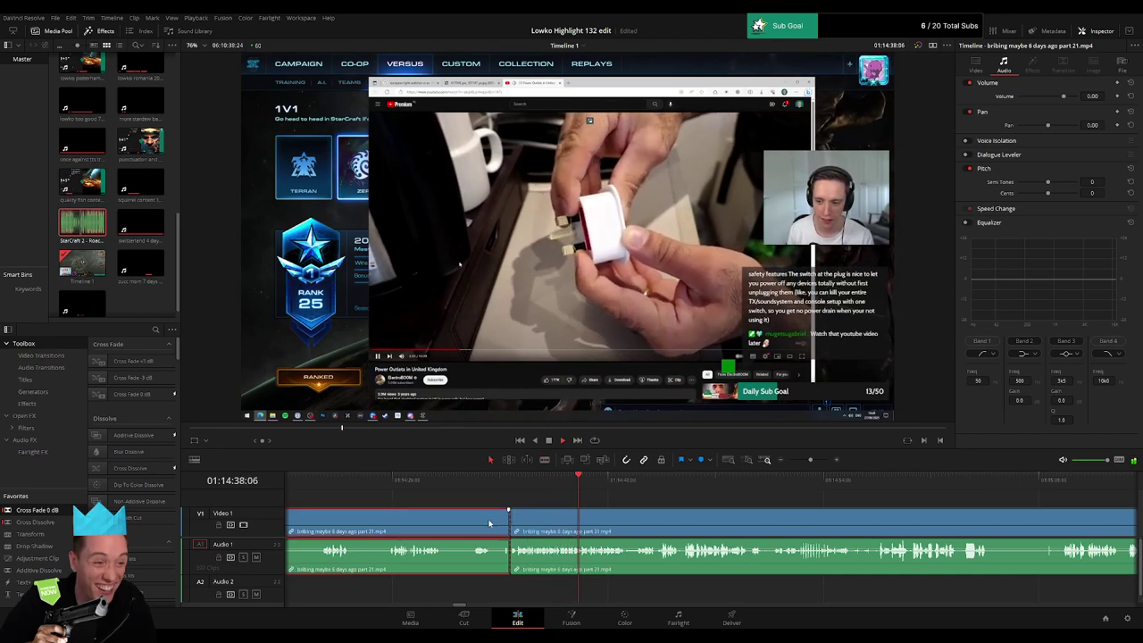
key("ctrl+z")
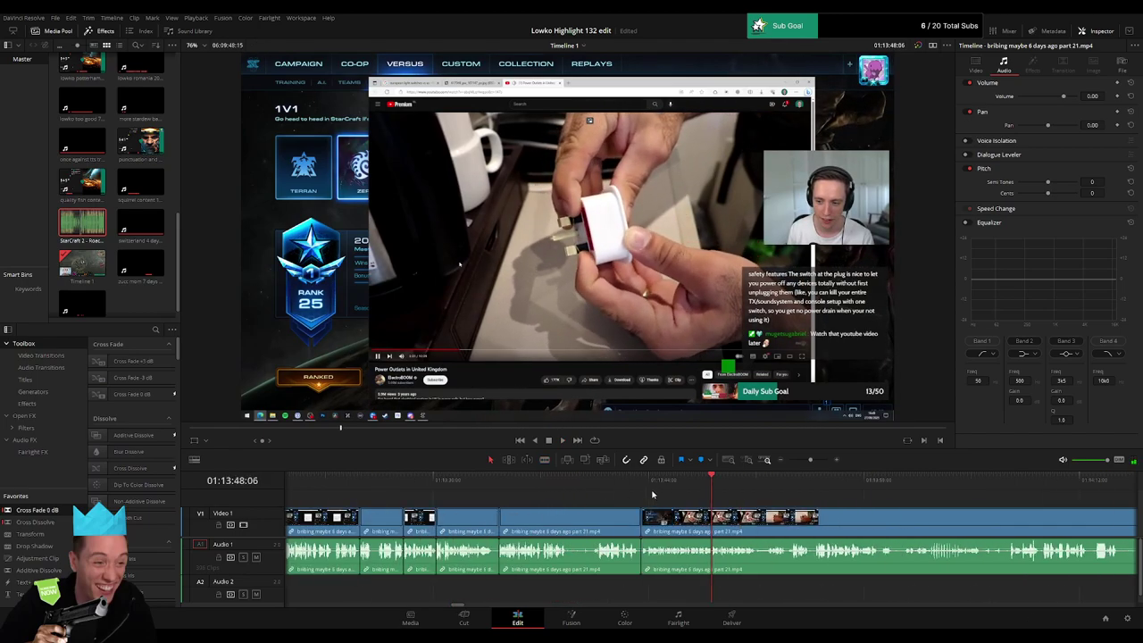
left_click(639, 479)
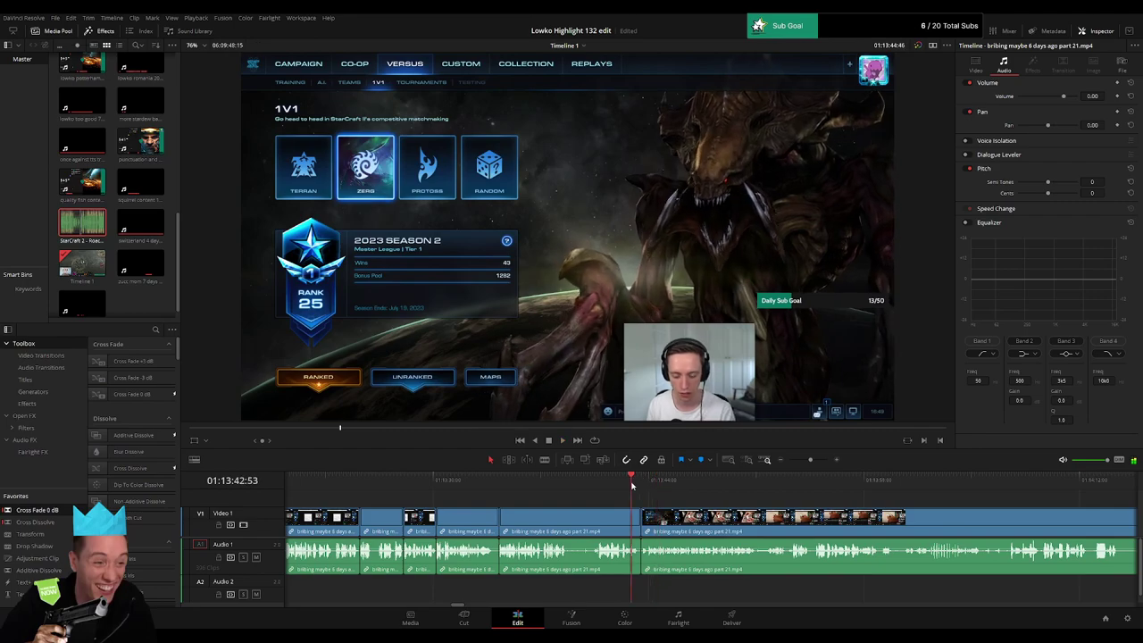
key("space")
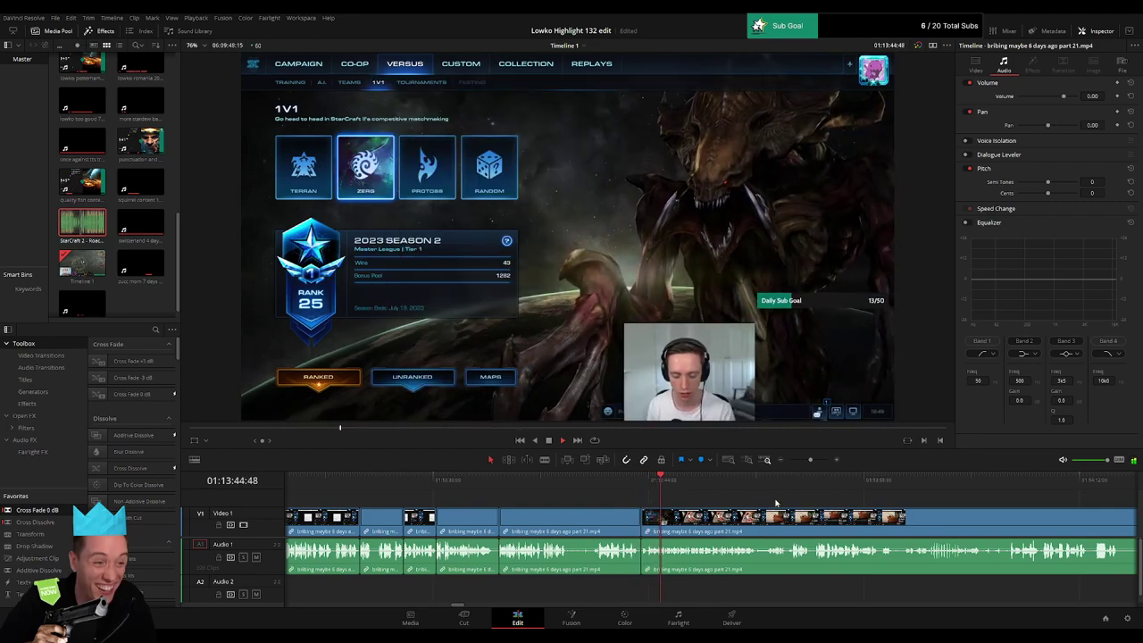
scroll(624, 494, "right", 2)
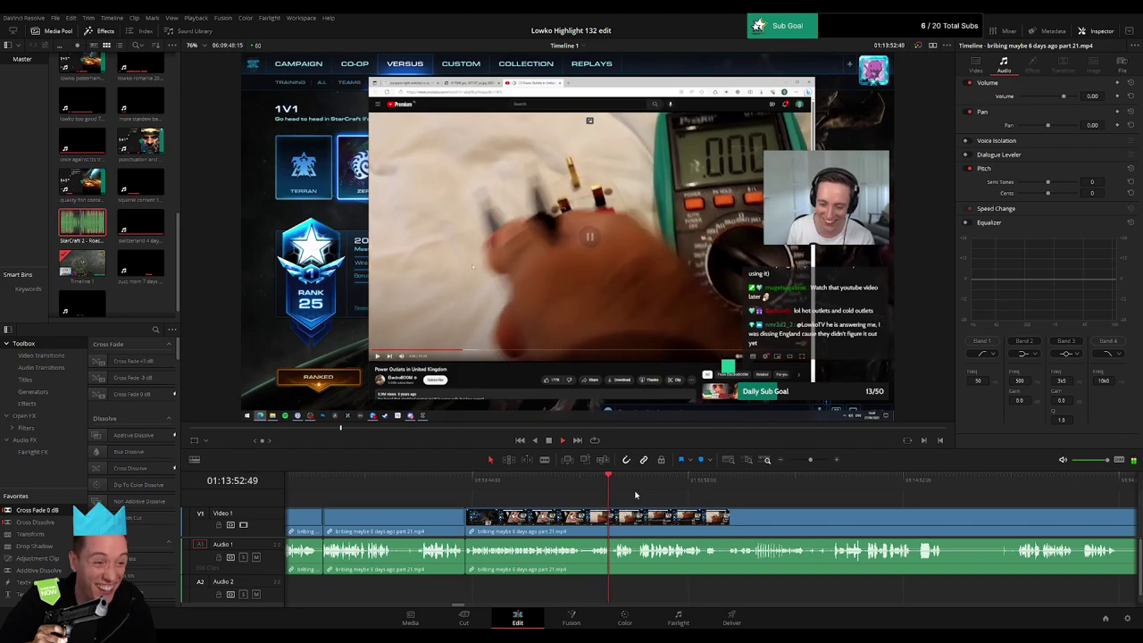
left_click_drag(730, 503, 606, 504)
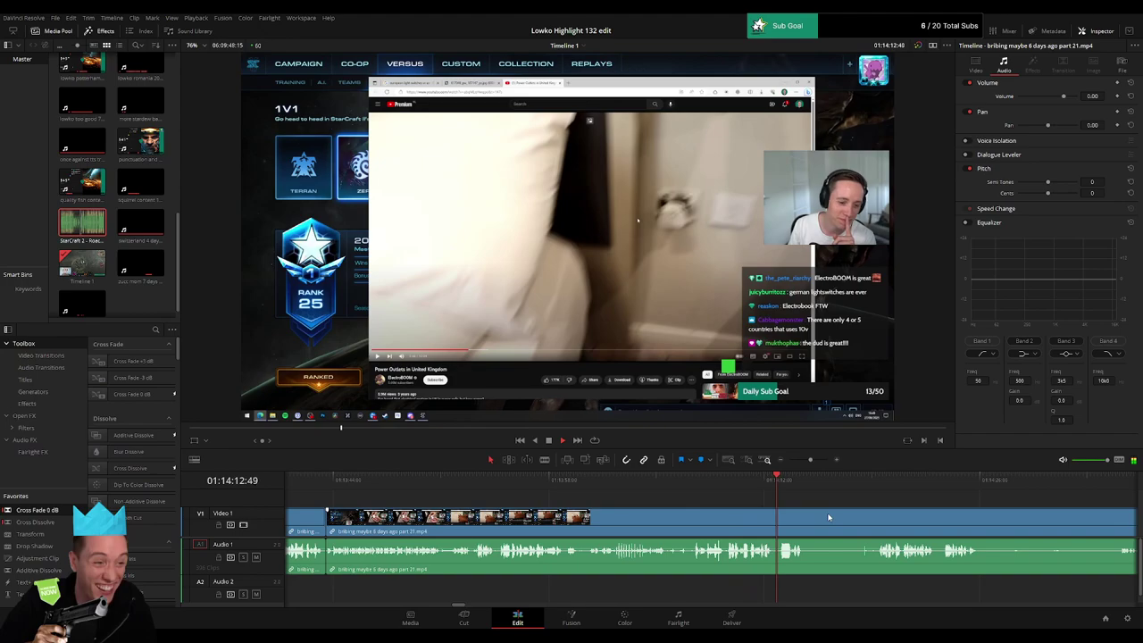
scroll(615, 494, "right", 3)
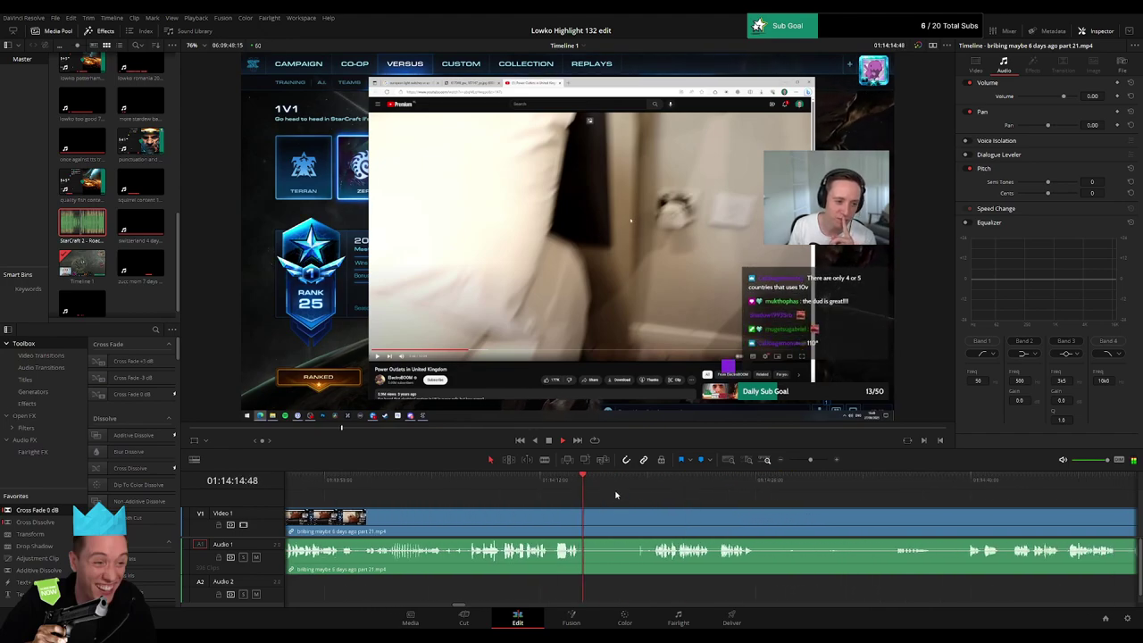
Step: Blade around a dull piece of the part 21 clip and ripple-delete it
key("b")
left_click(582, 518)
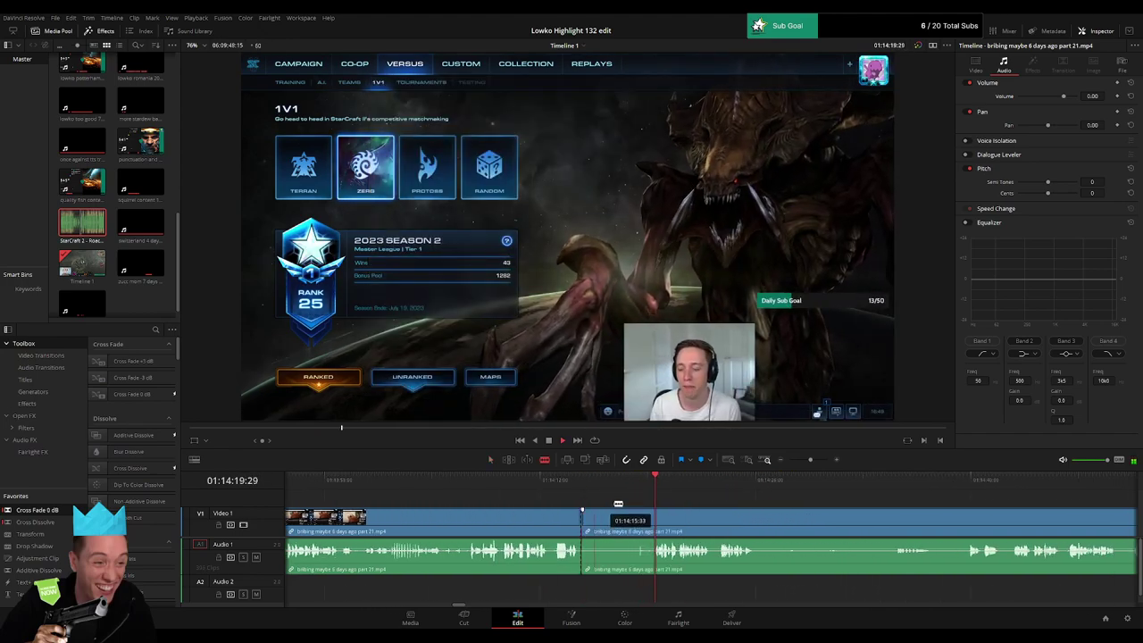
left_click(659, 516)
key("a")
left_click(625, 518)
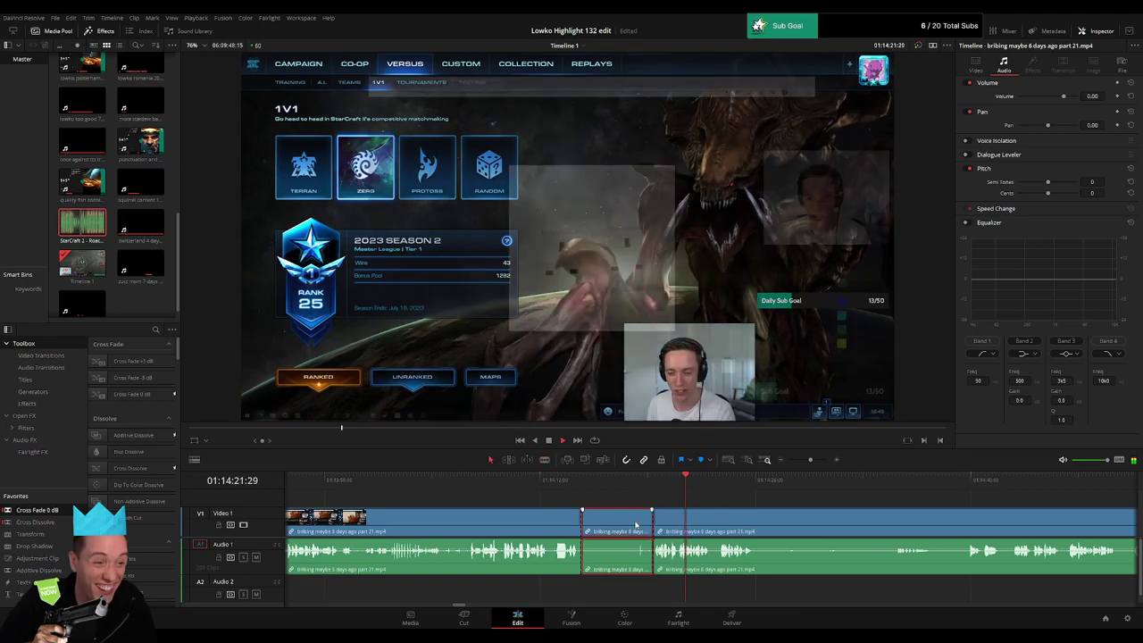
key("Delete")
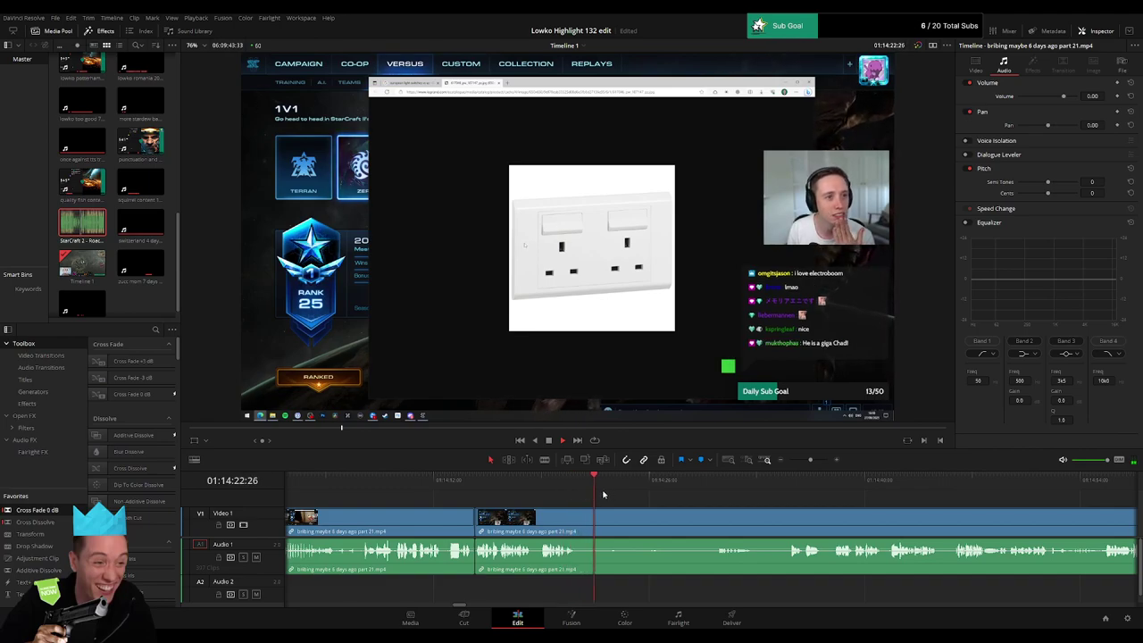
Step: Cut out a boring section around 01:14:20–01:14:30 and trim the start of the following clip
left_click(581, 516)
left_click(720, 480)
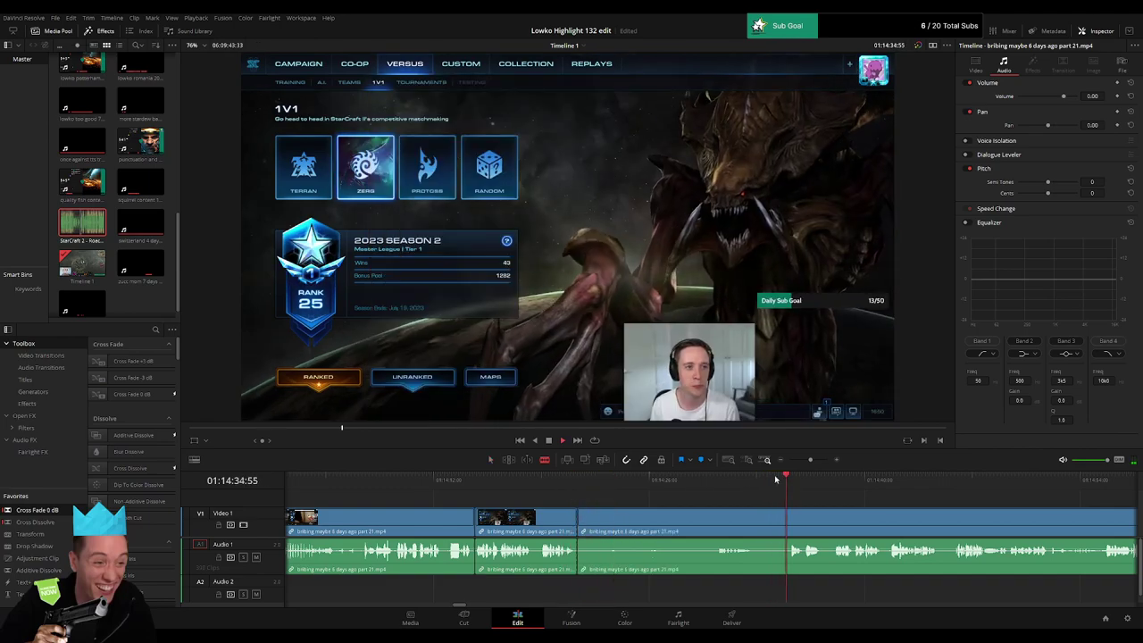
left_click(784, 480)
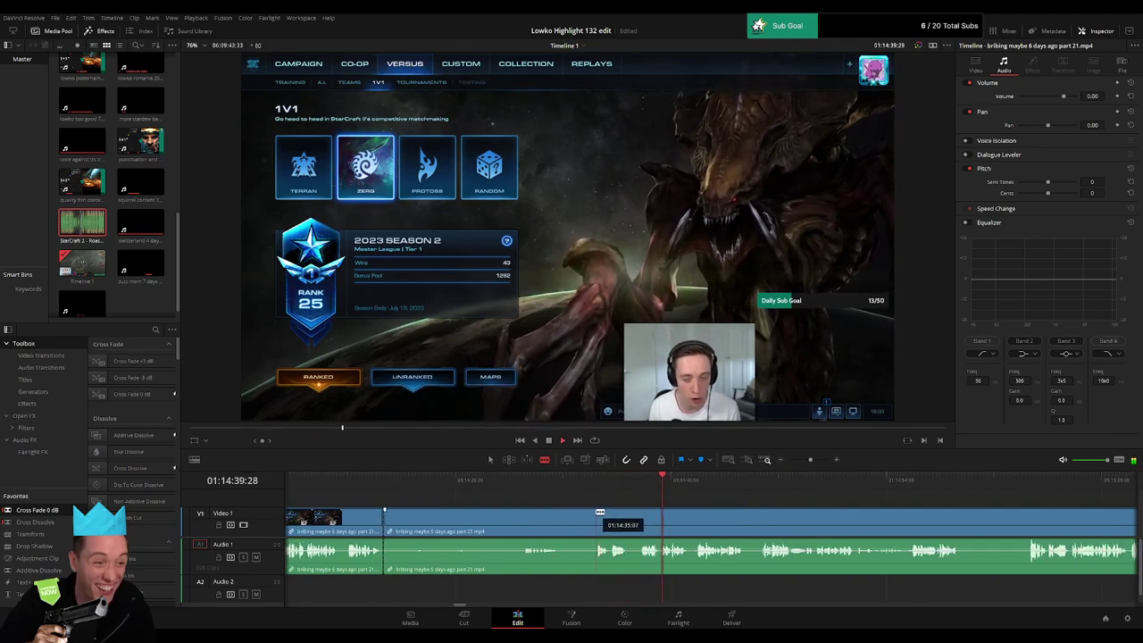
left_click(597, 516)
key("a")
left_click(555, 530)
key("Delete")
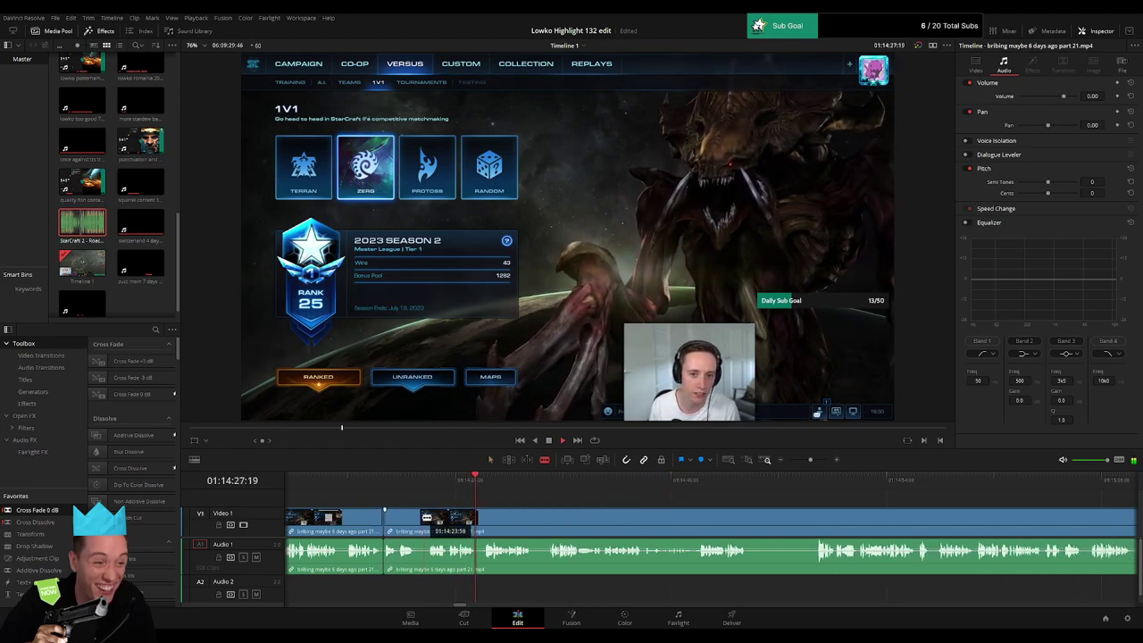
mouse_move(431, 517)
left_mouse_down()
mouse_move(424, 521)
mouse_move(466, 518)
left_mouse_up()
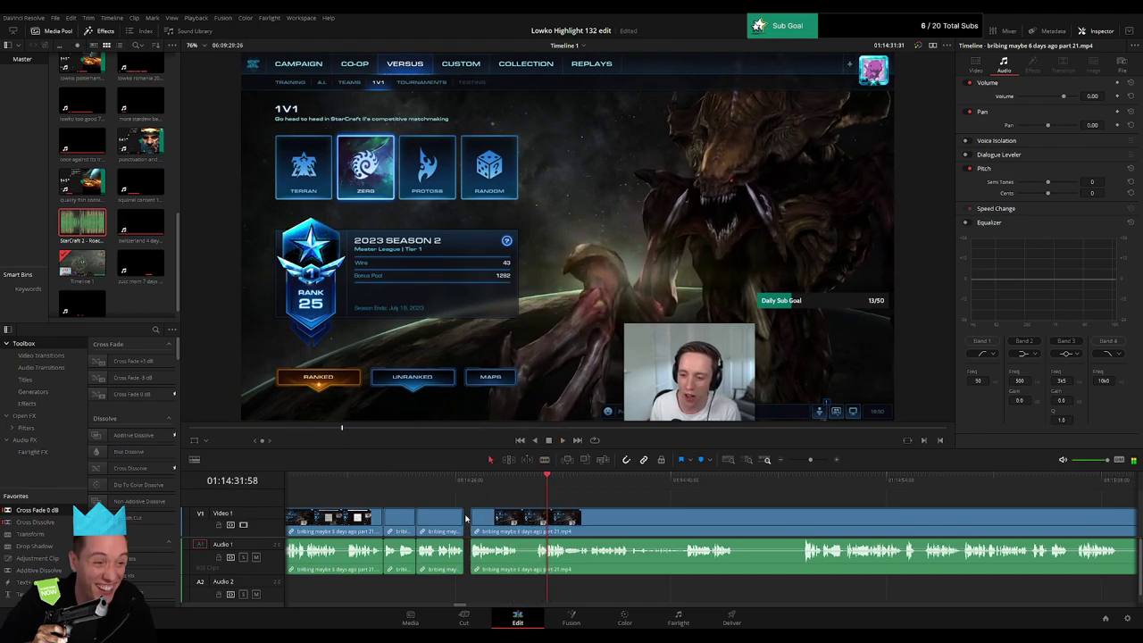
scroll(634, 475, "up", 3)
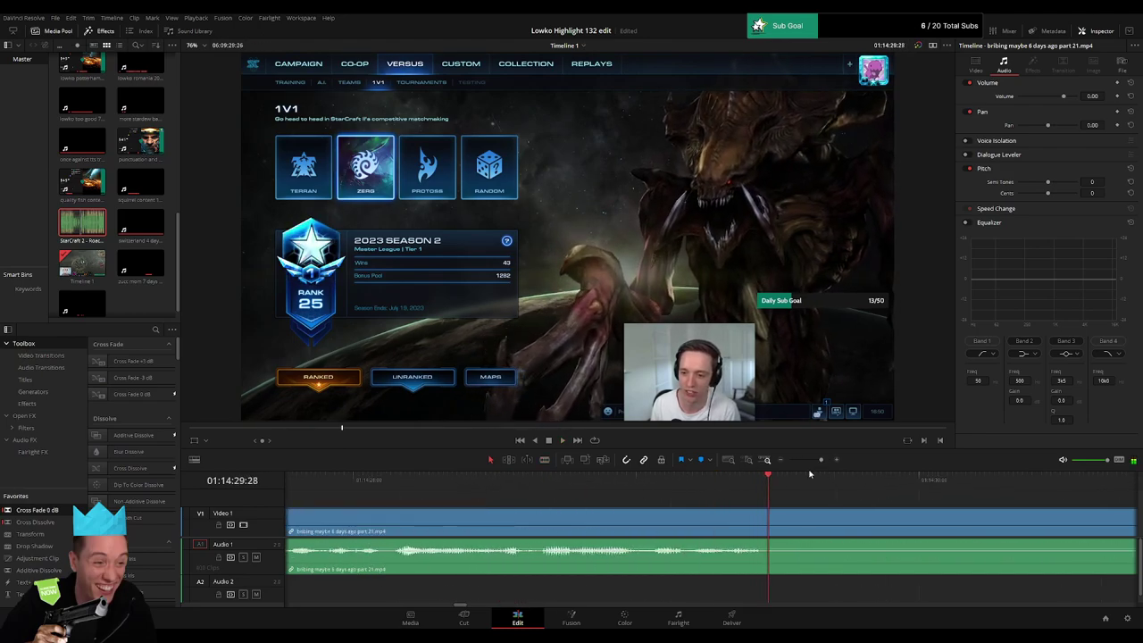
Step: Place a trimmed Roach Quotes.mp3 on Audio 2 with its volume at -23 dB
left_click(635, 475)
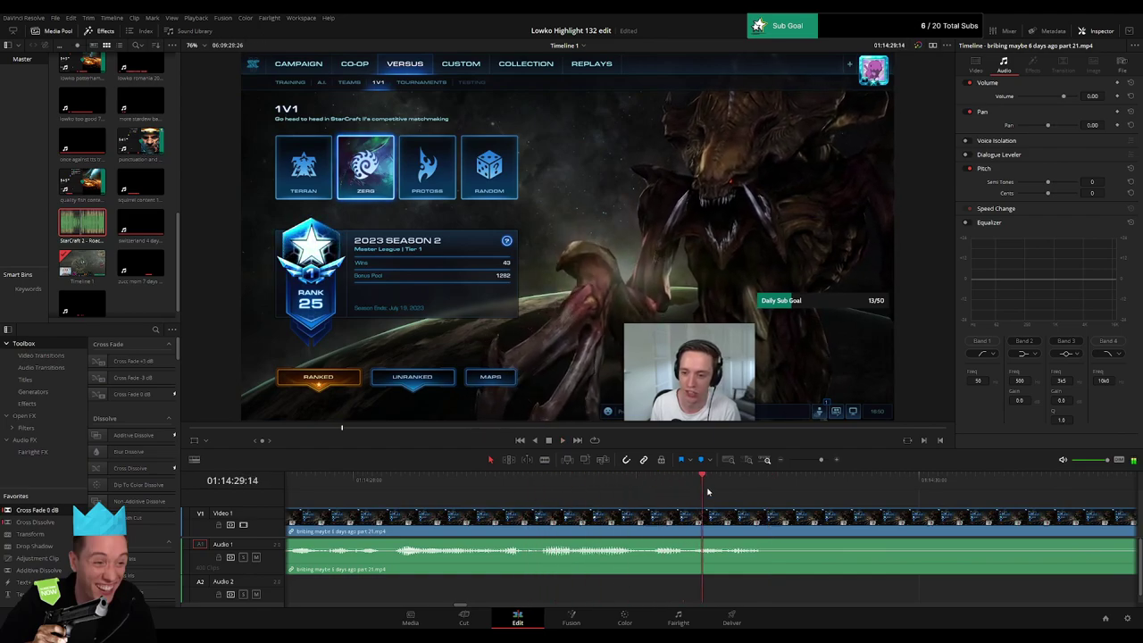
key("ctrl+b")
left_click_drag(794, 521, 798, 523)
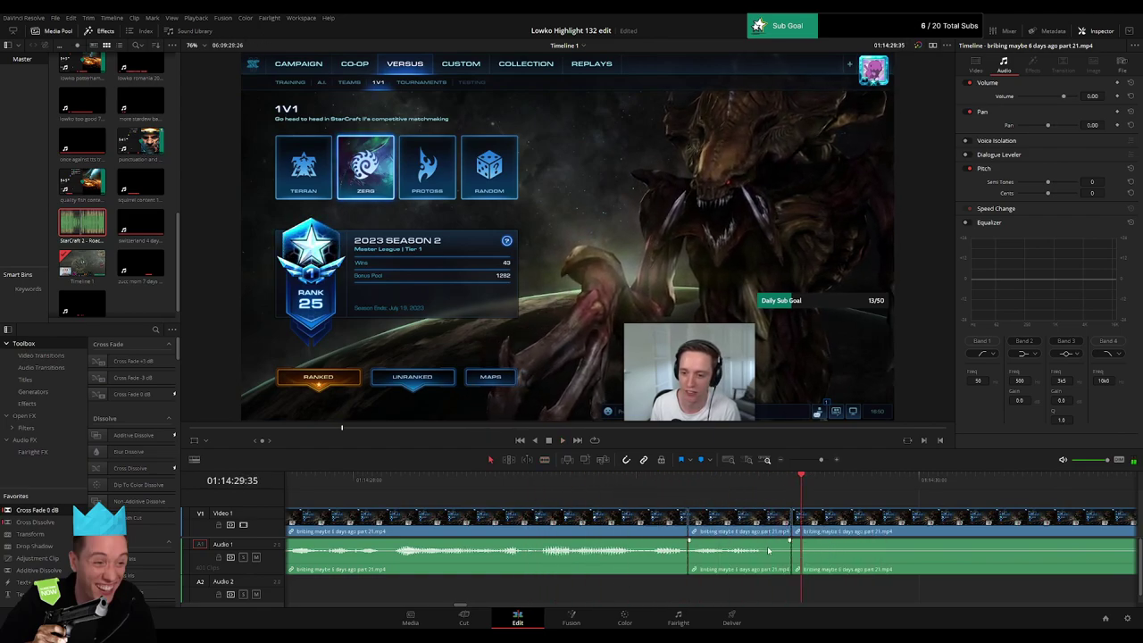
mouse_move(82, 143)
left_mouse_down()
mouse_move(652, 590)
mouse_move(674, 594)
left_mouse_up()
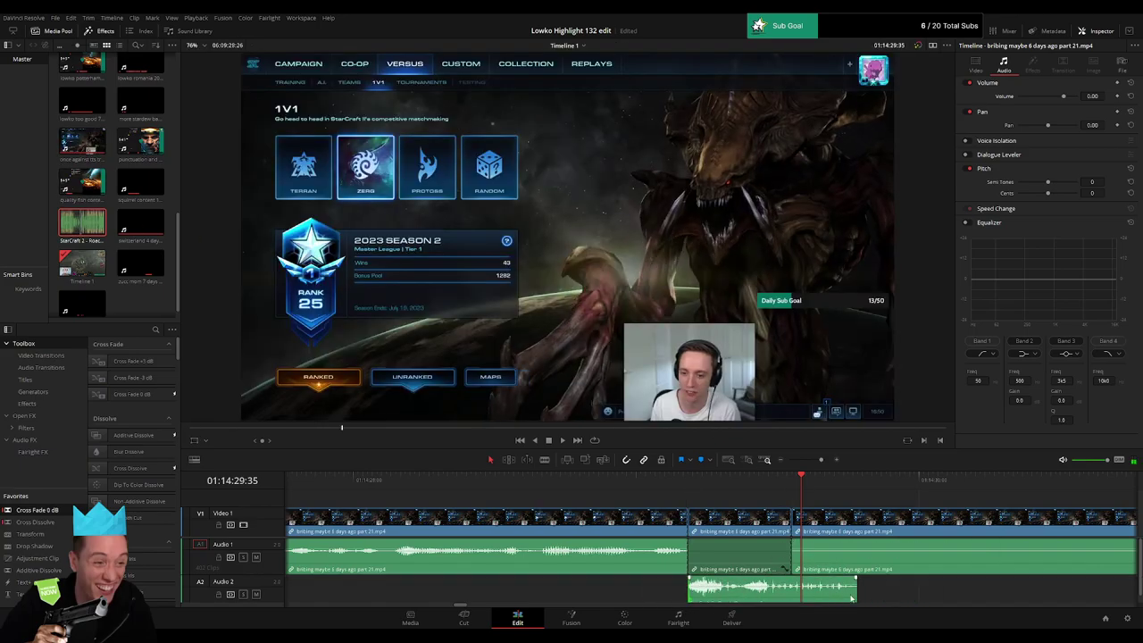
left_click_drag(853, 594, 790, 593)
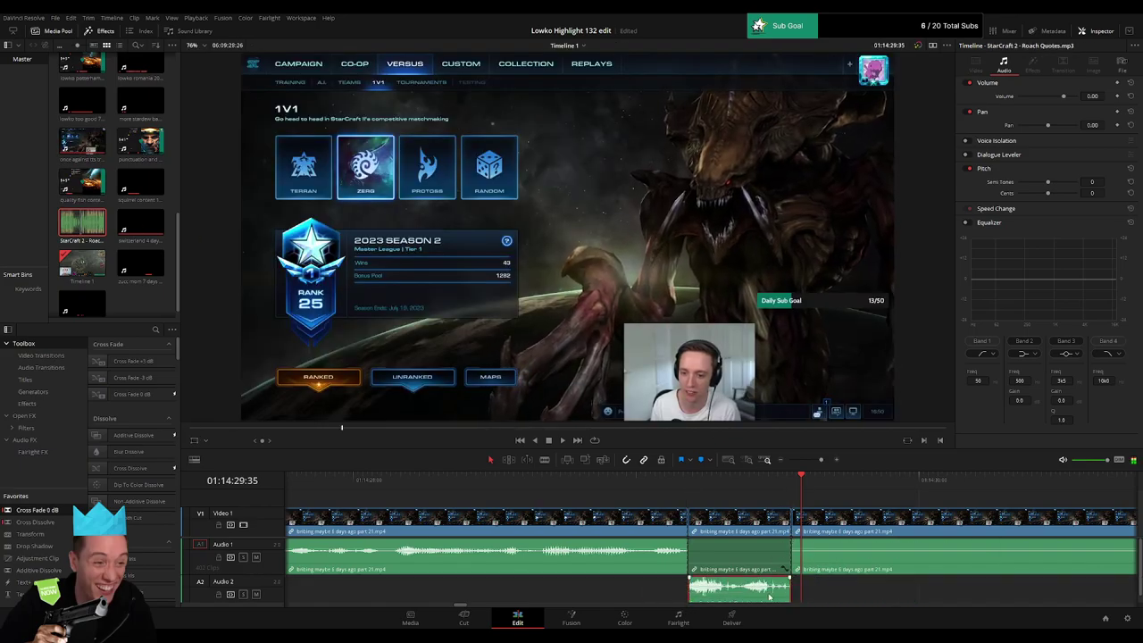
type("-23")
key("Return")
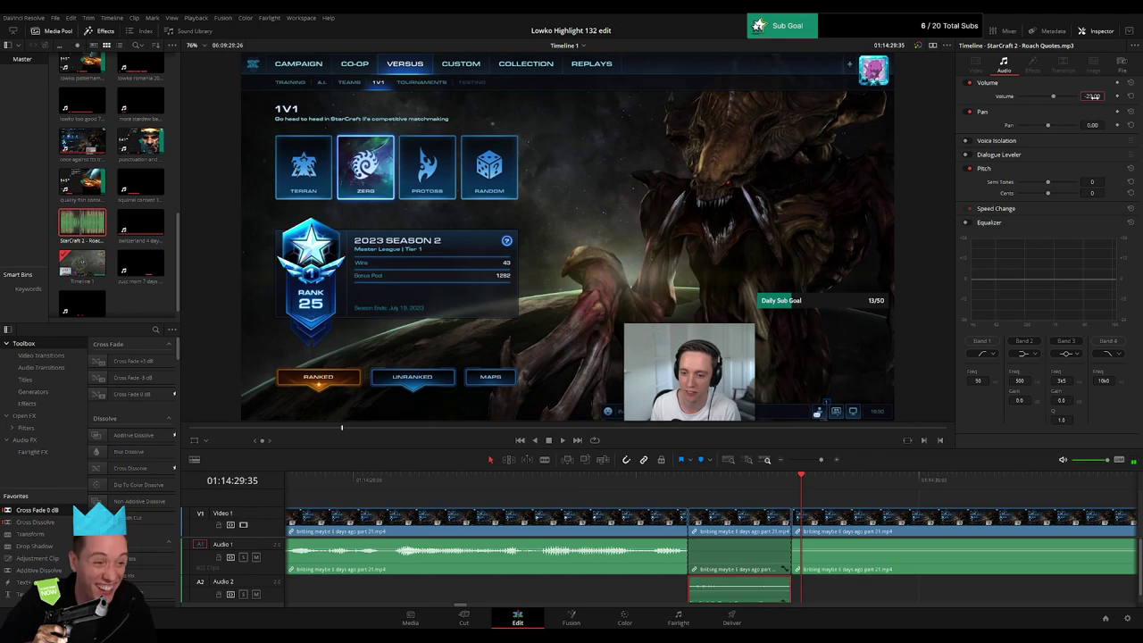
Step: Cut out a dull stretch of the part 21 clip and close the gap
scroll(813, 477, "down", 2)
left_click(741, 483)
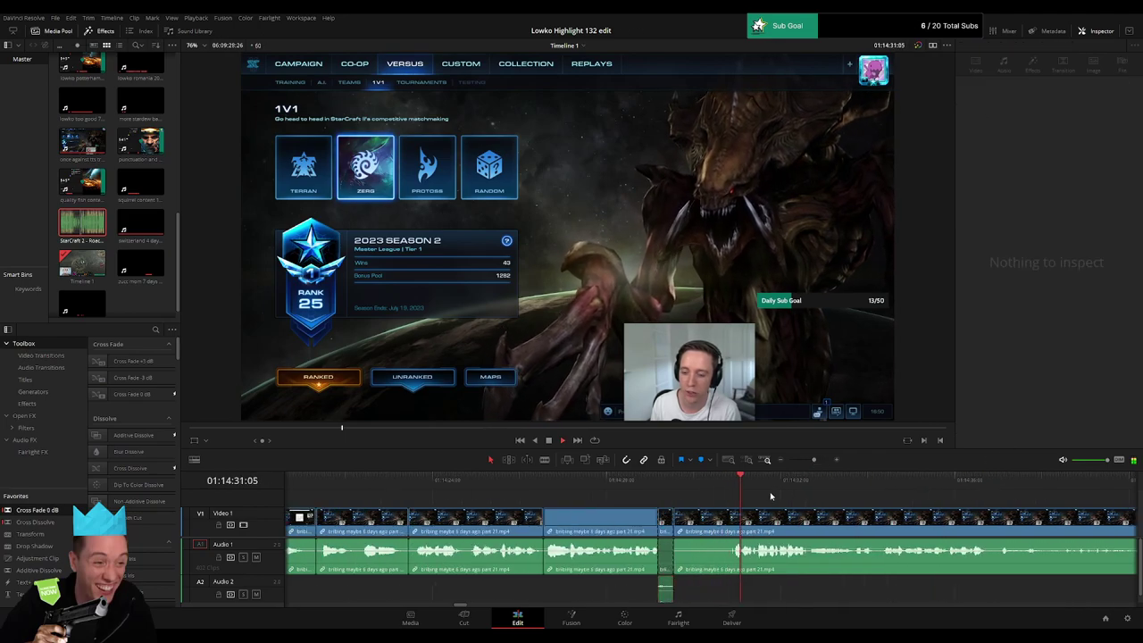
left_click(694, 524)
left_click(732, 524)
key("a")
left_click(714, 526)
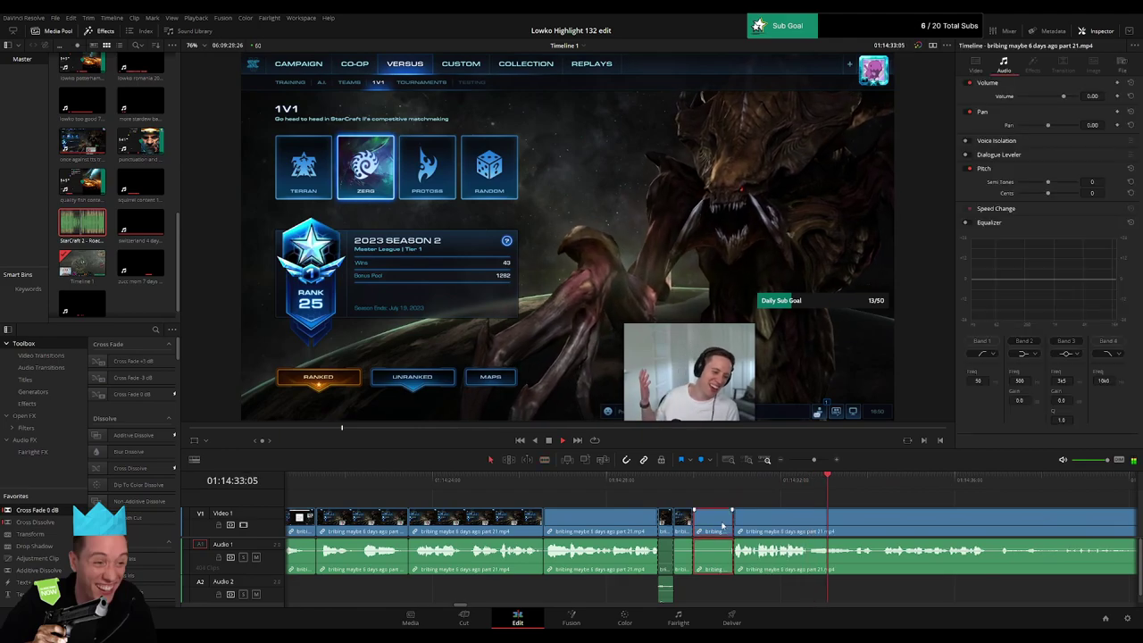
key("Delete")
Step: Remove a second dull stretch near 01:14:42, joining the remaining footage
scroll(814, 461, "up", 1)
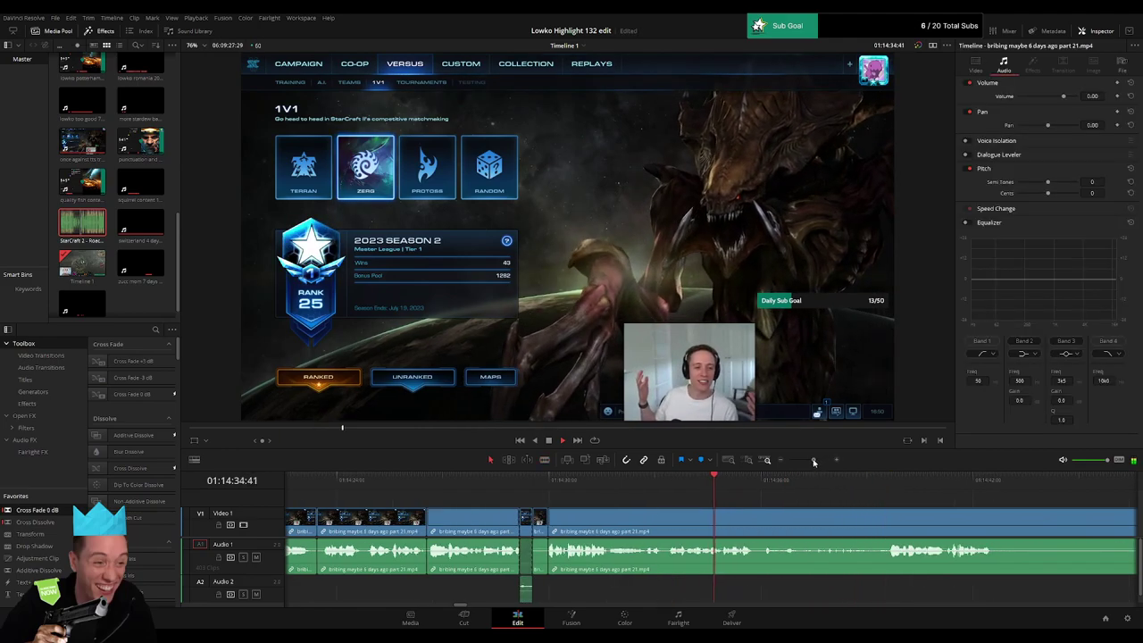
scroll(814, 462, "down", 1)
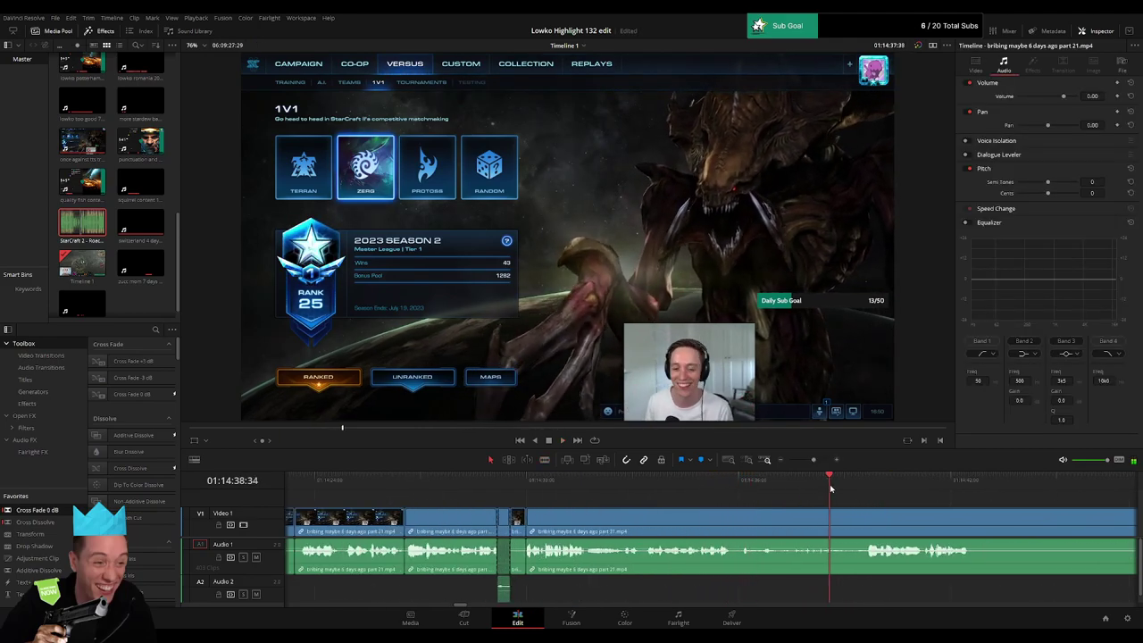
scroll(709, 502, "right", 3)
key("b")
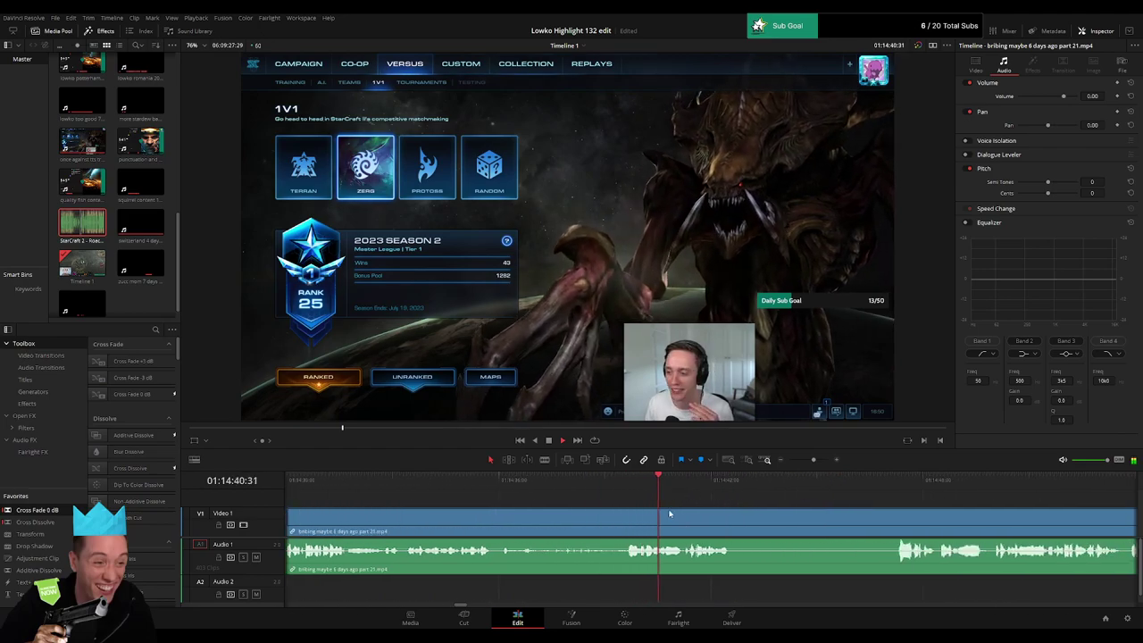
left_click(732, 526)
left_click(896, 526)
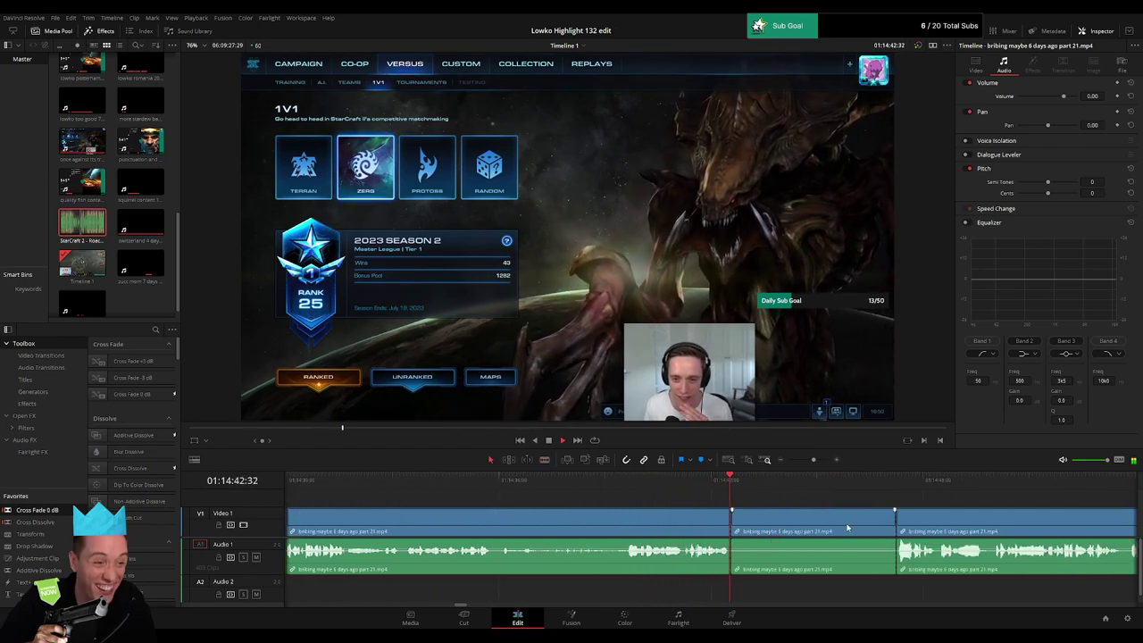
key("a")
left_click(871, 519)
key("Delete")
scroll(554, 499, "right", 4)
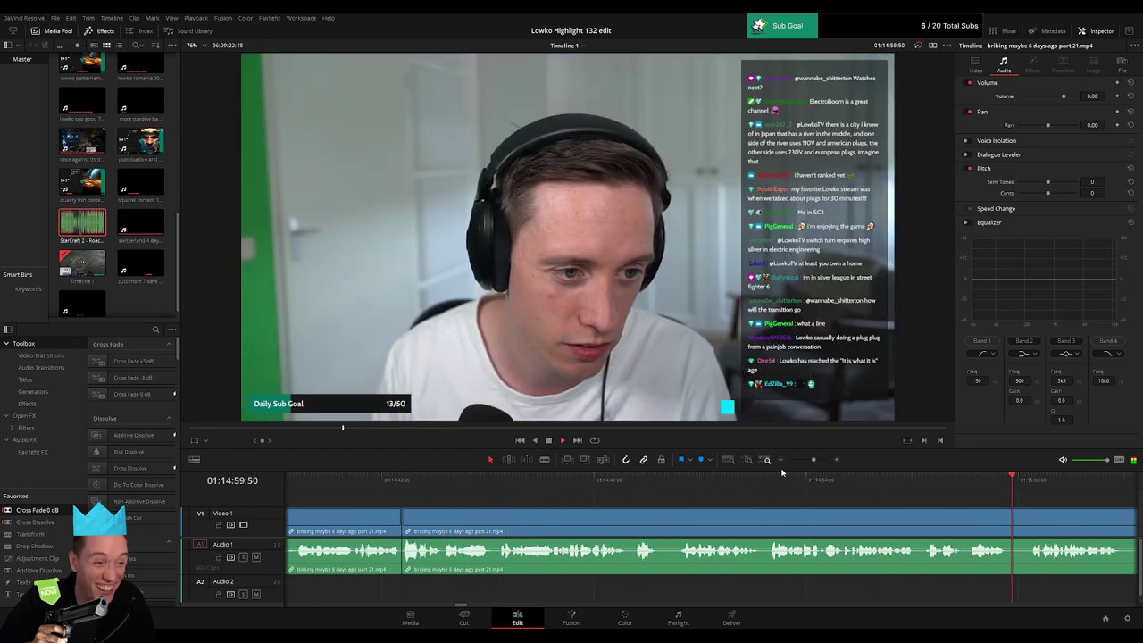
Step: Review and ripple-delete the remaining 'bribing maybe 6 days ago part 21' clip so 'dthethunter pog' part 22 follows
left_click_drag(813, 460, 796, 462)
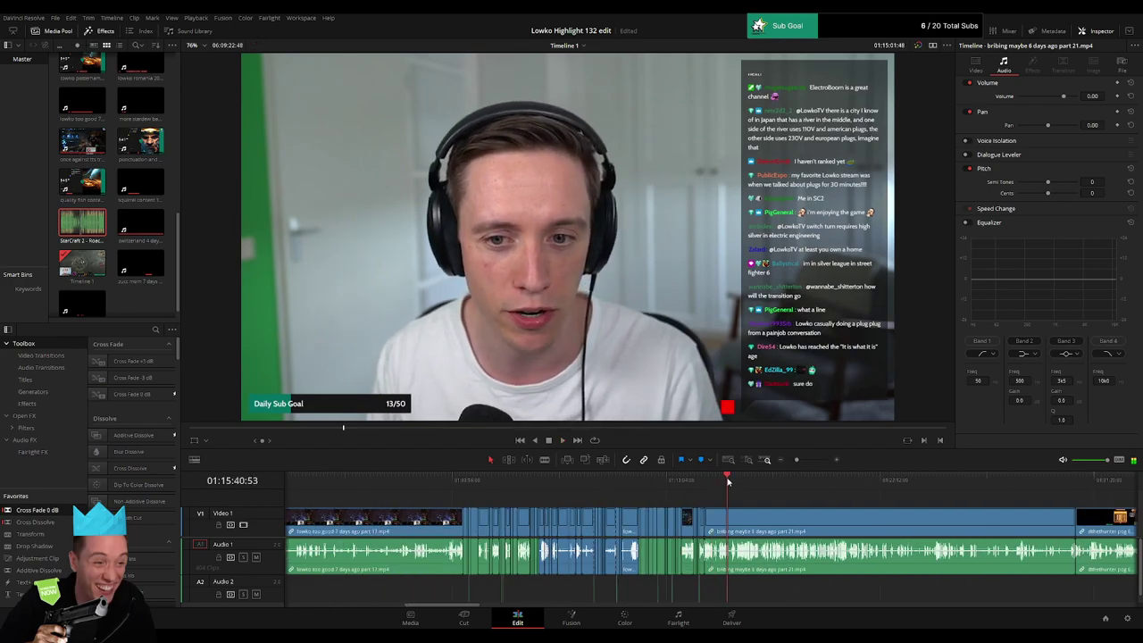
left_click_drag(731, 482, 754, 483)
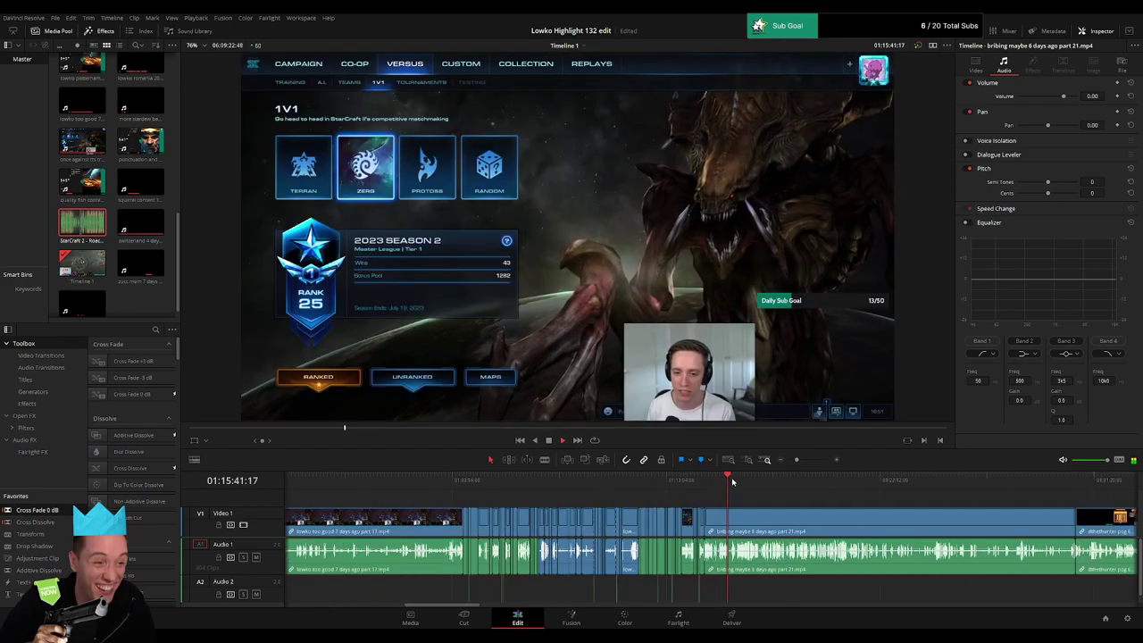
left_click(642, 482)
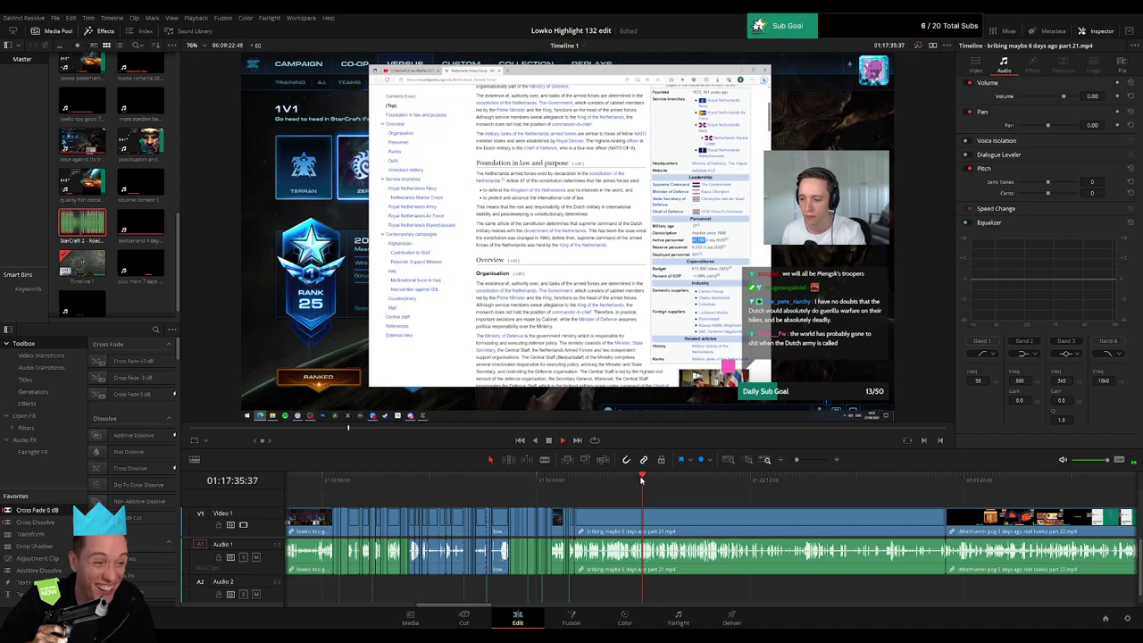
left_click_drag(645, 481, 713, 478)
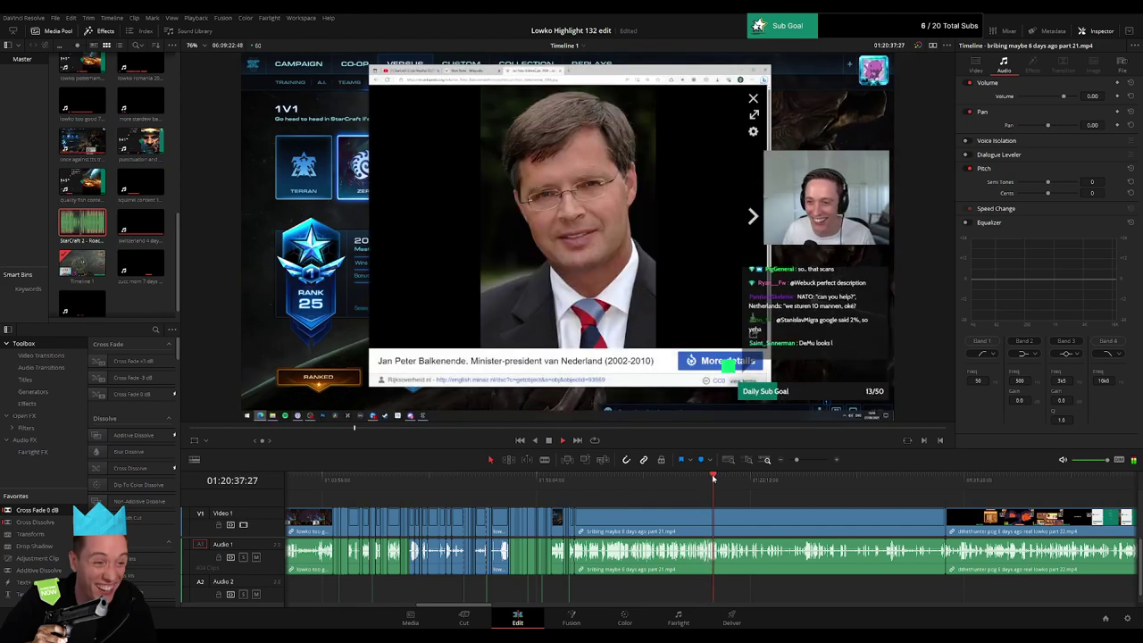
left_click_drag(796, 460, 798, 462)
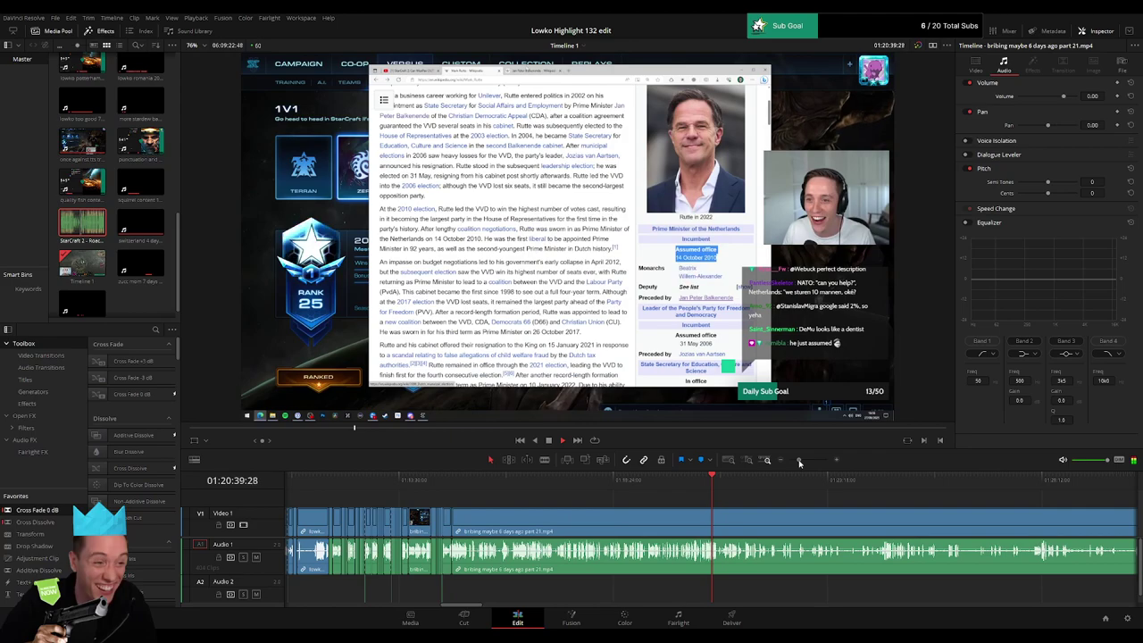
mouse_move(720, 488)
left_mouse_down()
mouse_move(826, 486)
mouse_move(908, 528)
left_mouse_up()
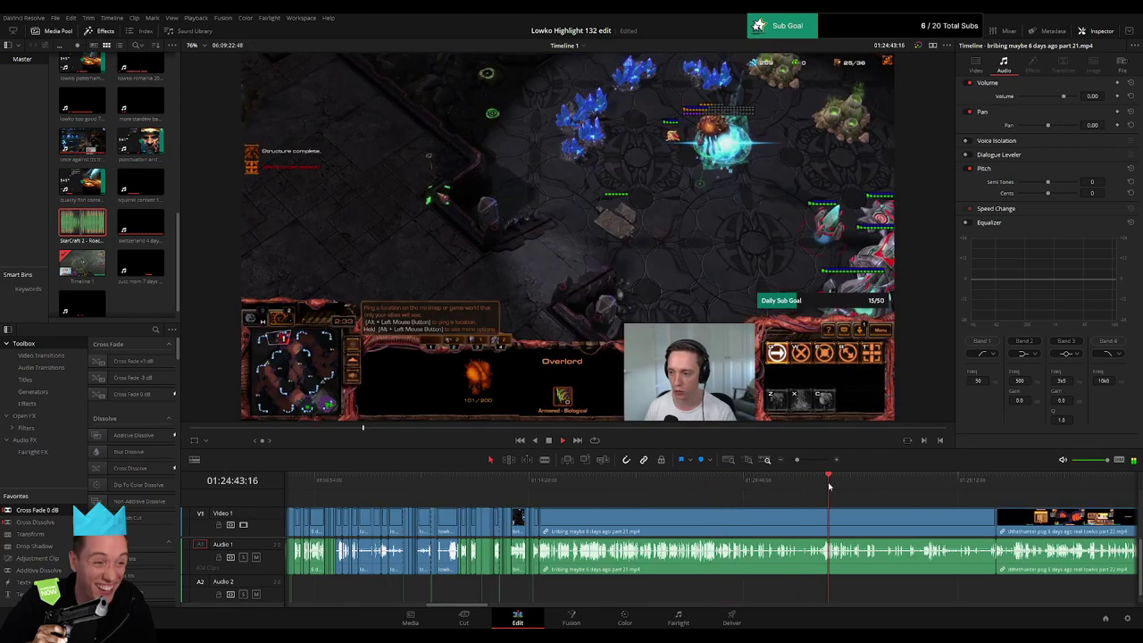
left_click(908, 528)
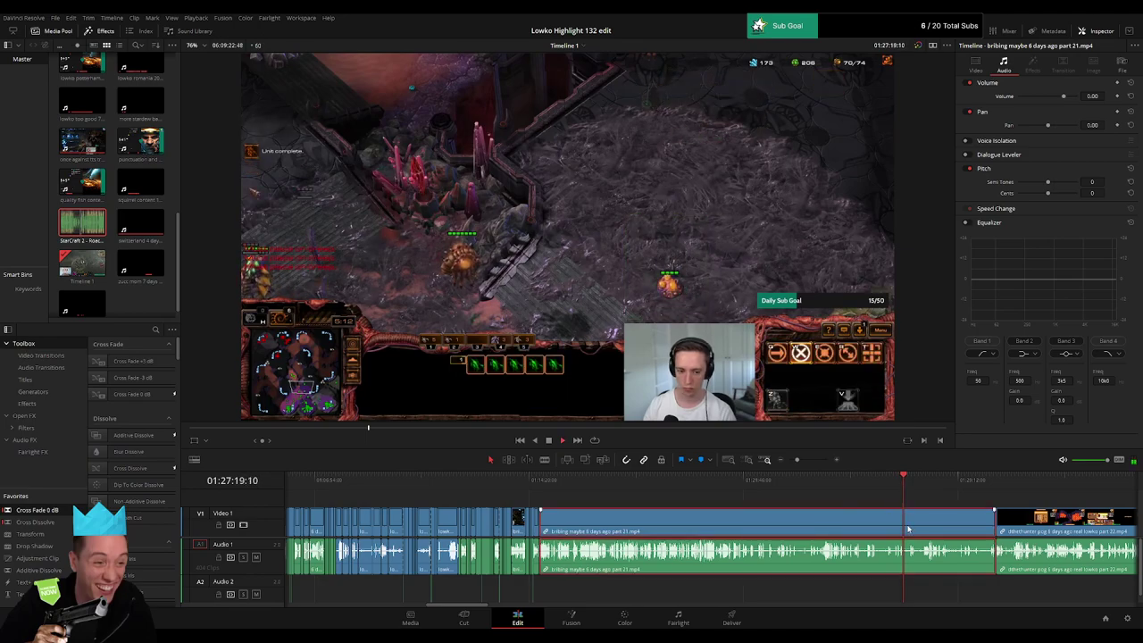
key("Delete")
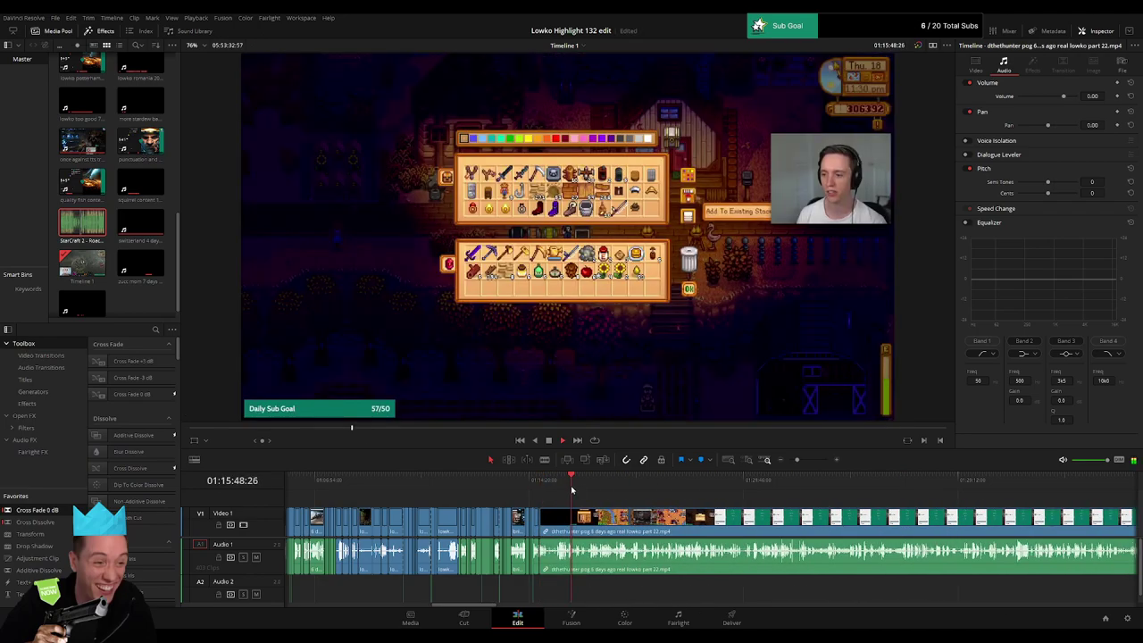
Step: Scrub to 01:27:13 and remove part 22's dull opening Stardew stretch, closing the gap
left_click_drag(565, 497, 712, 487)
left_click_drag(612, 498, 500, 486)
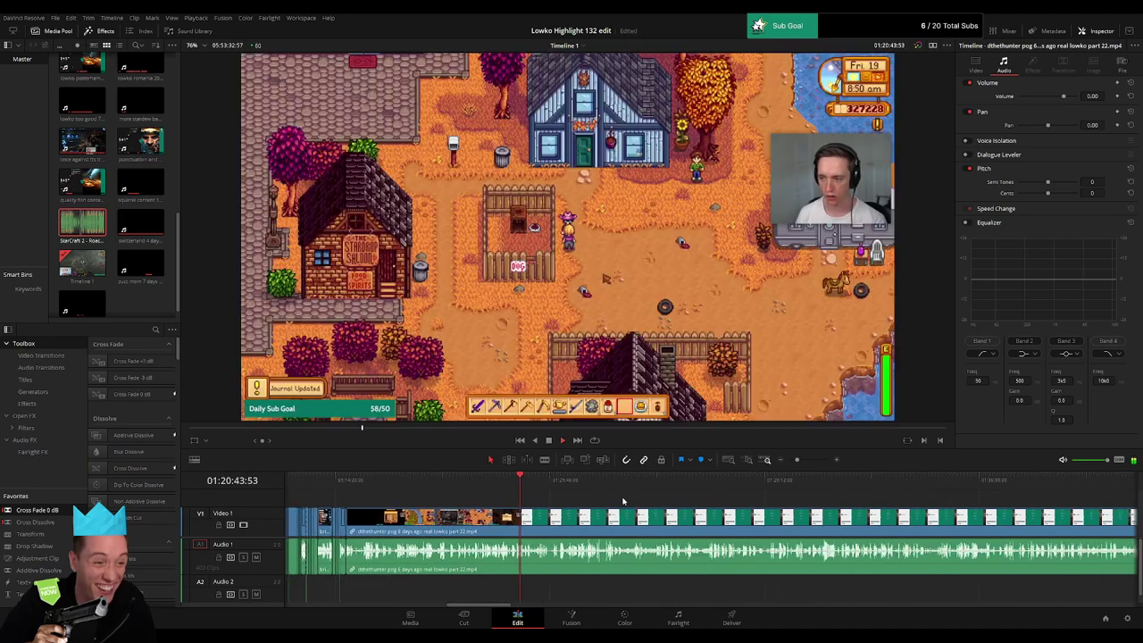
key("space")
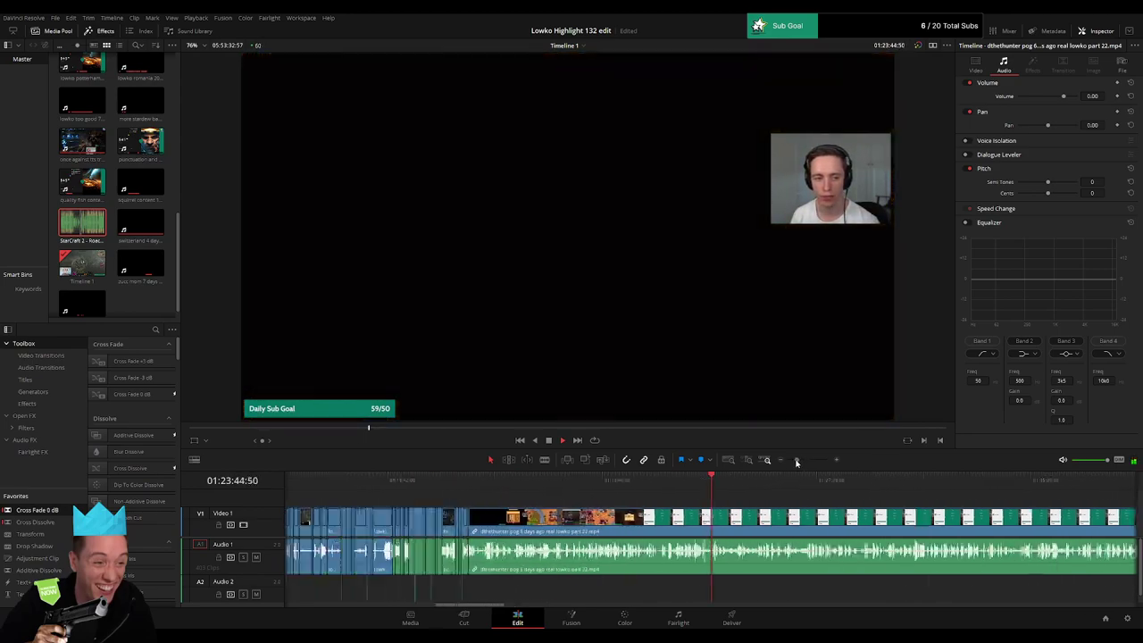
left_click_drag(797, 462, 790, 462)
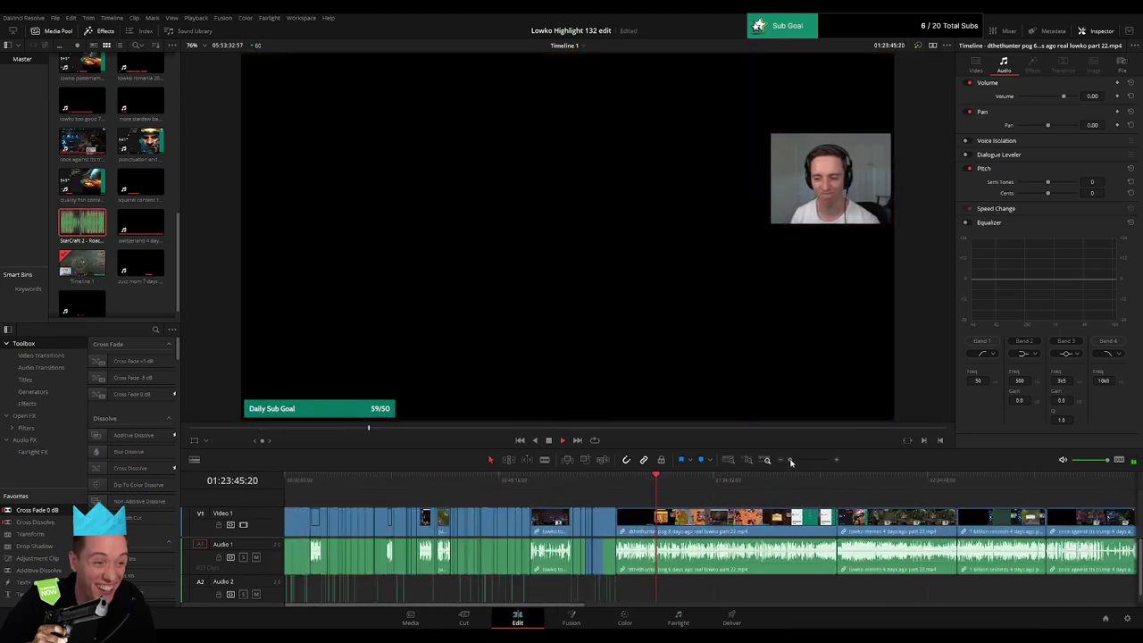
left_click_drag(658, 497, 775, 498)
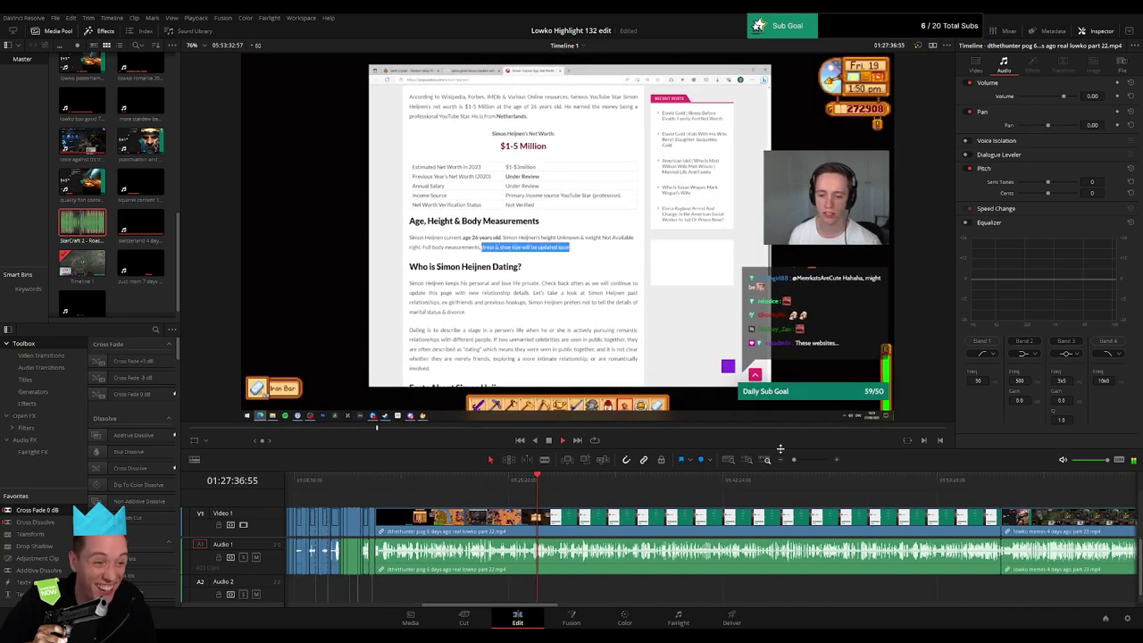
left_click(598, 483)
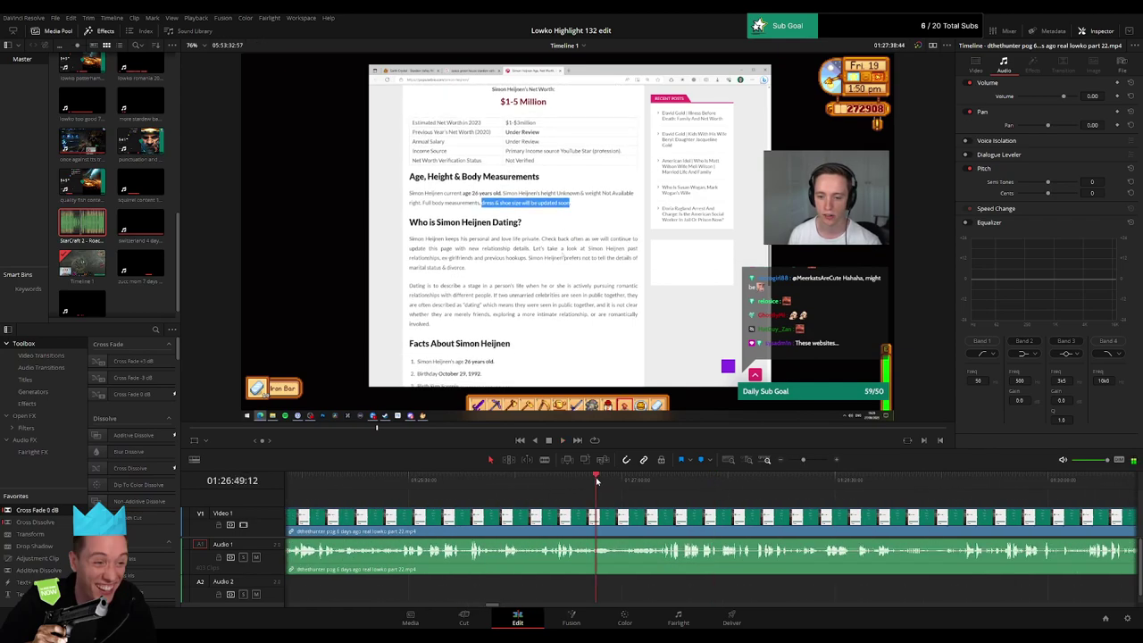
left_click_drag(597, 483, 663, 481)
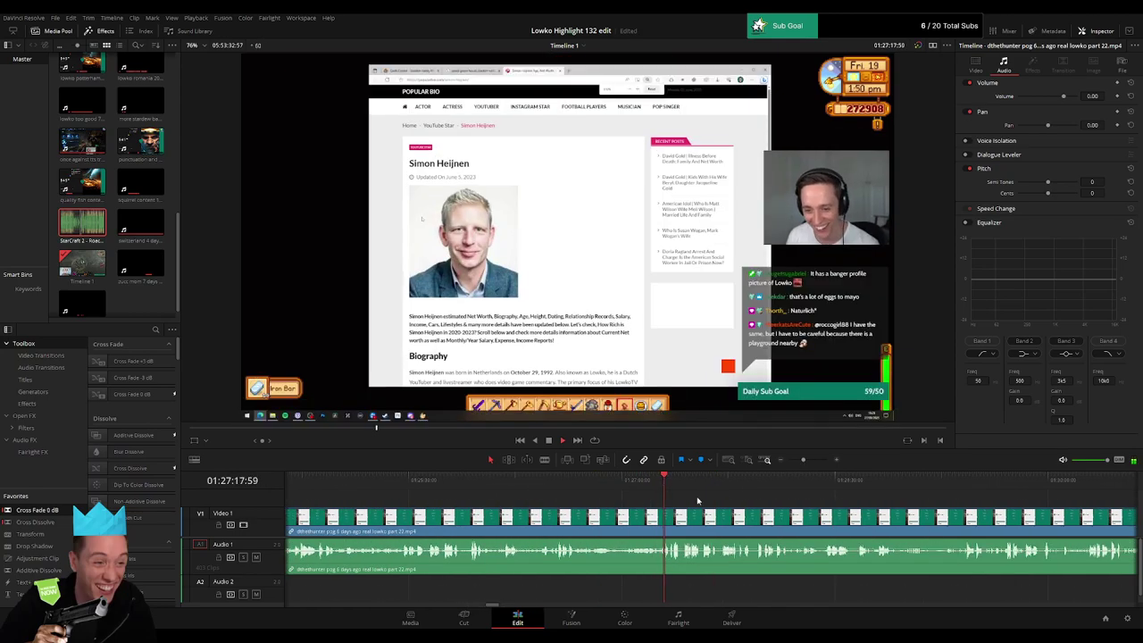
left_click(611, 482)
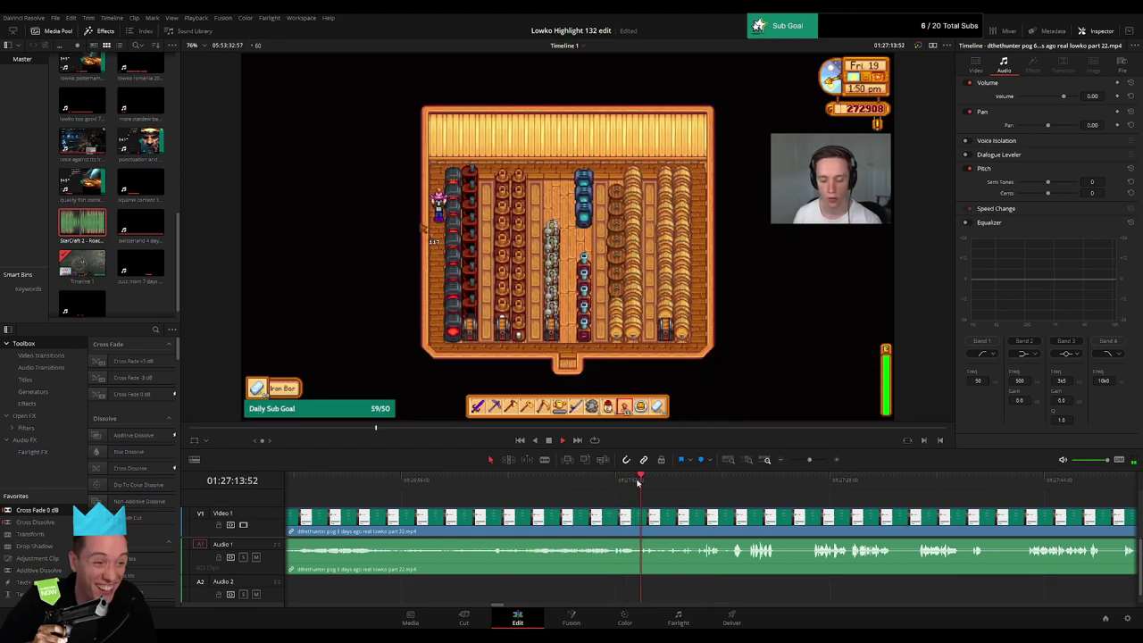
left_click(637, 483)
key("ctrl+z")
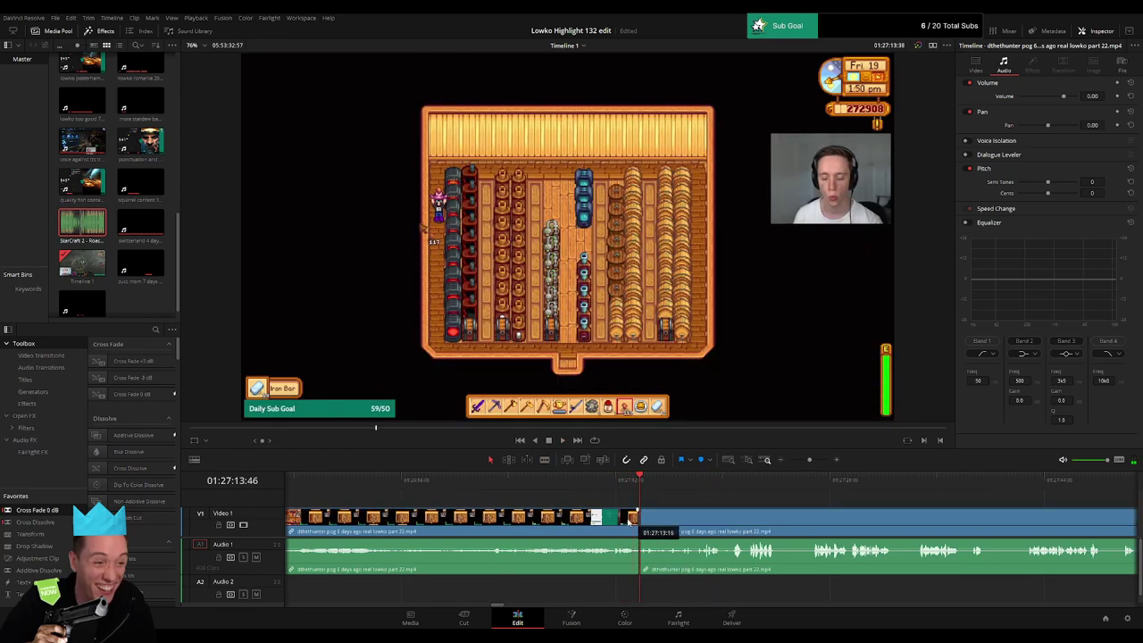
key("ctrl+z")
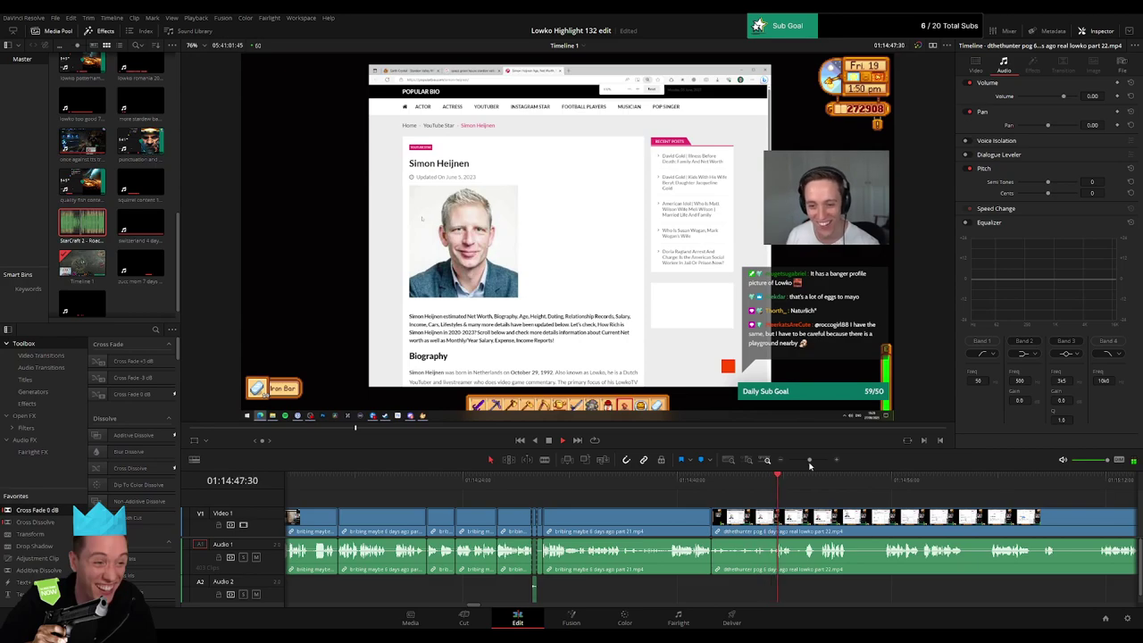
Step: Move the short sound clip near 01:14:46 down onto Audio 2 and play it back
left_click_drag(810, 465, 812, 465)
left_click(693, 490)
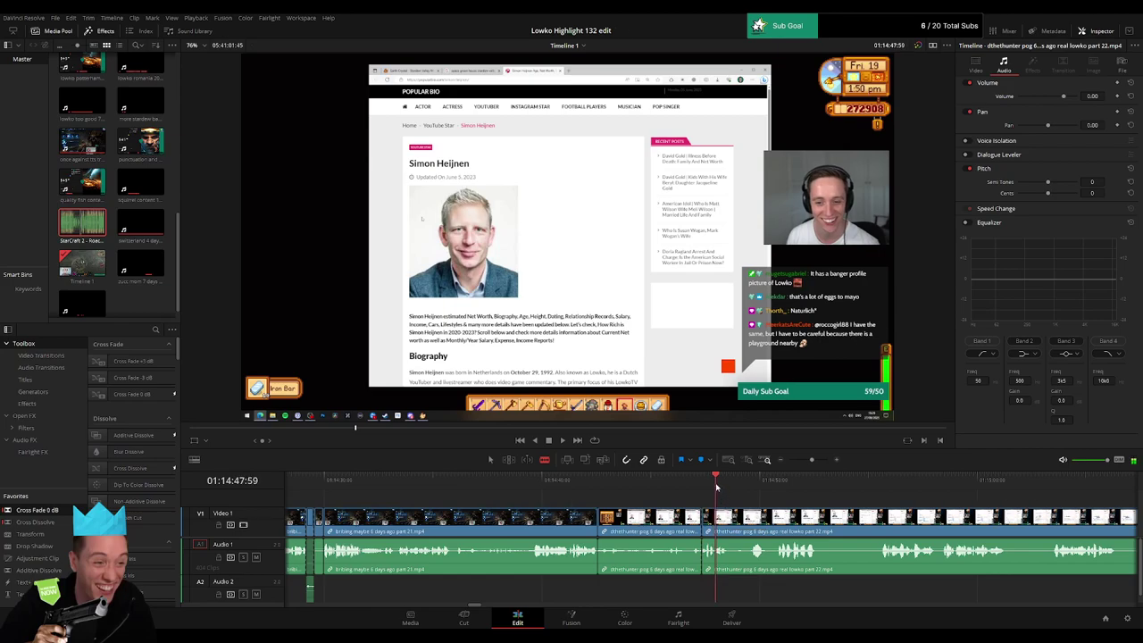
left_click(713, 546)
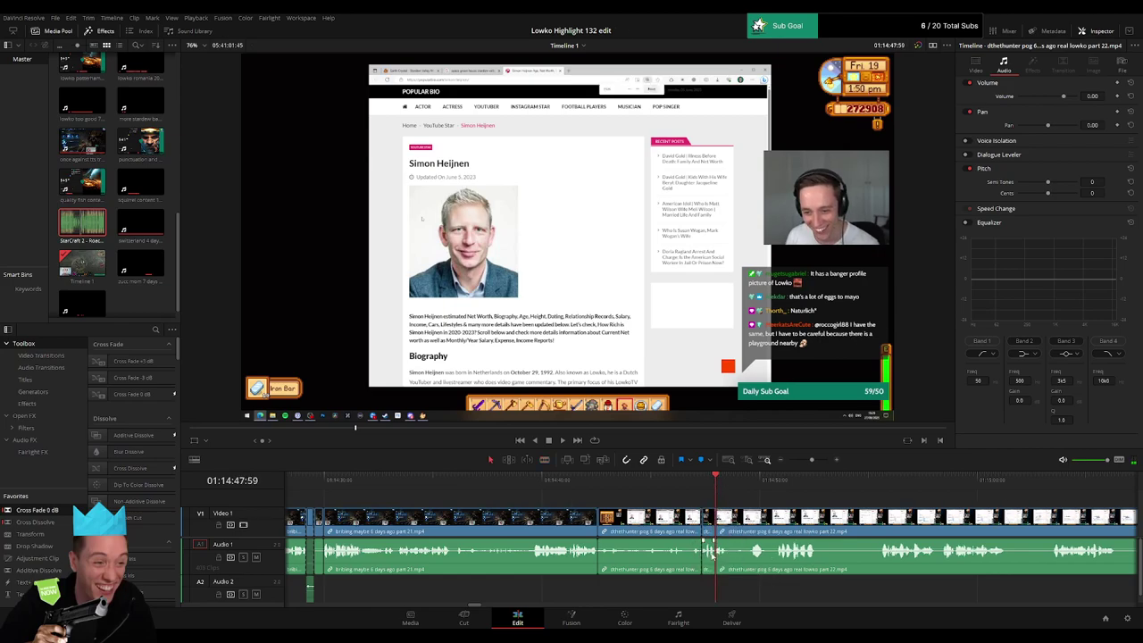
key("ctrl+equal")
left_click(695, 560)
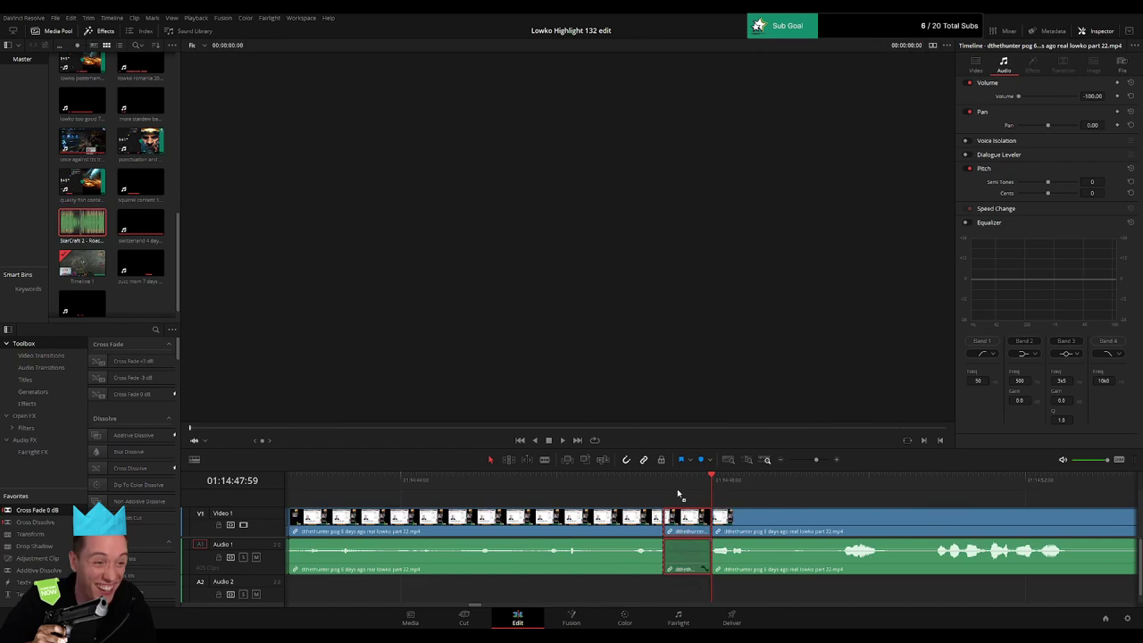
left_click_drag(690, 574, 667, 600)
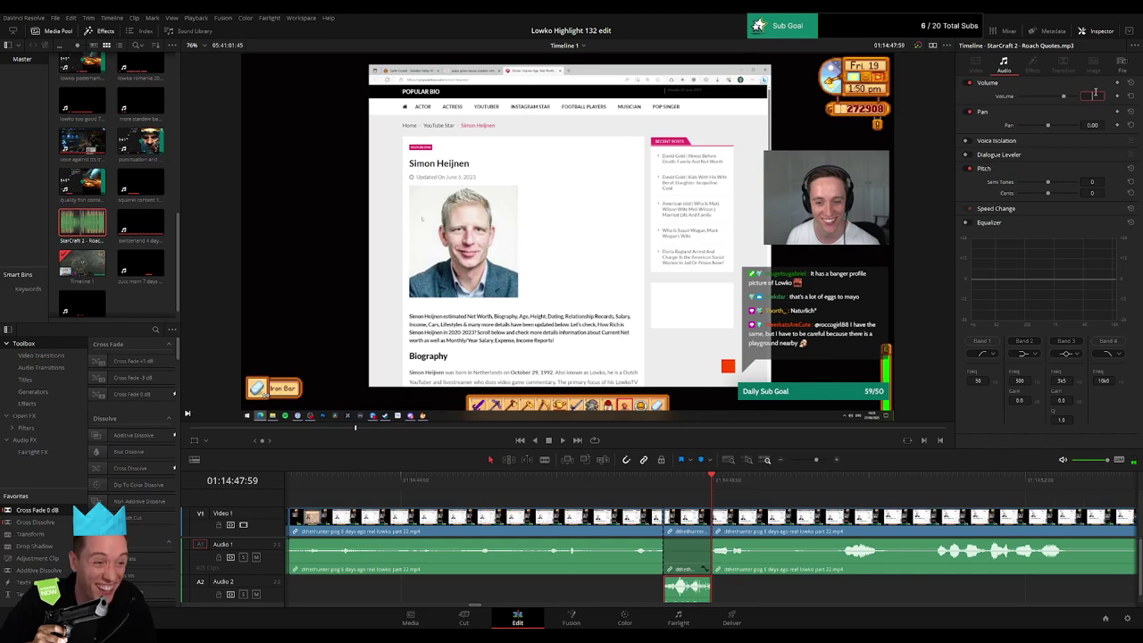
key("space")
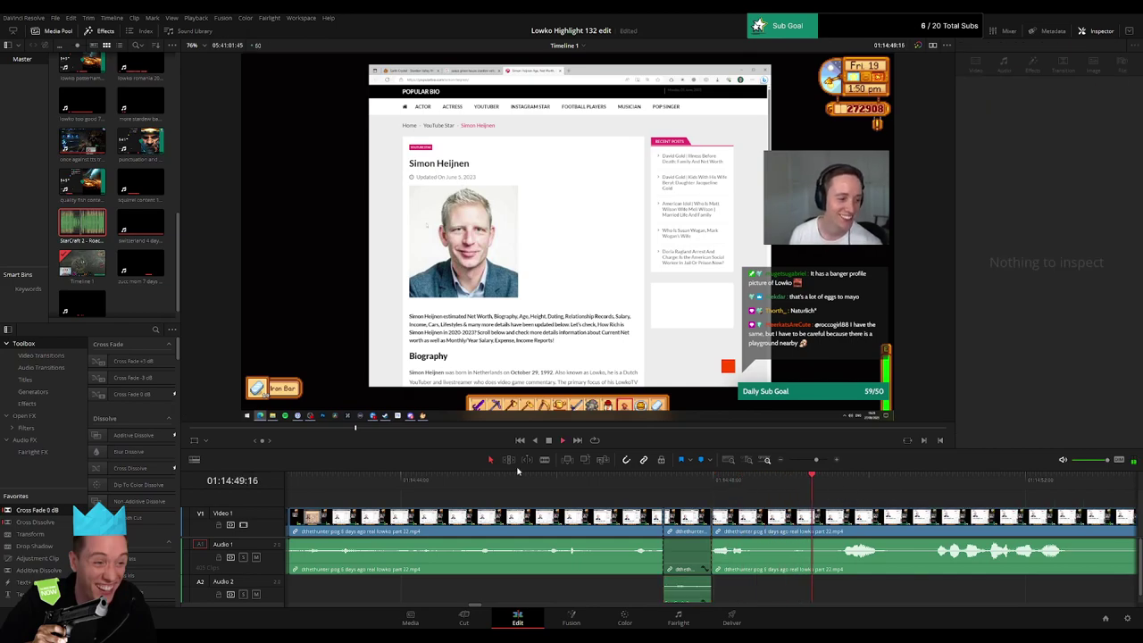
left_click(97, 278)
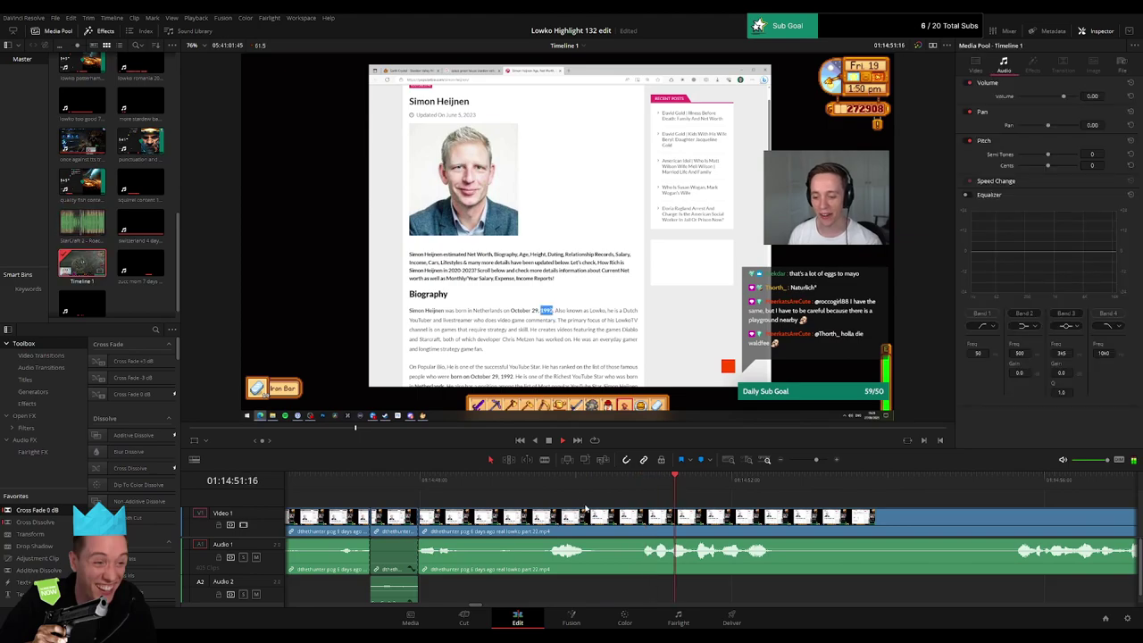
Step: Split off a stream section, silence its audio, and place a Roach quote on A2 beneath it
left_click(540, 480)
key("ctrl+b")
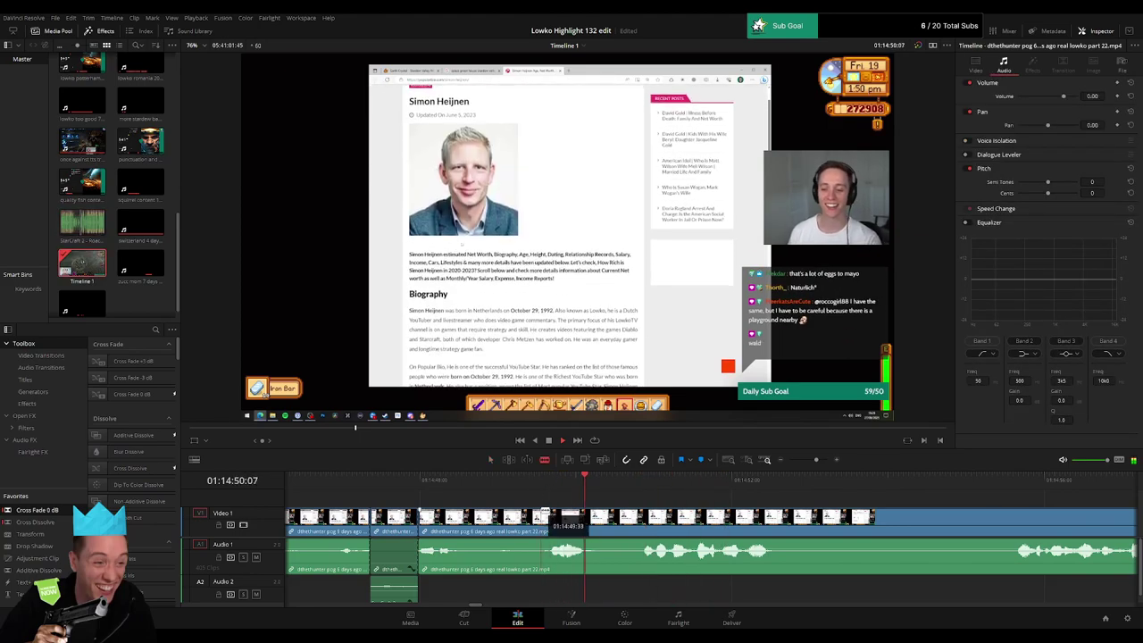
left_click(597, 516)
key("a")
left_click_drag(571, 552, 576, 585)
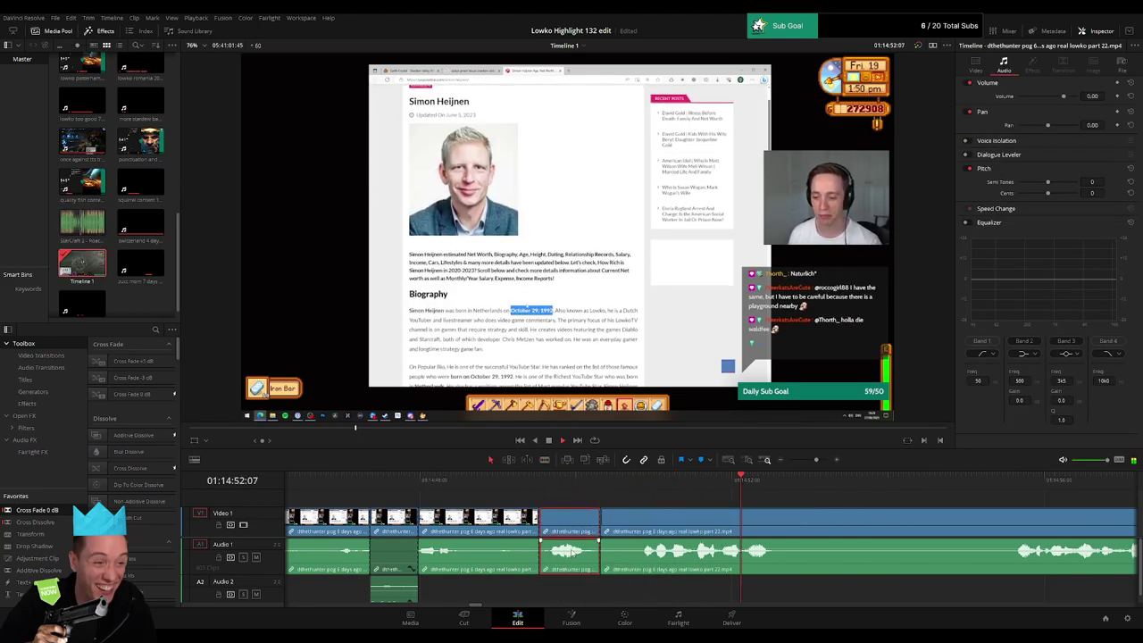
left_click(100, 229)
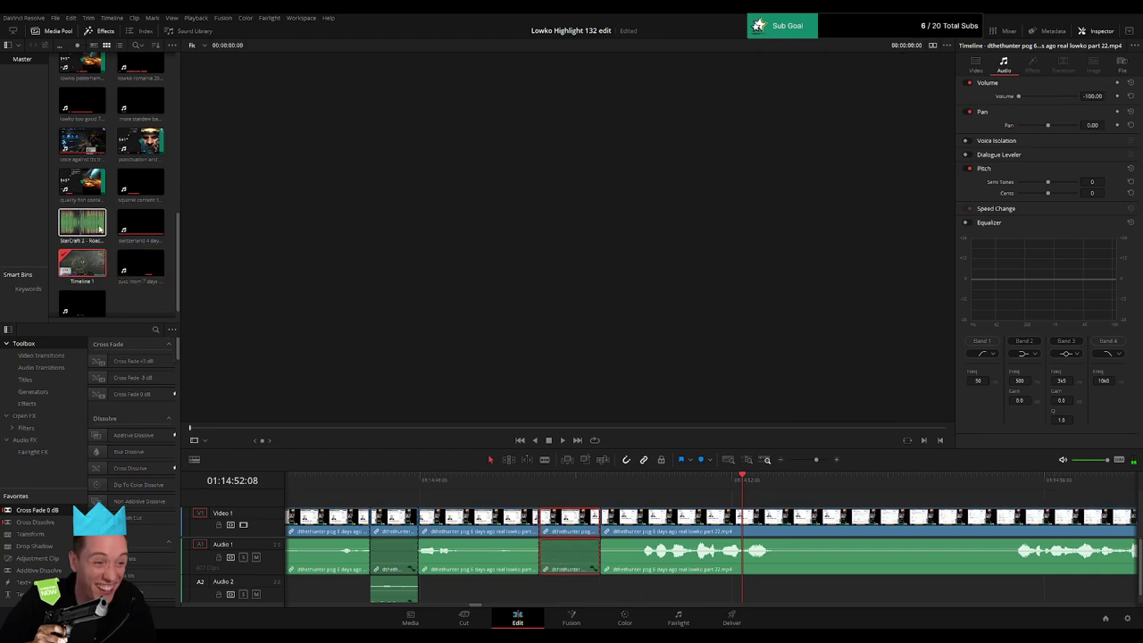
left_click_drag(542, 597, 545, 597)
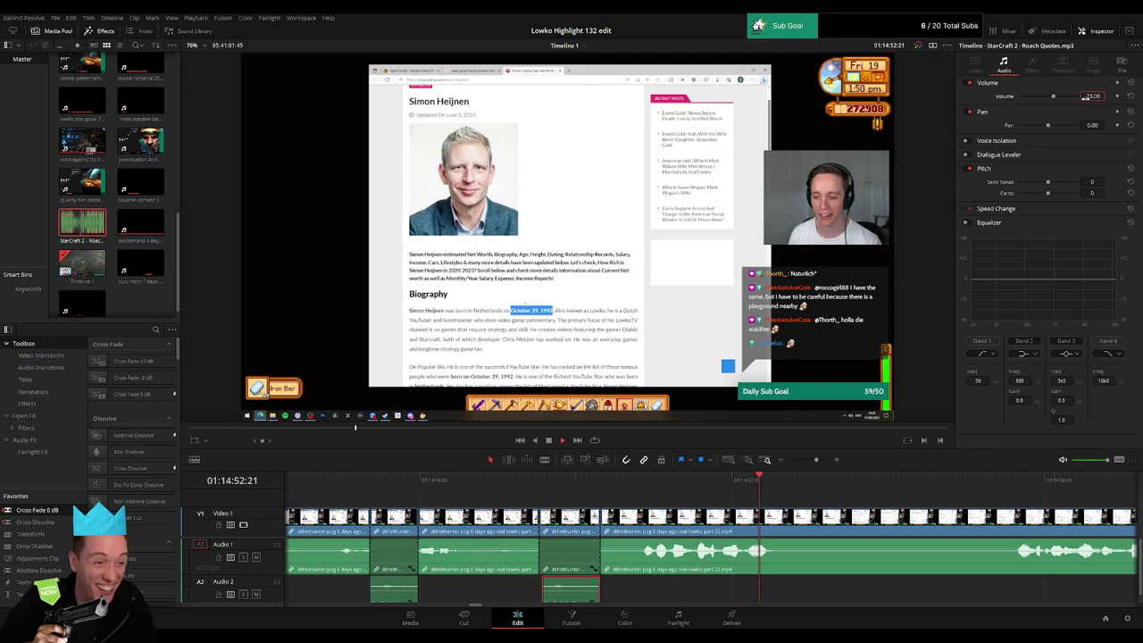
left_click(719, 483)
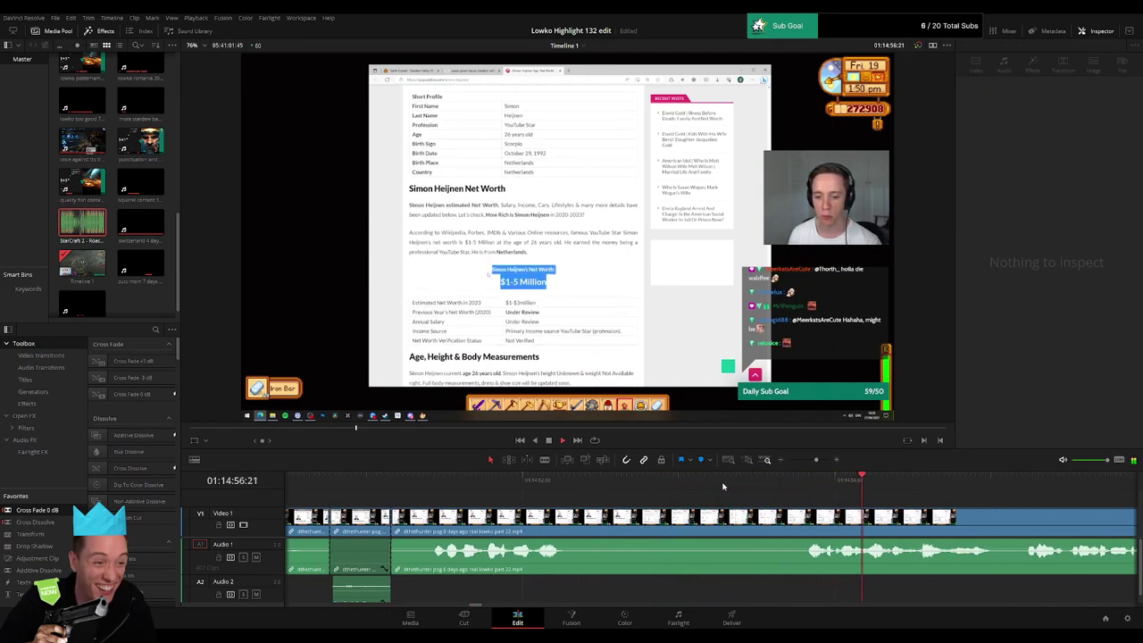
Step: Cut out the short dull section after 01:15:11 and close the gap
left_click_drag(815, 460, 810, 460)
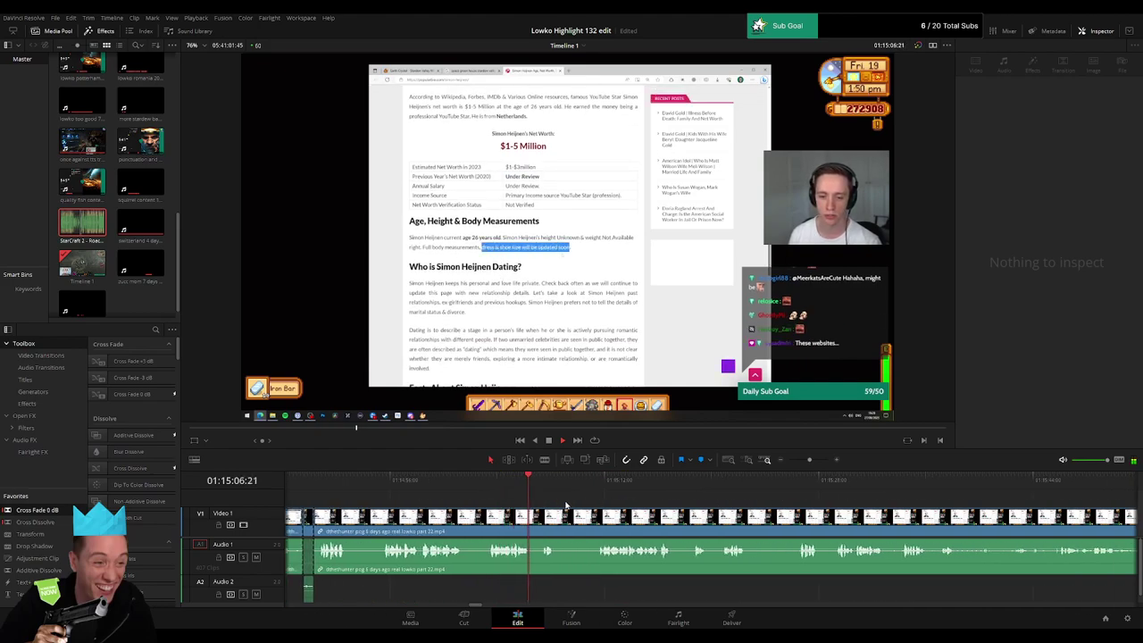
scroll(566, 505, "up", 2)
left_click_drag(513, 485, 516, 485)
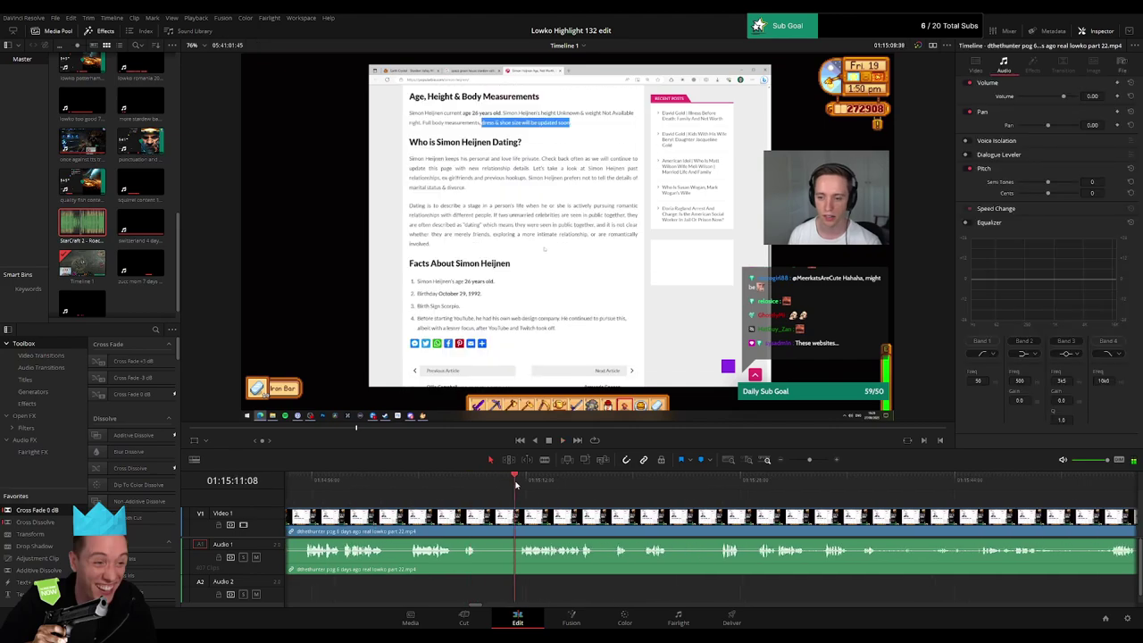
key("space")
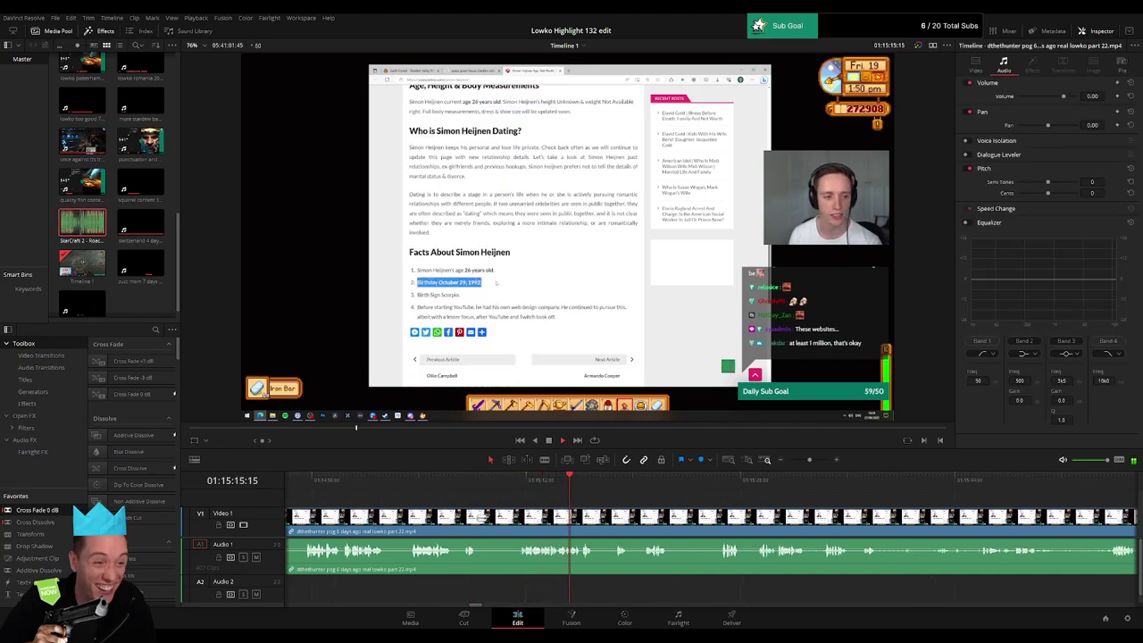
key("b")
left_click(482, 518)
left_click(522, 516)
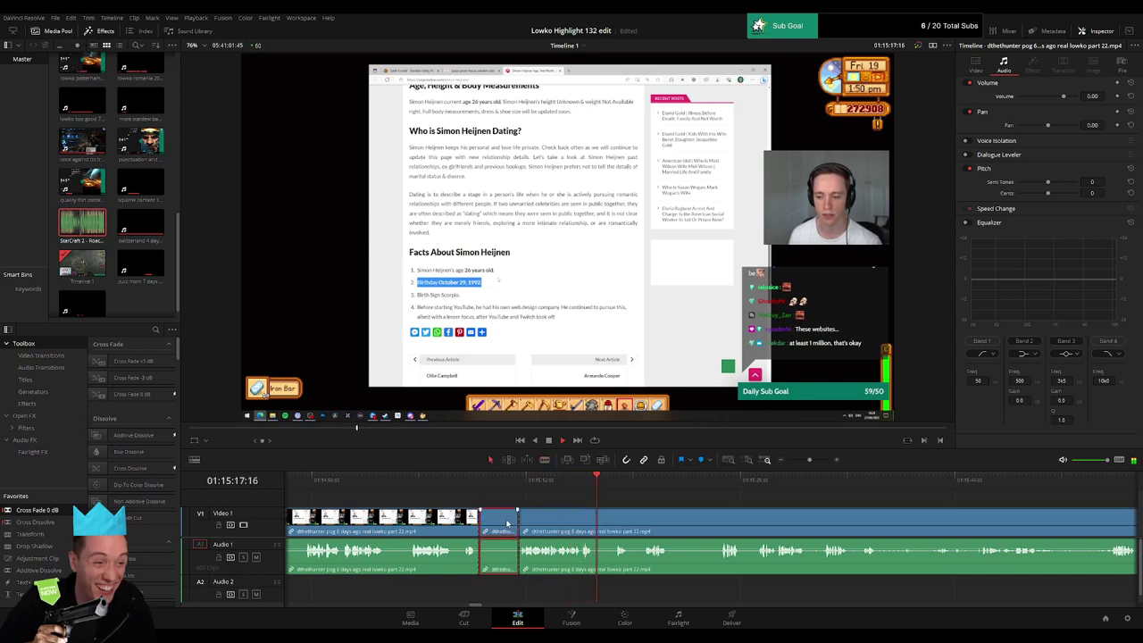
key("Delete")
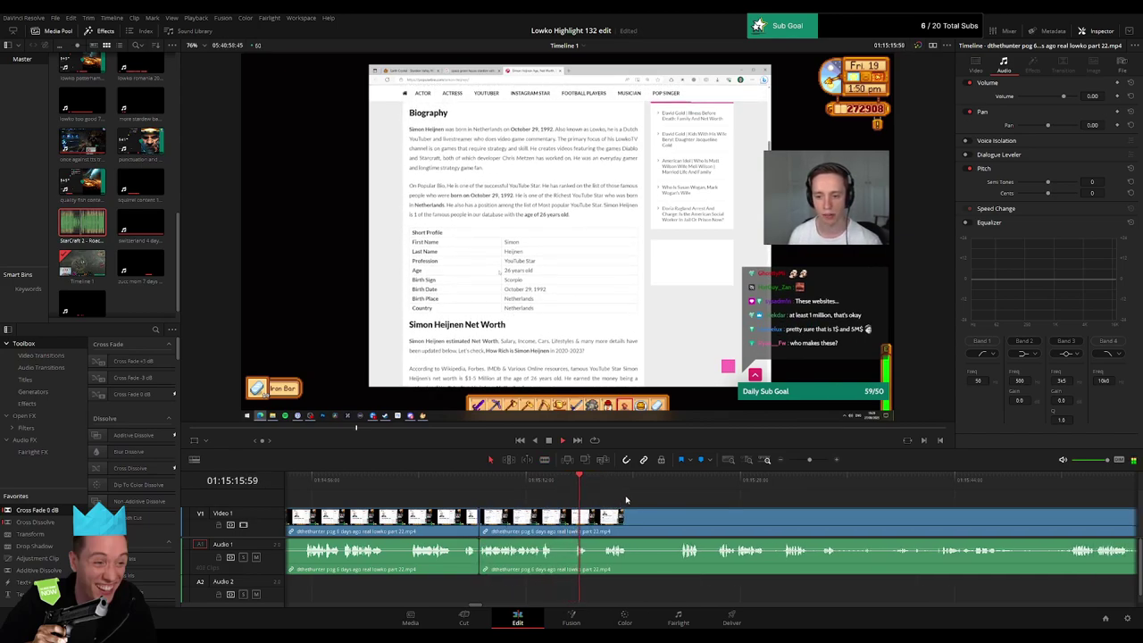
Step: Review the later footage and stop playback
scroll(486, 489, "right", 3)
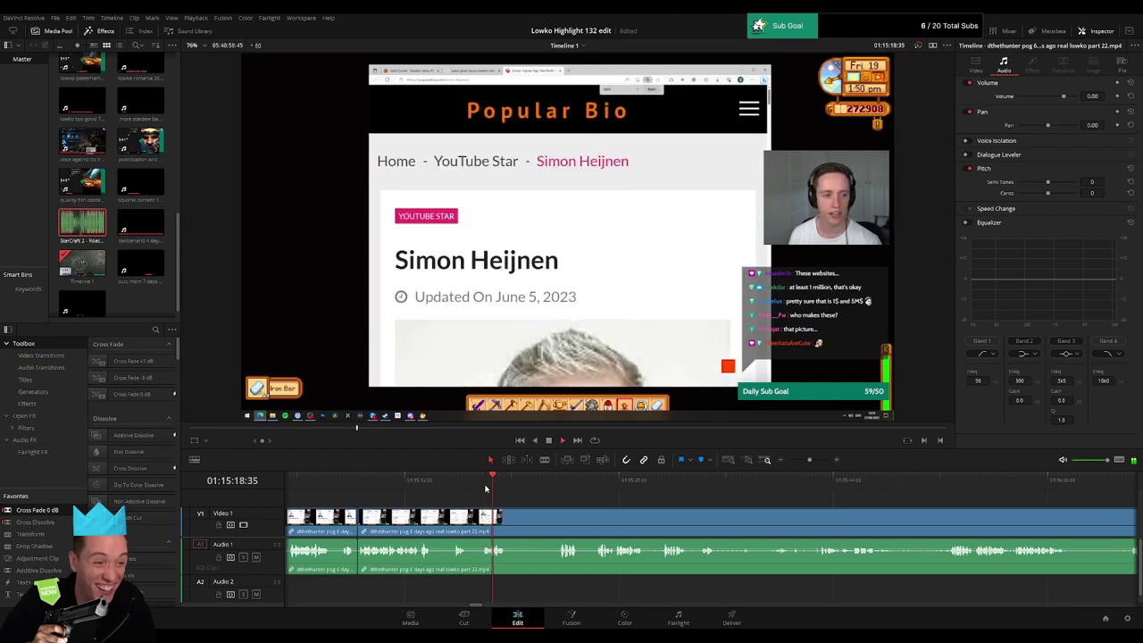
left_click(546, 489)
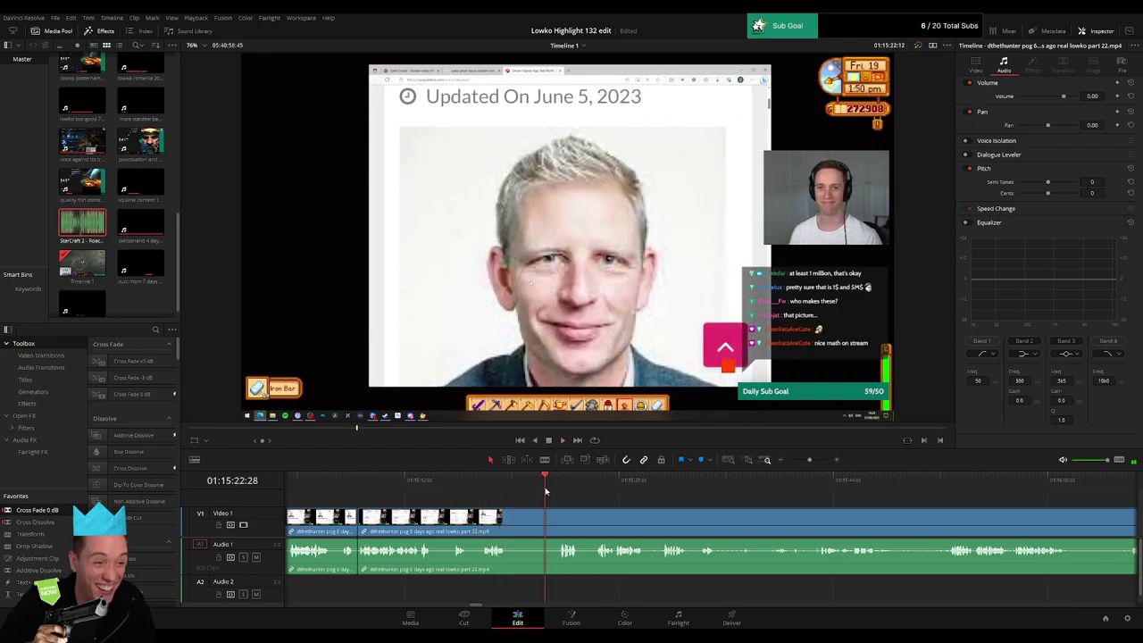
scroll(517, 507, "right", 3)
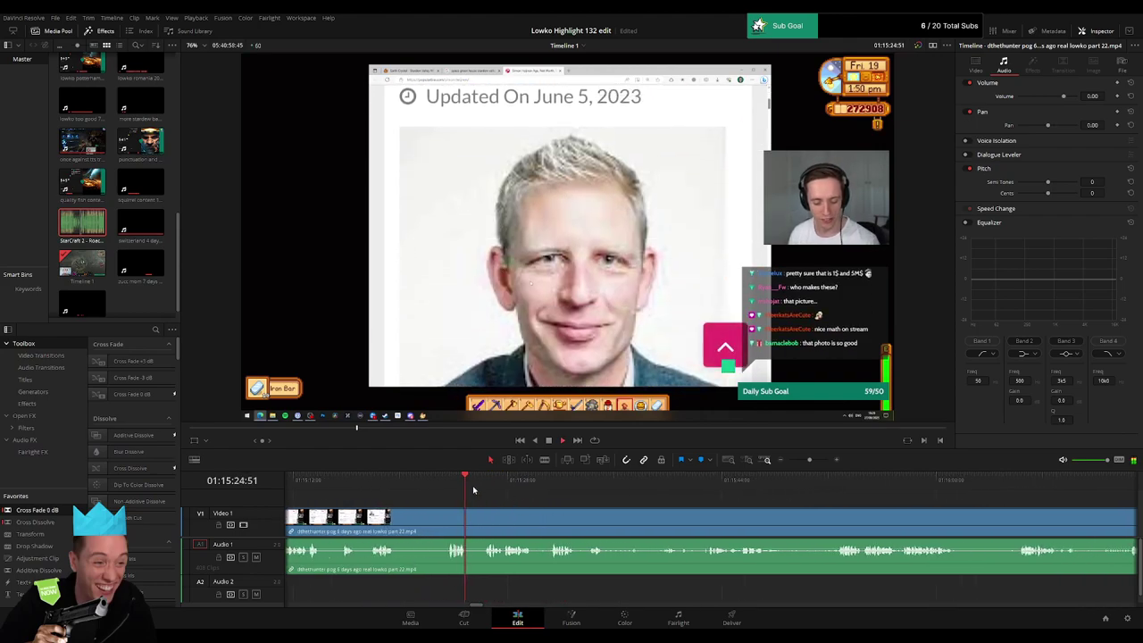
key("b")
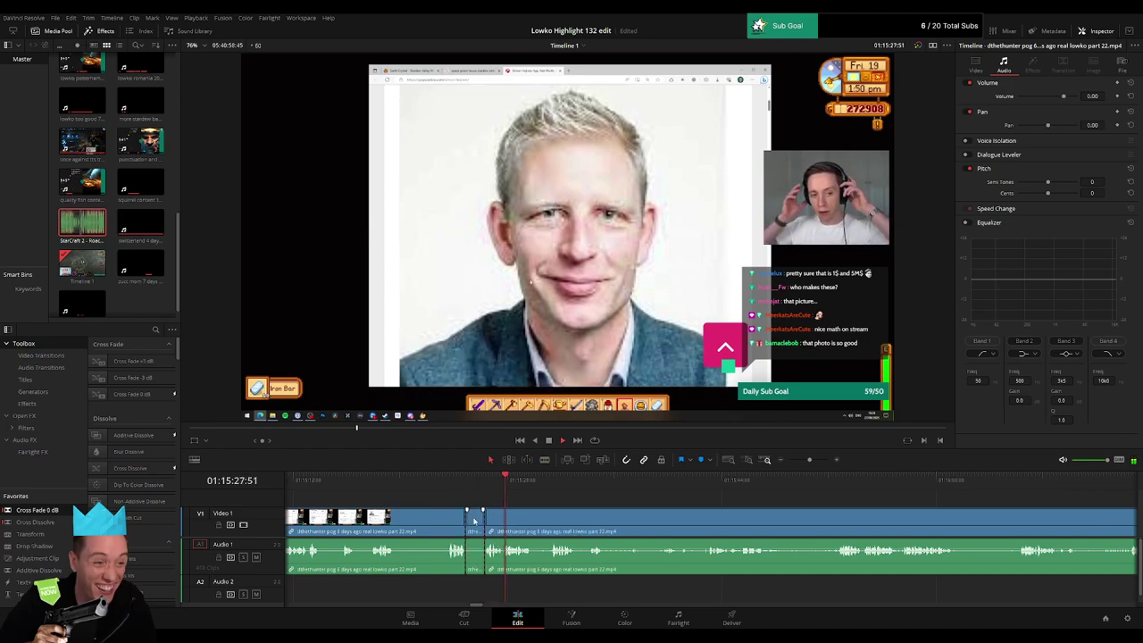
key("a")
key("space")
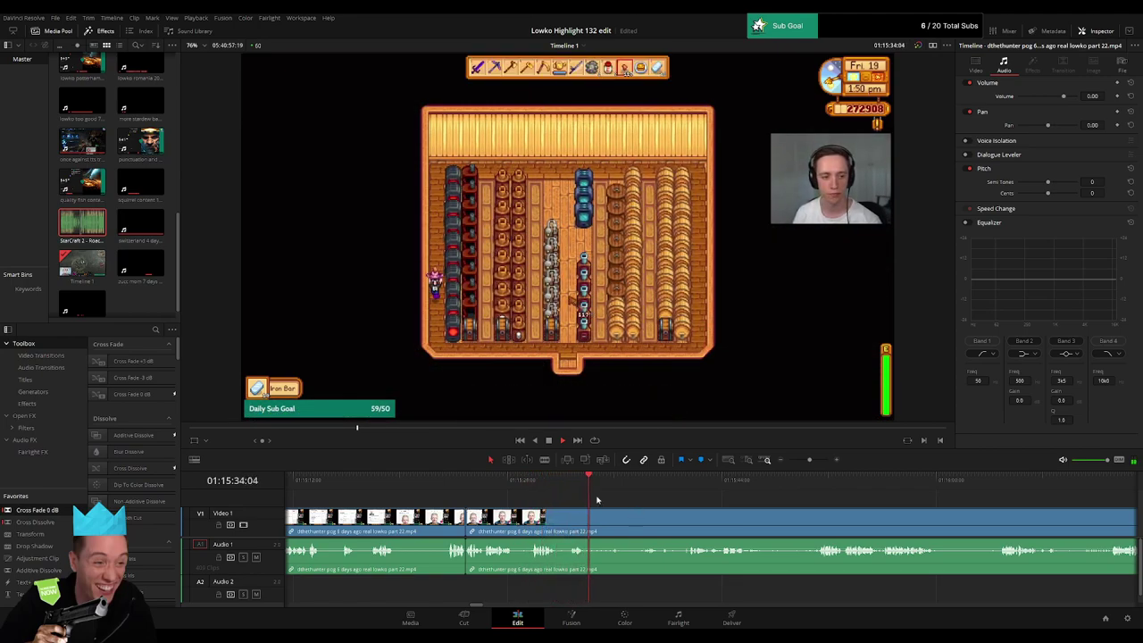
Step: Split the stream clip, then preview the Stardew footage through to the lava mine scene
key("b")
left_click(587, 522)
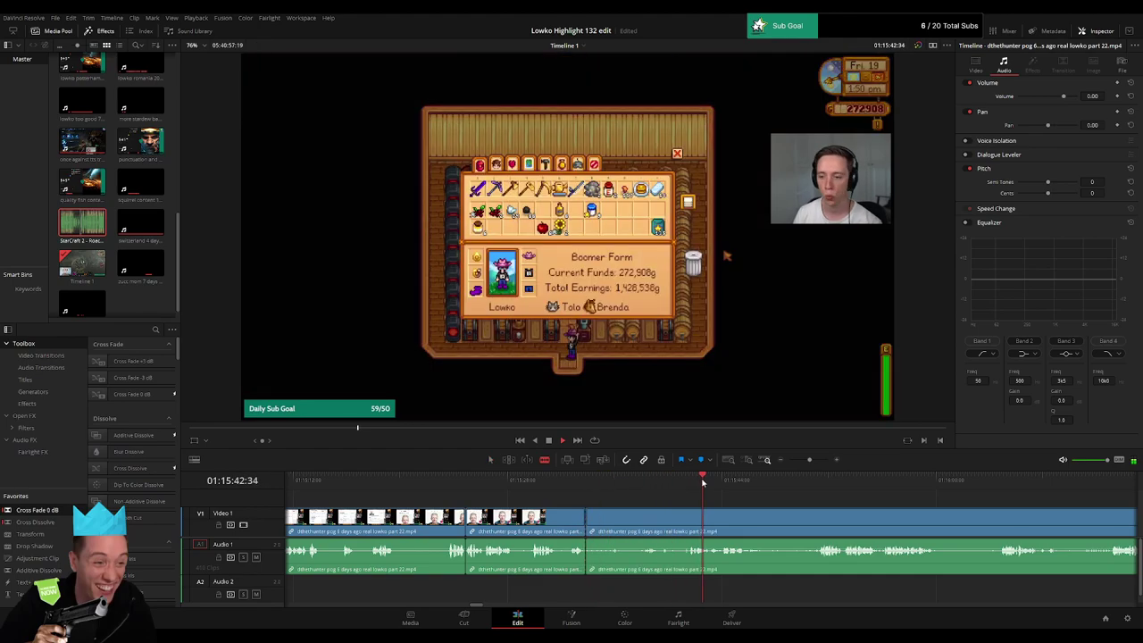
left_click(795, 461)
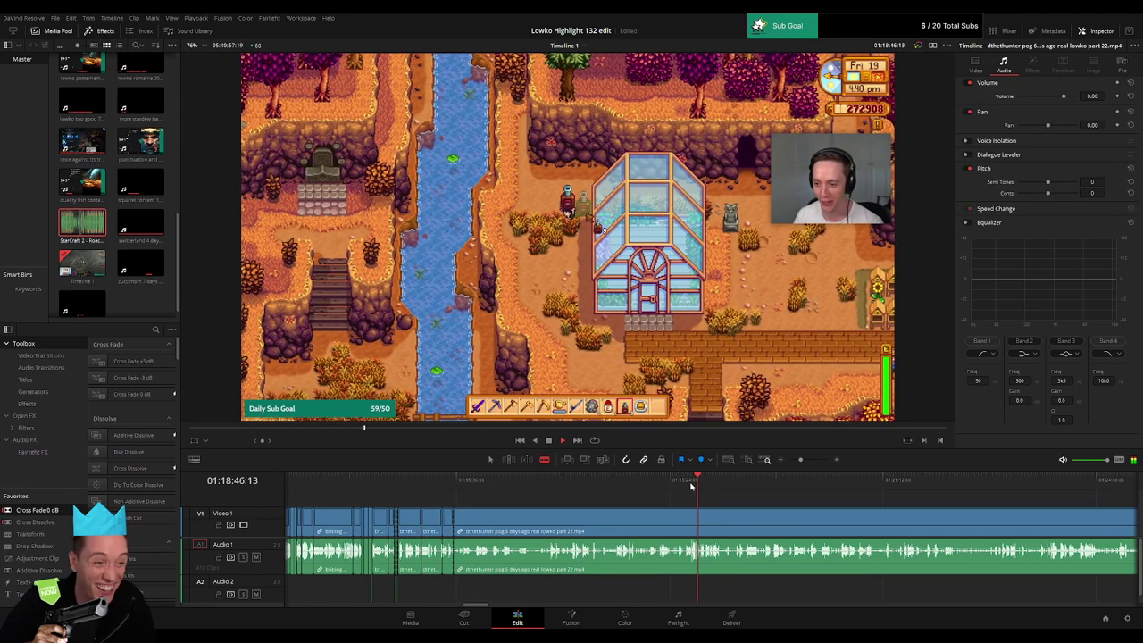
left_click(854, 482)
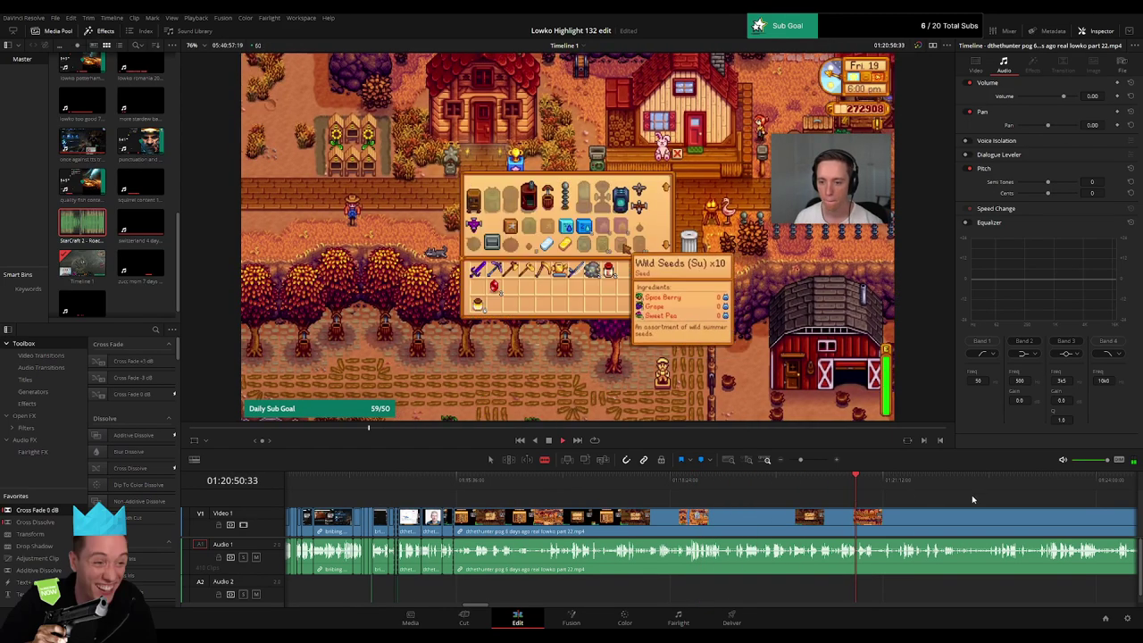
left_click(995, 482)
left_click(638, 482)
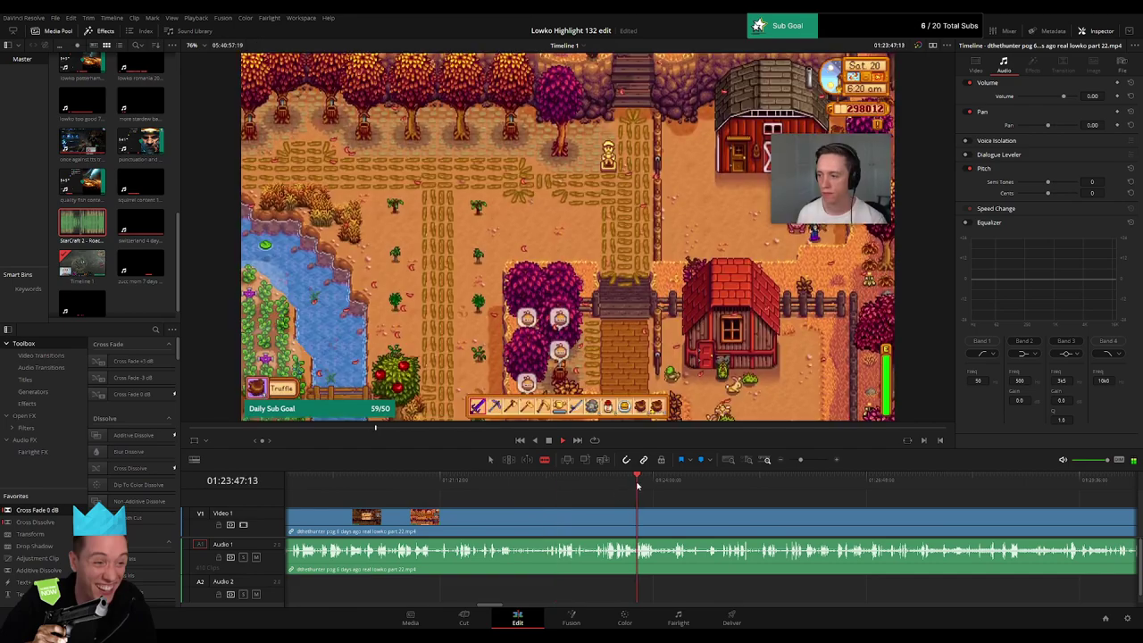
left_click(902, 482)
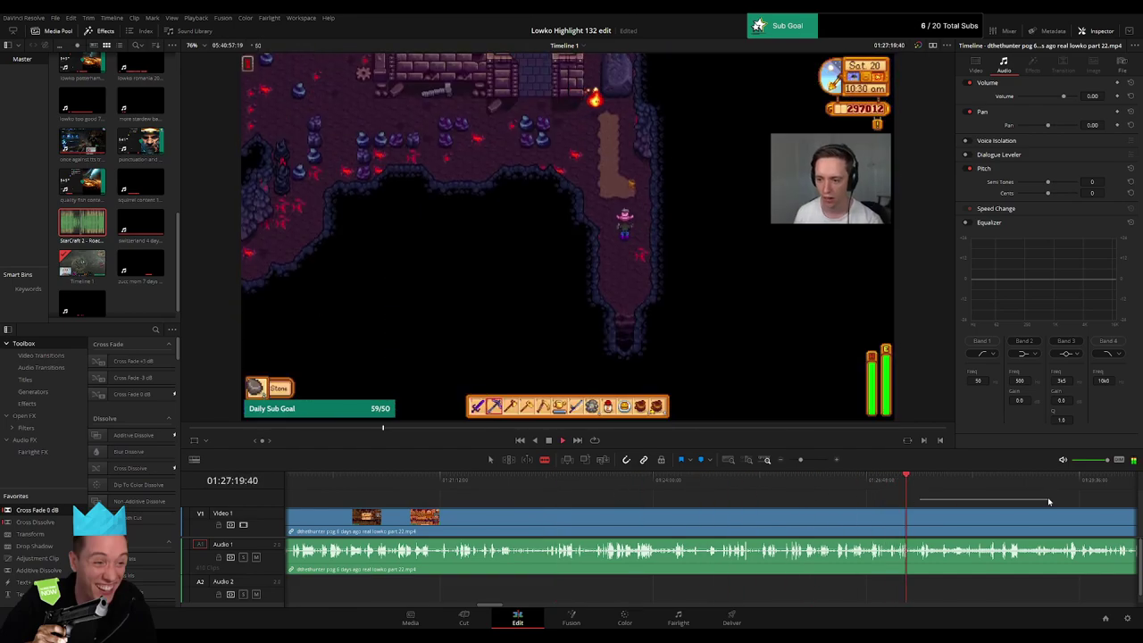
left_click(1049, 483)
Step: Skip ahead to the facecam and chat section and select the long Stardew clip
left_click_drag(801, 459, 795, 461)
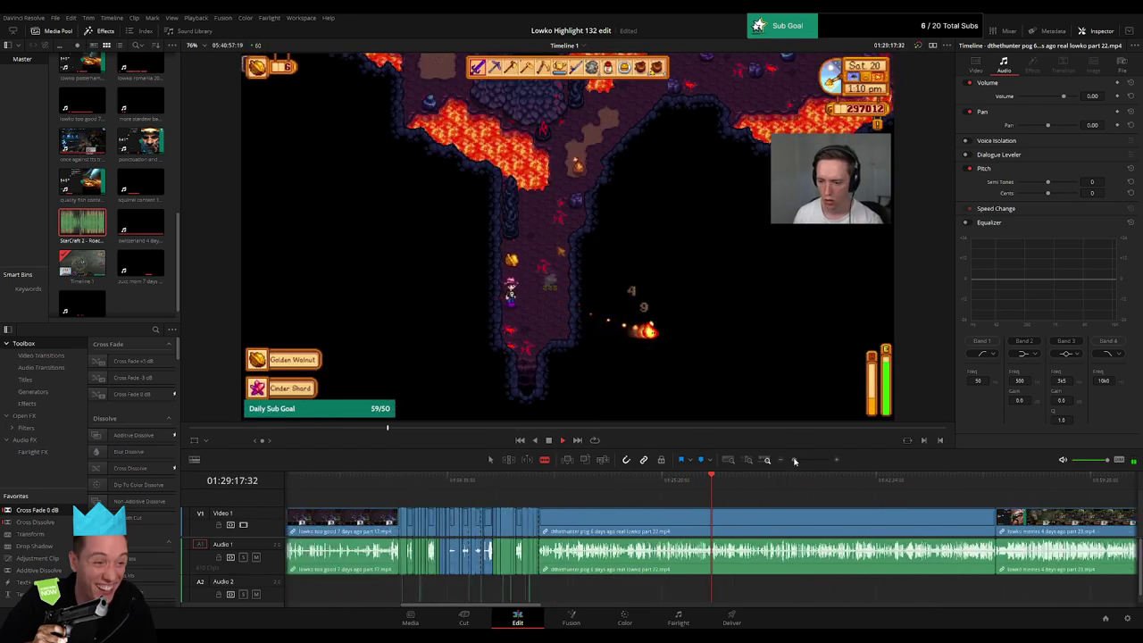
left_click(781, 482)
left_click(853, 482)
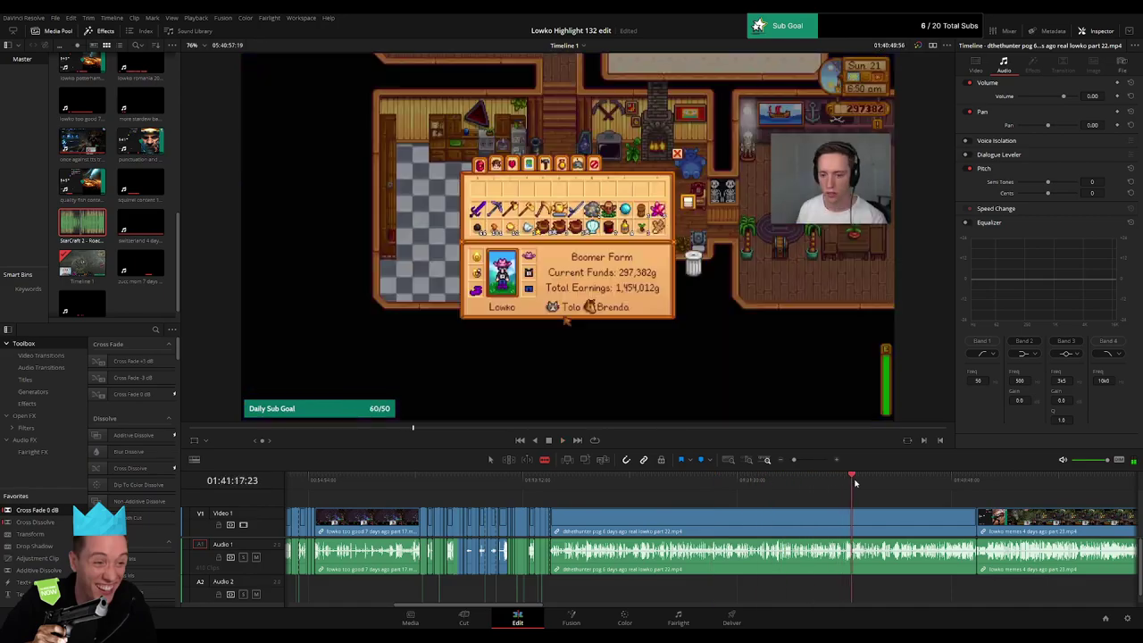
left_click(885, 483)
left_click(926, 482)
left_click(944, 483)
left_click(956, 483)
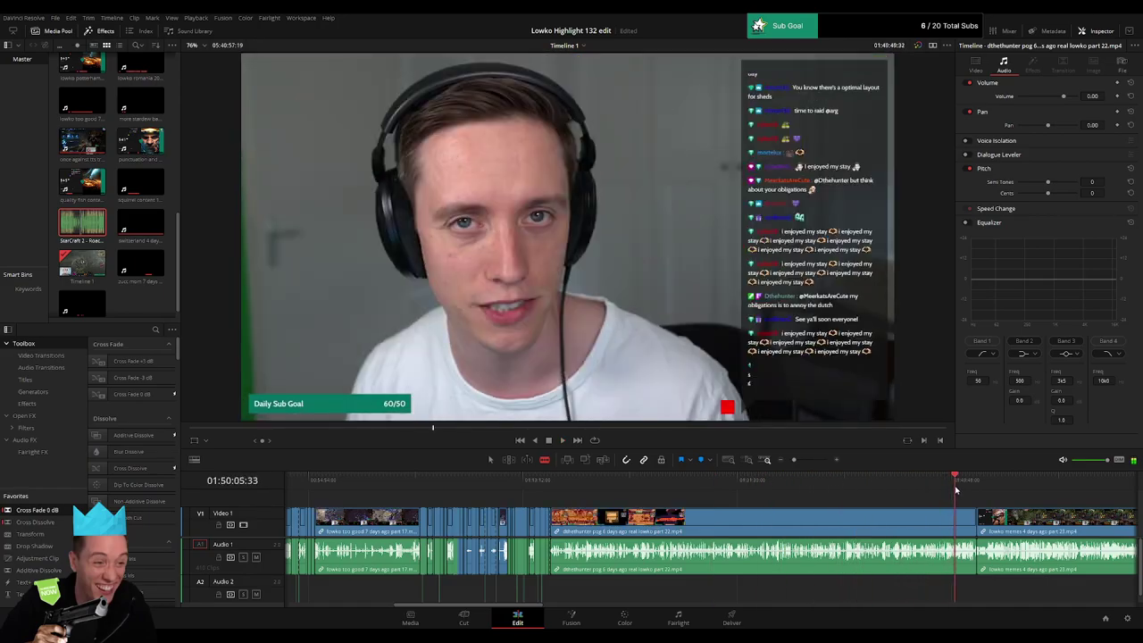
left_click(960, 482)
left_click(869, 525)
key("Delete")
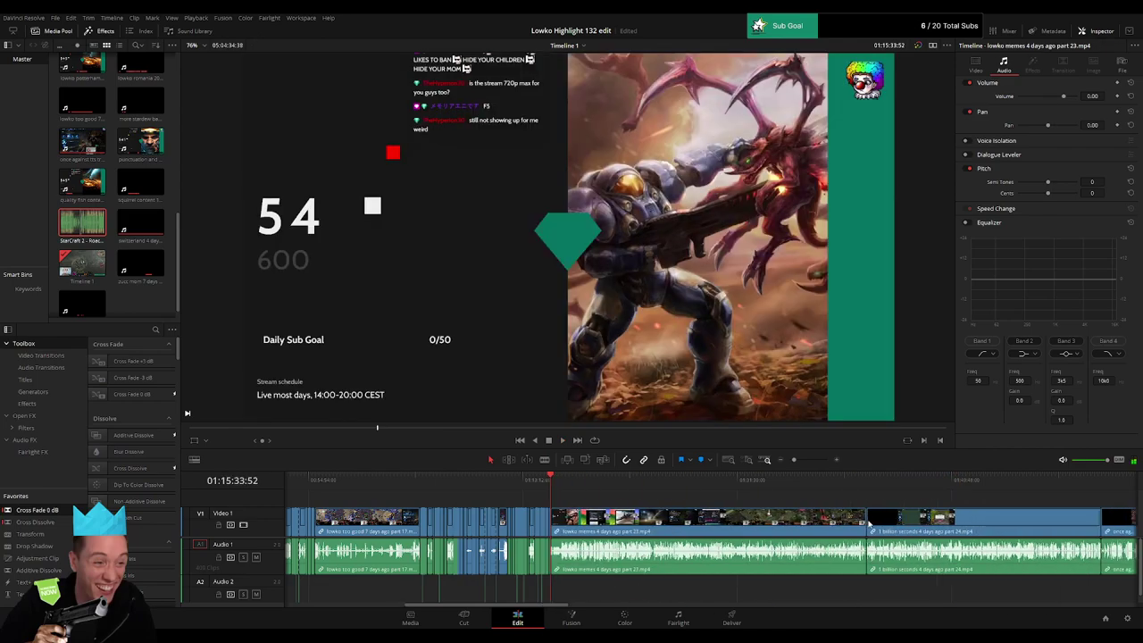
left_click_drag(583, 486, 559, 489)
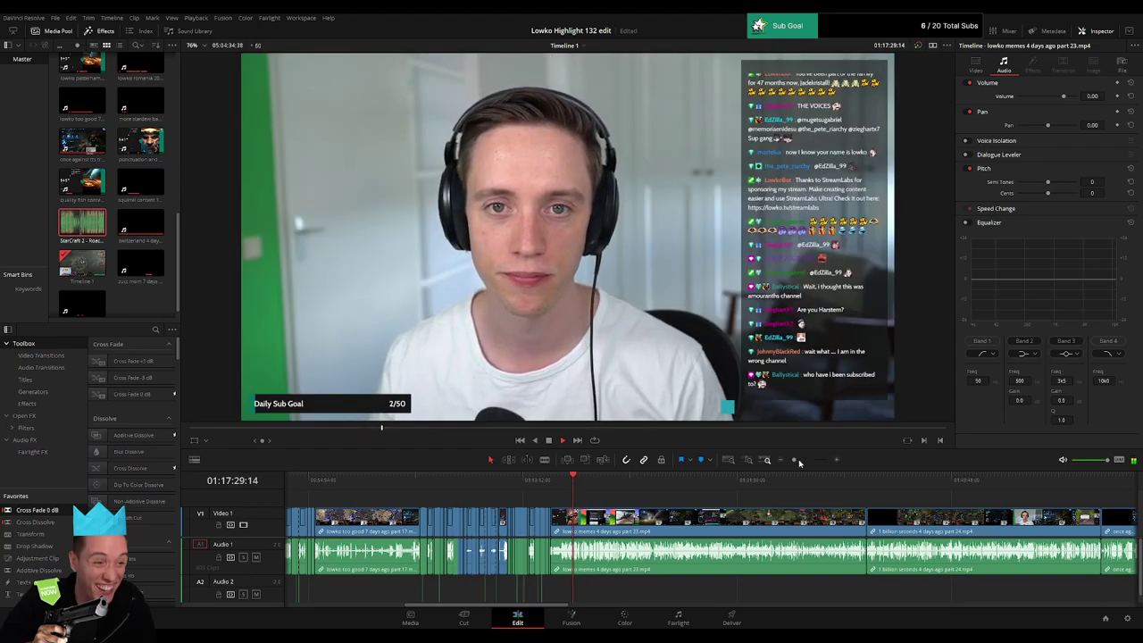
left_click_drag(794, 459, 805, 459)
left_click(760, 483)
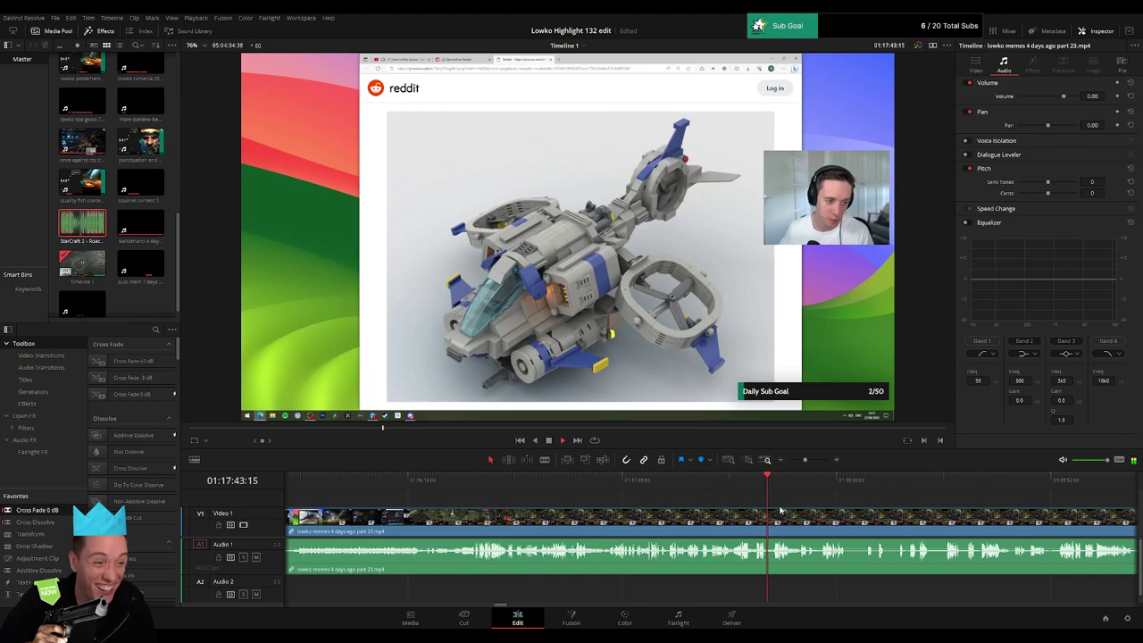
left_click(686, 483)
left_click(738, 484)
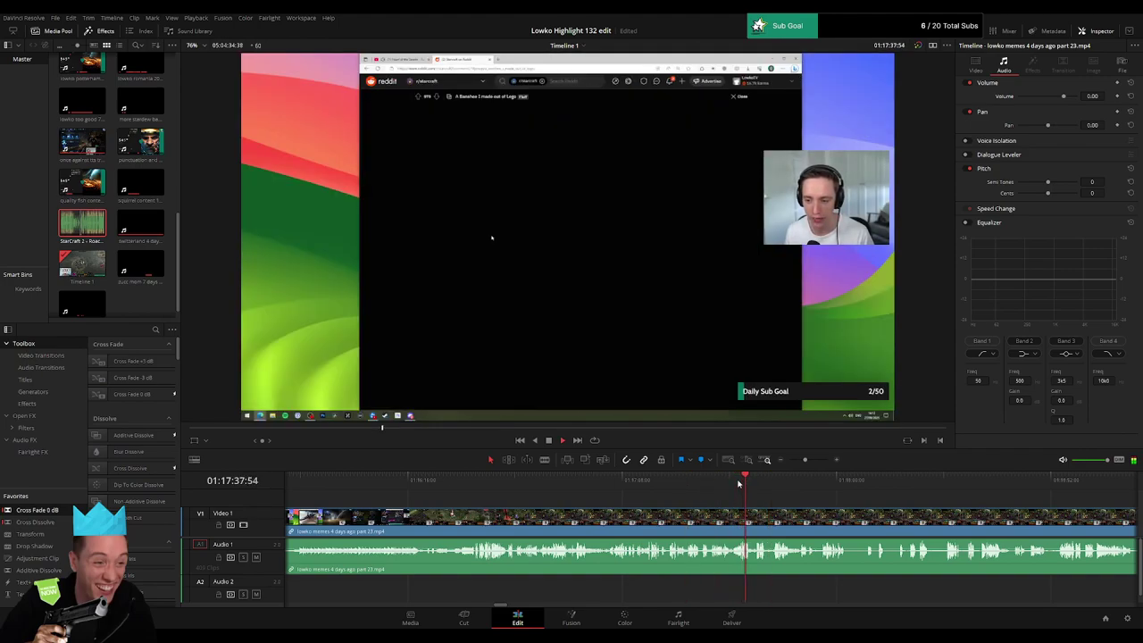
left_click(834, 485)
scroll(804, 500, "right", 5)
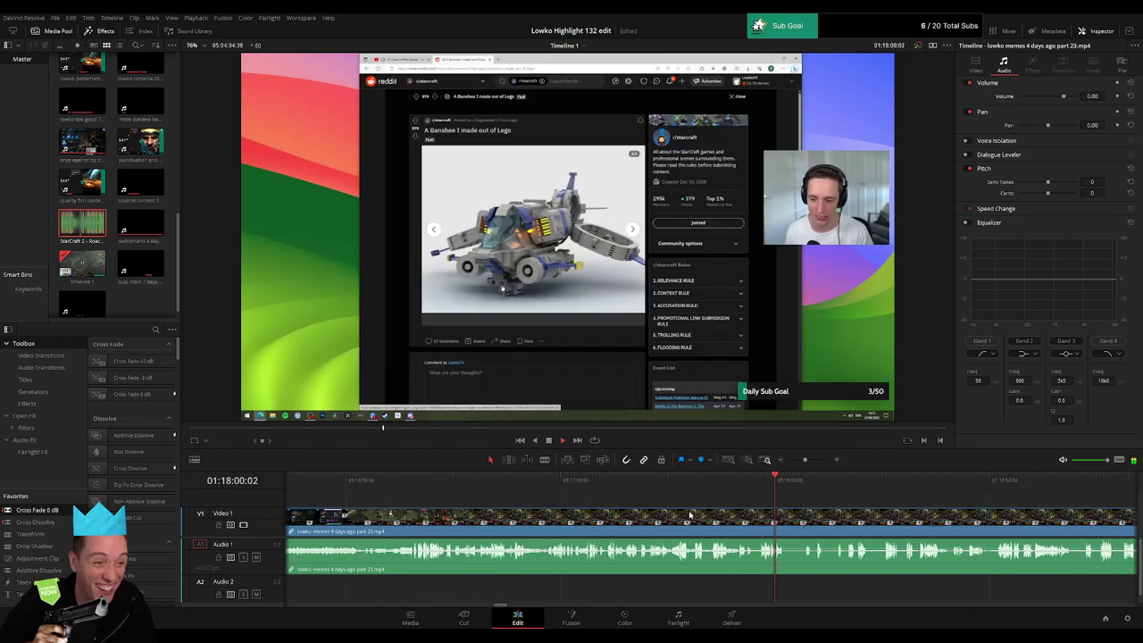
left_click_drag(493, 480, 664, 485)
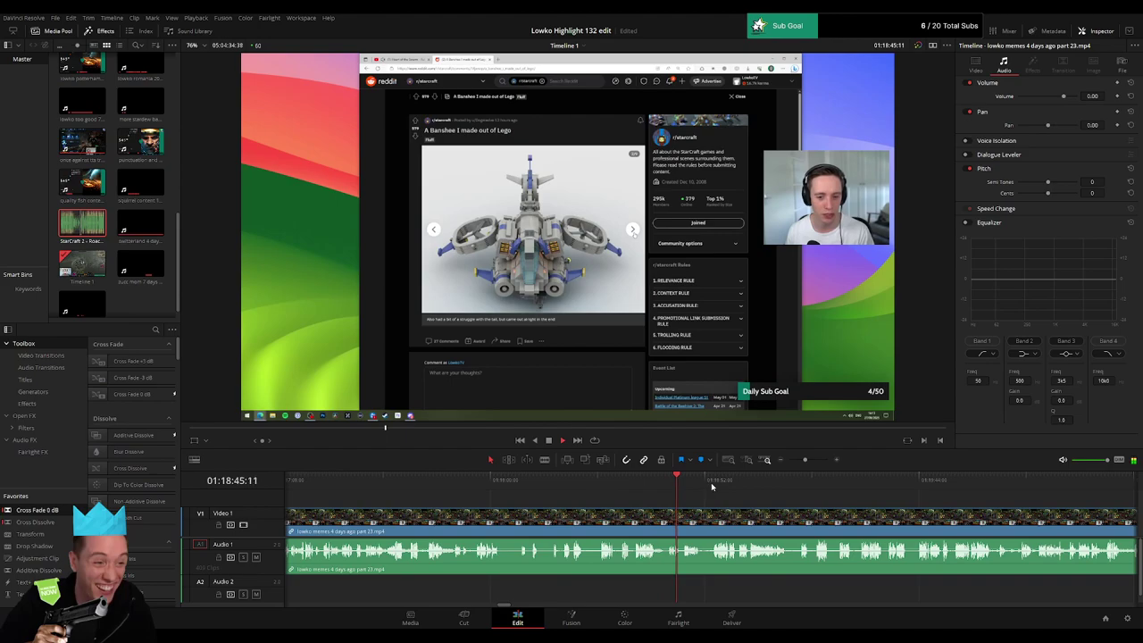
left_click_drag(739, 484, 848, 484)
scroll(597, 484, "right", 5)
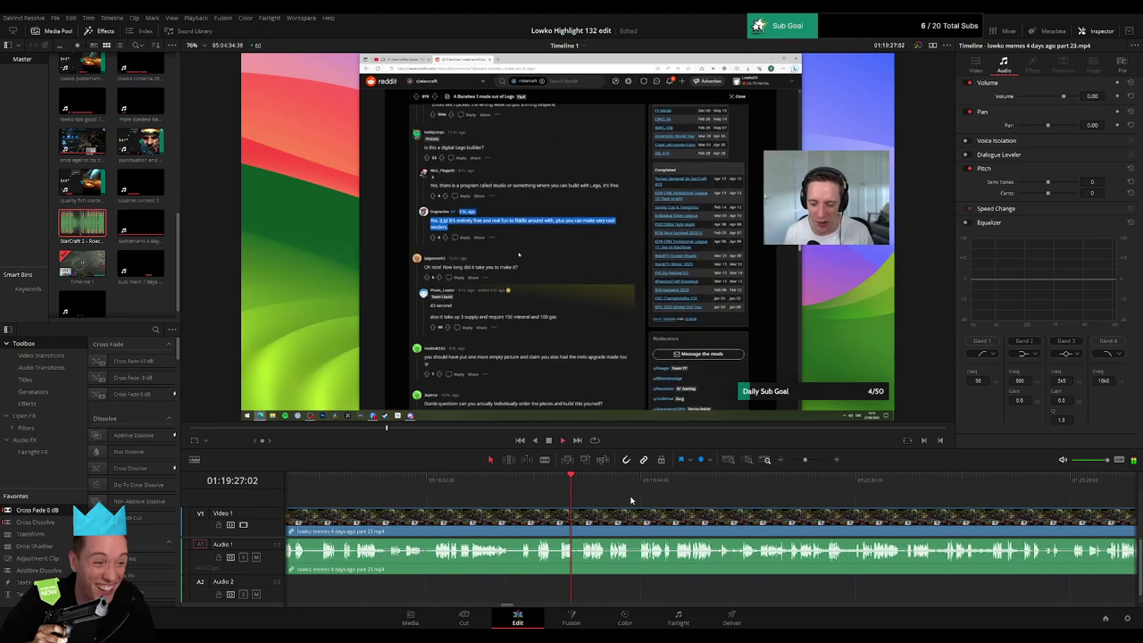
left_click_drag(596, 485, 887, 500)
scroll(655, 498, "right", 5)
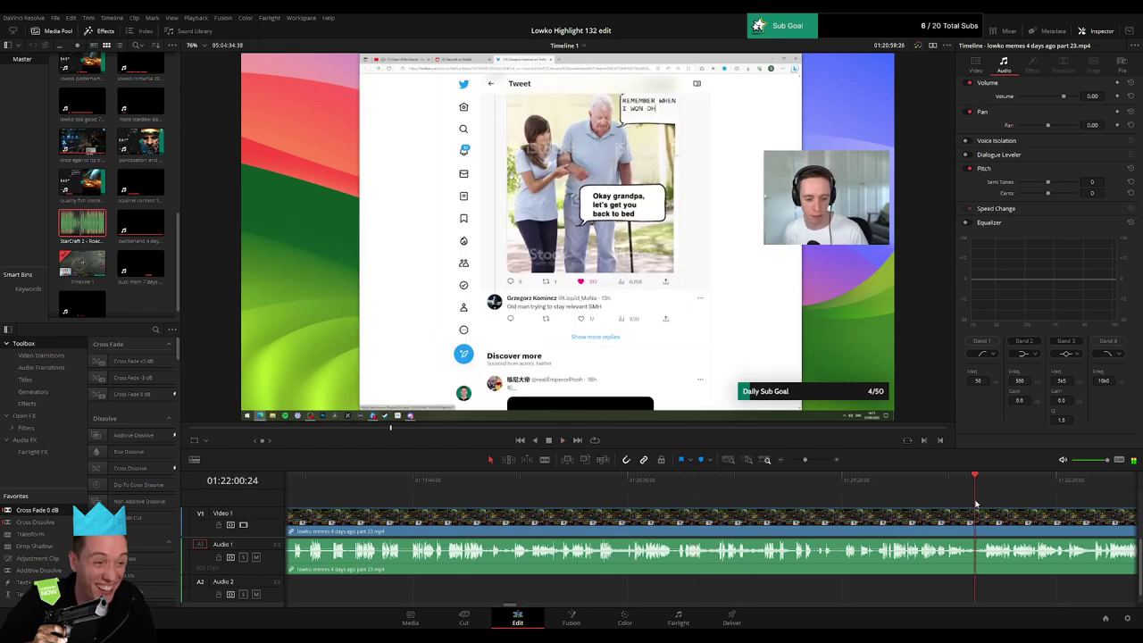
scroll(791, 466, "down", 10)
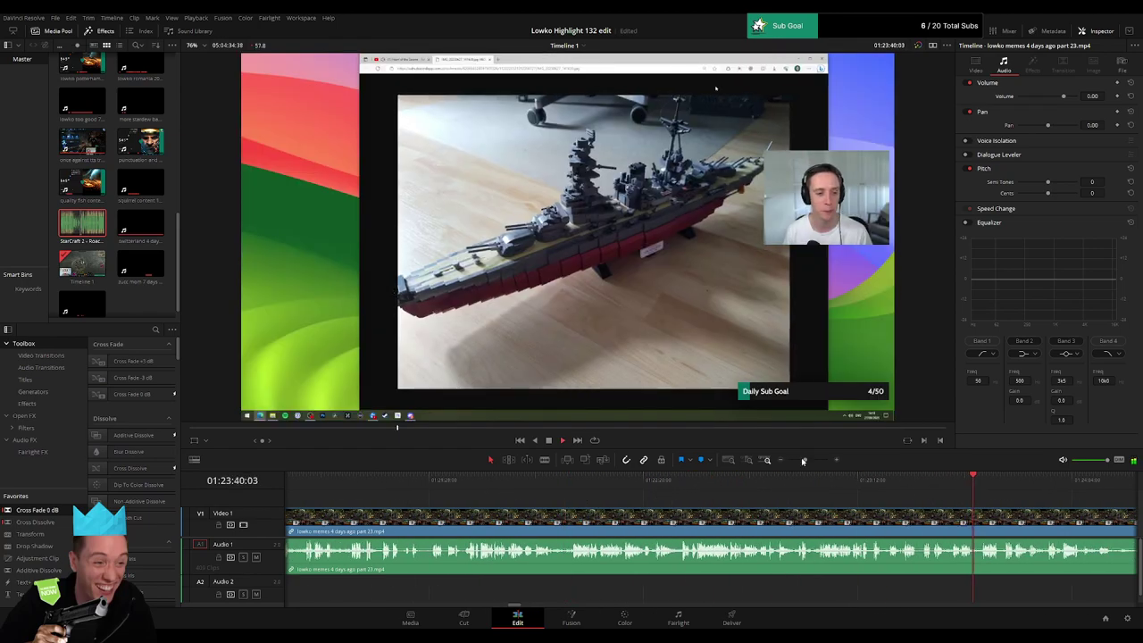
scroll(759, 483, "down", 3)
Step: Ripple-delete the part 23 memes clip and the part 24 1 billion seconds clip
left_click_drag(713, 494, 940, 494)
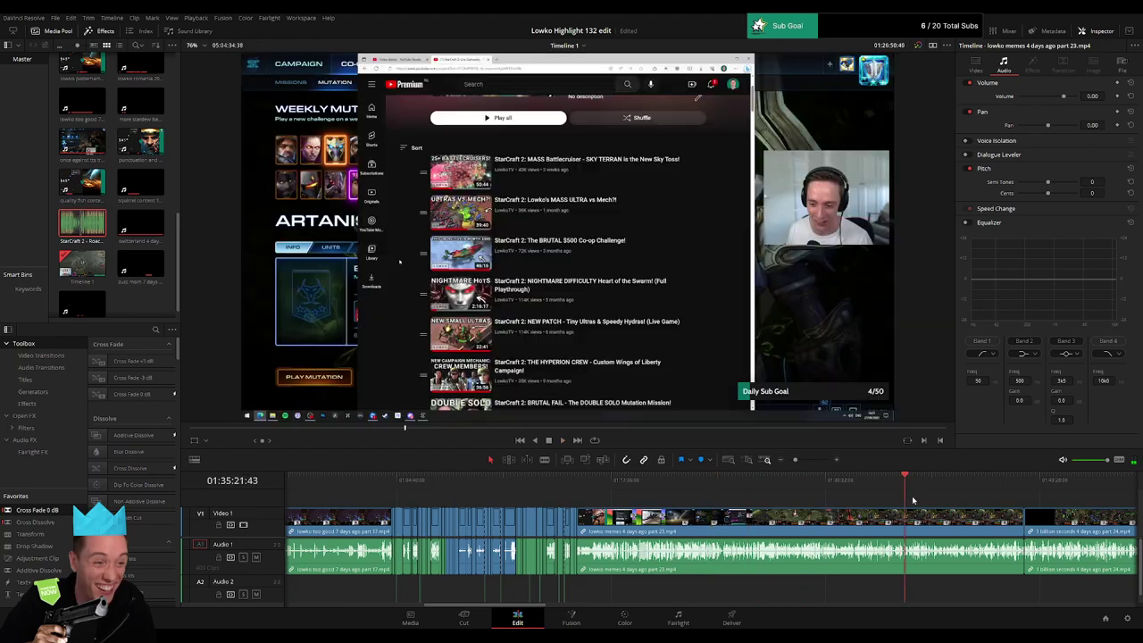
key("Delete")
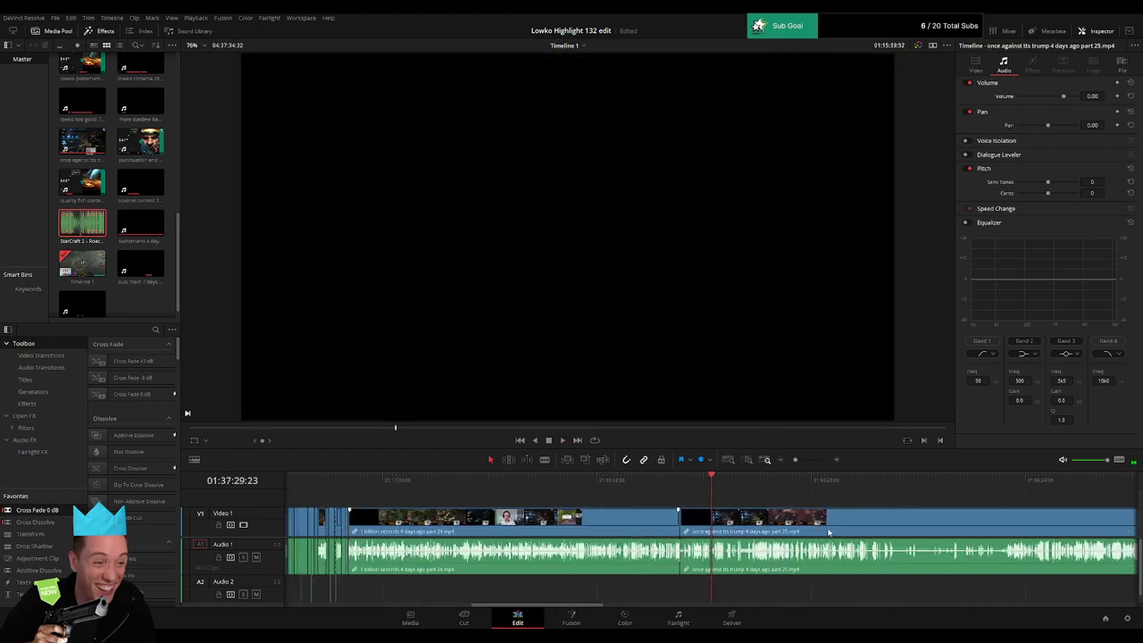
key("ctrl+z")
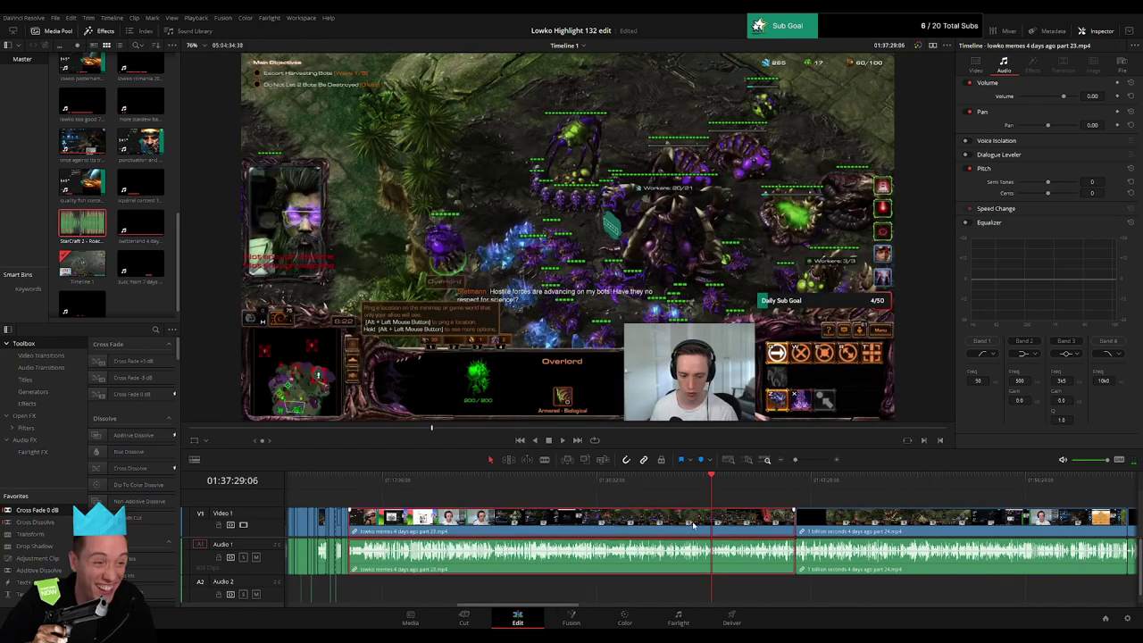
key("Delete")
left_click_drag(350, 485, 649, 489)
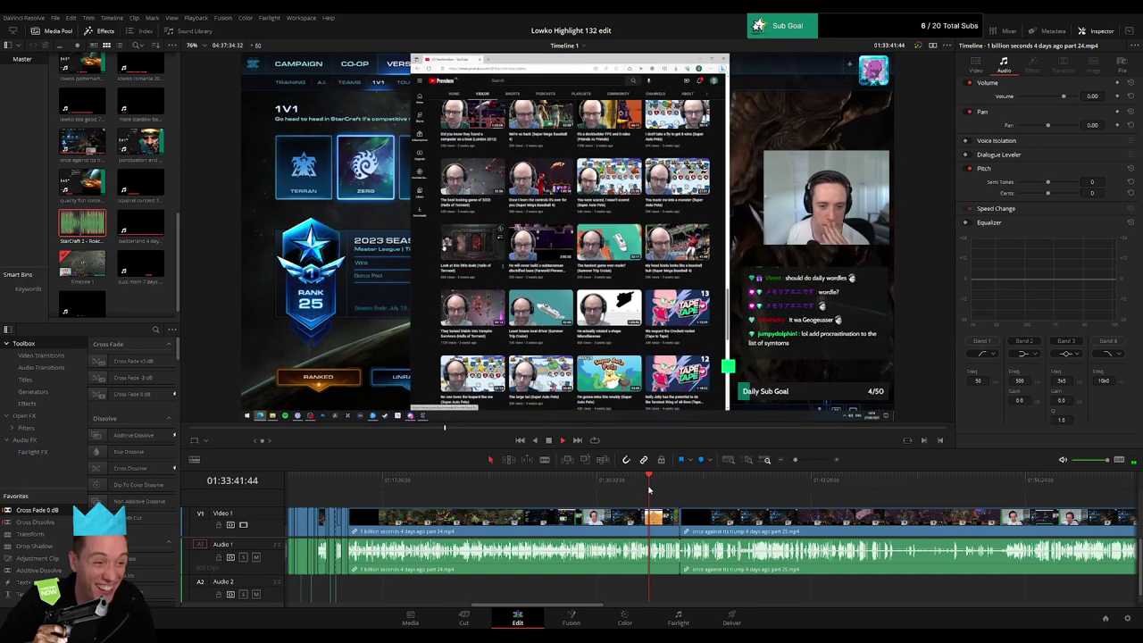
left_click(659, 488)
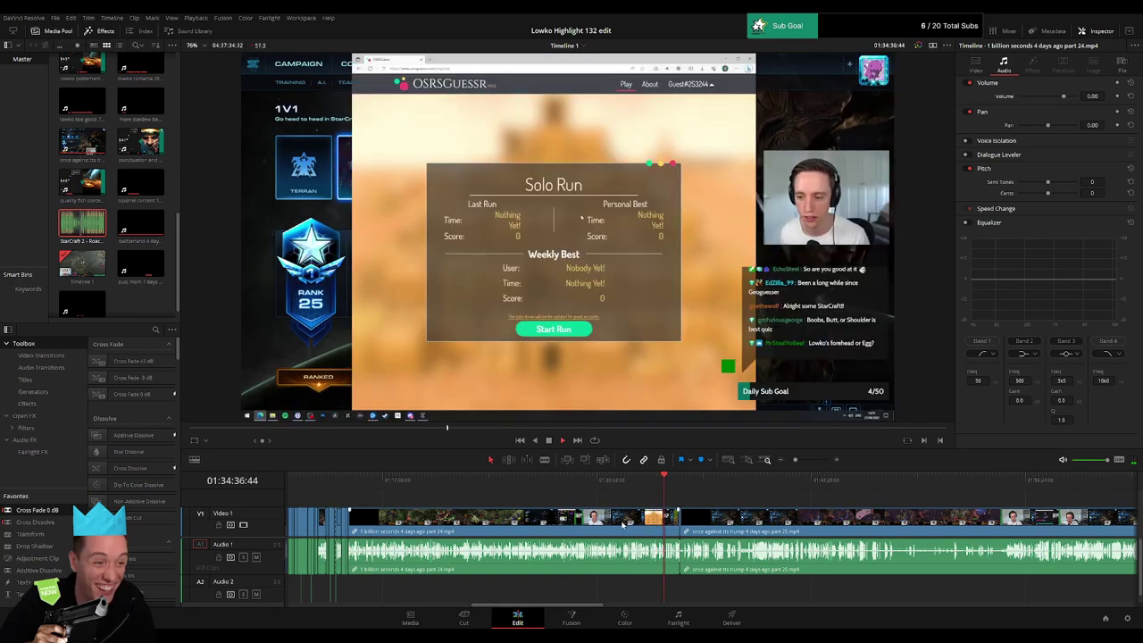
key("Delete")
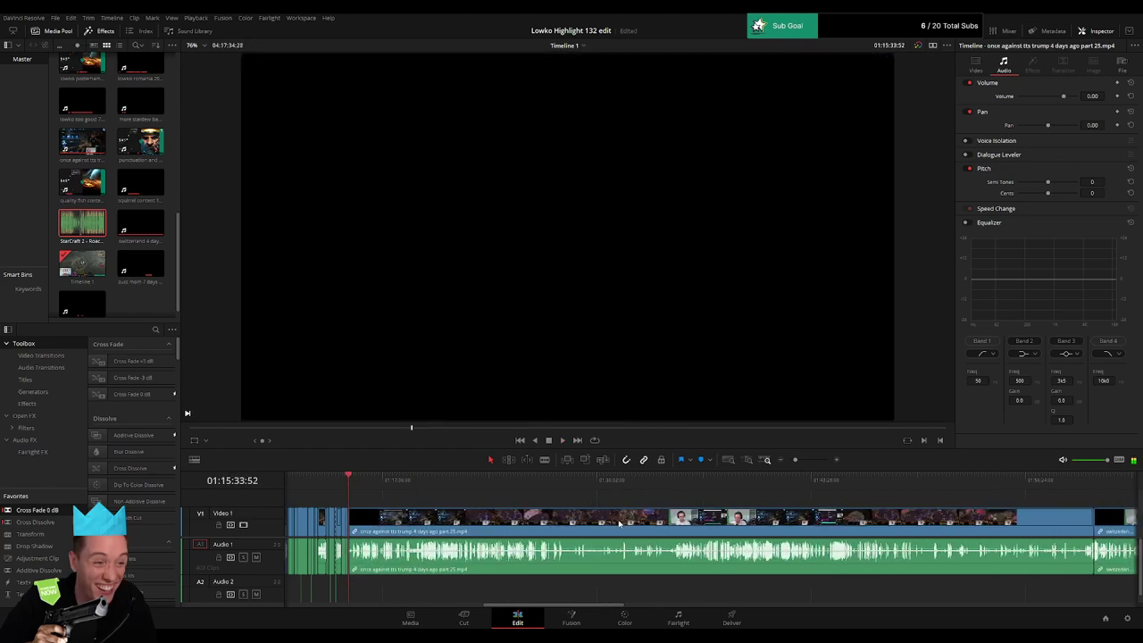
Step: Play back and scrub through the part 25 clip toward the later facecam footage
key("space")
left_click(384, 487)
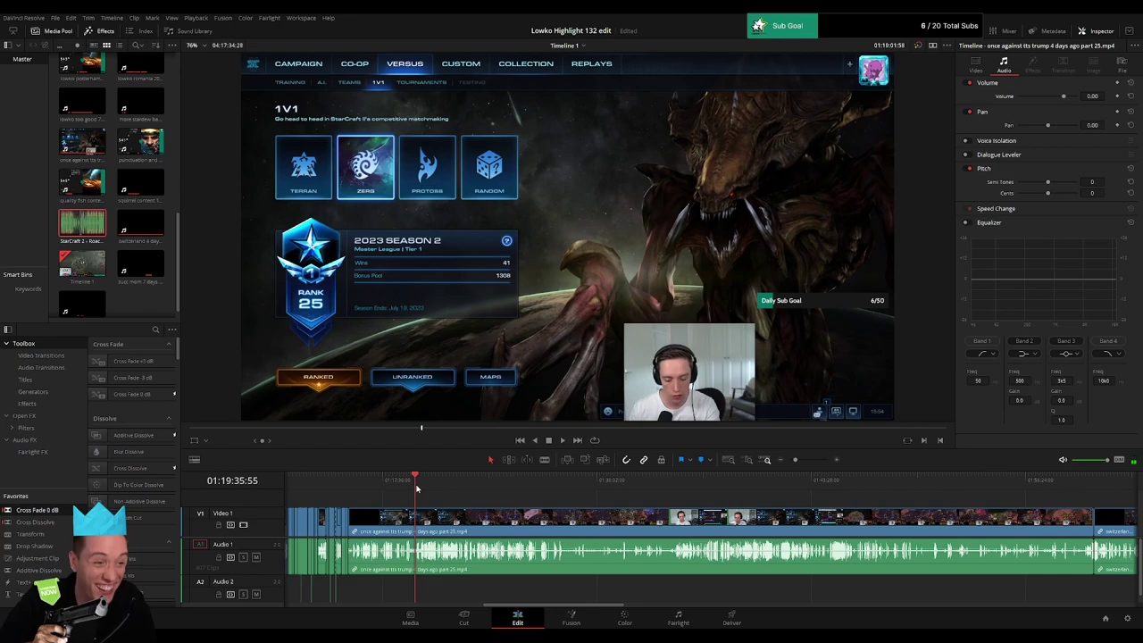
left_click(423, 488)
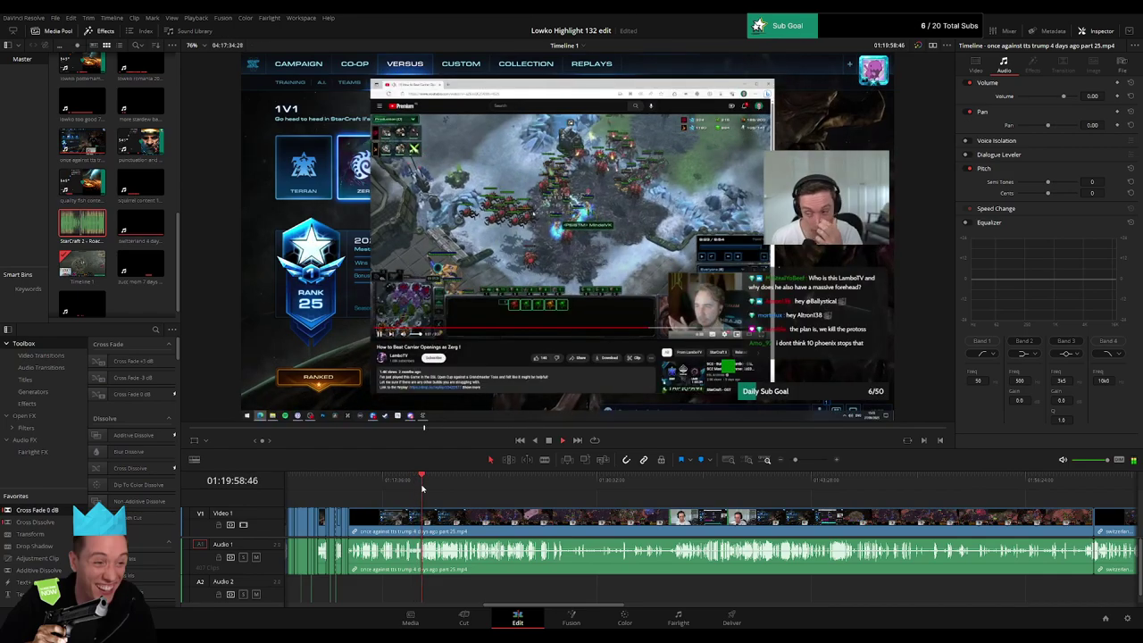
left_click_drag(422, 488, 681, 500)
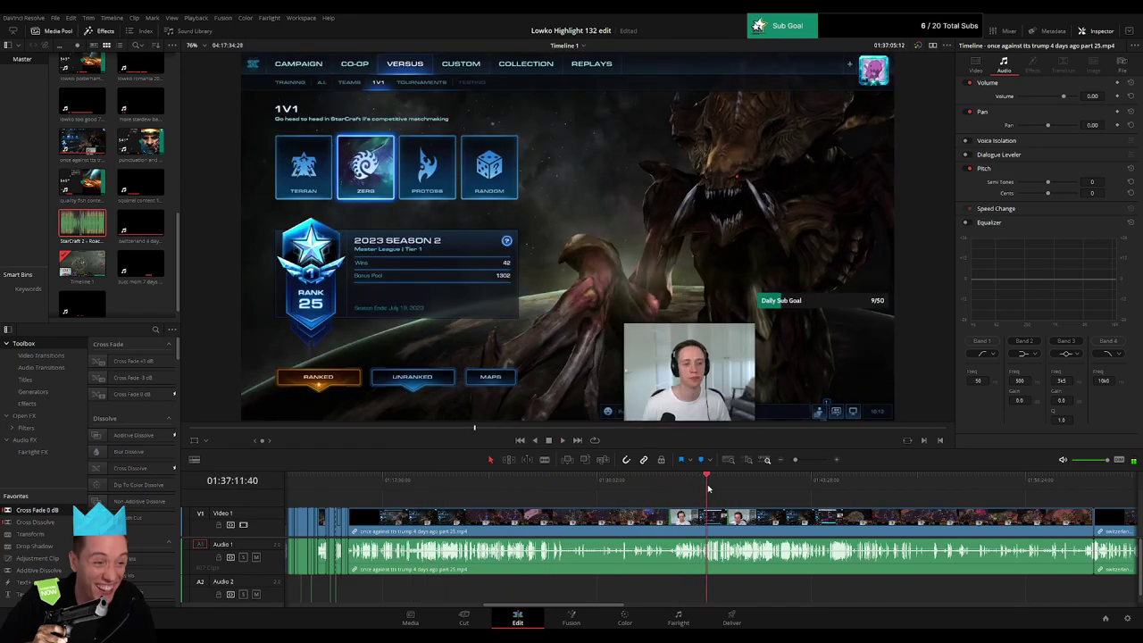
left_click_drag(699, 499, 742, 496)
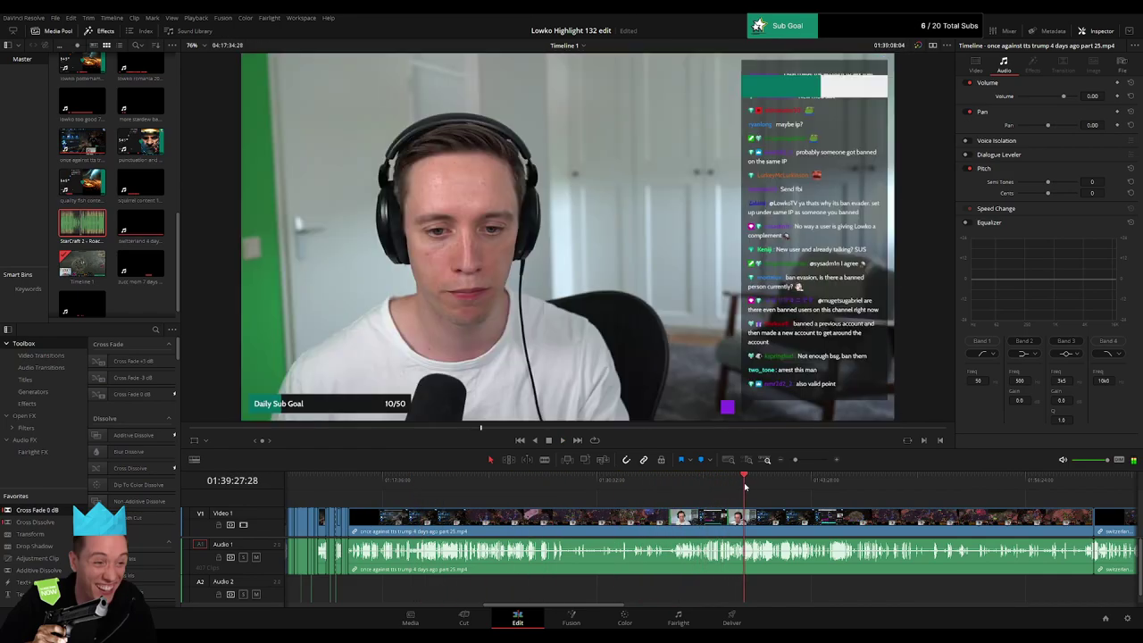
scroll(536, 488, "right", 3)
left_click_drag(510, 488, 507, 488)
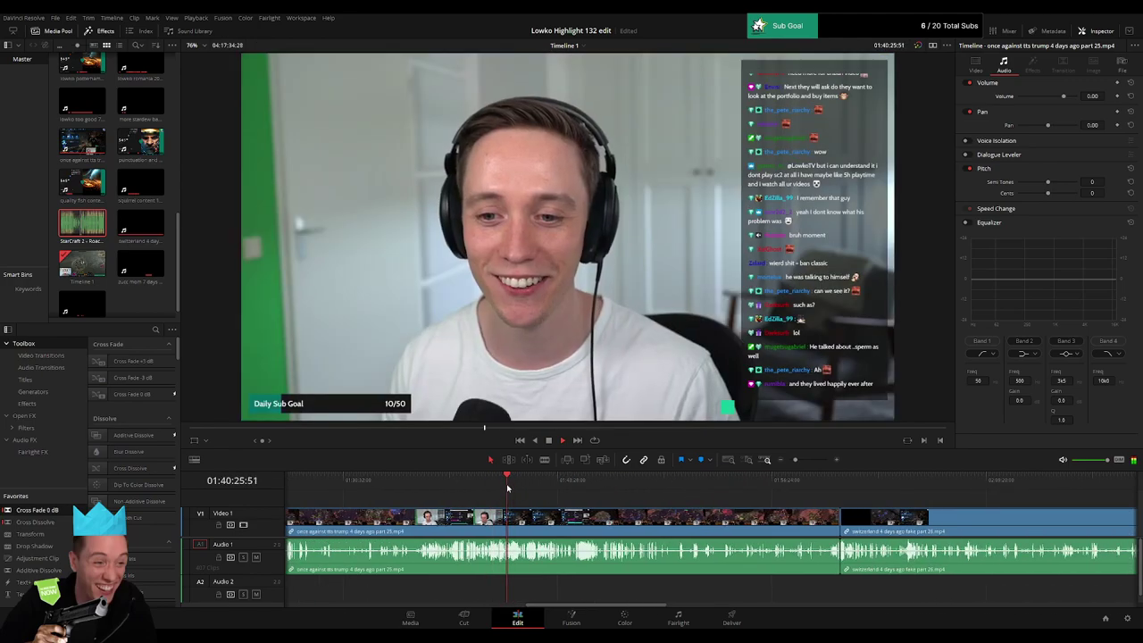
Step: Zoom the timeline and re-review the StarCraft footage in part 25
mouse_move(797, 460)
left_mouse_down()
mouse_move(812, 461)
mouse_move(798, 460)
left_mouse_up()
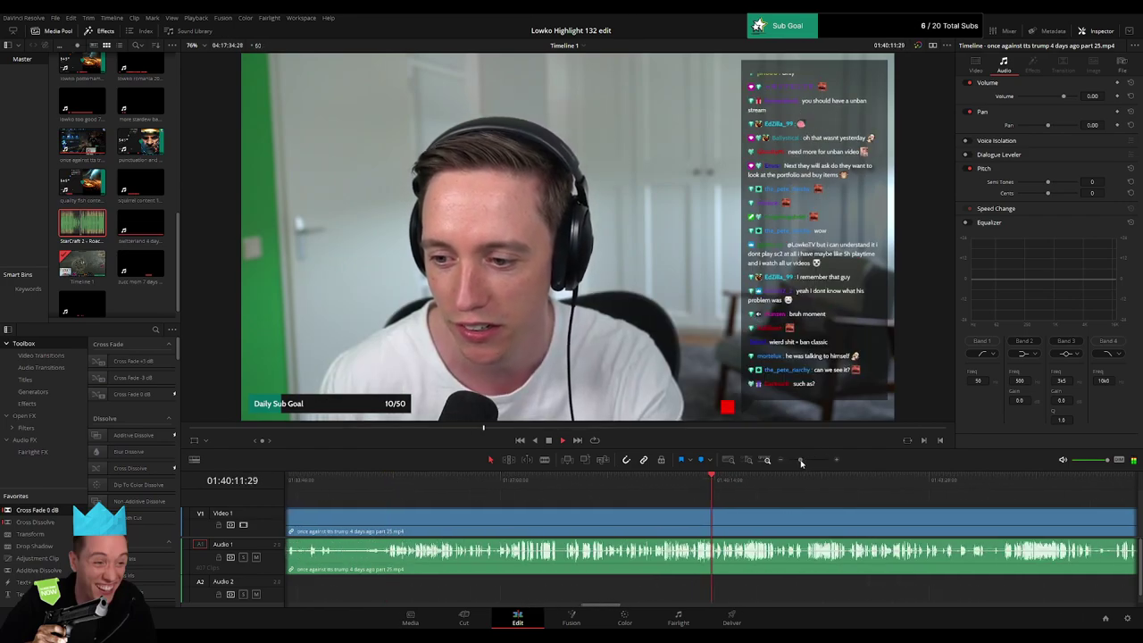
key("space")
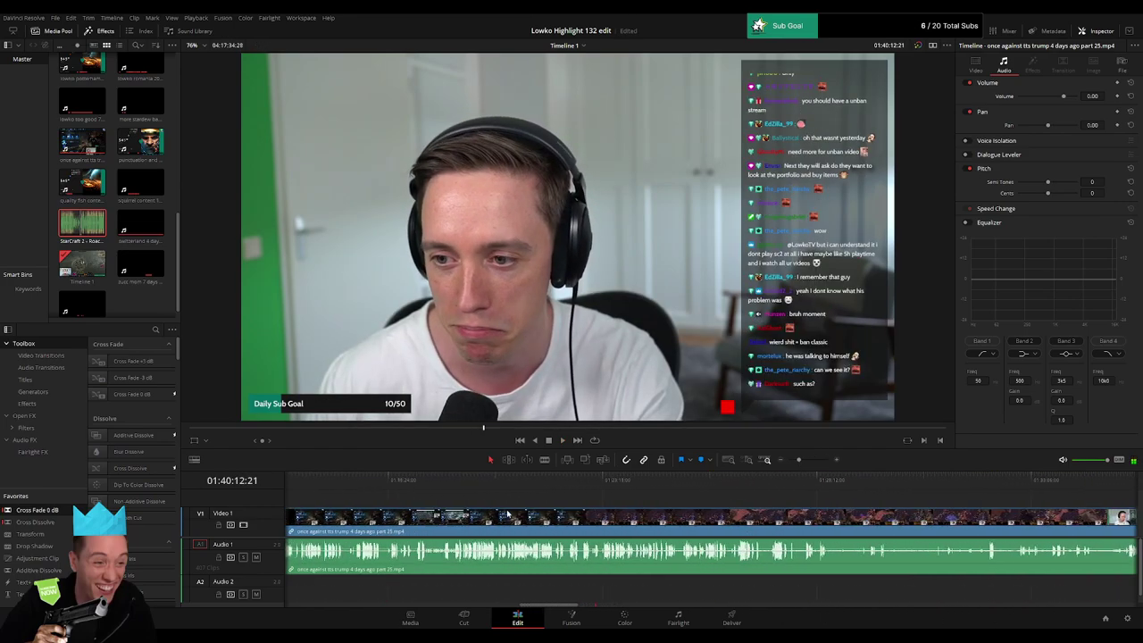
scroll(447, 500, "left", 5)
left_click(702, 481)
mouse_move(706, 487)
left_mouse_down()
mouse_move(489, 485)
mouse_move(776, 494)
mouse_move(537, 491)
mouse_move(586, 482)
left_mouse_up()
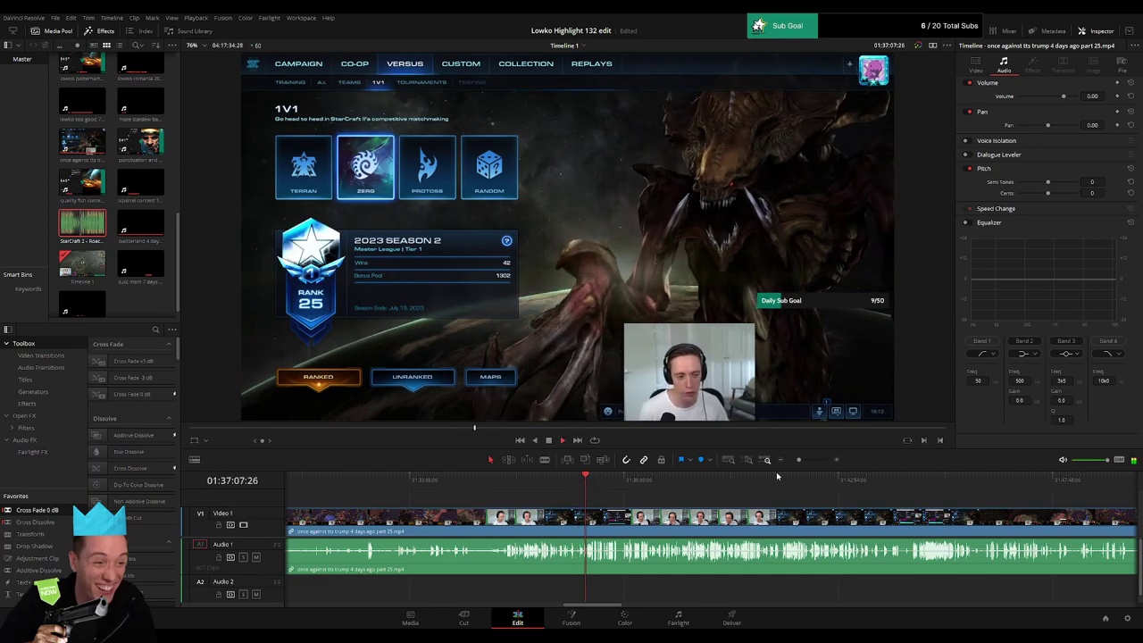
scroll(768, 491, "up", 2)
scroll(679, 496, "right", 5)
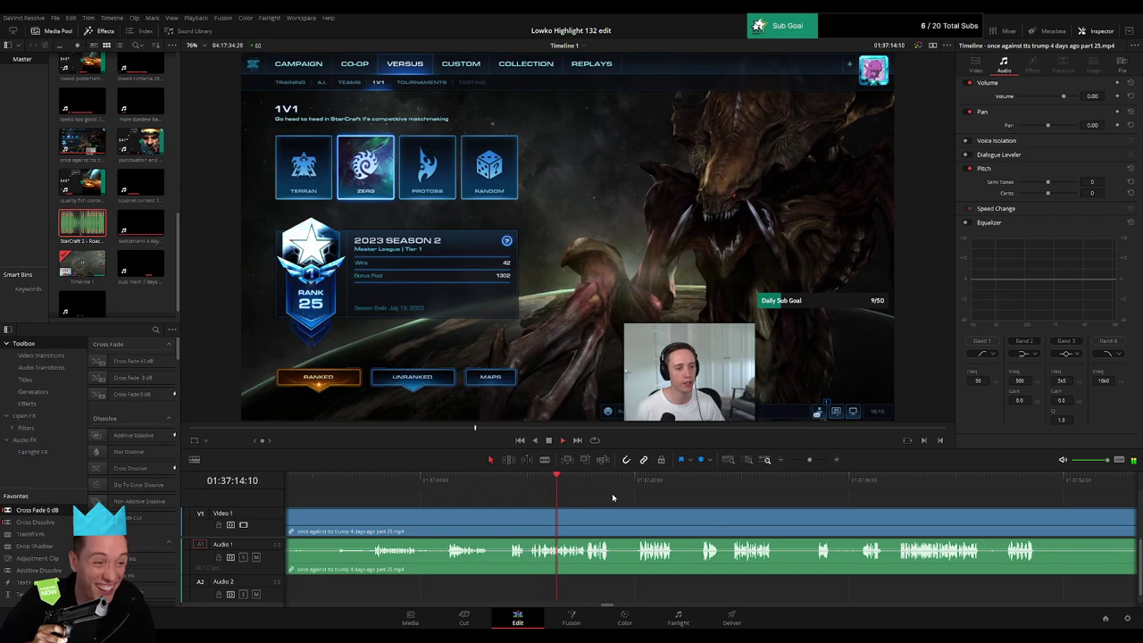
left_click(632, 481)
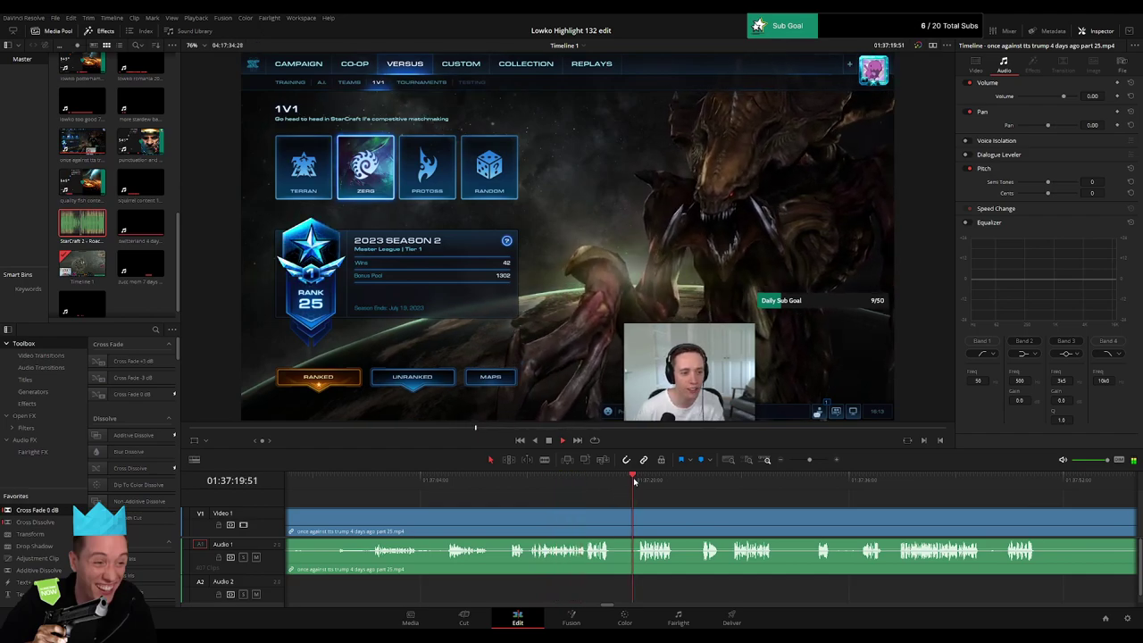
scroll(556, 500, "right", 3)
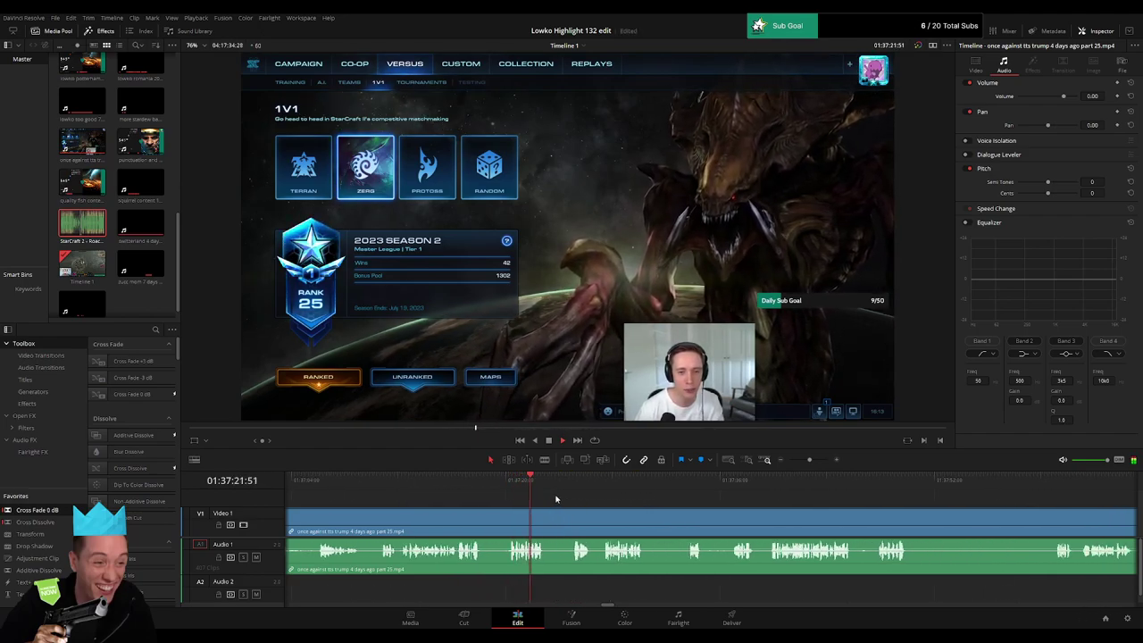
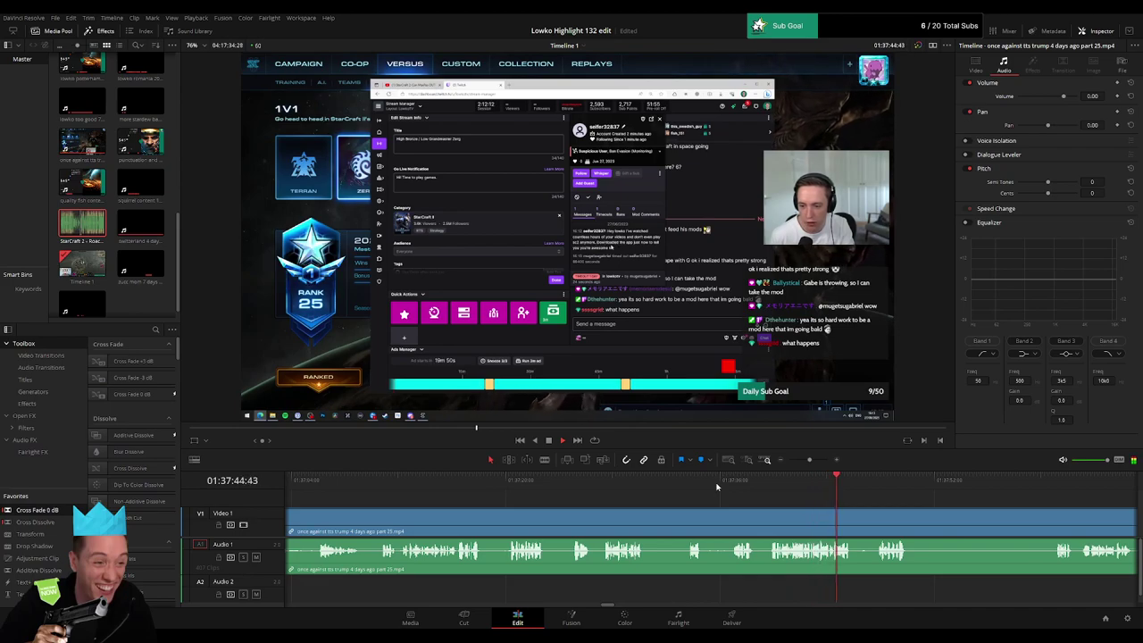
Step: Skim through the 'once against tts trump' clip to around 01:40:04
scroll(523, 487, "right", 5)
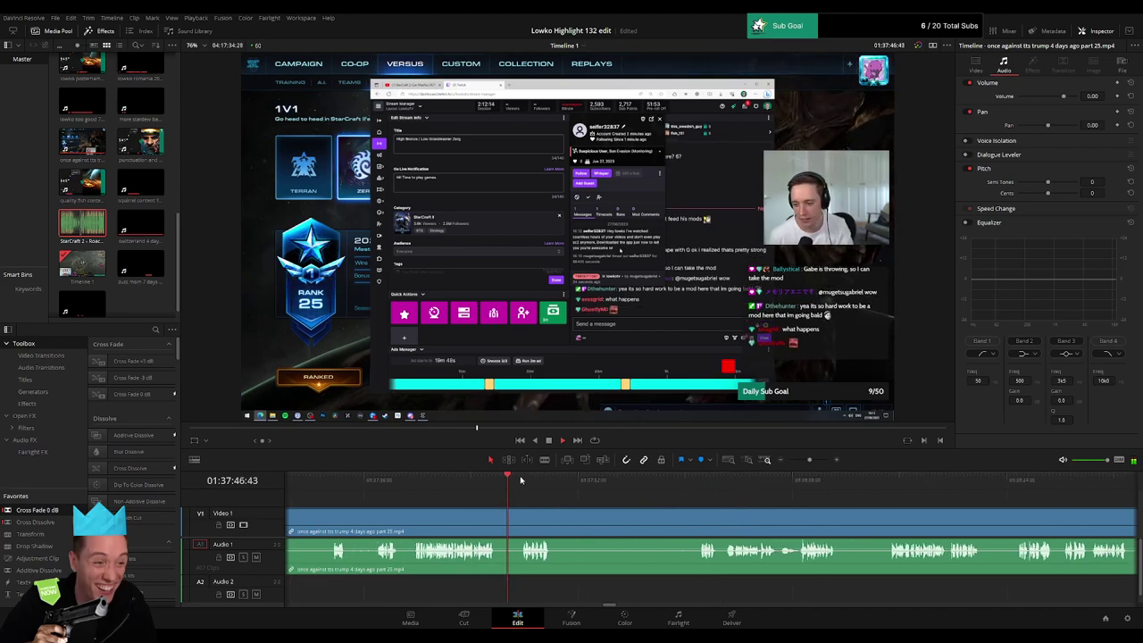
left_click(893, 481)
scroll(932, 524, "right", 5)
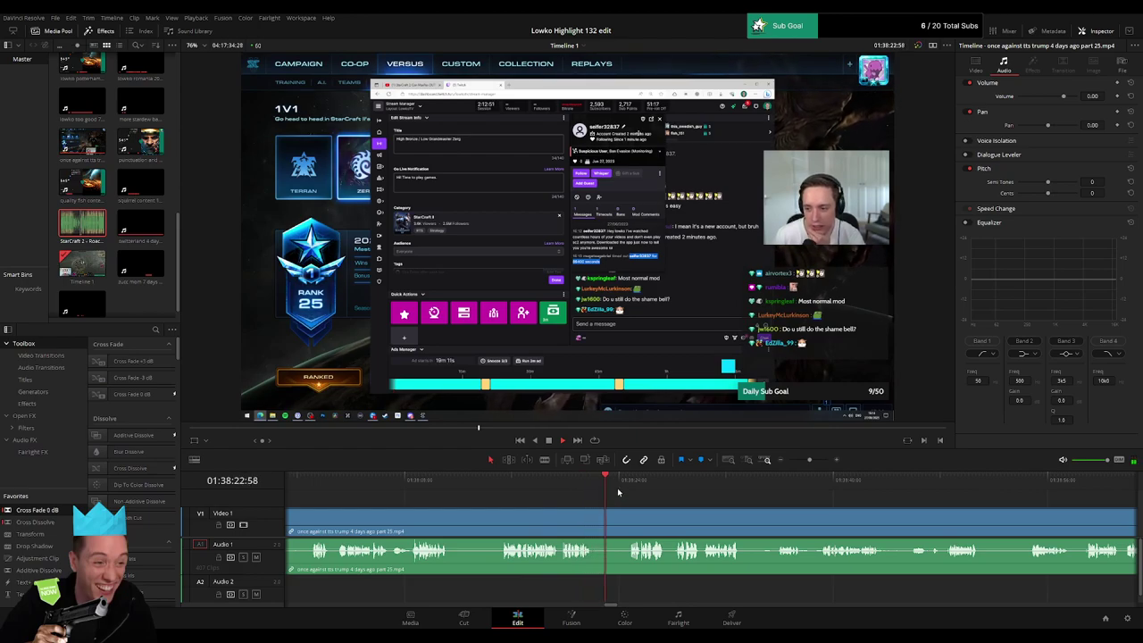
left_click(631, 489)
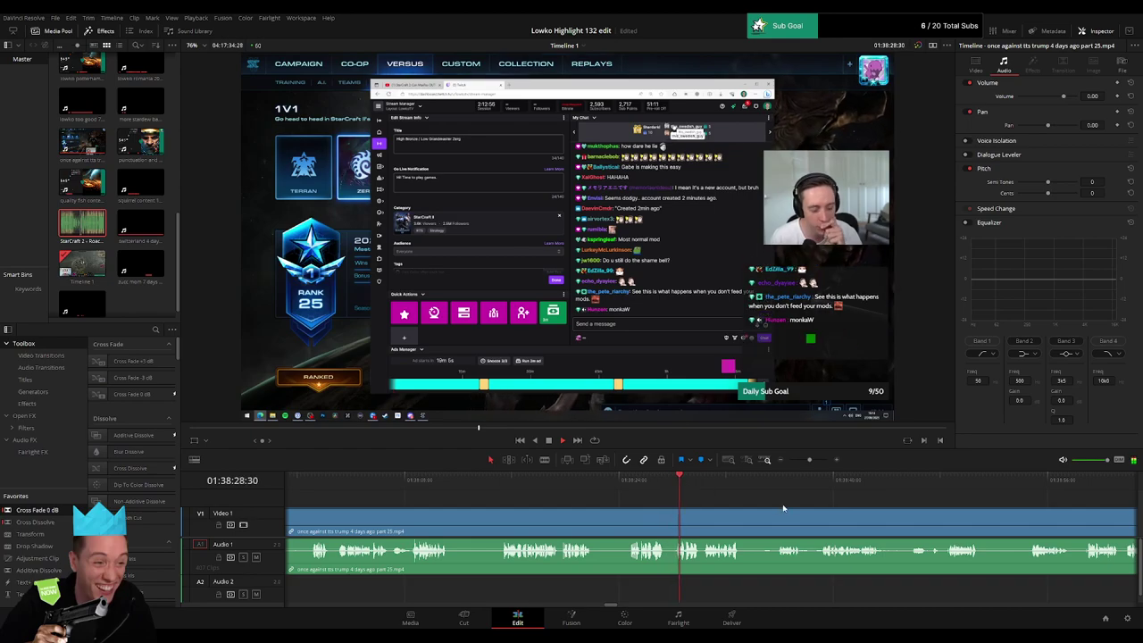
scroll(613, 503, "right", 3)
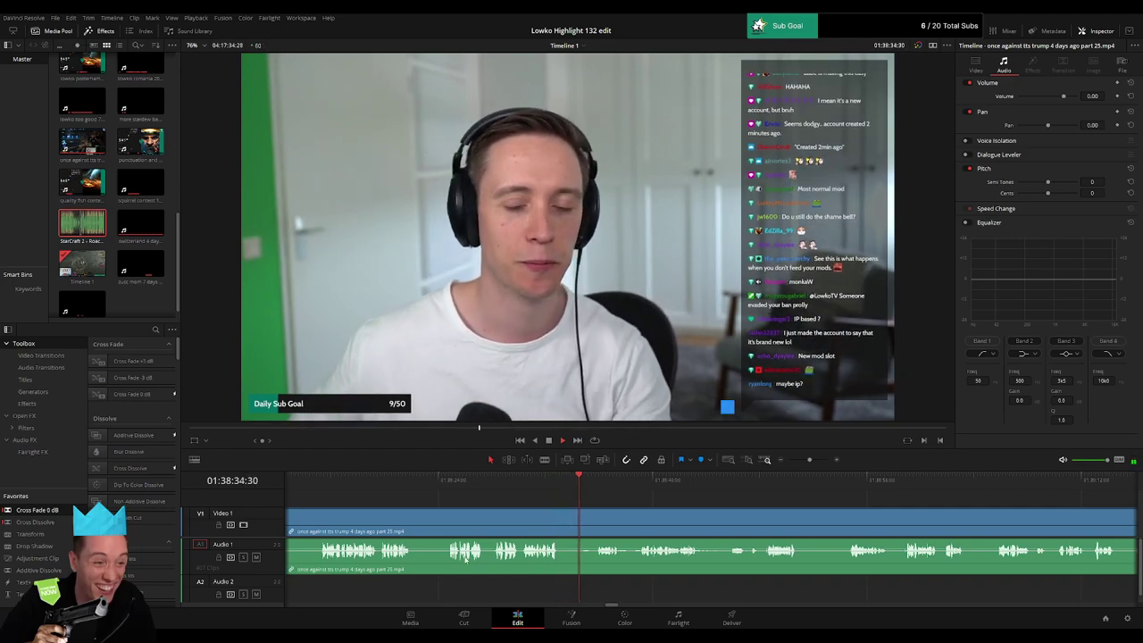
left_click(605, 484)
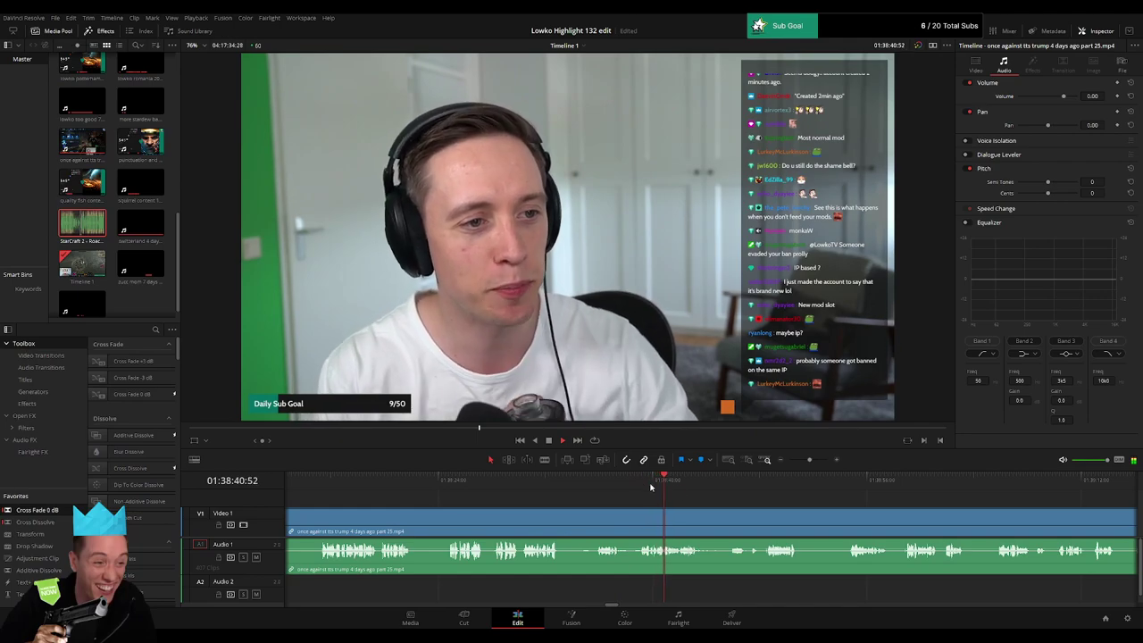
left_click(735, 483)
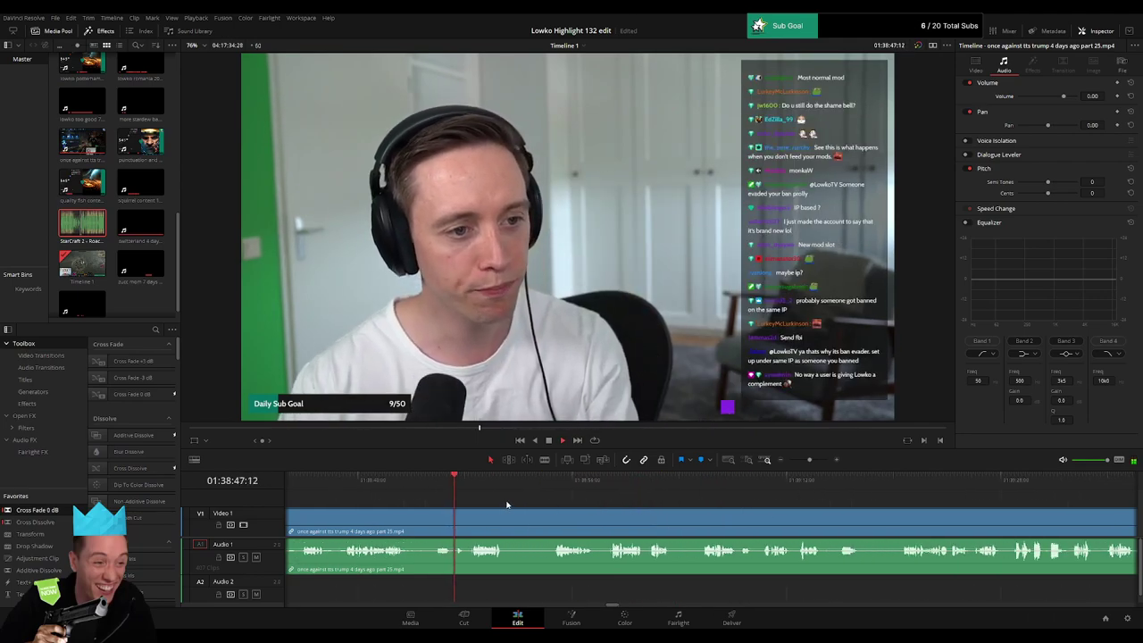
left_click(778, 500)
left_click(931, 502)
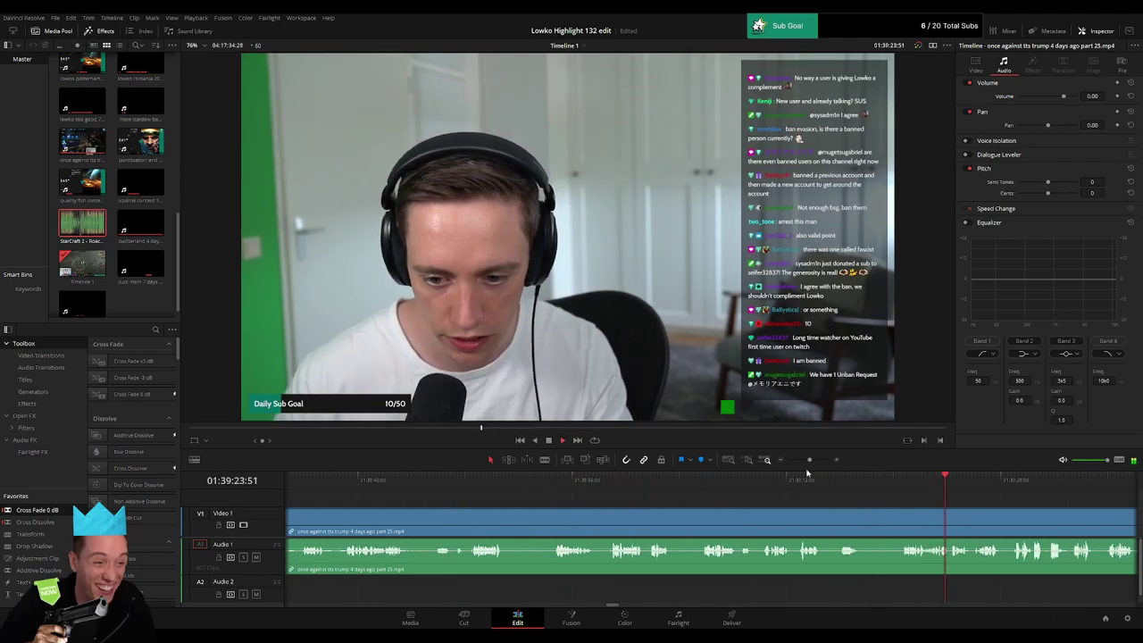
left_click_drag(810, 459, 801, 459)
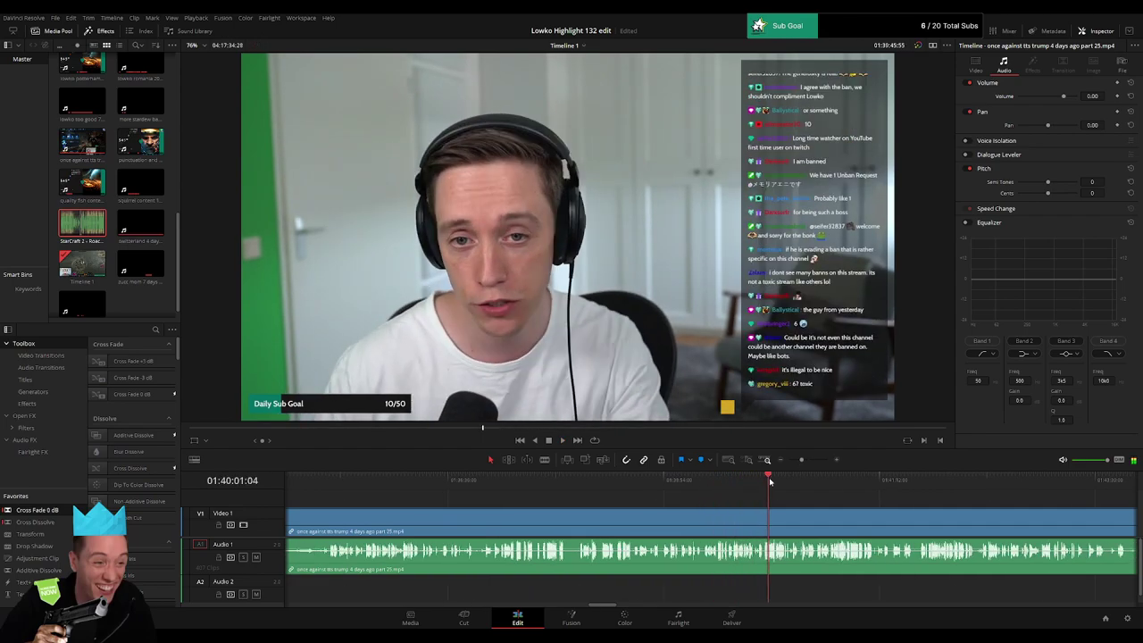
left_click(769, 486)
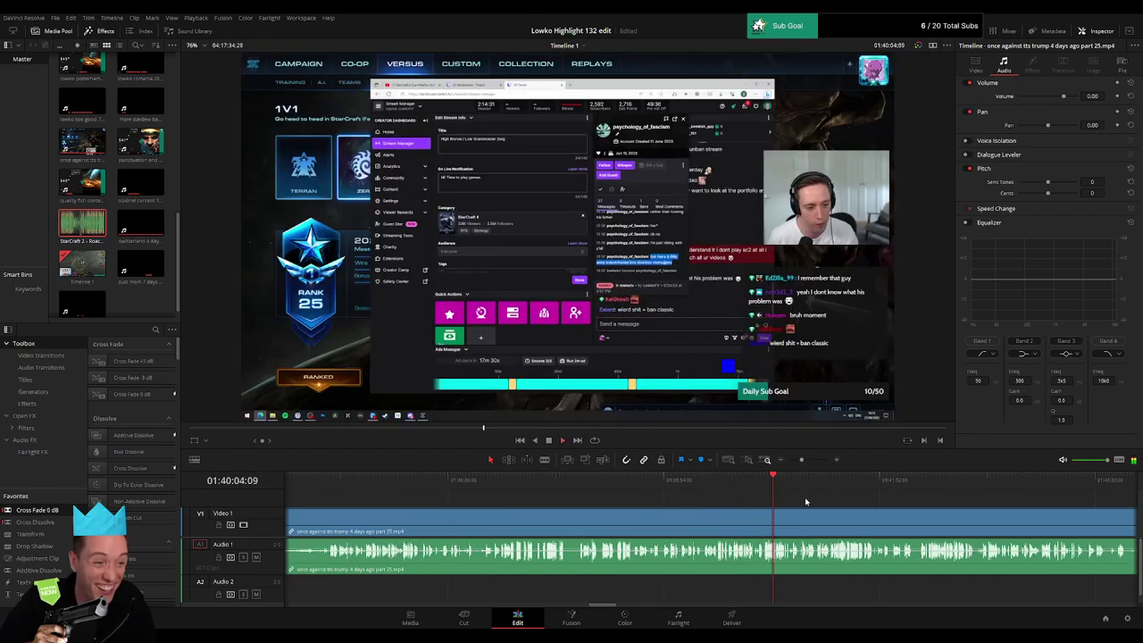
left_click_drag(613, 483, 630, 482)
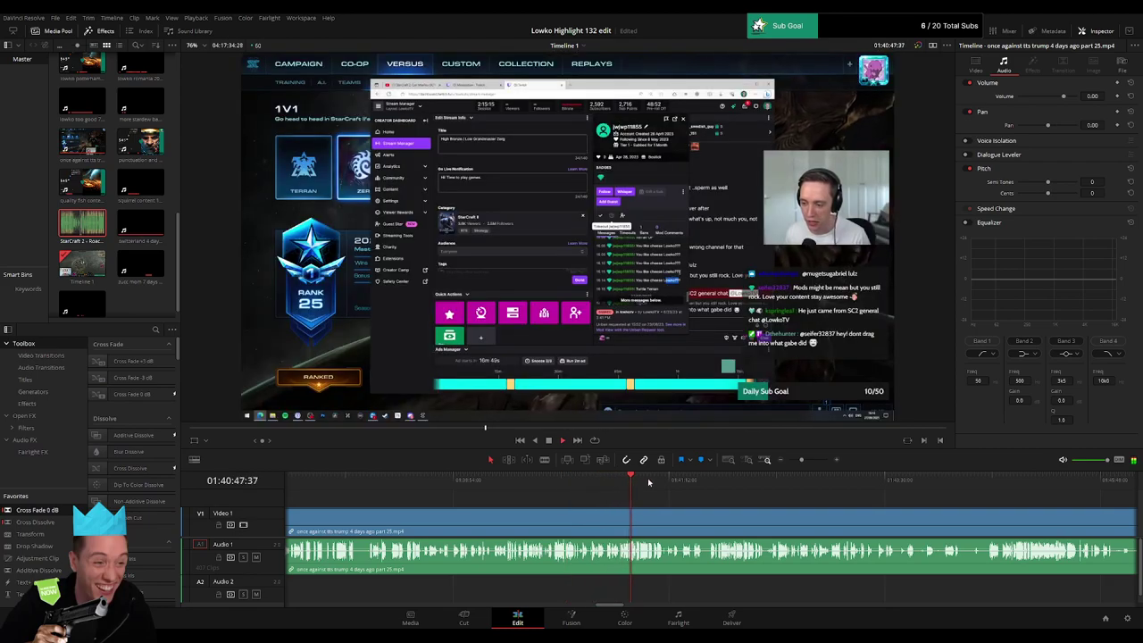
mouse_move(670, 482)
left_mouse_down()
mouse_move(513, 497)
mouse_move(576, 484)
mouse_move(723, 491)
left_mouse_up()
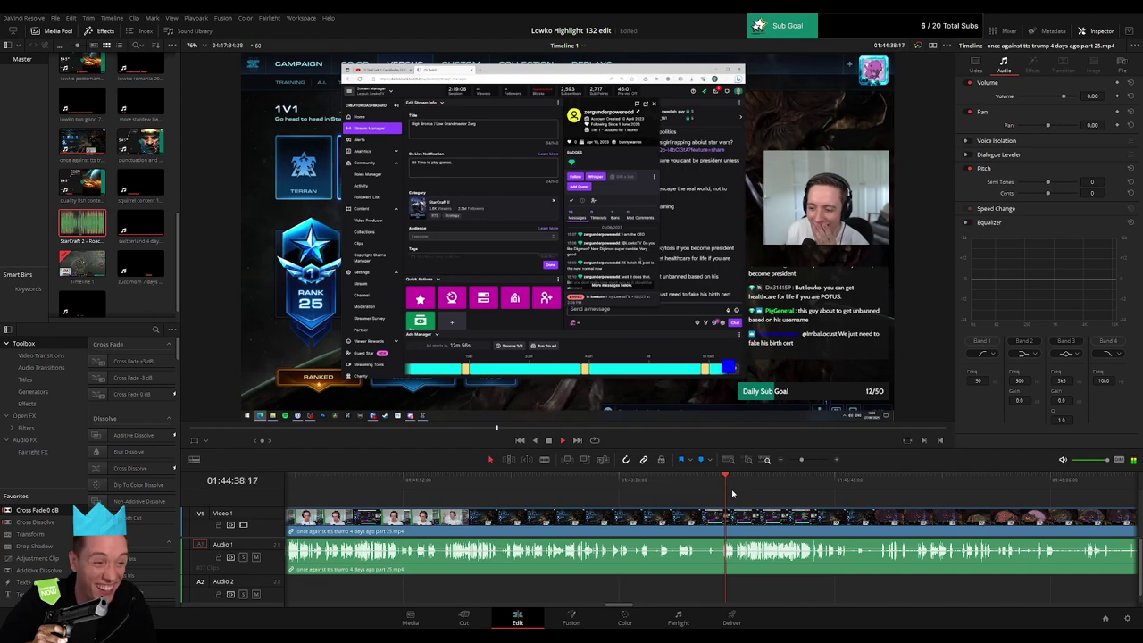
Step: Play a section, skim to the end of the long clip, and ripple-delete it
left_click_drag(806, 461, 699, 487)
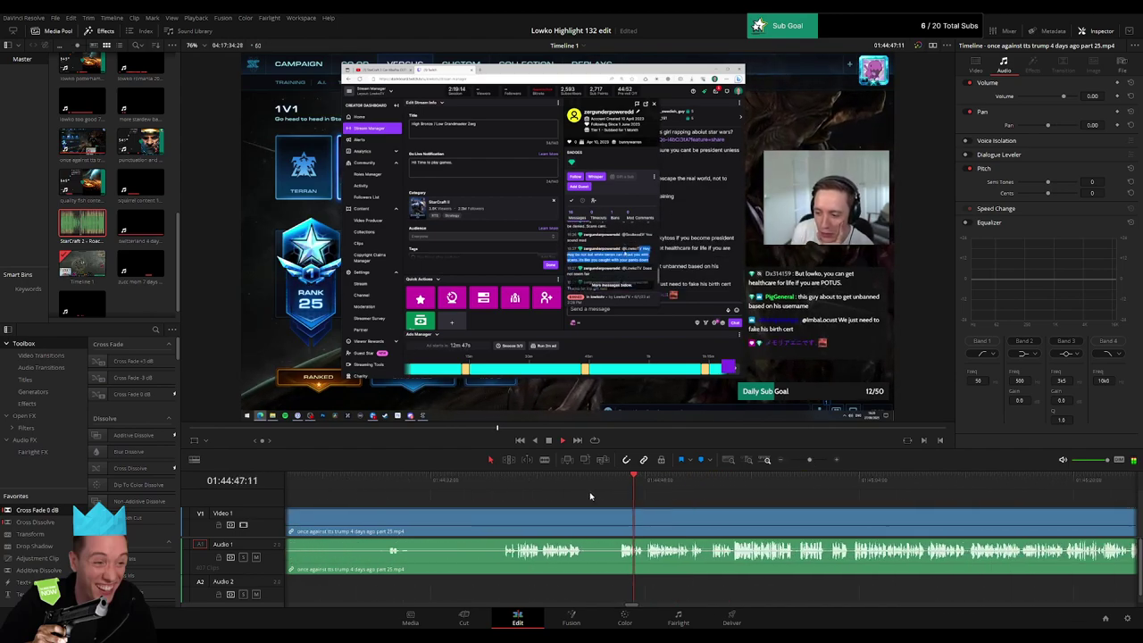
key("space")
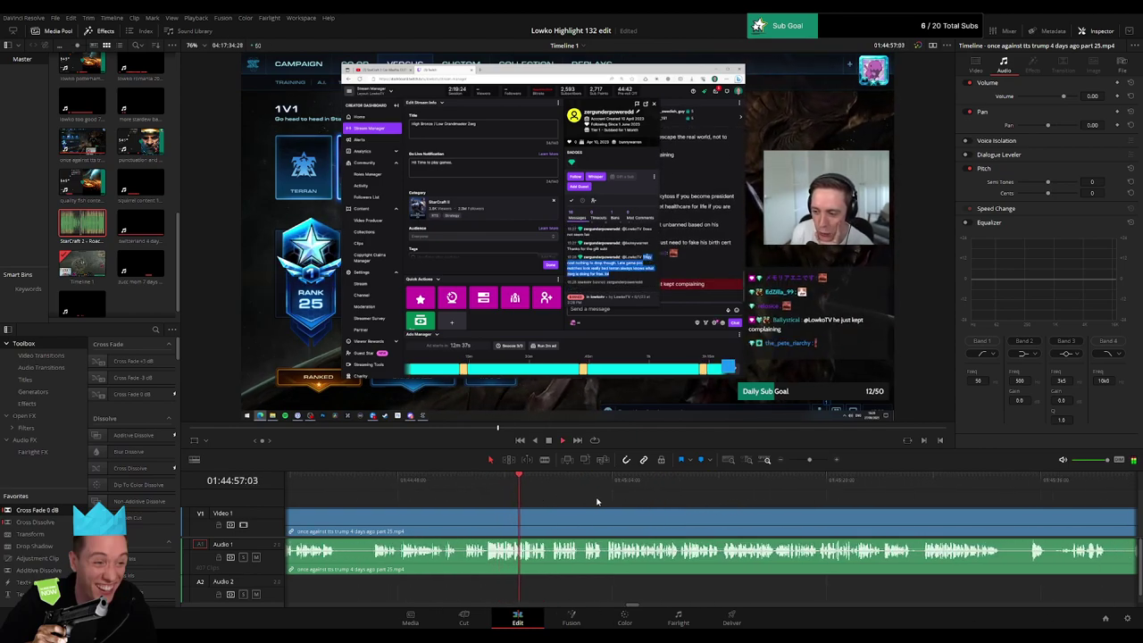
left_click_drag(807, 466, 801, 461)
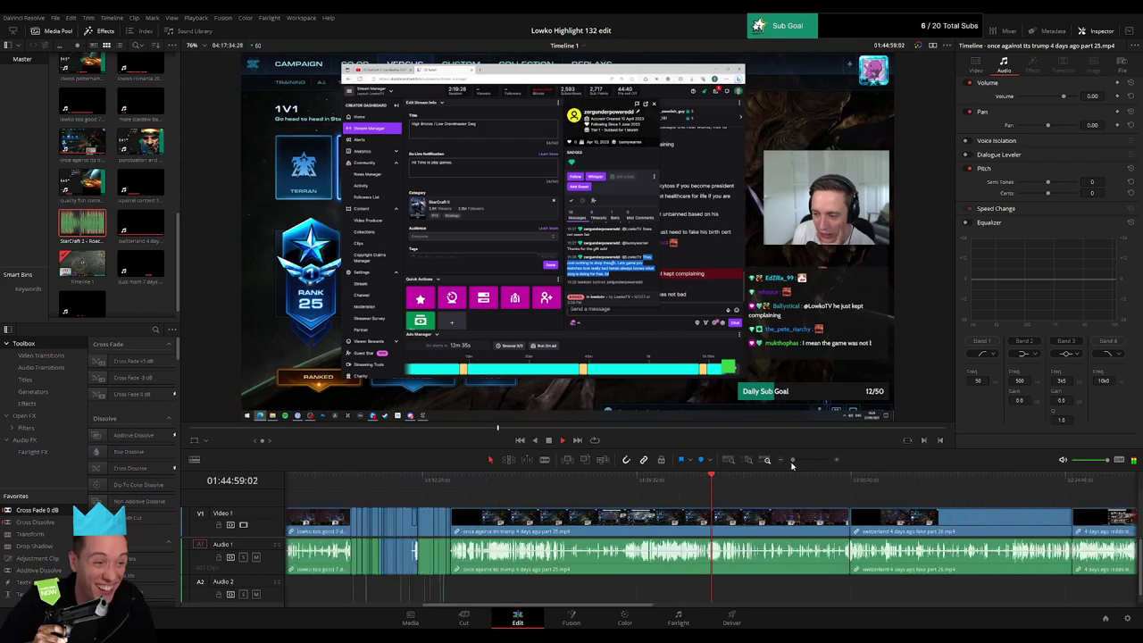
left_click_drag(728, 489, 543, 489)
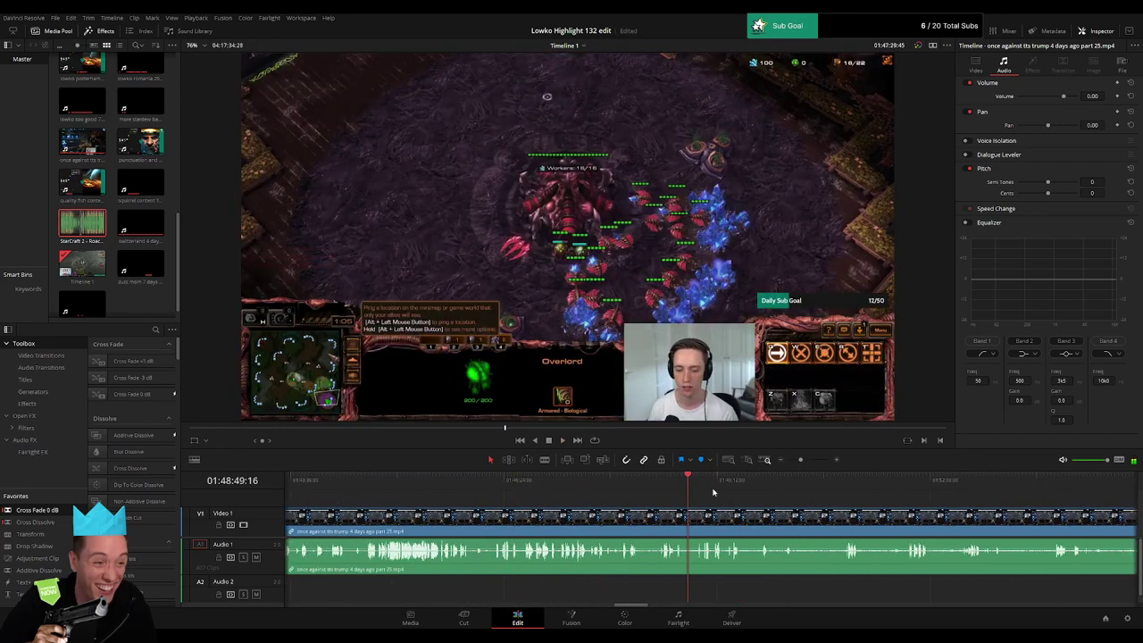
left_click_drag(543, 488, 1005, 489)
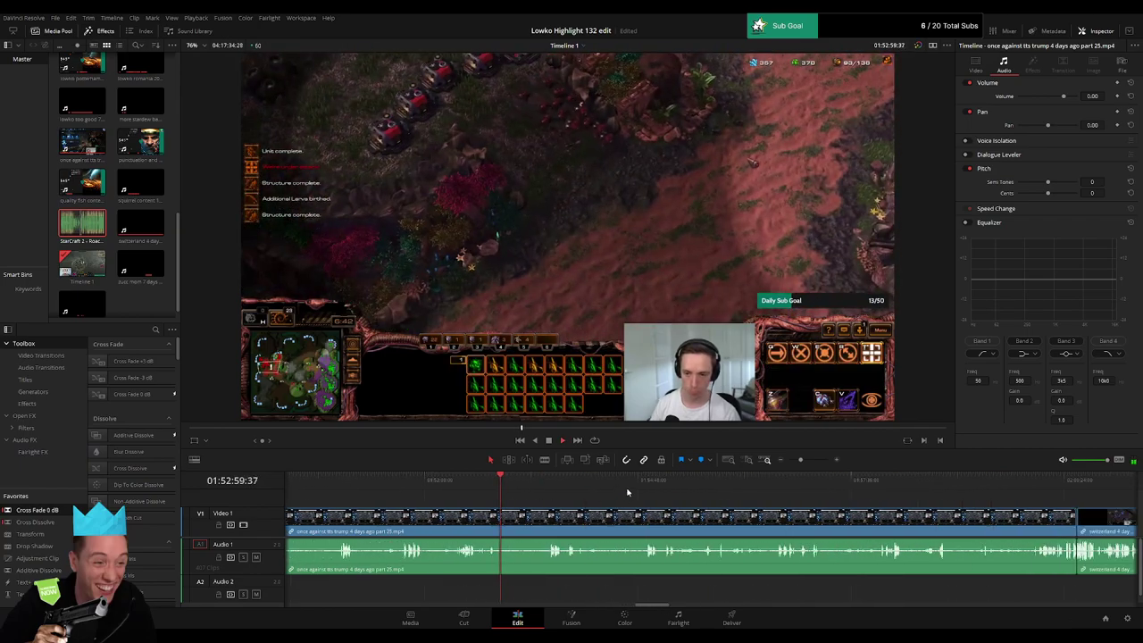
left_click_drag(500, 488, 1048, 489)
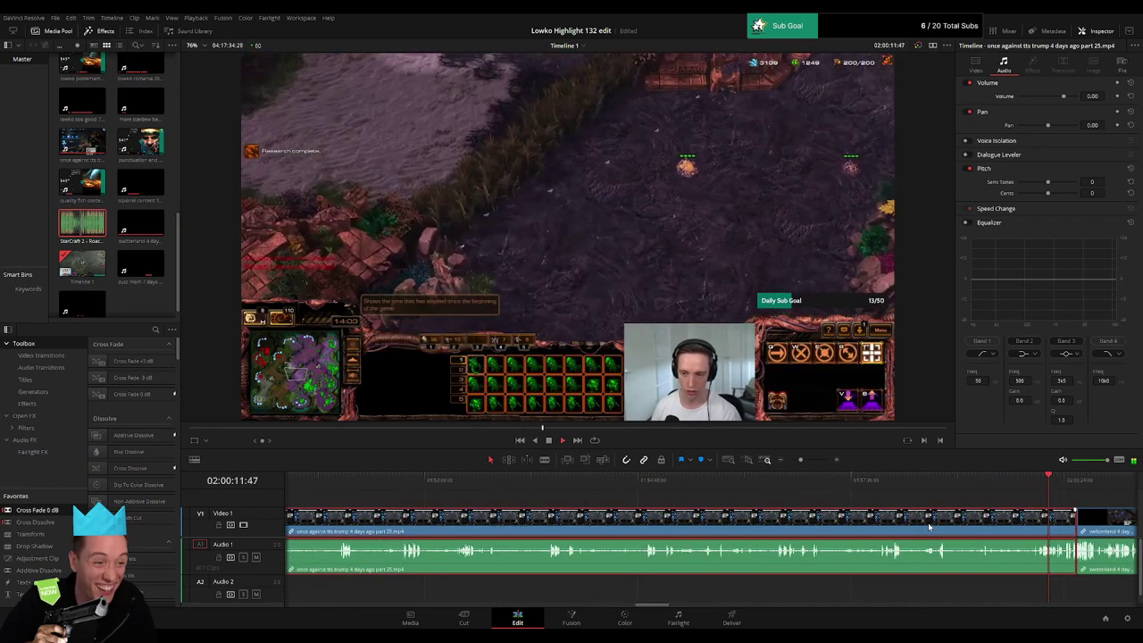
key("Delete")
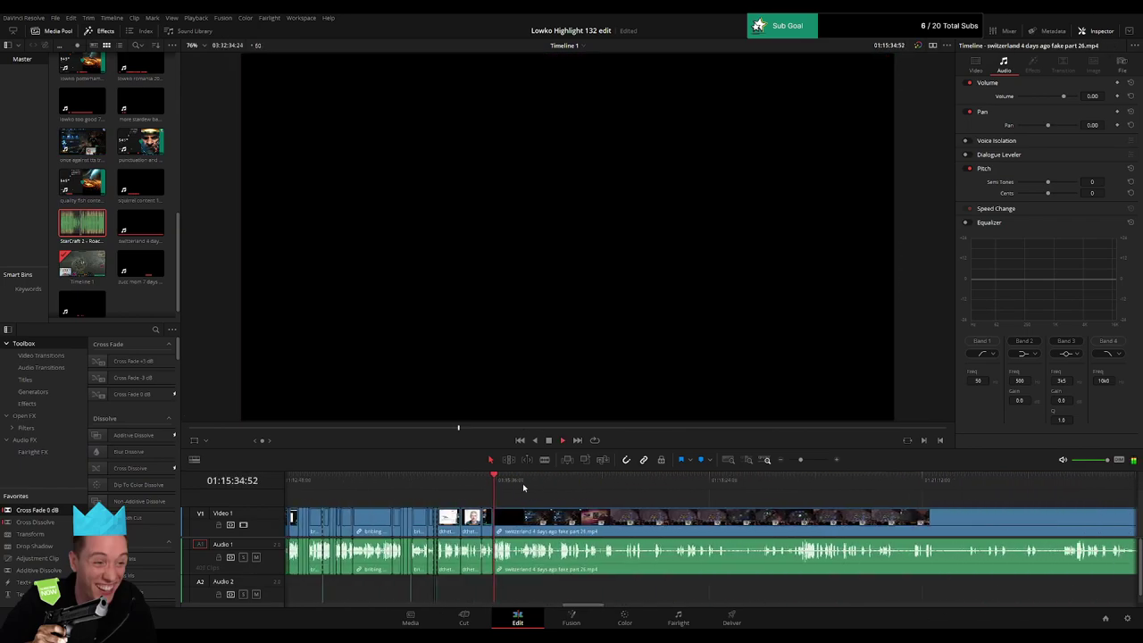
Step: Skim the switzerland part 26 clip, then ripple-delete it
left_click_drag(522, 484, 807, 487)
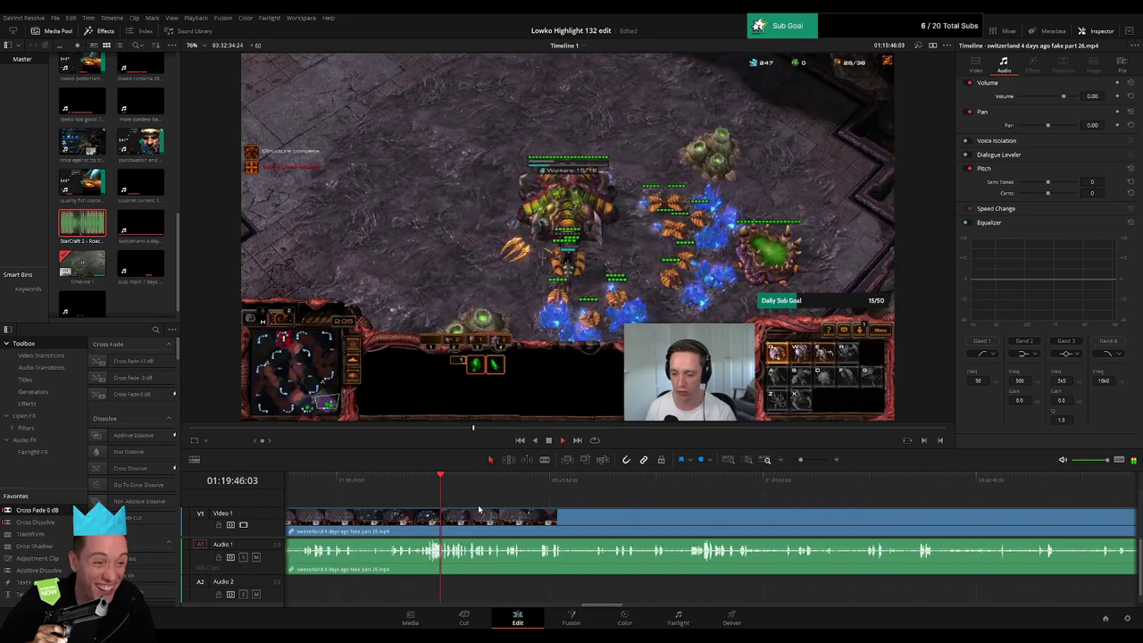
mouse_move(482, 487)
left_mouse_down()
mouse_move(1021, 487)
mouse_move(1028, 510)
mouse_move(789, 485)
left_mouse_up()
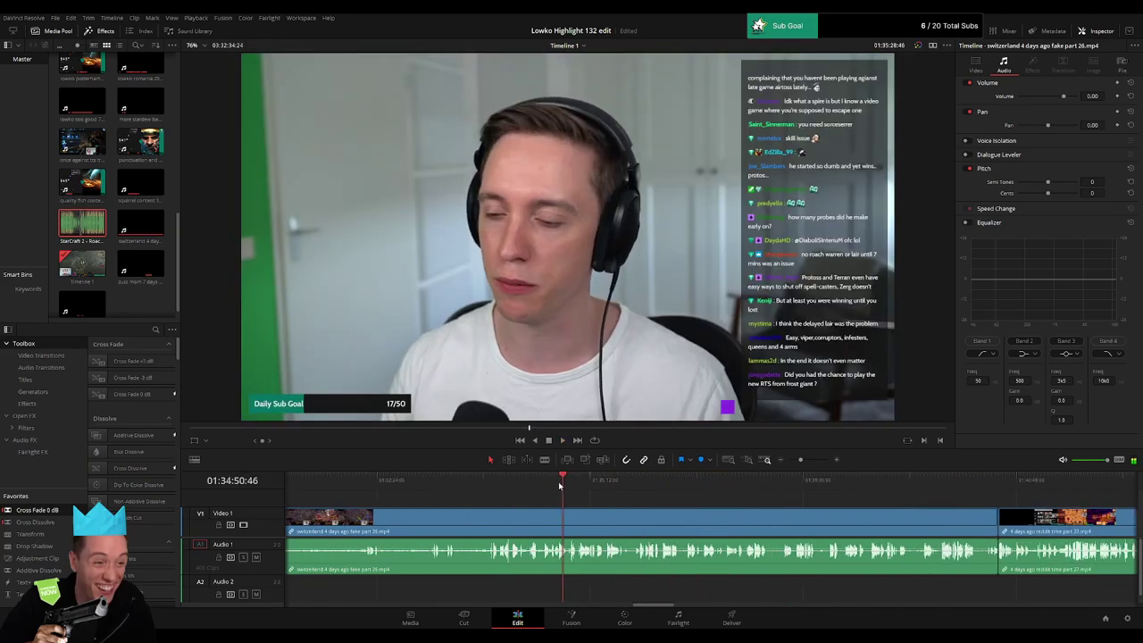
mouse_move(560, 485)
left_mouse_down()
mouse_move(516, 487)
mouse_move(953, 486)
left_mouse_up()
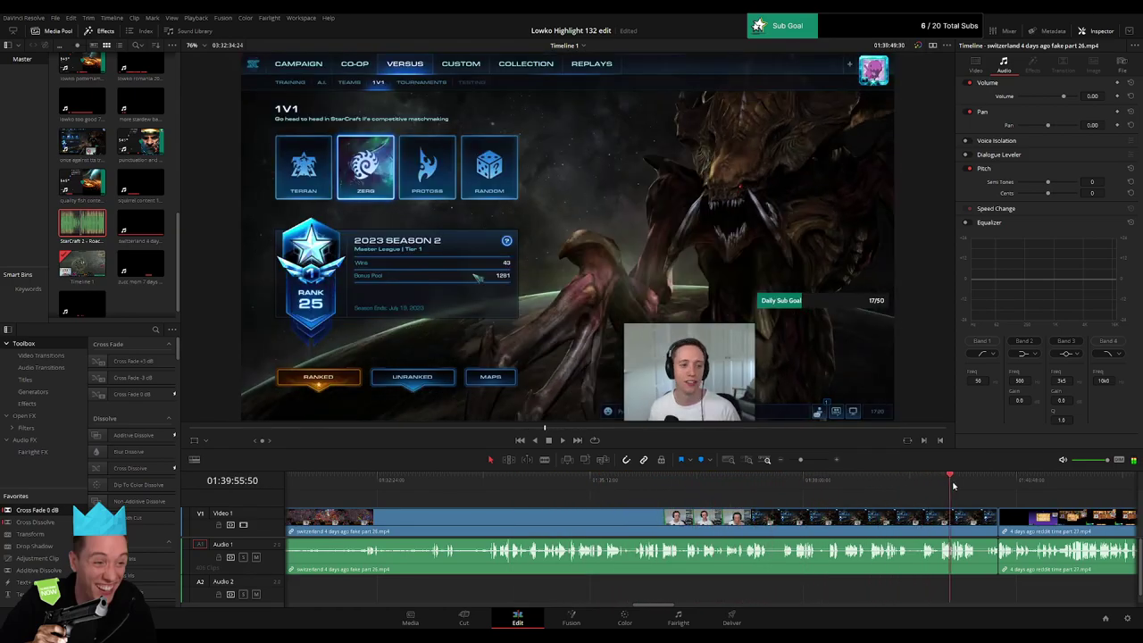
left_click(859, 533)
key("Delete")
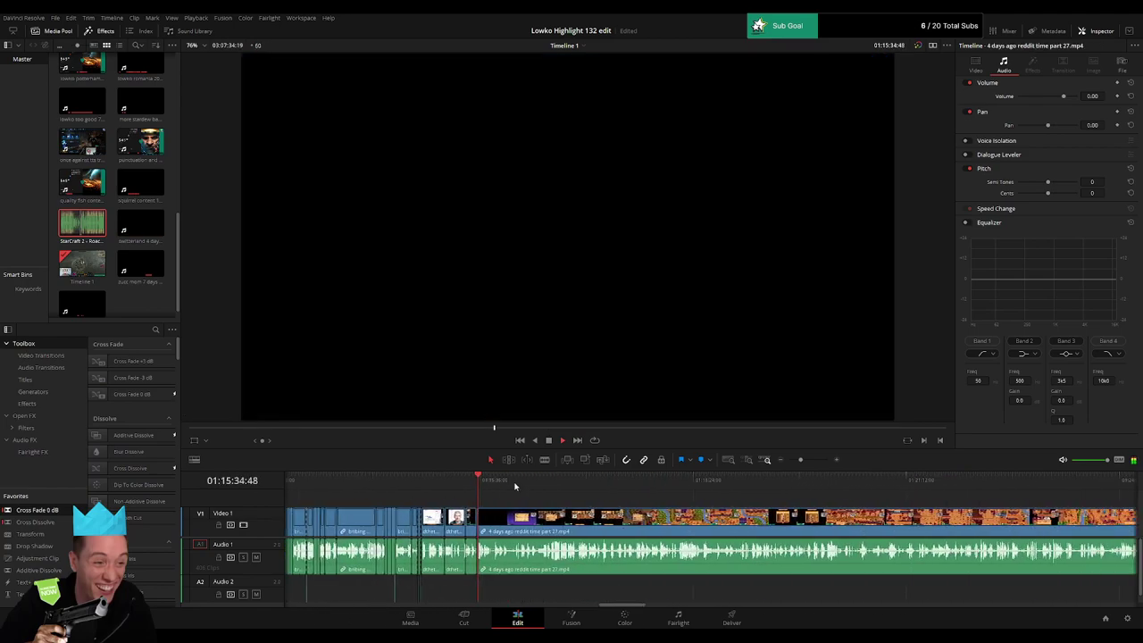
Step: Play through the Stardew footage in the reddit time part 27 clip to review it
left_click_drag(514, 487, 776, 503)
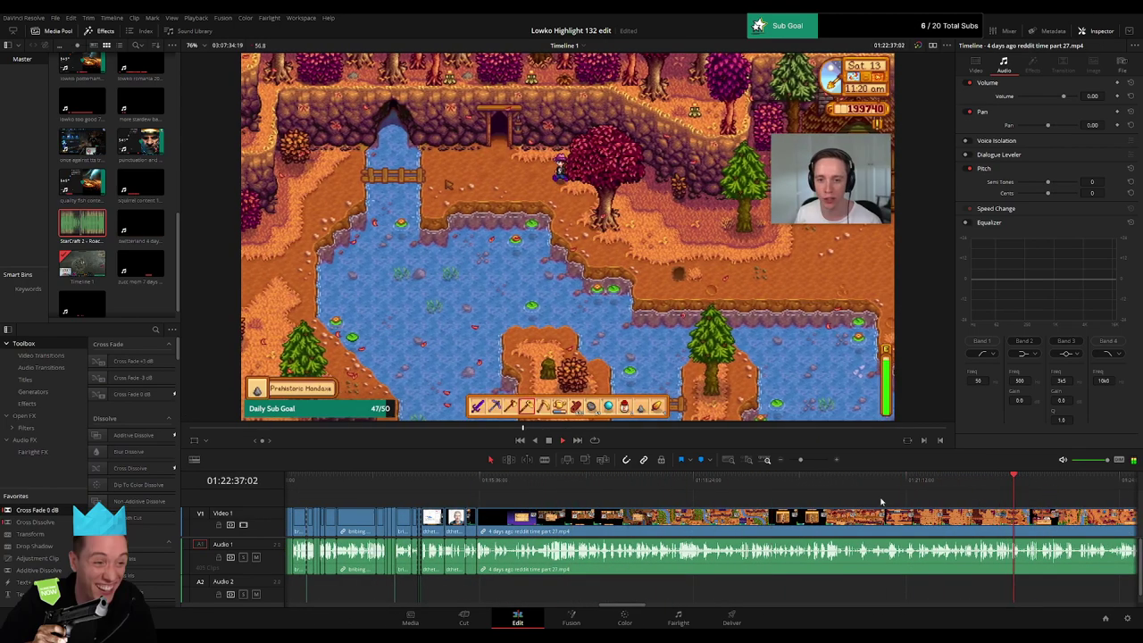
scroll(983, 500, "right", 3)
left_click(937, 492)
key("space")
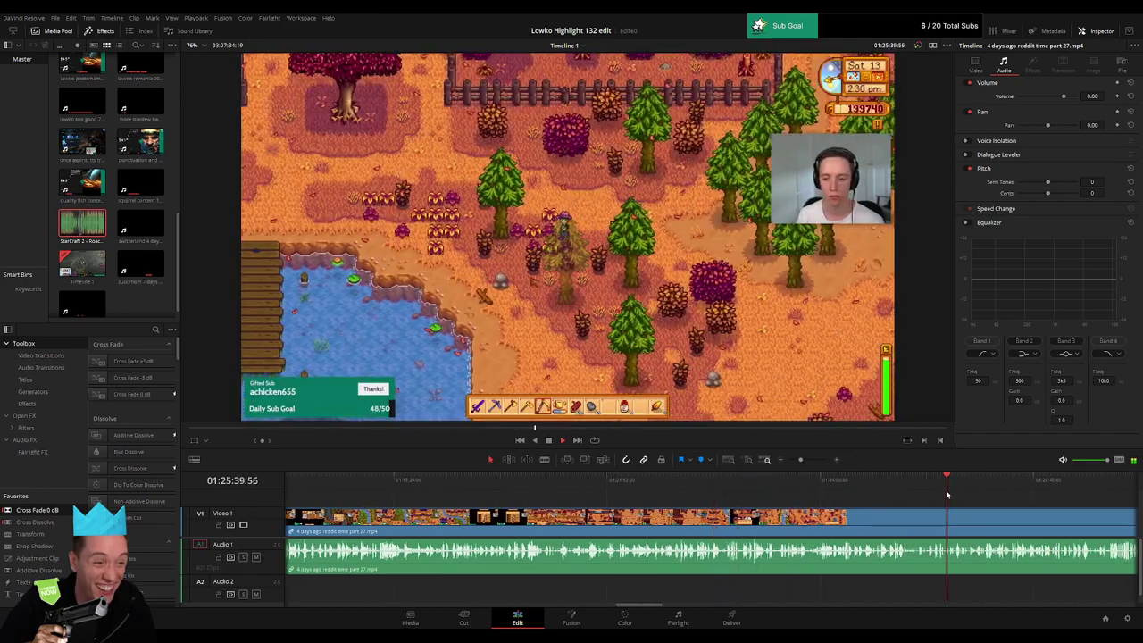
left_click_drag(719, 480, 802, 483)
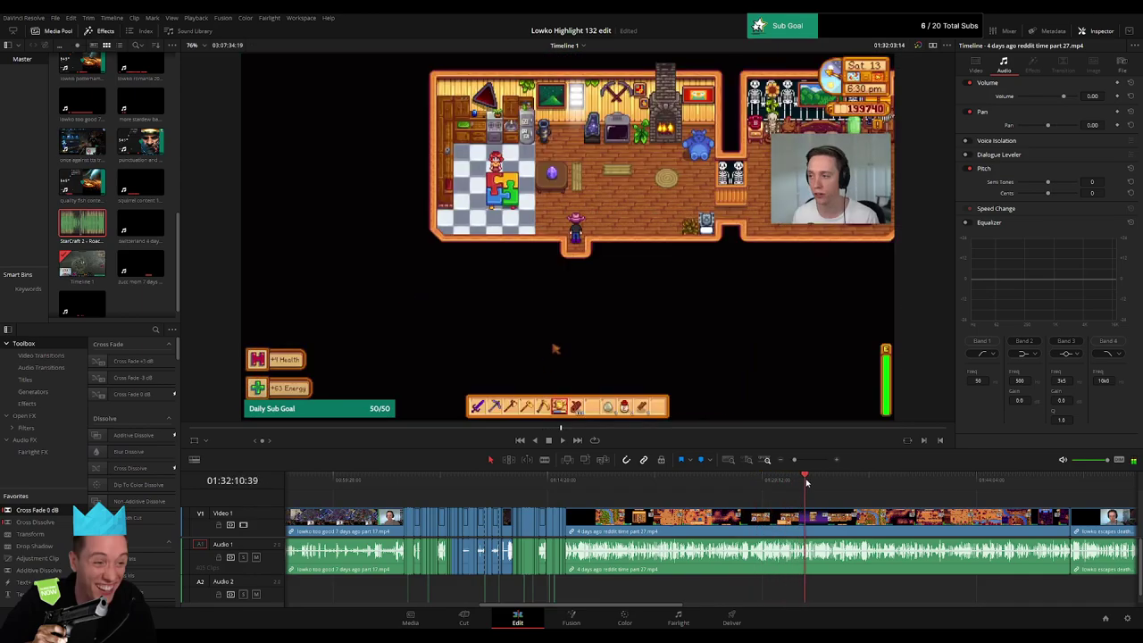
mouse_move(802, 483)
left_mouse_down()
mouse_move(868, 484)
mouse_move(800, 460)
left_mouse_up()
key("space")
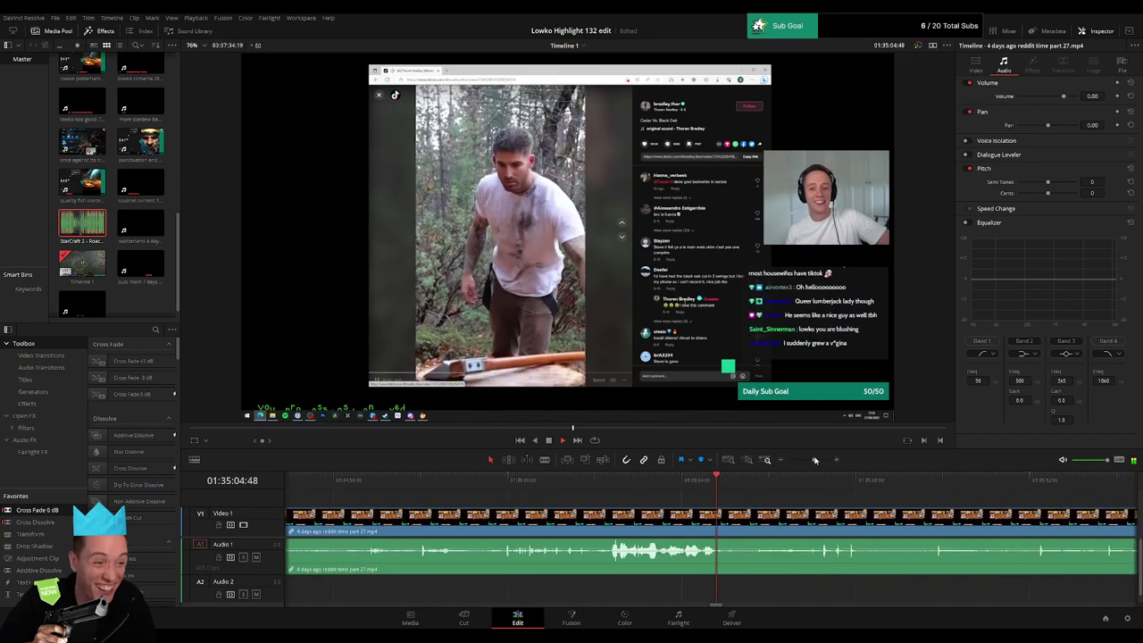
Step: Go back to the Day 14 of Fall and Level Up moments and select the section to remove
left_click(651, 484)
left_click(630, 484)
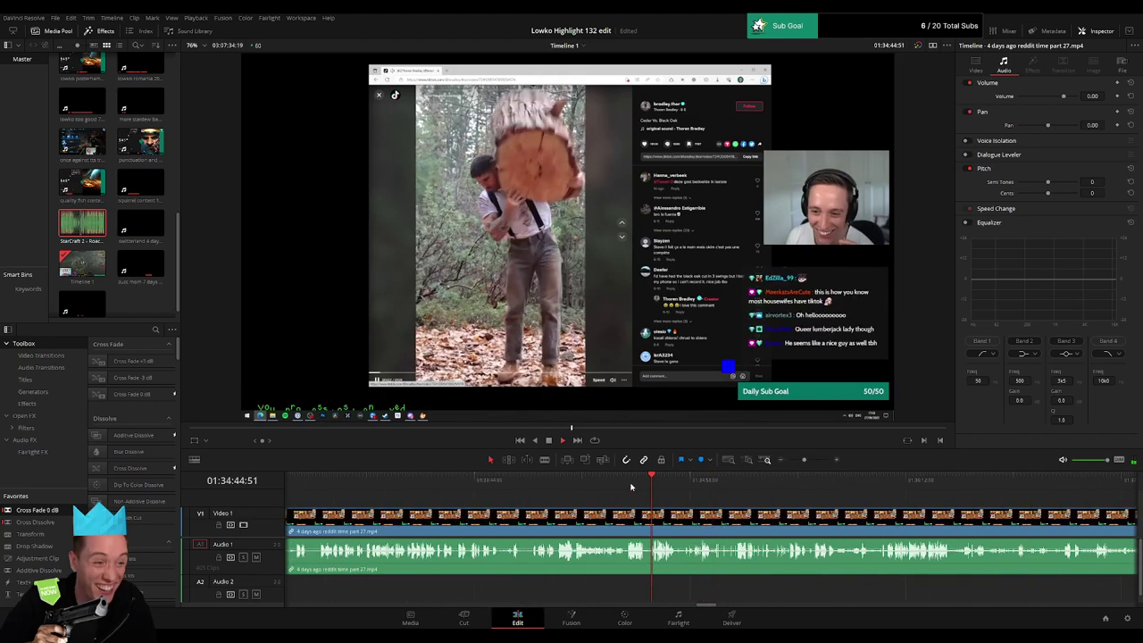
left_click(540, 483)
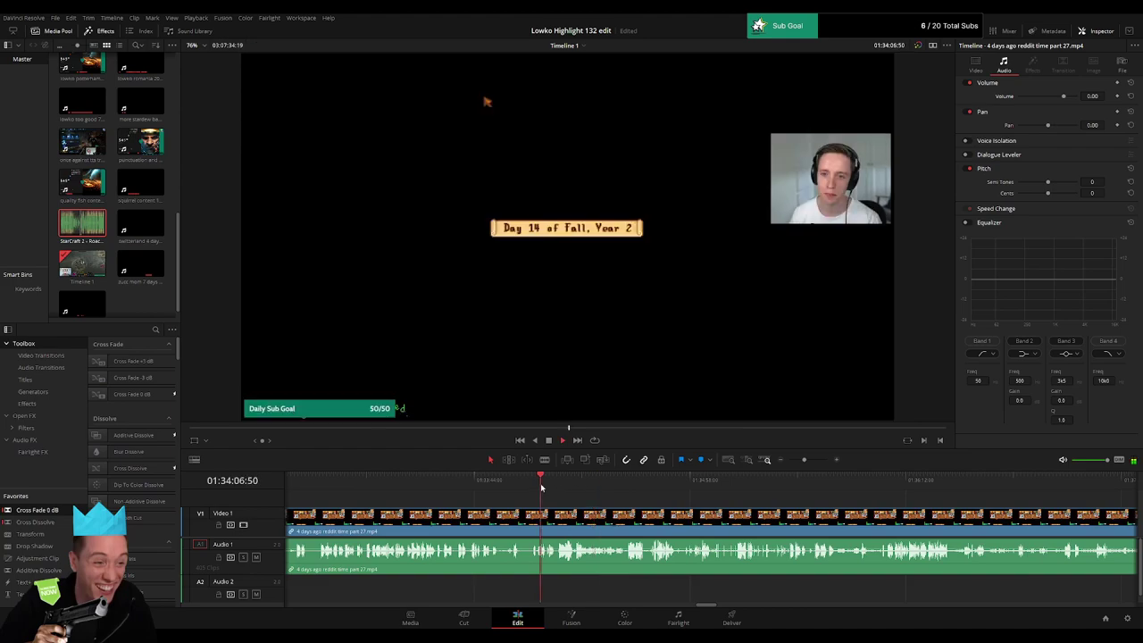
left_click(525, 489)
left_click(535, 488)
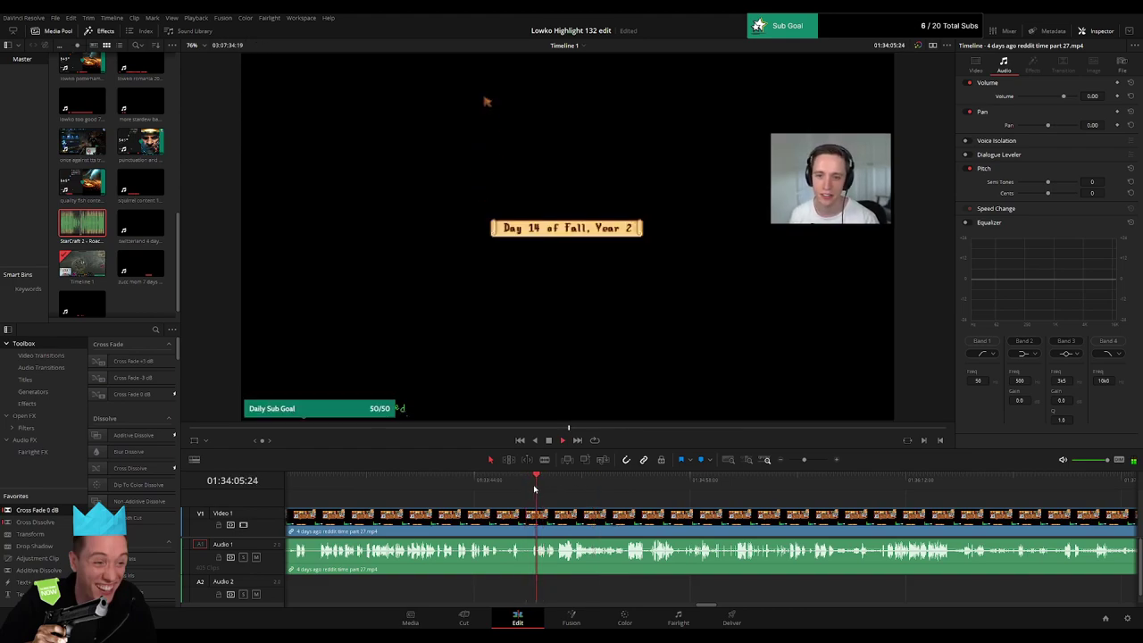
left_click(322, 489)
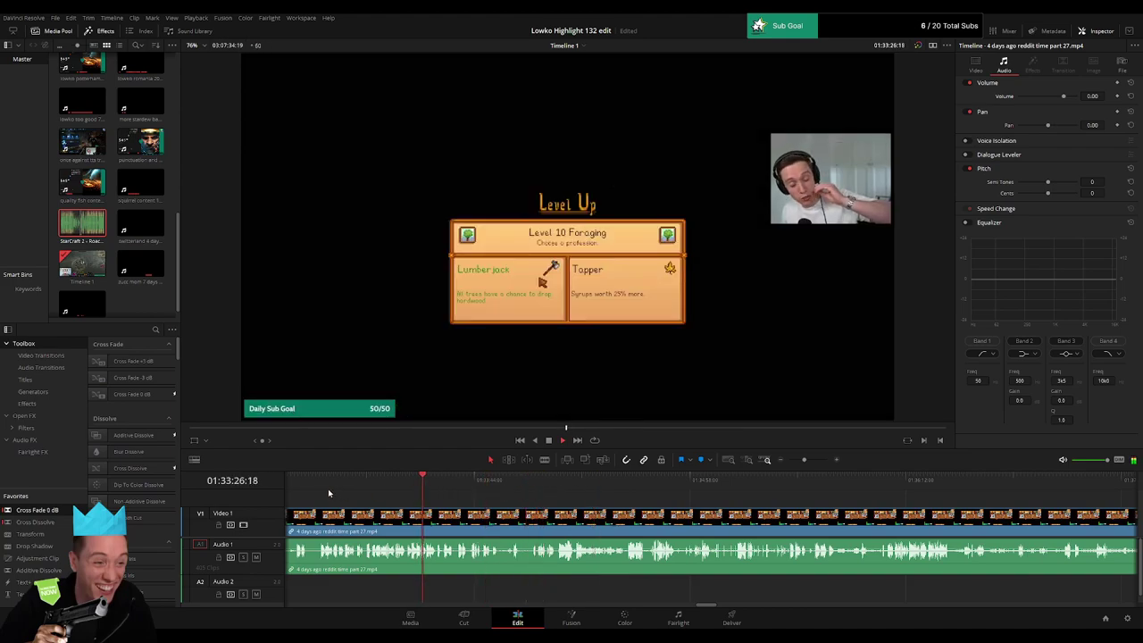
left_click_drag(810, 462, 816, 462)
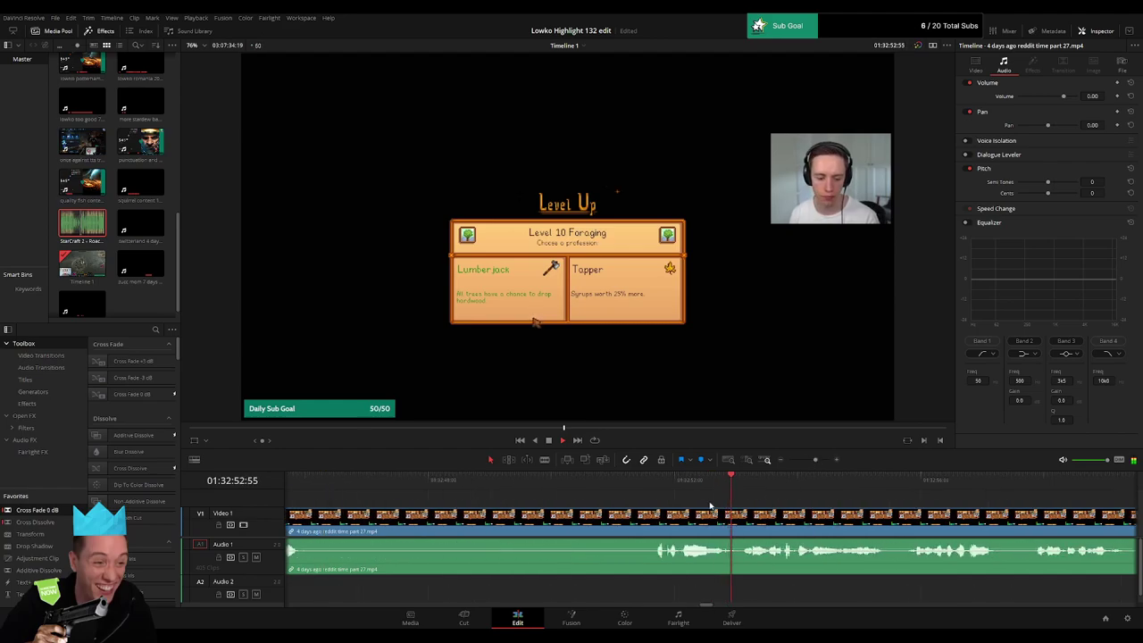
left_click(590, 521)
Step: Ripple-delete the selected section, then blade out the first pause in reddit time part 27
key("Delete")
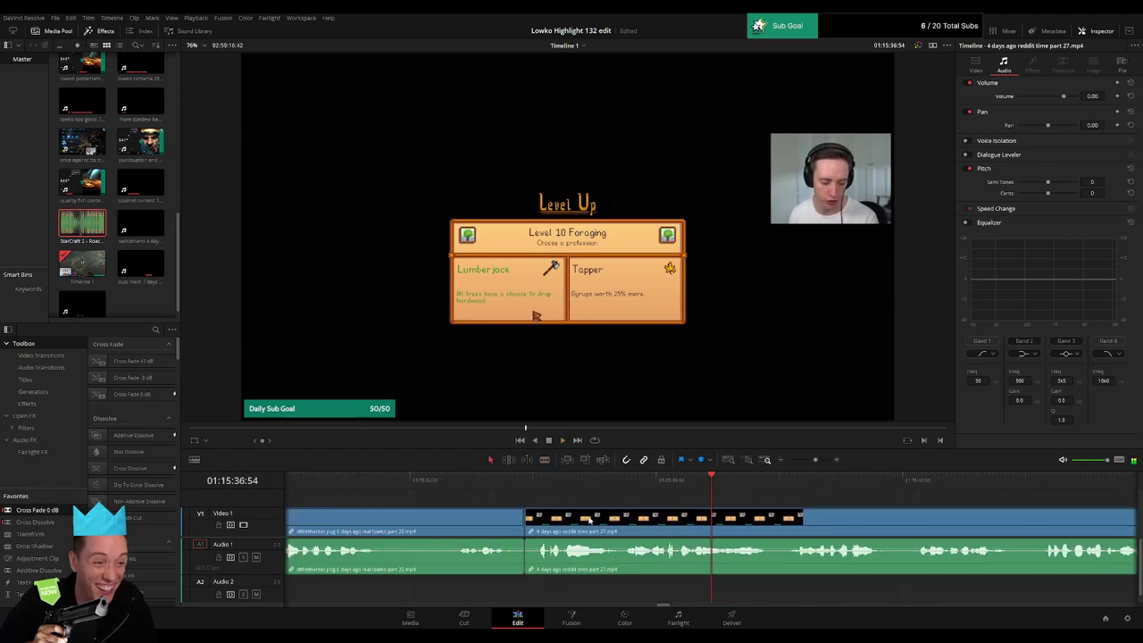
left_click_drag(812, 463, 809, 464)
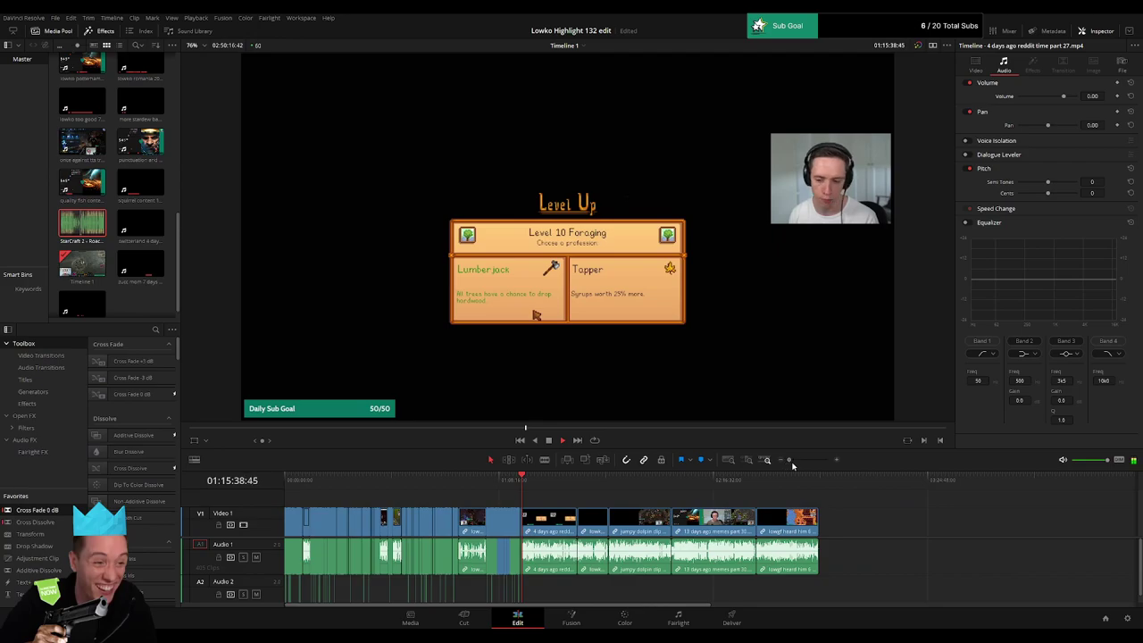
scroll(623, 509, "right", 3)
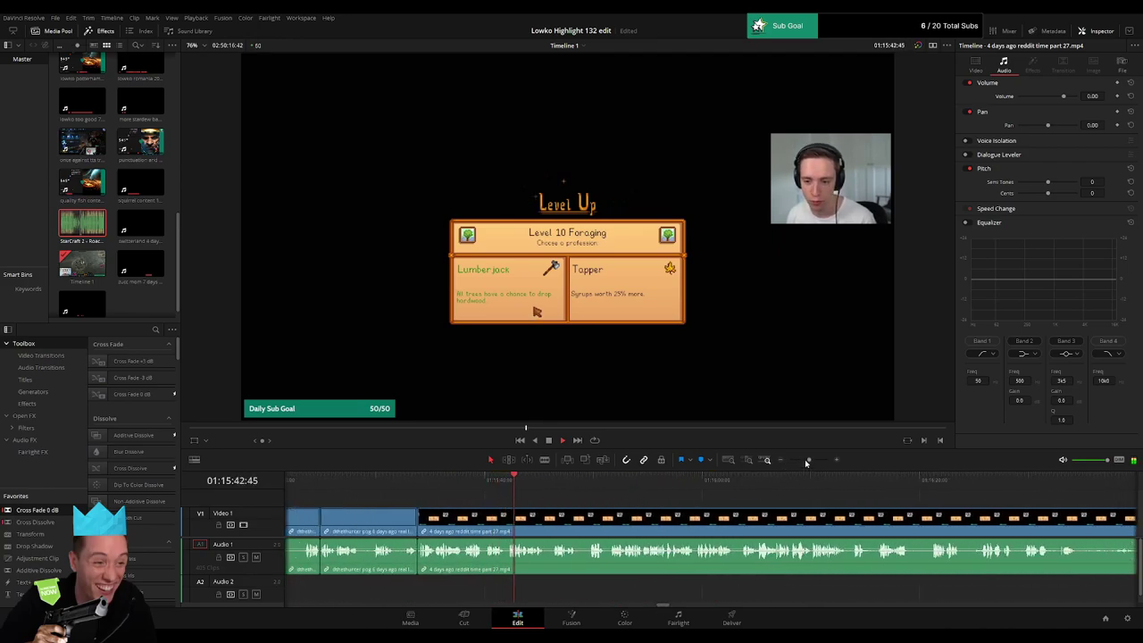
left_click_drag(807, 463, 813, 461)
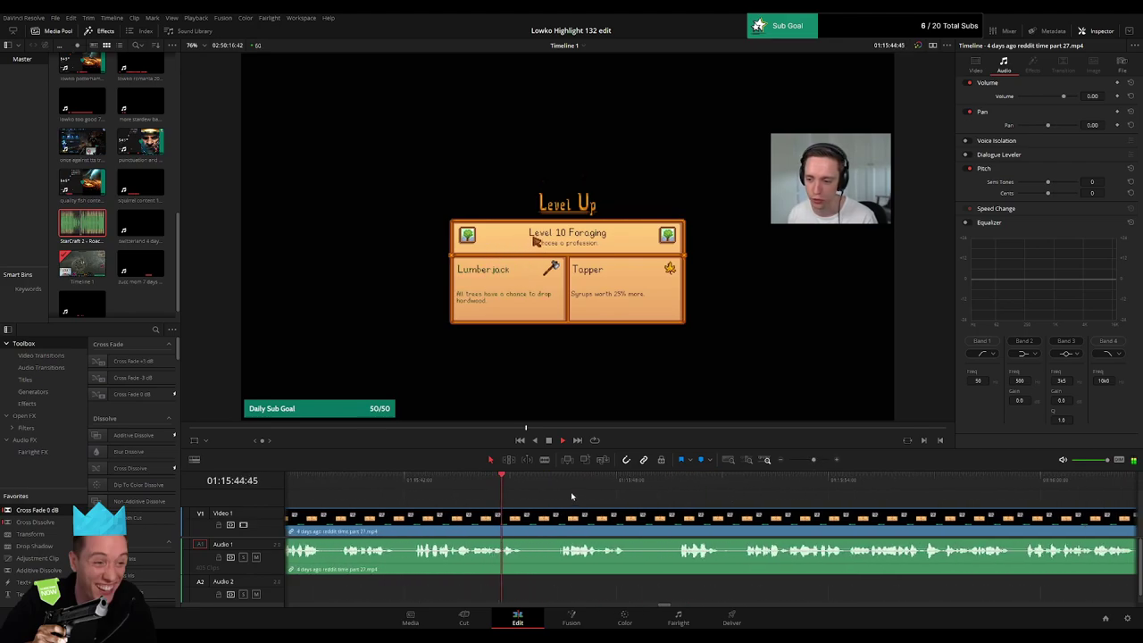
key("b")
left_click(525, 520)
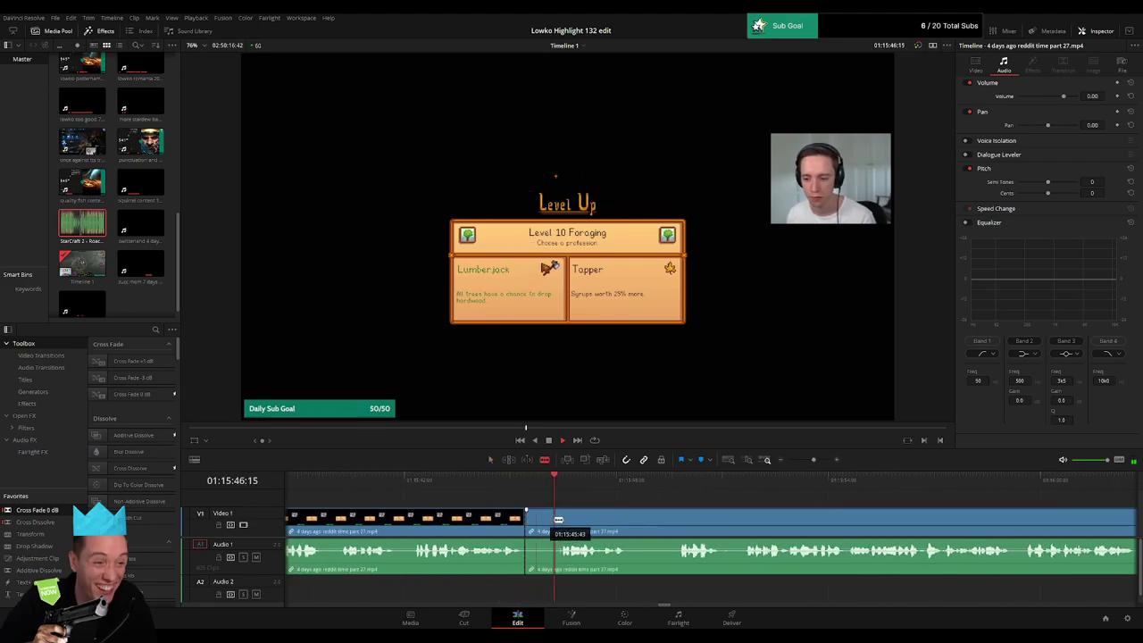
left_click(561, 520)
key("a")
left_click(545, 528)
key("Delete")
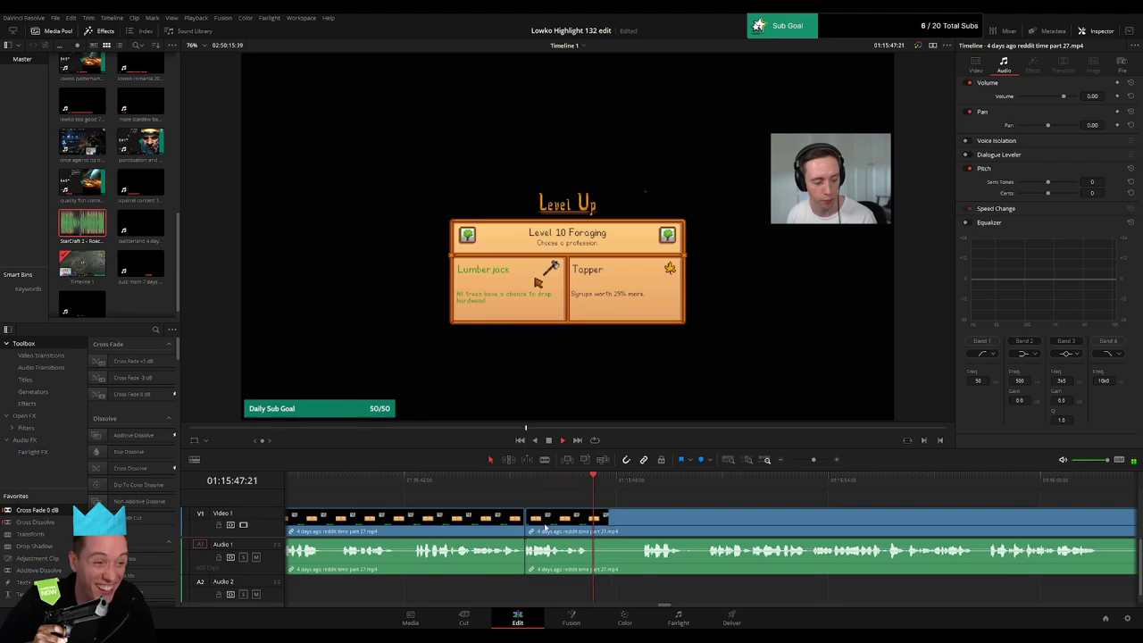
Step: Cut out two more short pauses with the Blade tool, closing each gap
key("b")
left_click(590, 520)
left_click(642, 519)
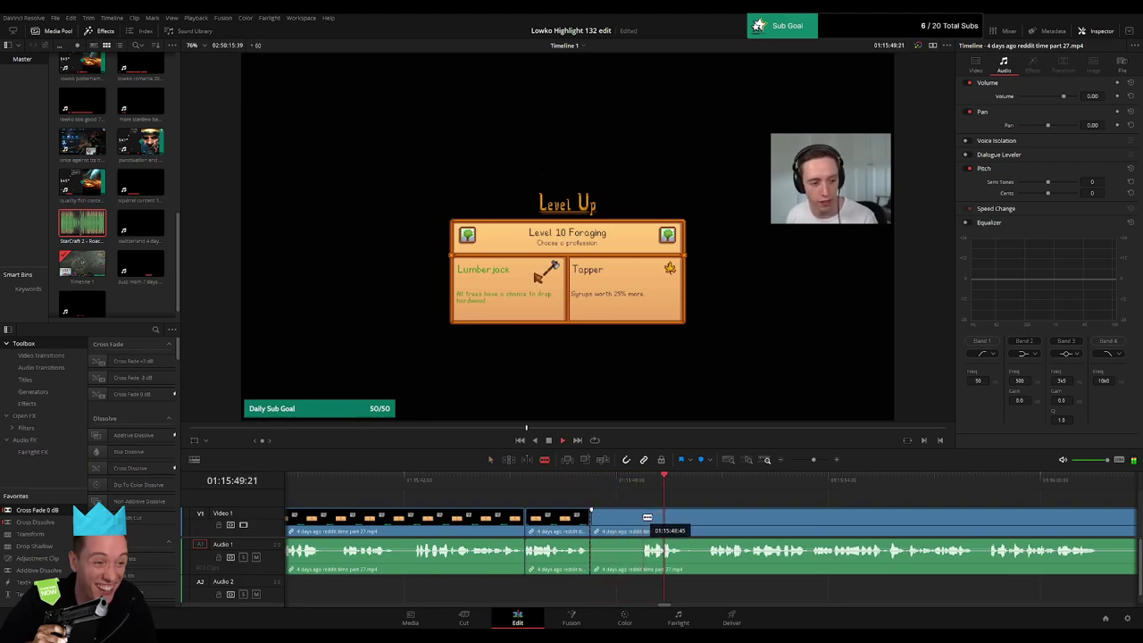
key("a")
left_click(629, 523)
key("Delete")
key("b")
left_click(631, 520)
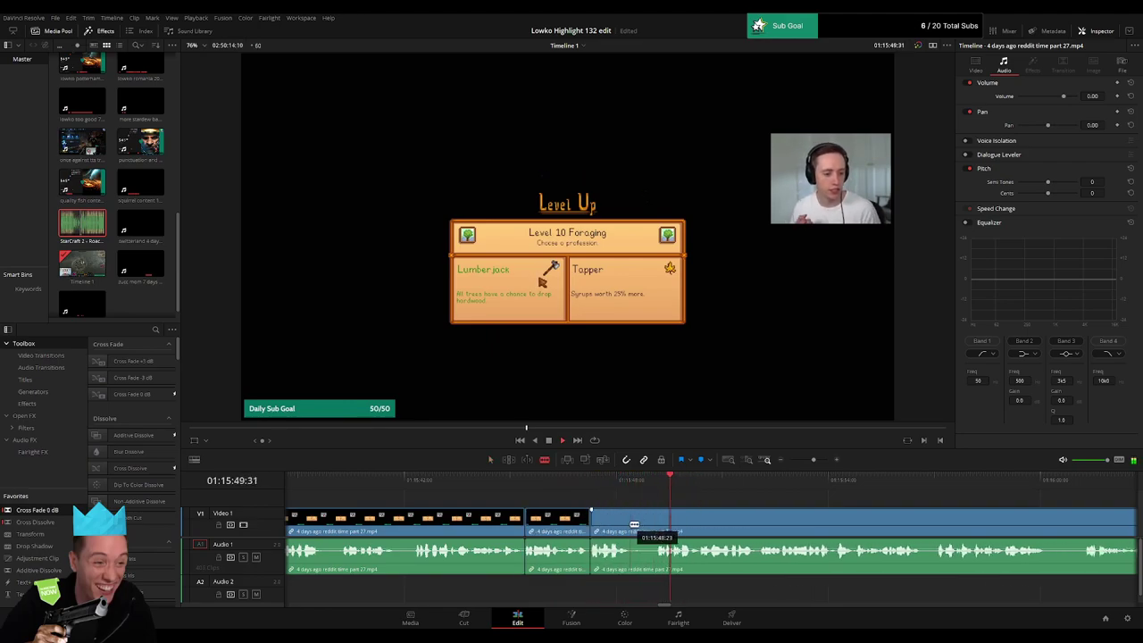
left_click(654, 520)
key("a")
left_click(642, 525)
key("Delete")
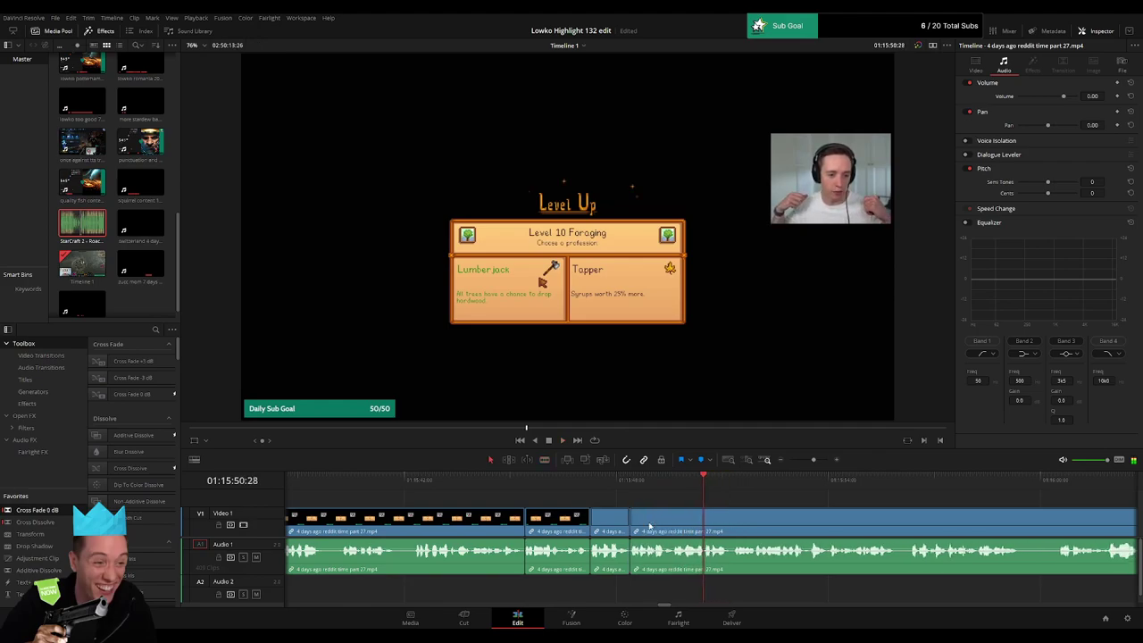
Step: Replay the edited section and blade two new cuts near the playhead
scroll(508, 508, "right", 5)
left_click(355, 480)
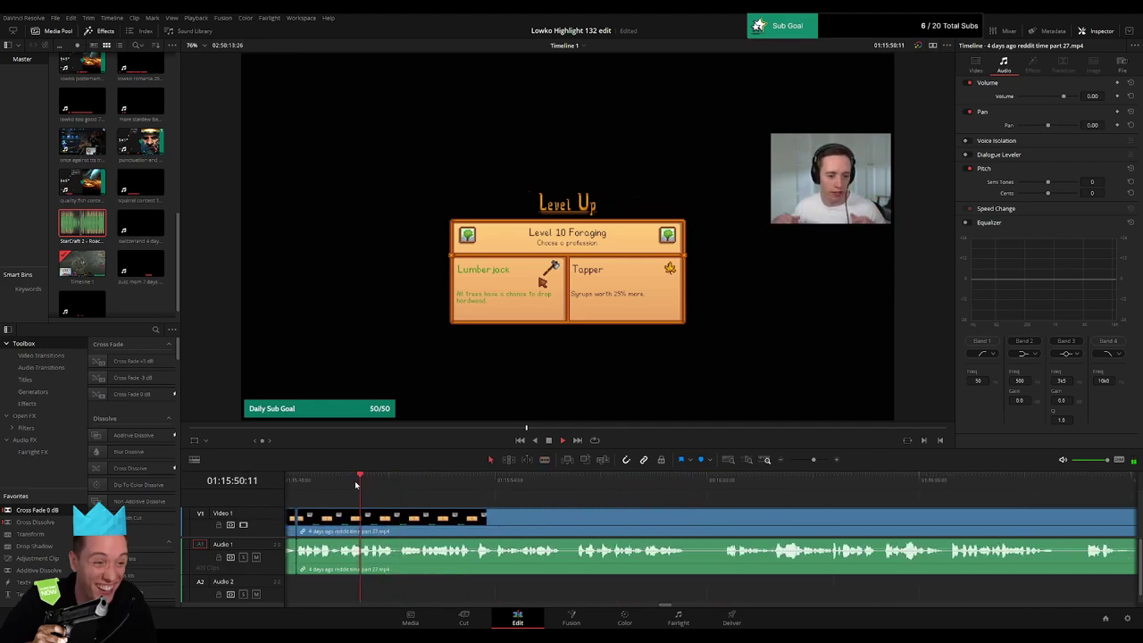
key("space")
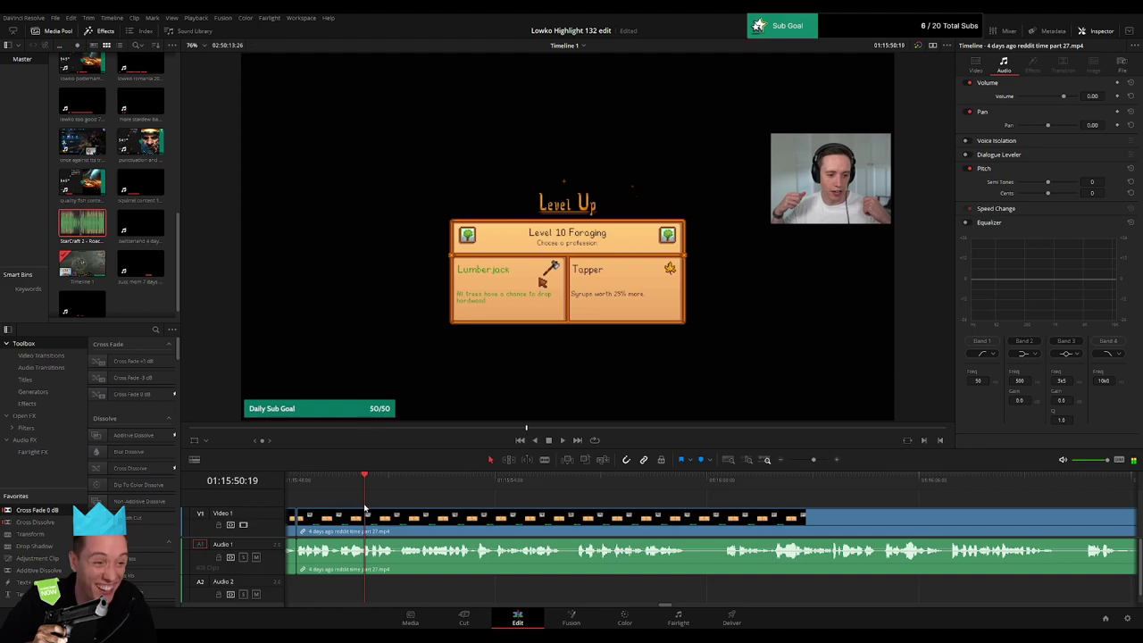
key("b")
left_click(368, 517)
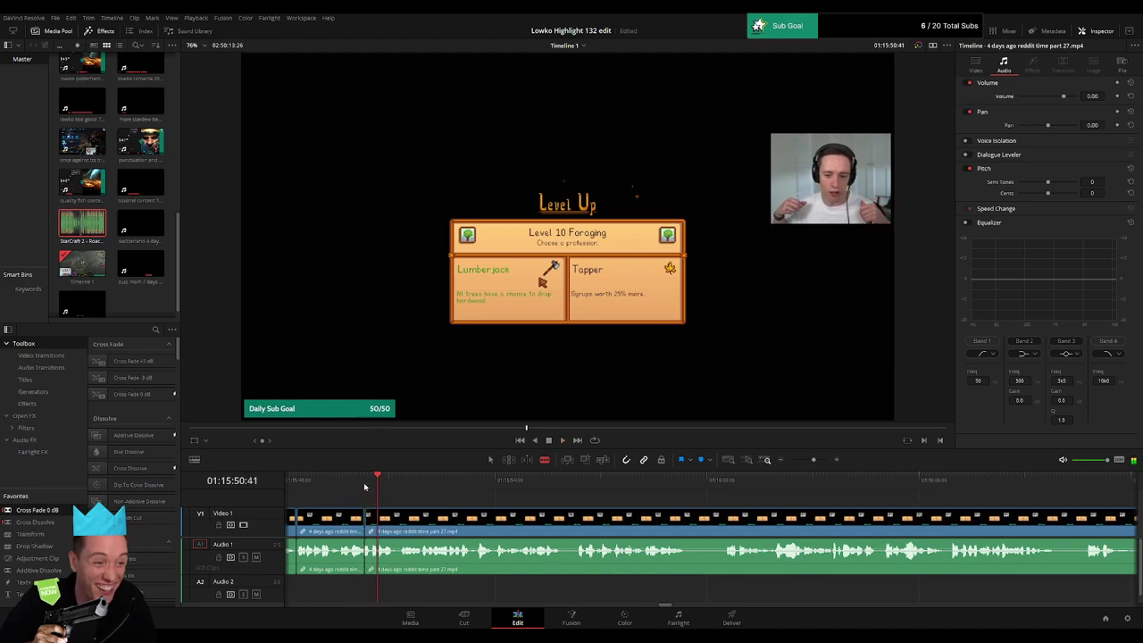
left_click(355, 483)
left_click(373, 518)
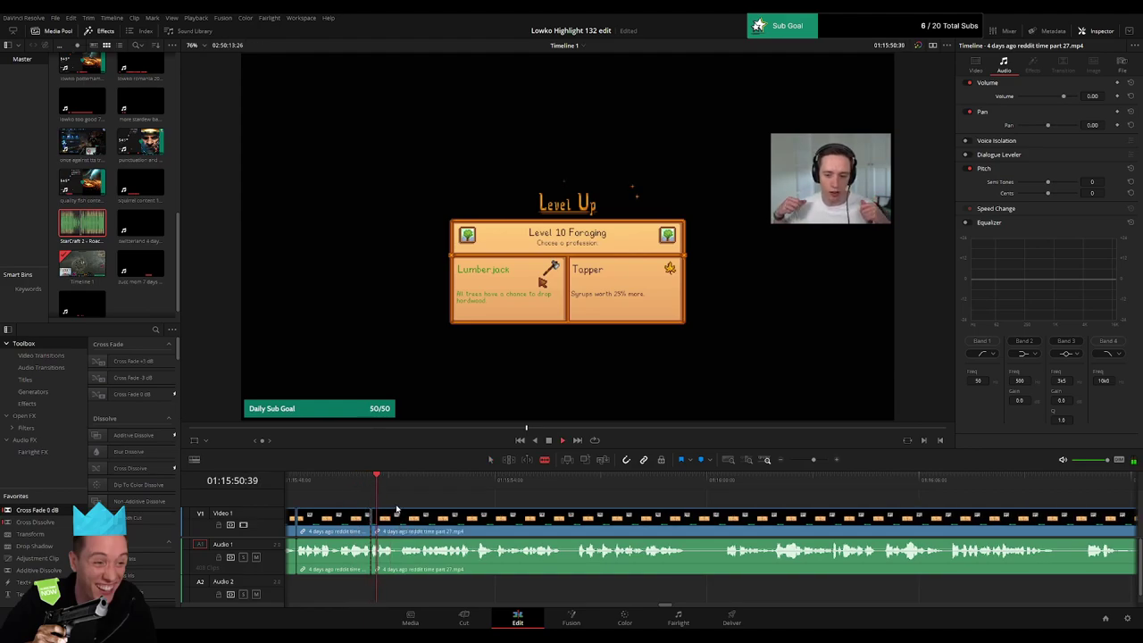
Step: Undo the last two cuts and trim the end of the StarCraft 2 Roach Quotes effect on A2
left_click(387, 517)
key("a")
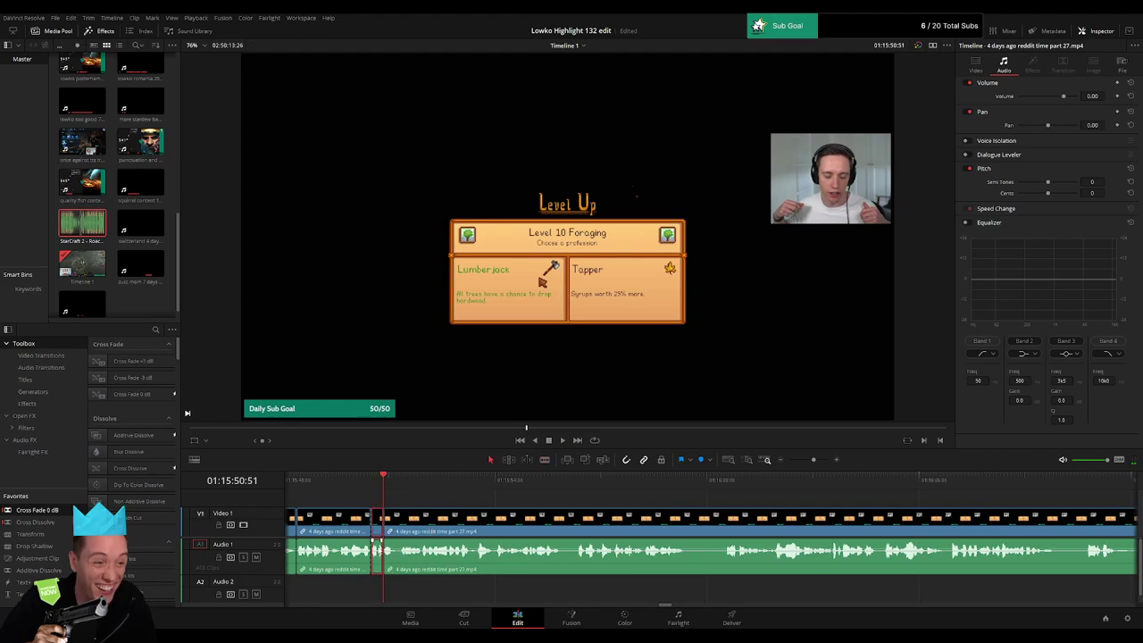
scroll(465, 557, "left", 5)
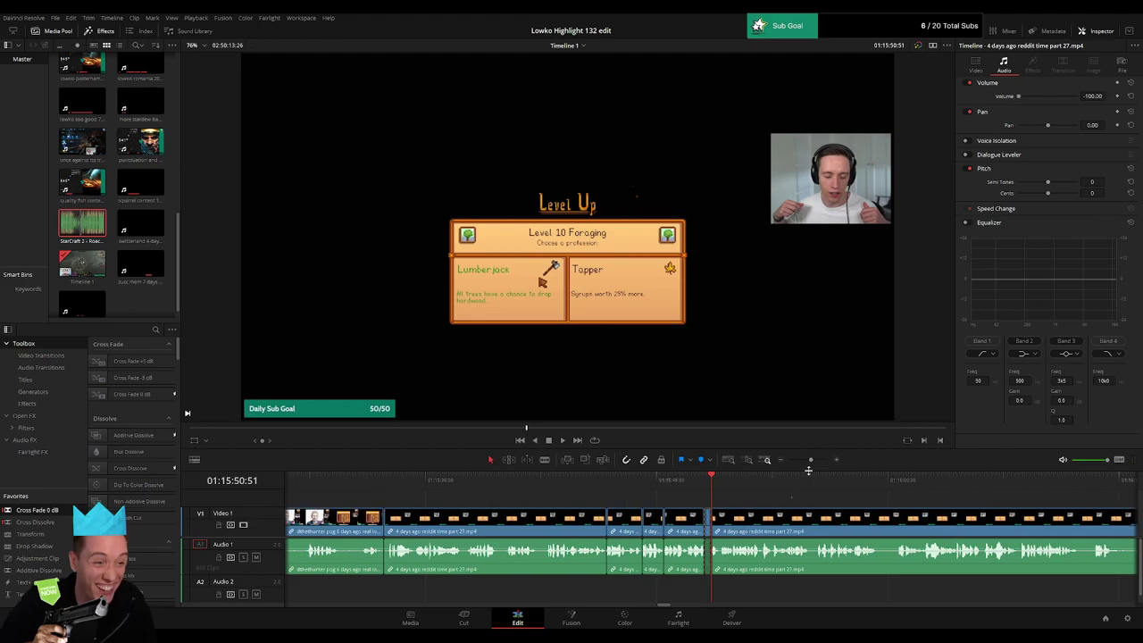
key("ctrl+z")
key("ctrl+z")
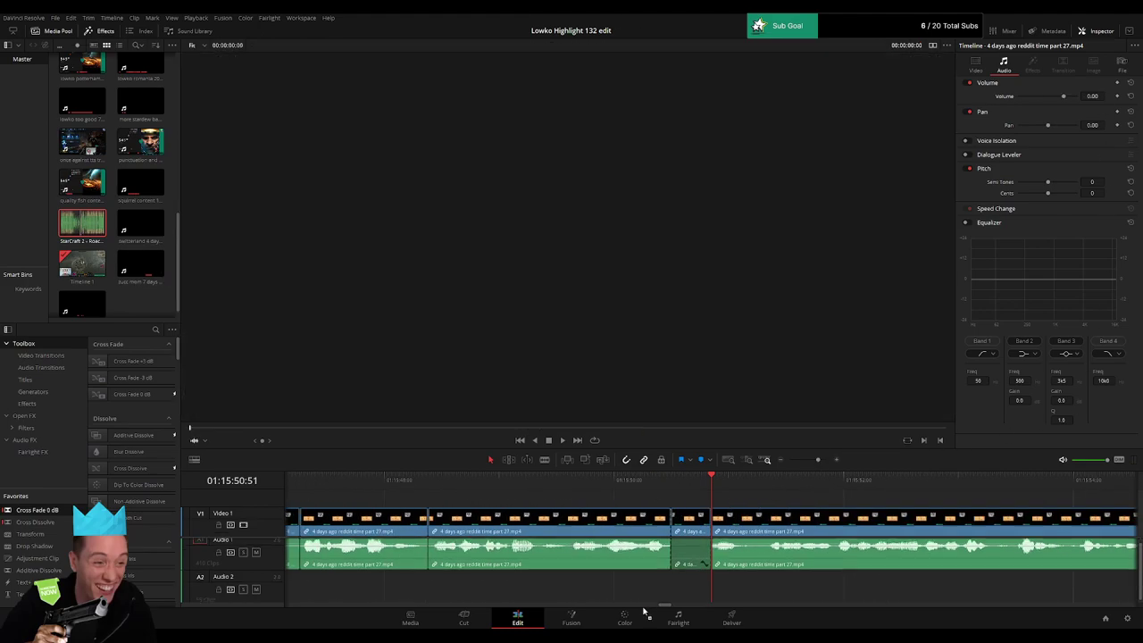
key("ctrl+z")
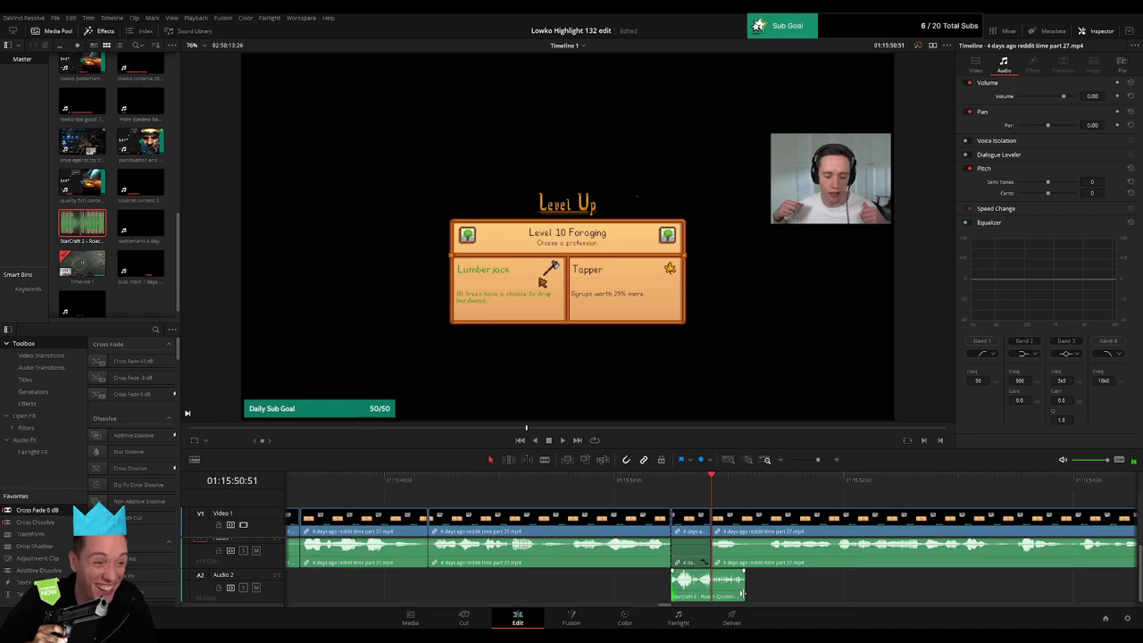
left_click_drag(744, 593, 710, 593)
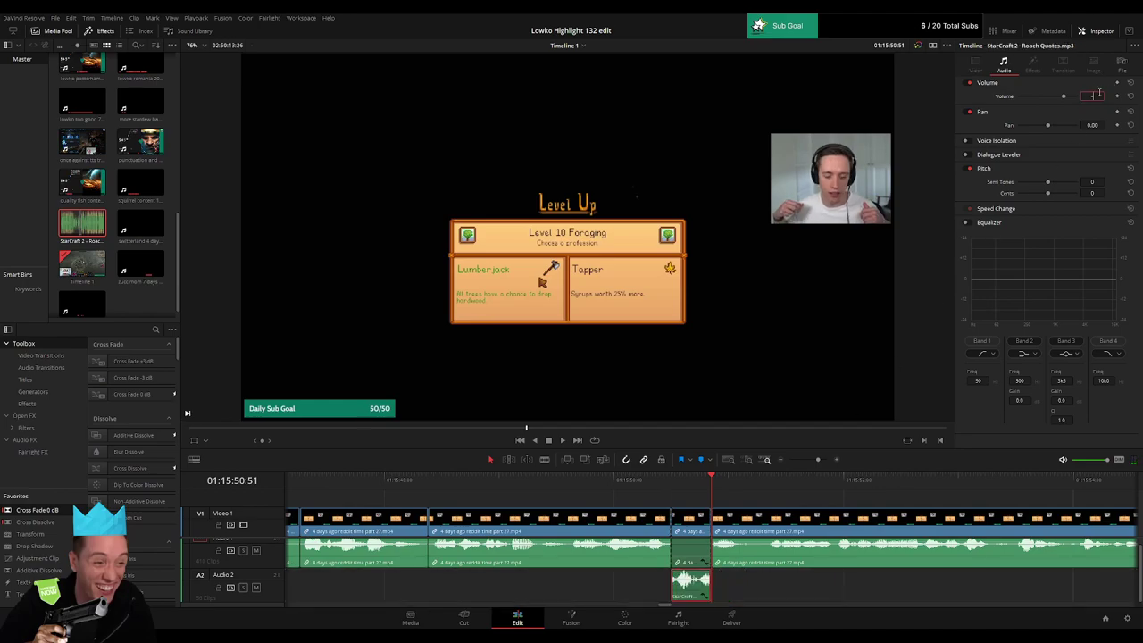
left_click(813, 503)
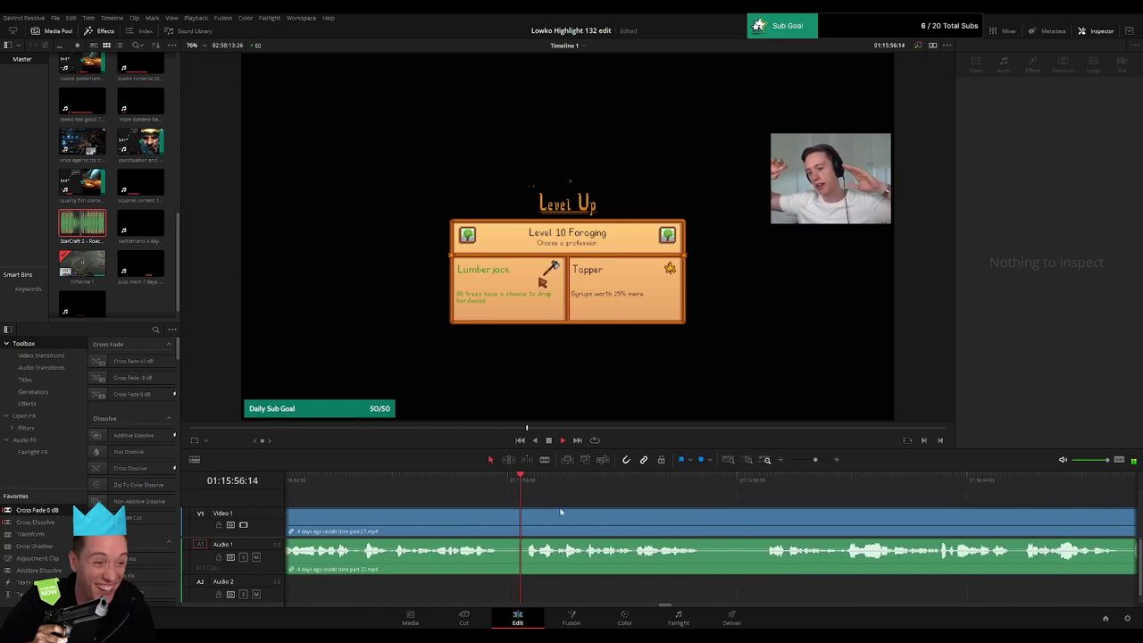
Step: Split around a pause with Ctrl+B and ripple-delete the piece between the cuts
scroll(518, 525, "down", 1)
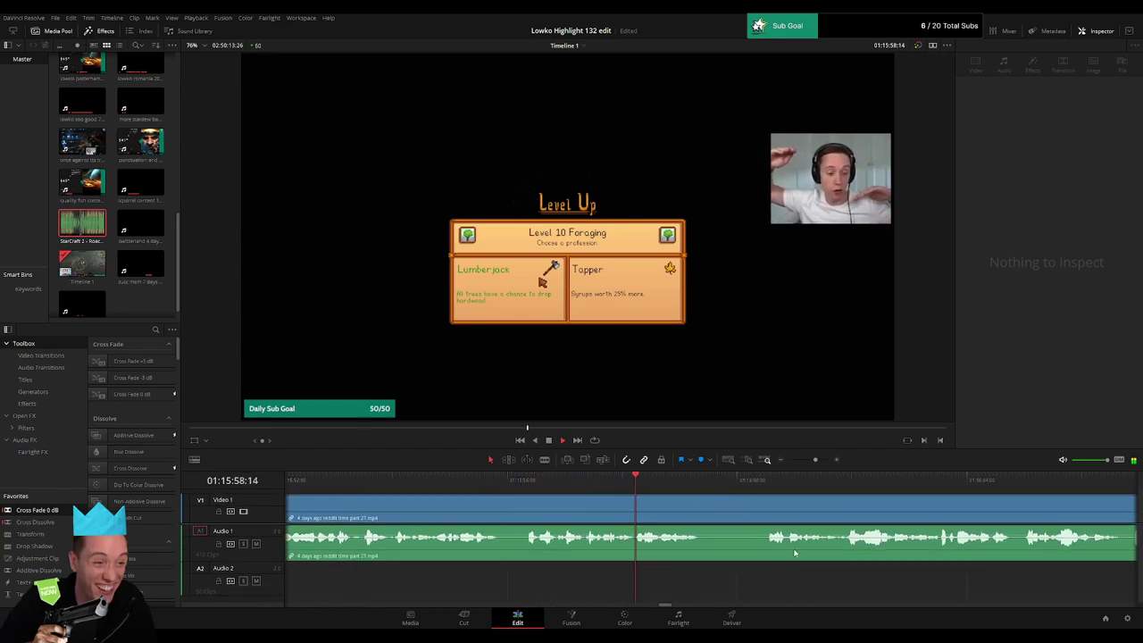
key("ctrl+b")
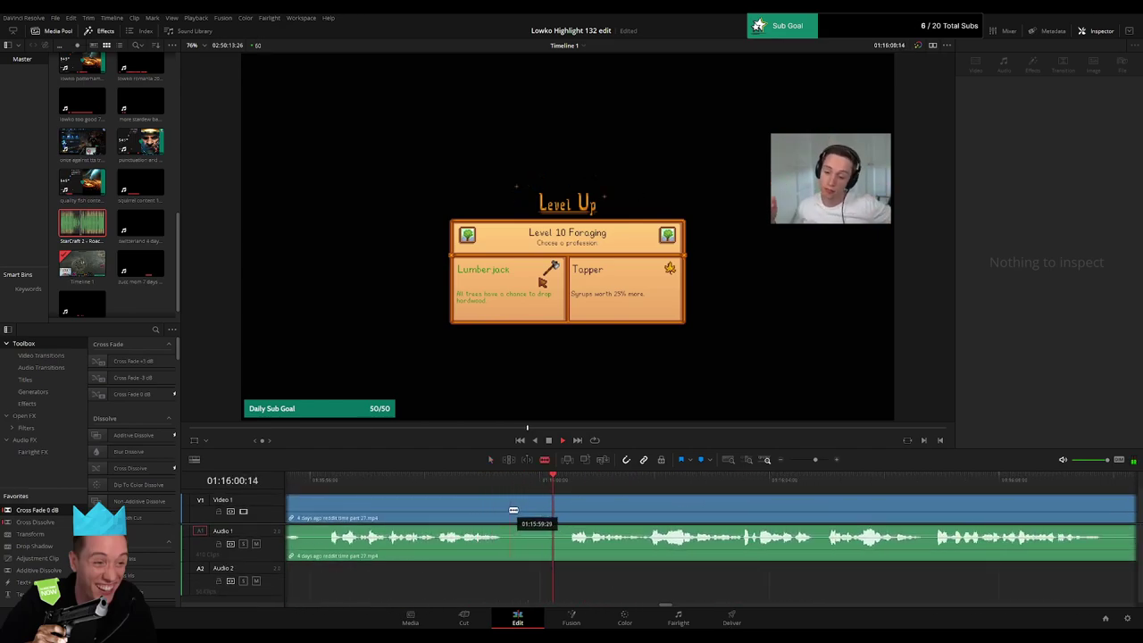
key("ctrl+b")
left_click(551, 511)
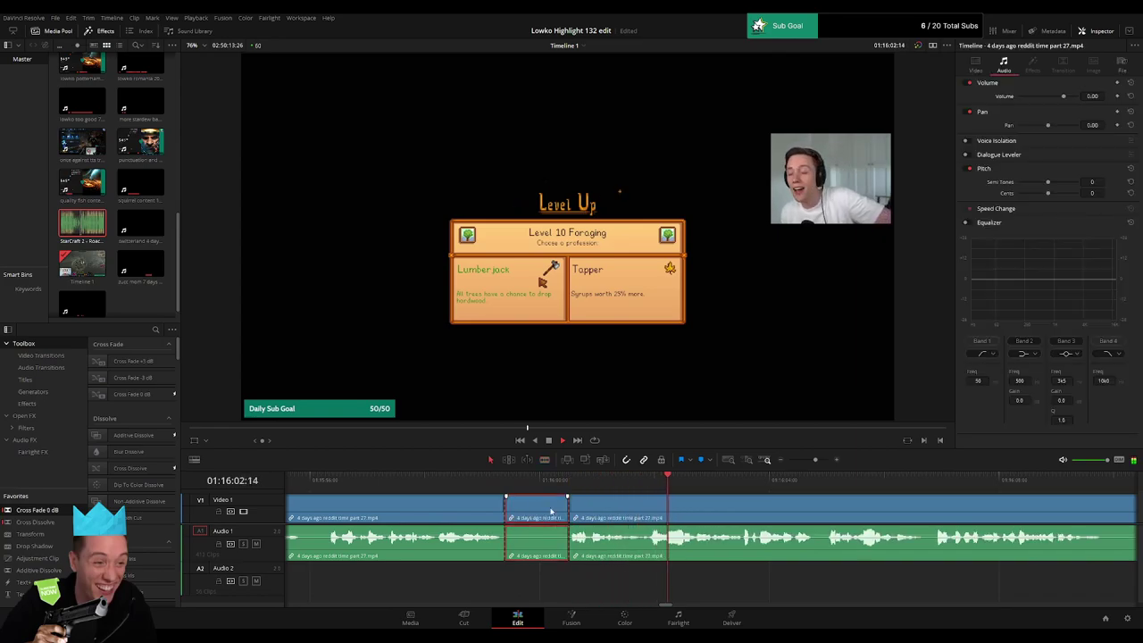
key("Delete")
Step: Delete another short piece and trim the next clip's edge to tighten the cut
left_click(805, 461)
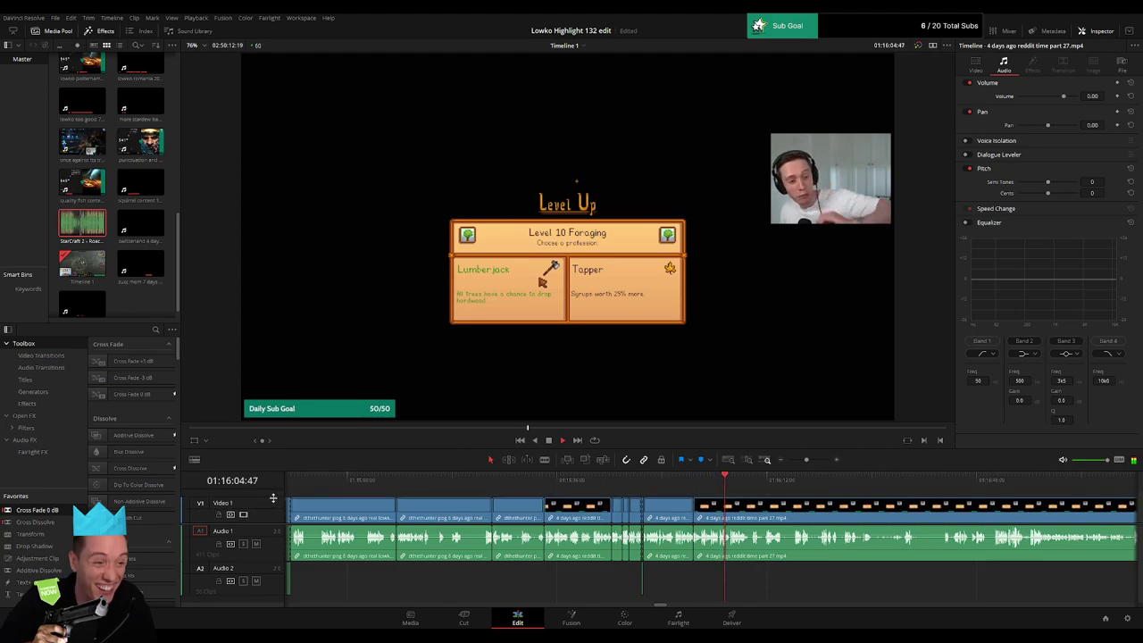
scroll(537, 509, "down", 3)
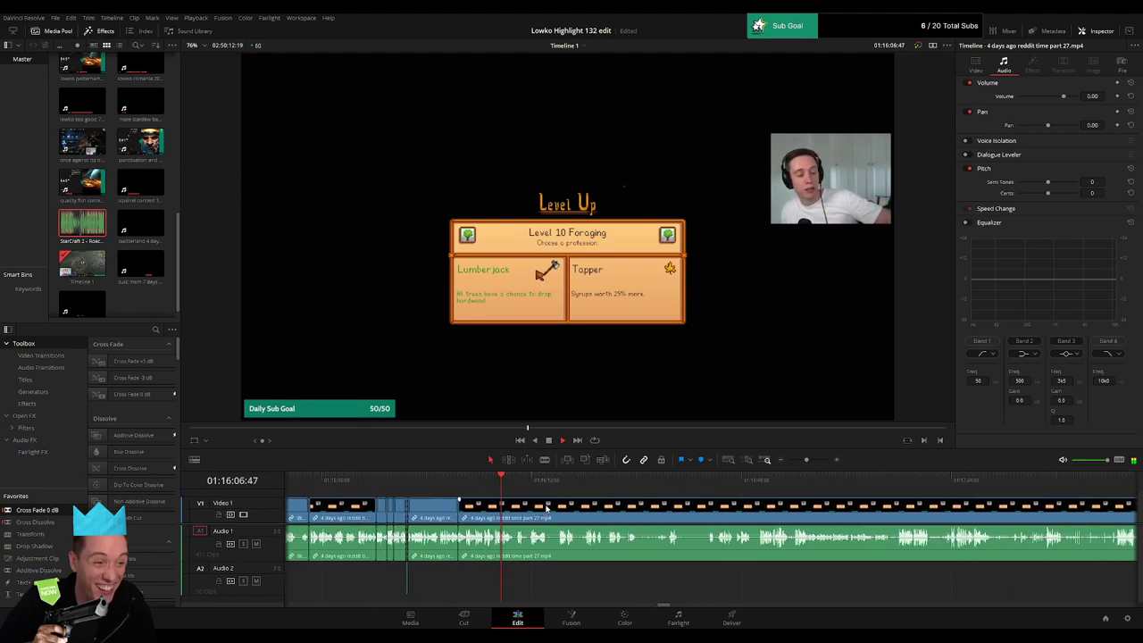
left_click(815, 461)
scroll(784, 522, "down", 3)
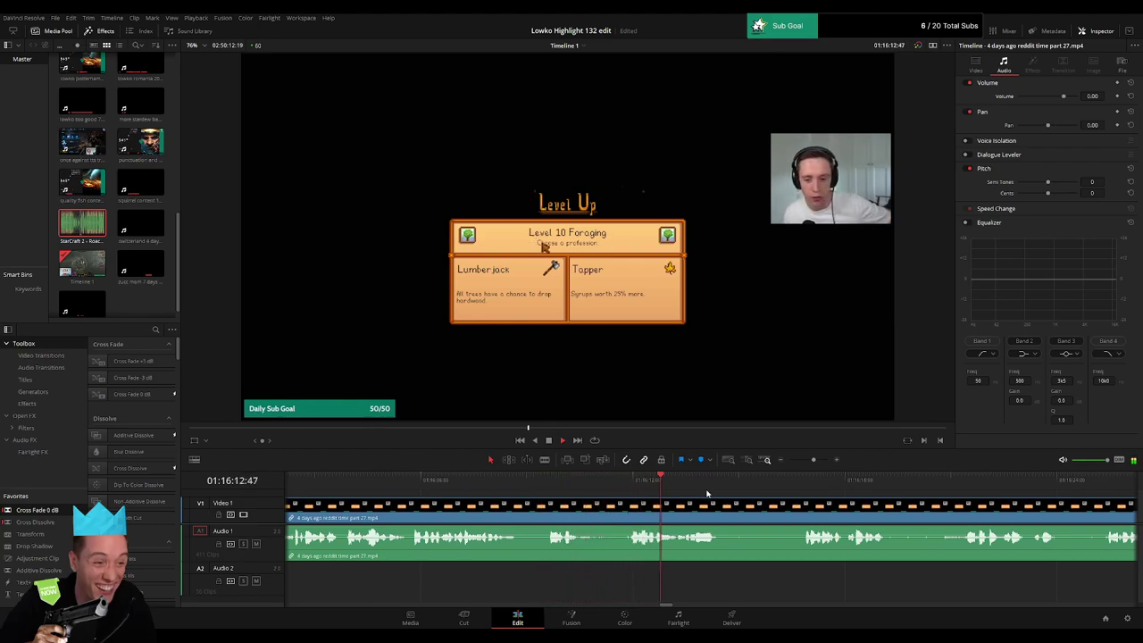
left_click(615, 511)
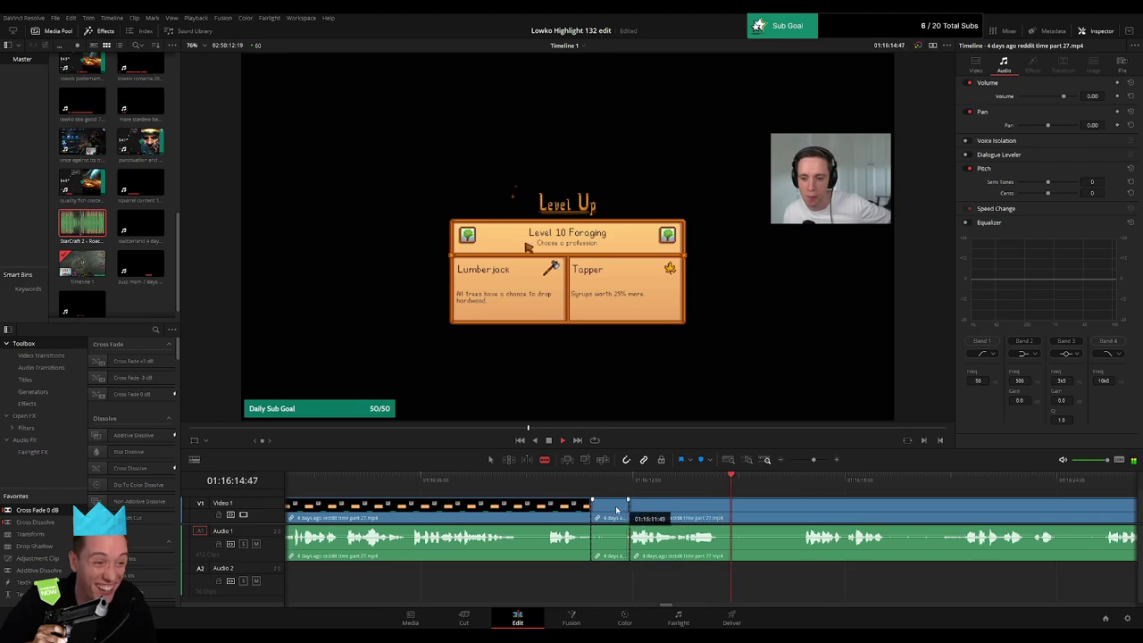
key("BackSpace")
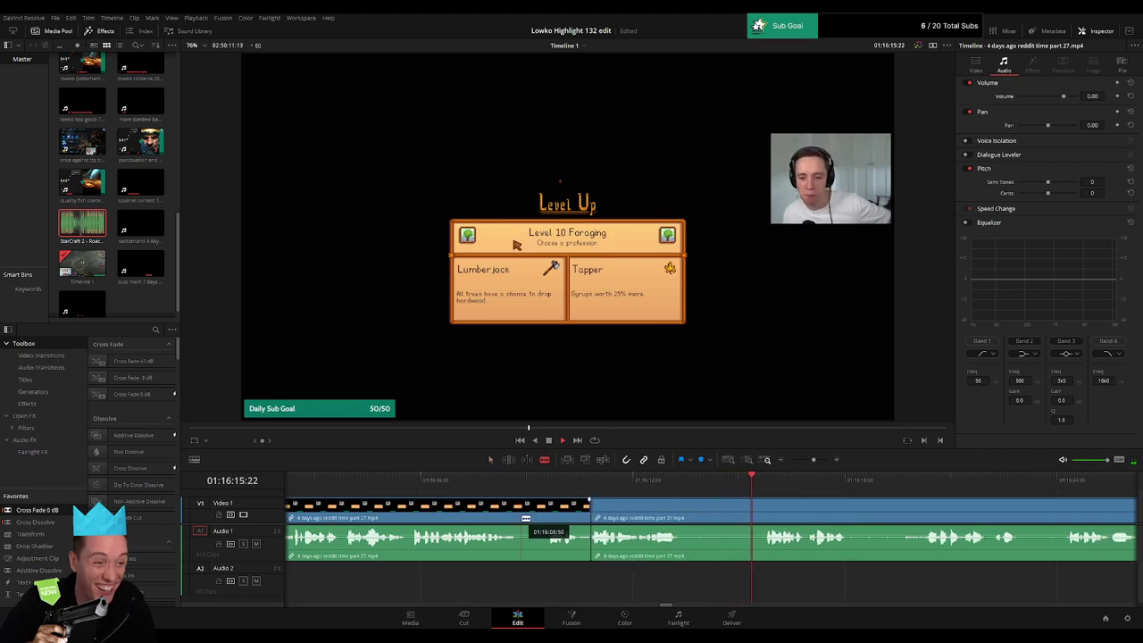
mouse_move(590, 514)
left_mouse_down()
mouse_move(545, 517)
mouse_move(745, 506)
left_mouse_up()
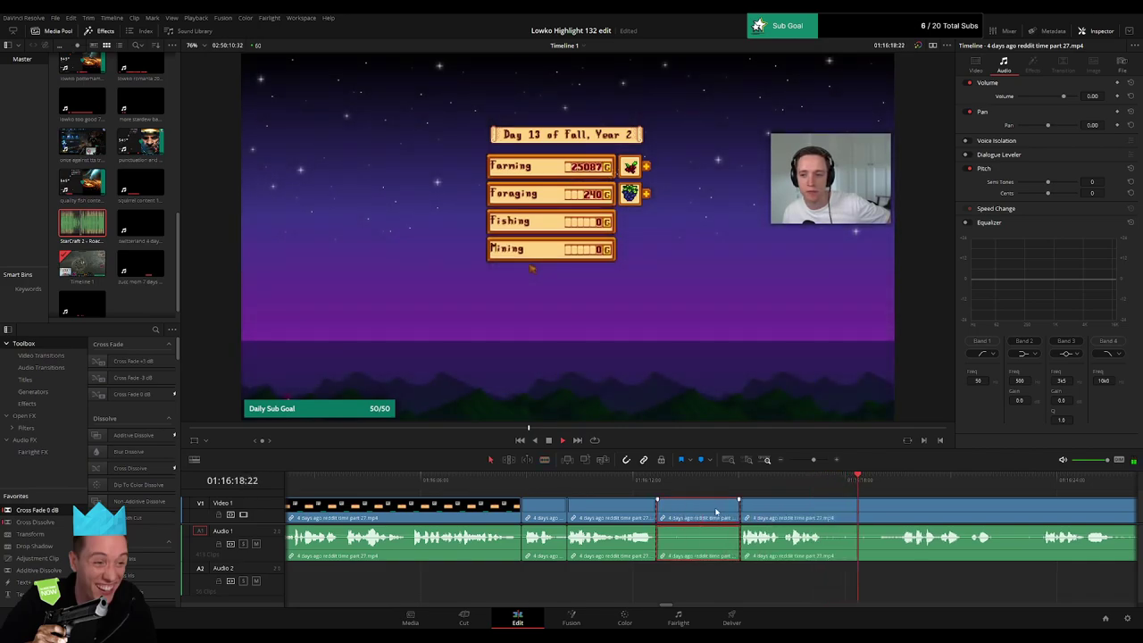
left_click_drag(745, 505, 560, 505)
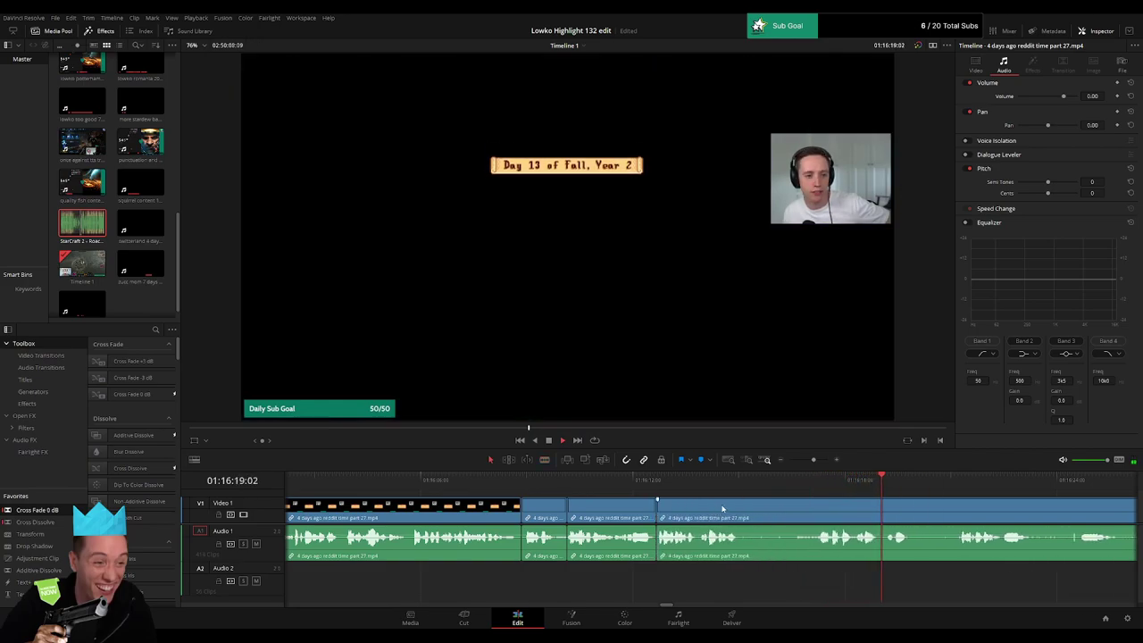
Step: Blade the clip near the Day 14 screen, adjust the edge, and ripple-delete the short piece
key("b")
left_click(414, 518)
left_click(393, 482)
left_click(637, 481)
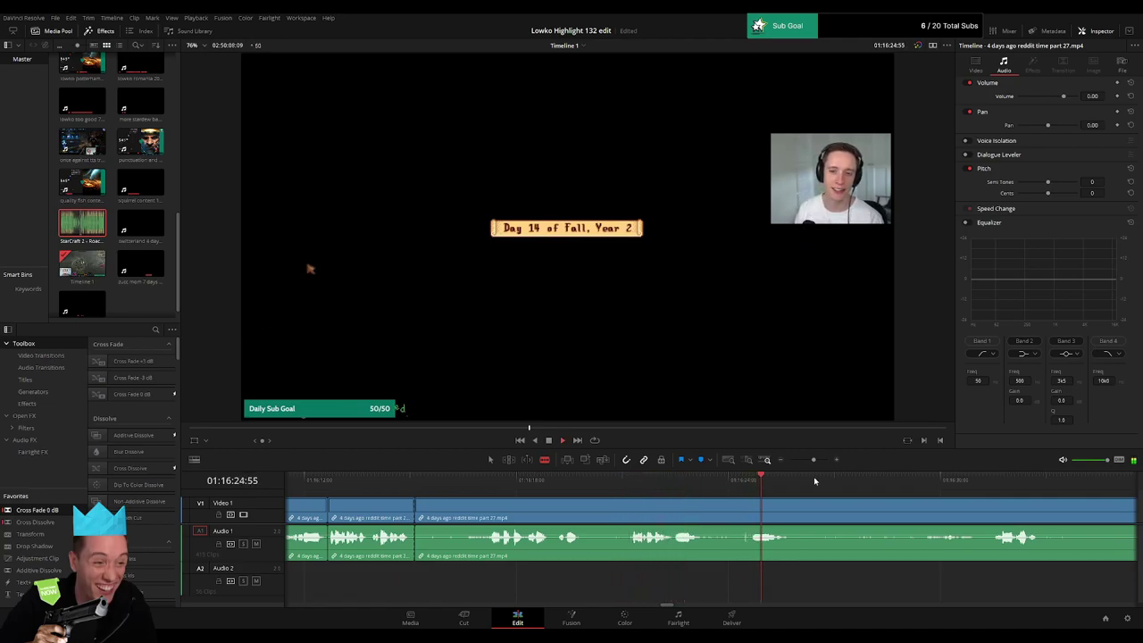
left_click(968, 480)
scroll(982, 527, "right", 5)
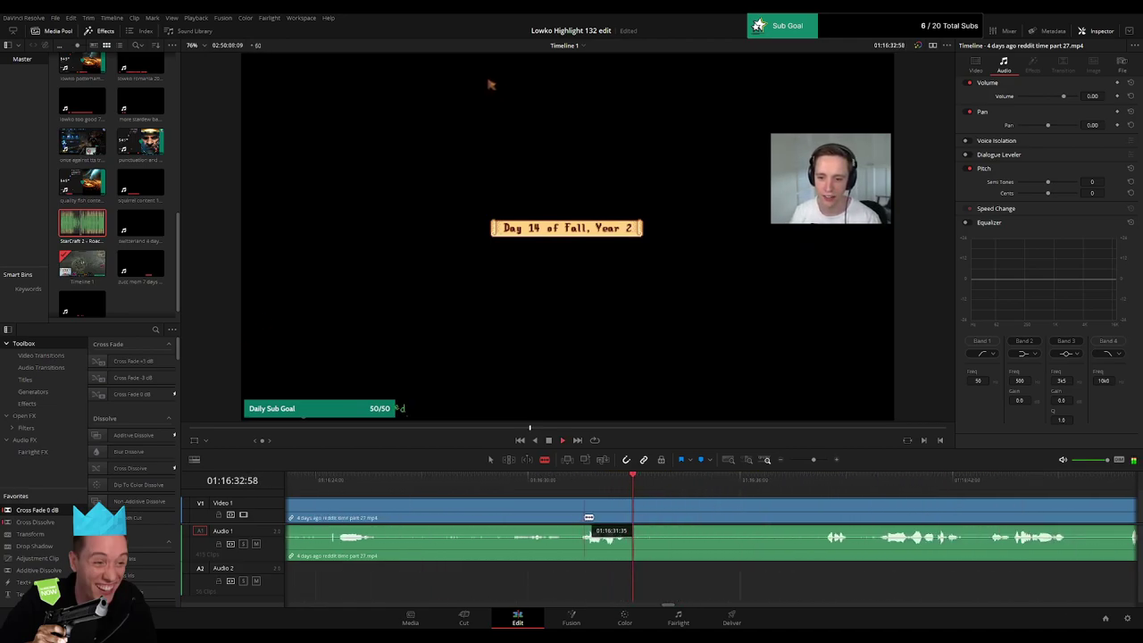
key("ctrl+z")
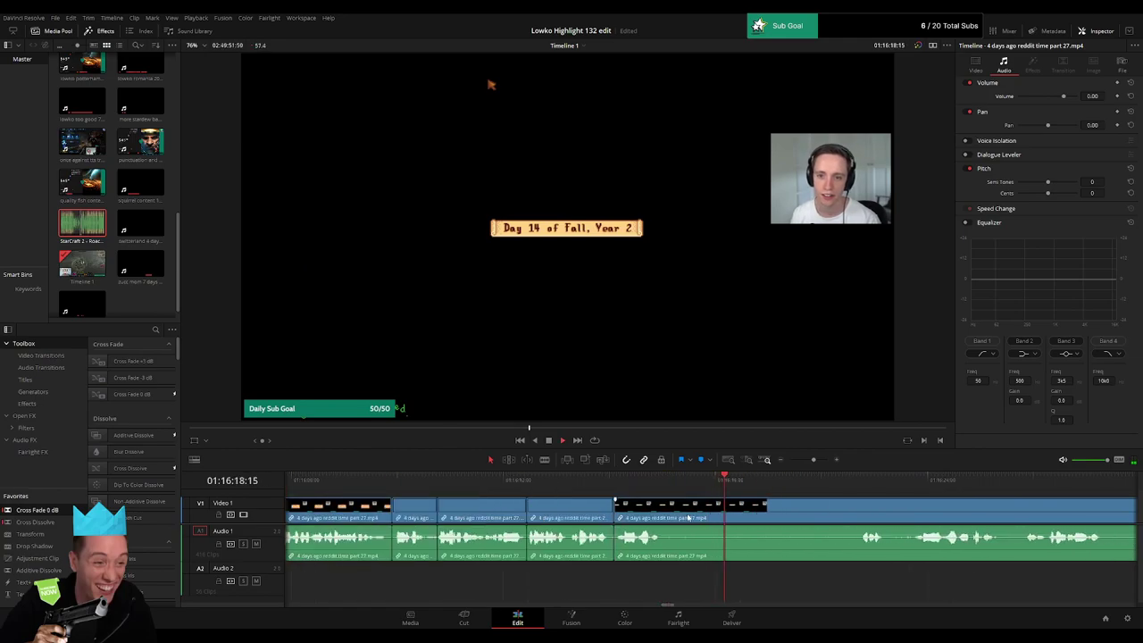
mouse_move(688, 517)
left_mouse_down()
mouse_move(842, 504)
mouse_move(816, 507)
left_mouse_up()
scroll(556, 494, "right", 3)
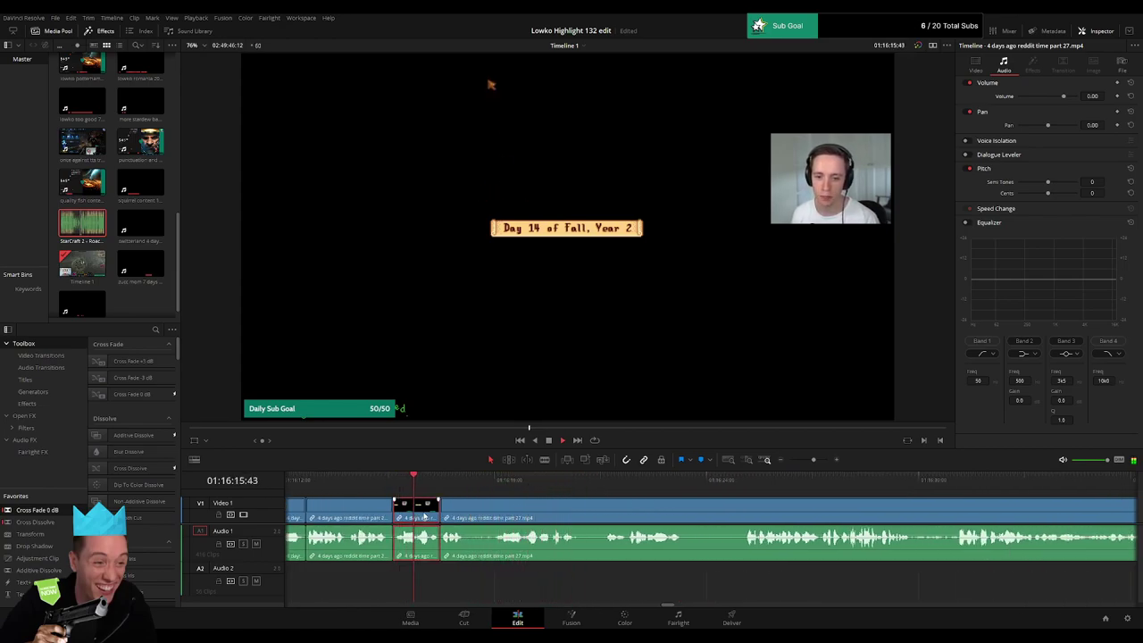
key("Delete")
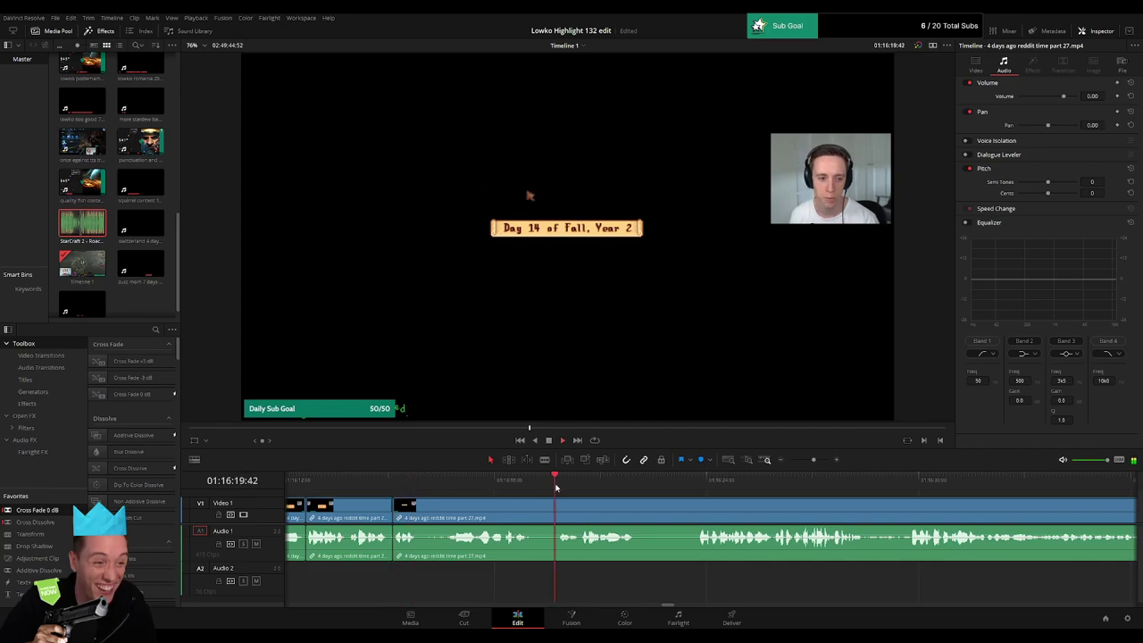
Step: Split at the playhead and ripple-delete the short piece before the TikTok browsing
key("ctrl+b")
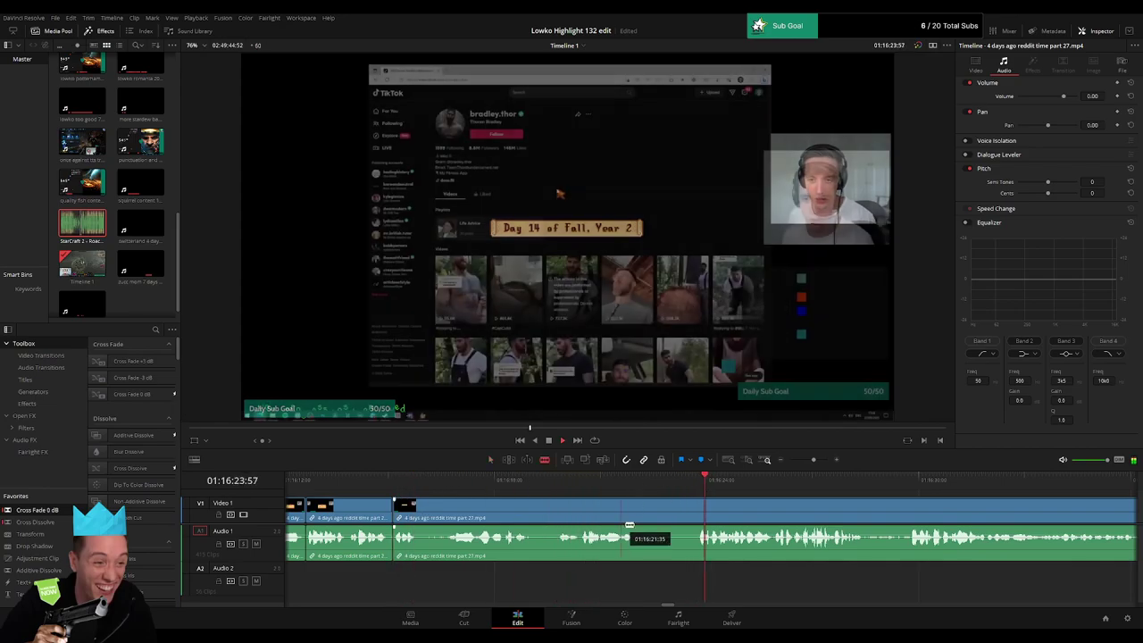
left_click(673, 518)
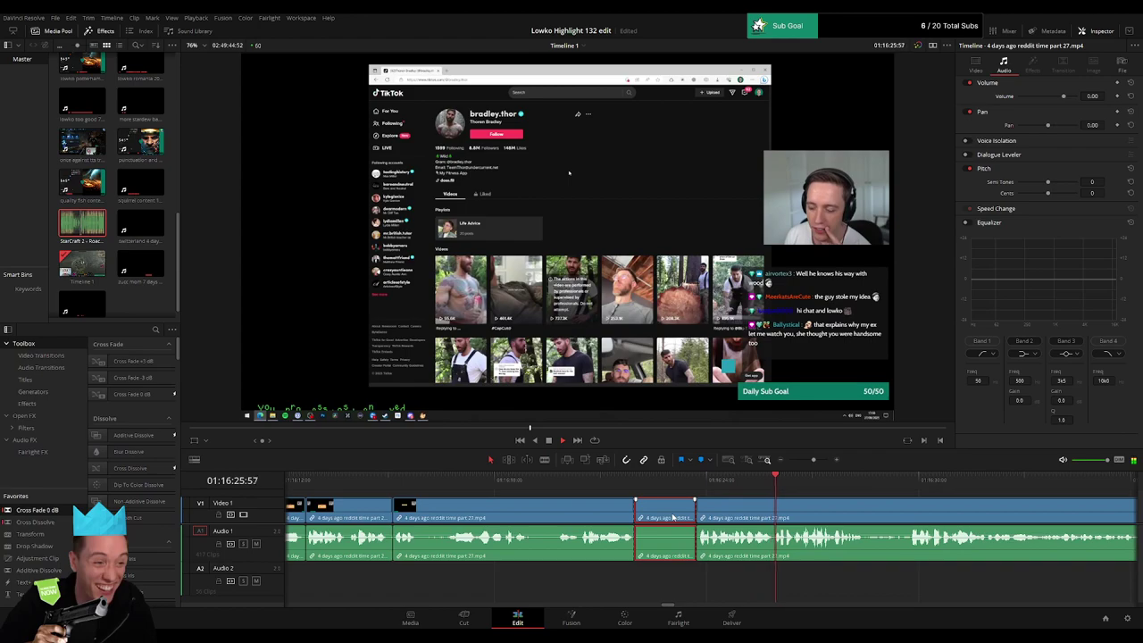
key("Delete")
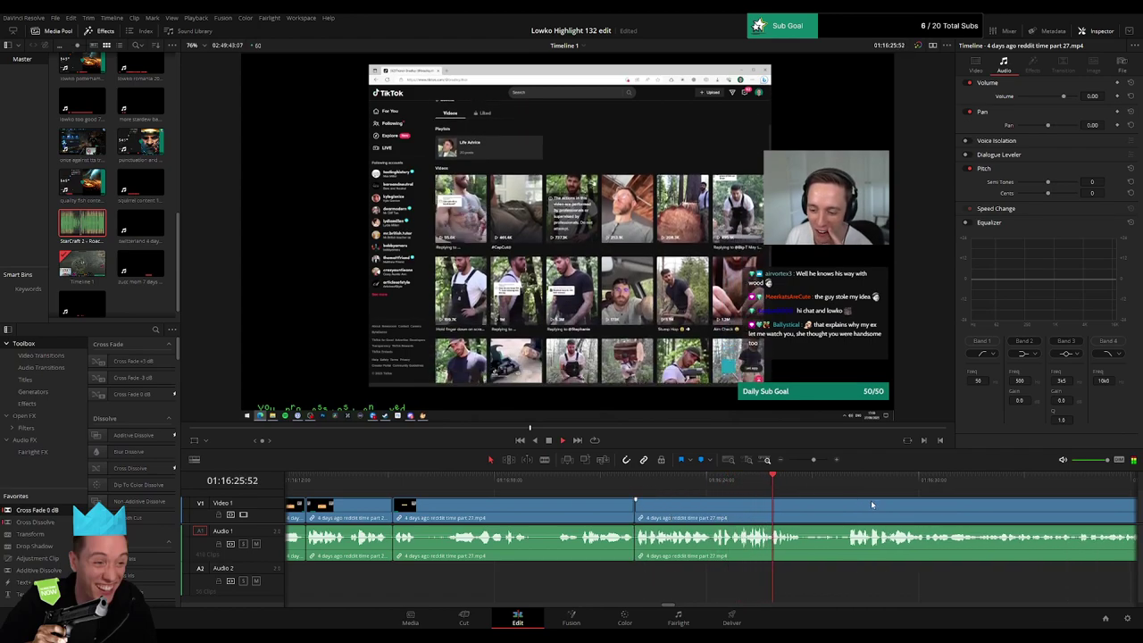
scroll(871, 500, "right", 3)
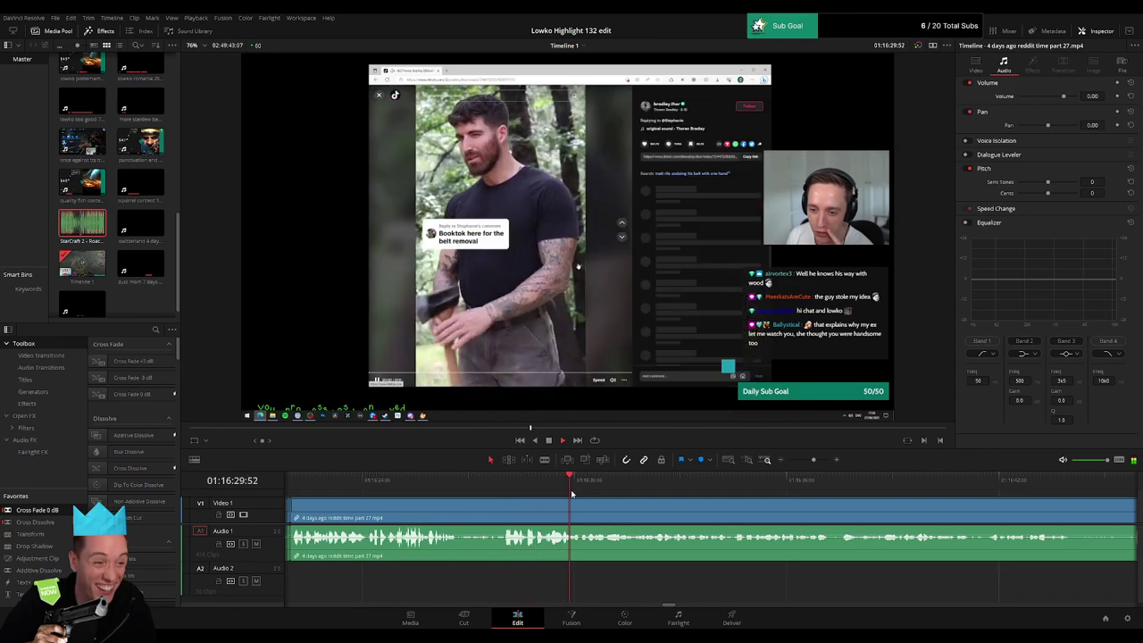
scroll(678, 498, "right", 1)
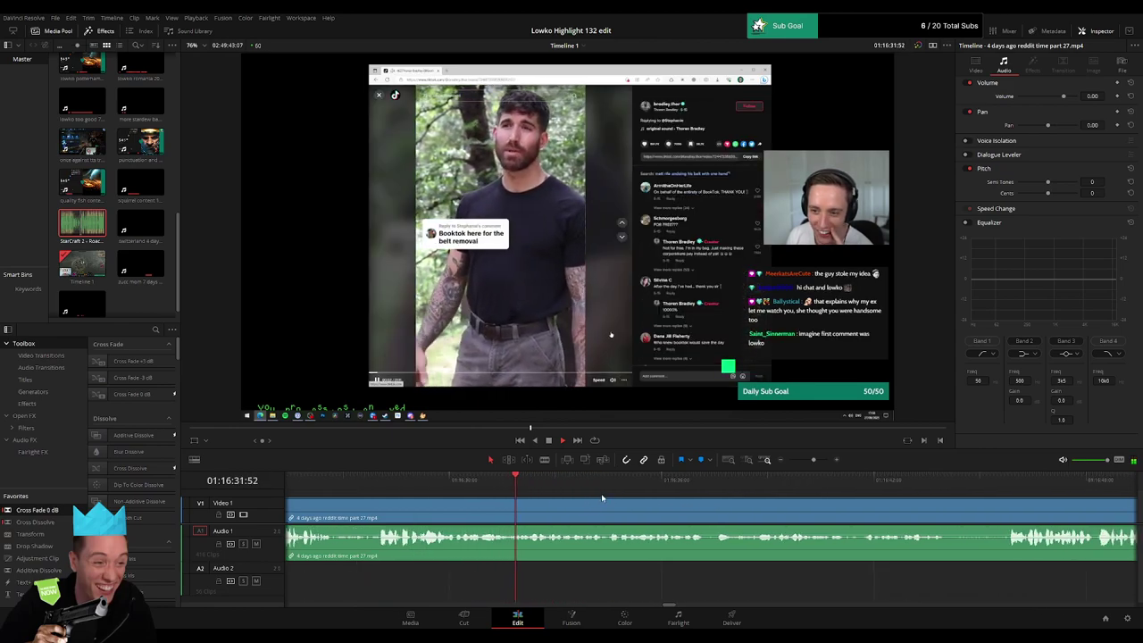
scroll(598, 501, "right", 1)
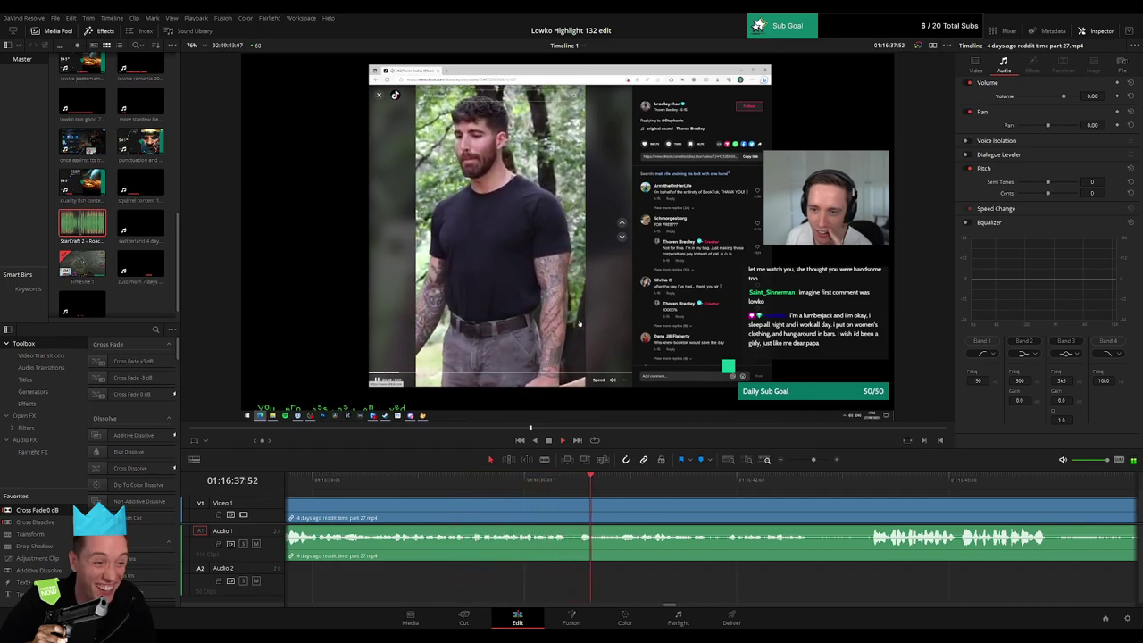
Step: Blade the clip at 01:16:57 where the log-splitting video starts, then select the right part
scroll(532, 496, "right", 2)
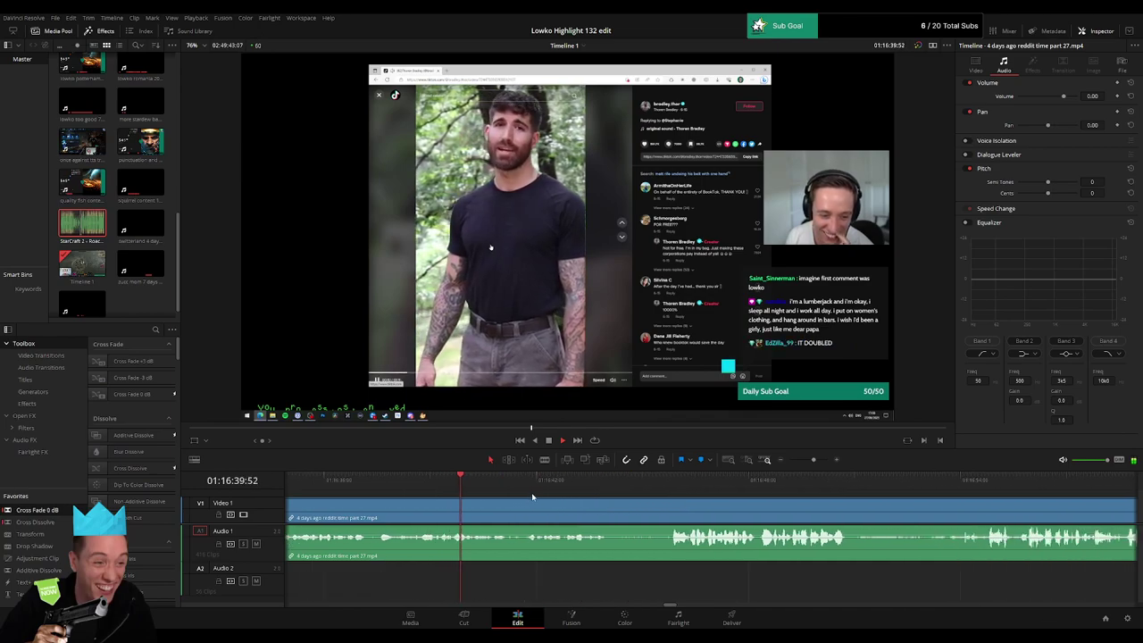
scroll(640, 505, "right", 1)
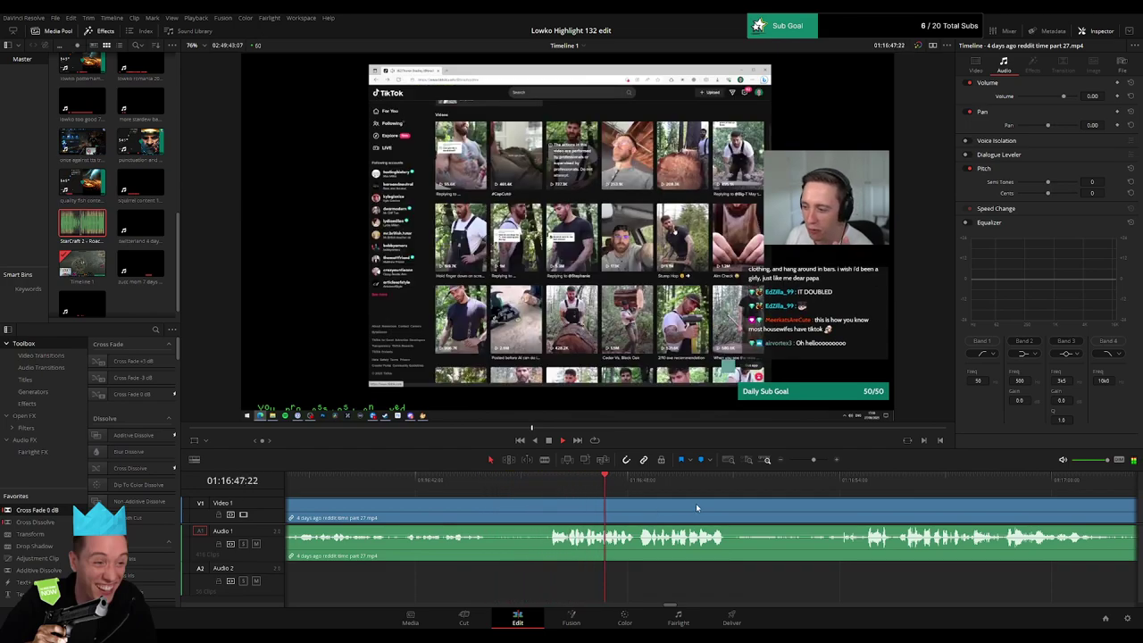
scroll(696, 507, "right", 1)
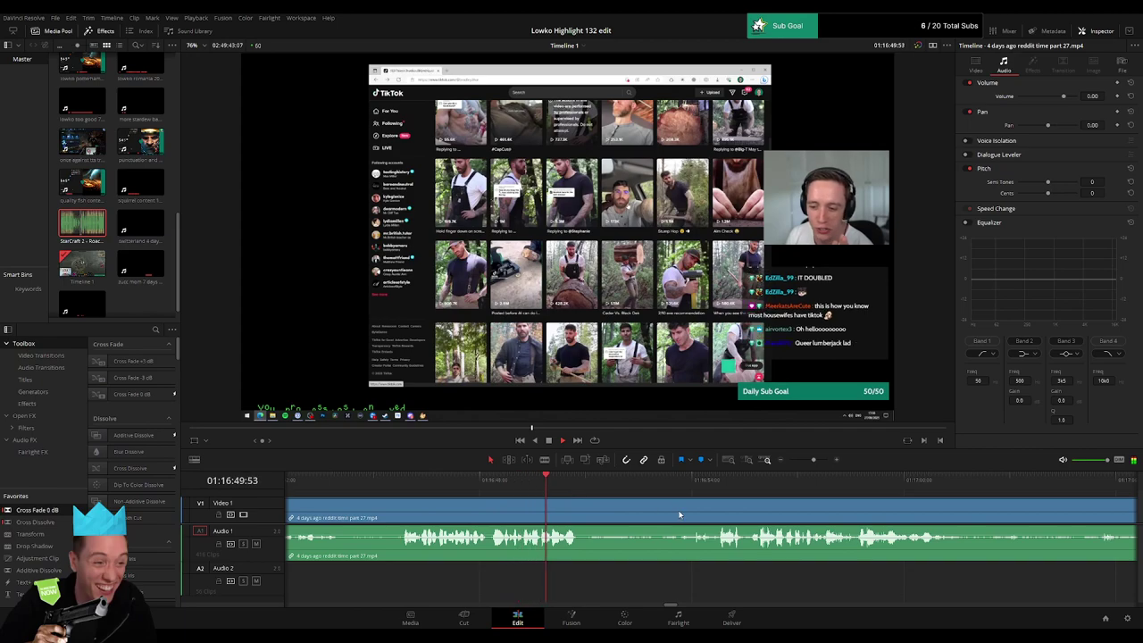
scroll(512, 501, "right", 1)
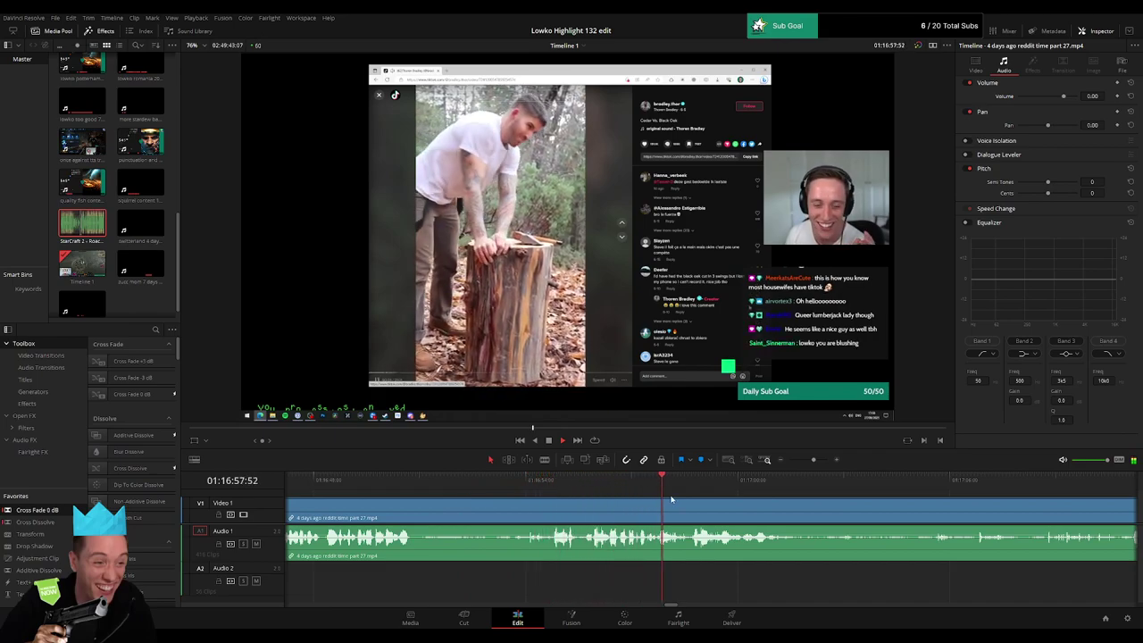
left_click(607, 480)
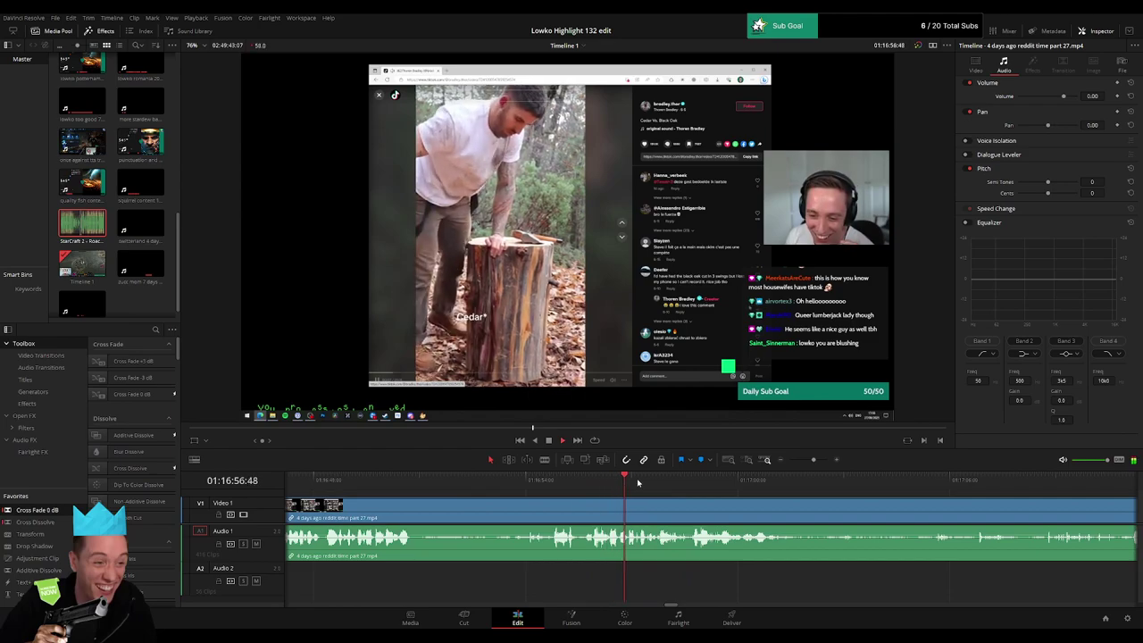
key("b")
left_click(643, 506)
key("a")
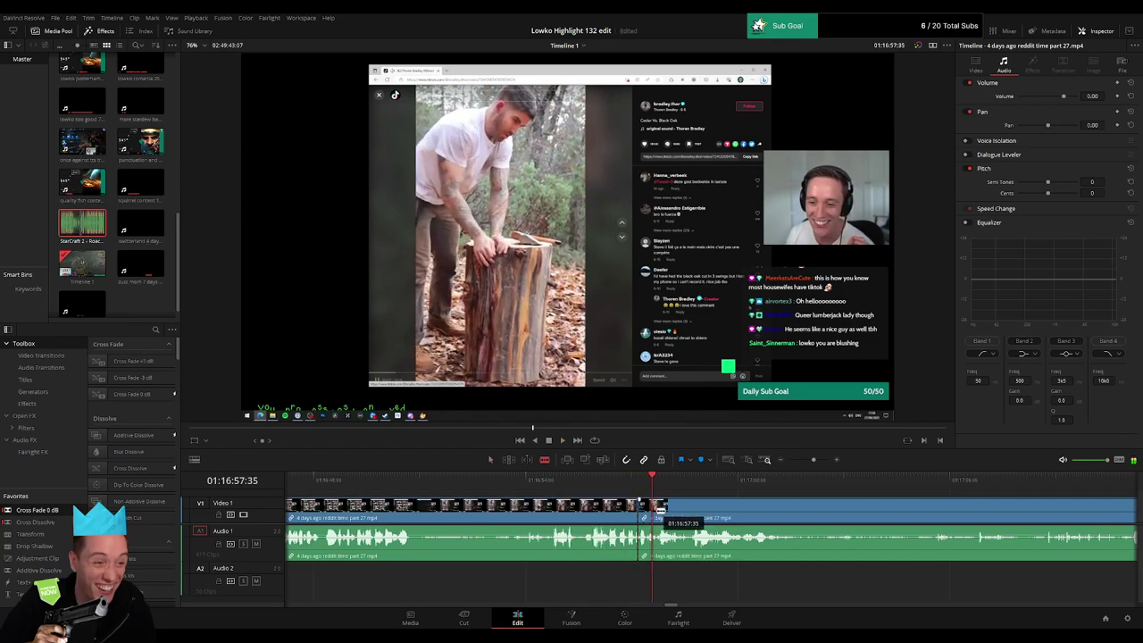
left_click(657, 509)
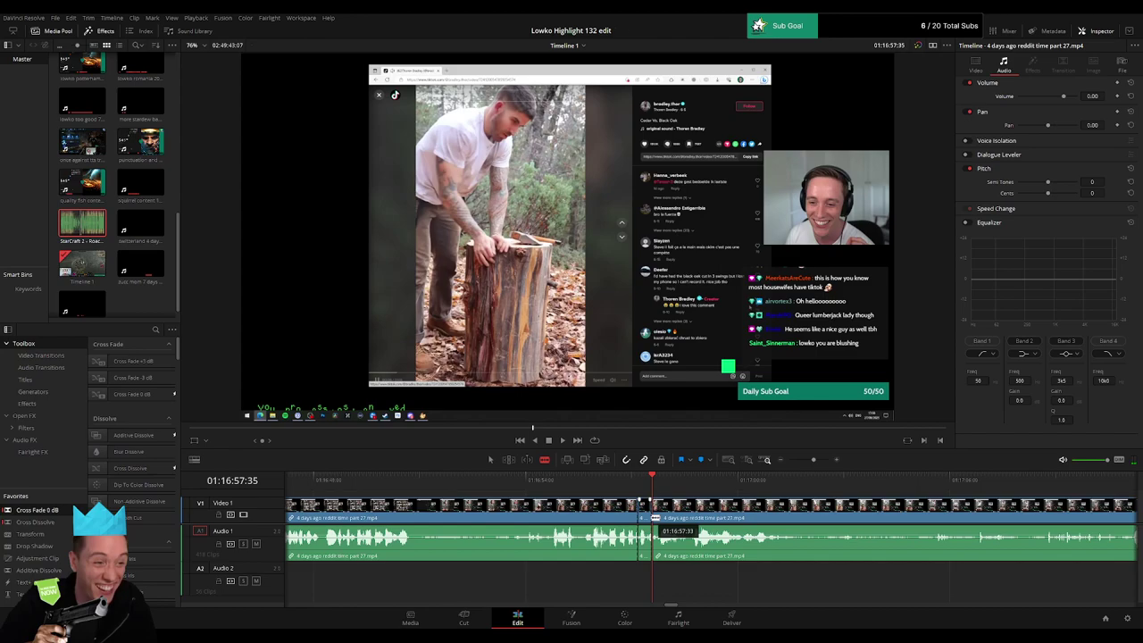
Step: Place StarCraft 2 Roach Quotes on A2 at the cut, shorten it, and set volume to -23 dB
left_click(813, 461)
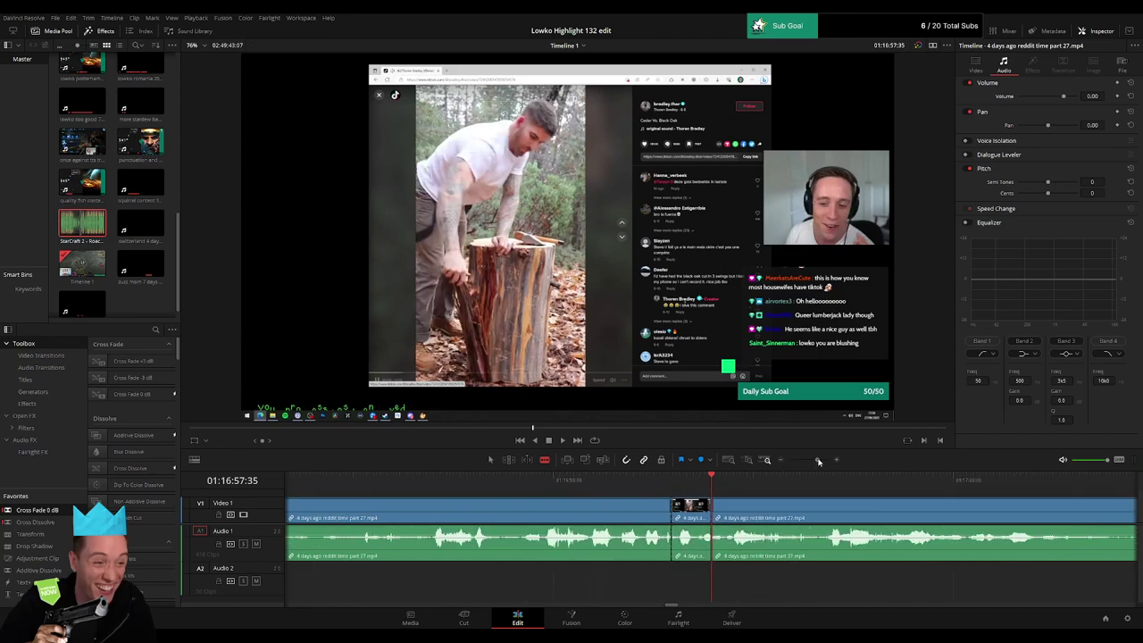
left_click(151, 223)
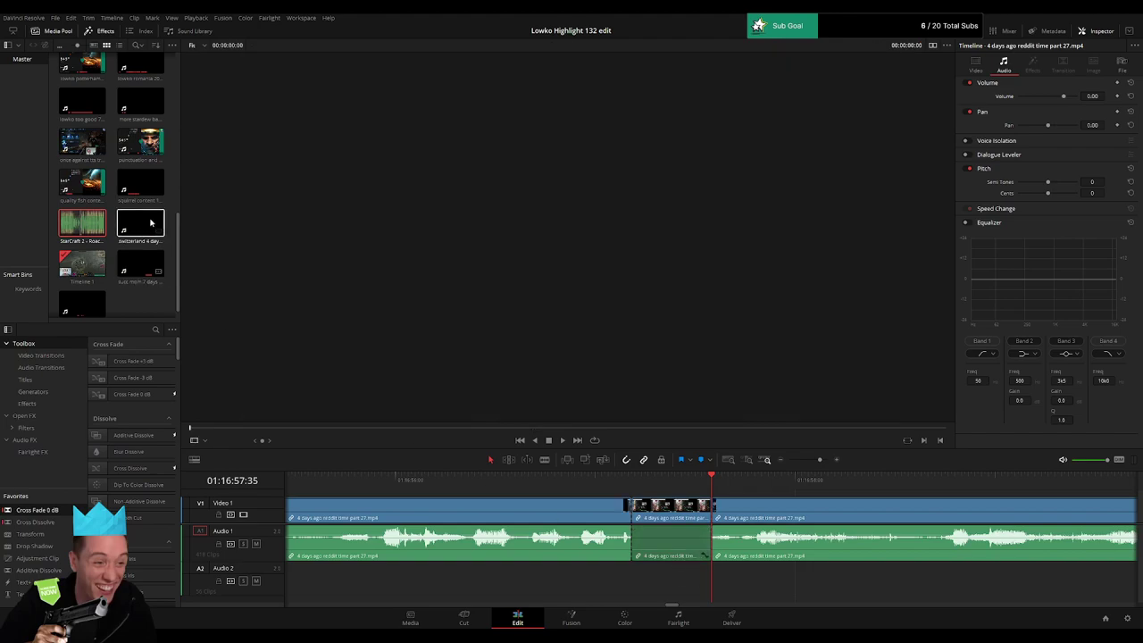
left_click_drag(732, 505, 626, 581)
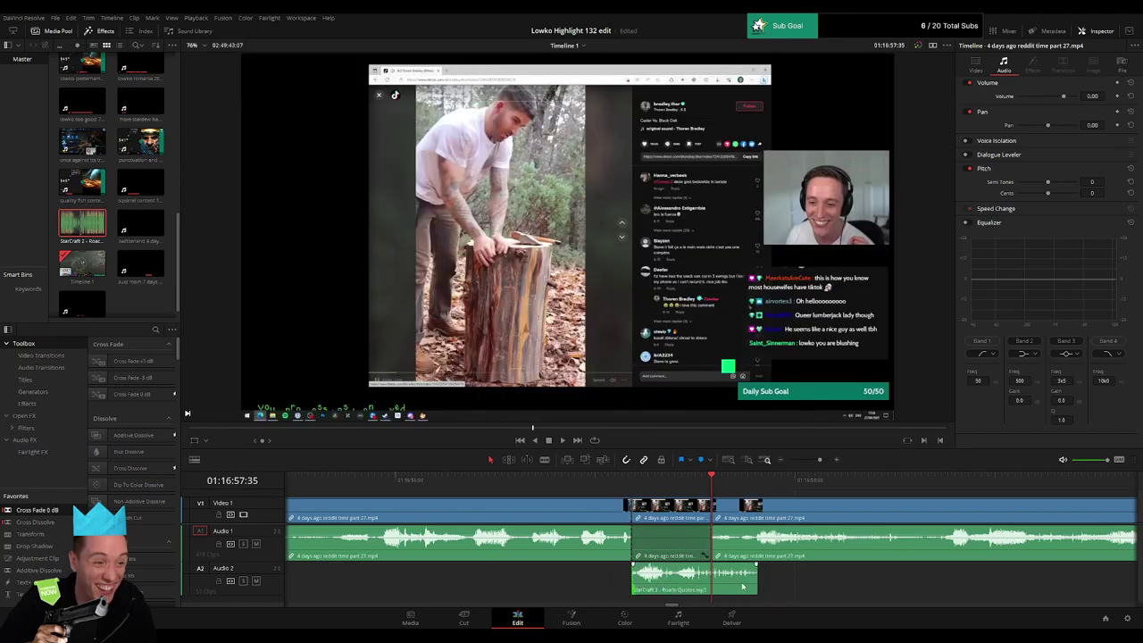
left_click_drag(760, 581, 701, 582)
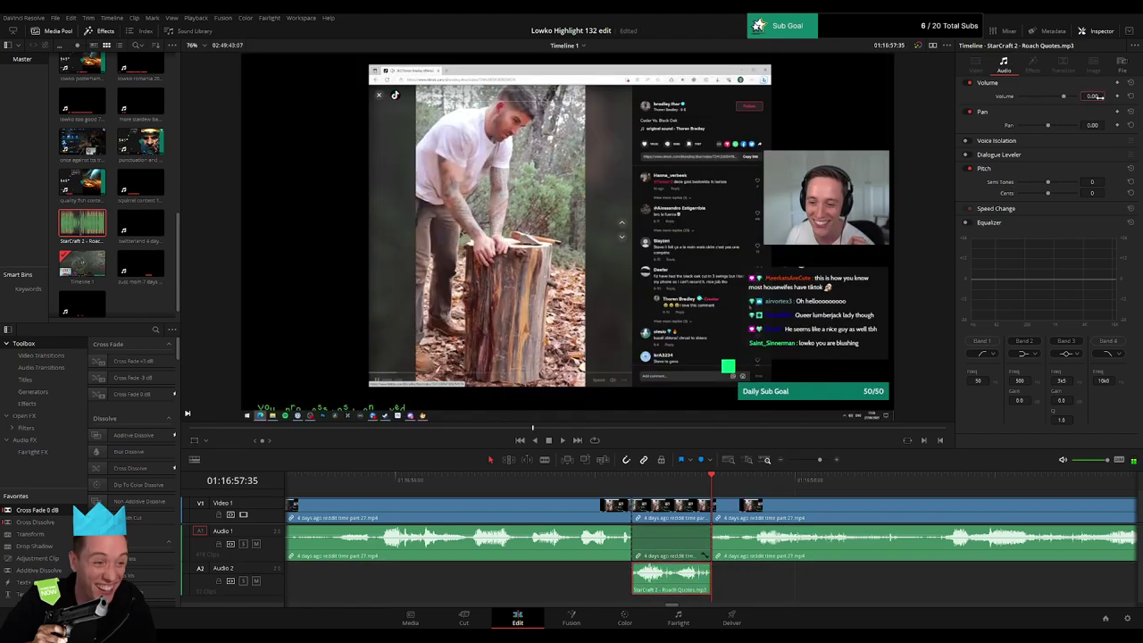
type("3")
key("Return")
key("space")
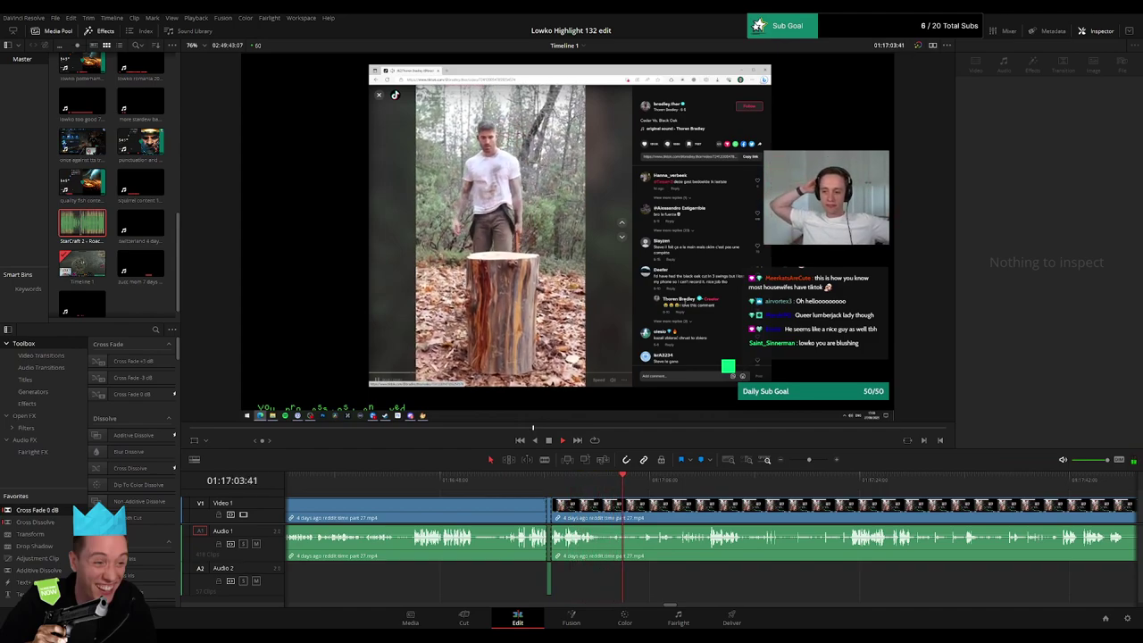
Step: Play through the log-chopping footage and split it near 01:17:41 where the TikTok profile begins
left_click(654, 493)
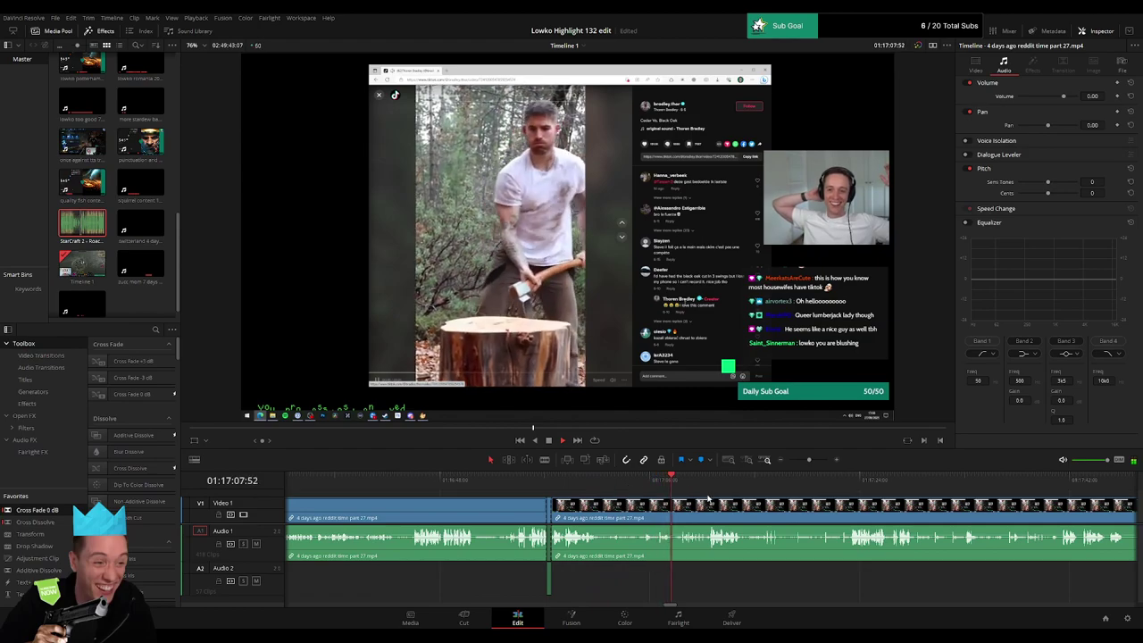
left_click_drag(809, 460, 810, 461)
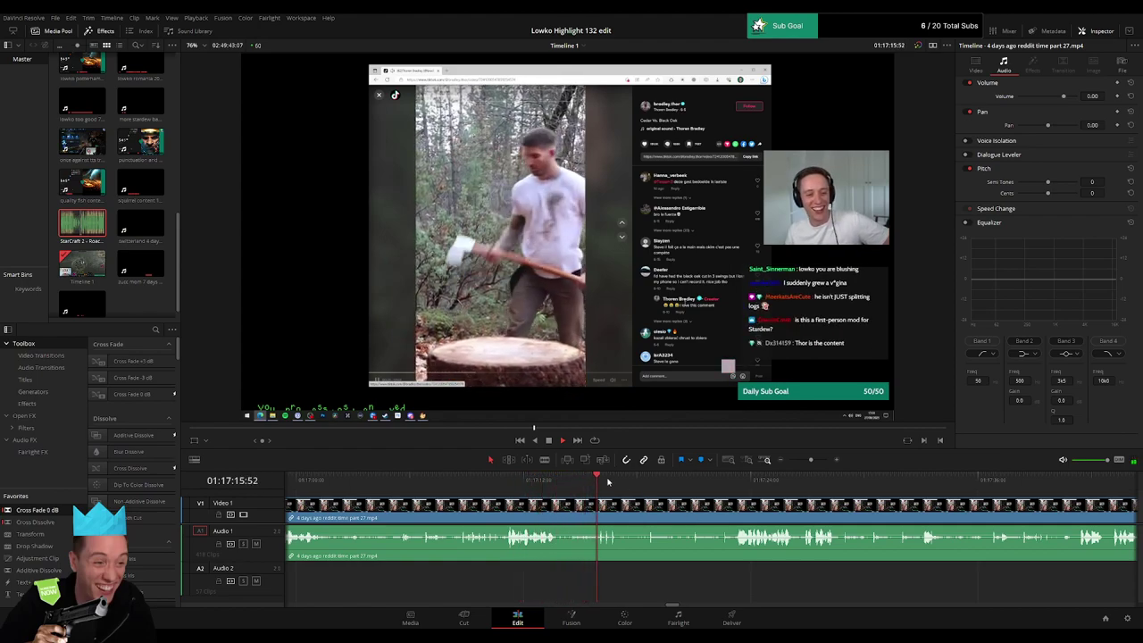
scroll(292, 525, "up", 1)
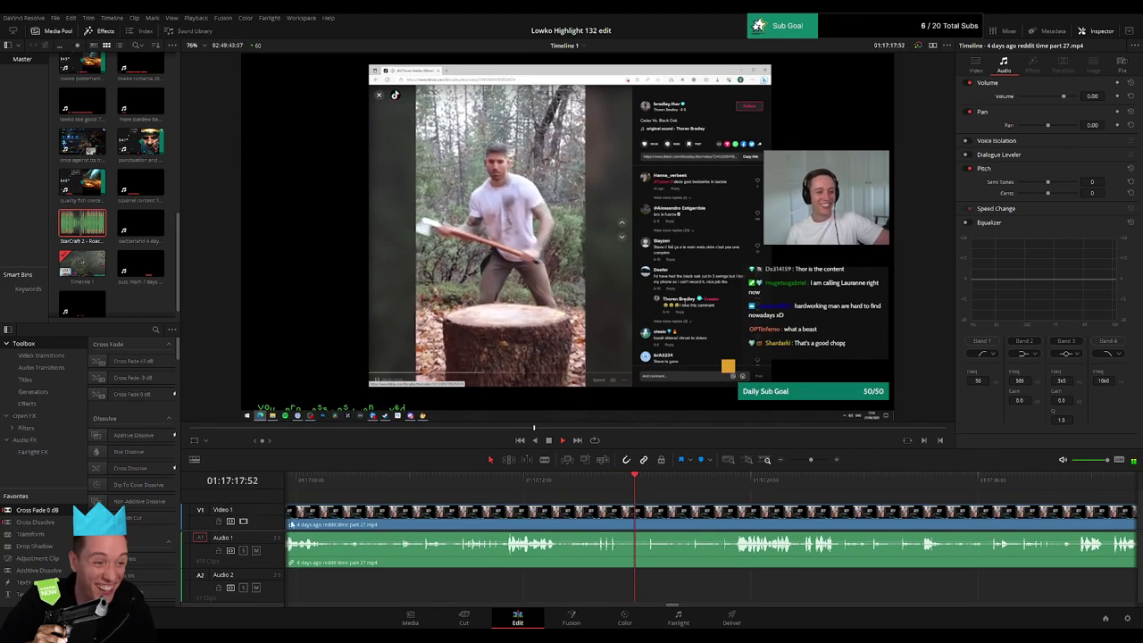
scroll(719, 500, "right", 3)
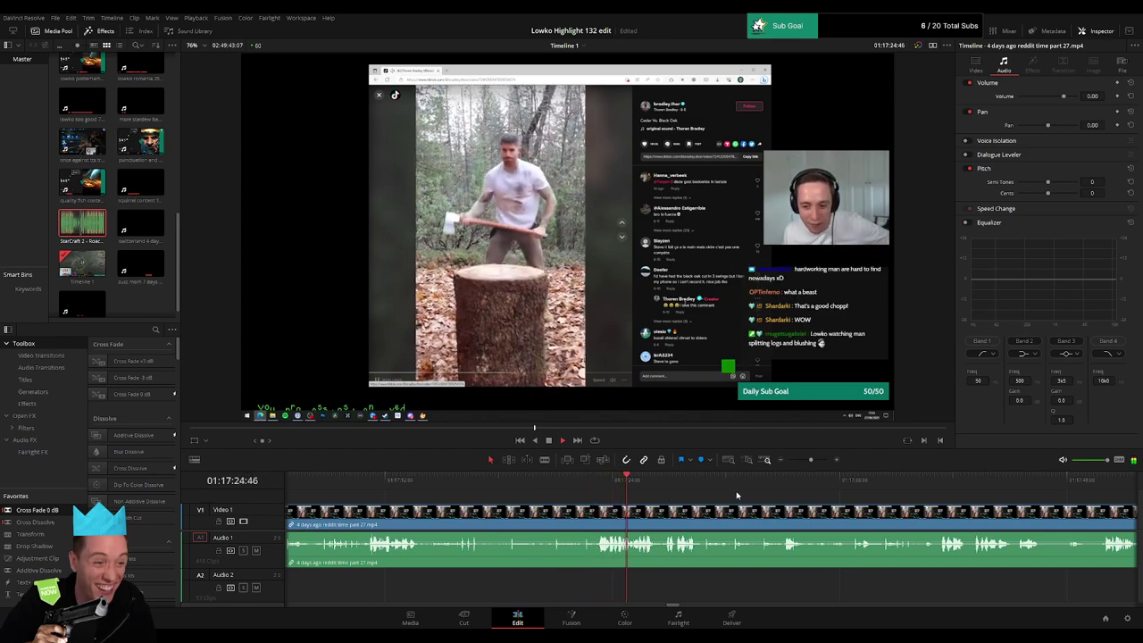
scroll(633, 485, "right", 1)
scroll(632, 485, "right", 2)
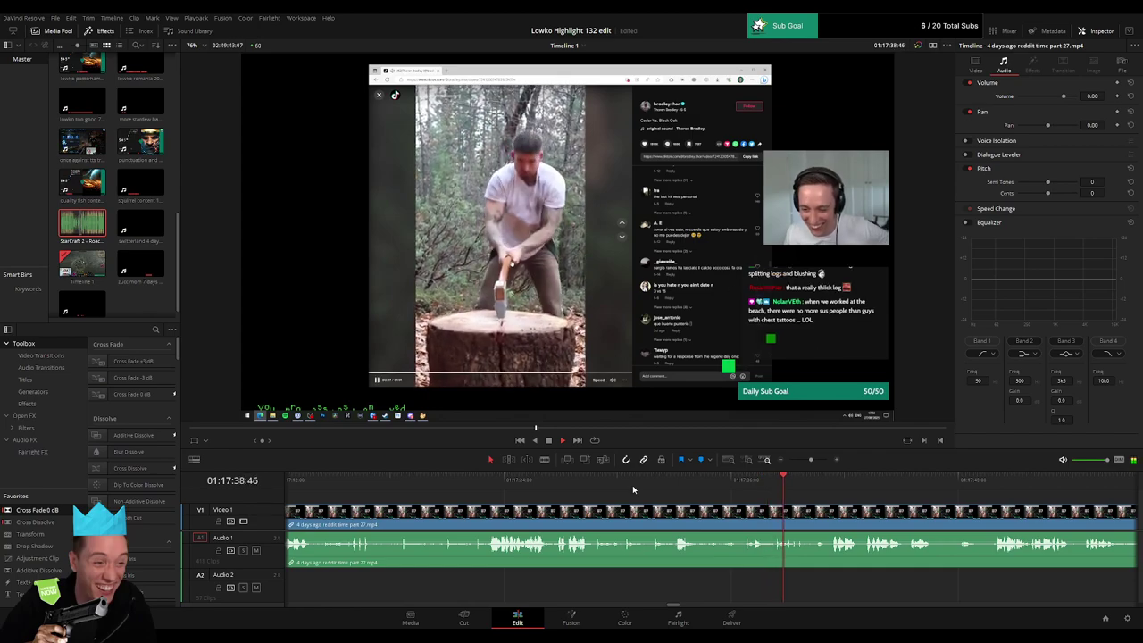
scroll(591, 492, "right", 3)
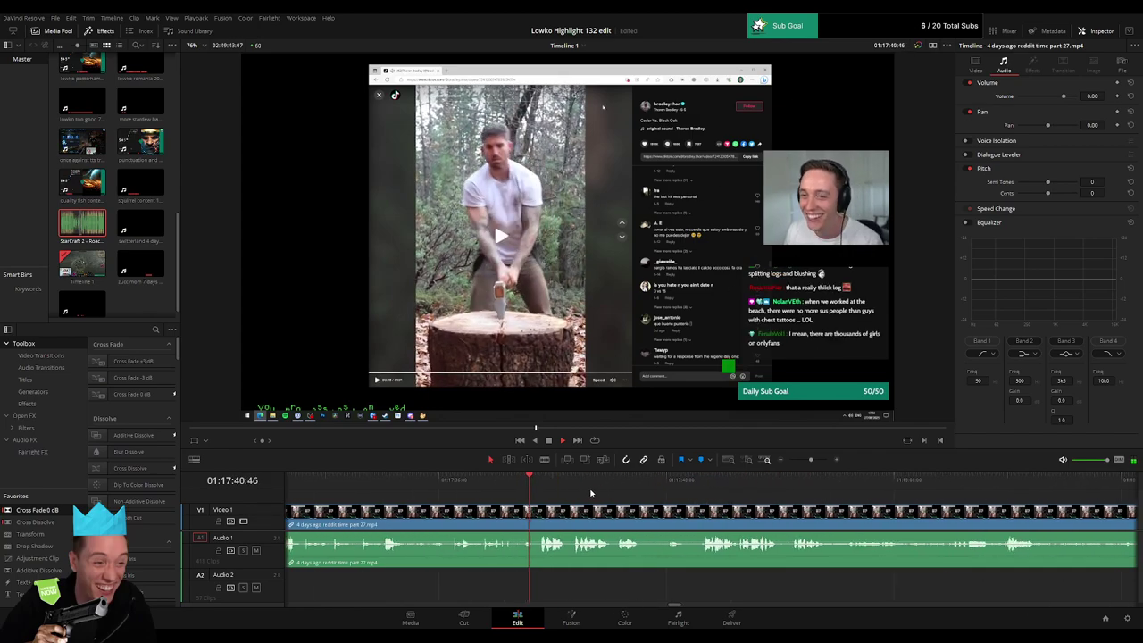
key("ctrl+backslash")
Step: Select the TikTok profile stretch right of the cut and ripple-delete it
left_click(536, 518)
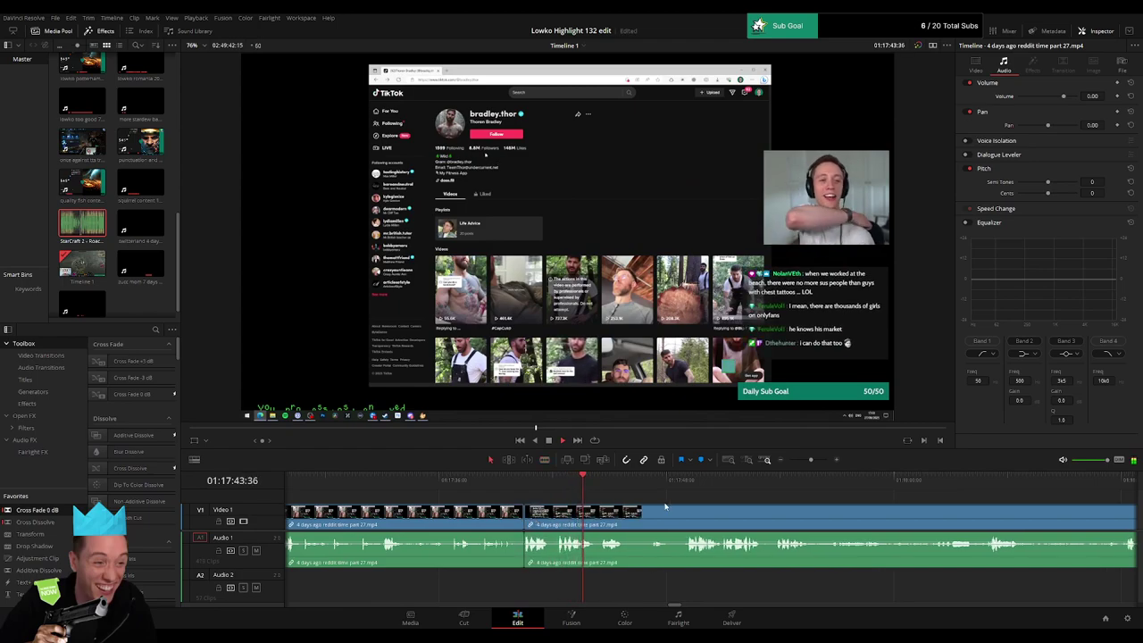
scroll(664, 506, "right", 3)
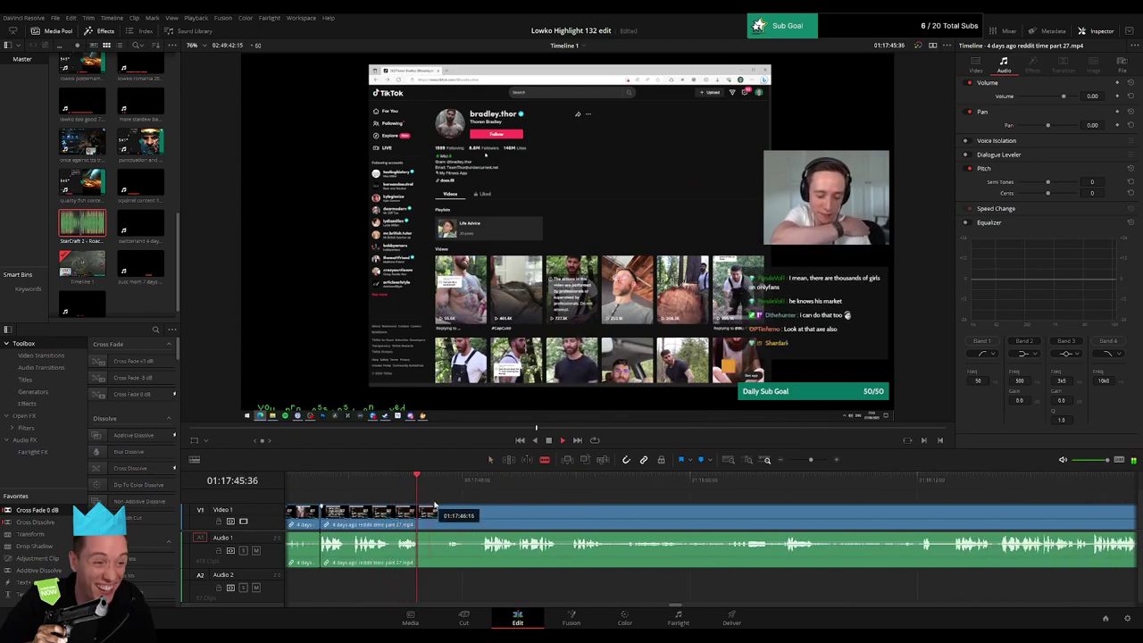
left_click(480, 494)
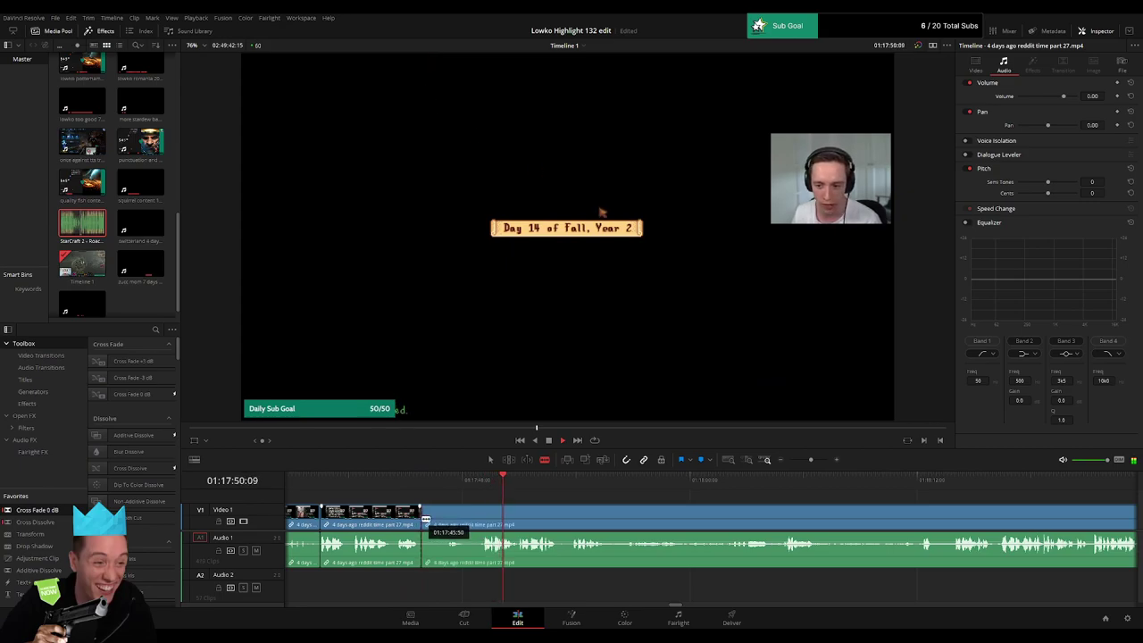
key("Delete")
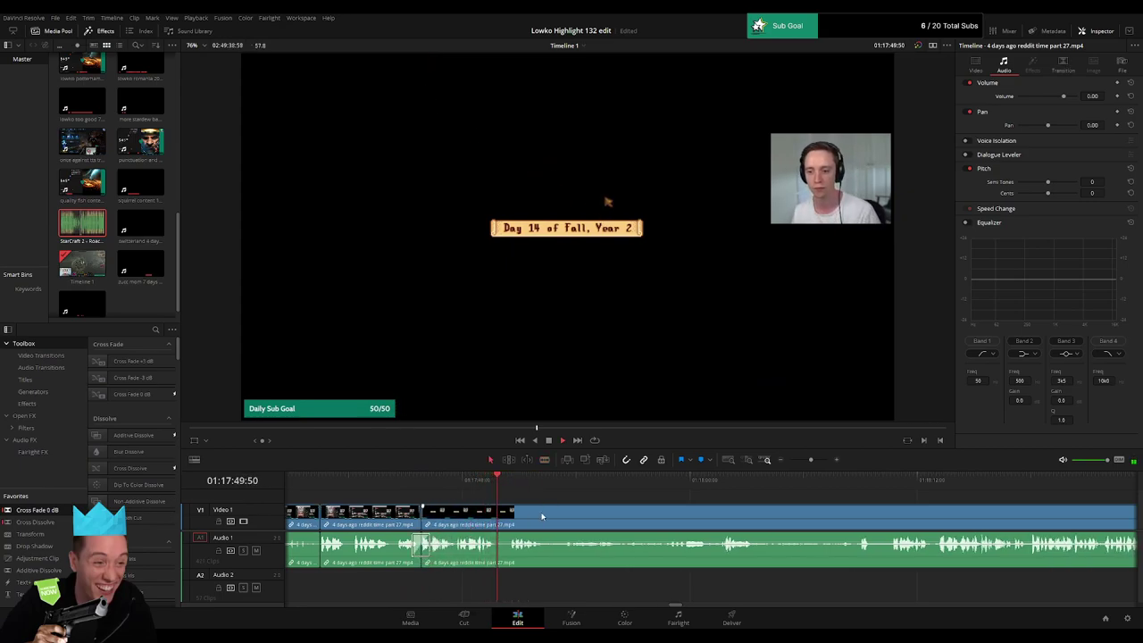
Step: Skip ahead through the part 27 footage to preview the later farm scenes
left_click(551, 489)
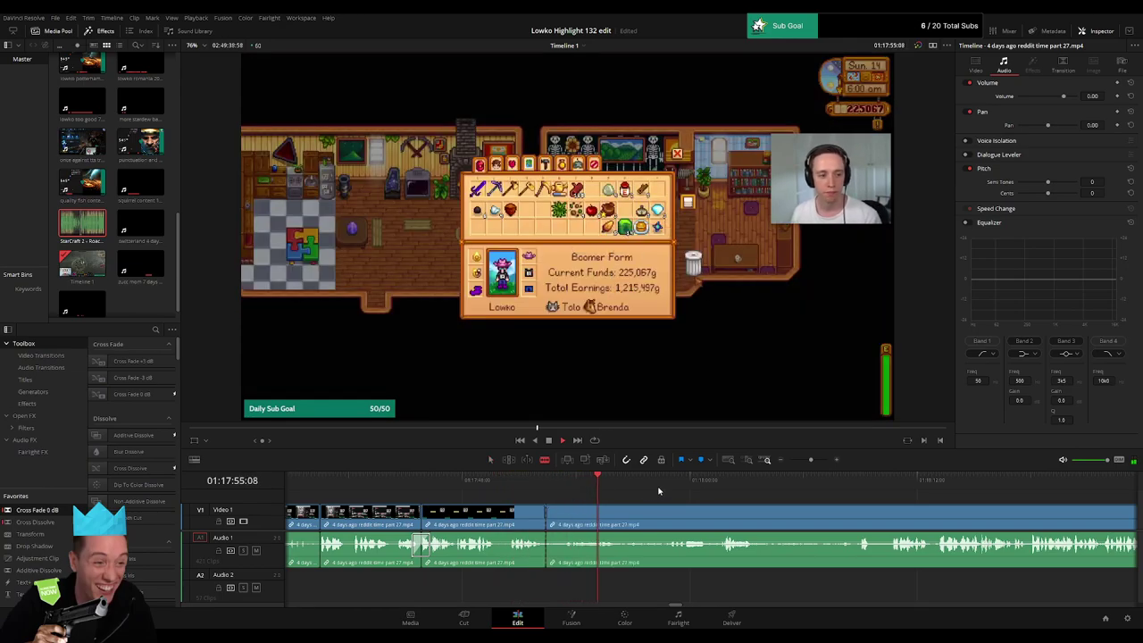
left_click(712, 488)
scroll(710, 488, "right", 3)
left_click(704, 489)
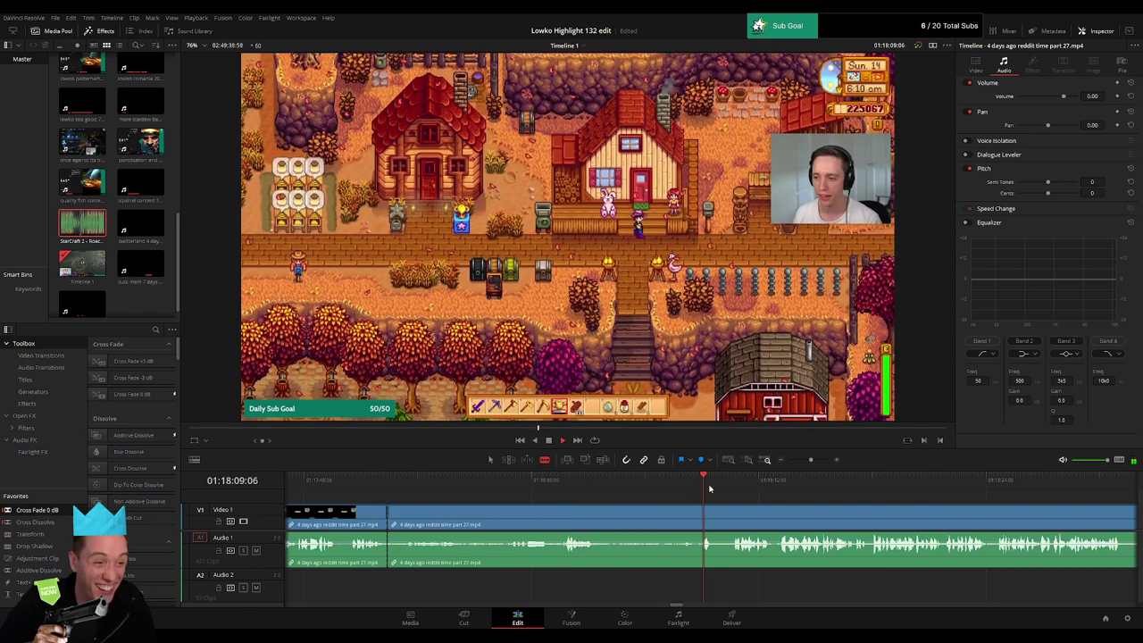
left_click(740, 489)
scroll(768, 489, "right", 3)
Step: Skim through the remaining part 27 Stardew footage to its end and select that clip
left_click(892, 490)
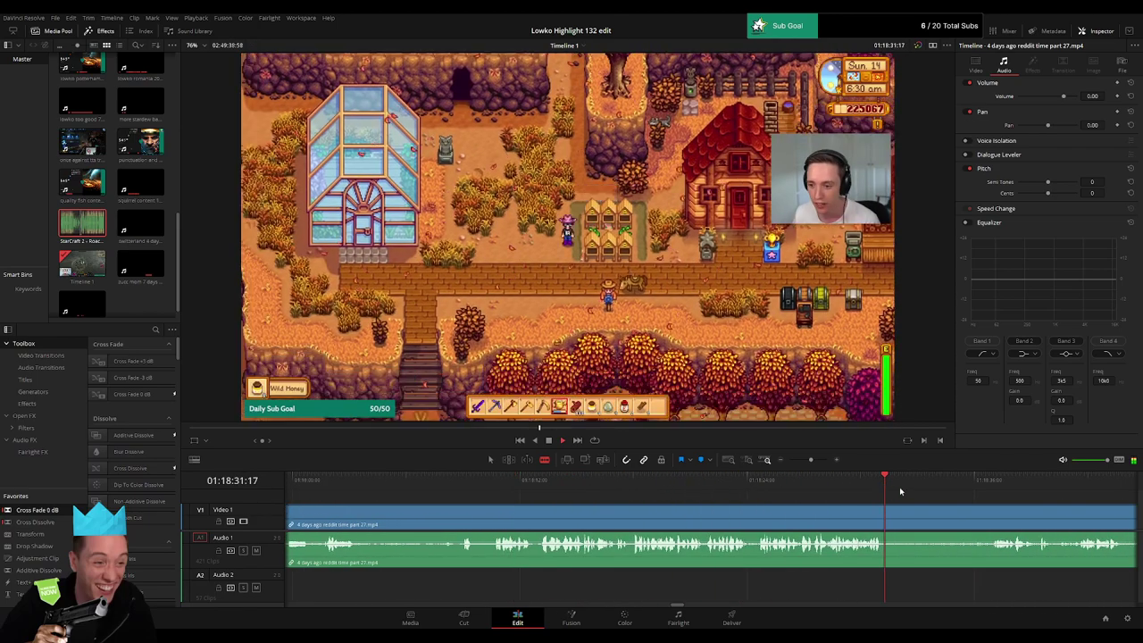
left_click(993, 490)
left_click_drag(812, 460, 802, 460)
mouse_move(745, 484)
left_mouse_down()
mouse_move(824, 484)
mouse_move(536, 493)
mouse_move(731, 491)
left_mouse_up()
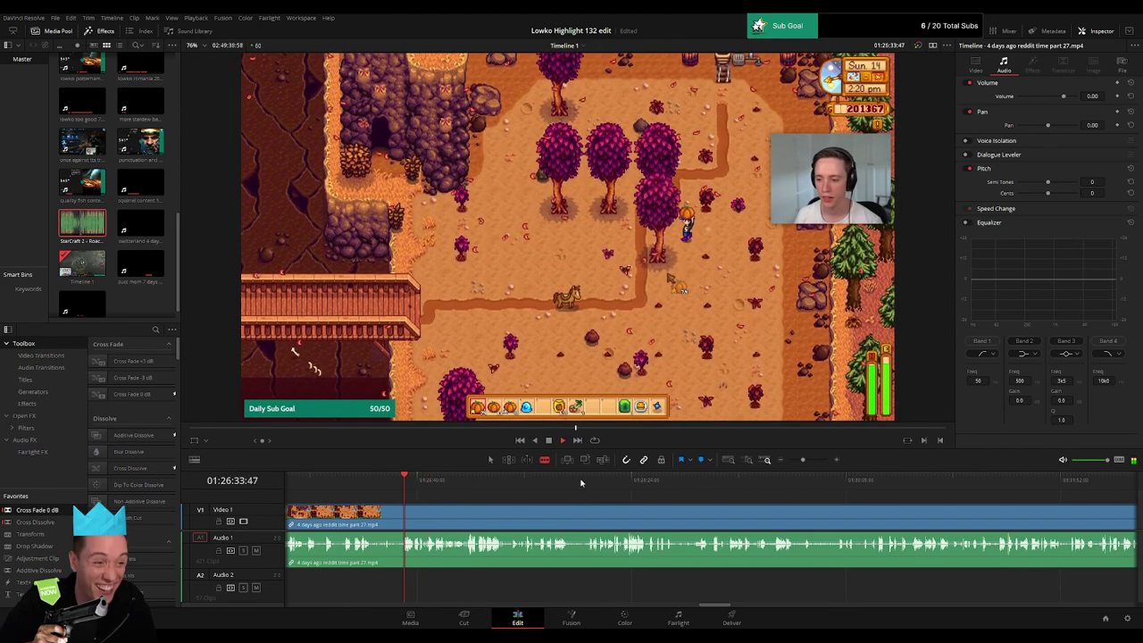
left_click_drag(803, 460, 810, 461)
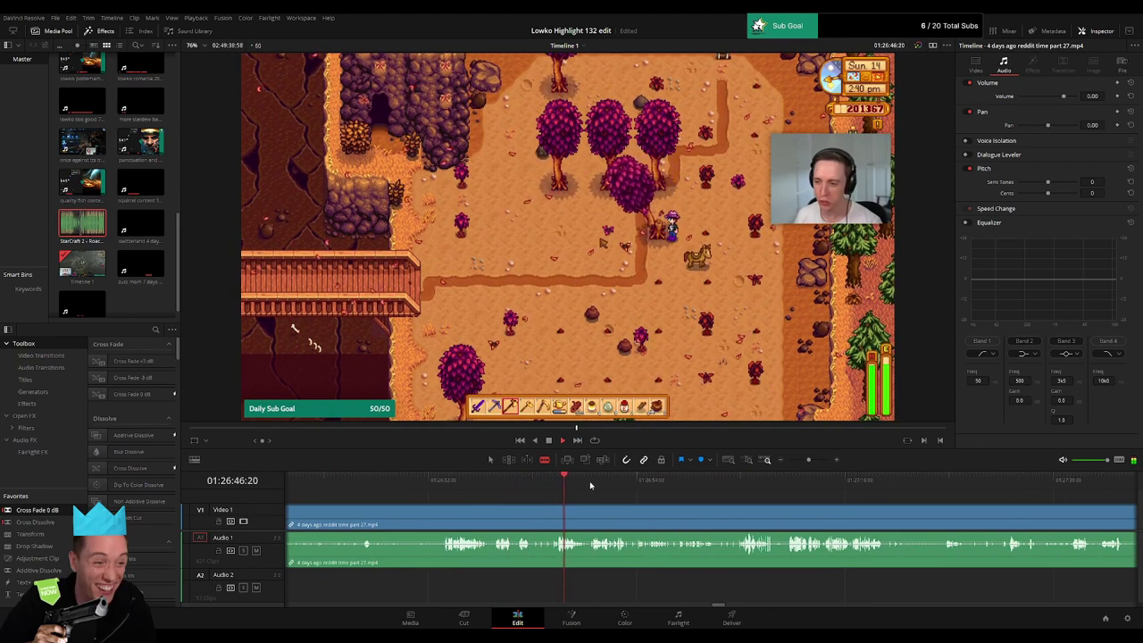
mouse_move(593, 485)
left_mouse_down()
mouse_move(860, 483)
mouse_move(800, 461)
left_mouse_up()
left_click(757, 486)
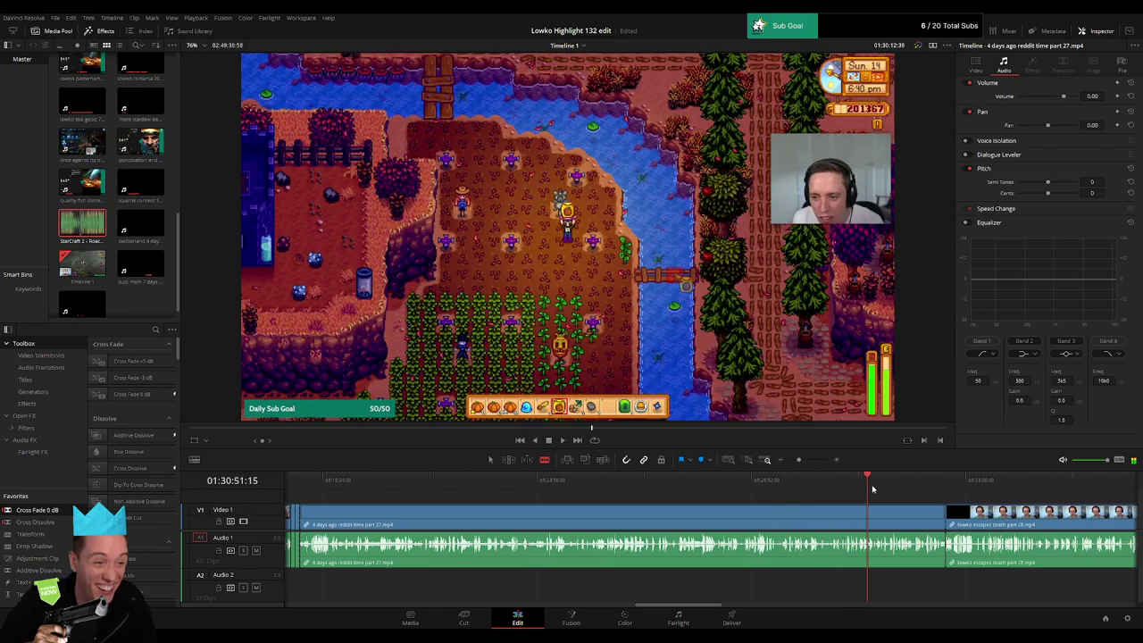
left_click_drag(804, 487, 905, 485)
left_click(787, 519)
Step: Ripple-delete the part 27 clip, then skim and ripple-delete the part 28 clip
key("Delete")
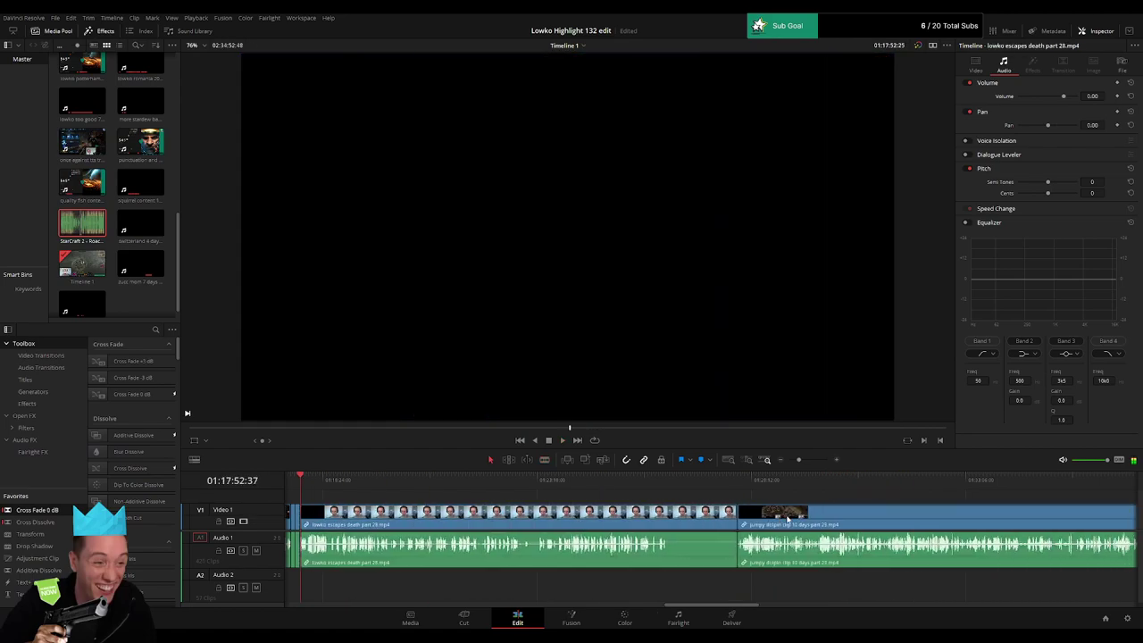
left_click(323, 484)
left_click_drag(324, 484, 614, 516)
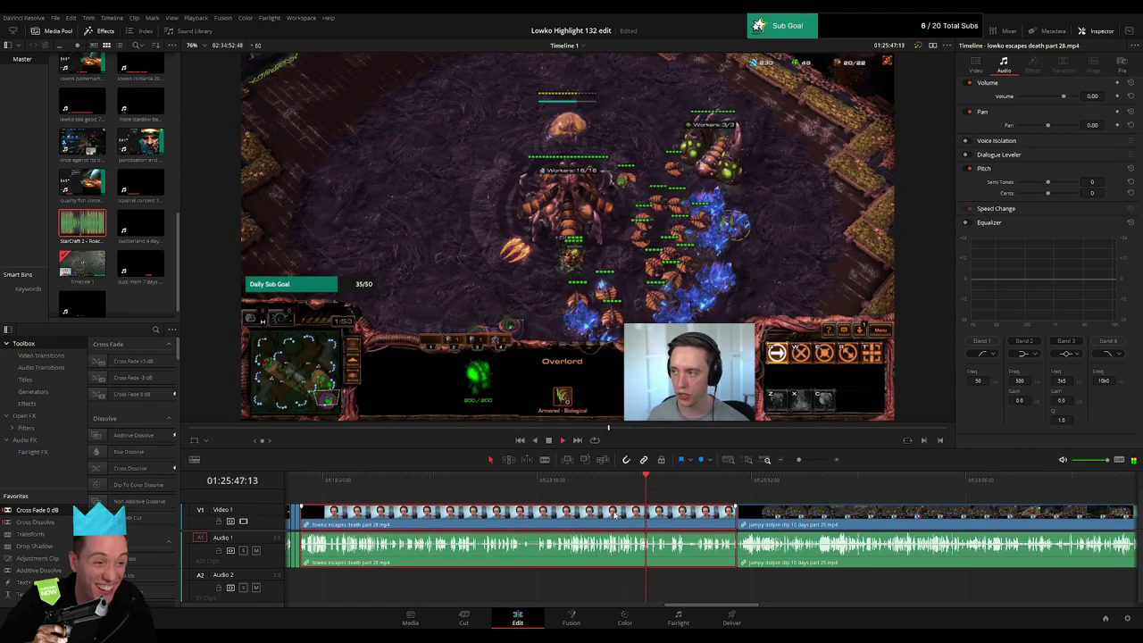
key("Delete")
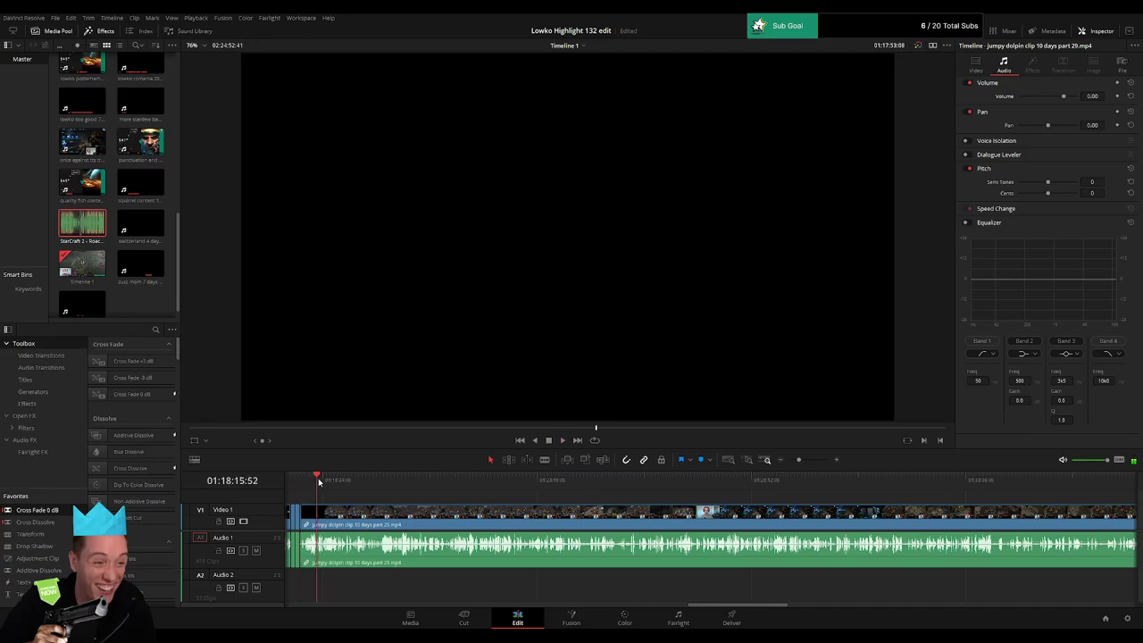
Step: Skim and play through the part 29 footage up to the StarCraft game
left_click_drag(319, 482, 437, 481)
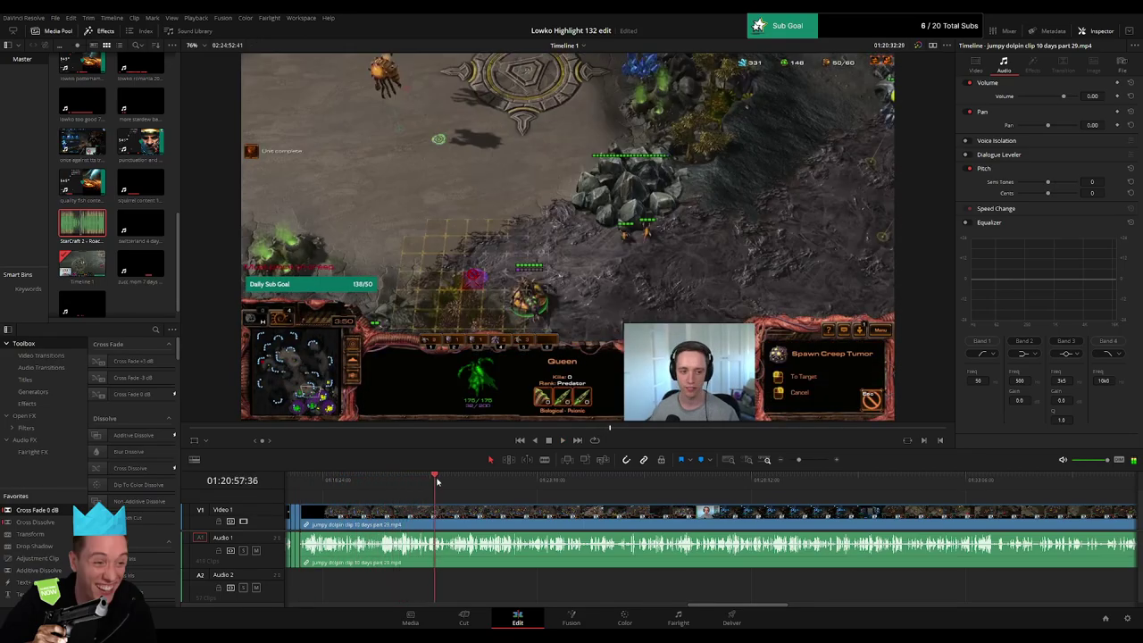
left_click_drag(437, 480, 744, 482)
key("space")
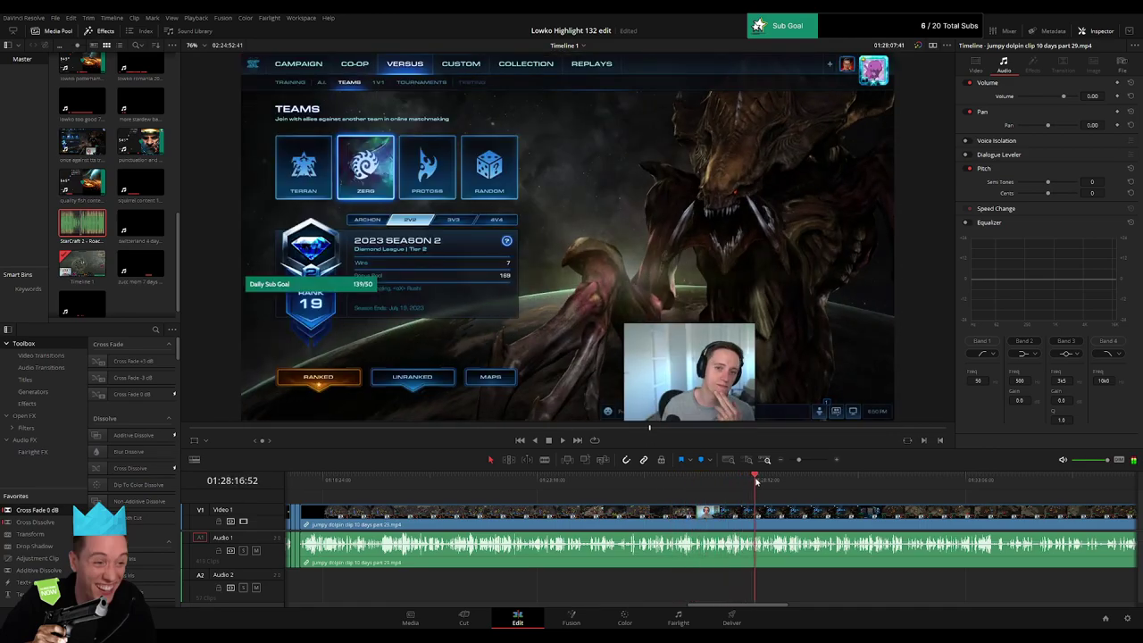
key("space")
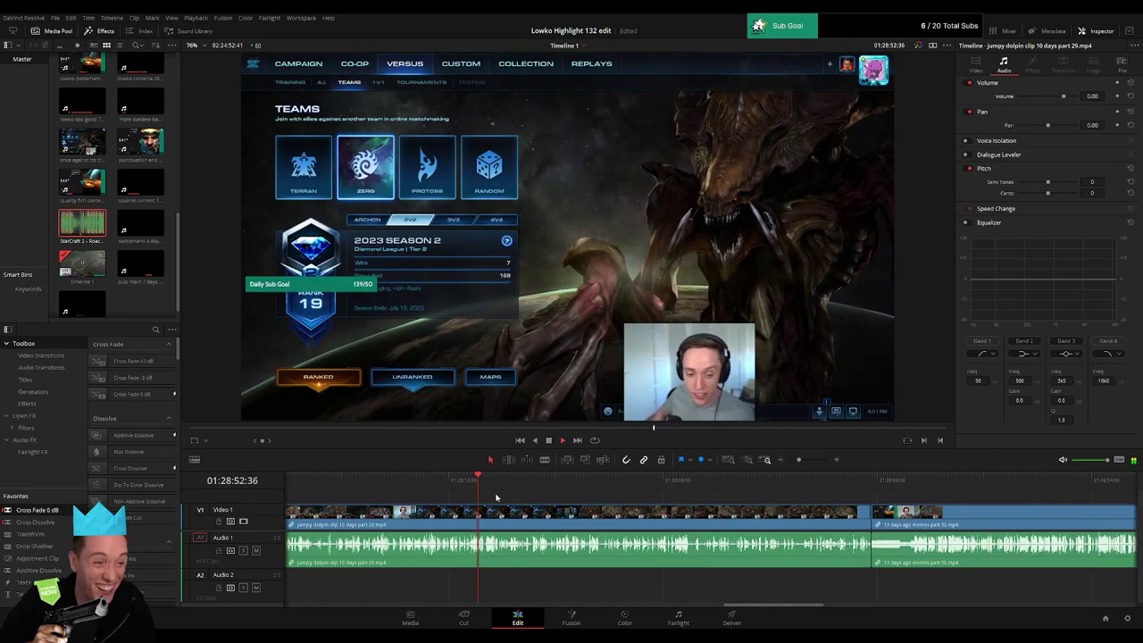
left_click_drag(488, 487, 494, 482)
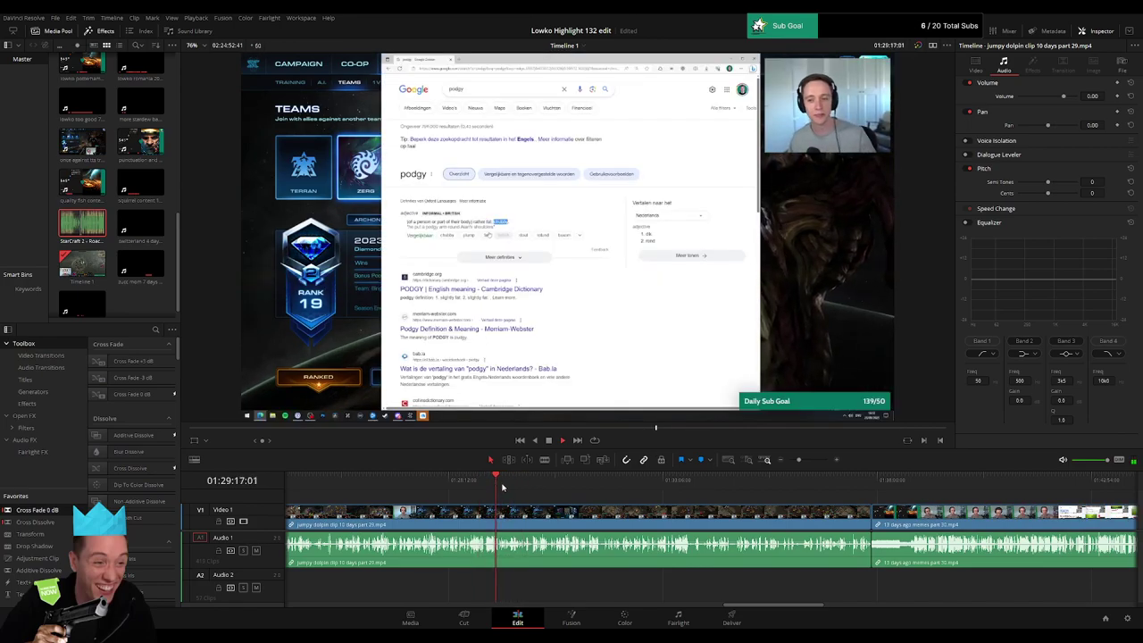
left_click_drag(512, 488, 839, 485)
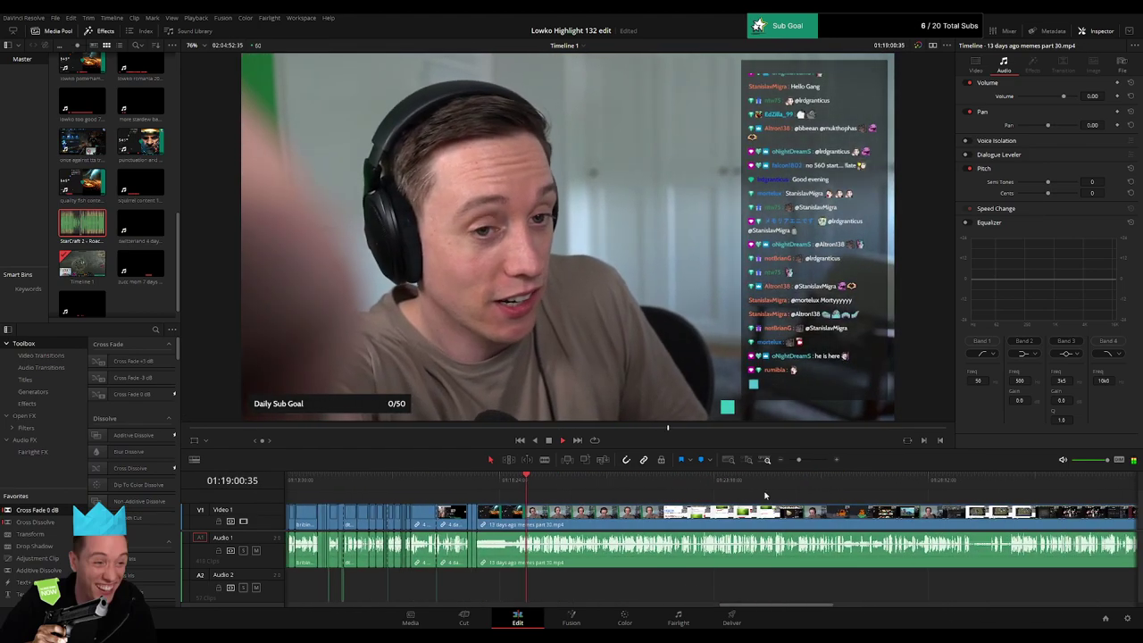
left_click_drag(787, 464, 798, 463)
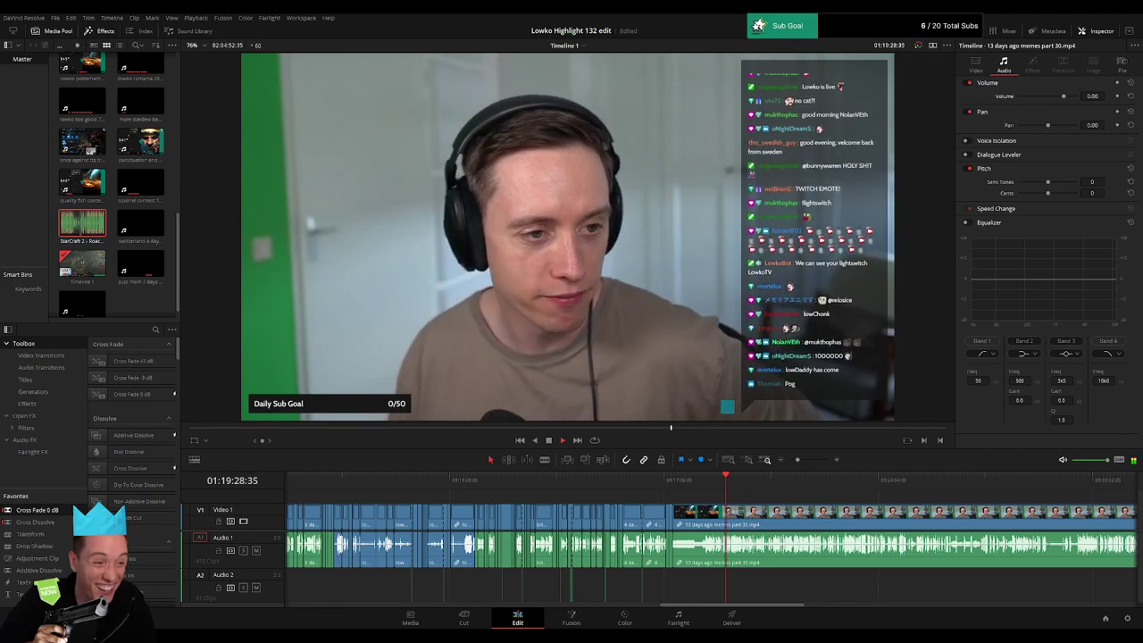
scroll(758, 492, "down", 3)
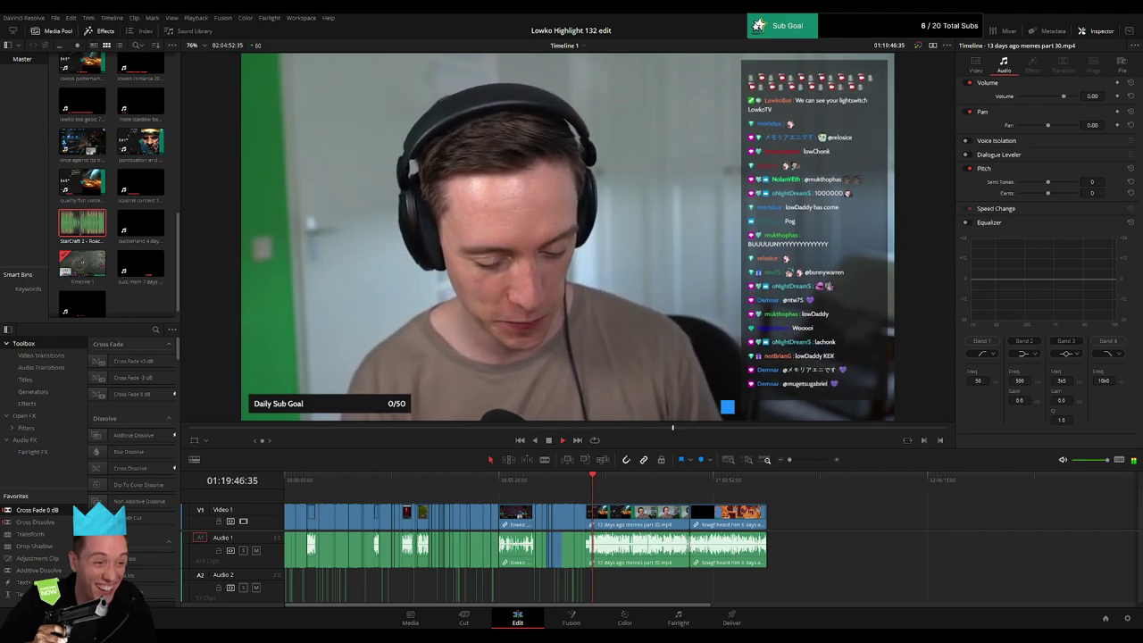
scroll(583, 500, "up", 5)
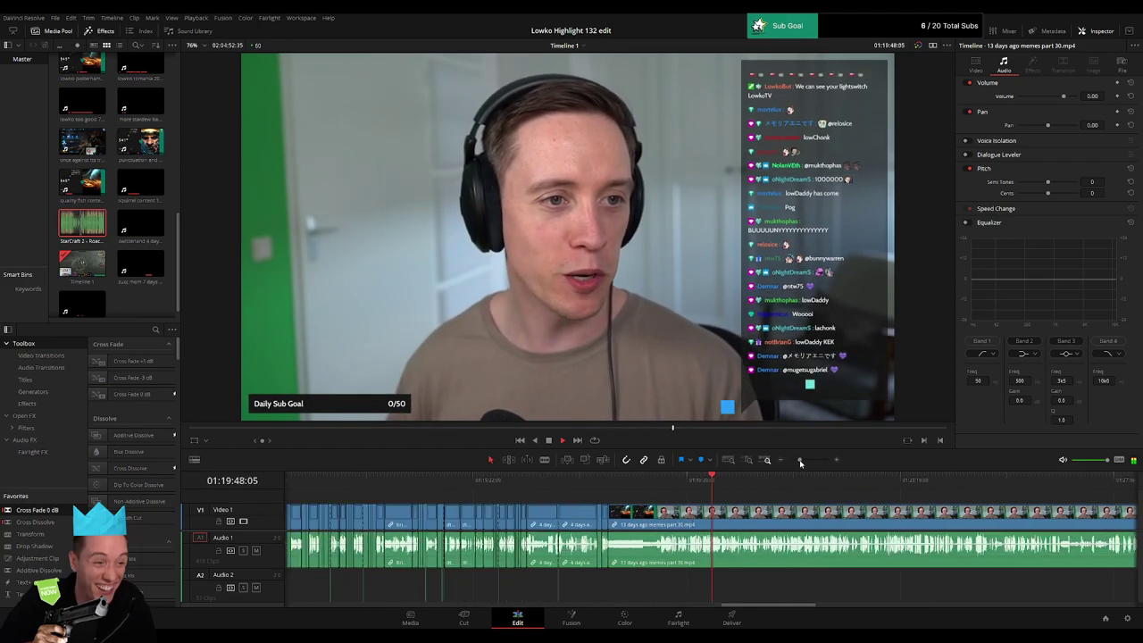
left_click(738, 482)
scroll(679, 500, "right", 3)
left_click(621, 483)
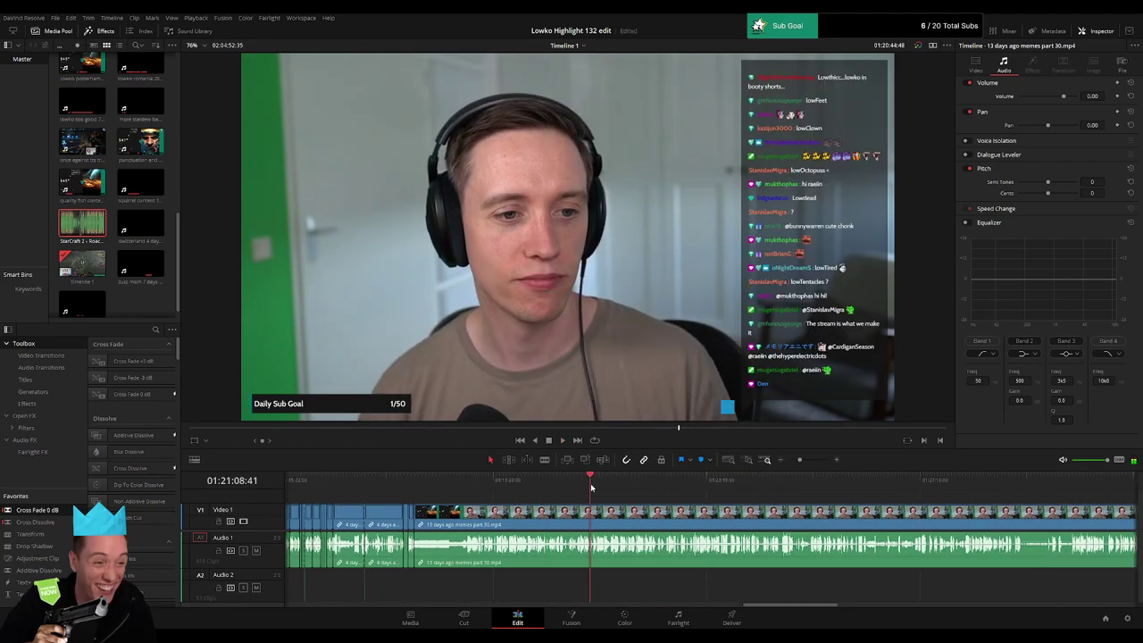
left_click_drag(621, 486, 672, 486)
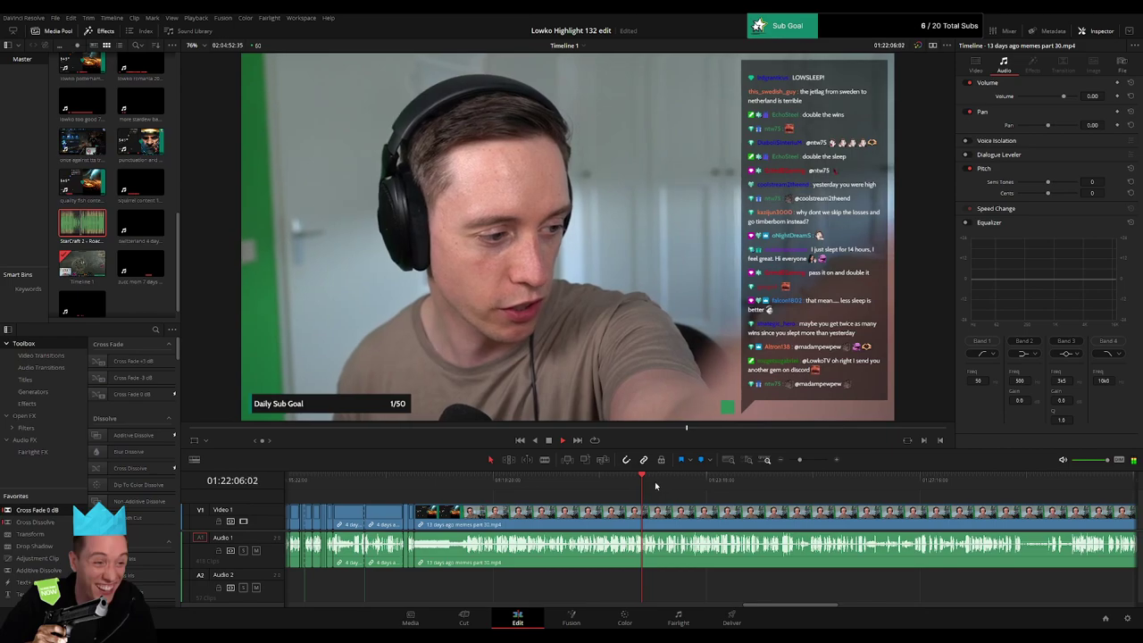
key("space")
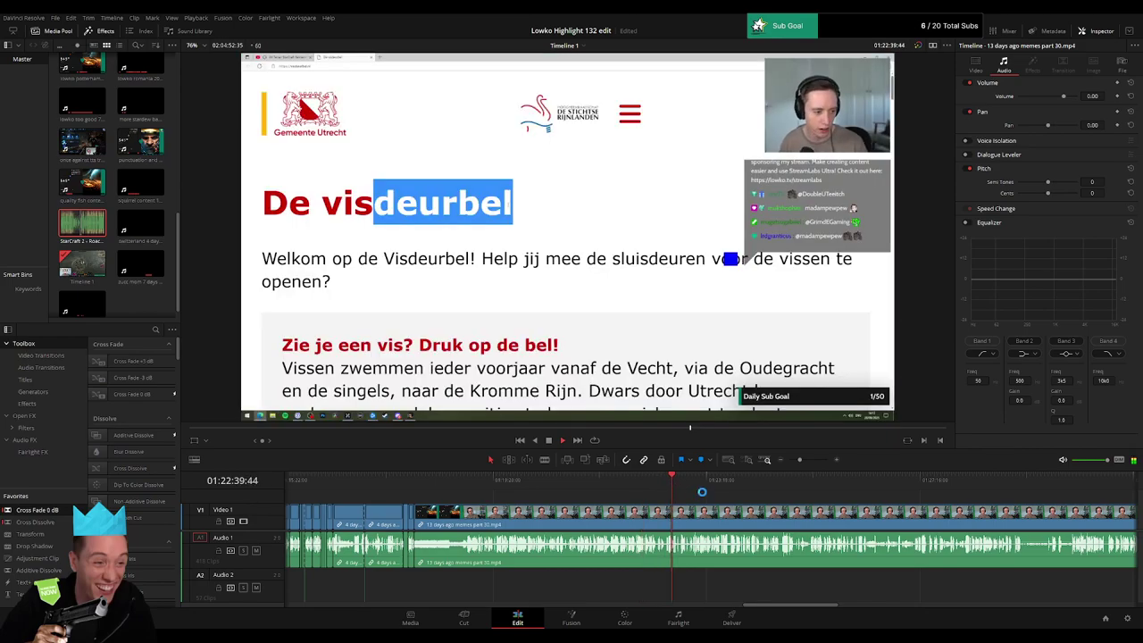
scroll(764, 473, "up", 2)
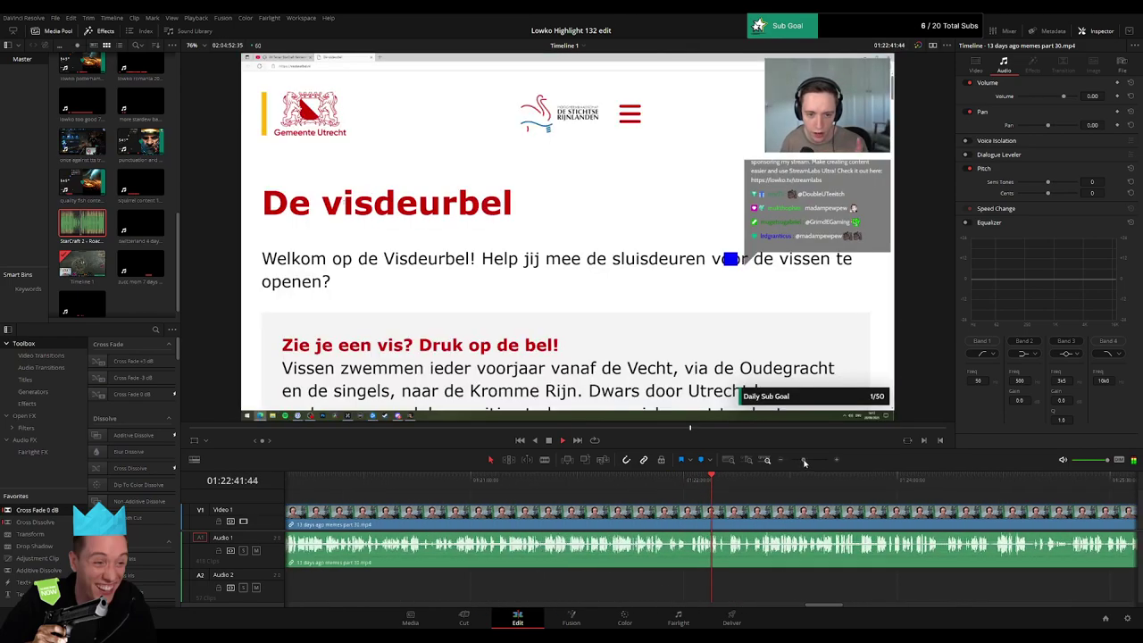
left_click(757, 483)
left_click(812, 484)
key("space")
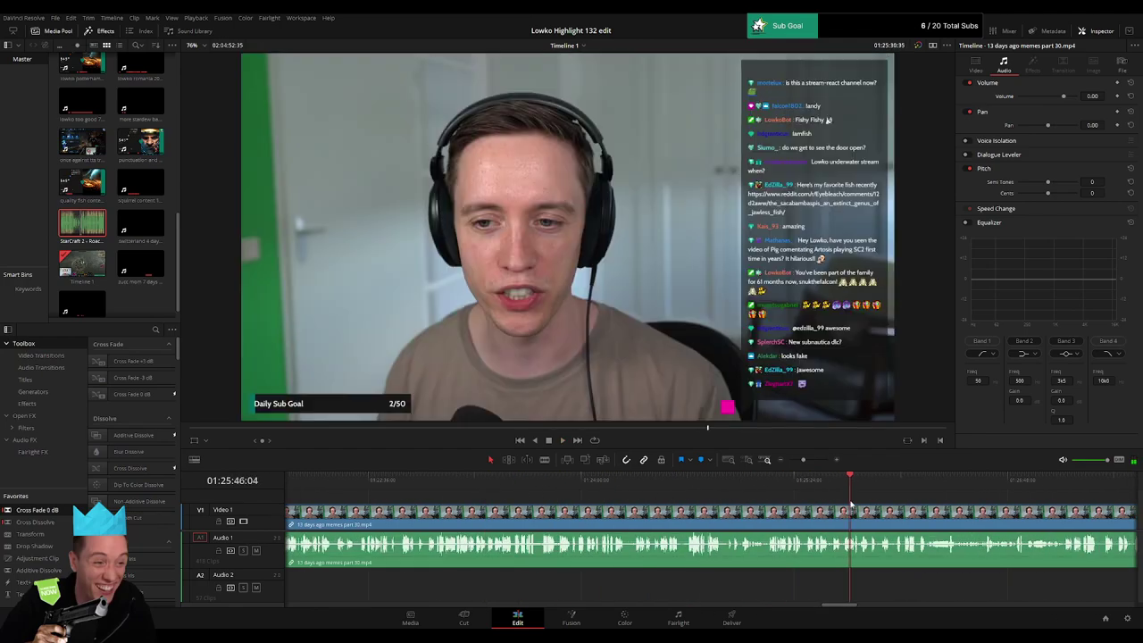
left_click_drag(805, 461, 790, 461)
left_click(637, 487)
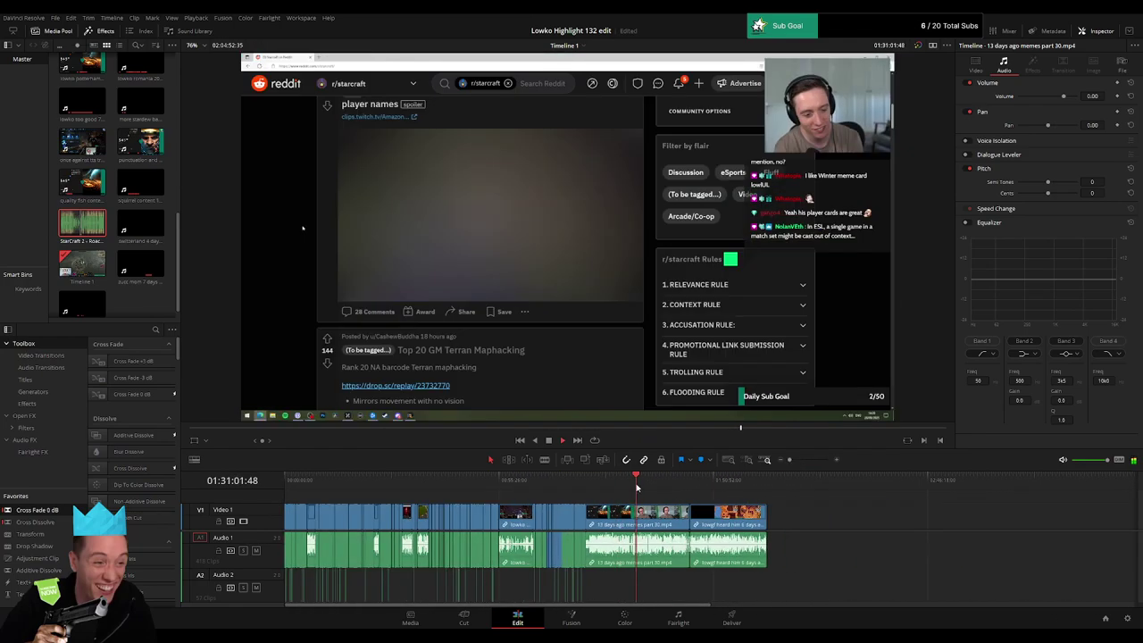
left_click_drag(639, 488, 663, 488)
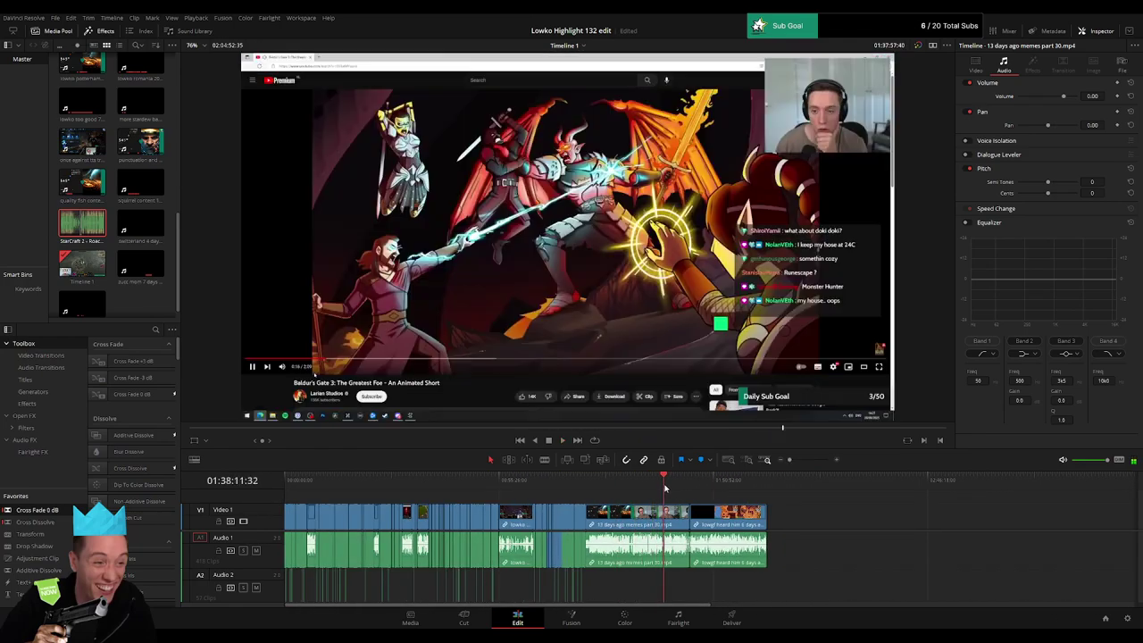
key("space")
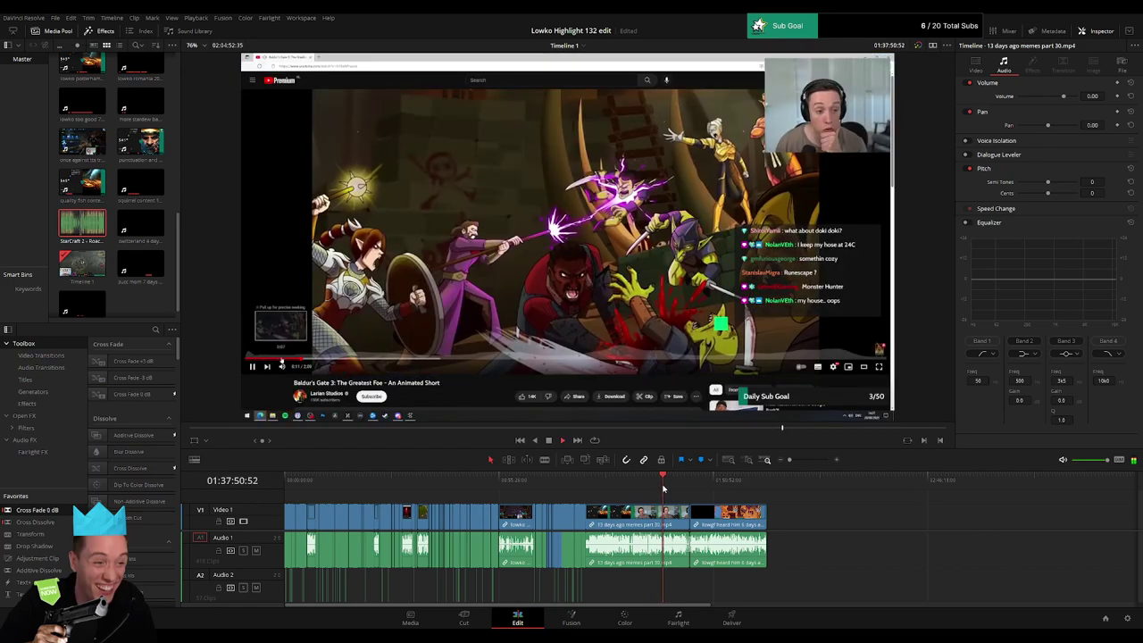
left_click(678, 490)
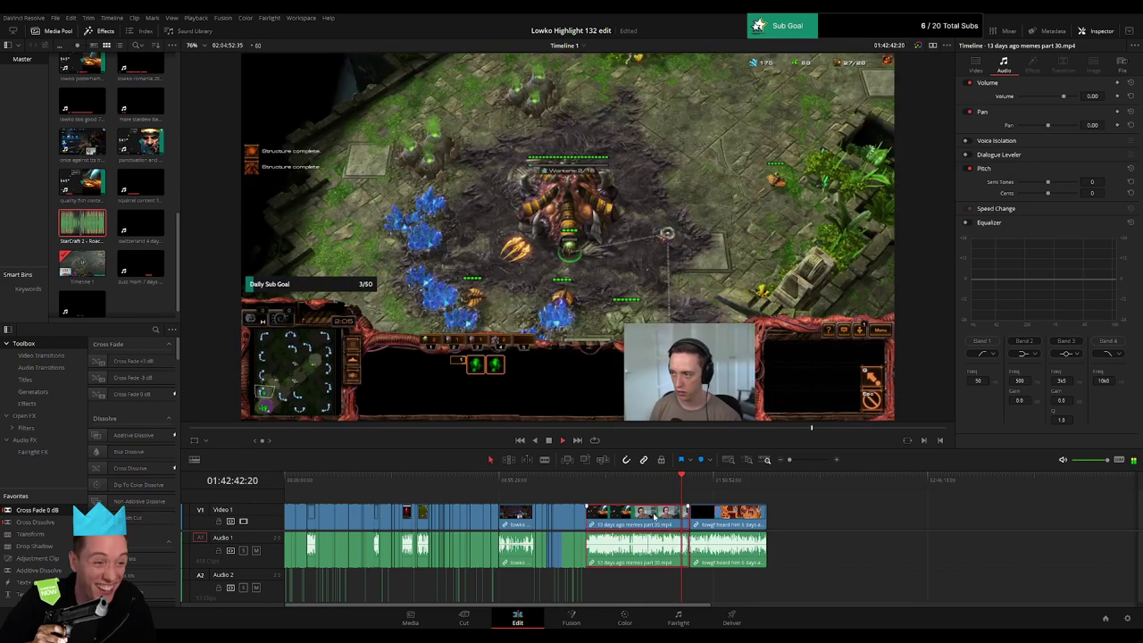
left_click(655, 516)
key("Delete")
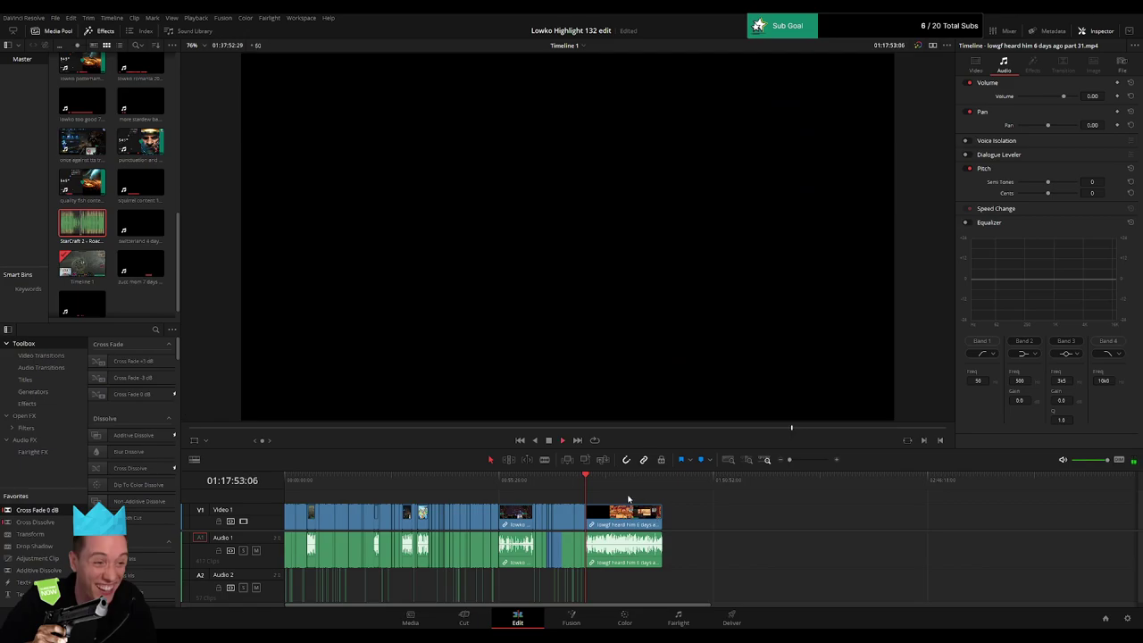
left_click_drag(791, 460, 803, 460)
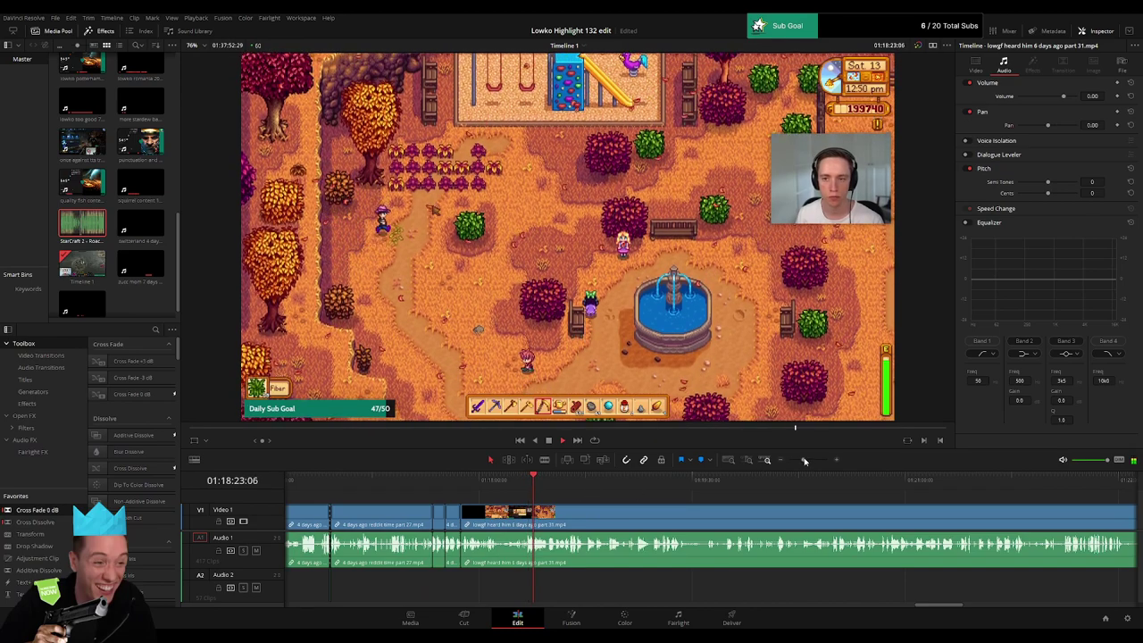
left_click_drag(803, 460, 789, 468)
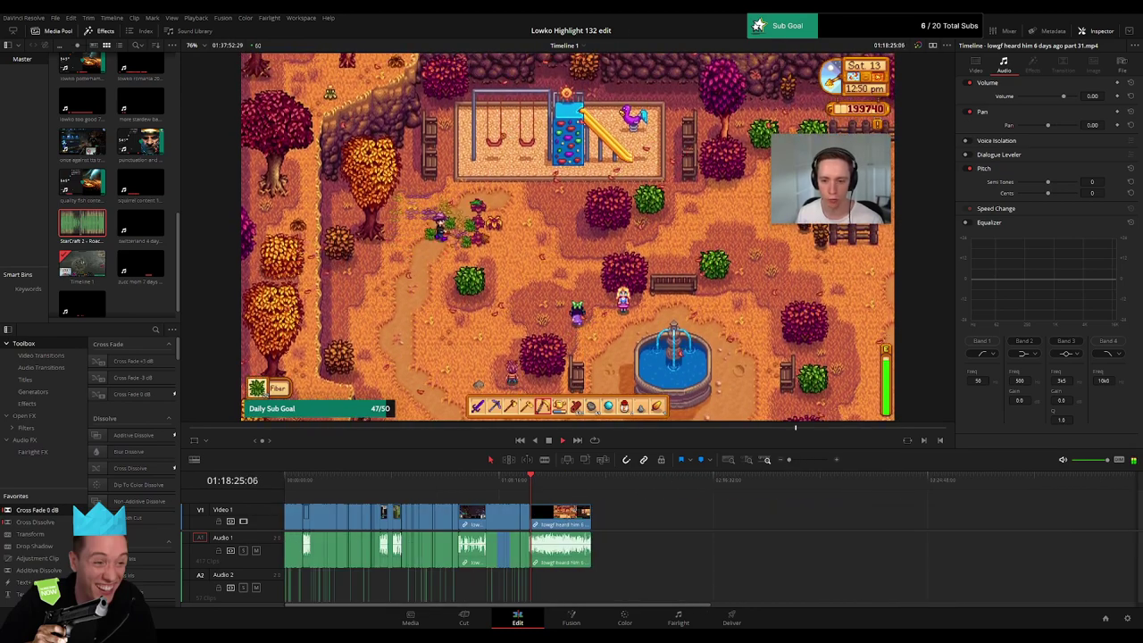
left_click_drag(804, 467, 807, 461)
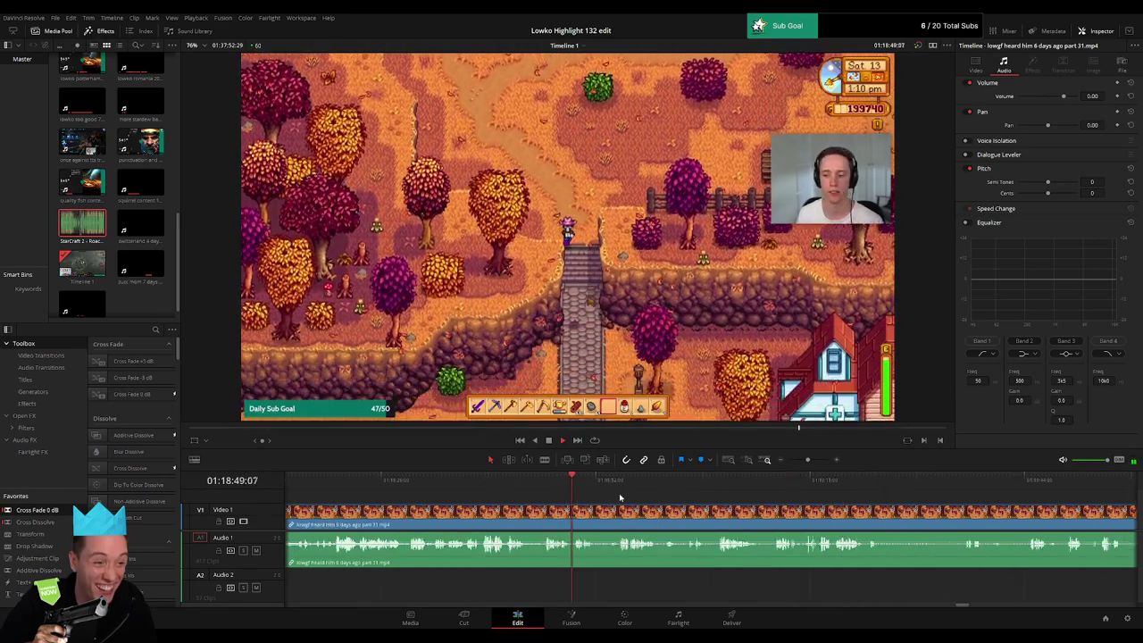
left_click_drag(806, 463, 796, 463)
left_click_drag(794, 463, 809, 461)
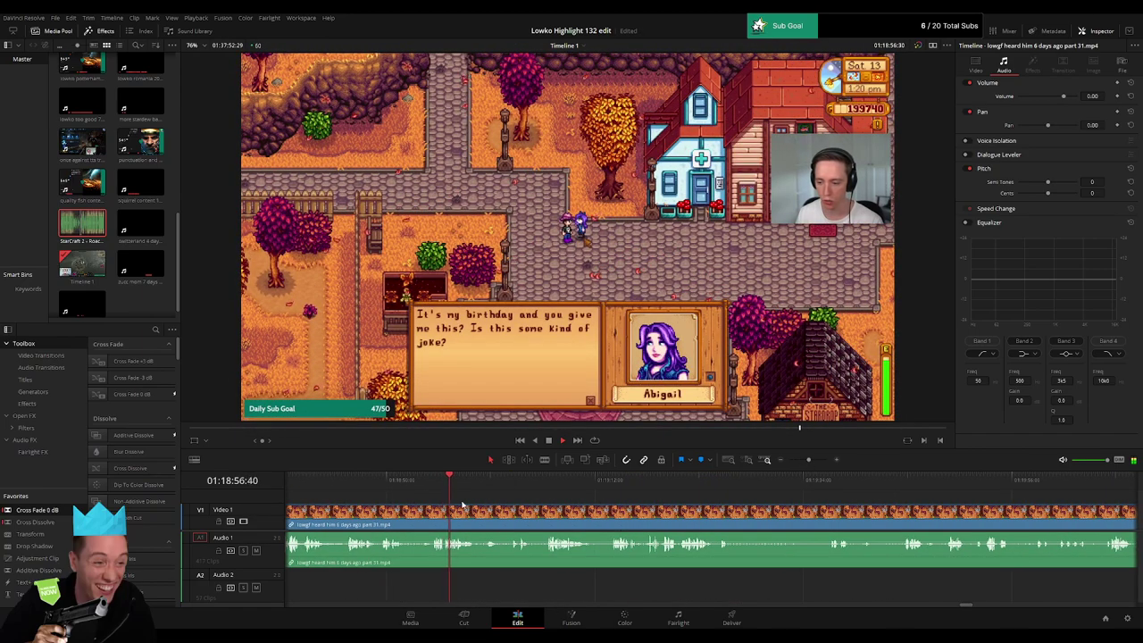
left_click_drag(527, 483, 549, 487)
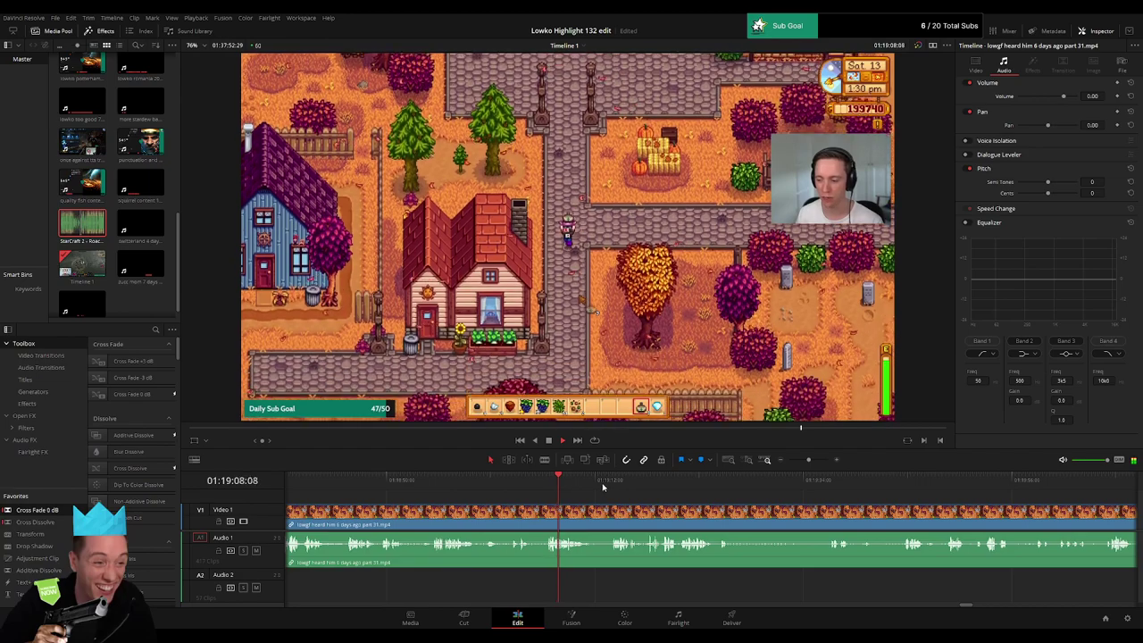
left_click(611, 482)
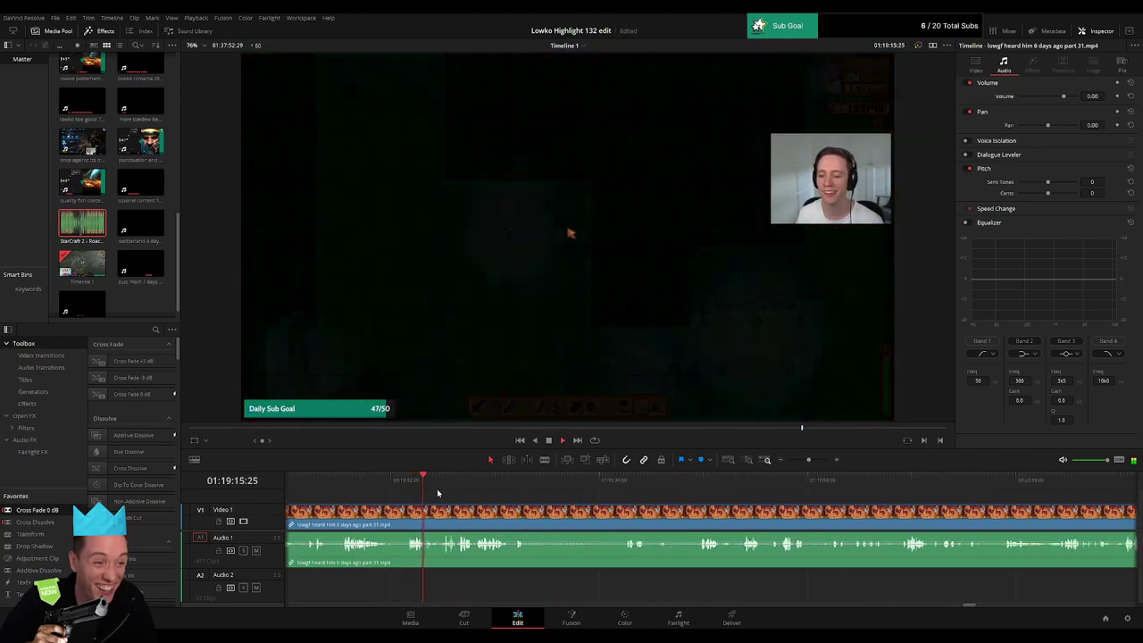
left_click_drag(437, 493, 699, 494)
left_click(552, 492)
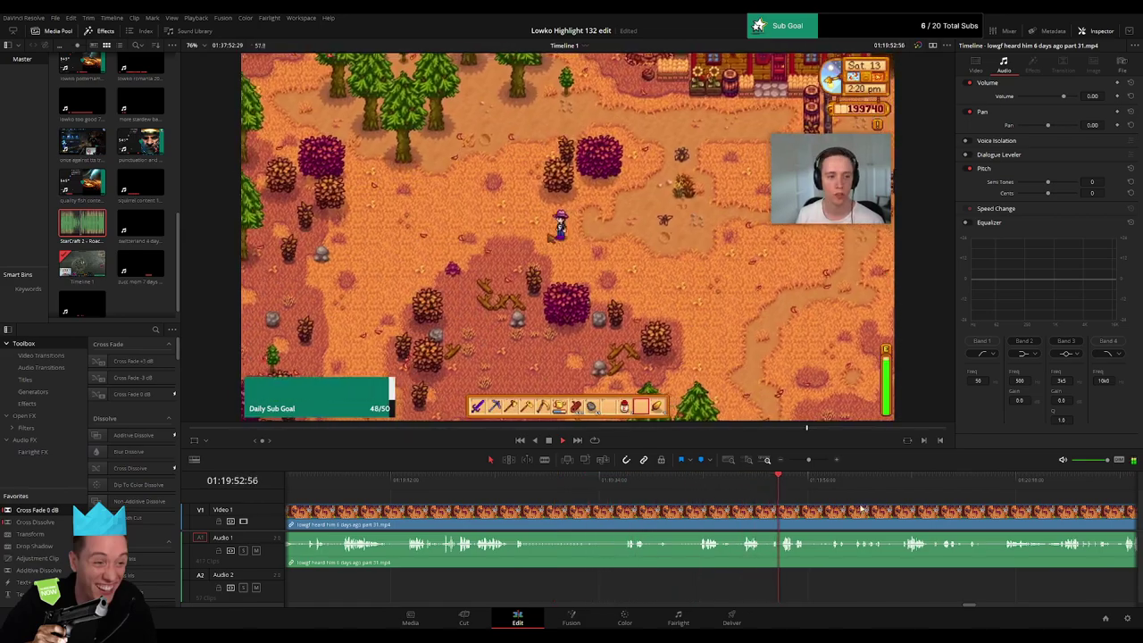
scroll(696, 503, "right", 3)
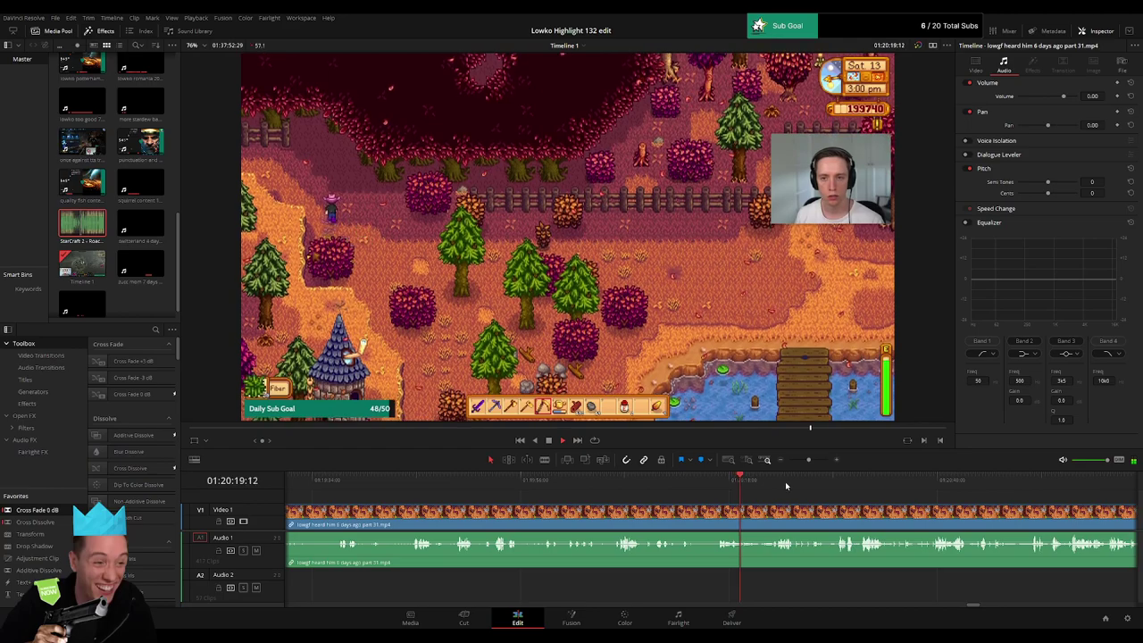
scroll(529, 505, "right", 5)
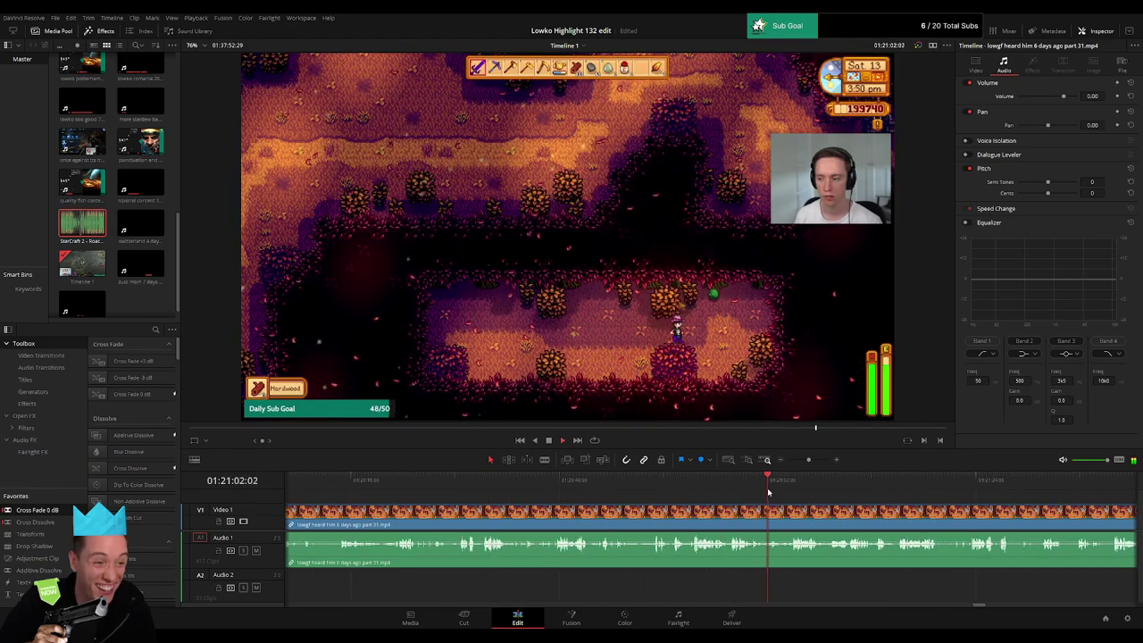
scroll(536, 483, "right", 4)
scroll(536, 482, "right", 3)
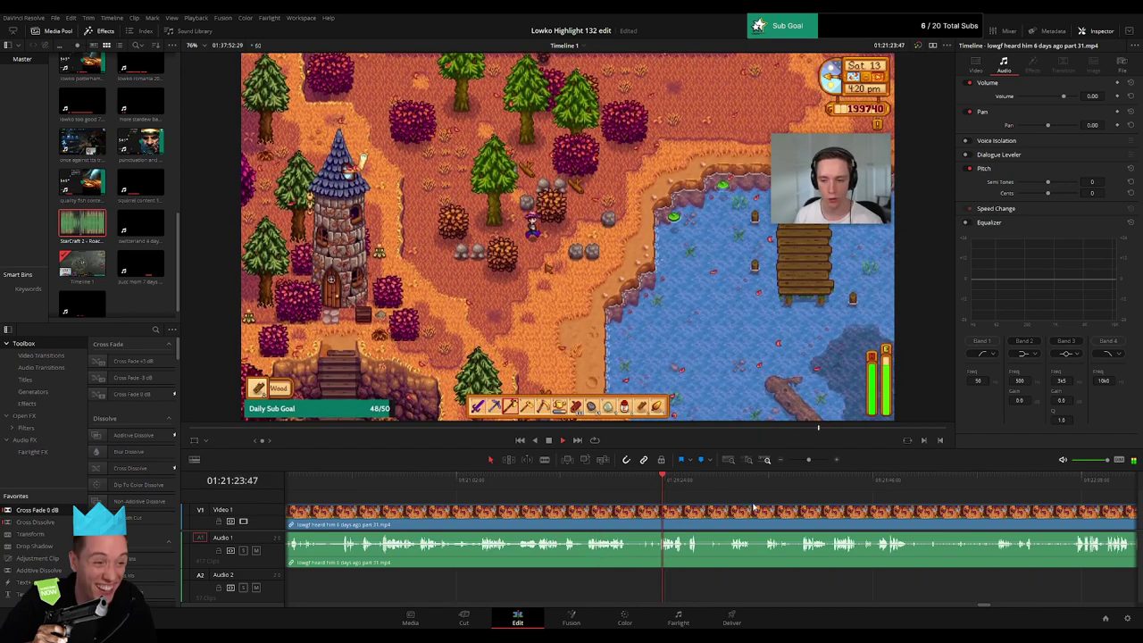
scroll(535, 489, "right", 3)
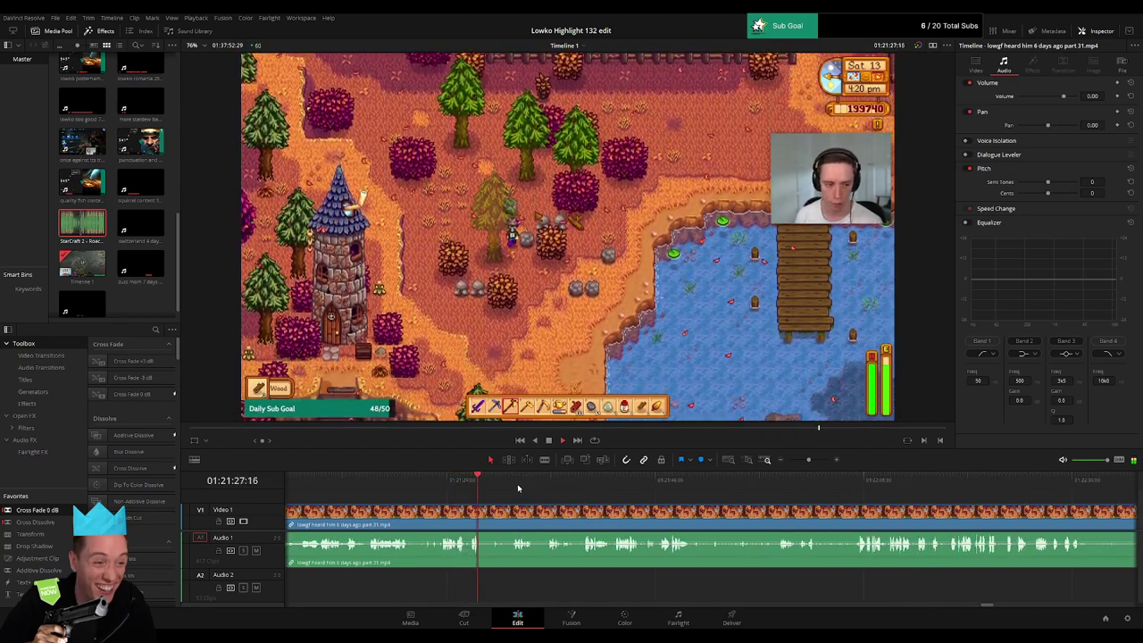
left_click(522, 487)
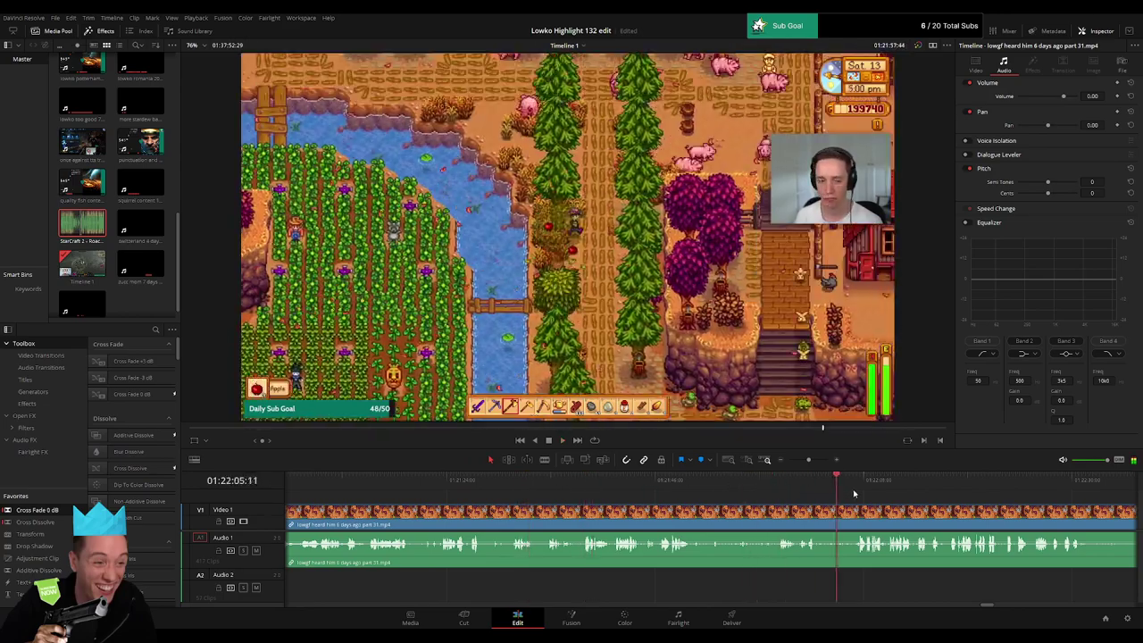
scroll(565, 506, "right", 5)
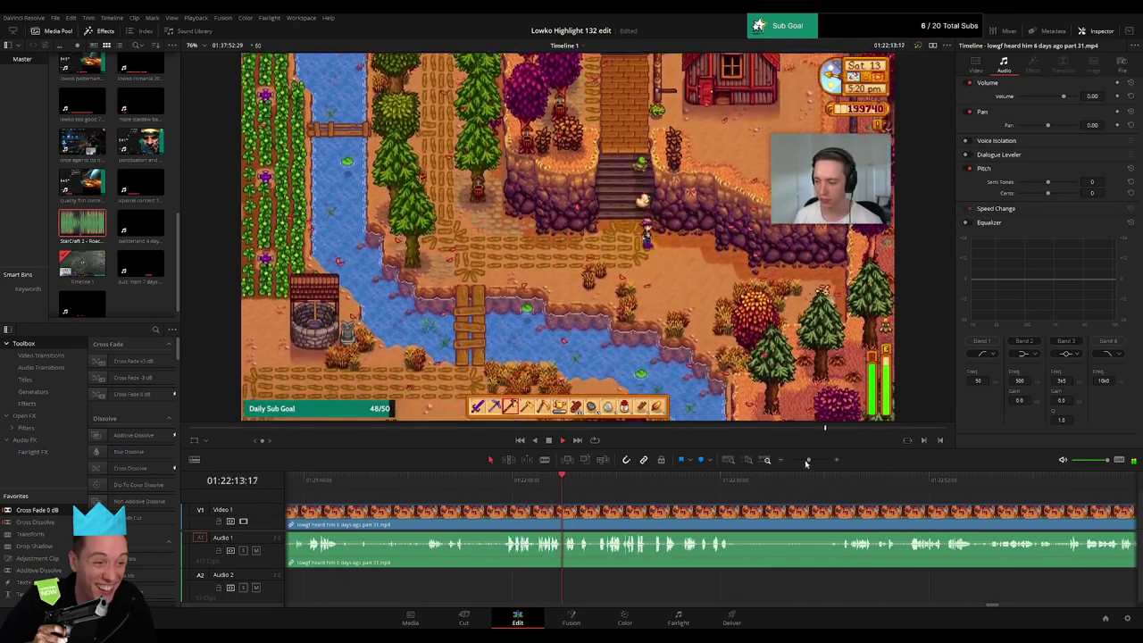
left_click_drag(806, 462, 811, 462)
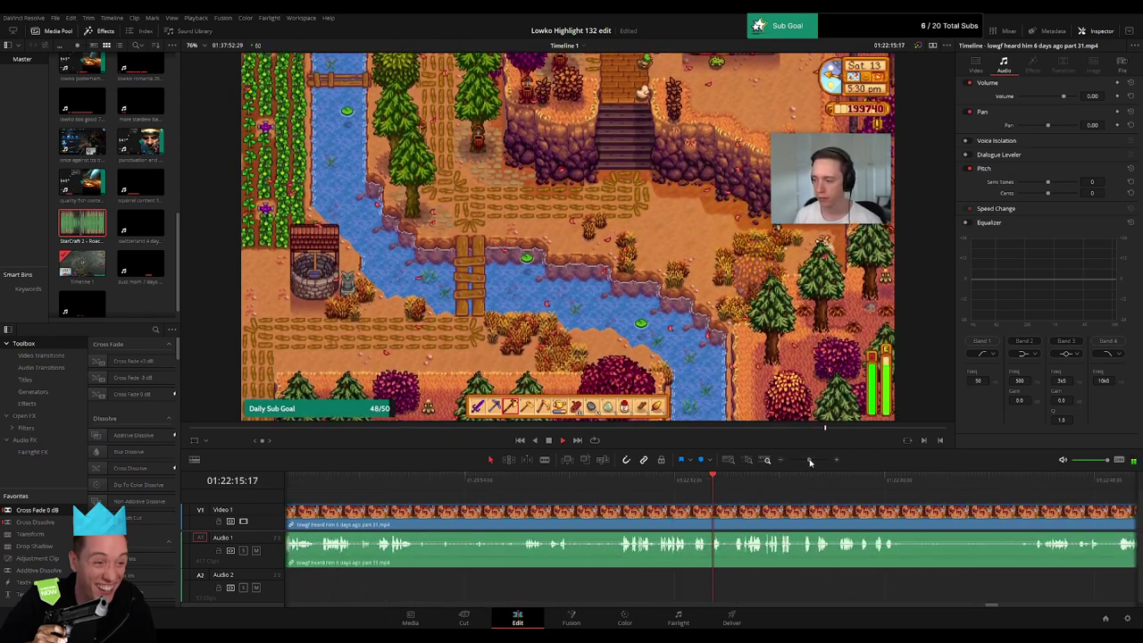
scroll(827, 519, "right", 3)
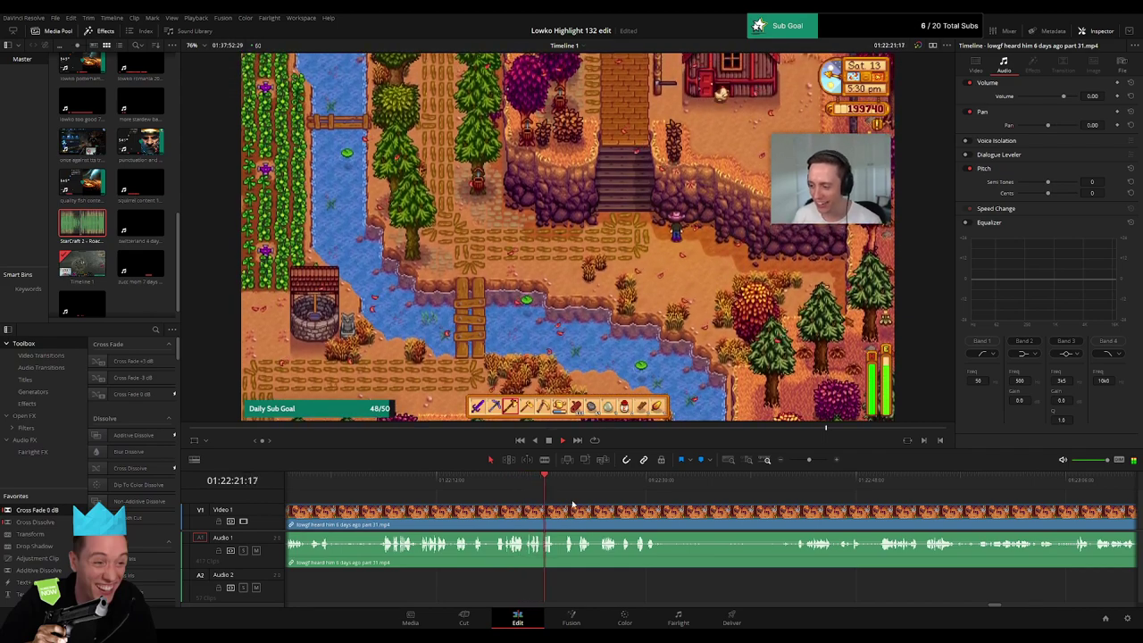
scroll(536, 491, "right", 3)
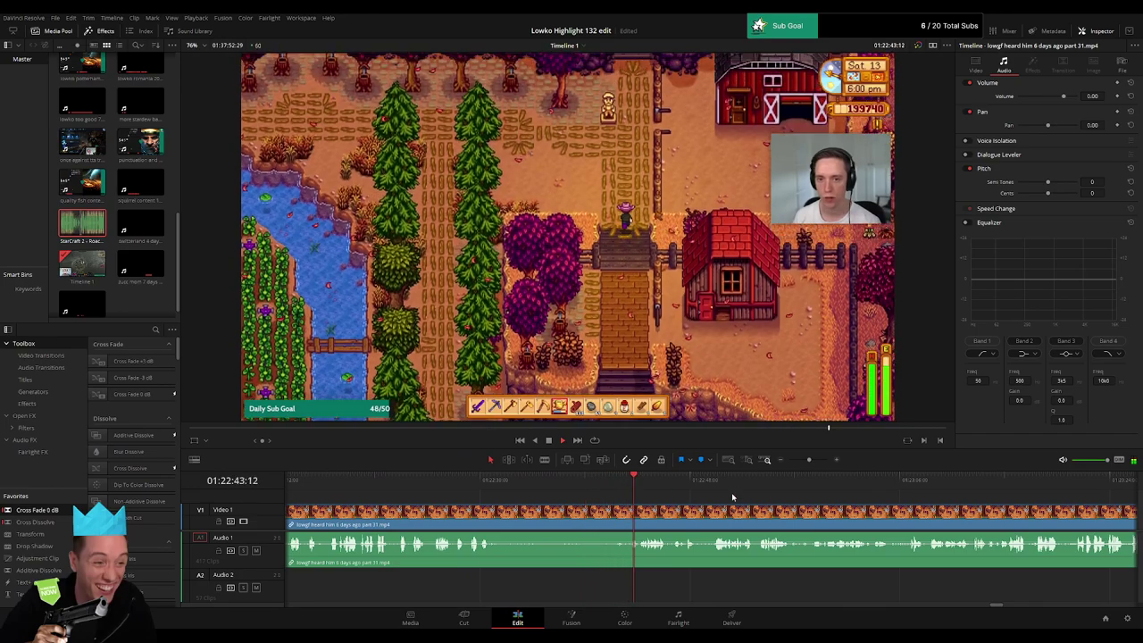
scroll(562, 492, "right", 3)
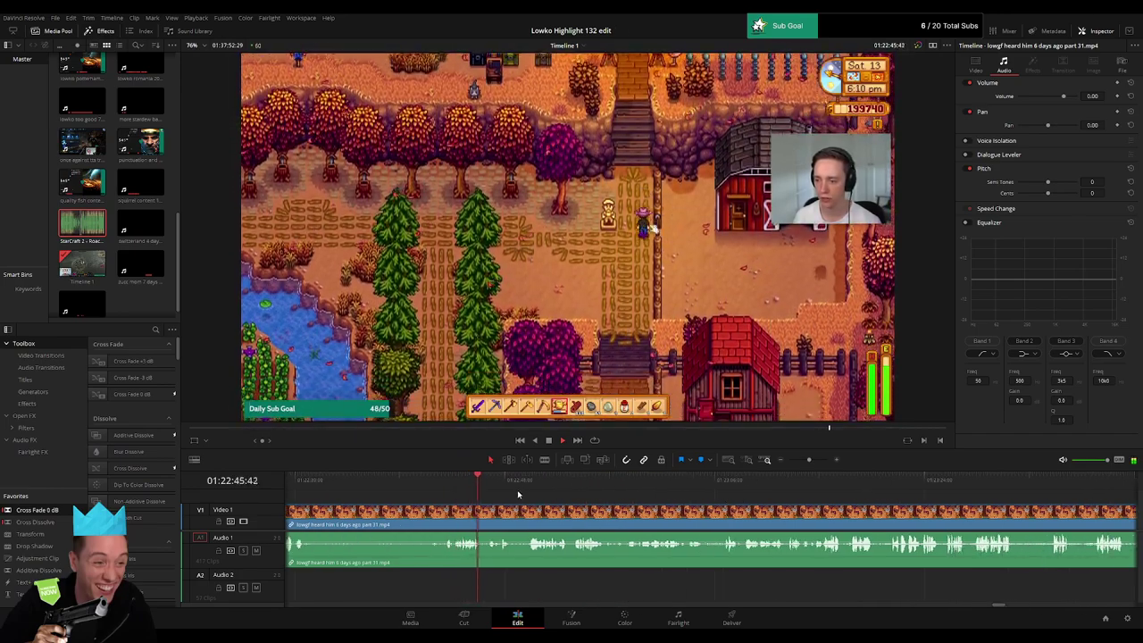
left_click(514, 486)
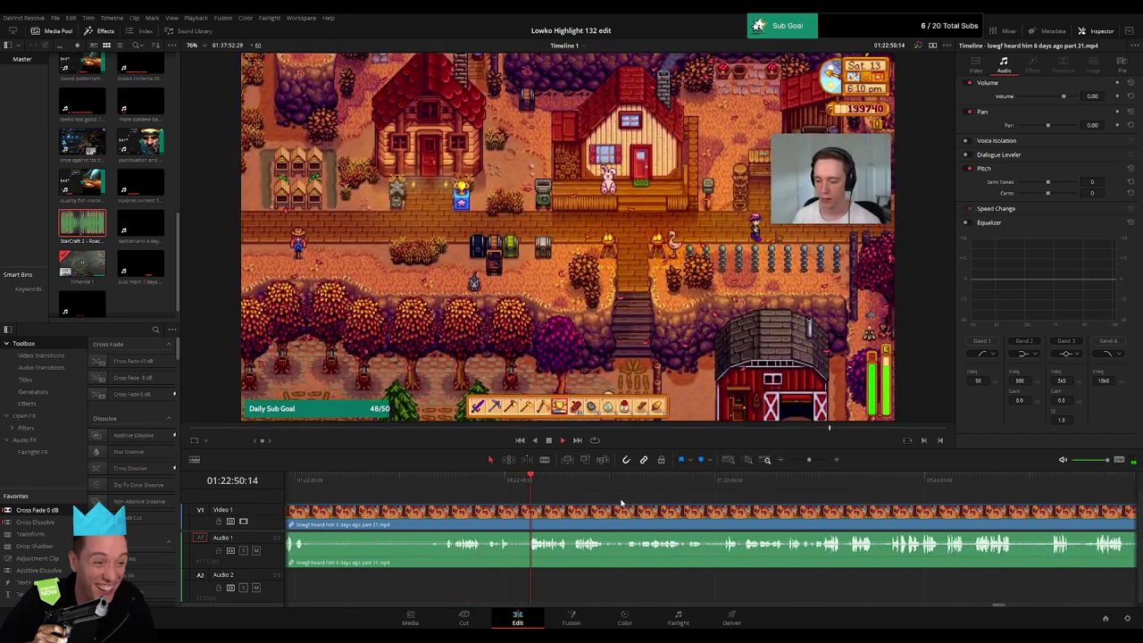
scroll(514, 487, "right", 3)
left_click(514, 490)
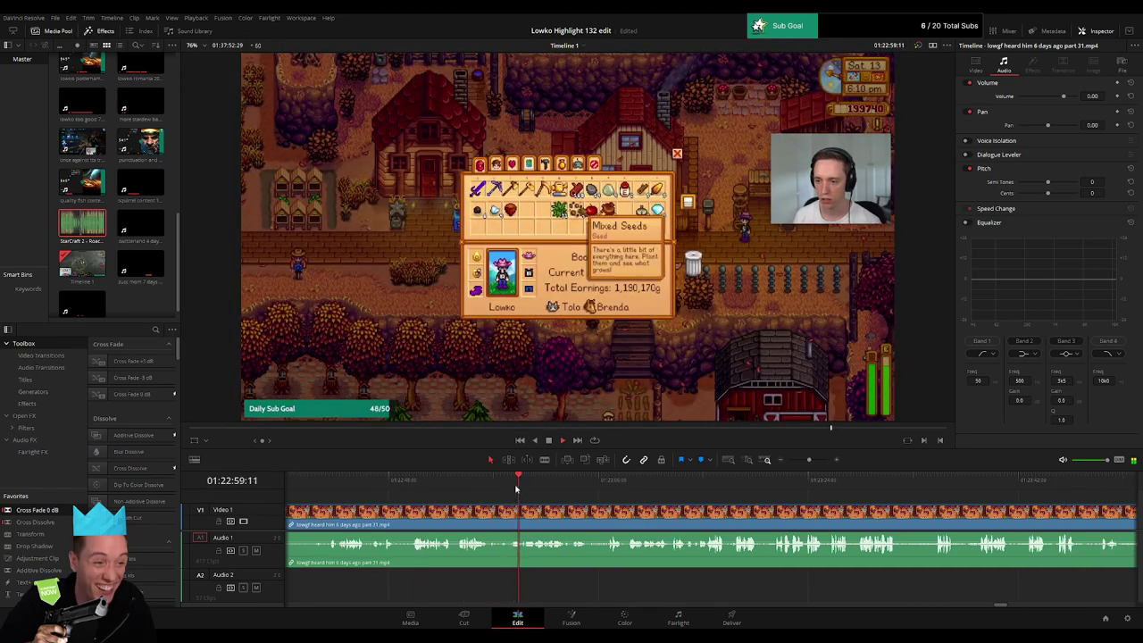
left_click(604, 487)
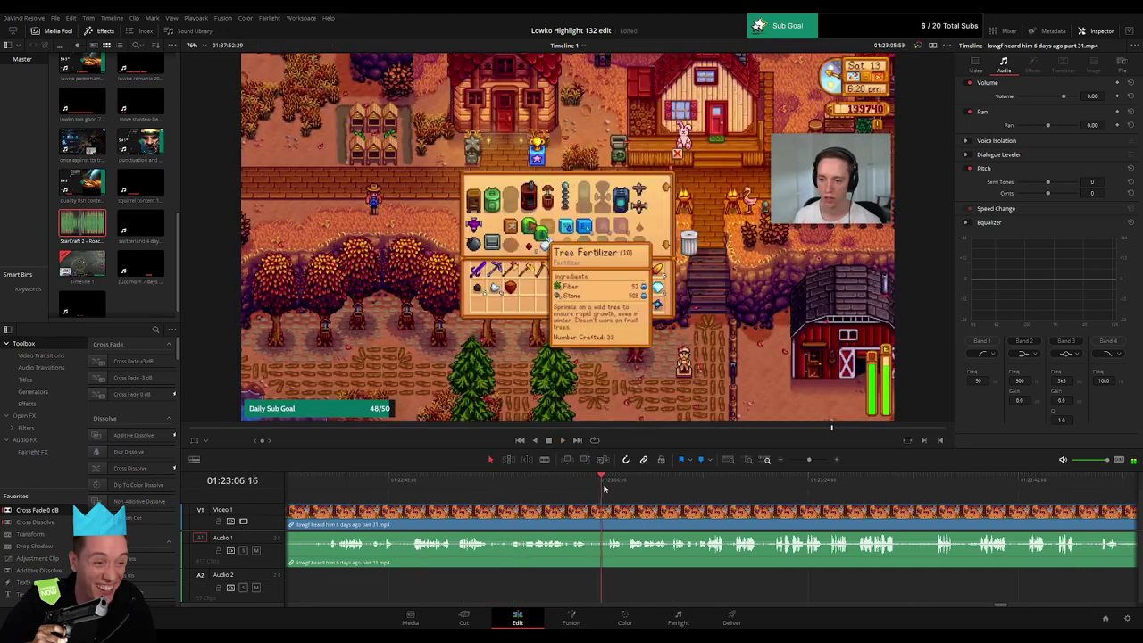
scroll(543, 509, "right", 3)
left_click_drag(541, 487, 584, 487)
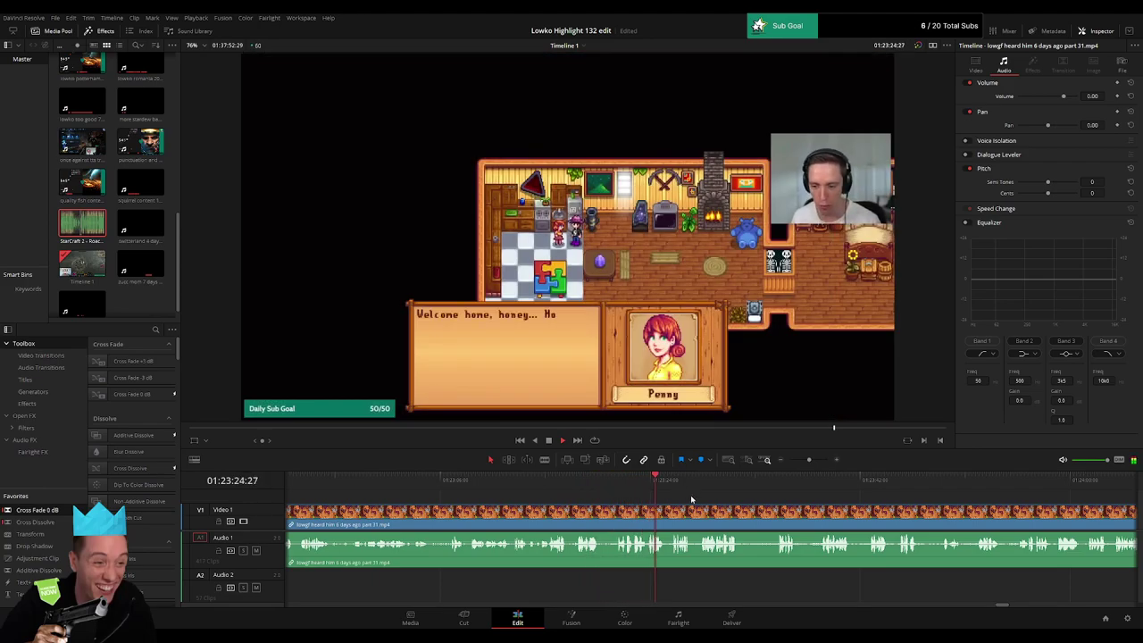
scroll(607, 502, "right", 3)
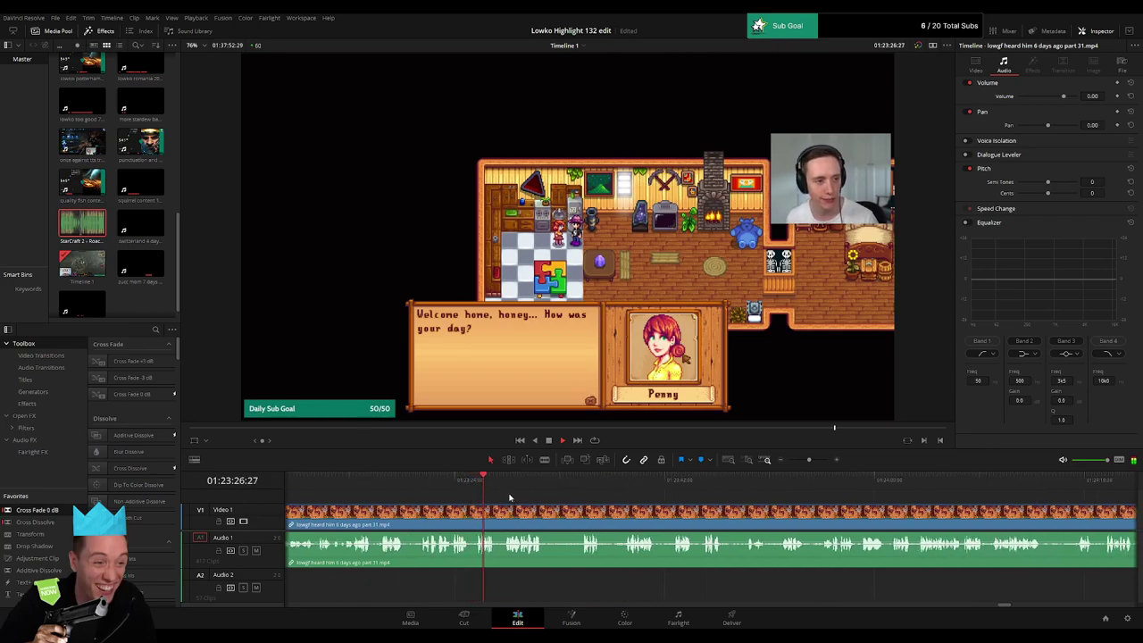
left_click_drag(509, 488, 590, 485)
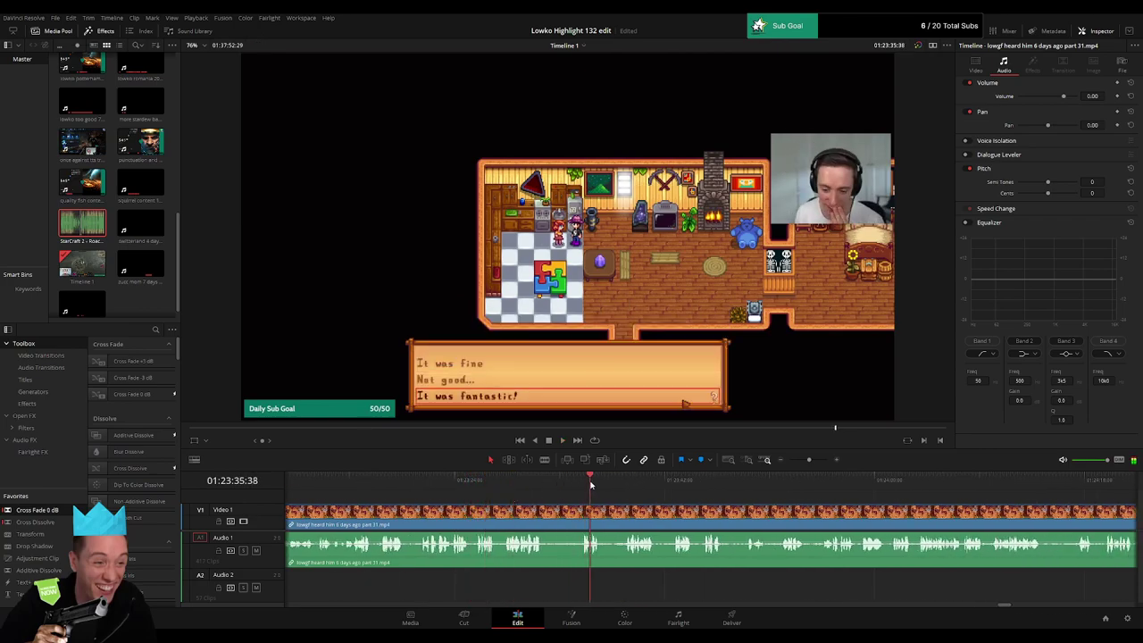
left_click(640, 483)
scroll(703, 508, "right", 3)
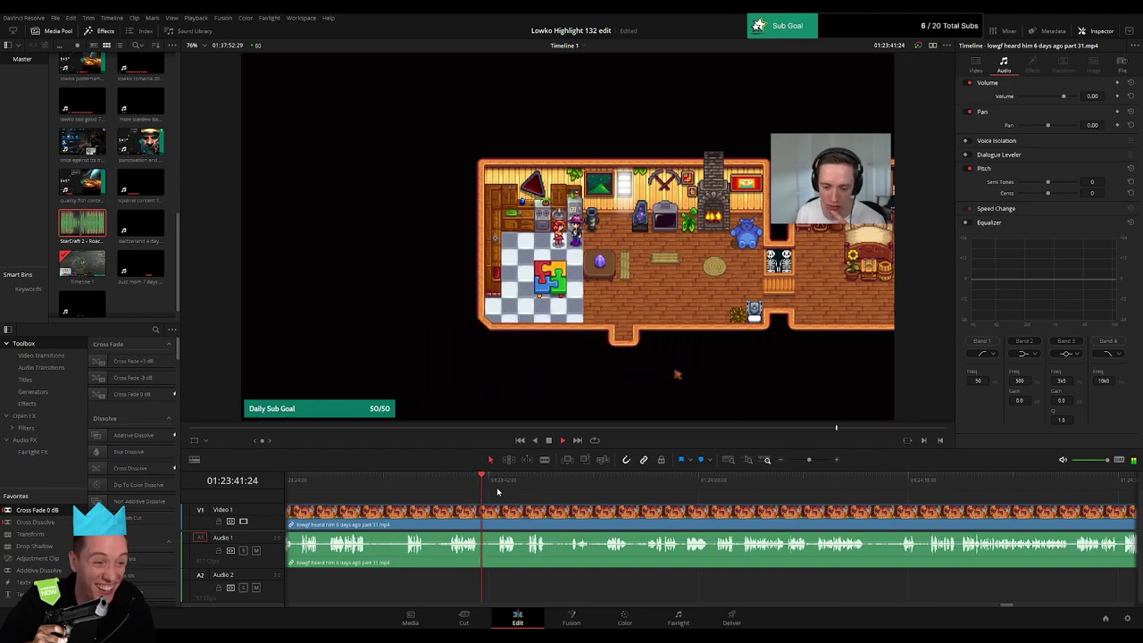
left_click(498, 488)
left_click(571, 488)
key("space")
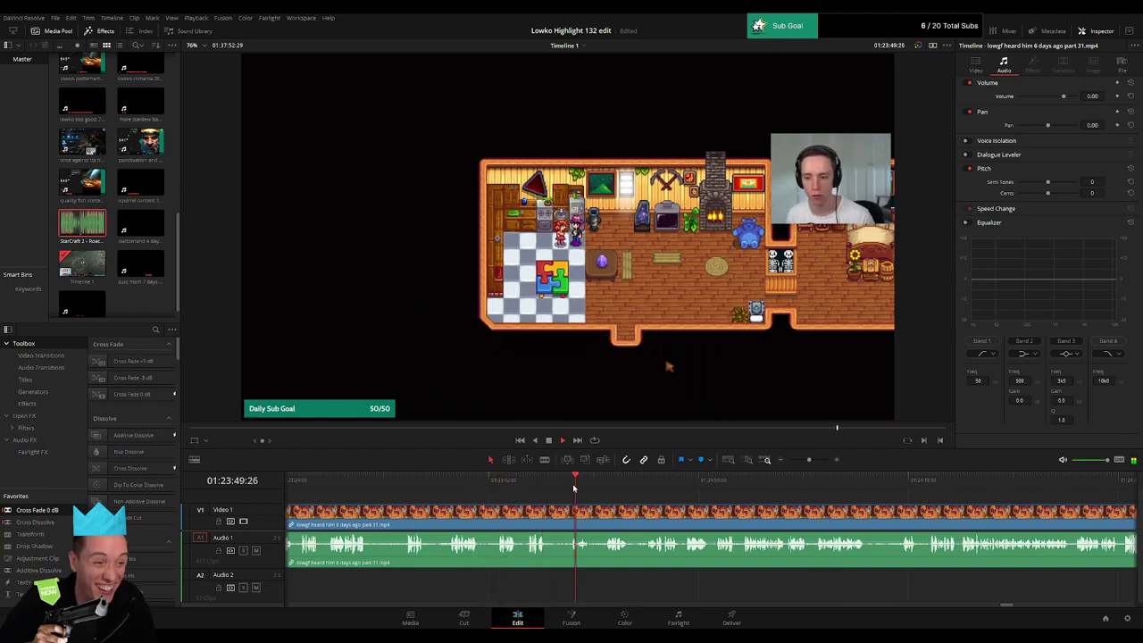
left_click(604, 489)
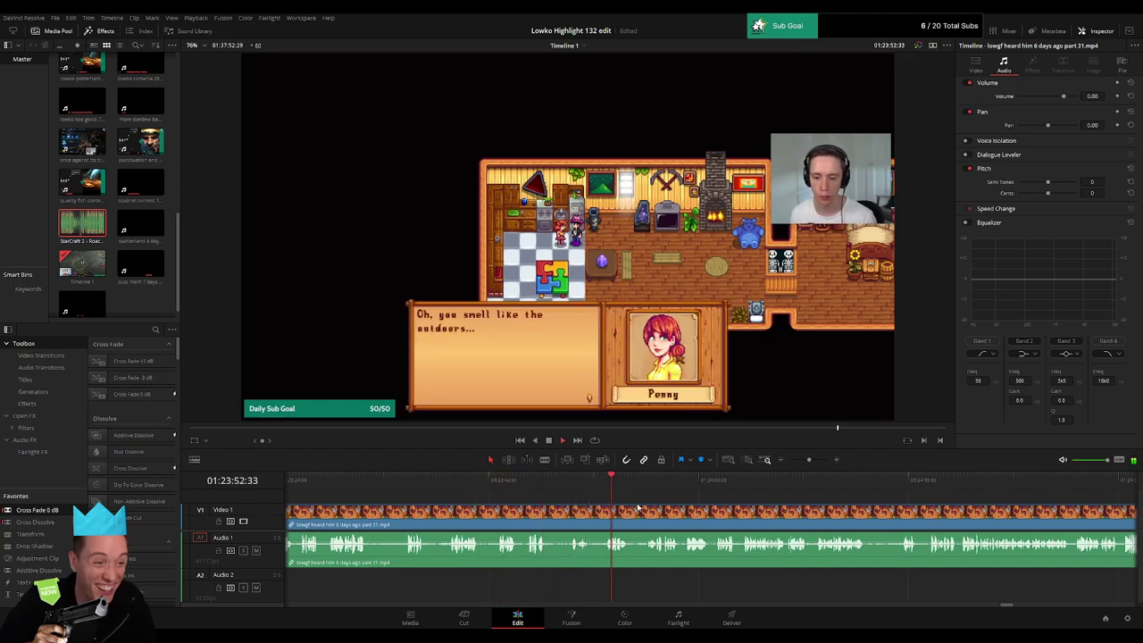
scroll(489, 499, "right", 3)
left_click(501, 487)
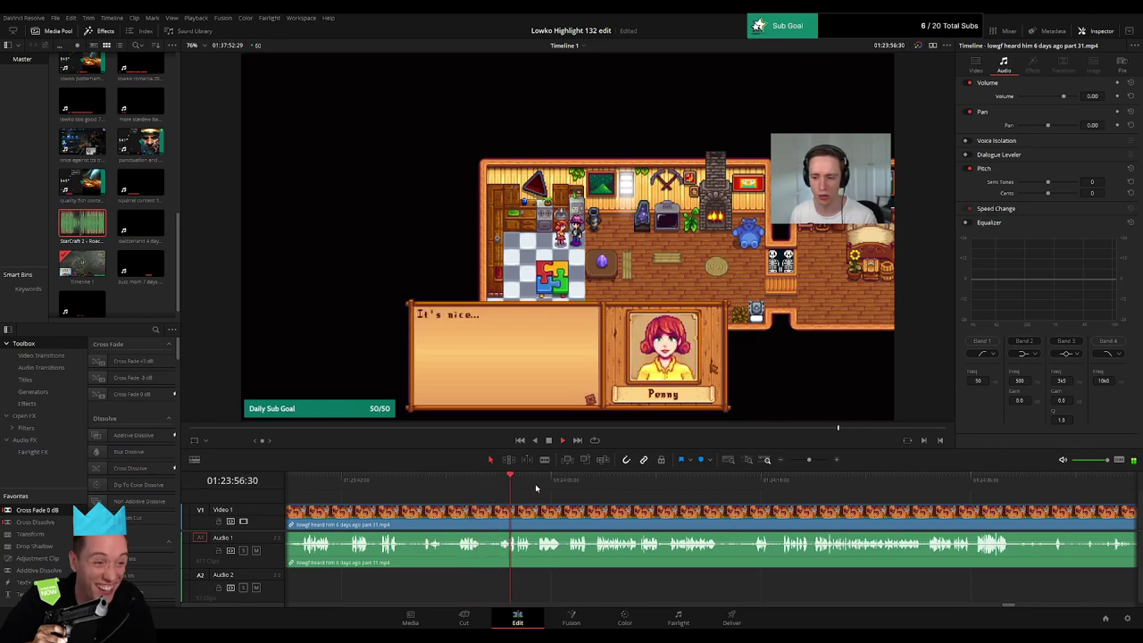
left_click(540, 488)
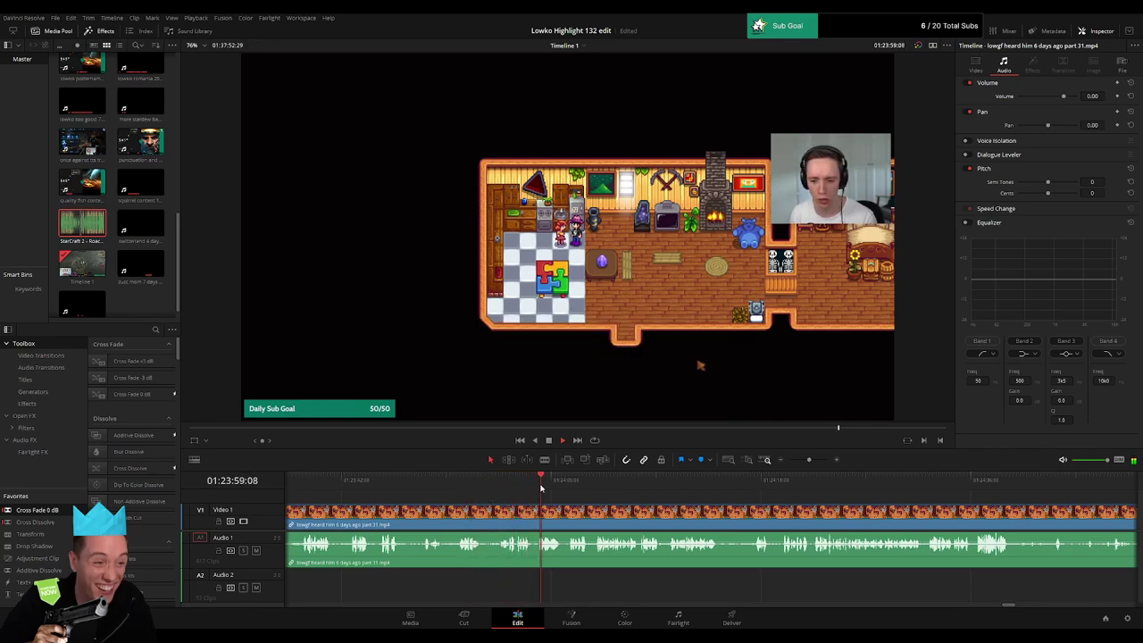
scroll(501, 500, "left", 3)
left_click(484, 488)
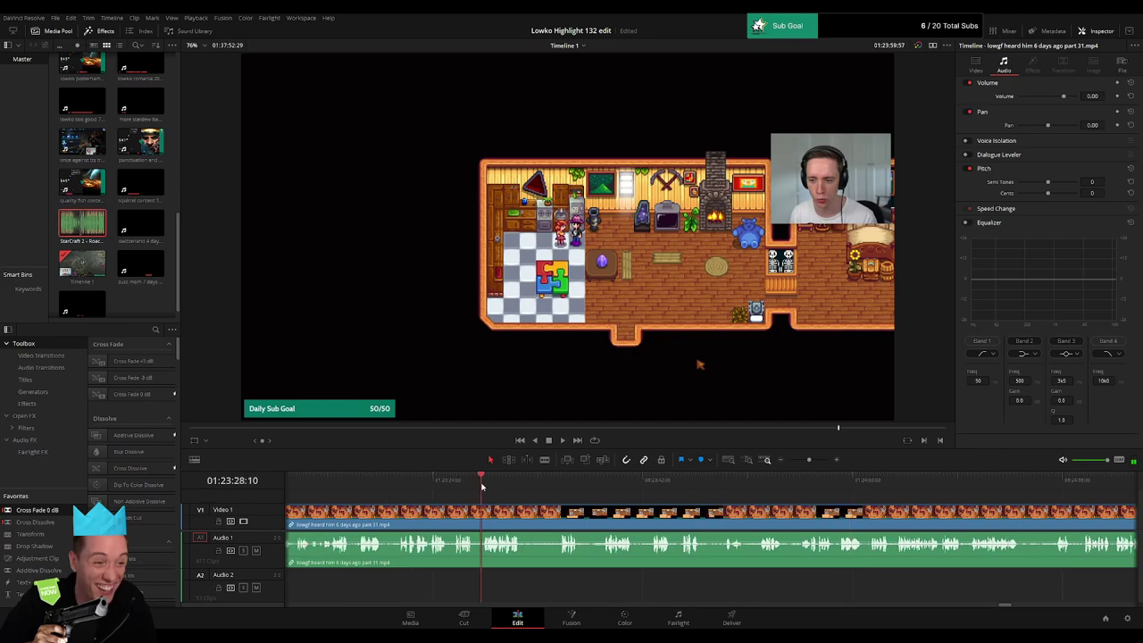
left_click(327, 488)
scroll(531, 486, "left", 3)
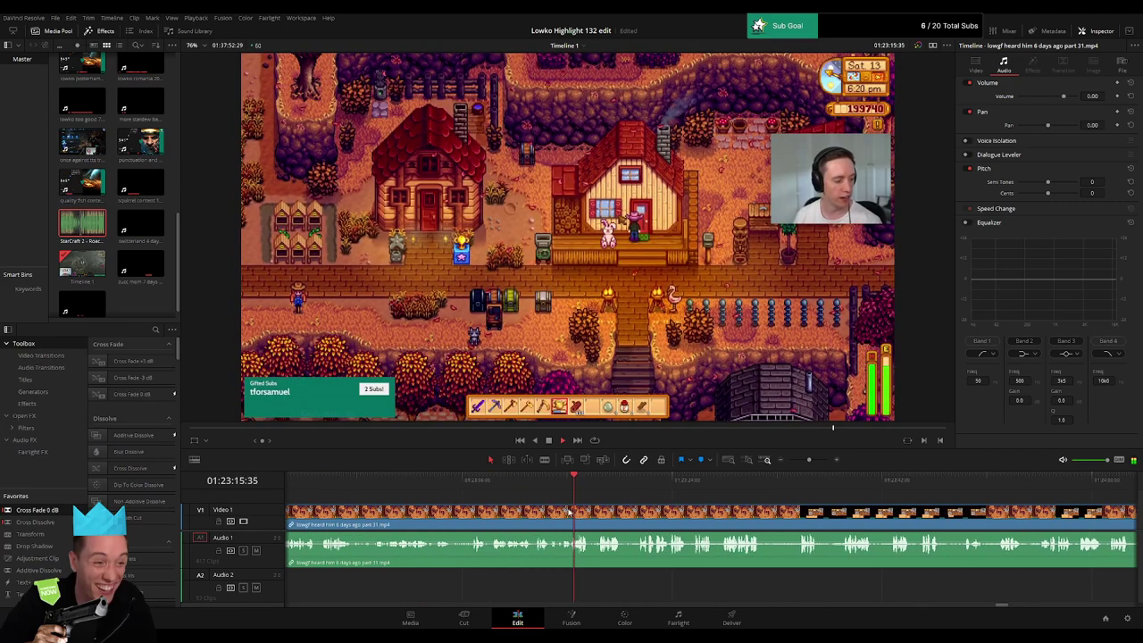
left_click(535, 488)
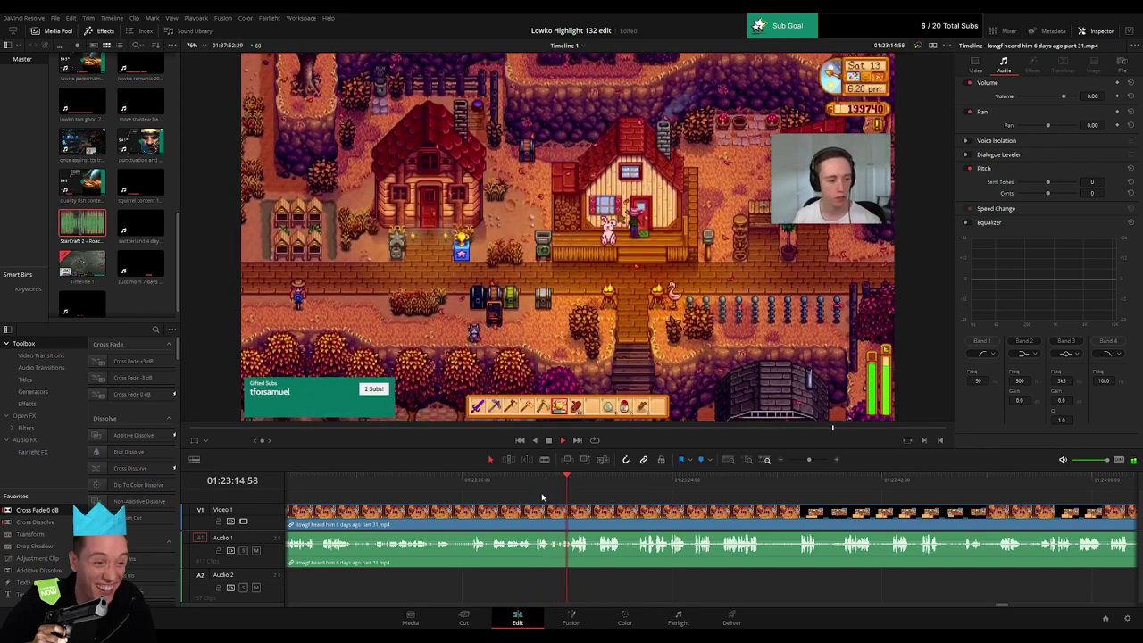
left_click(475, 493)
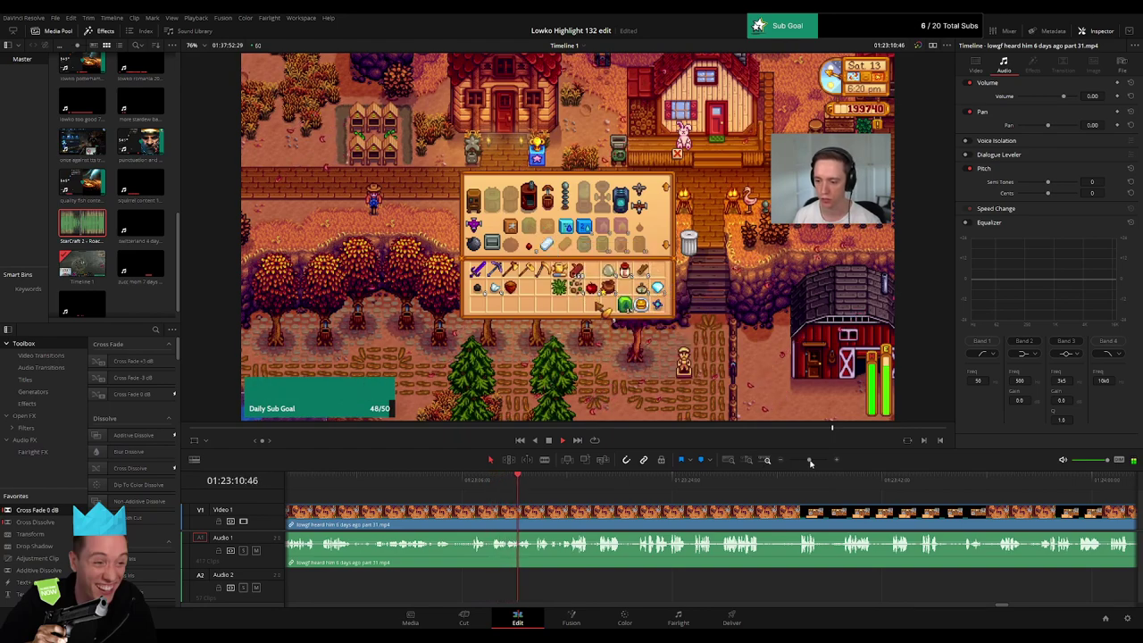
Step: Try a split at the playhead, undo it, and return to the Stardew section near 01:18
left_click_drag(809, 460, 815, 461)
key("ctrl+b")
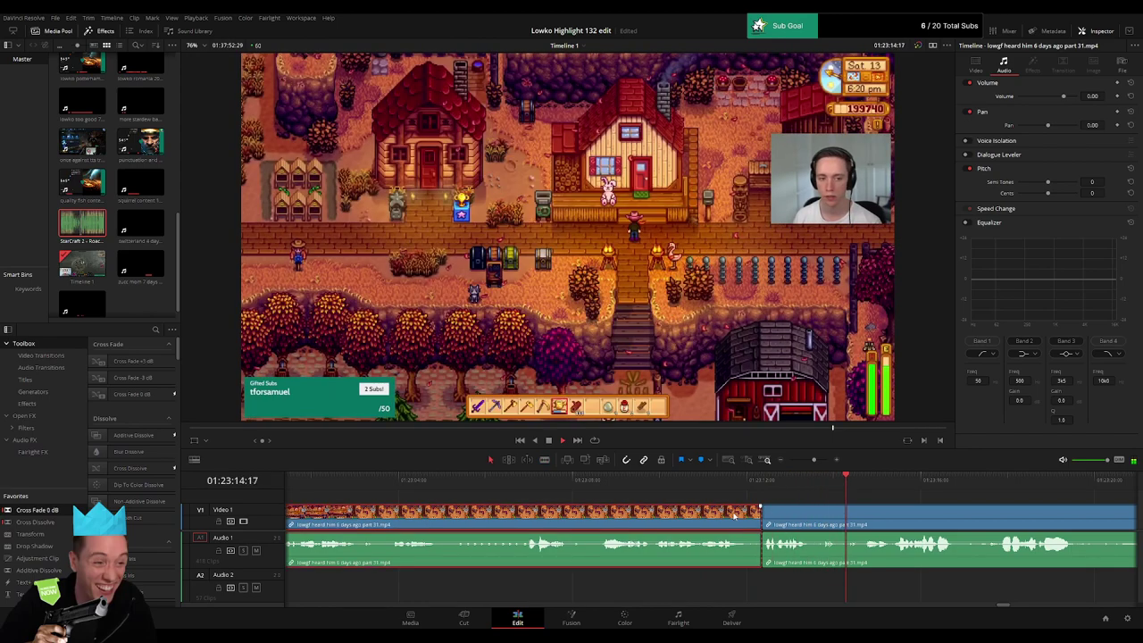
key("ctrl+z")
left_click_drag(814, 460, 797, 460)
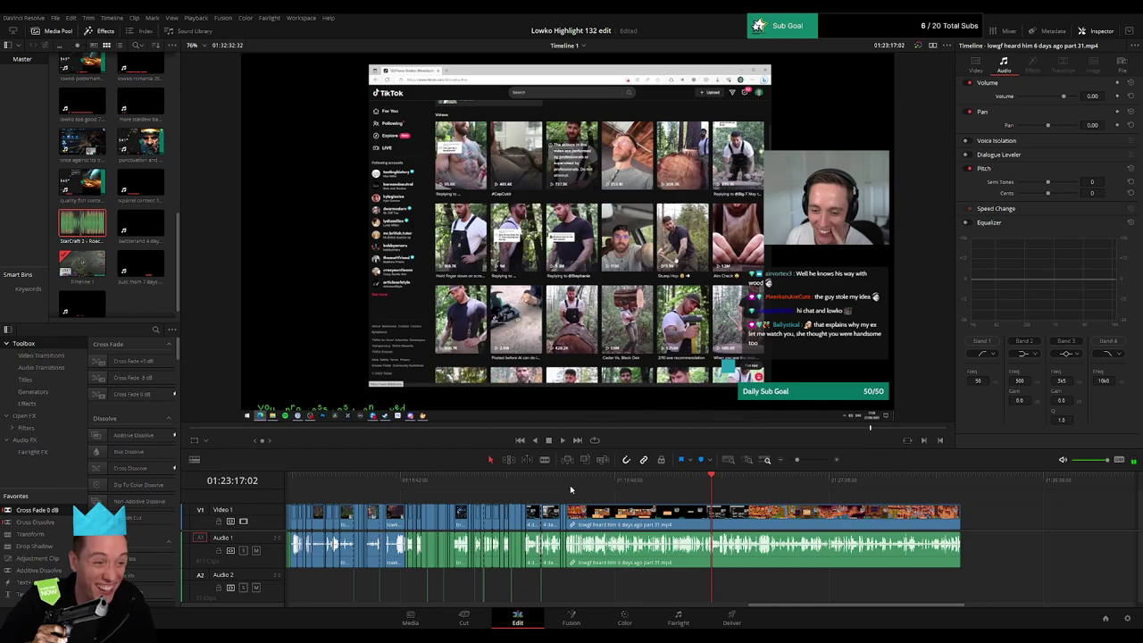
left_click(569, 482)
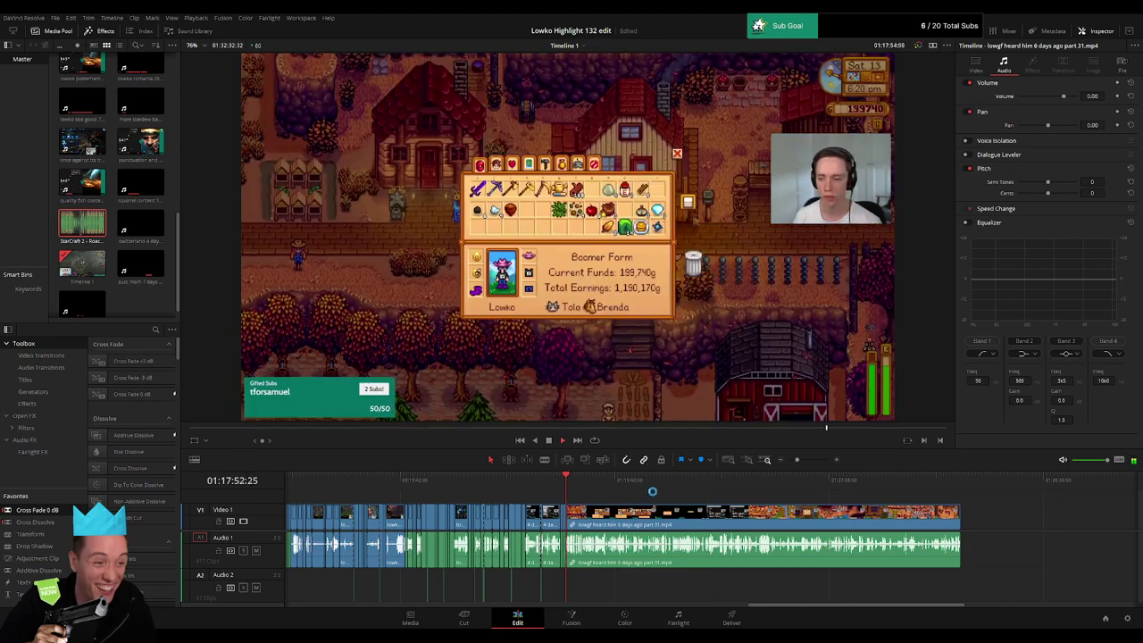
left_click_drag(799, 465, 809, 461)
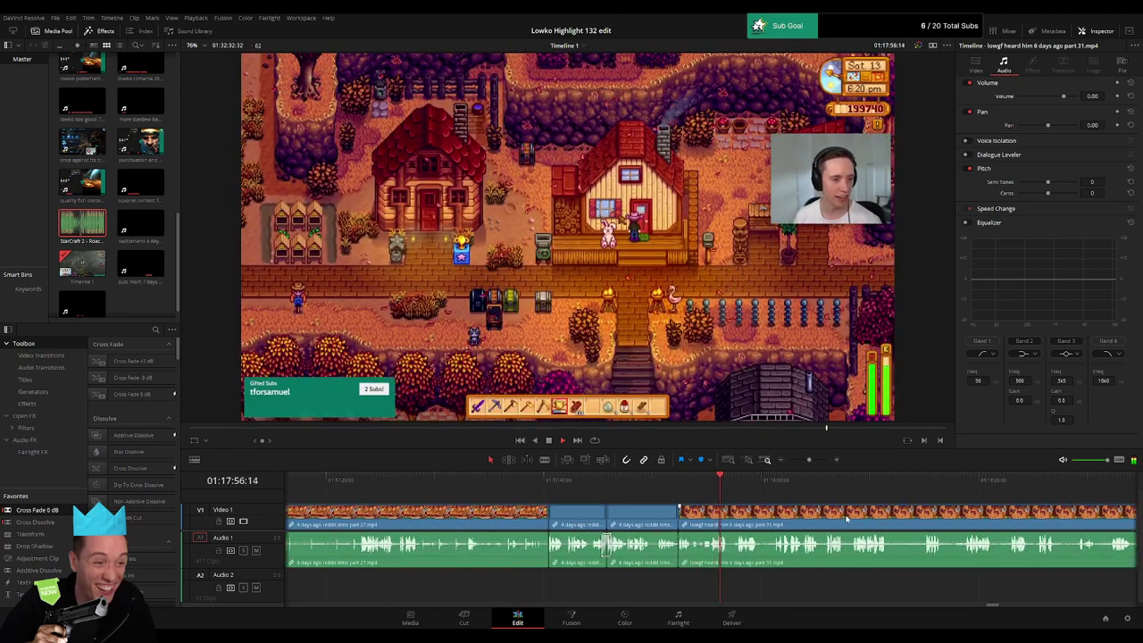
Step: Play through Penny's bedroom-redecorating dialogue around 01:19, replaying the last line
mouse_move(514, 482)
left_mouse_down()
mouse_move(647, 483)
mouse_move(386, 487)
mouse_move(753, 493)
left_mouse_up()
key("space")
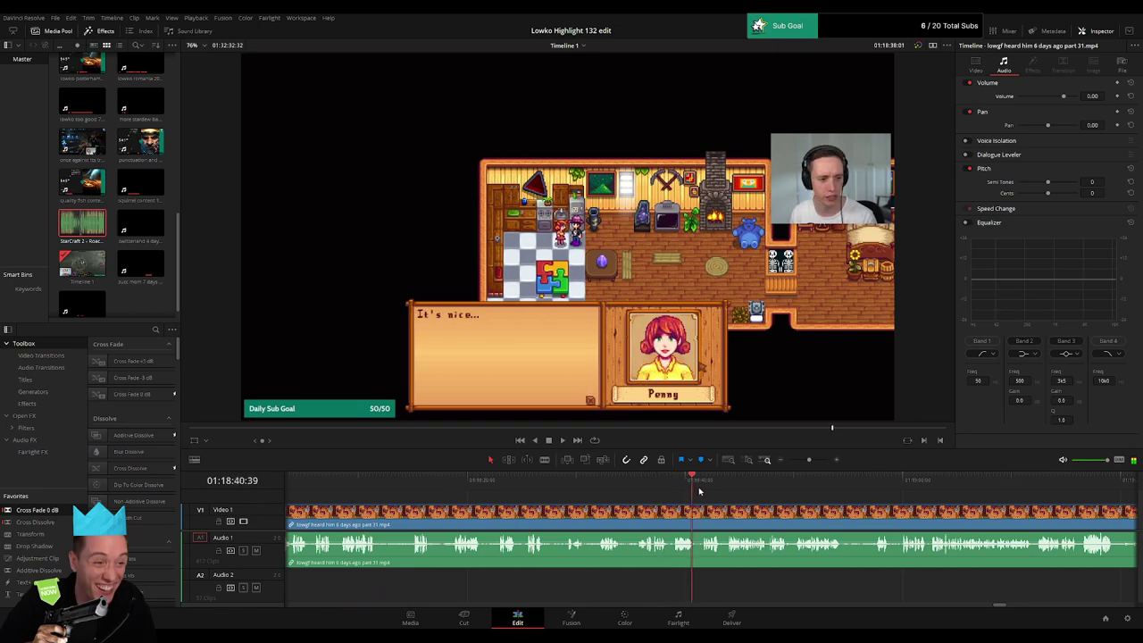
left_click(567, 483)
left_click(625, 483)
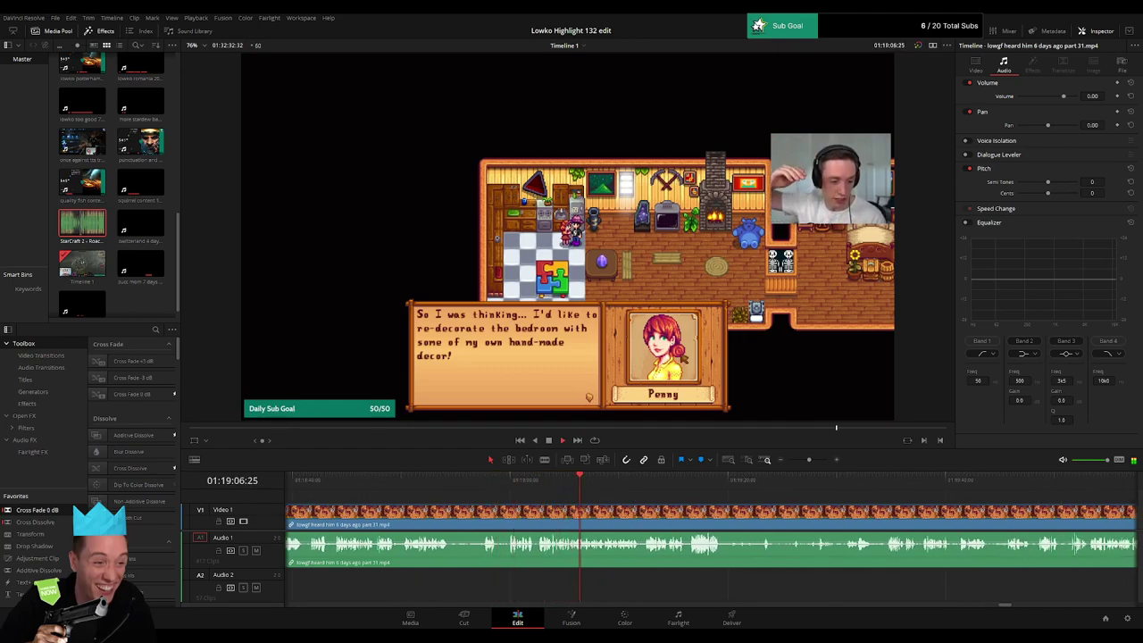
left_click(581, 492)
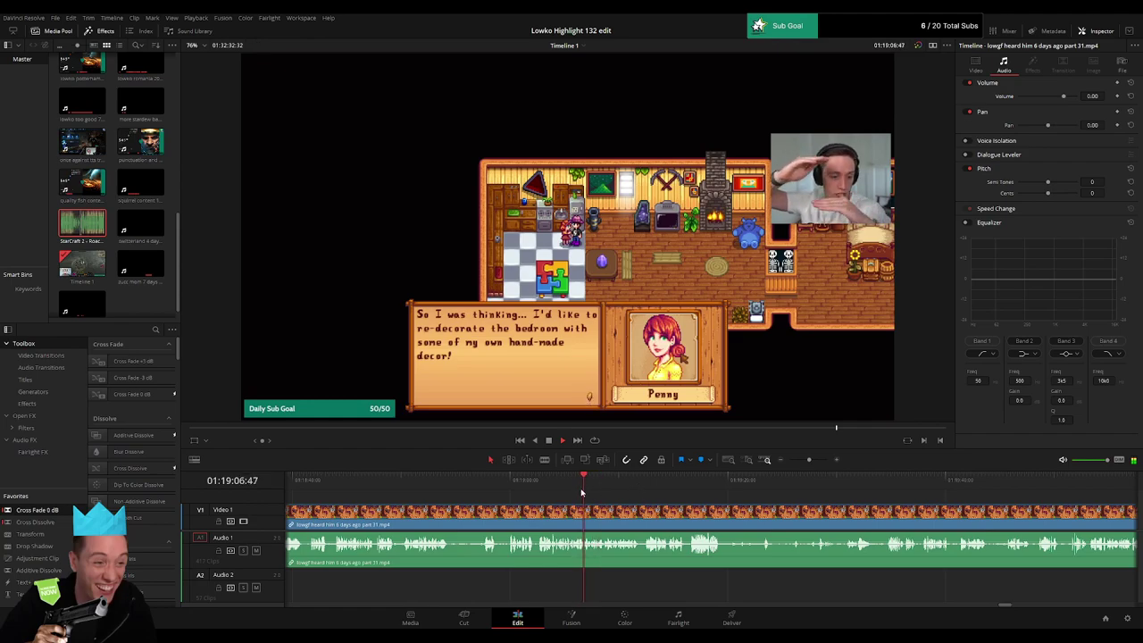
left_click(813, 460)
Step: Split the part 31 footage at the line and drop 'StarCraft 2 - Roach Quotes.mp3' on Audio 2 there
left_click(651, 477)
key("space")
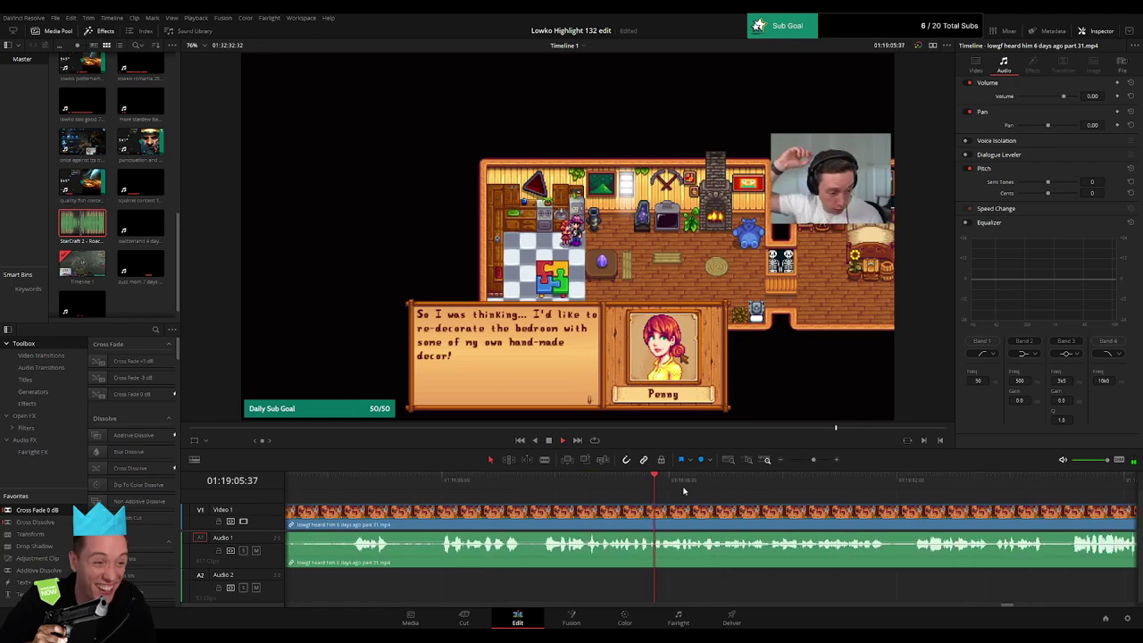
key("ctrl+b")
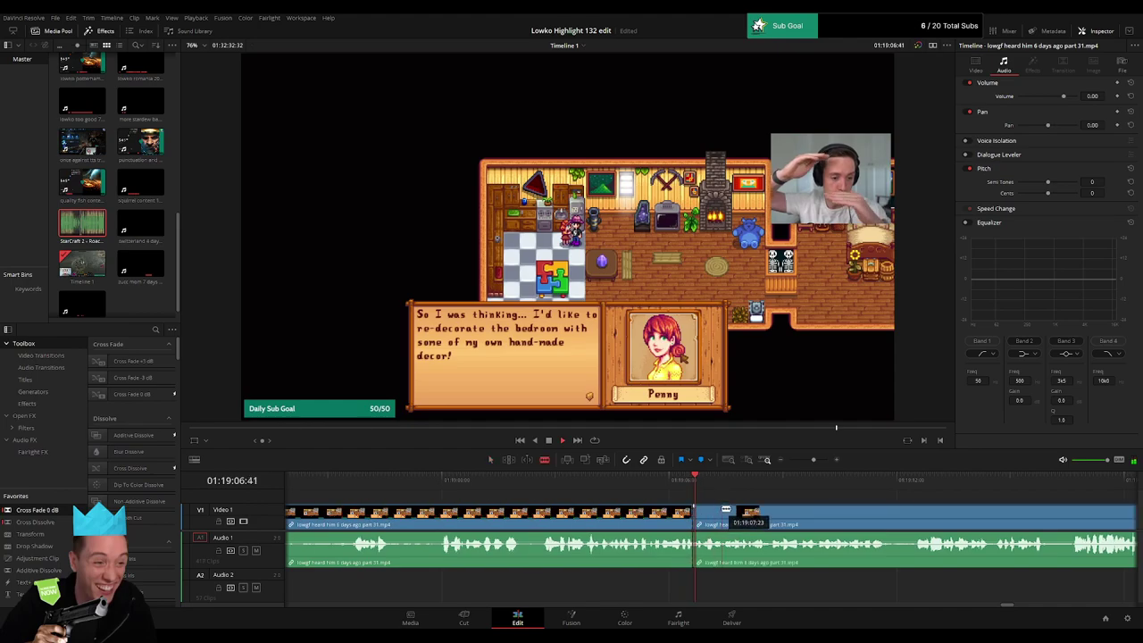
key("space")
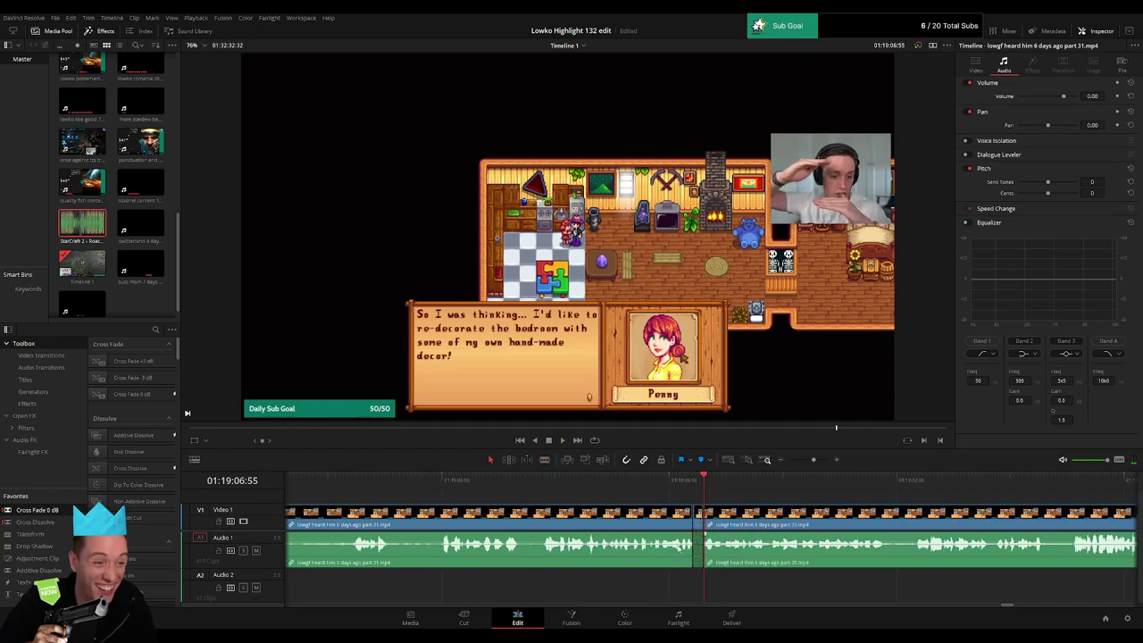
mouse_move(140, 263)
left_mouse_down()
mouse_move(676, 591)
mouse_move(697, 585)
left_mouse_up()
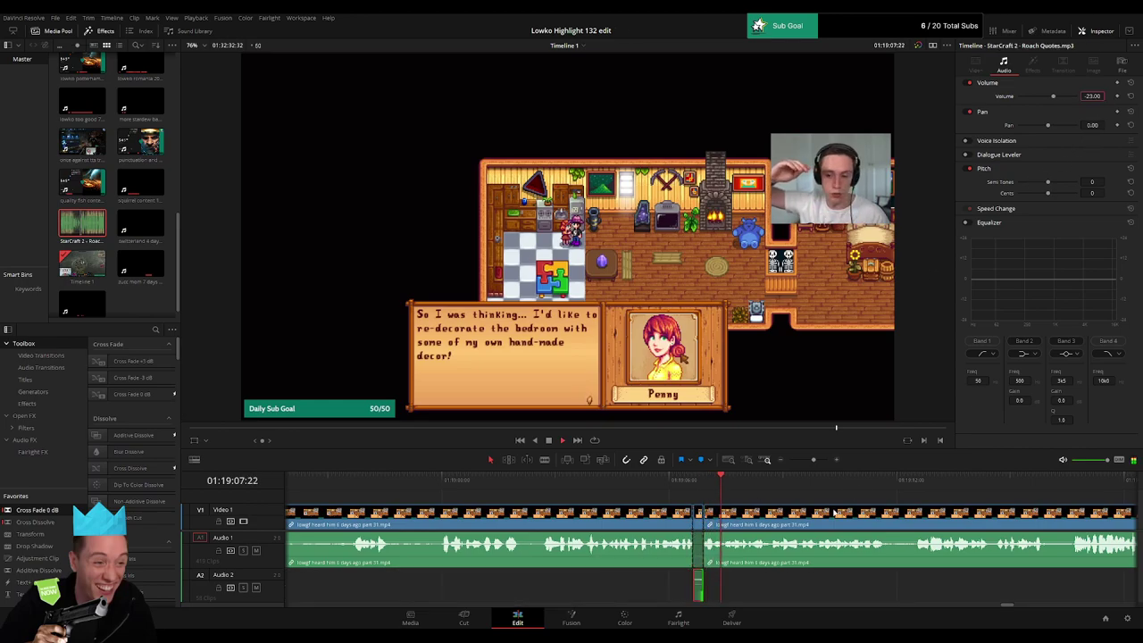
Step: Blade two more cuts in the part 31 footage and add another Roach Quotes effect on Audio 2
left_click(884, 494)
scroll(908, 496, "right", 5)
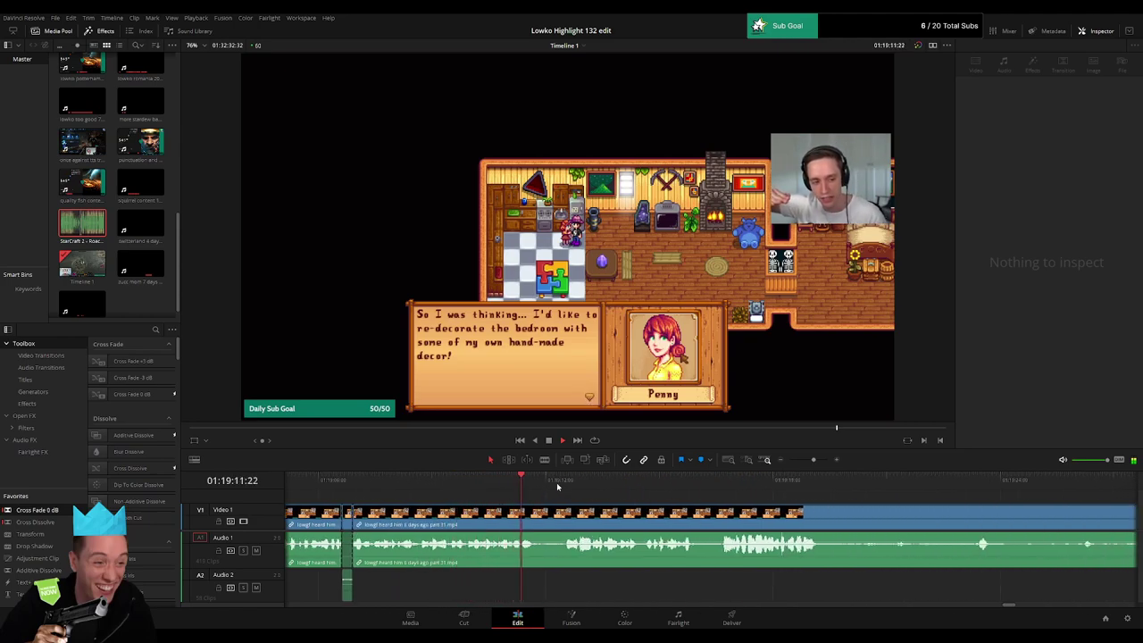
left_click(571, 511)
scroll(610, 514, "right", 2)
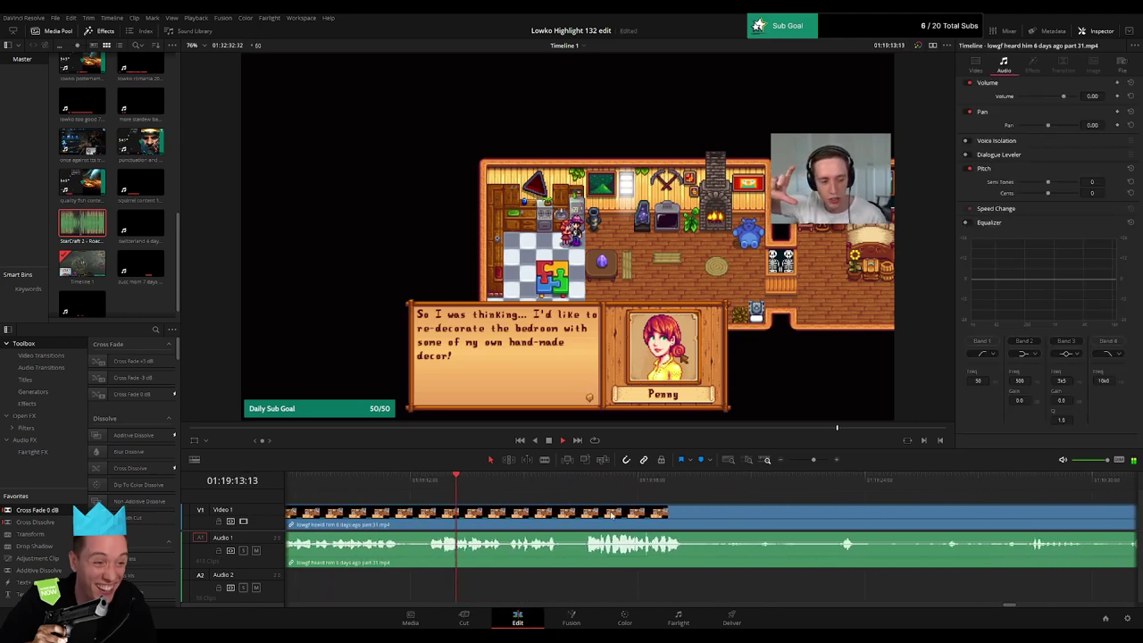
left_click(430, 477)
key("b")
left_click(452, 516)
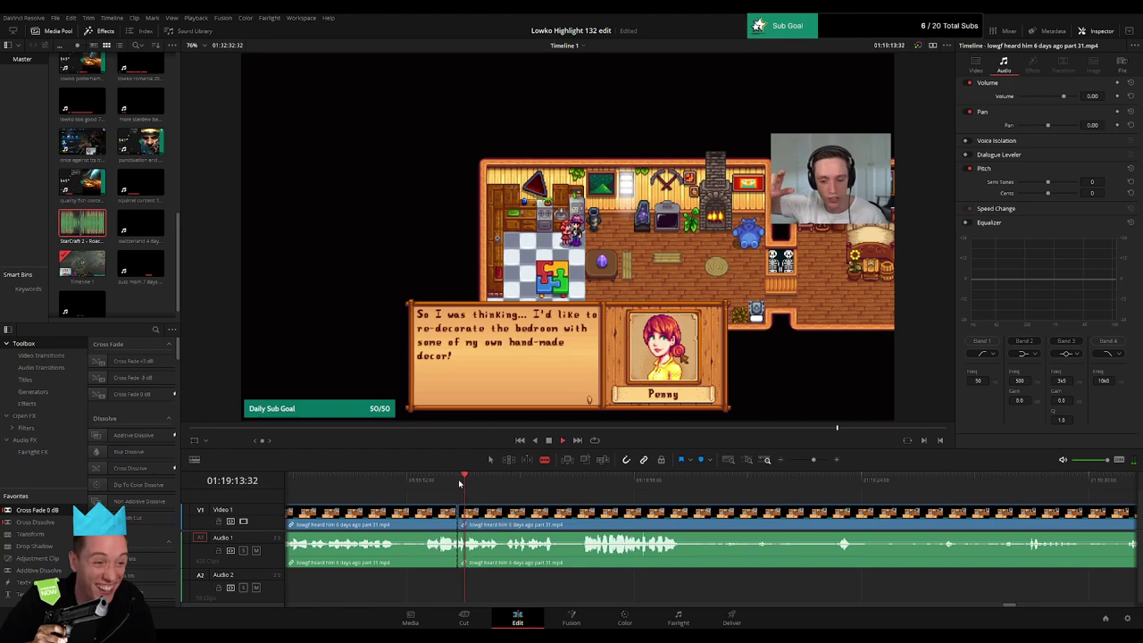
left_click(462, 516)
key("a")
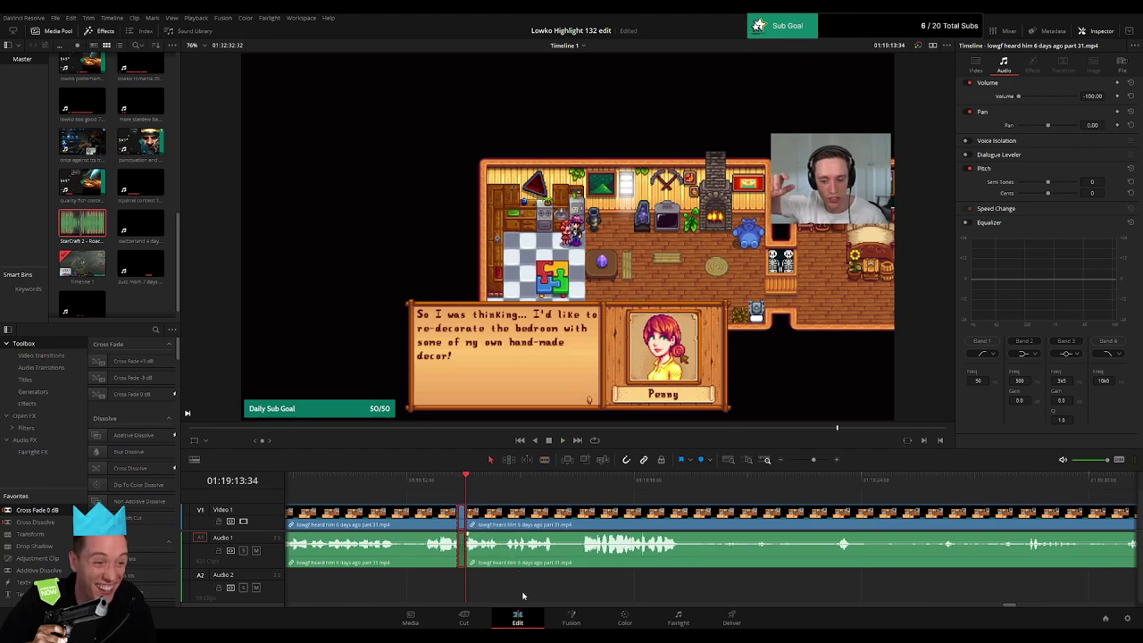
key("q")
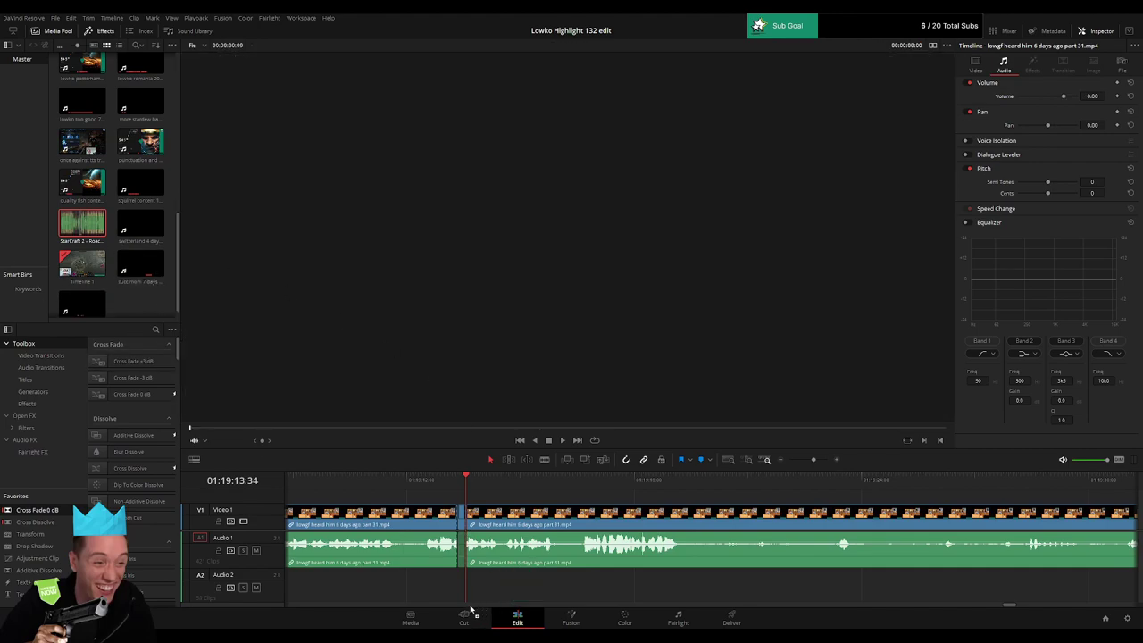
mouse_move(472, 610)
left_mouse_down()
mouse_move(444, 593)
mouse_move(462, 585)
left_mouse_up()
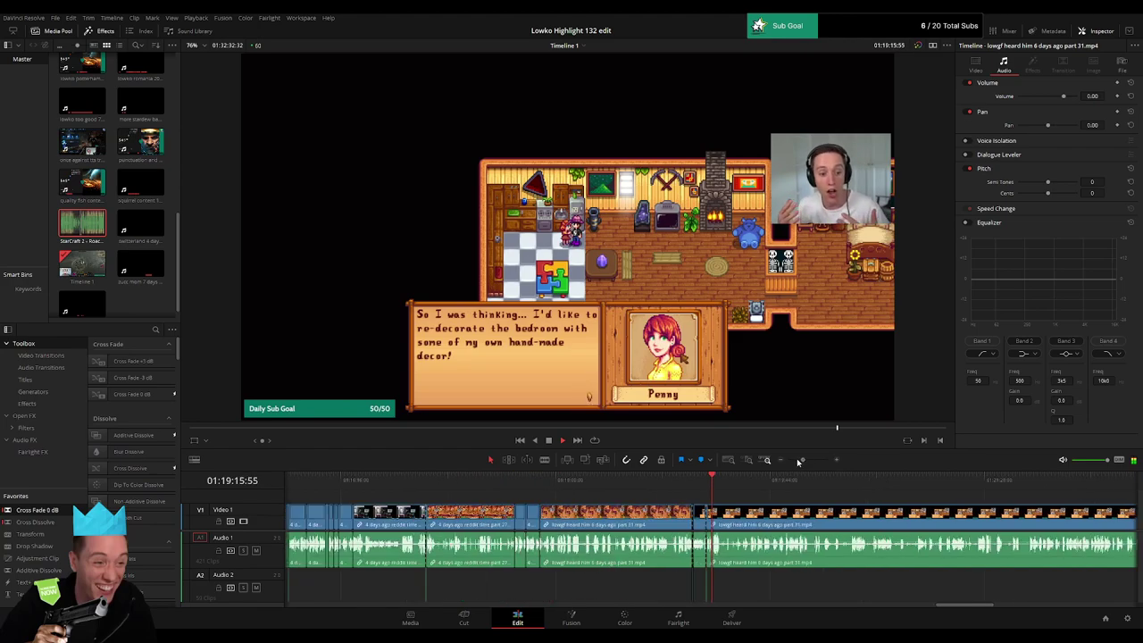
Step: With the Blade tool ready, move forward through the Stardew footage to the decor style choice
left_click_drag(812, 460, 811, 460)
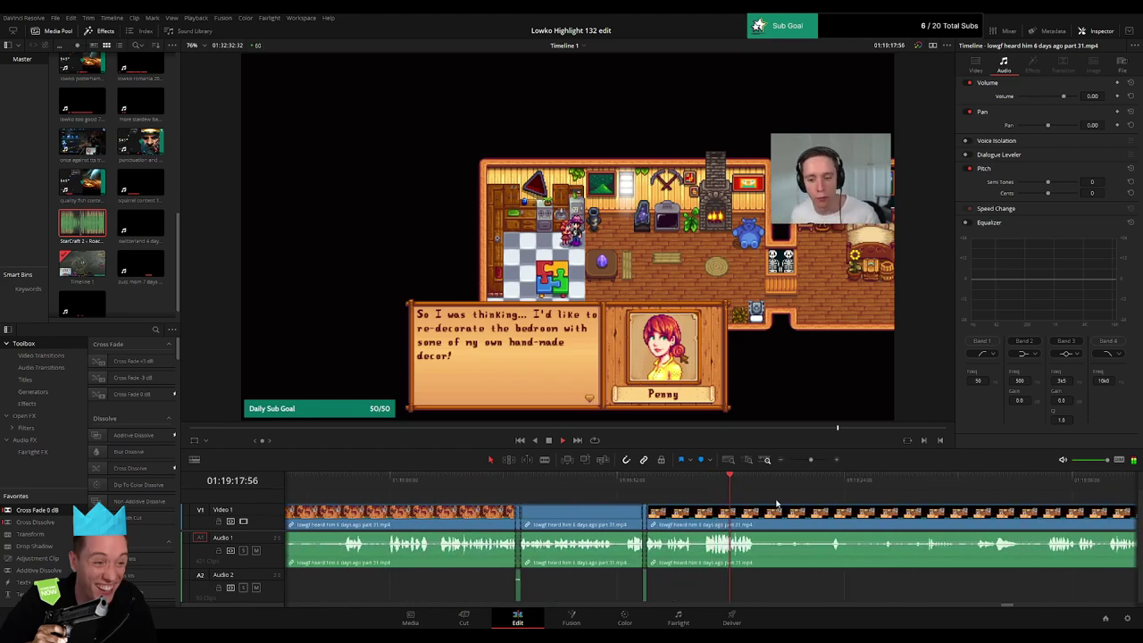
scroll(616, 498, "right", 3)
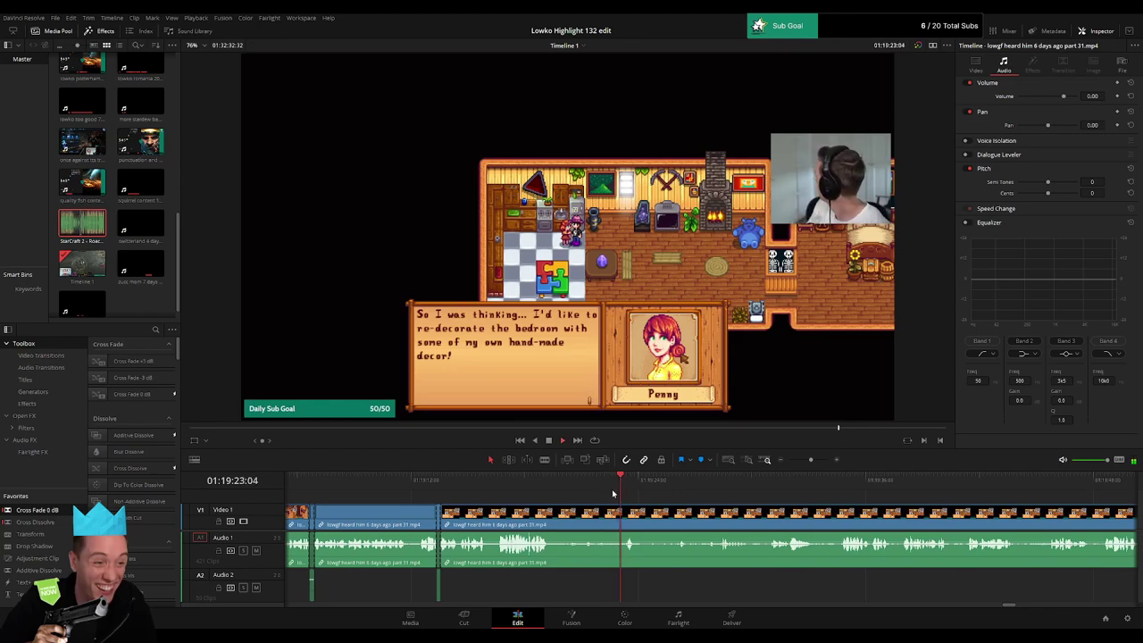
key("b")
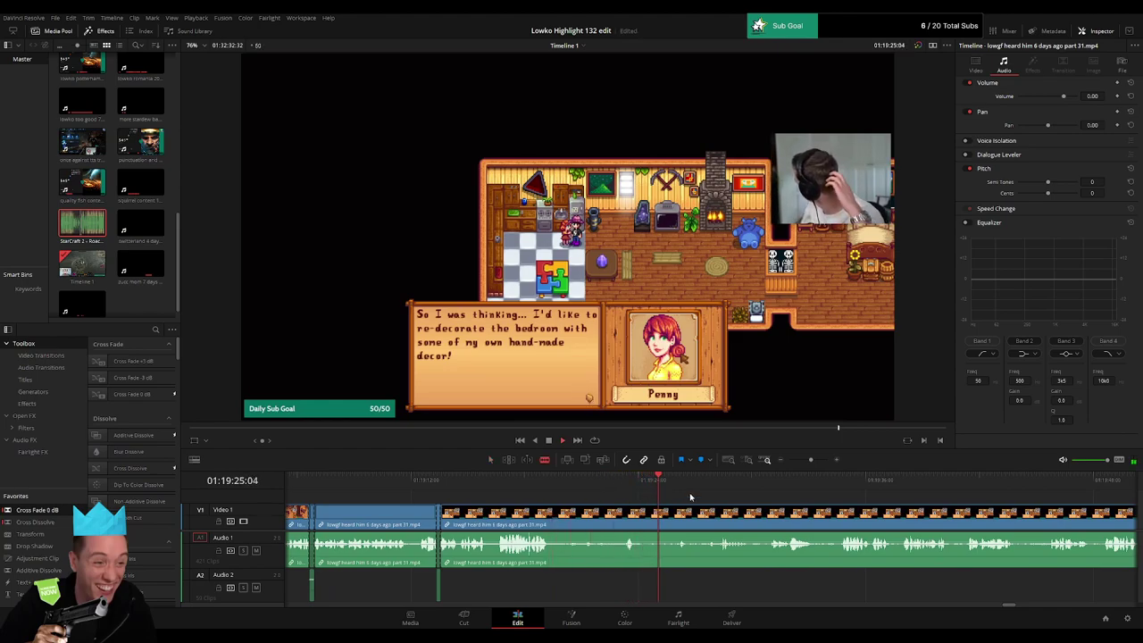
scroll(679, 493, "right", 1)
left_click(639, 486)
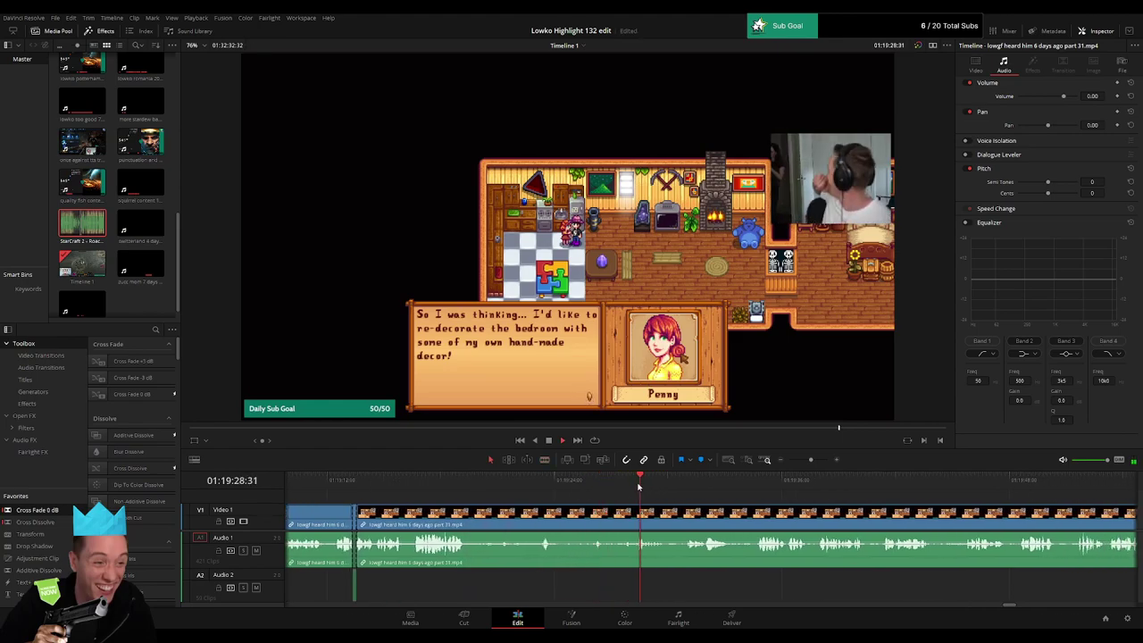
scroll(627, 495, "right", 1)
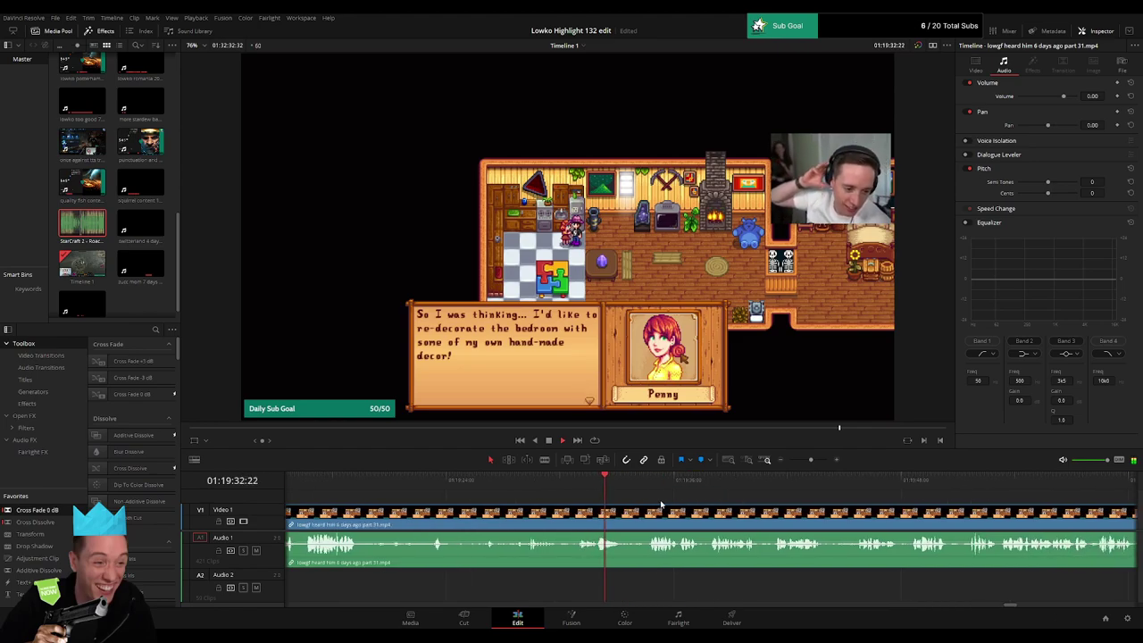
scroll(643, 505, "right", 1)
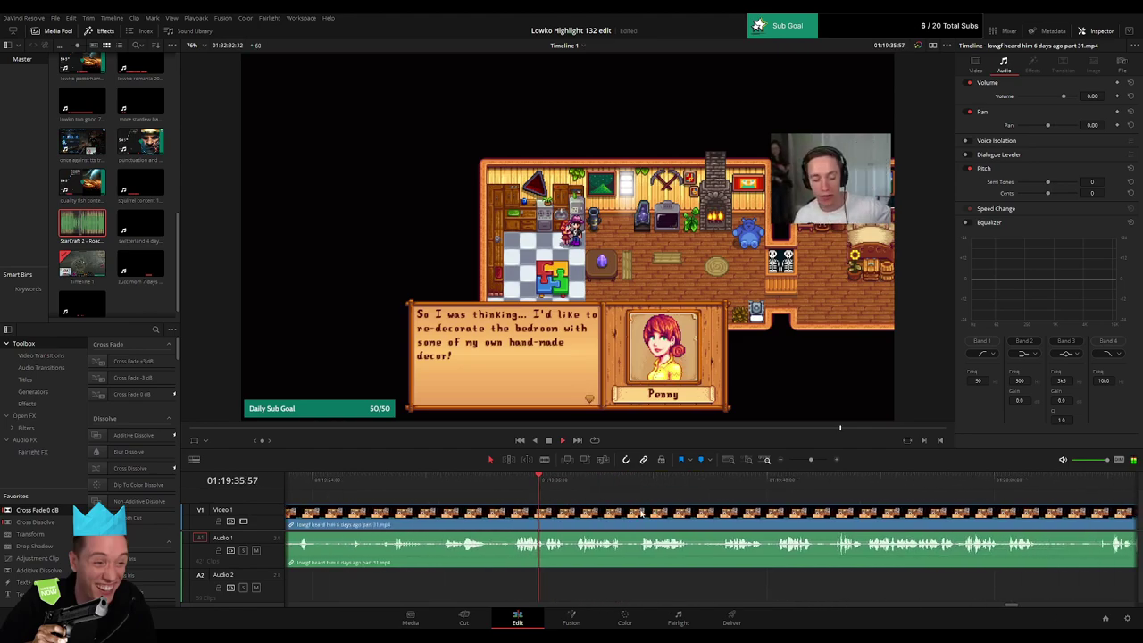
left_click(572, 489)
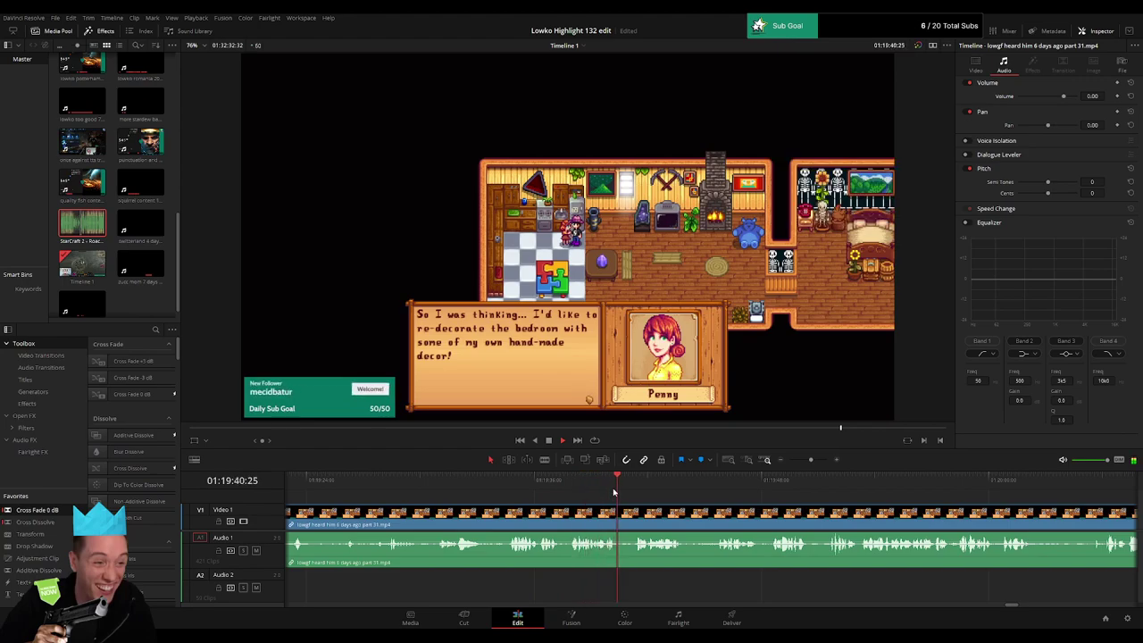
scroll(570, 506, "right", 1)
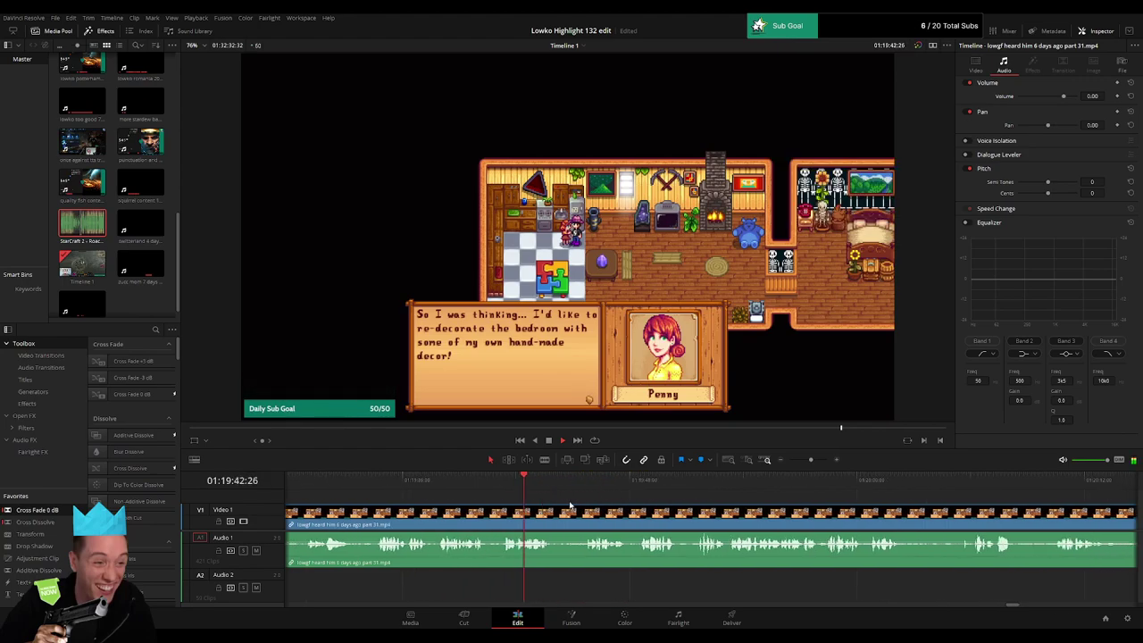
left_click(578, 489)
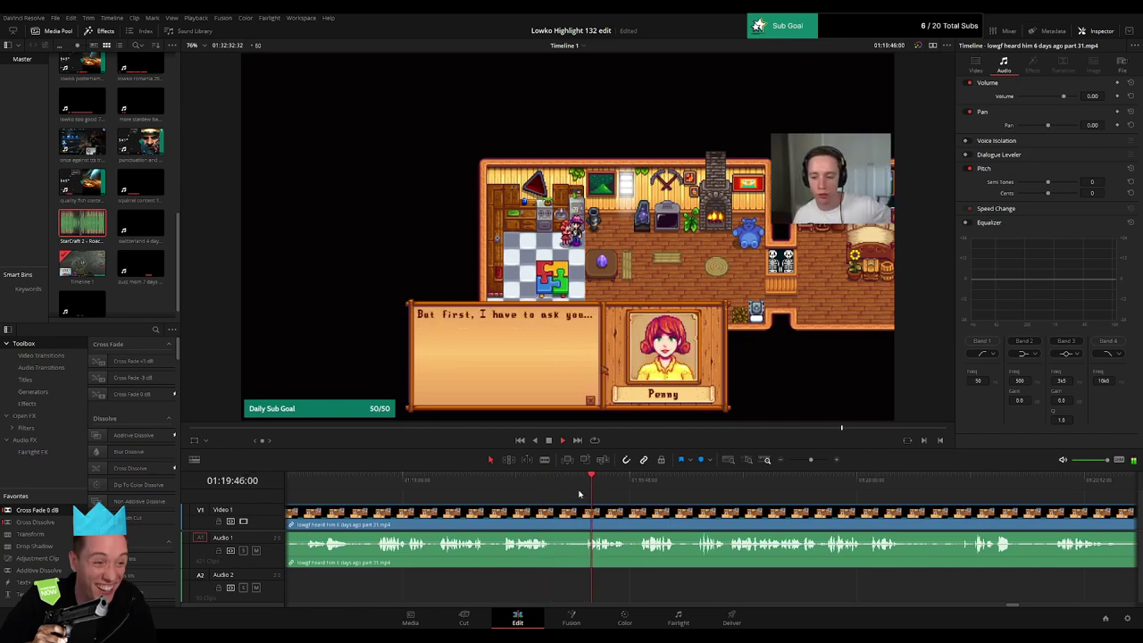
scroll(625, 504, "right", 1)
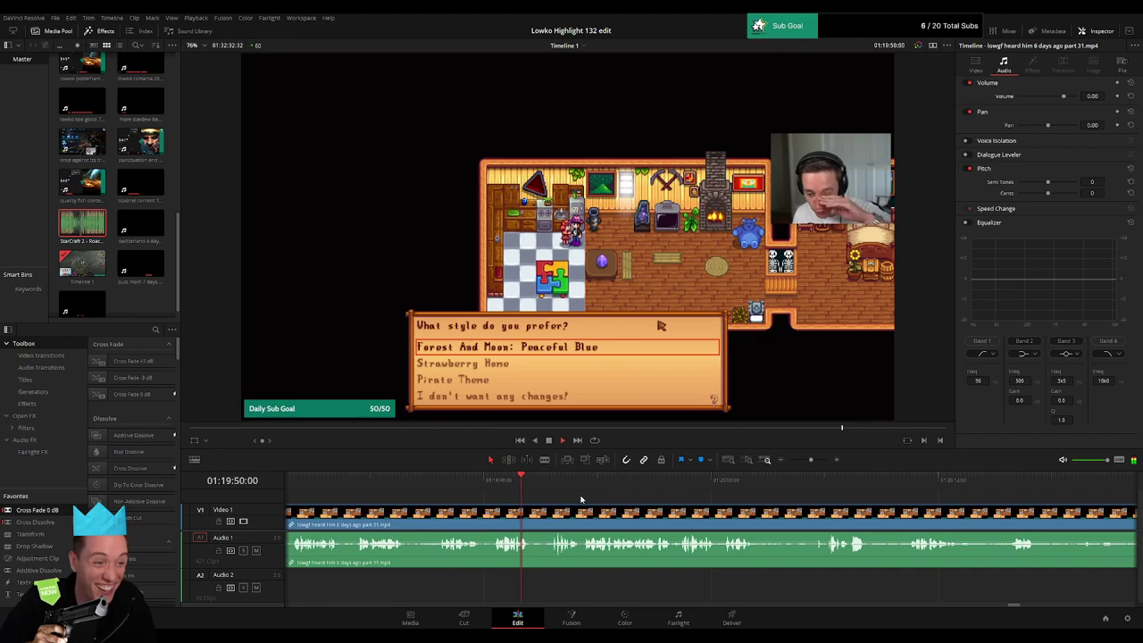
left_click(552, 487)
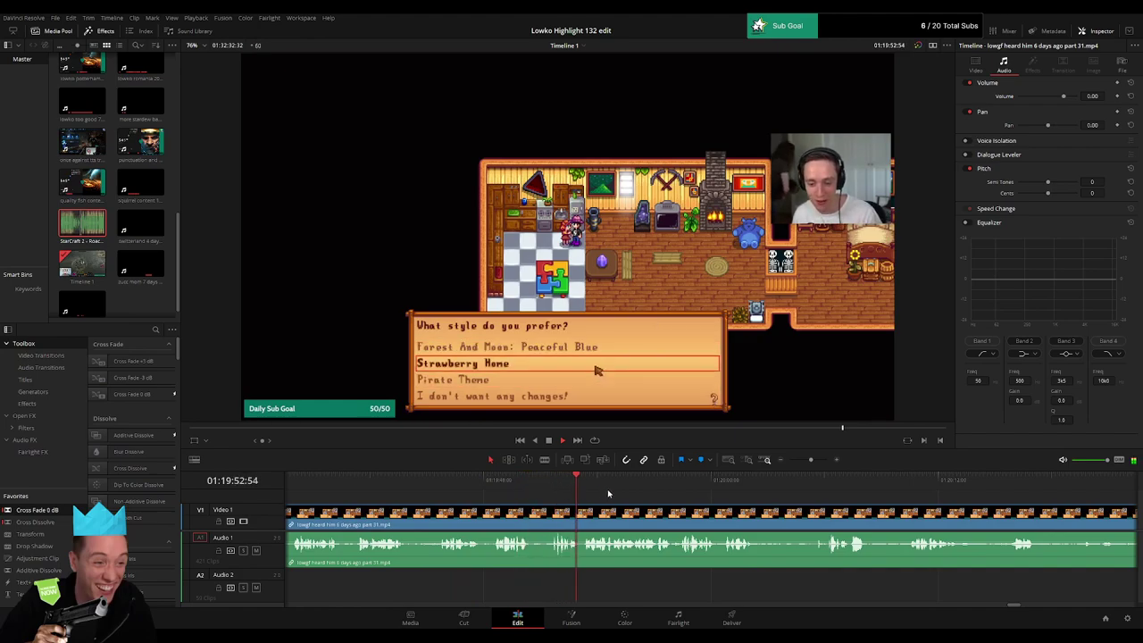
left_click_drag(607, 487, 715, 483)
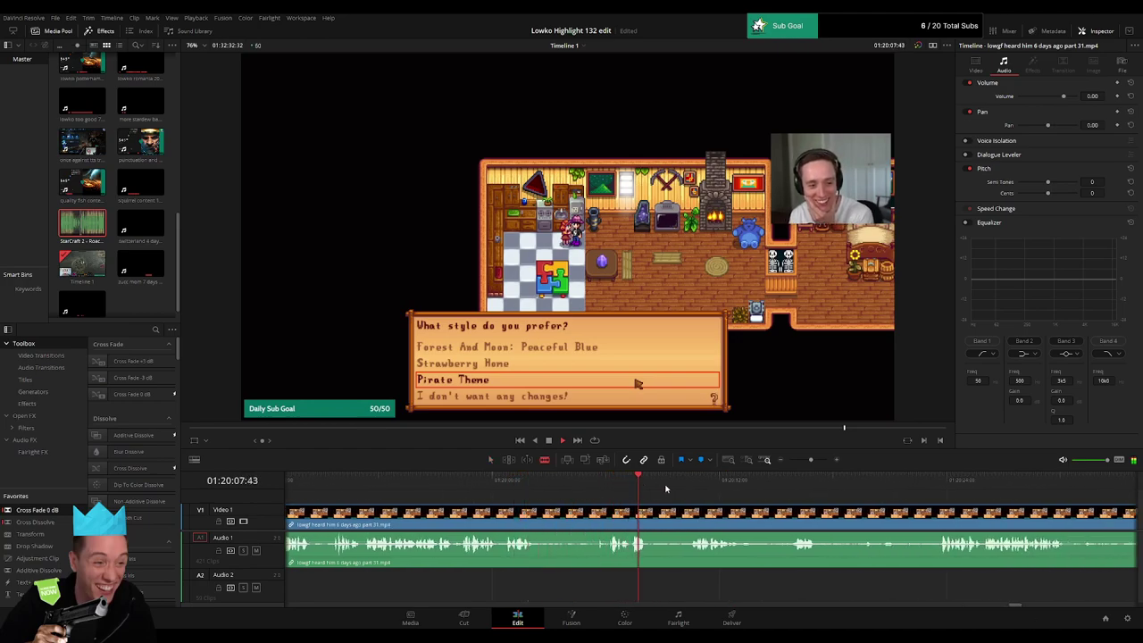
Step: Cut out the dull piece of Stardew footage and ripple-delete it
left_click(543, 522)
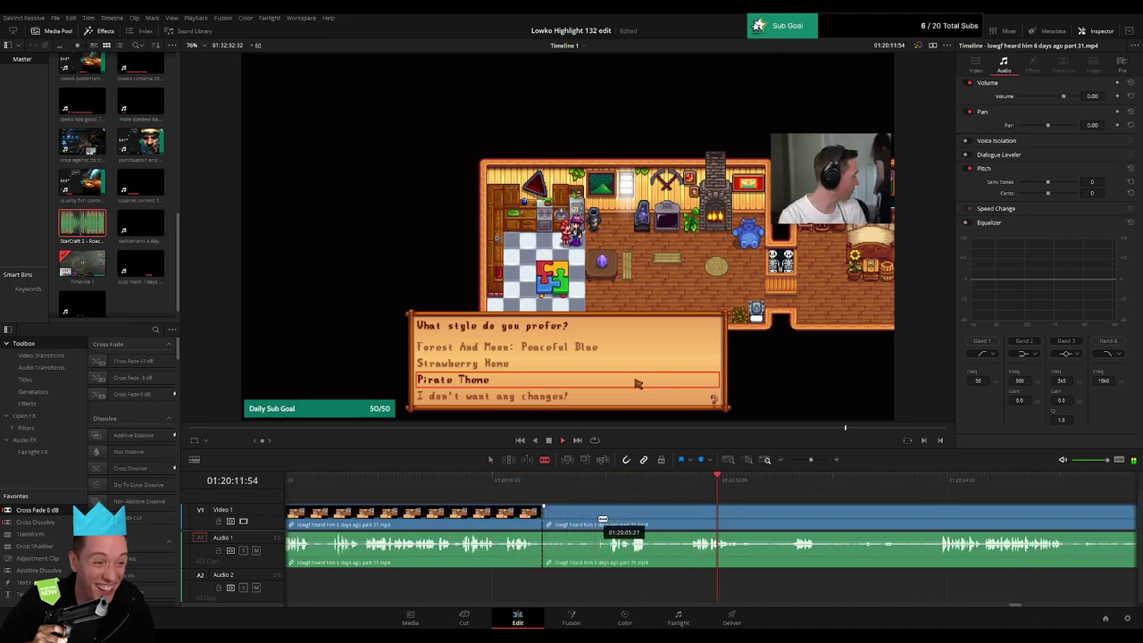
left_click(604, 523)
key("a")
left_click(572, 518)
key("Delete")
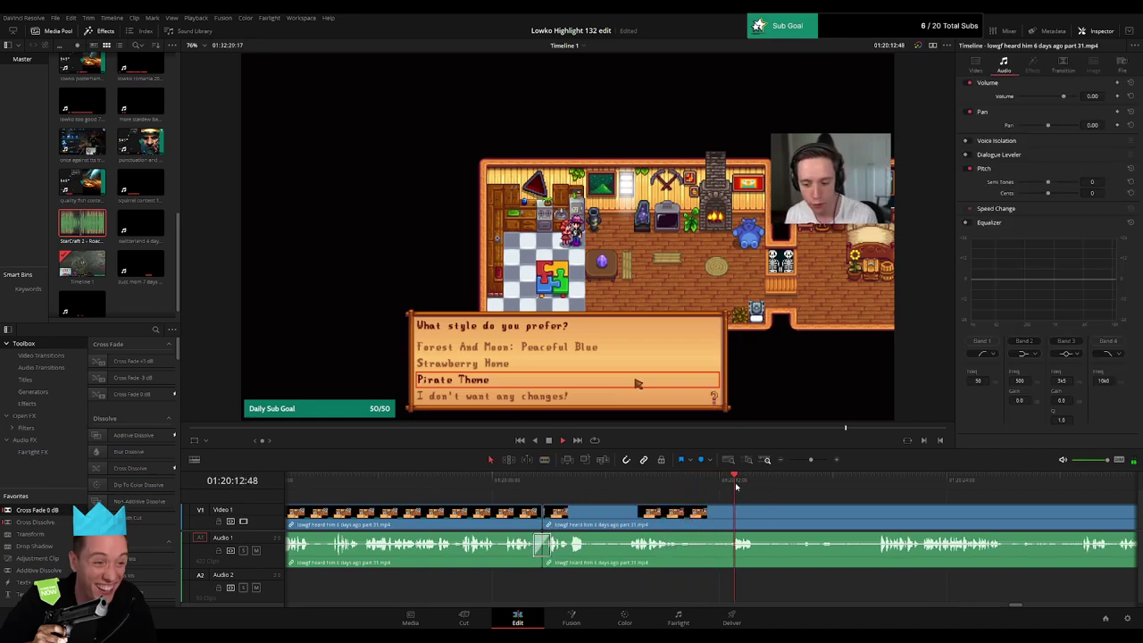
Step: Blade and ripple-delete a second unwanted stretch of later footage
scroll(635, 520, "down", 2)
left_click(701, 483)
key("b")
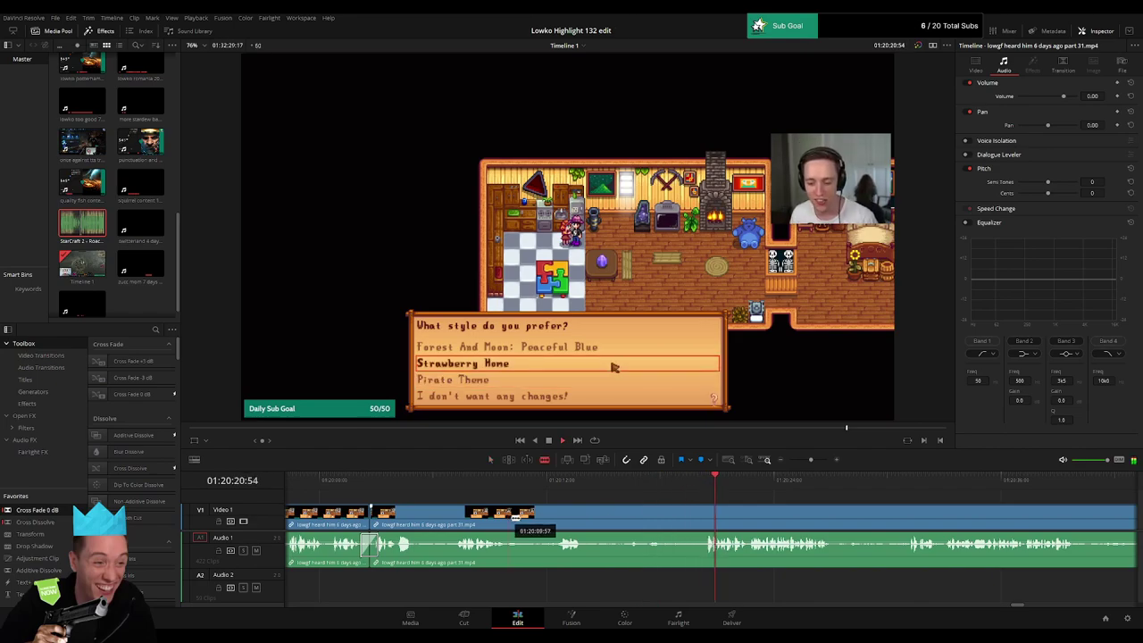
left_click(505, 518)
left_click(709, 518)
key("a")
left_click(657, 522)
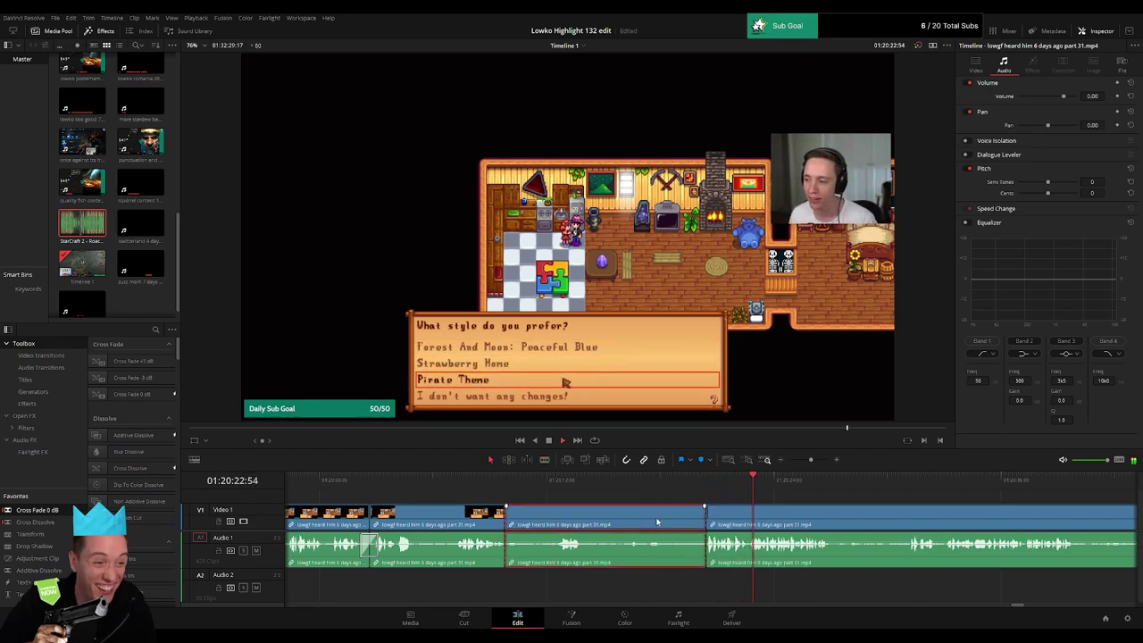
key("Delete")
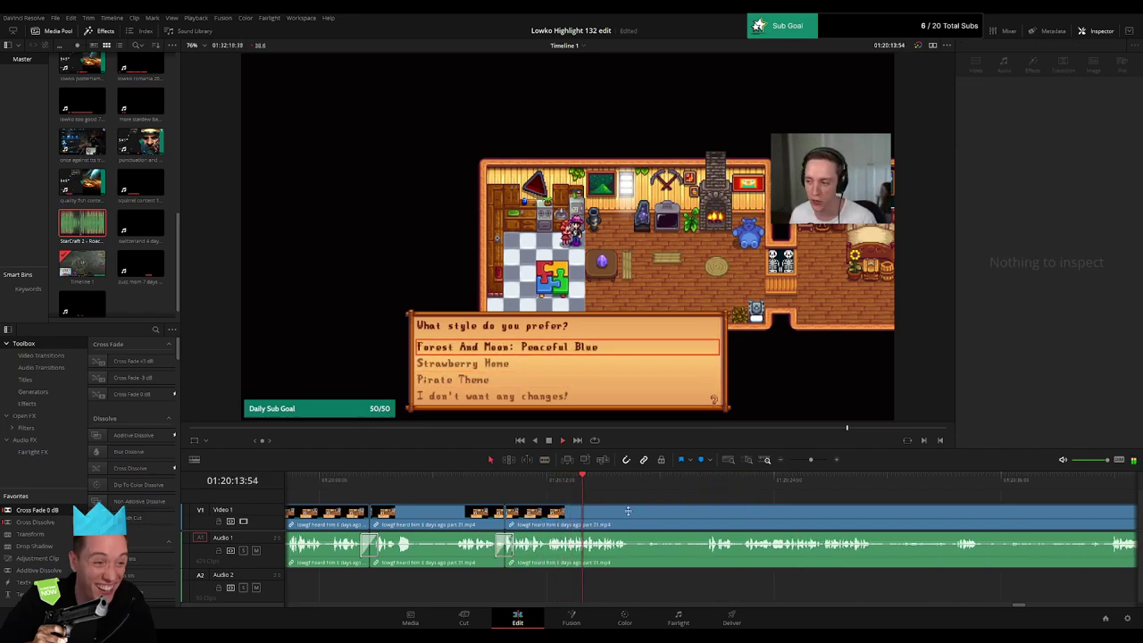
Step: Play back the edit and make two cuts around the inventory screen moment
scroll(504, 509, "right", 3)
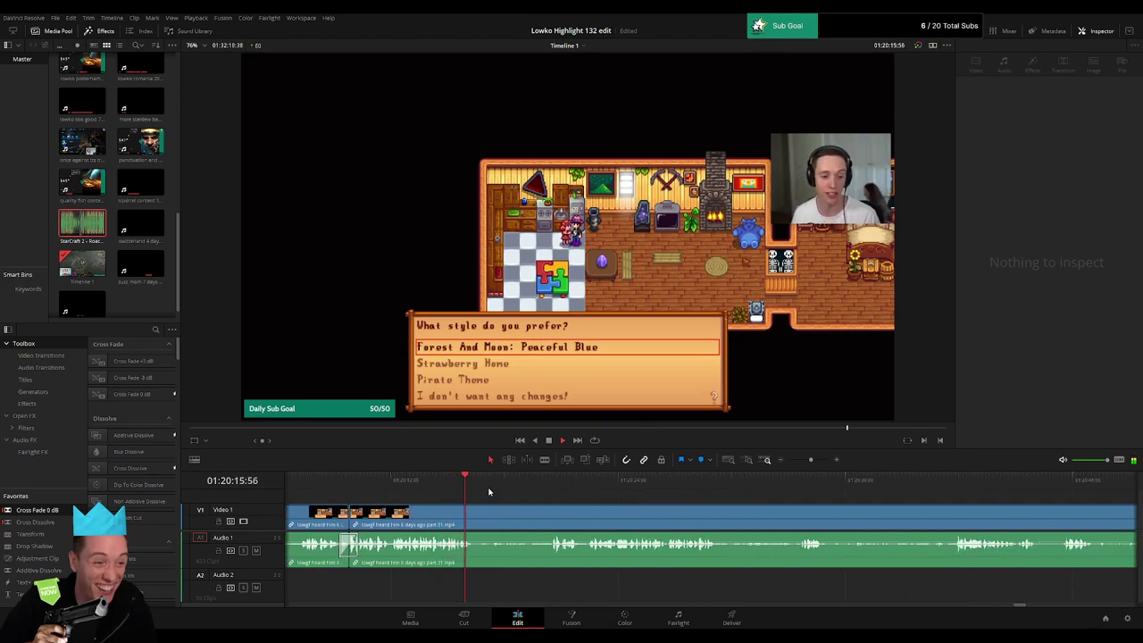
key("space")
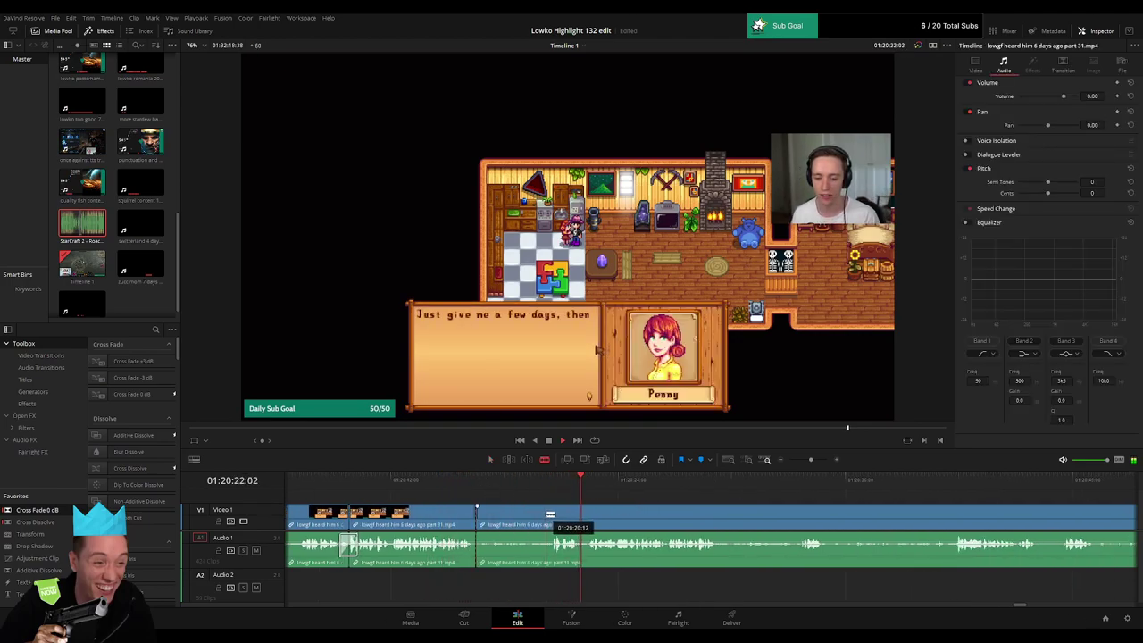
left_click(674, 480)
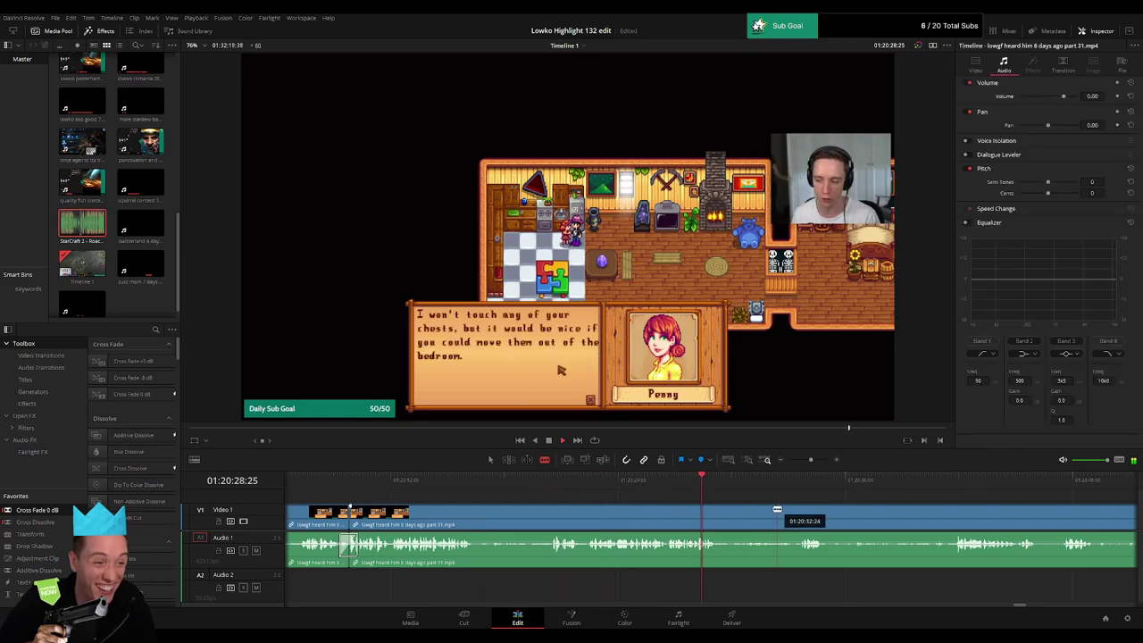
key("space")
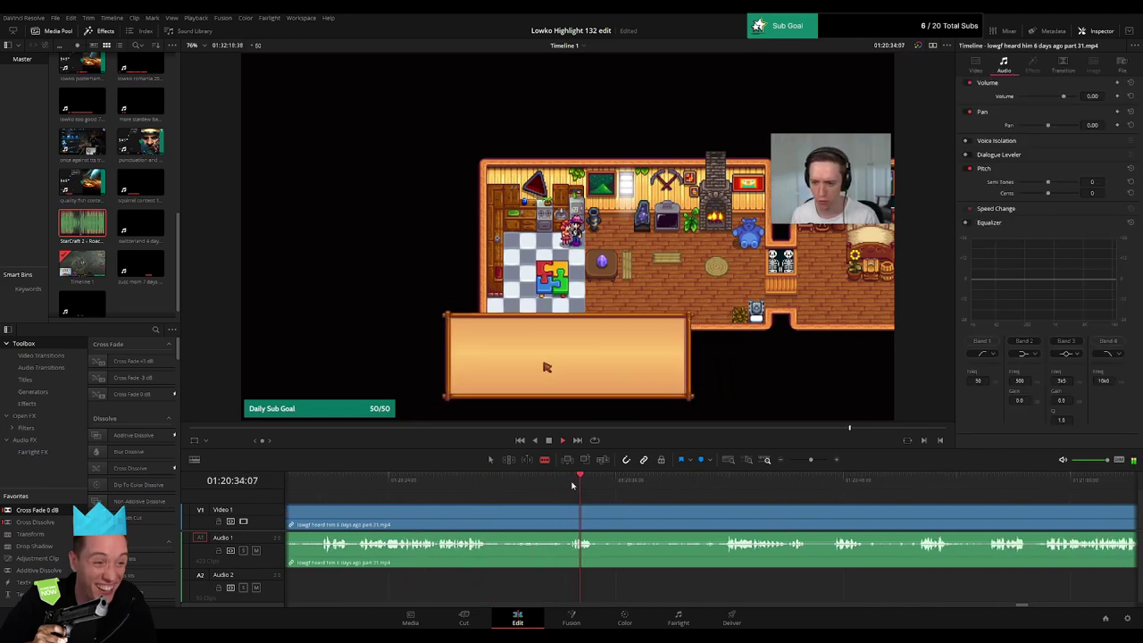
left_click_drag(669, 485, 715, 487)
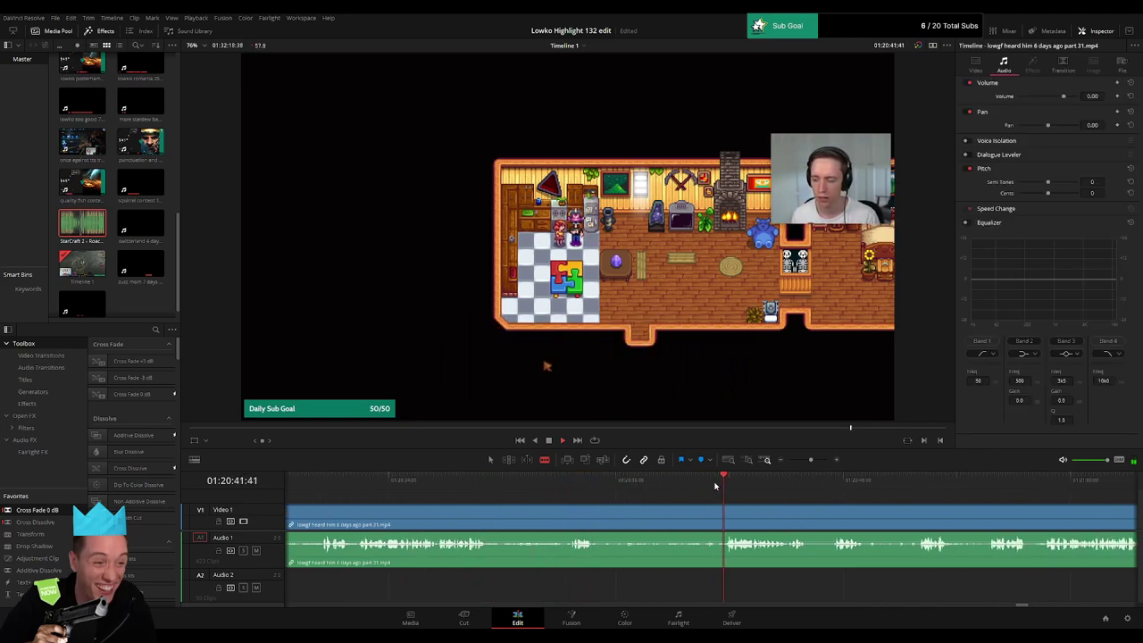
scroll(526, 506, "right", 3)
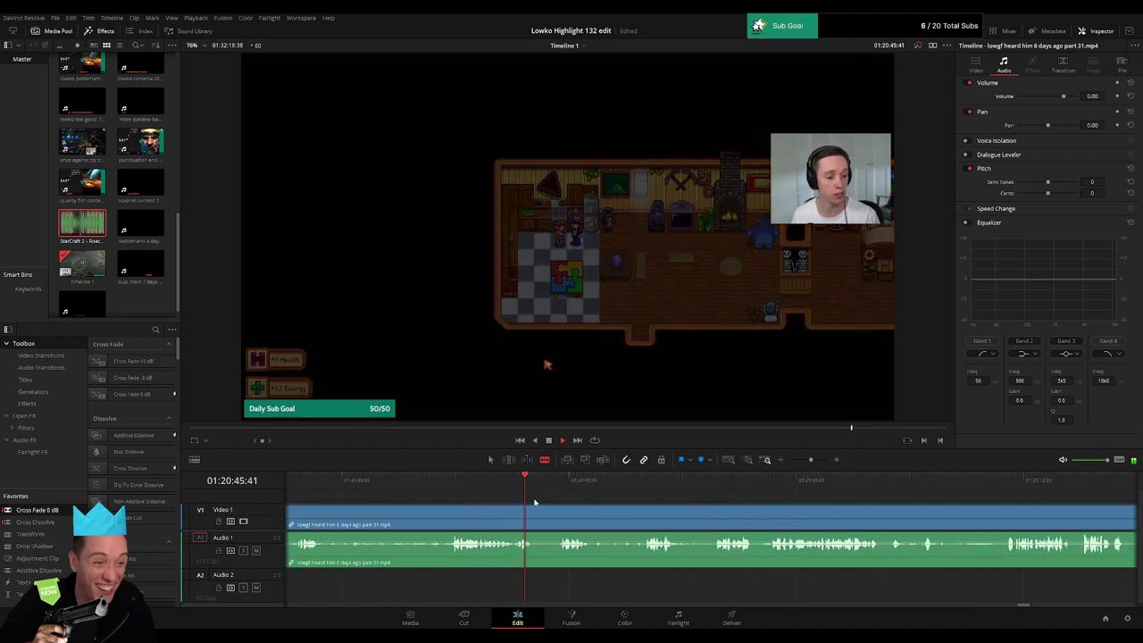
left_click(557, 488)
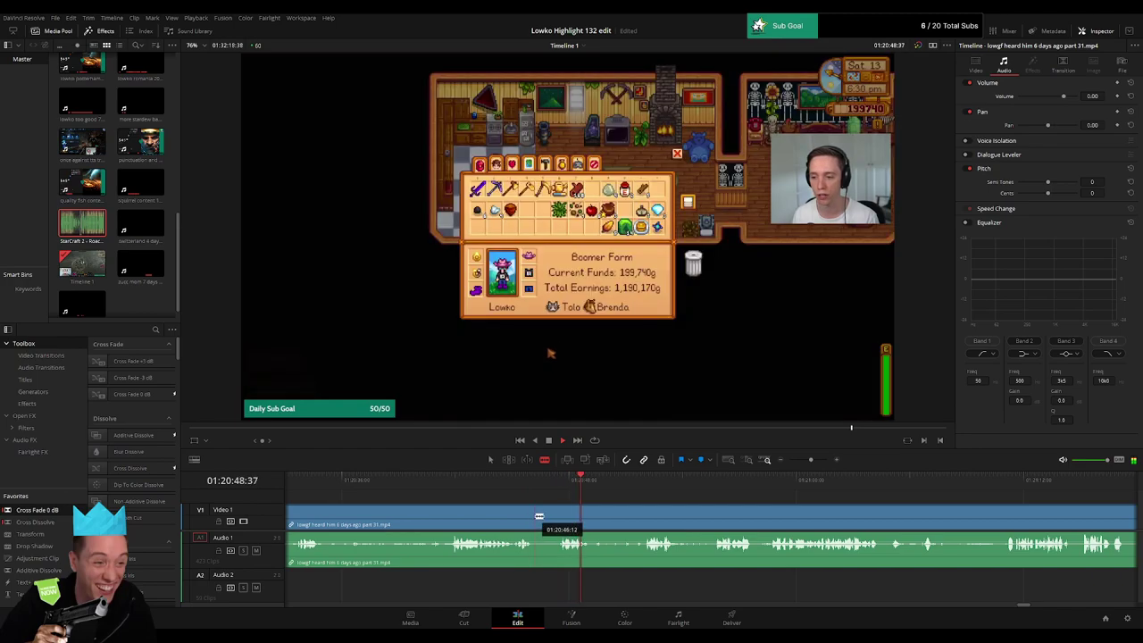
left_click(536, 517)
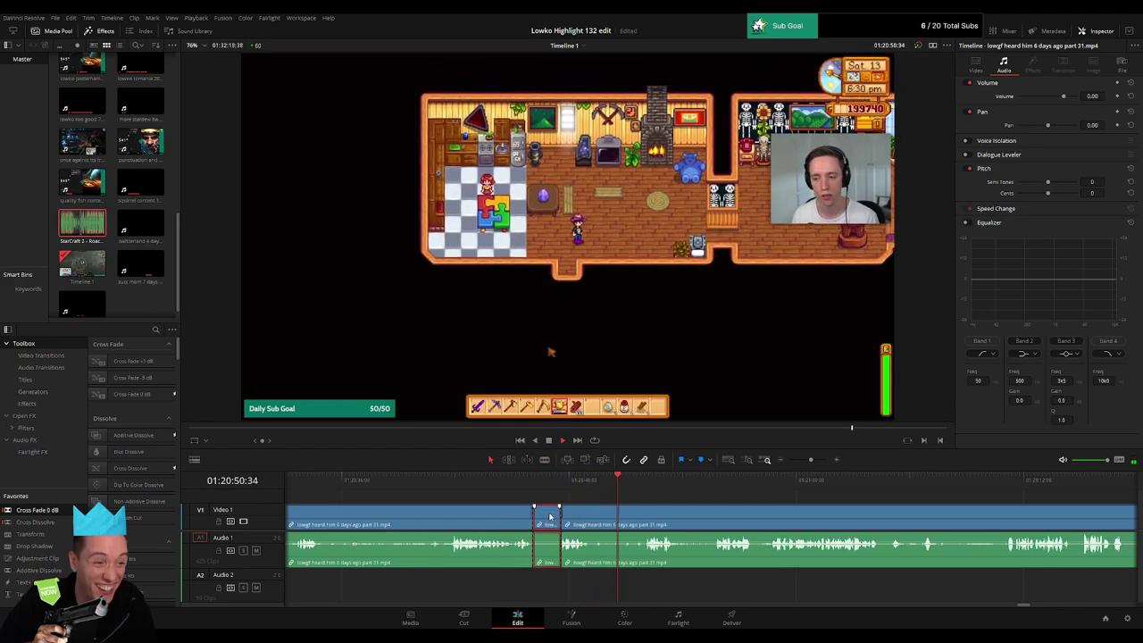
key("a")
key("b")
left_click(565, 518)
key("a")
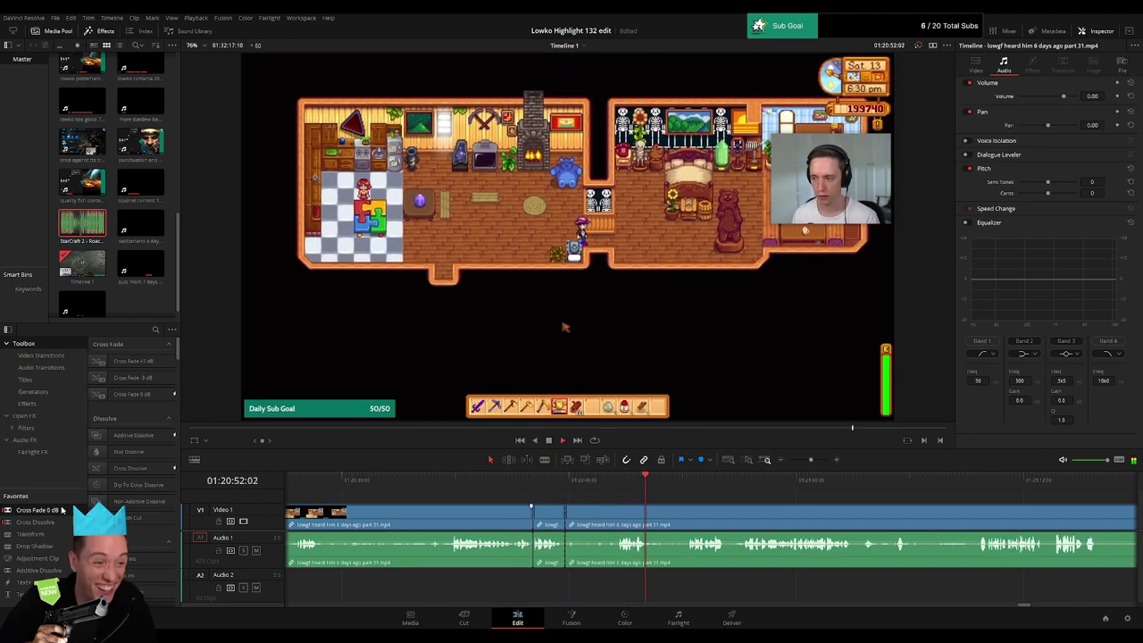
left_click(534, 550)
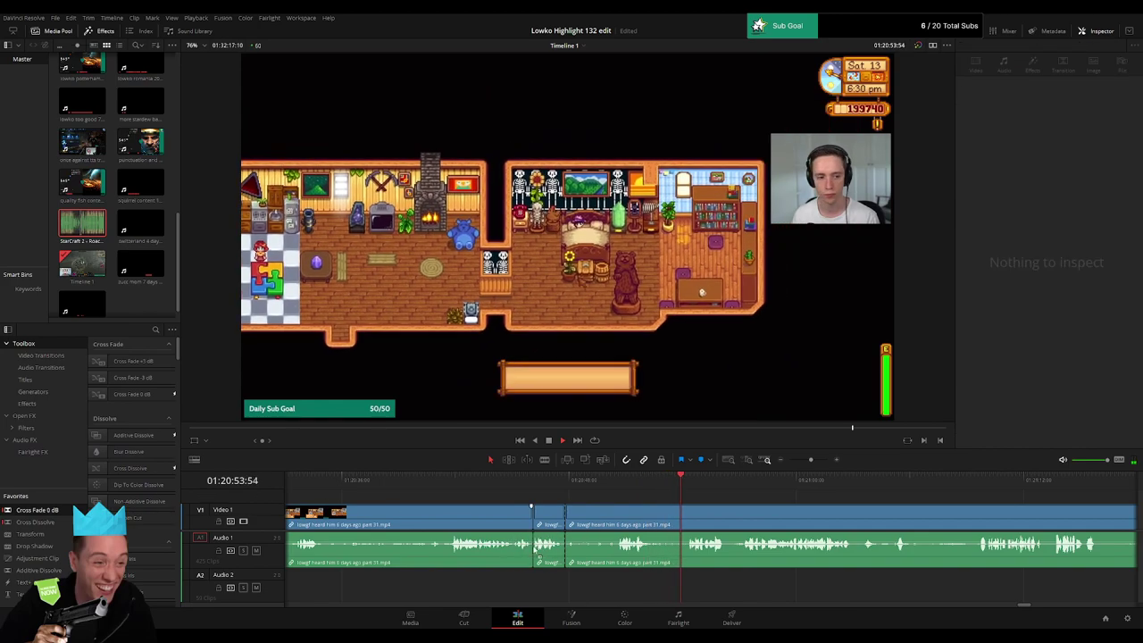
Step: Remove the long leftover Stardew clip at the end of the timeline
left_click(998, 489)
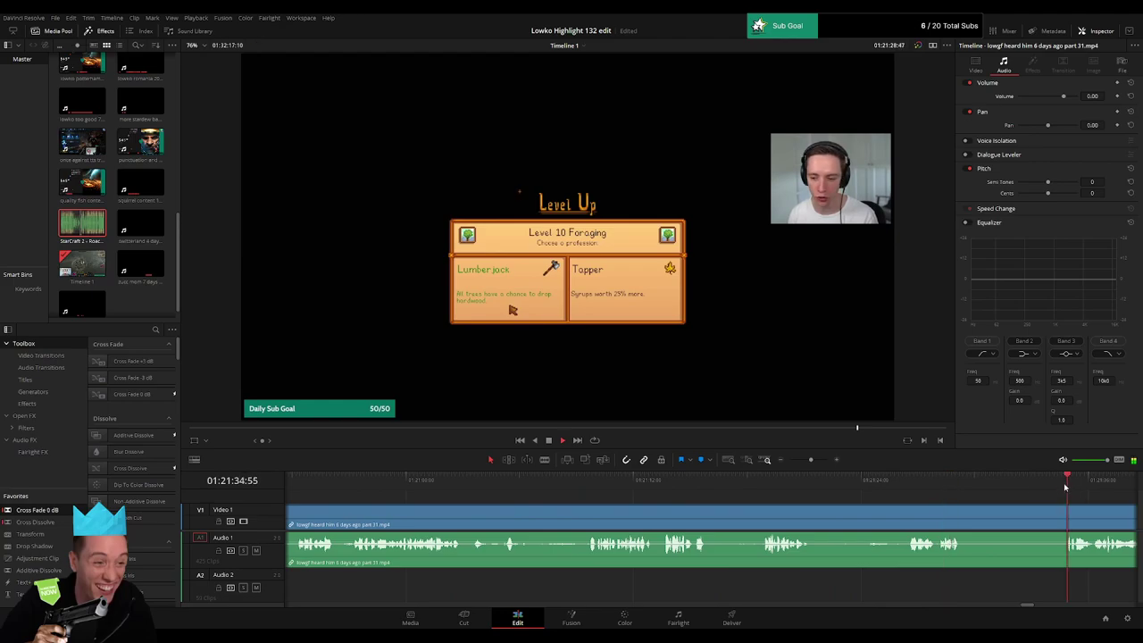
left_click_drag(811, 460, 800, 460)
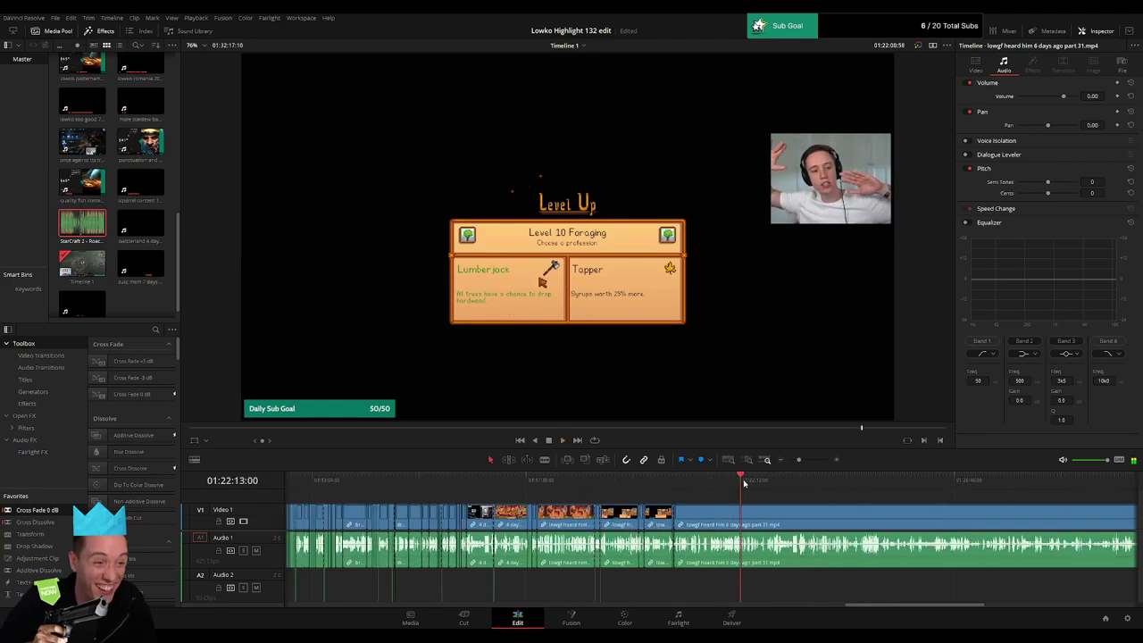
scroll(744, 483, "right", 5)
left_click(544, 481)
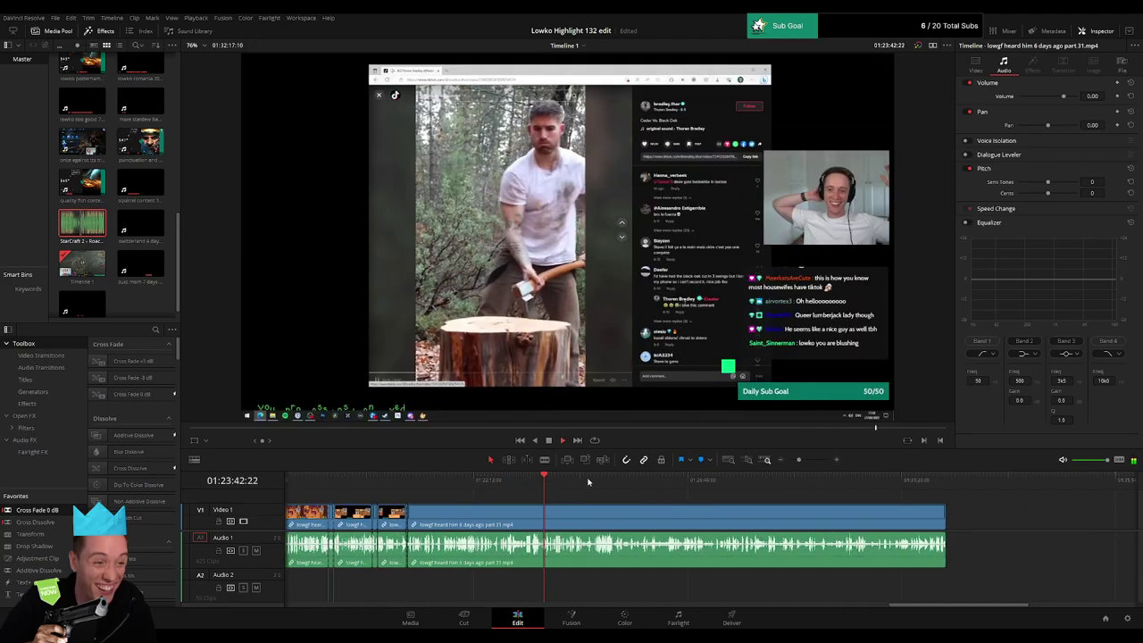
left_click_drag(587, 482, 917, 482)
left_click(740, 519)
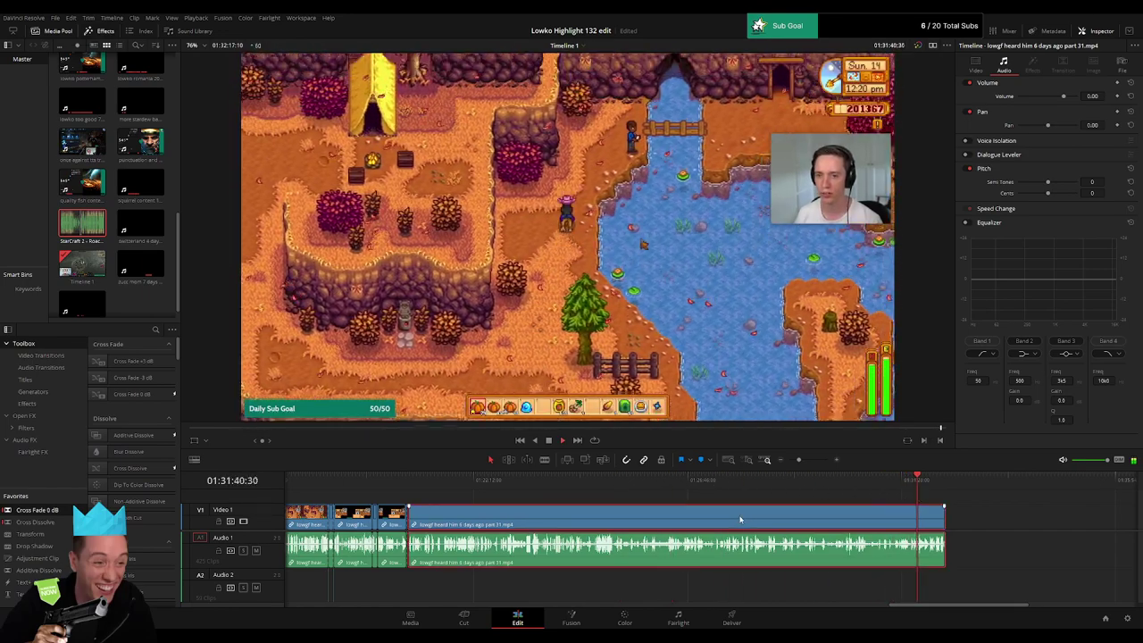
key("Delete")
left_click(765, 460)
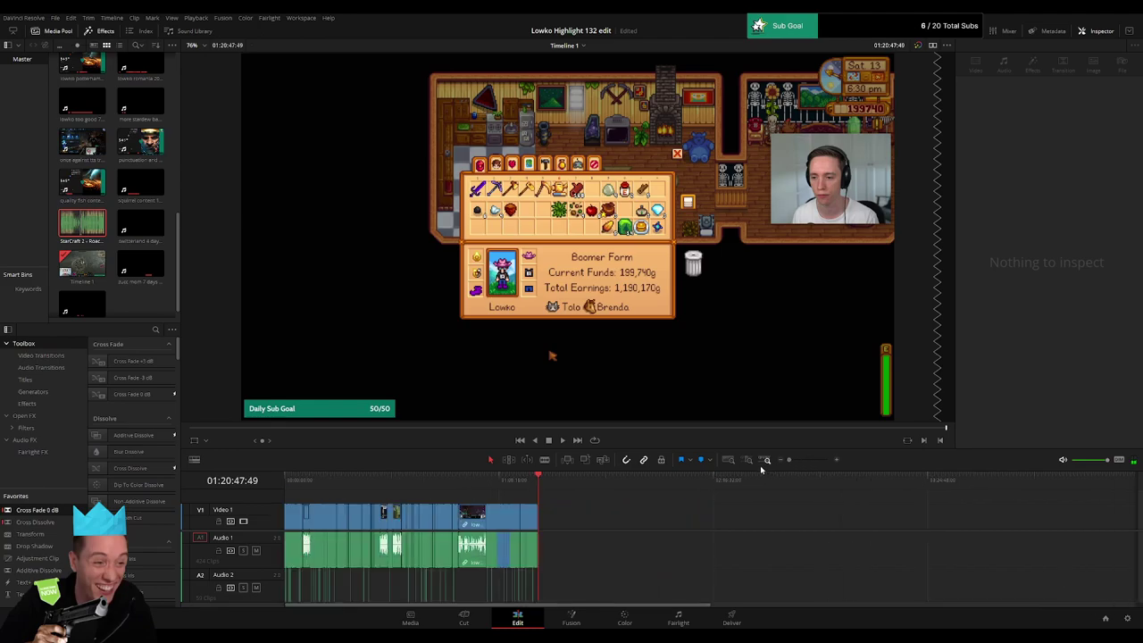
left_click_drag(806, 458, 814, 462)
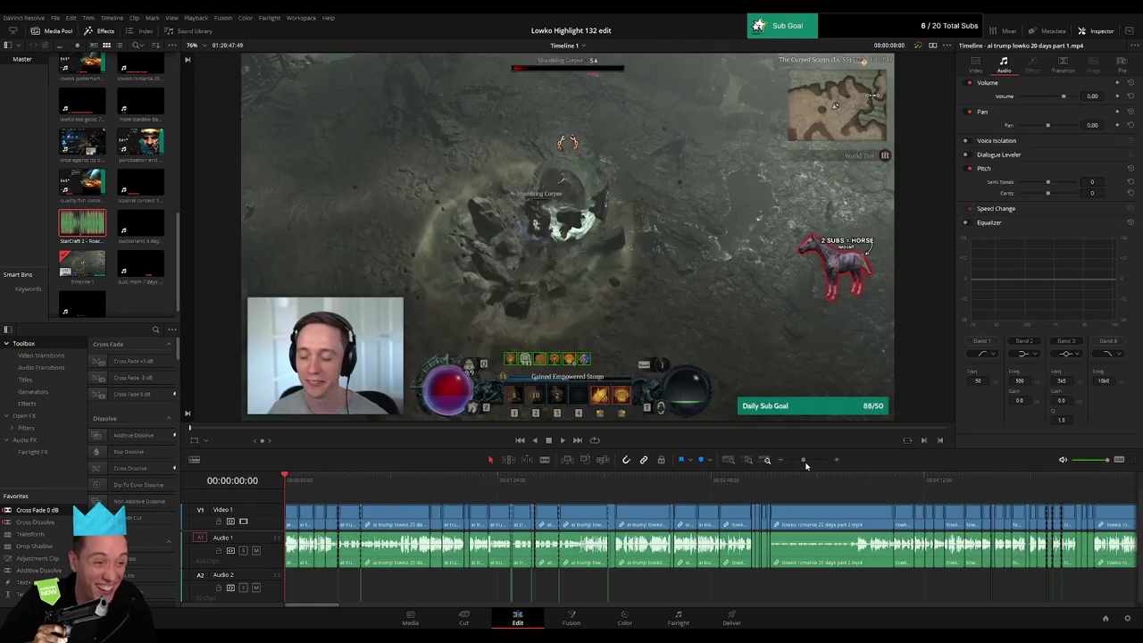
key("space")
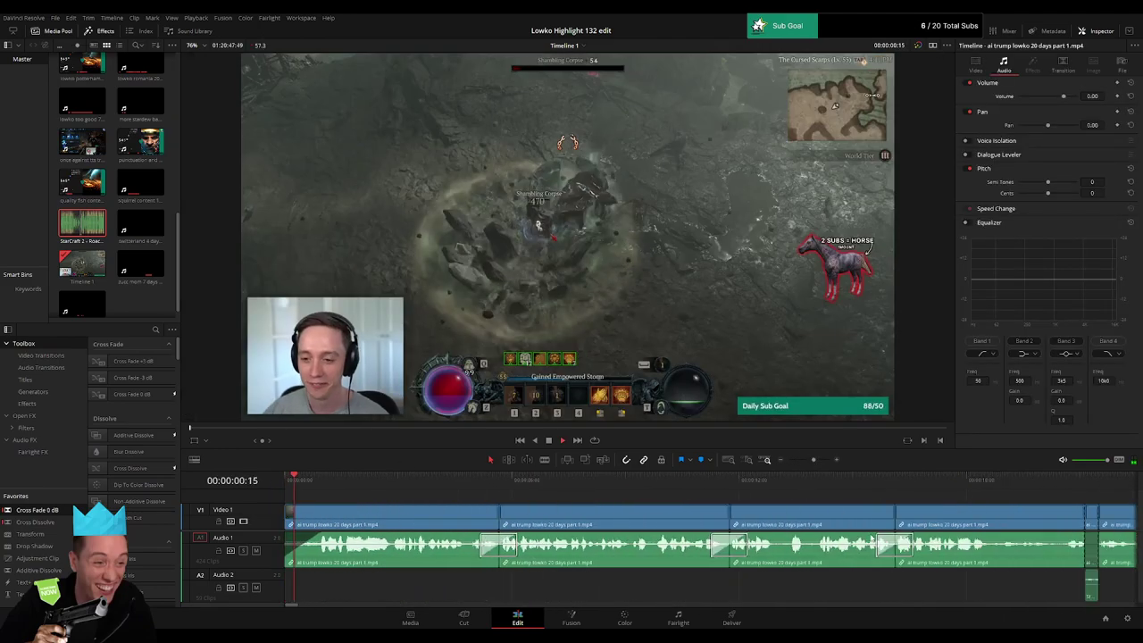
left_click_drag(1008, 480, 1076, 483)
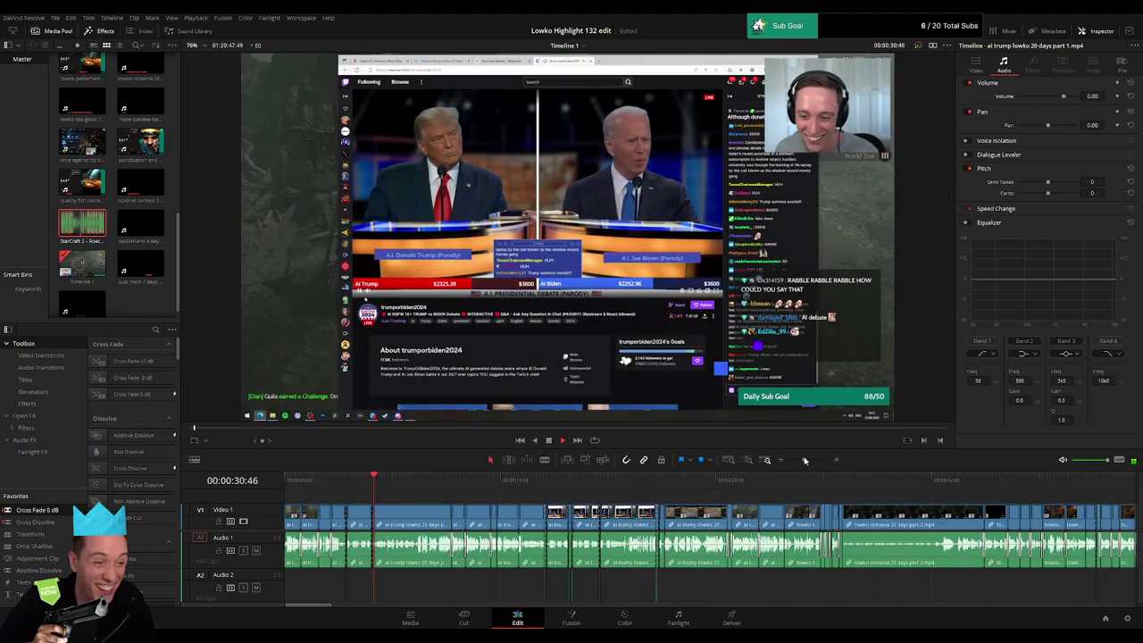
left_click_drag(813, 460, 810, 460)
scroll(794, 499, "up", 2)
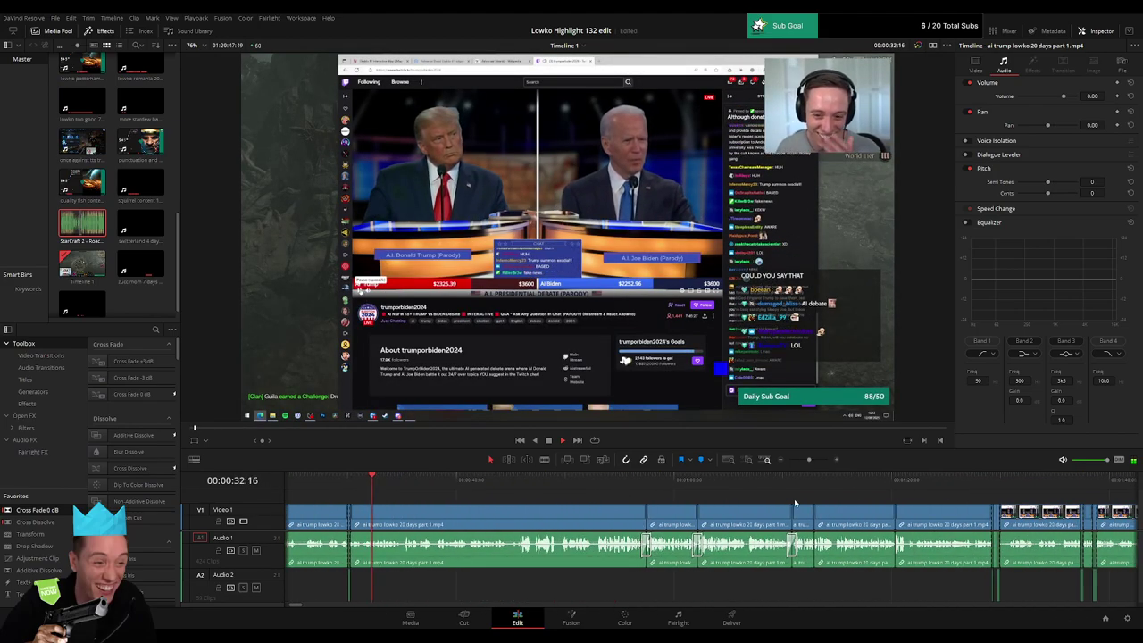
left_click(989, 482)
scroll(658, 489, "right", 3)
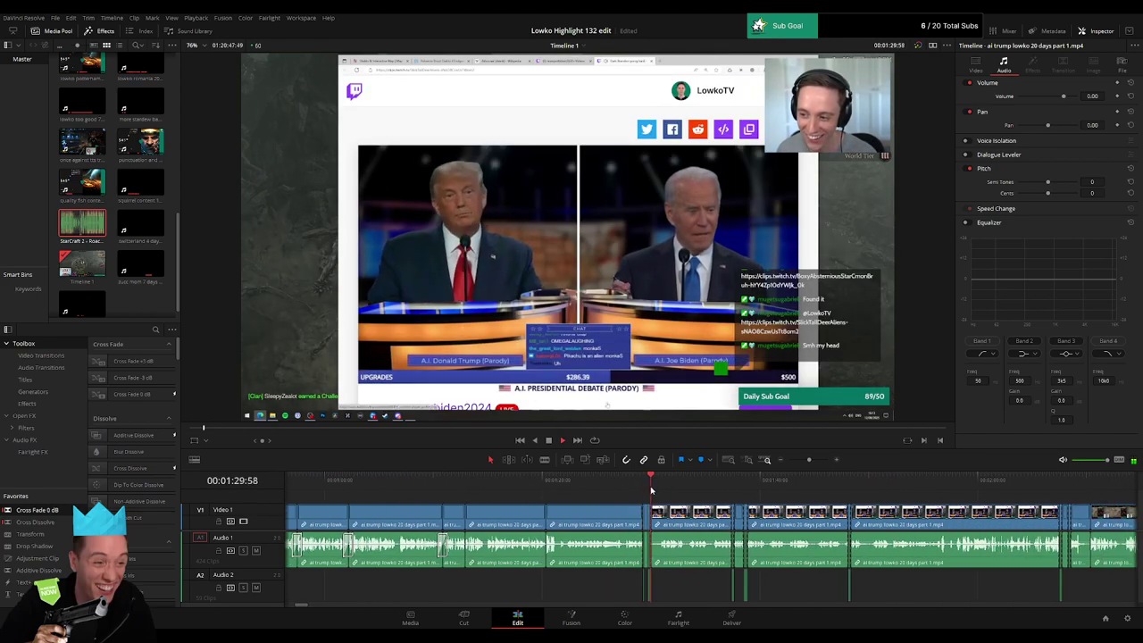
left_click_drag(676, 483, 712, 483)
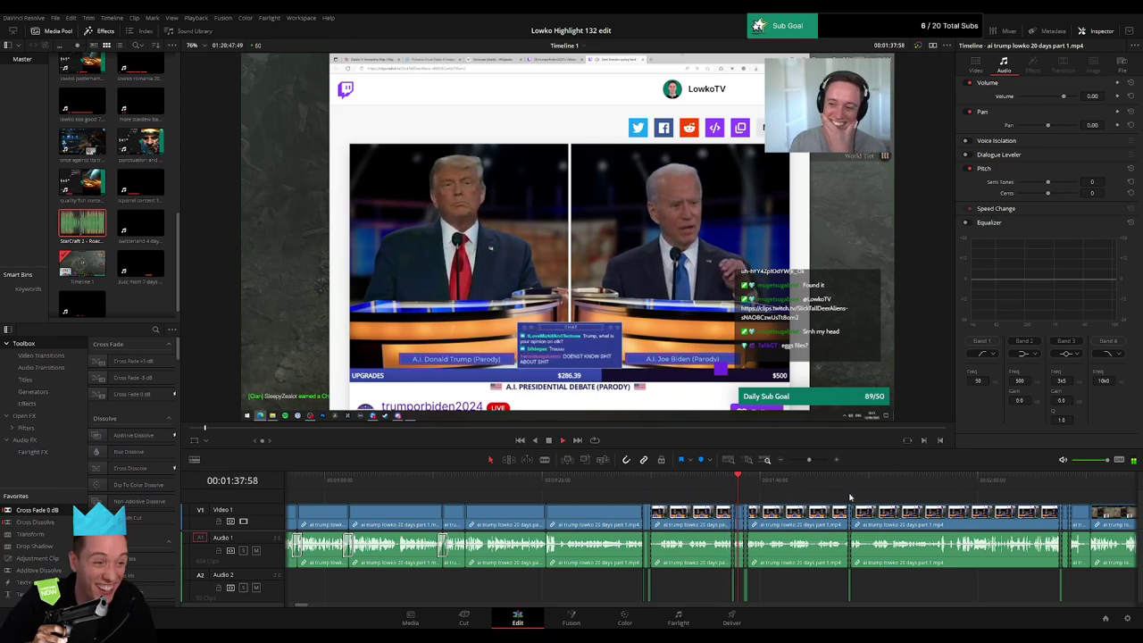
scroll(598, 496, "right", 2)
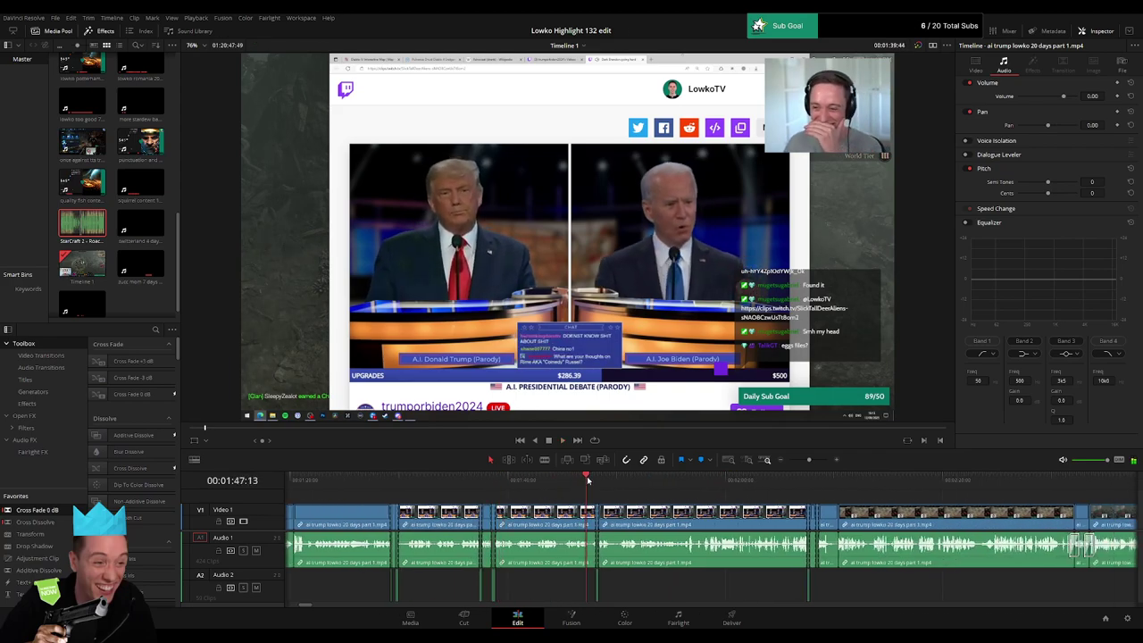
scroll(590, 496, "right", 1)
left_click(670, 483)
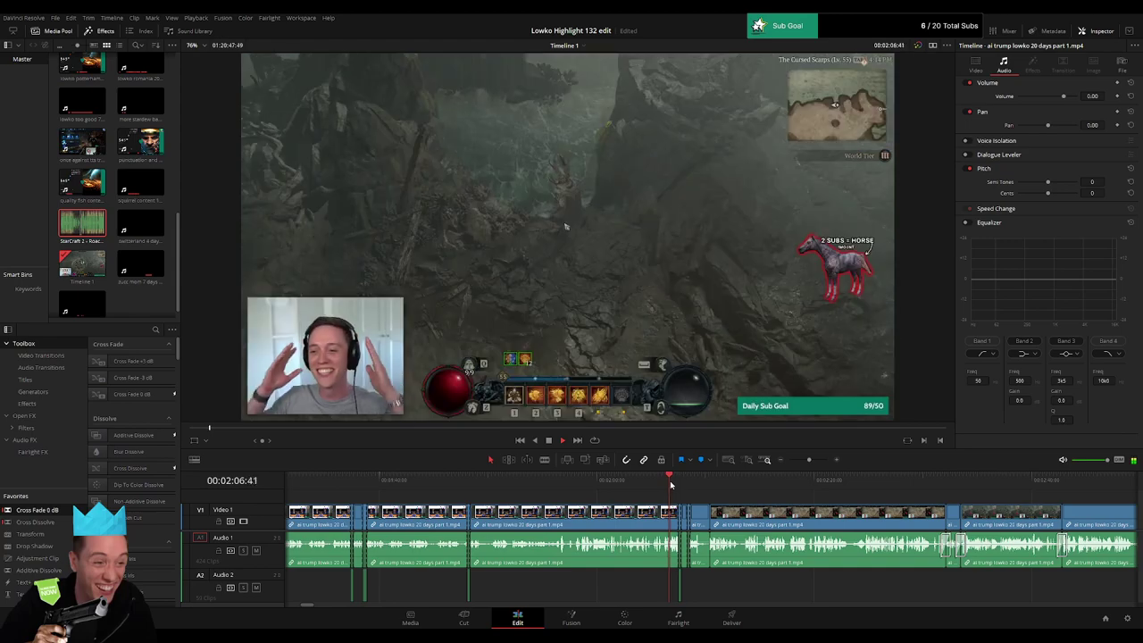
scroll(816, 482, "up", 2)
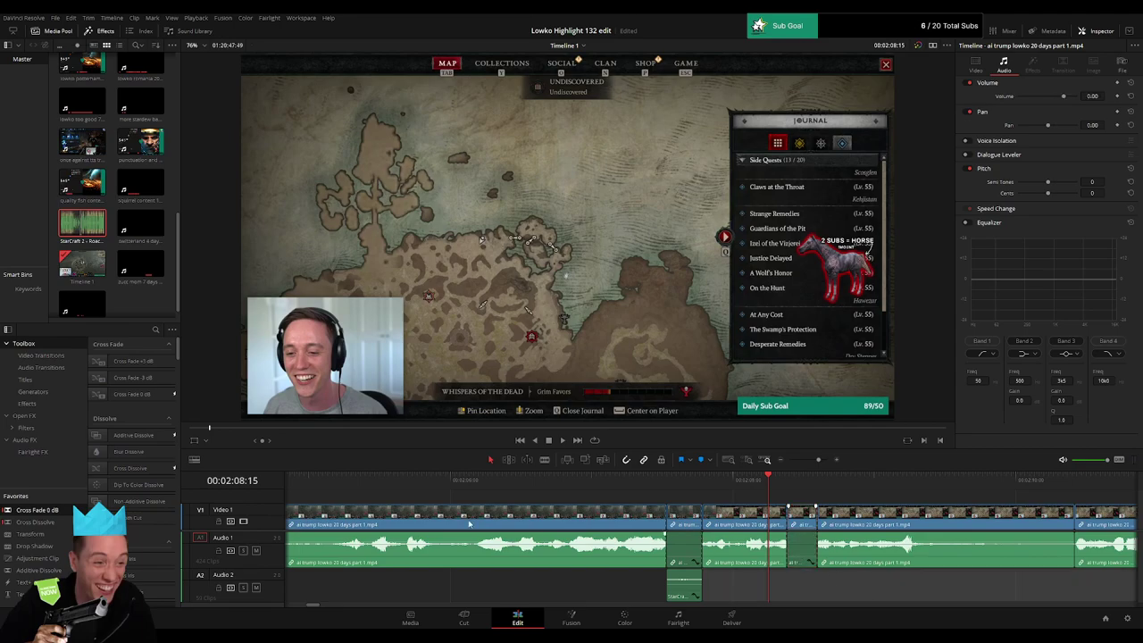
Step: Add 'StarCraft 2 - Roach Quotes.mp3' on Audio 2 near 02:08, trim it short, and preview
left_click_drag(837, 597, 930, 621)
left_click_drag(779, 594, 796, 585)
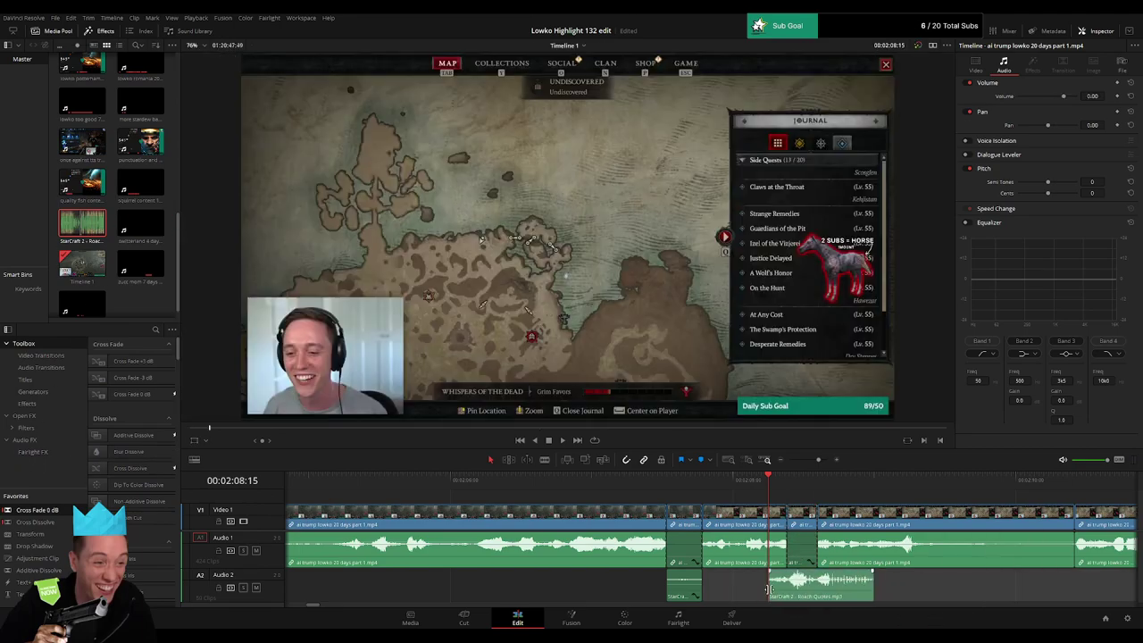
left_click_drag(874, 585, 819, 586)
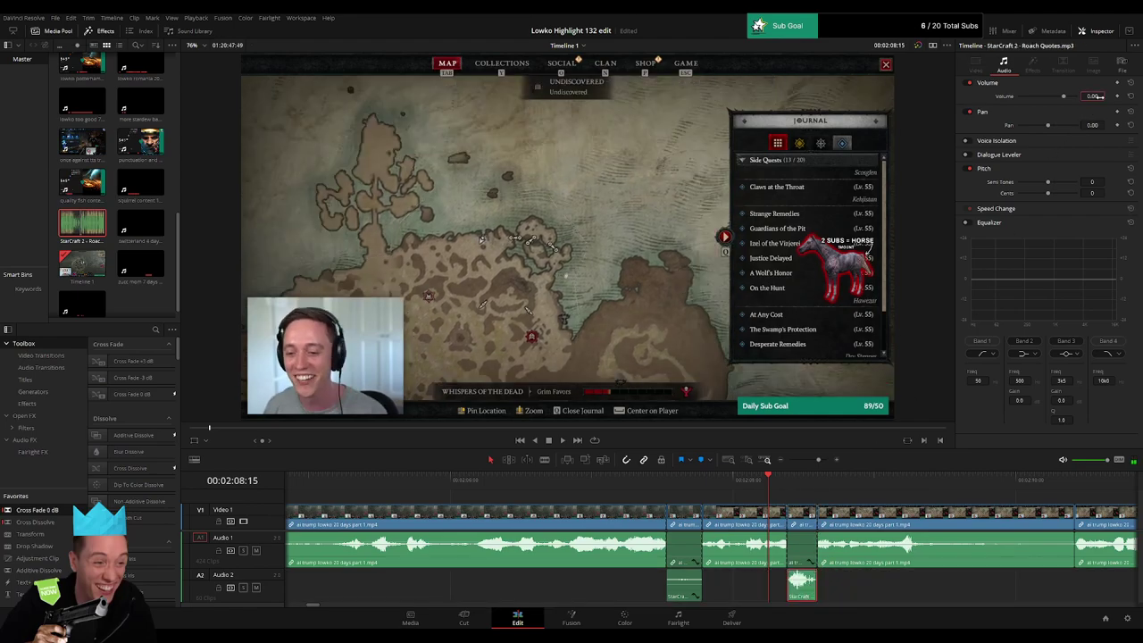
key("space")
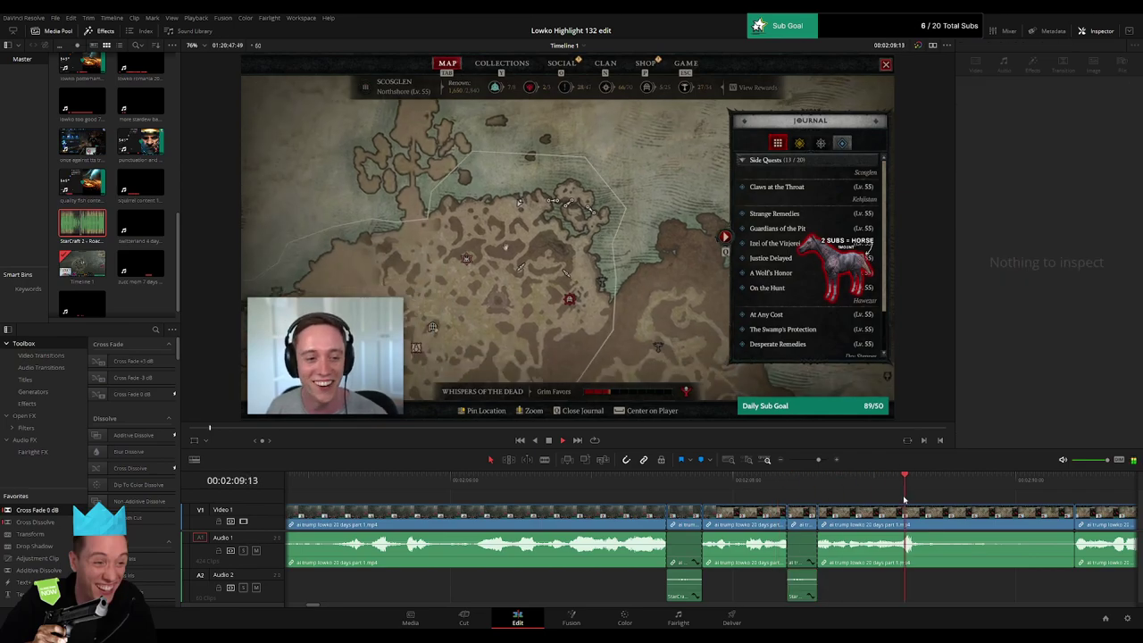
scroll(837, 496, "down", 1)
scroll(837, 497, "down", 1)
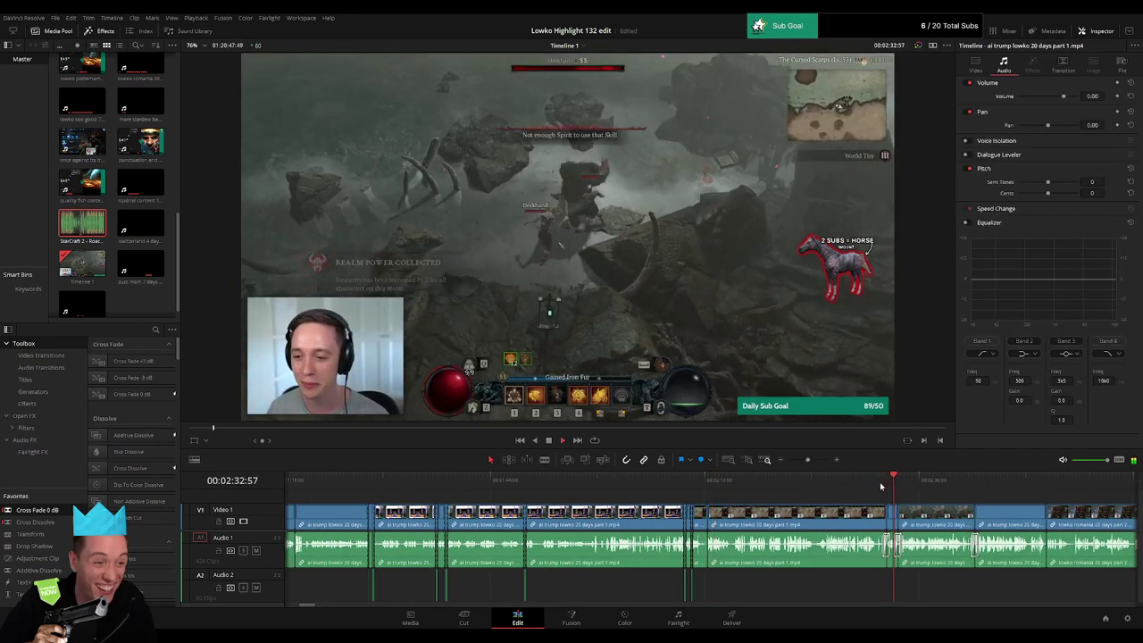
scroll(834, 466, "down", 1)
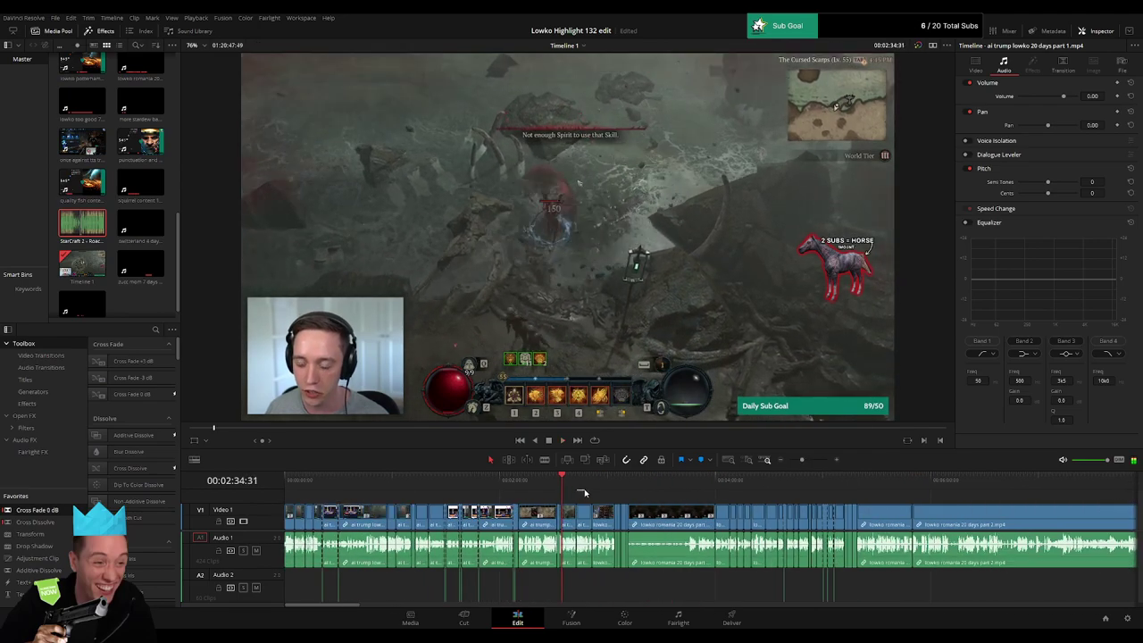
left_click_drag(588, 486, 615, 489)
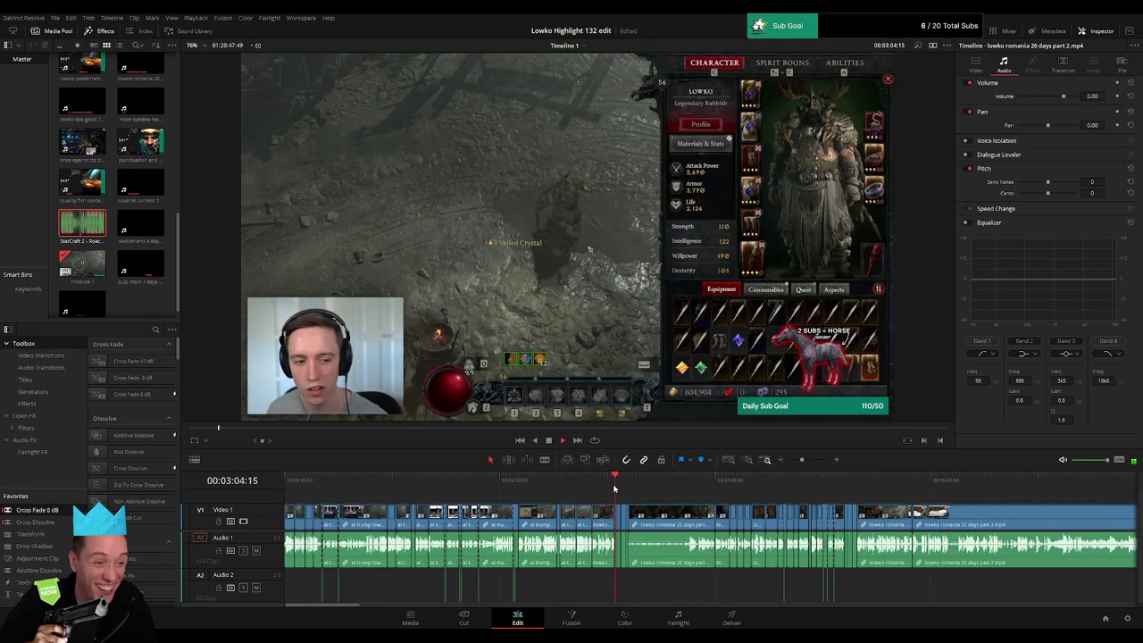
scroll(812, 463, "up", 2)
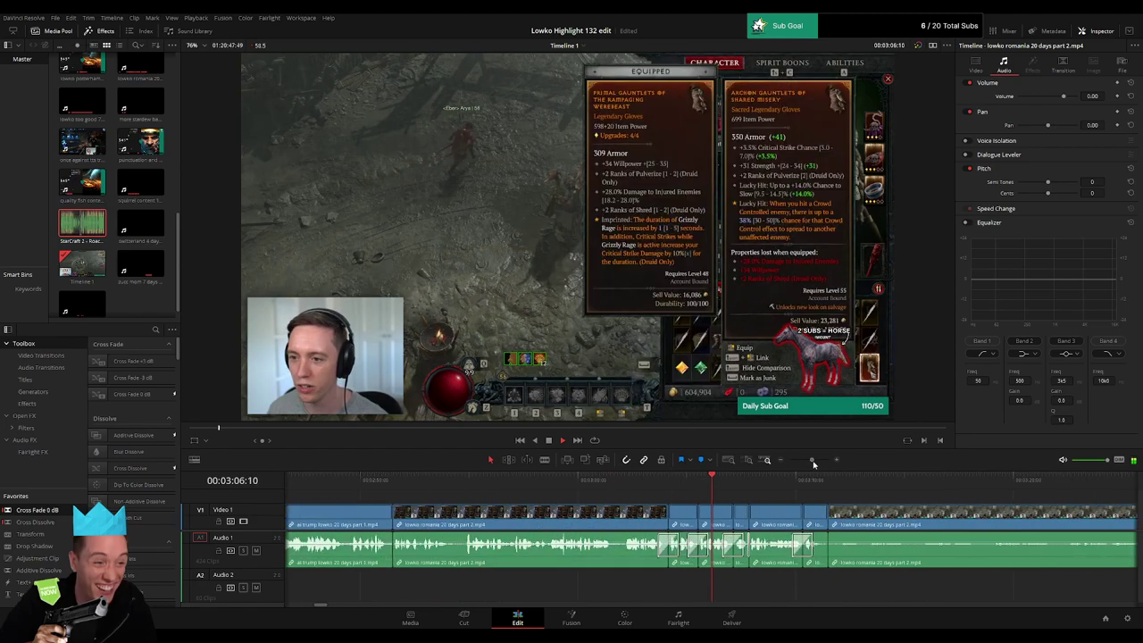
scroll(811, 464, "down", 3)
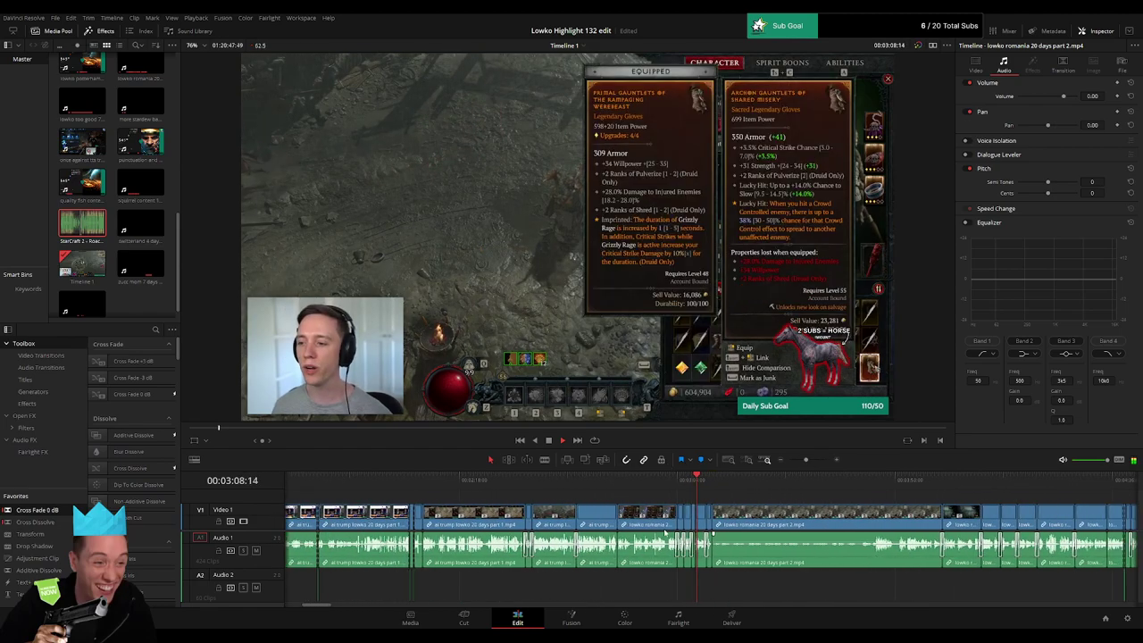
left_click_drag(641, 489, 755, 492)
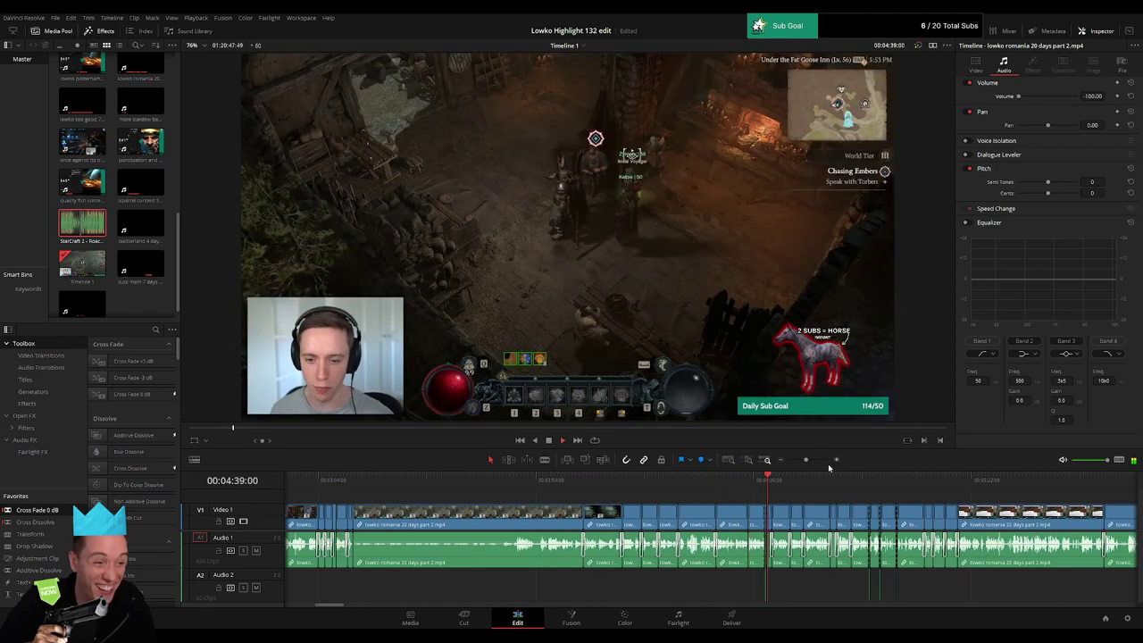
scroll(816, 463, "up", 2)
scroll(813, 467, "down", 2)
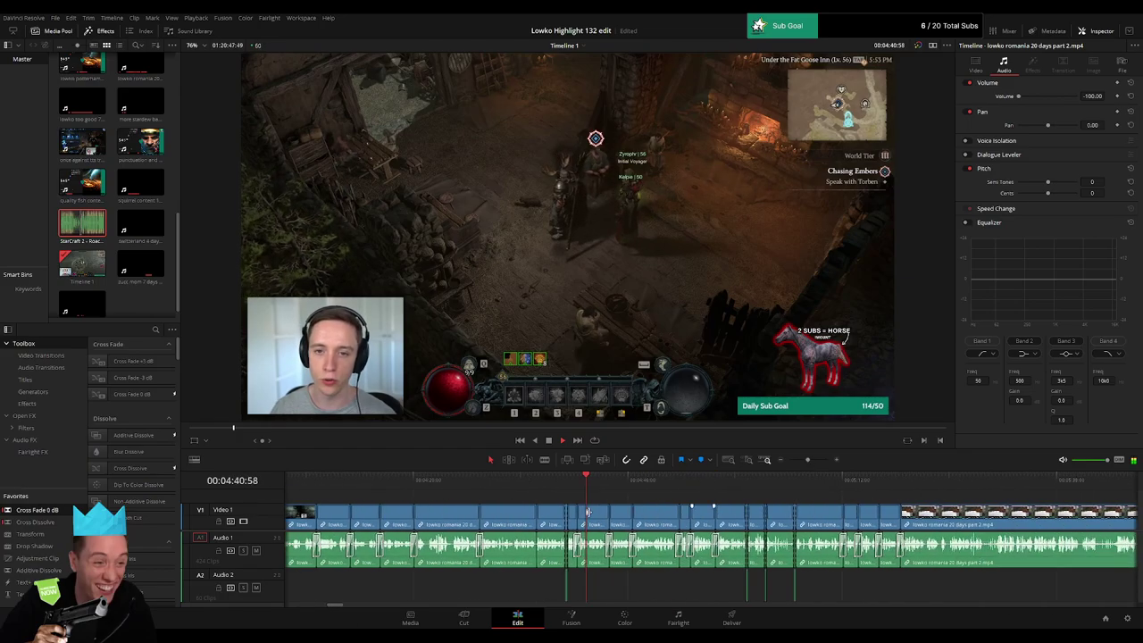
left_click(625, 490)
mouse_move(636, 490)
left_mouse_down()
mouse_move(561, 489)
mouse_move(812, 463)
left_mouse_up()
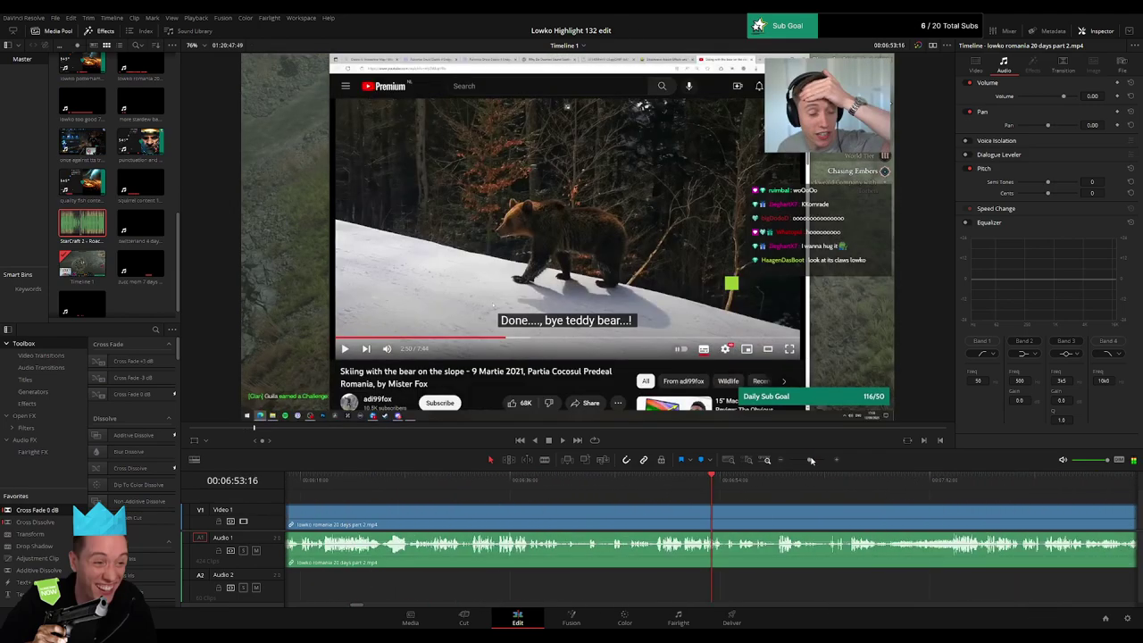
scroll(812, 460, "down", 2)
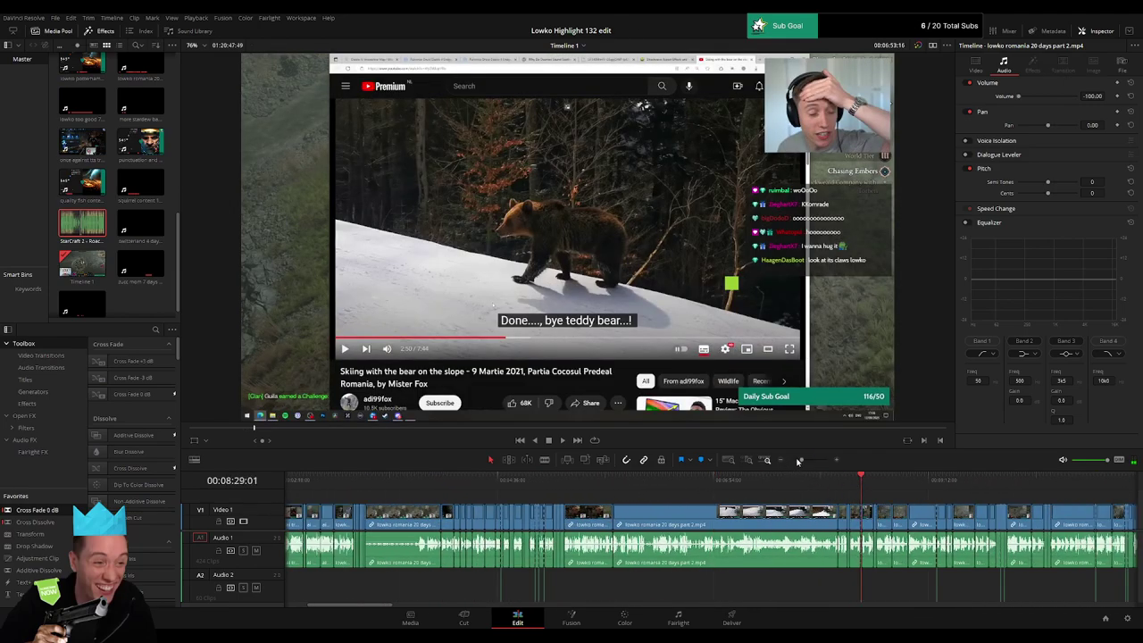
scroll(799, 461, "up", 2)
key("space")
scroll(809, 475, "down", 2)
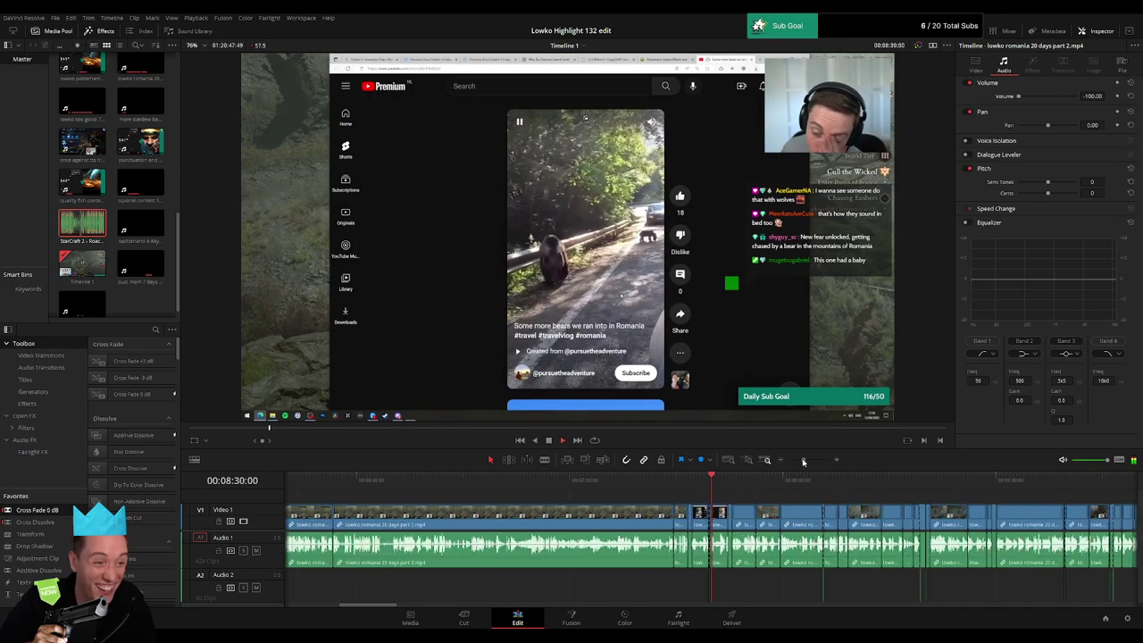
left_click(786, 474)
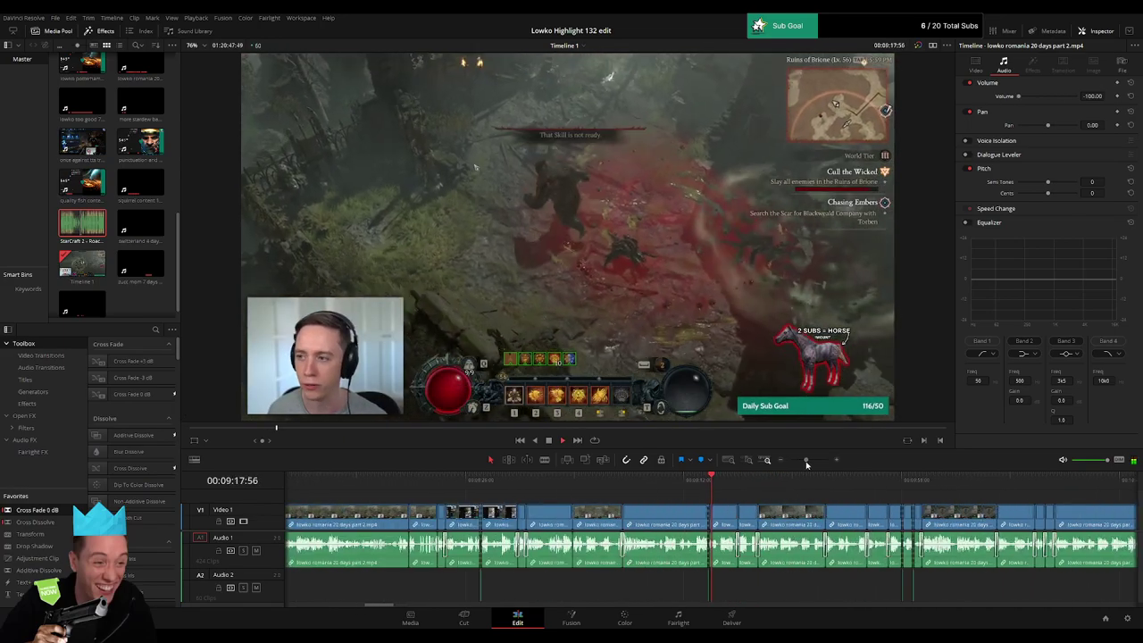
left_click(848, 487)
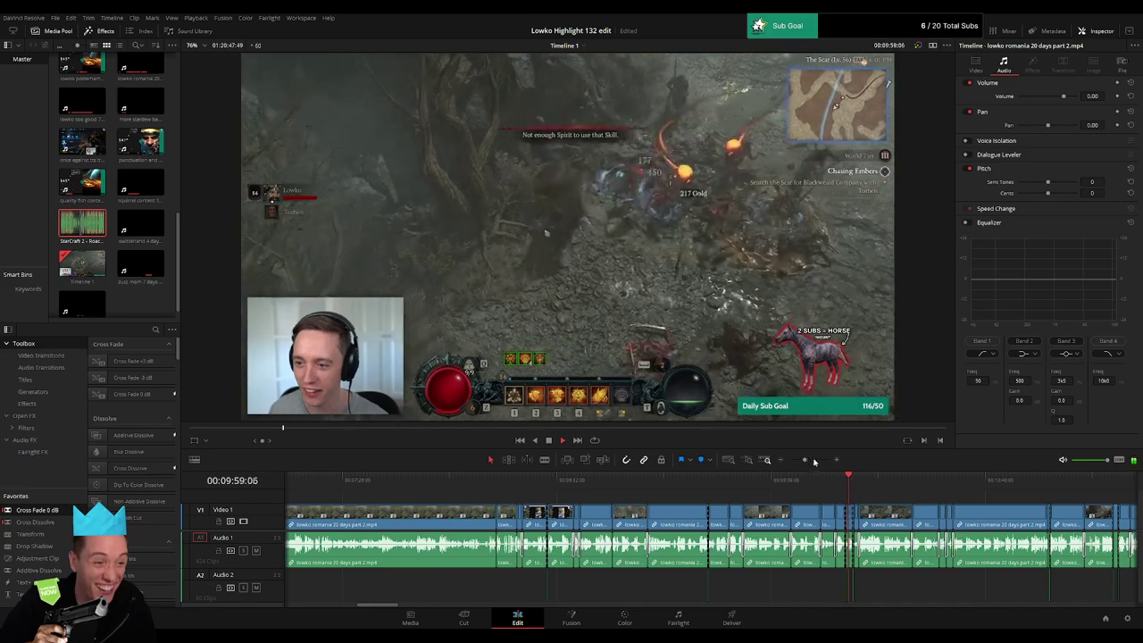
left_click_drag(806, 482, 883, 479)
left_click_drag(804, 460, 810, 460)
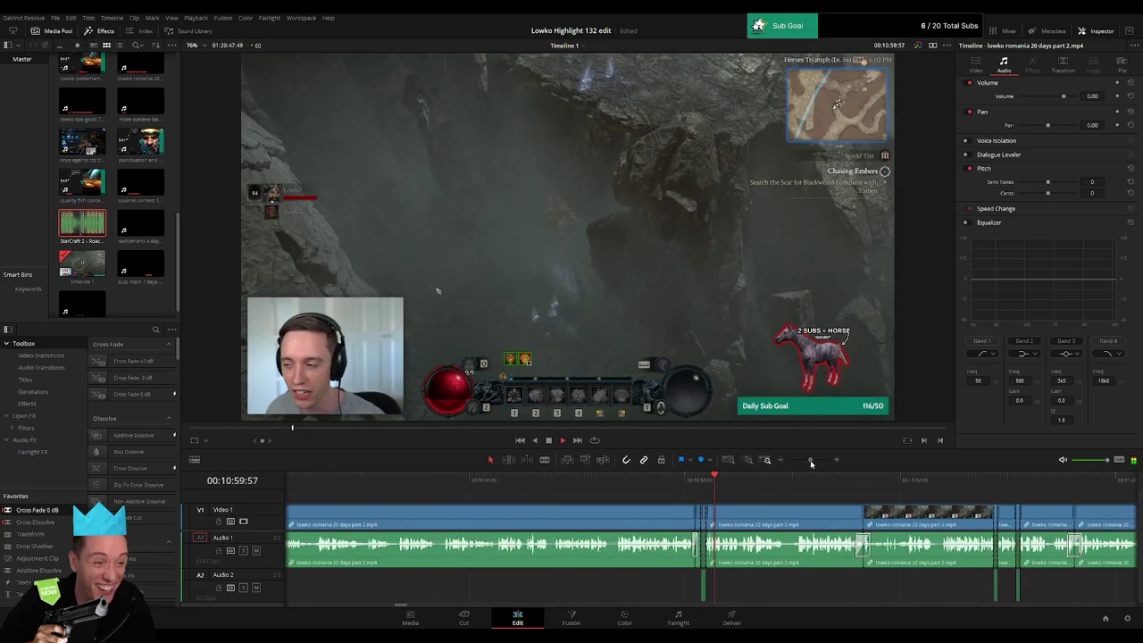
left_click_drag(965, 480, 996, 480)
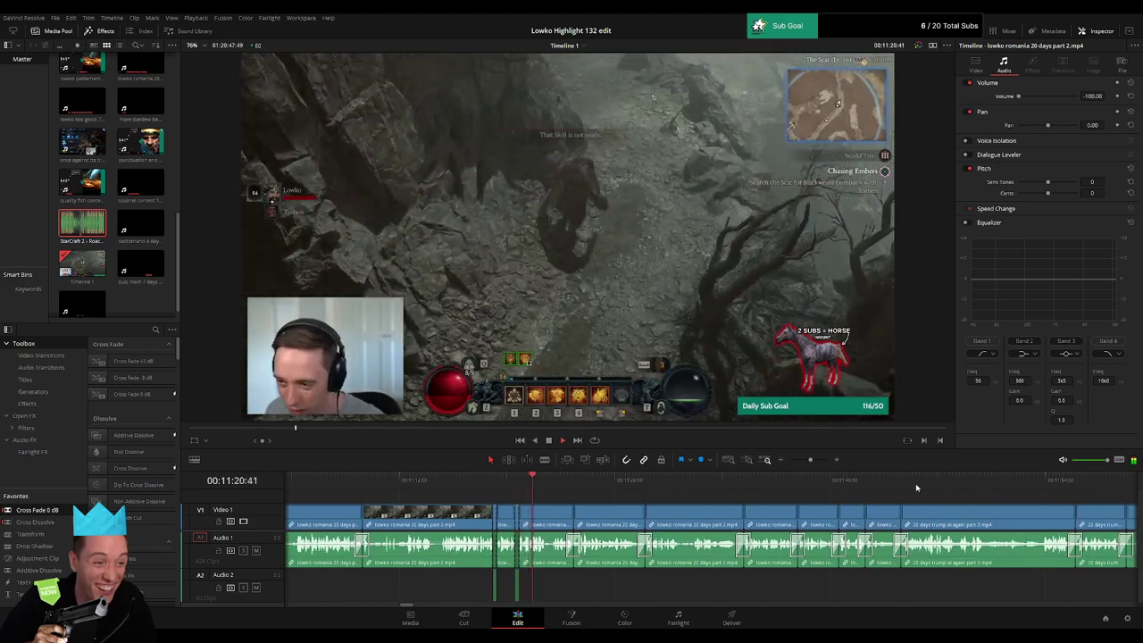
left_click(916, 483)
left_click_drag(811, 460, 809, 462)
left_click(740, 483)
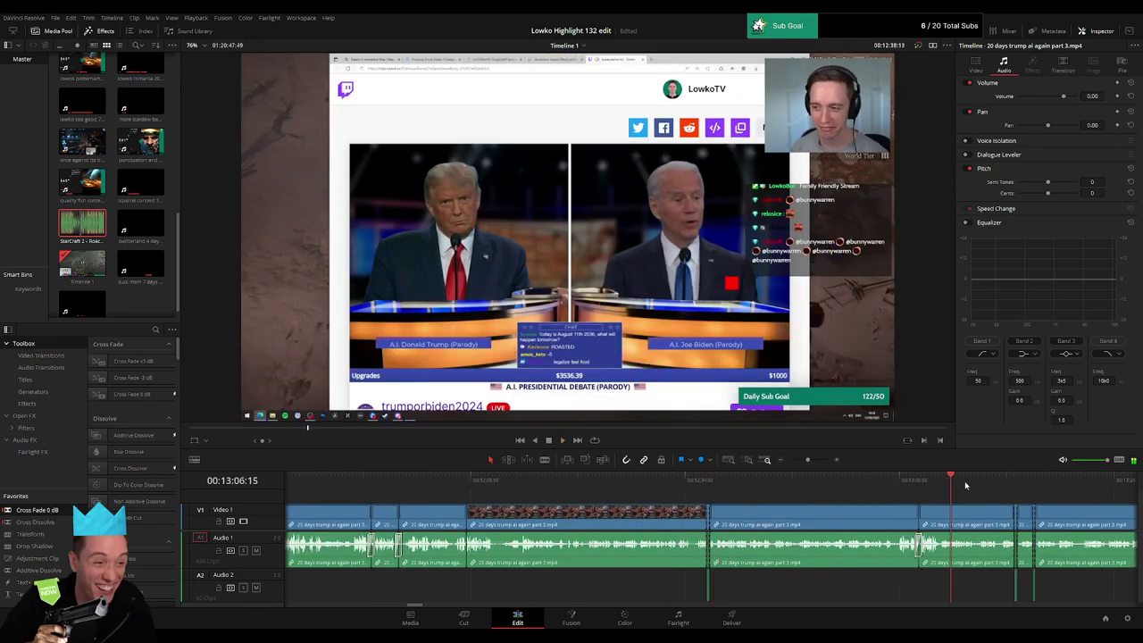
left_click(1005, 482)
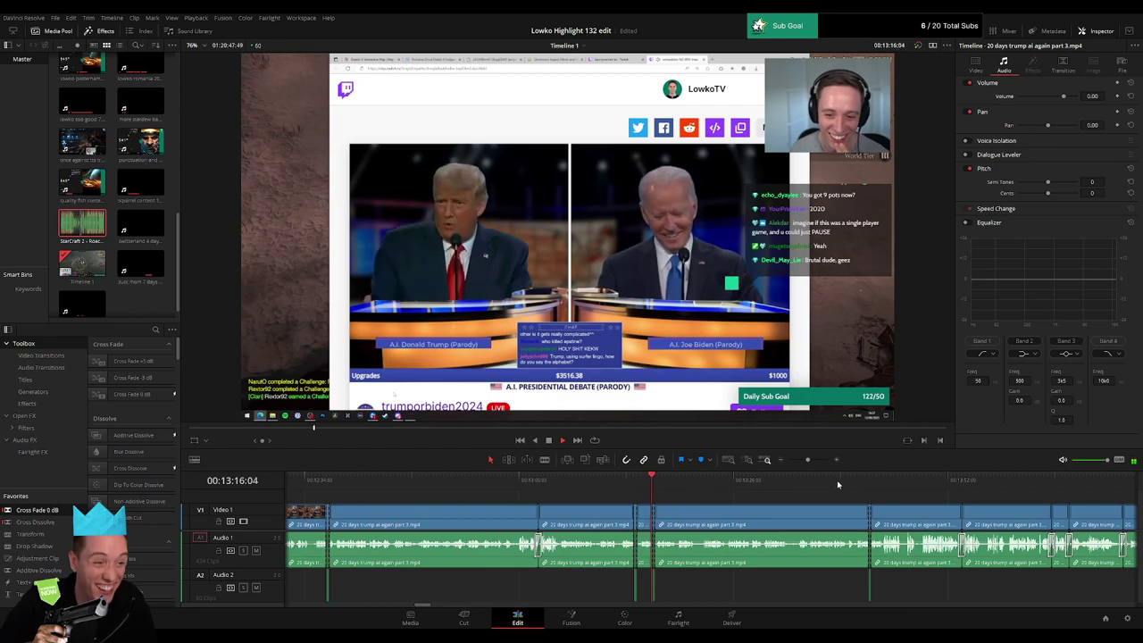
left_click(866, 483)
left_click(746, 484)
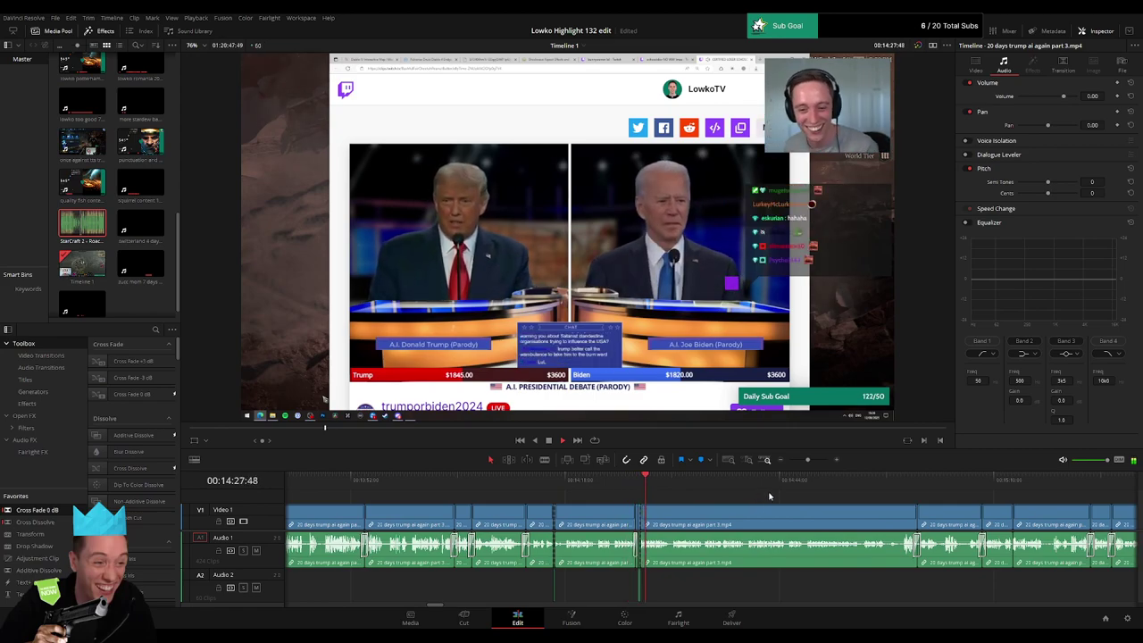
left_click(892, 481)
left_click(876, 484)
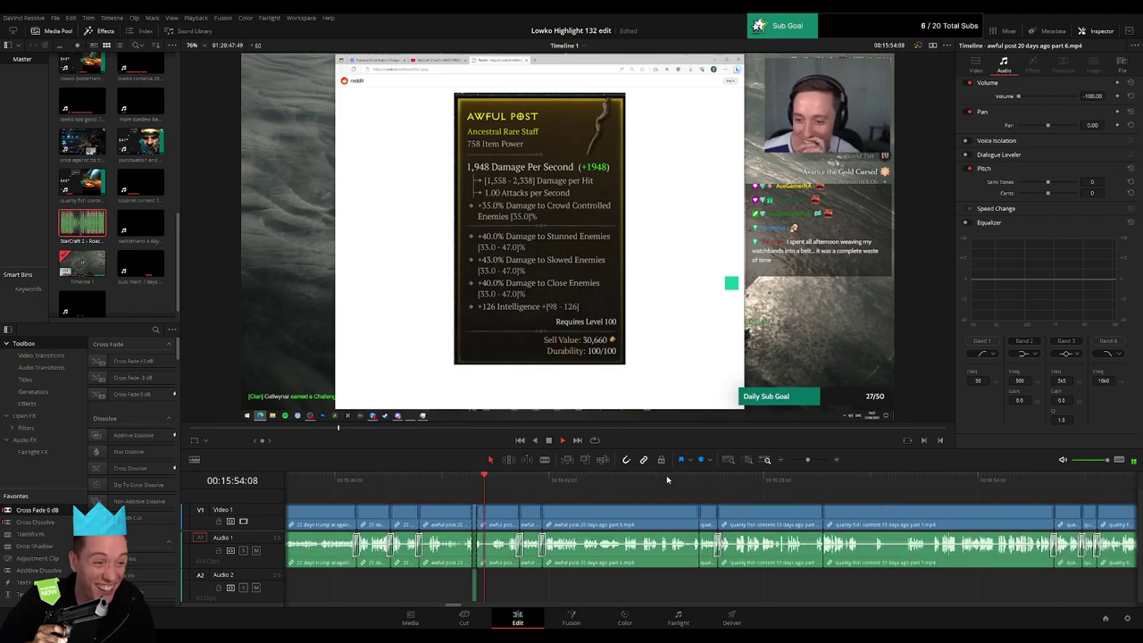
left_click_drag(981, 487, 981, 467)
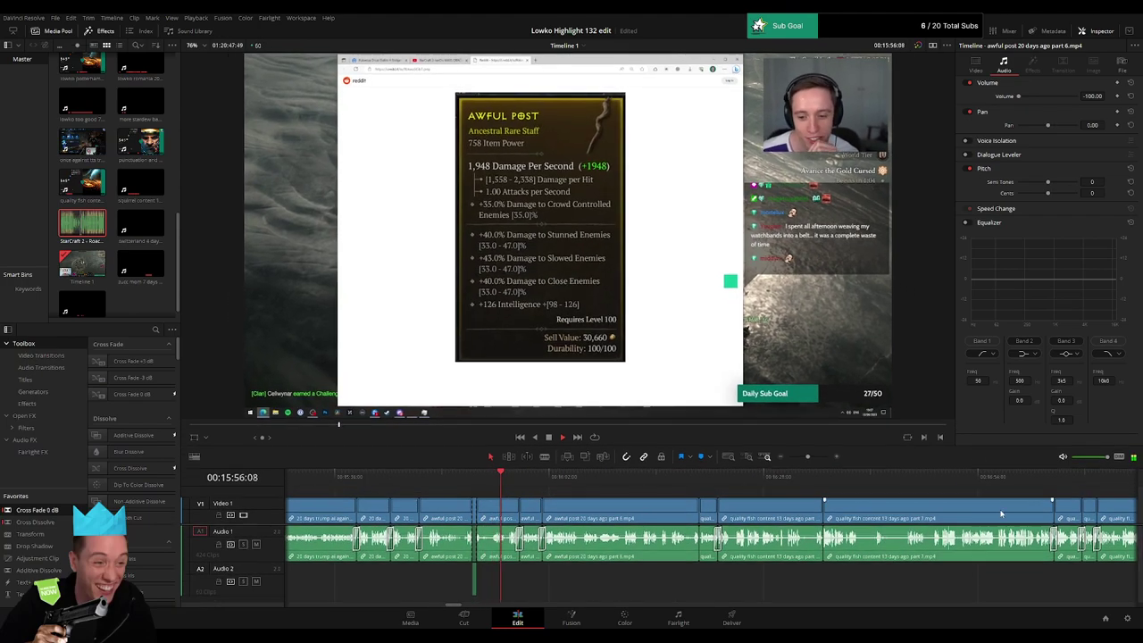
mouse_move(808, 456)
left_mouse_down()
mouse_move(798, 458)
mouse_move(838, 476)
mouse_move(810, 458)
left_mouse_up()
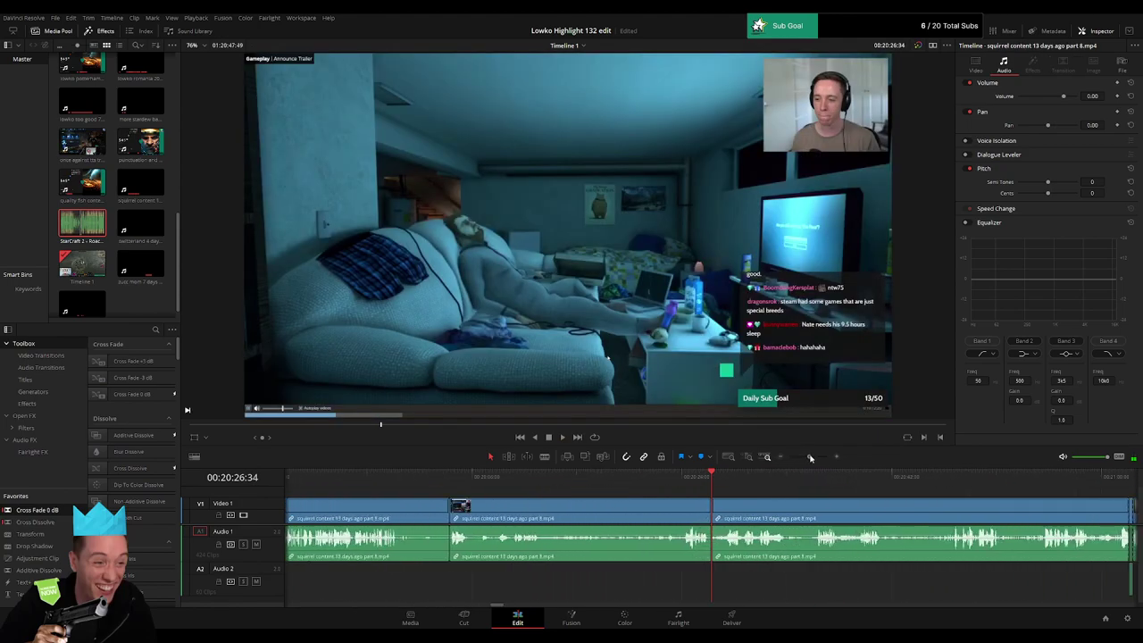
scroll(650, 514, "right", 5)
left_click(643, 477)
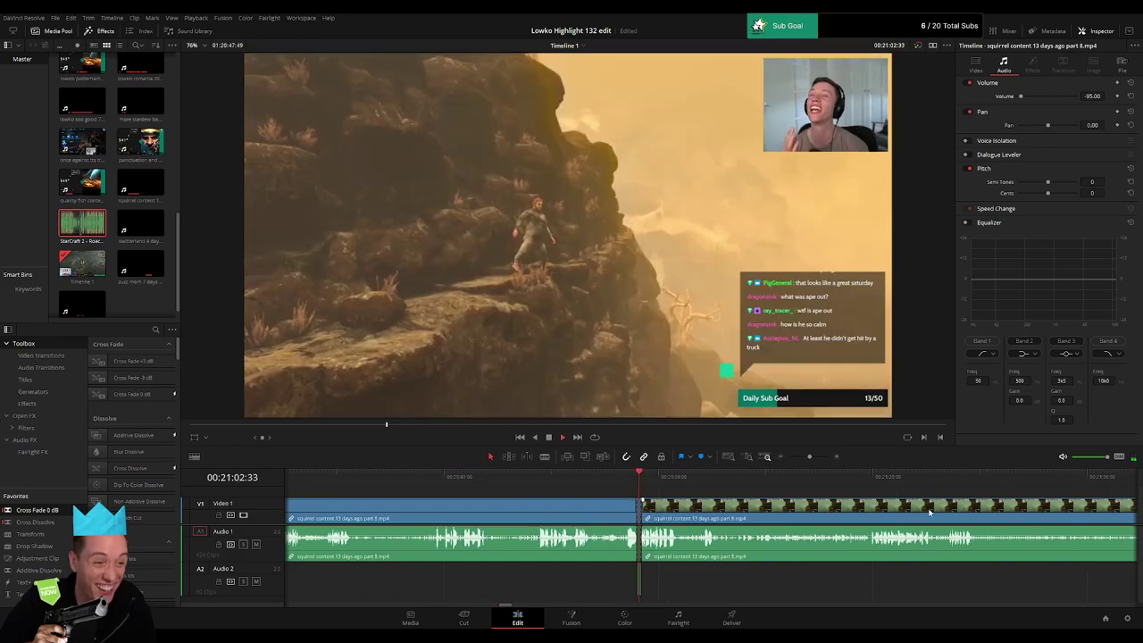
scroll(685, 506, "right", 3)
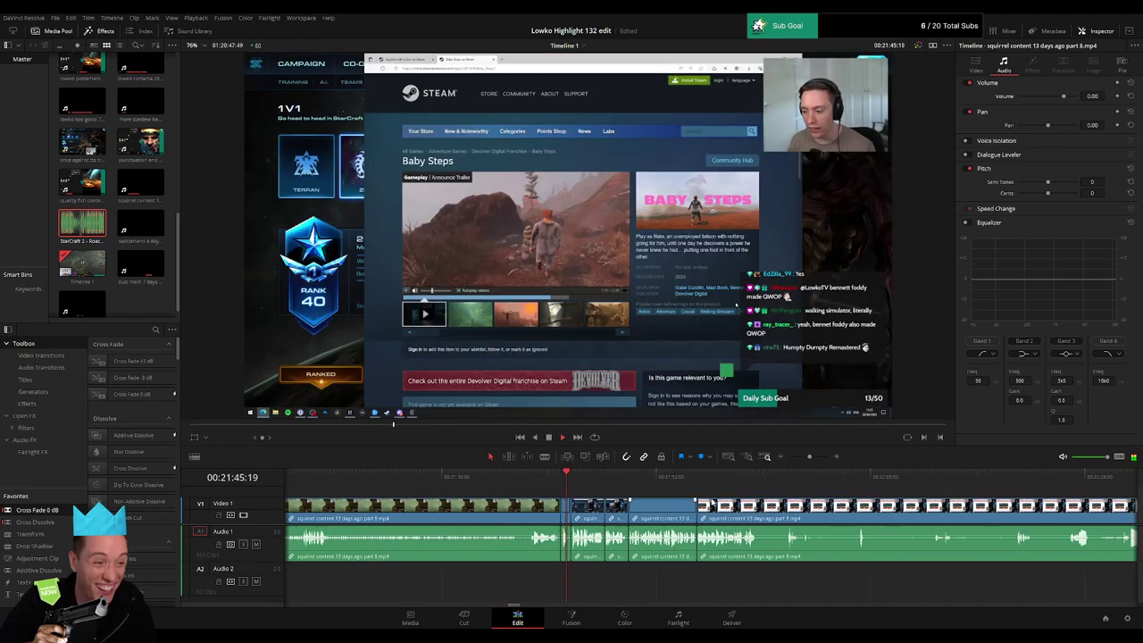
mouse_move(809, 456)
left_mouse_down()
mouse_move(799, 459)
mouse_move(864, 483)
left_mouse_up()
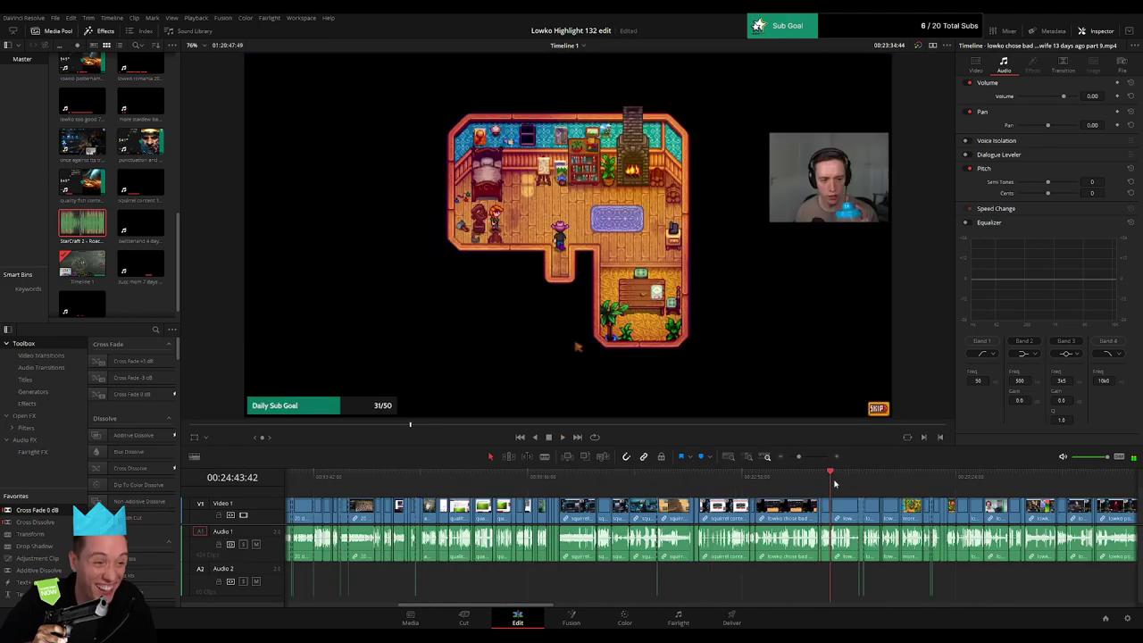
left_click(809, 460)
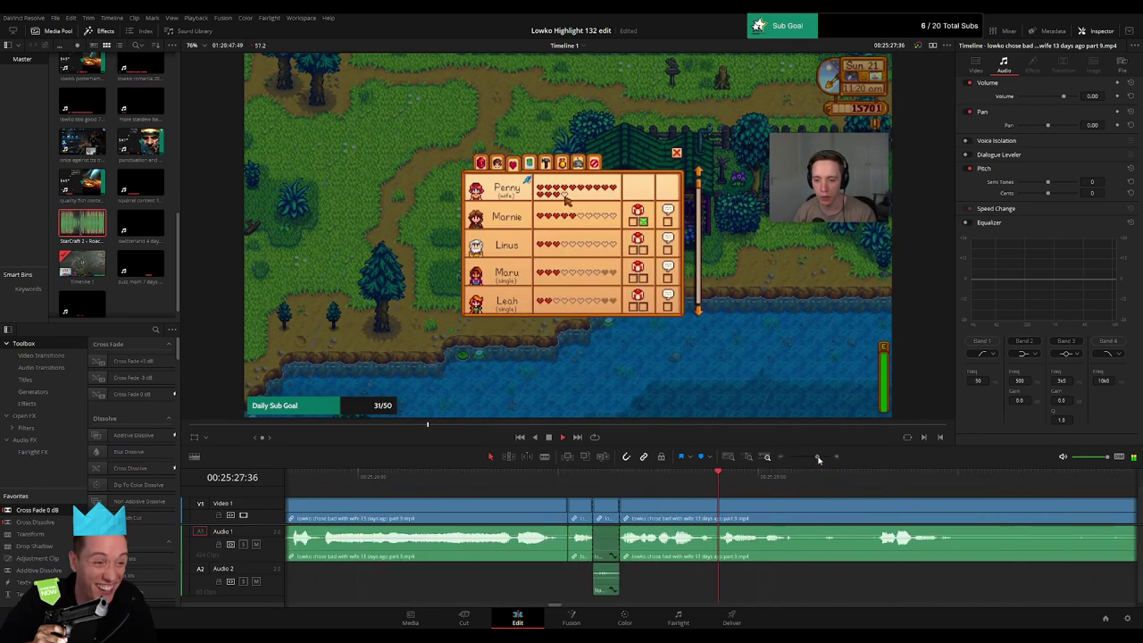
left_click(801, 458)
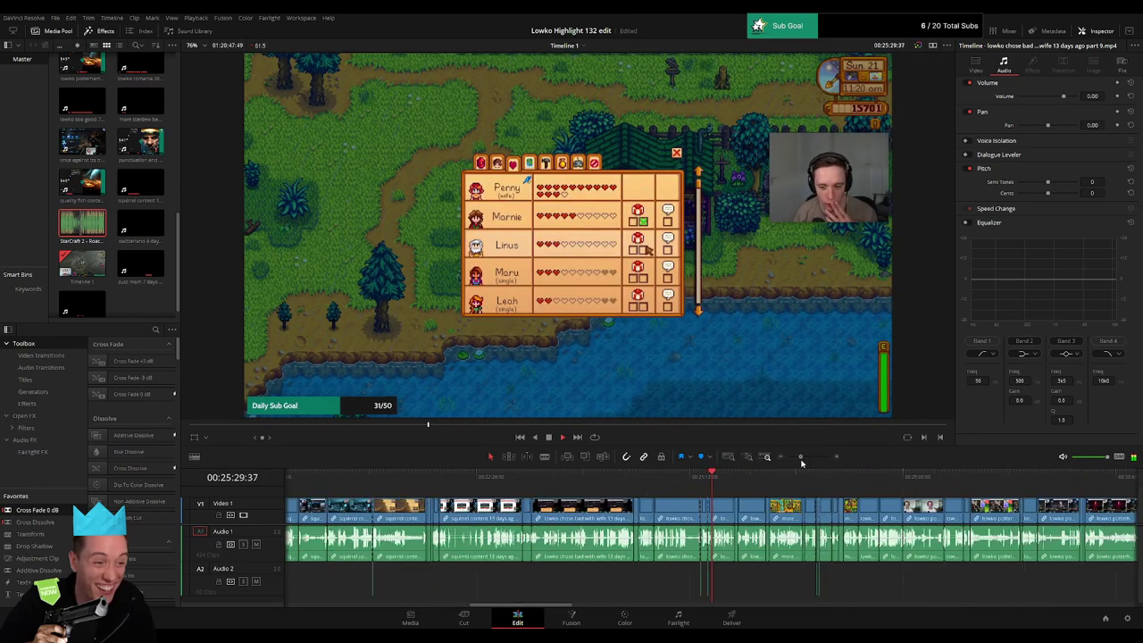
left_click(813, 458)
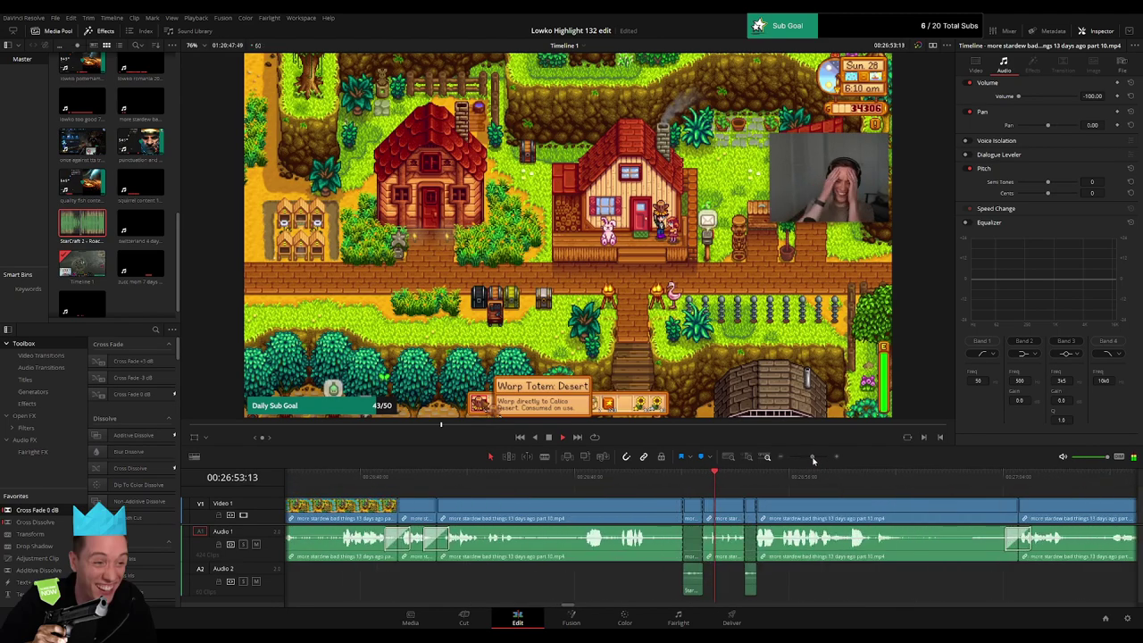
mouse_move(813, 460)
left_mouse_down()
mouse_move(800, 463)
mouse_move(848, 485)
mouse_move(920, 476)
left_mouse_up()
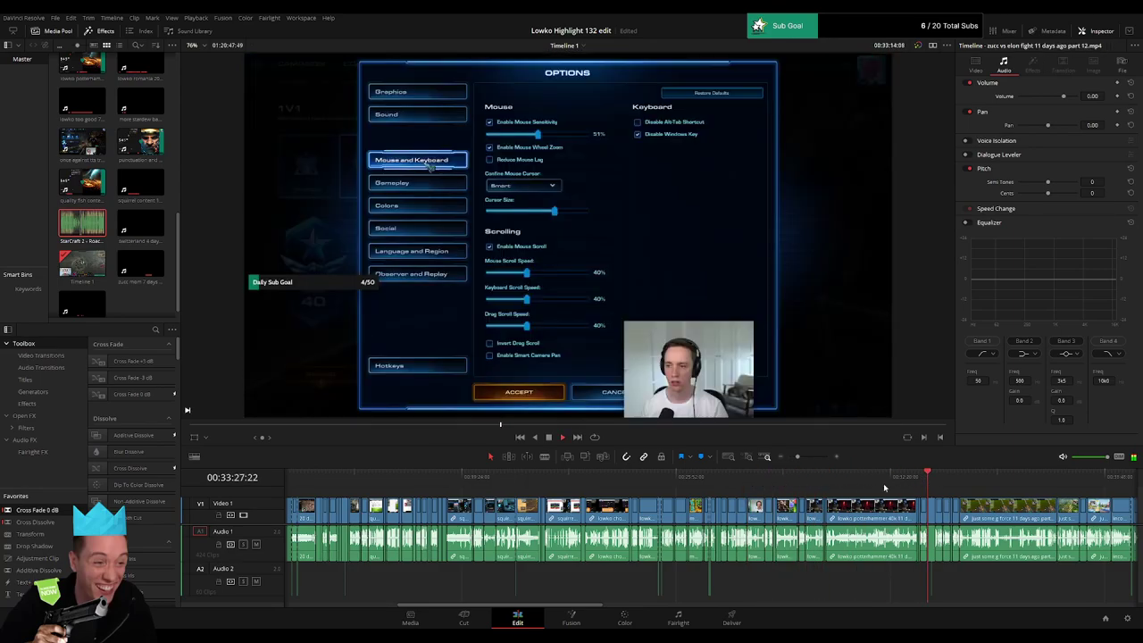
left_click(803, 459)
left_click(808, 458)
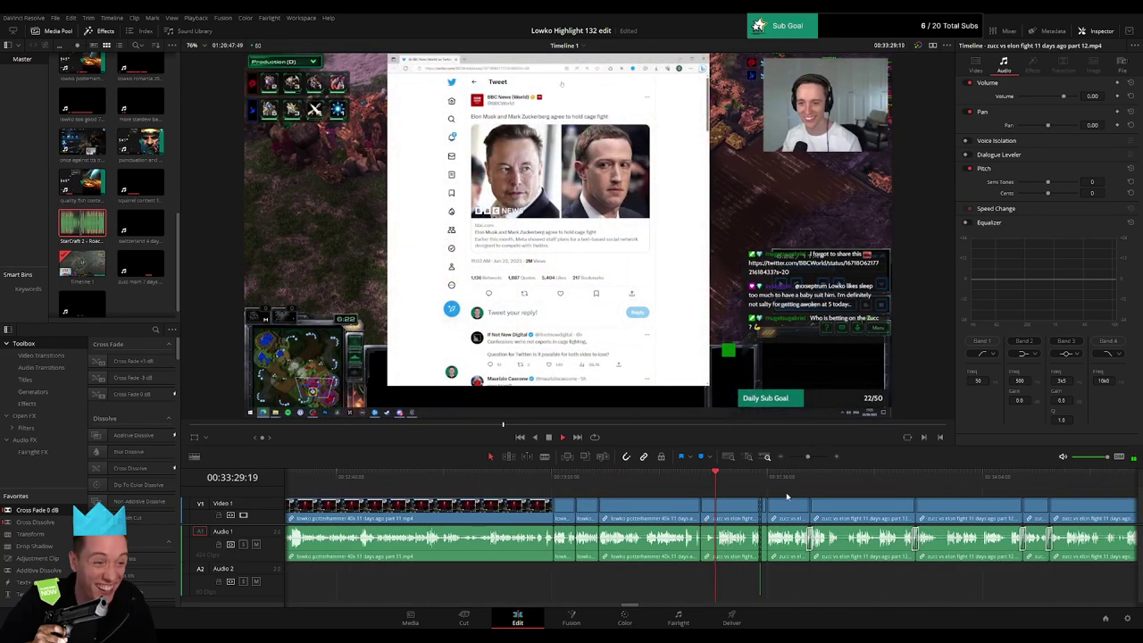
left_click(795, 457)
left_click_drag(801, 478, 828, 482)
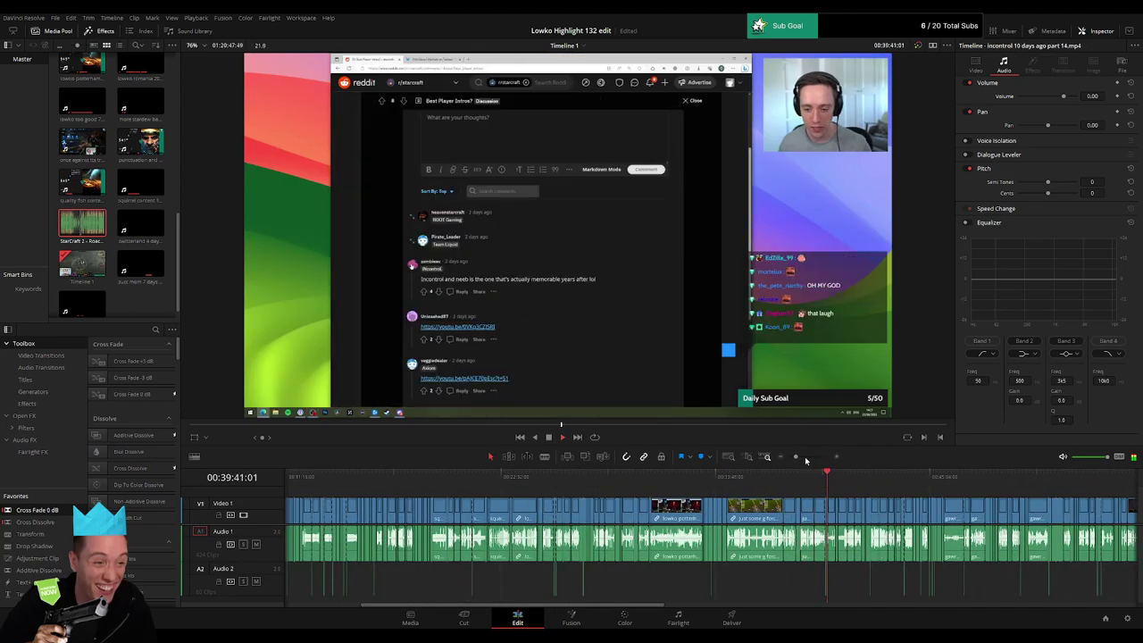
left_click(811, 458)
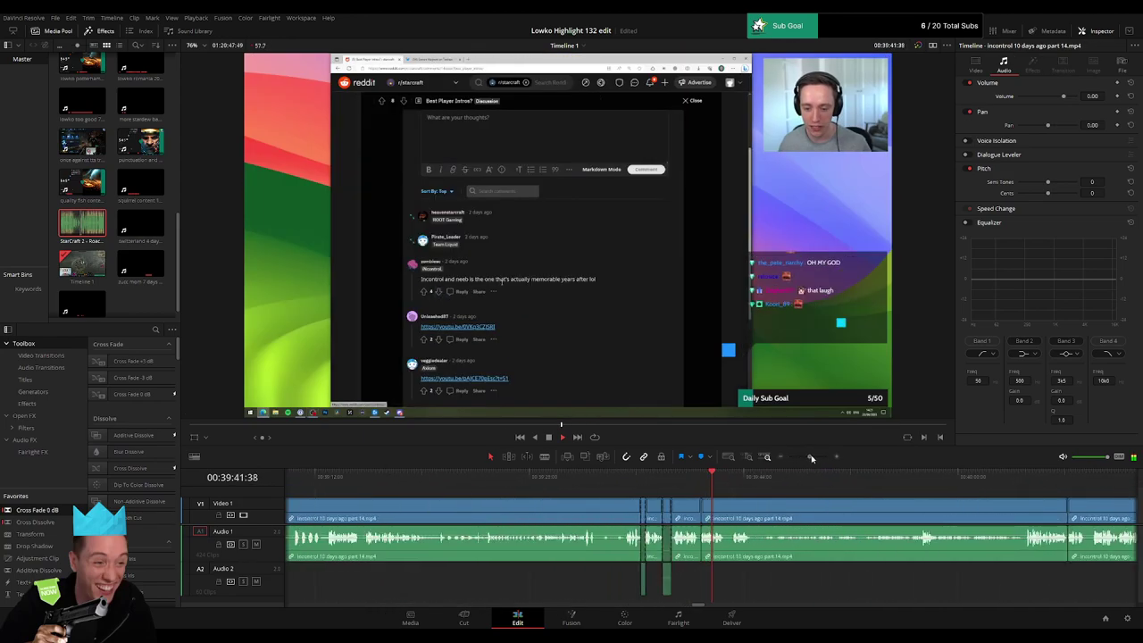
left_click(798, 457)
left_click(791, 478)
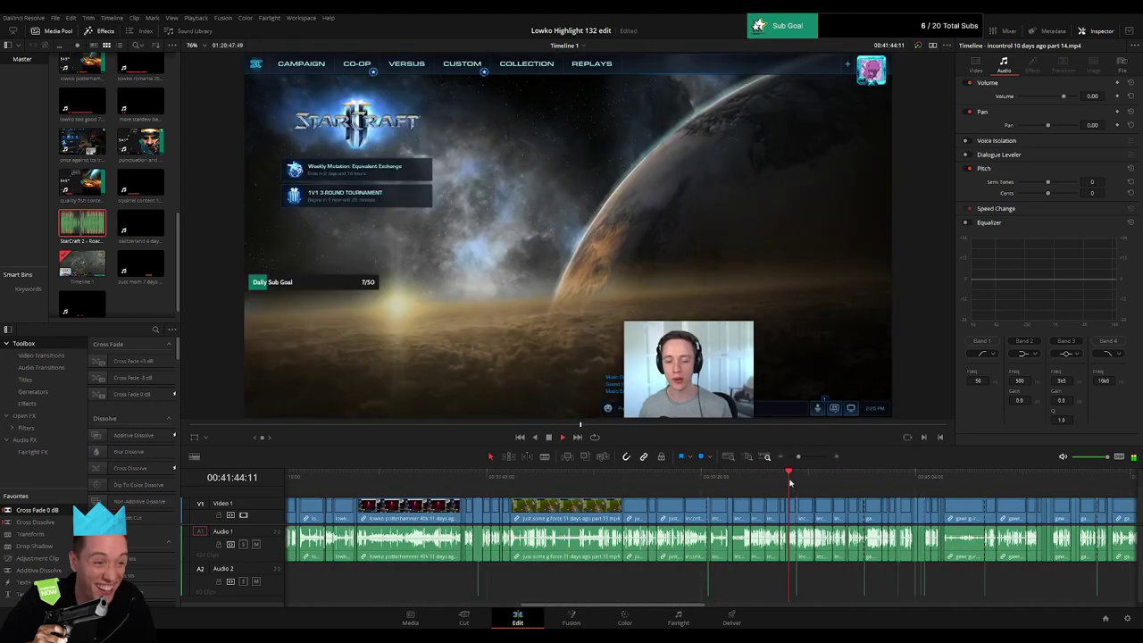
left_click_drag(797, 457, 804, 457)
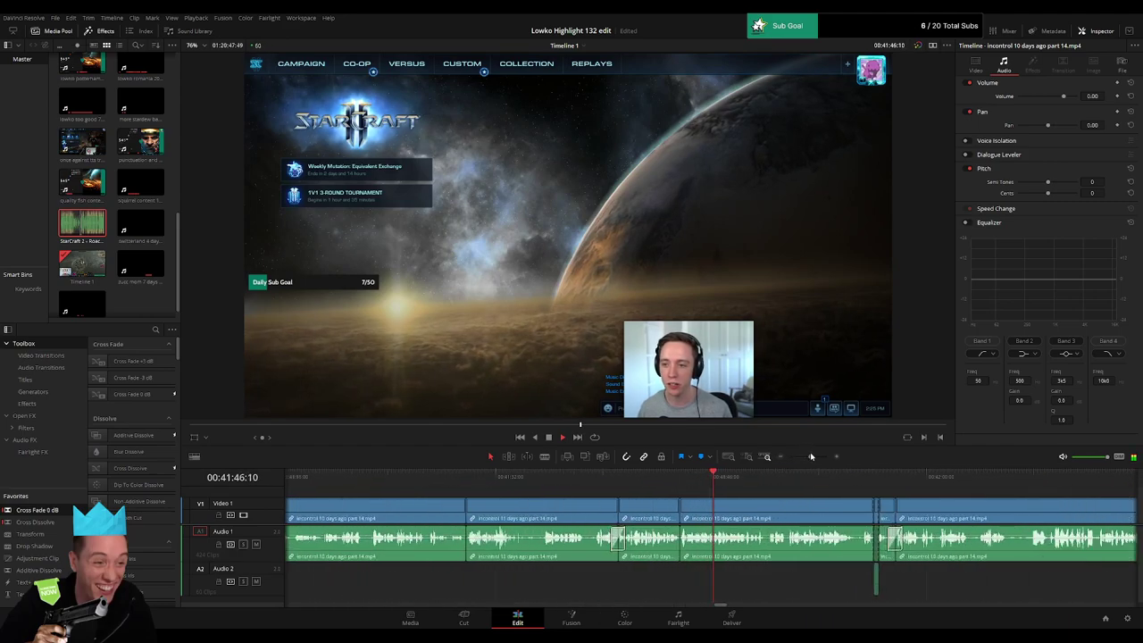
scroll(774, 517, "right", 3)
scroll(814, 487, "right", 5)
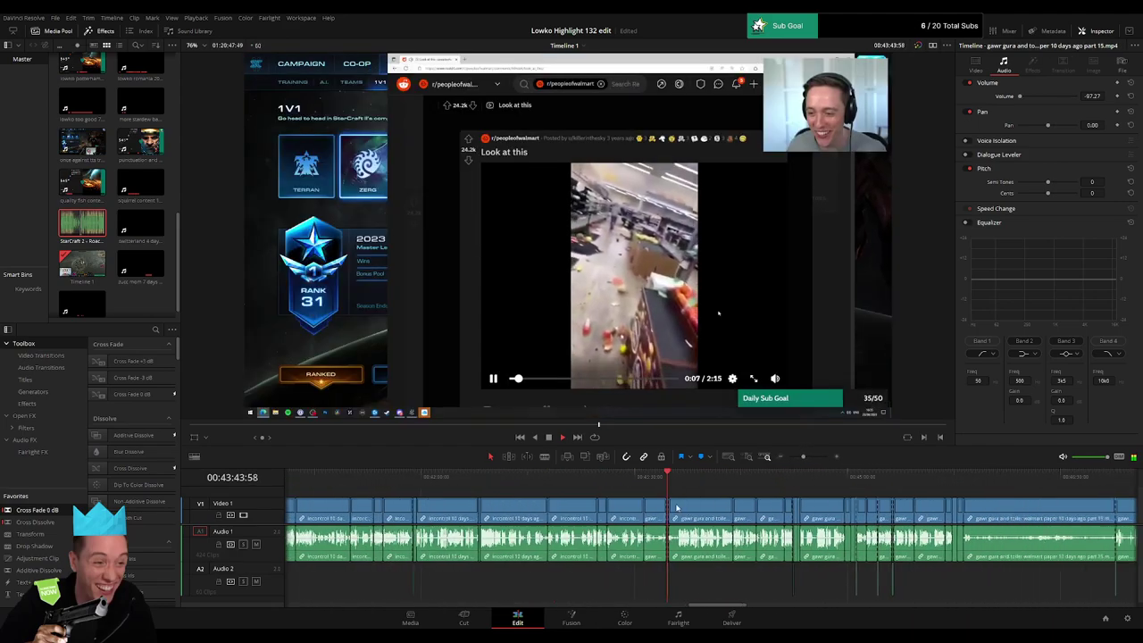
left_click(622, 484)
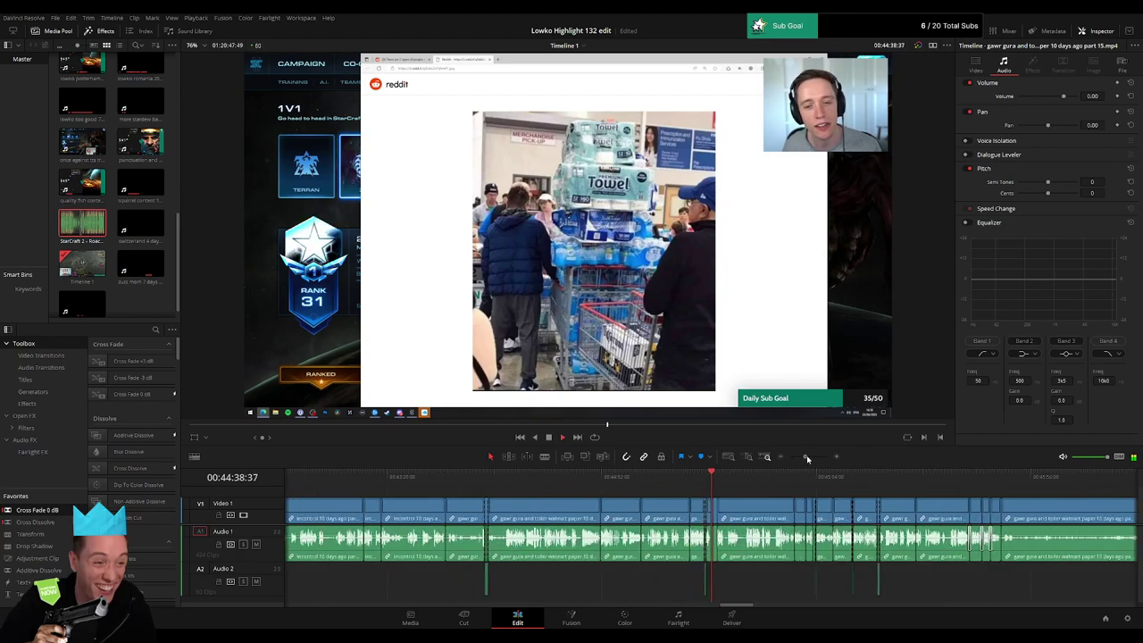
left_click(758, 482)
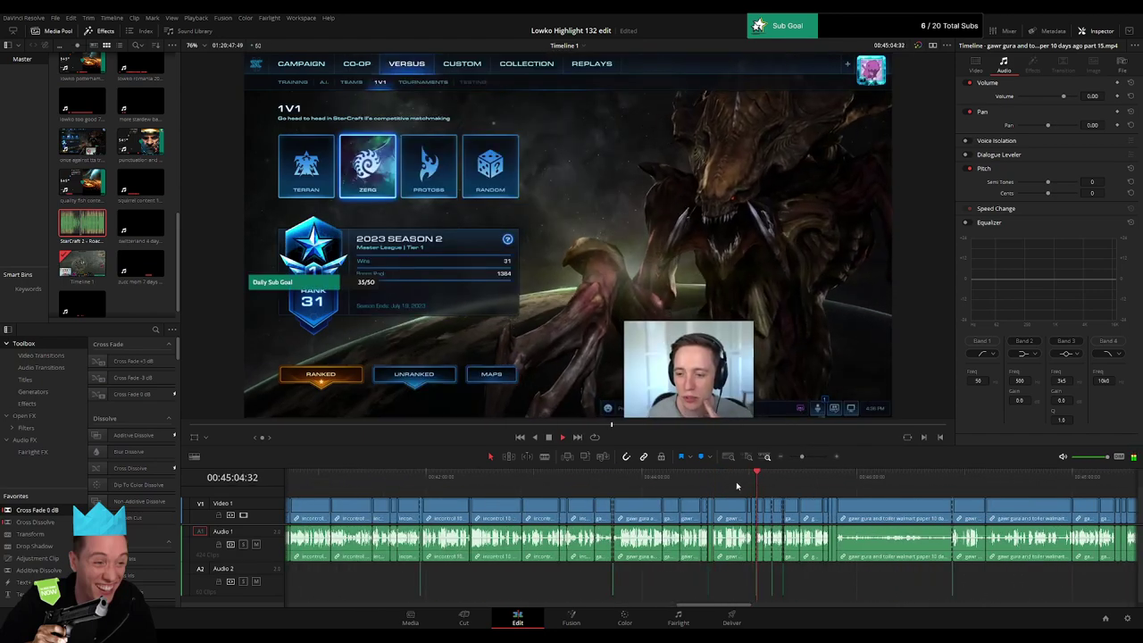
left_click_drag(726, 488, 773, 483)
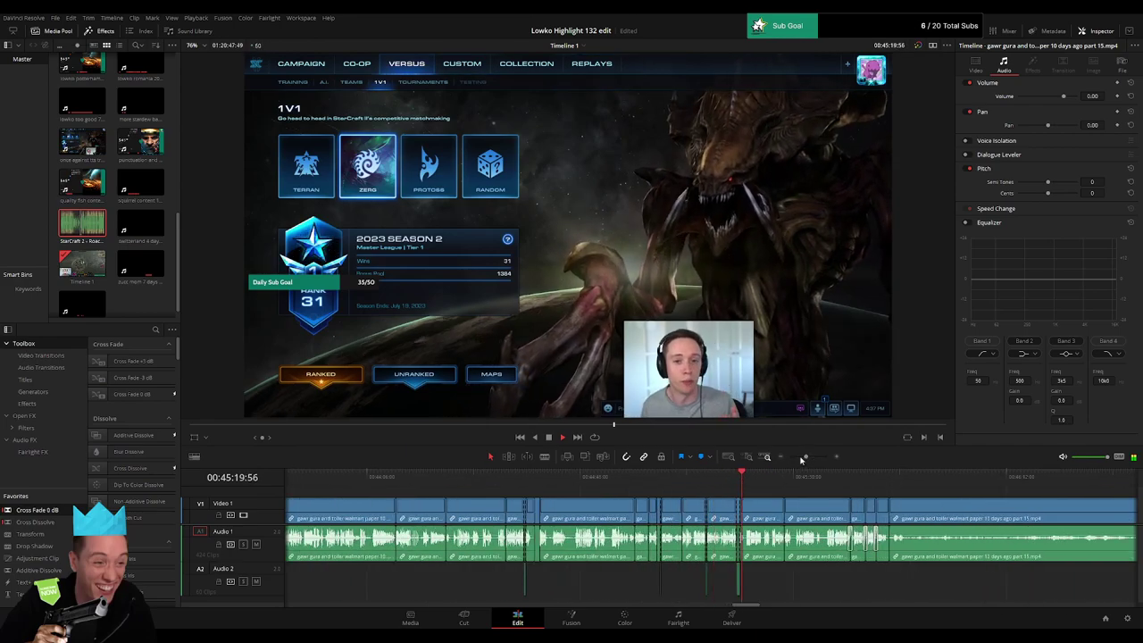
left_click_drag(802, 461, 801, 462)
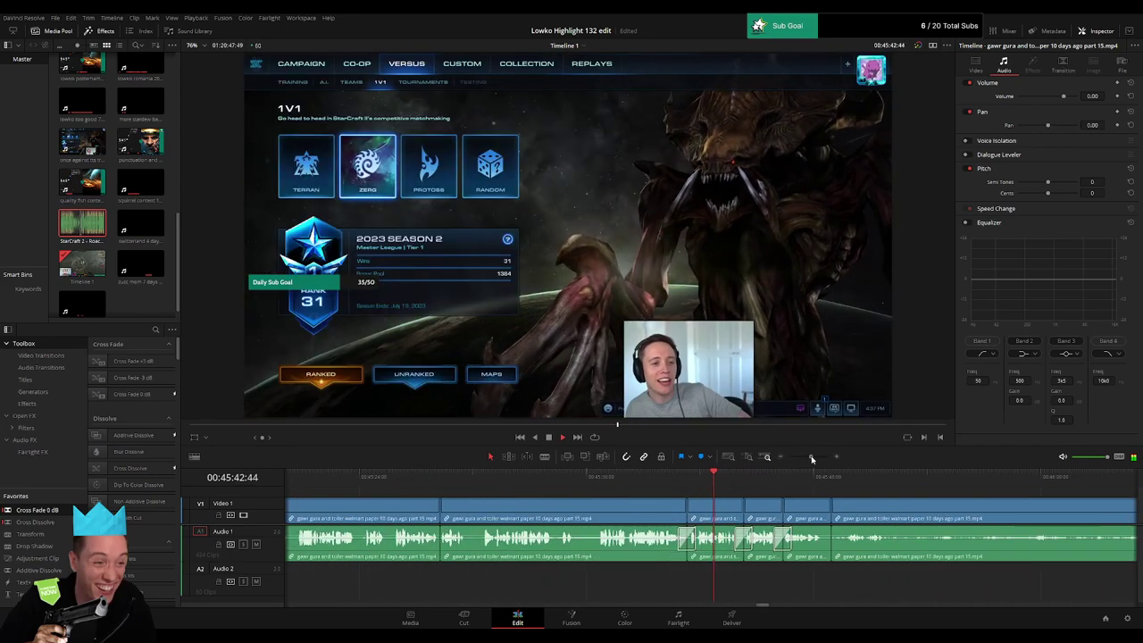
left_click(521, 477)
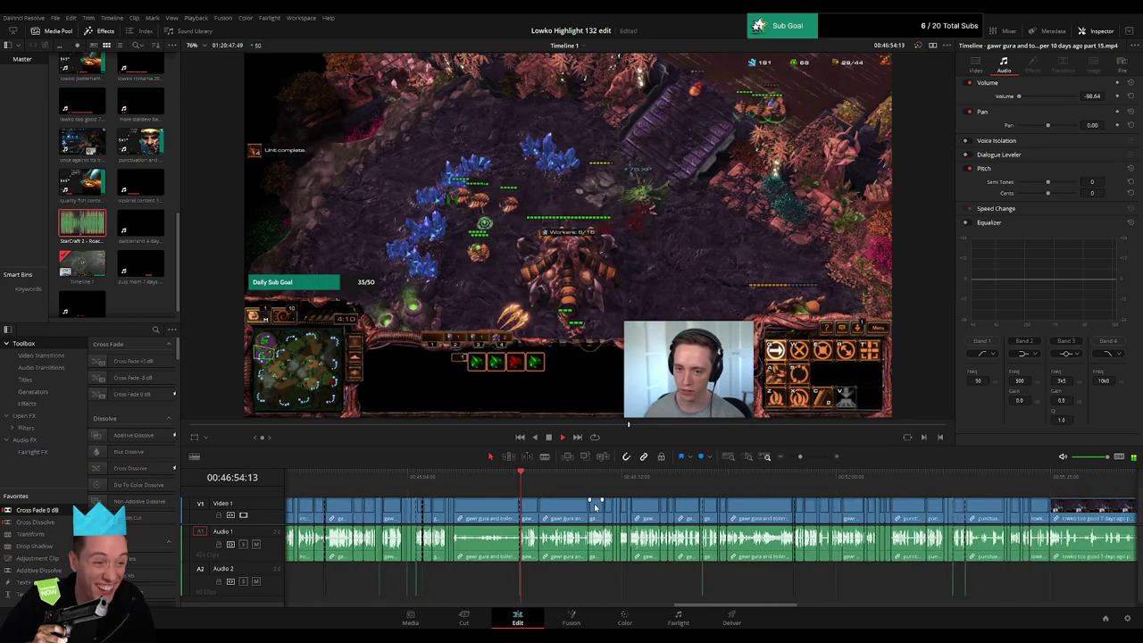
left_click(623, 476)
left_click(701, 476)
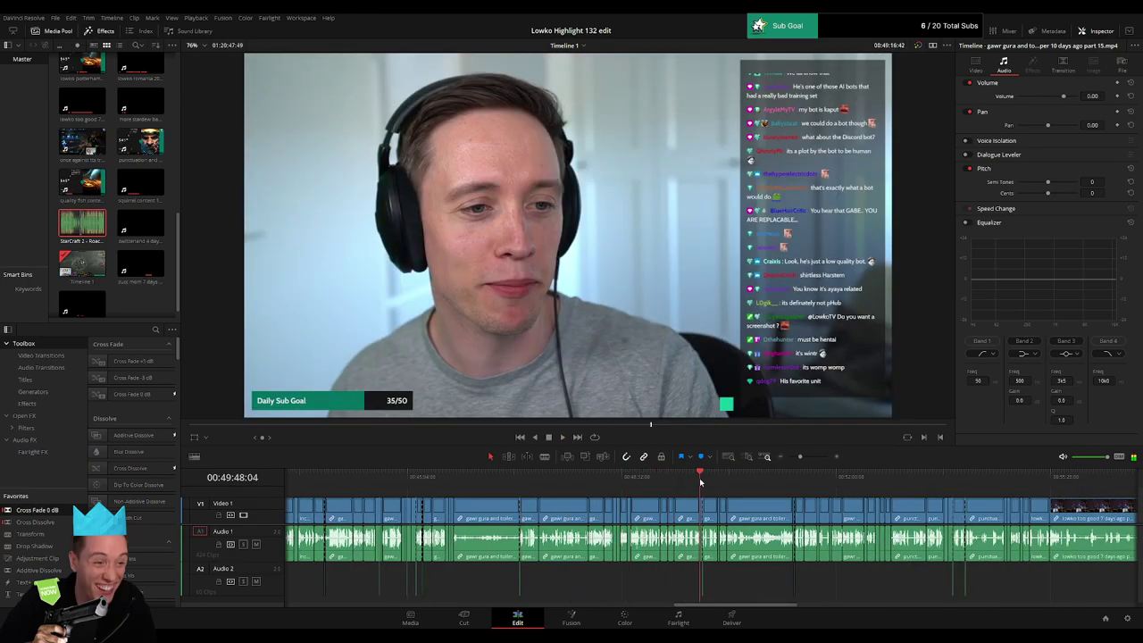
left_click_drag(798, 460, 799, 459)
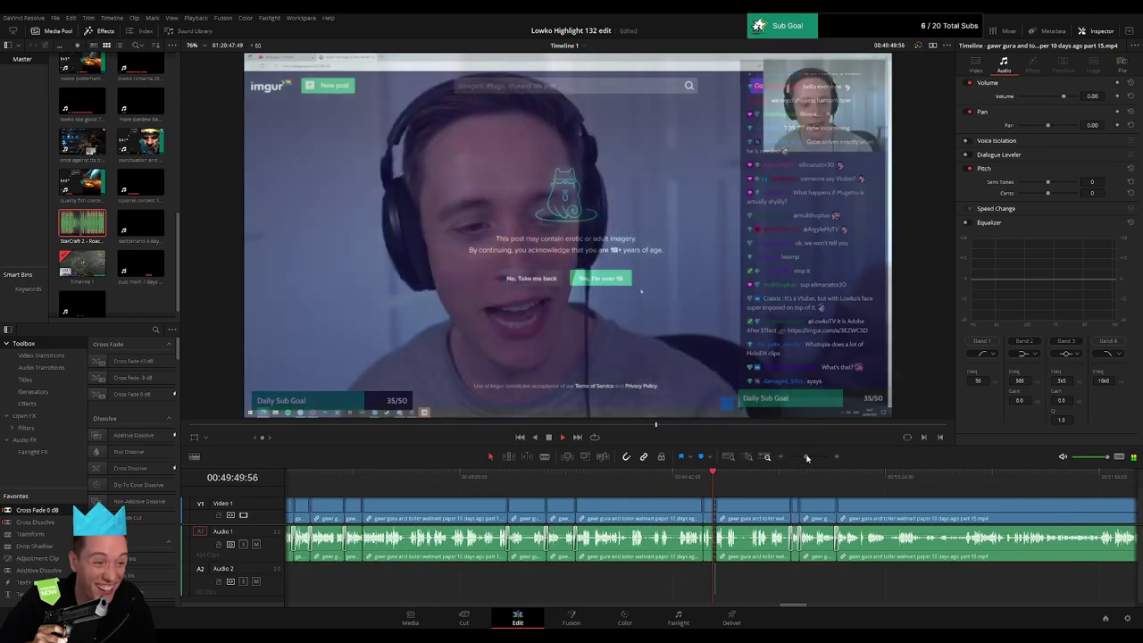
key("Down")
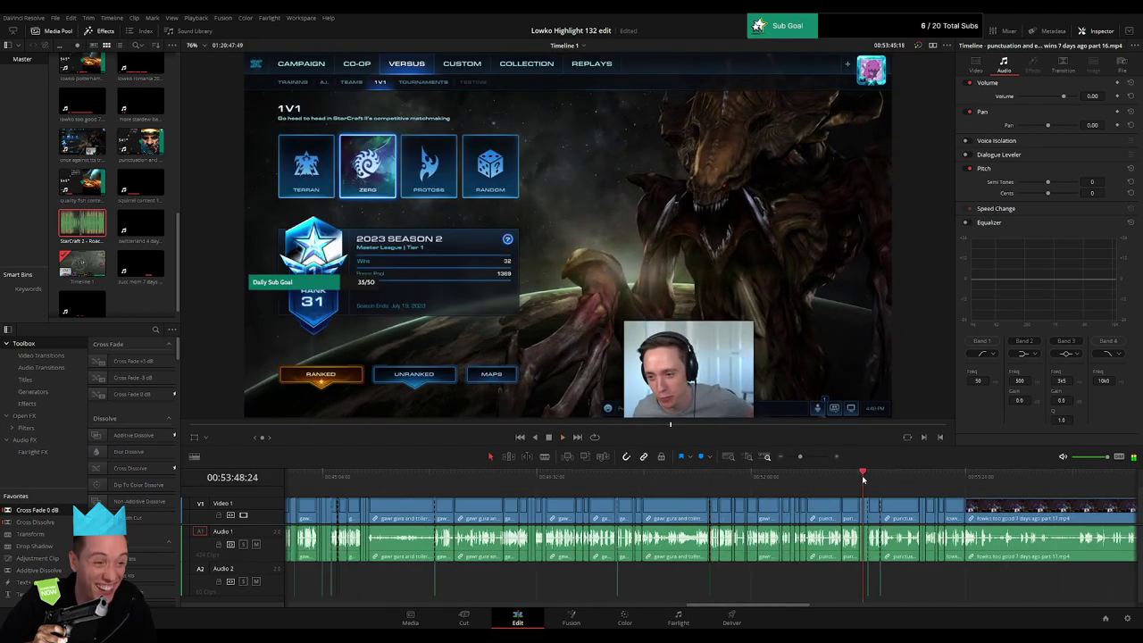
left_click_drag(863, 480, 866, 480)
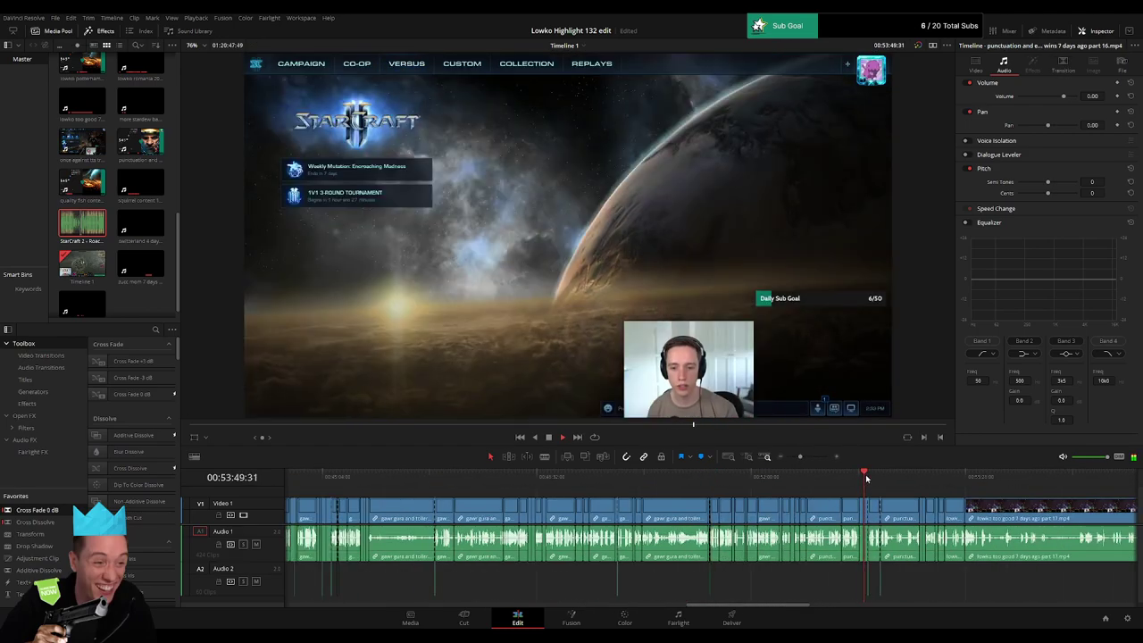
left_click_drag(801, 460, 807, 457)
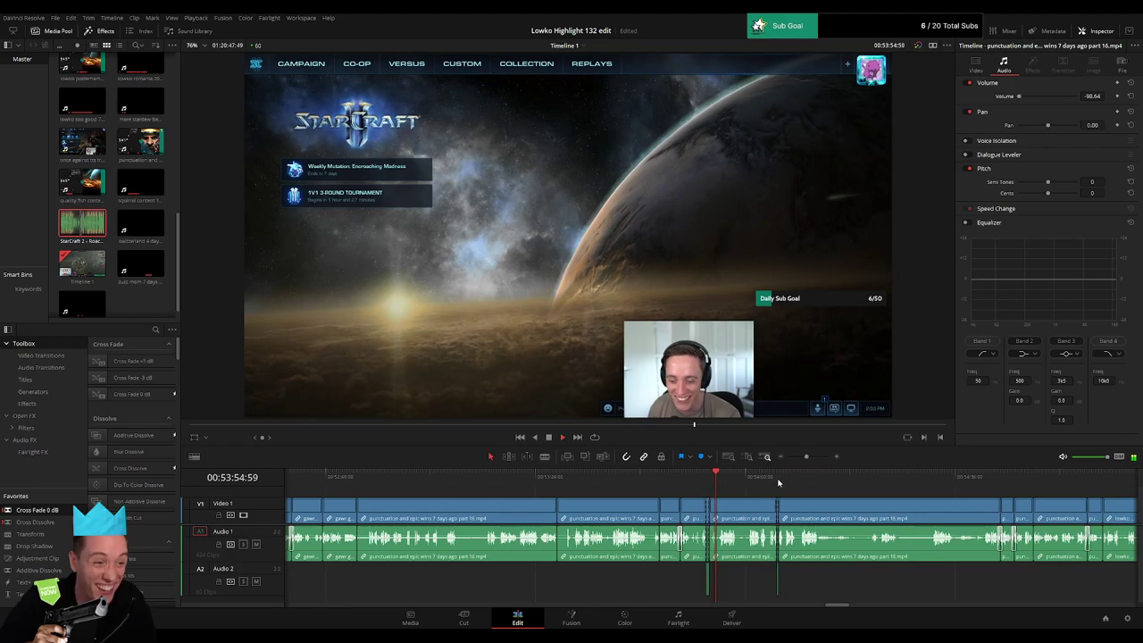
left_click(749, 477)
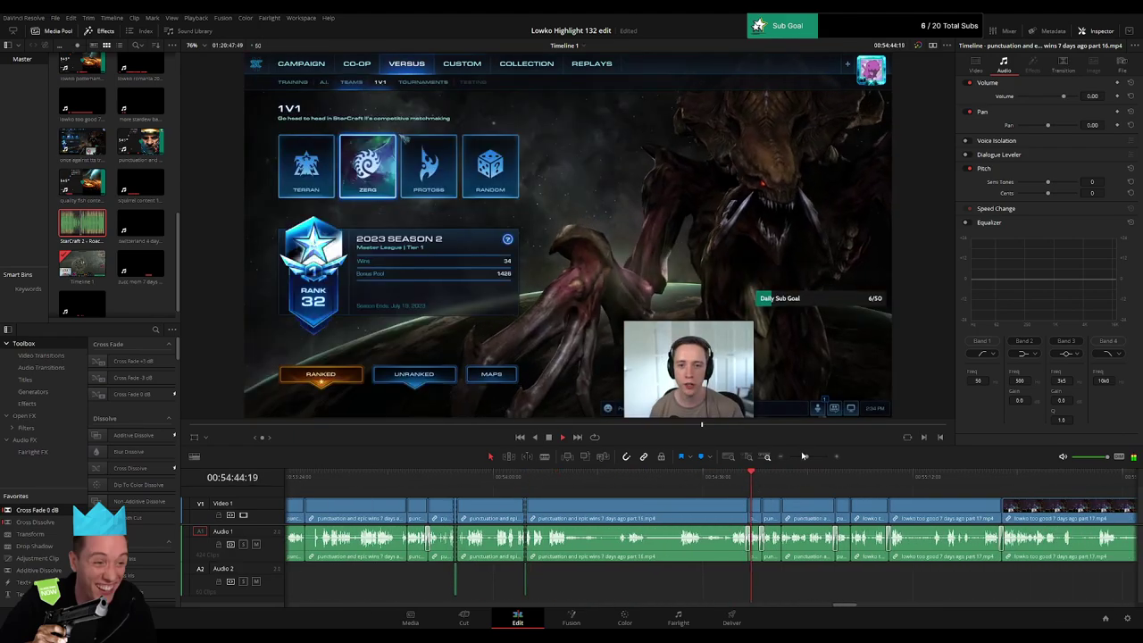
left_click_drag(804, 457, 802, 459)
left_click(804, 477)
left_click(819, 477)
left_click(1000, 488)
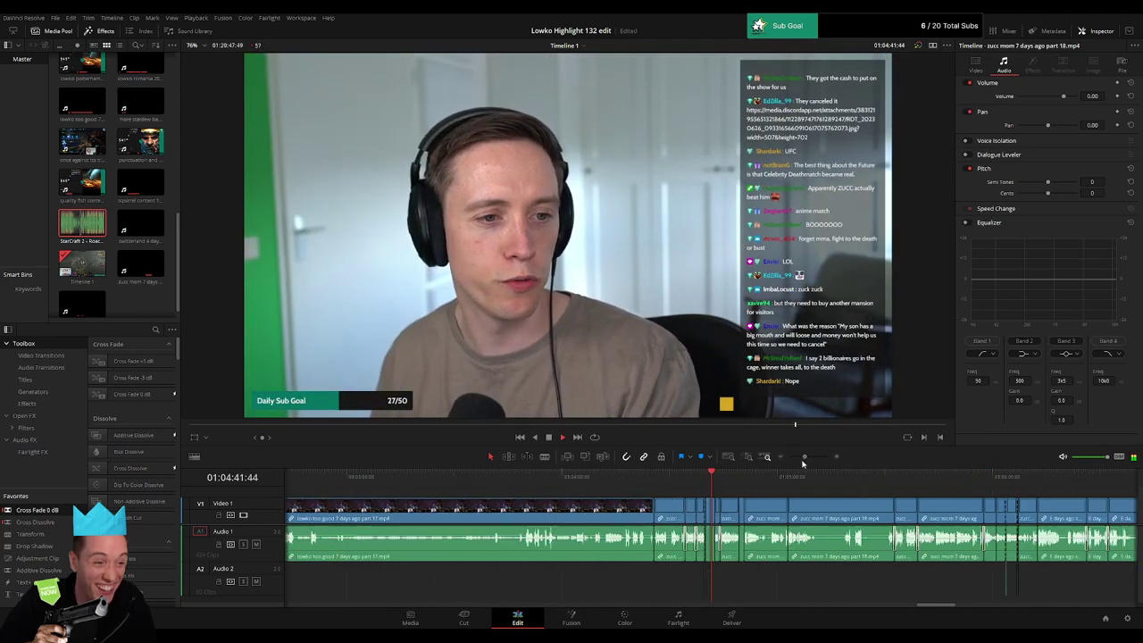
left_click(742, 485)
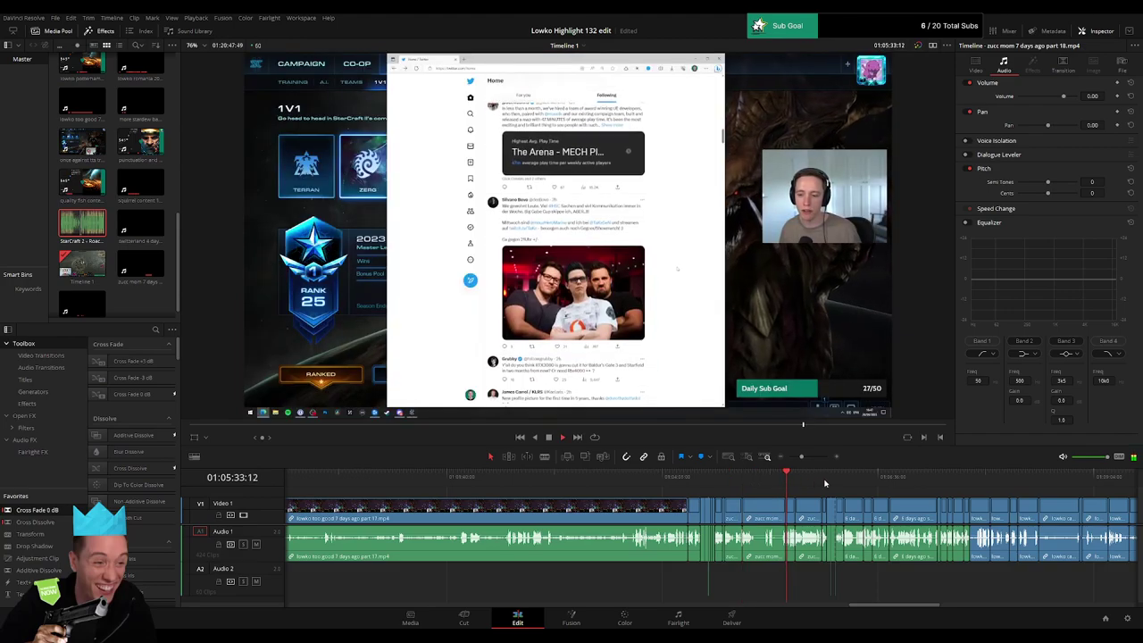
left_click(835, 484)
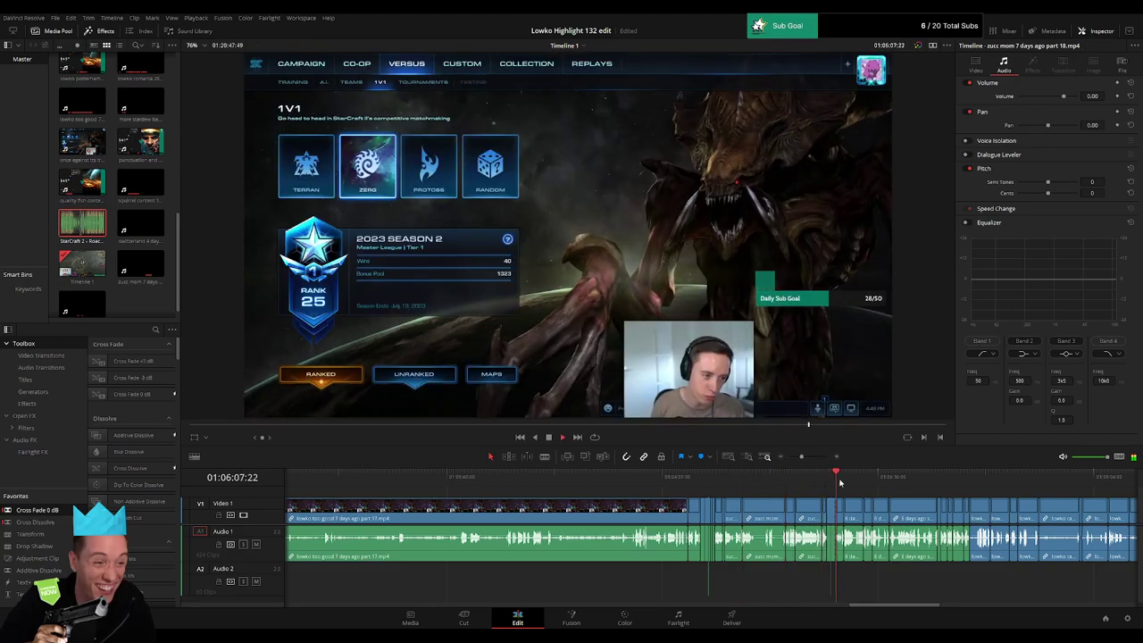
left_click_drag(801, 457, 814, 459)
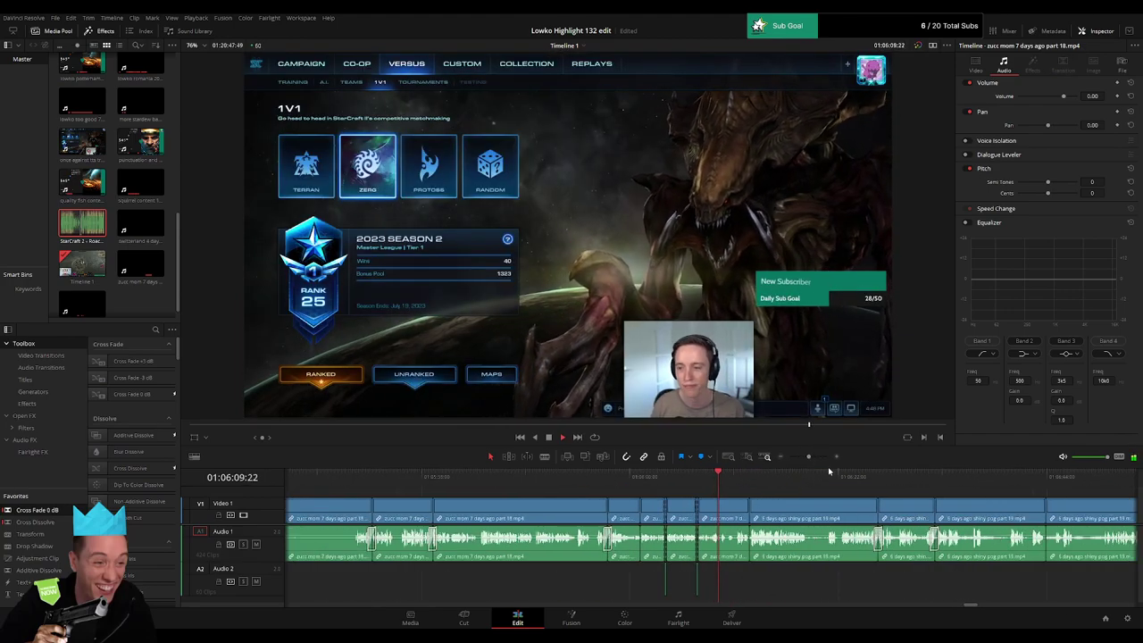
left_click_drag(809, 457, 801, 458)
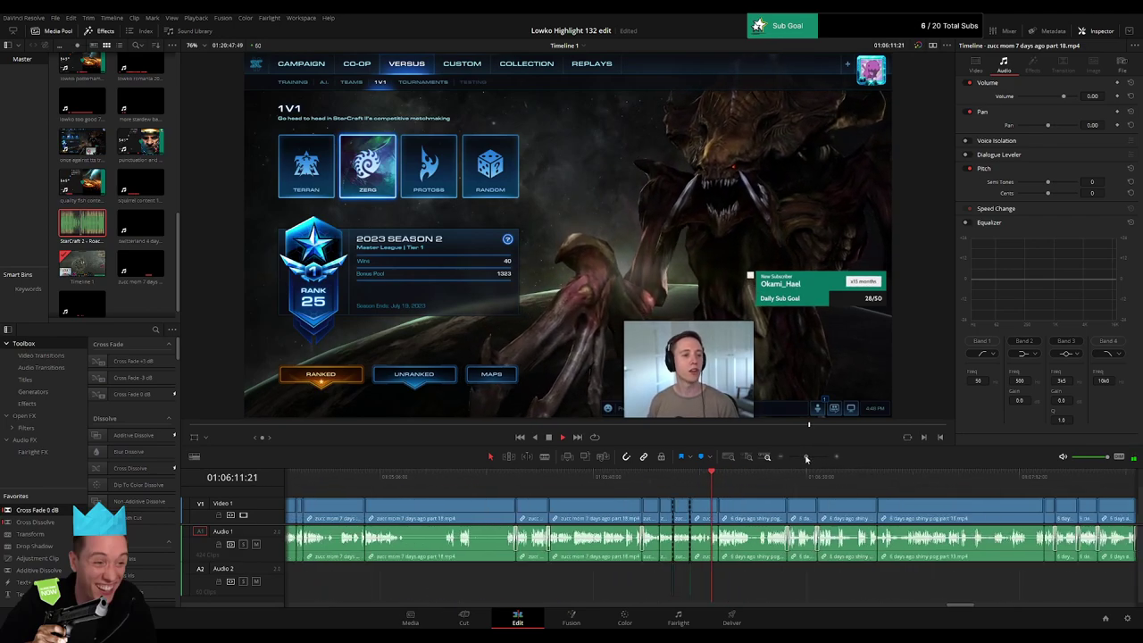
left_click(847, 475)
left_click(868, 476)
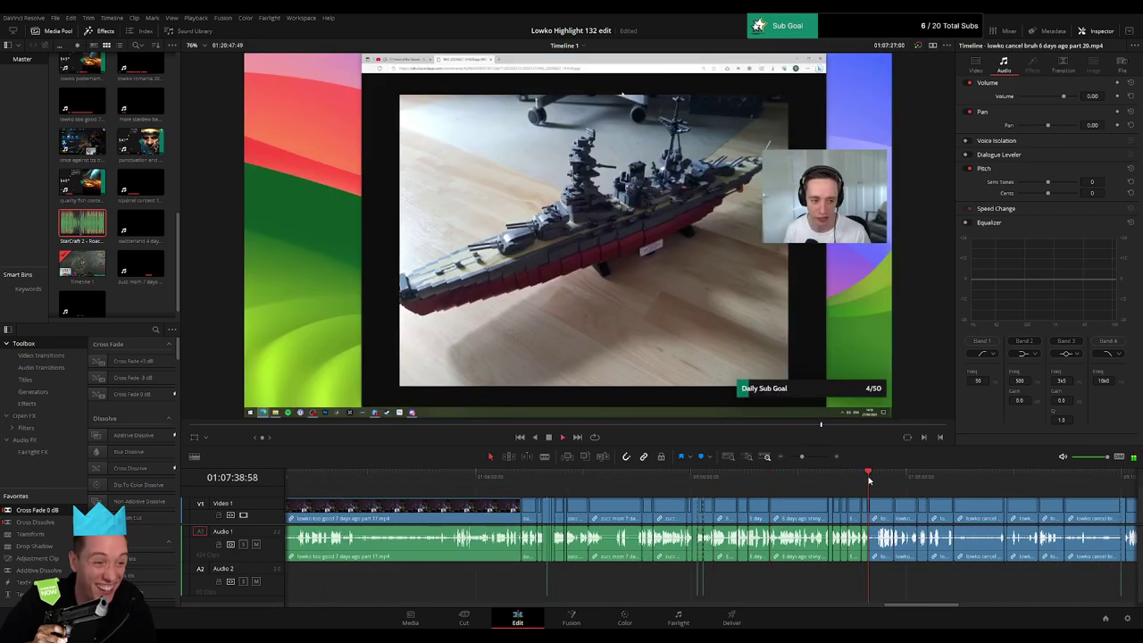
left_click_drag(801, 457, 794, 458)
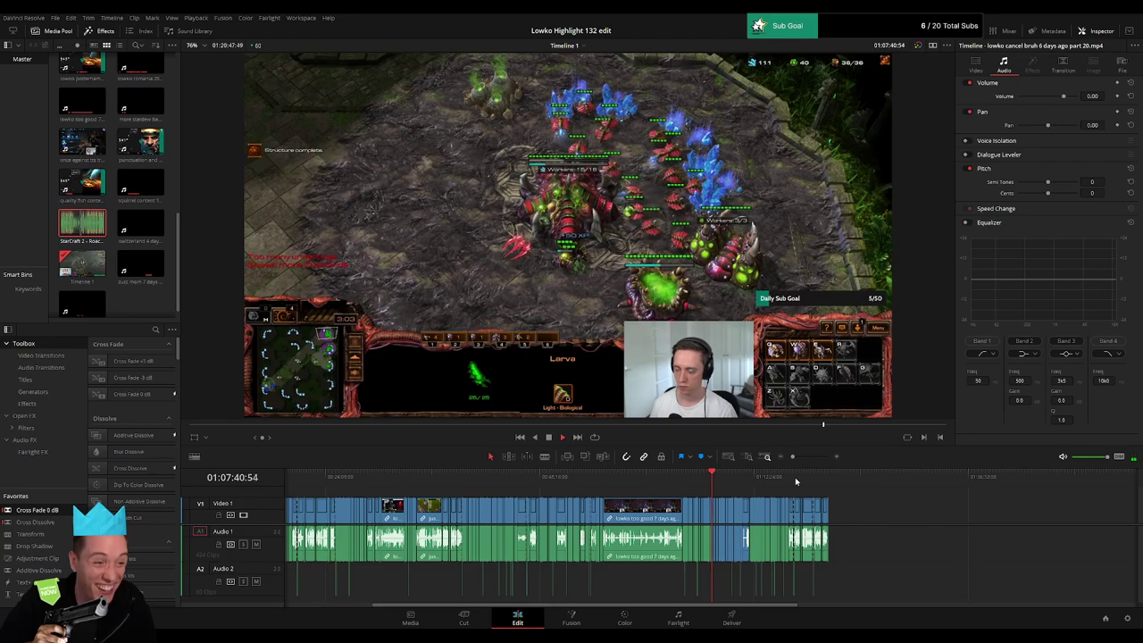
left_click(828, 476)
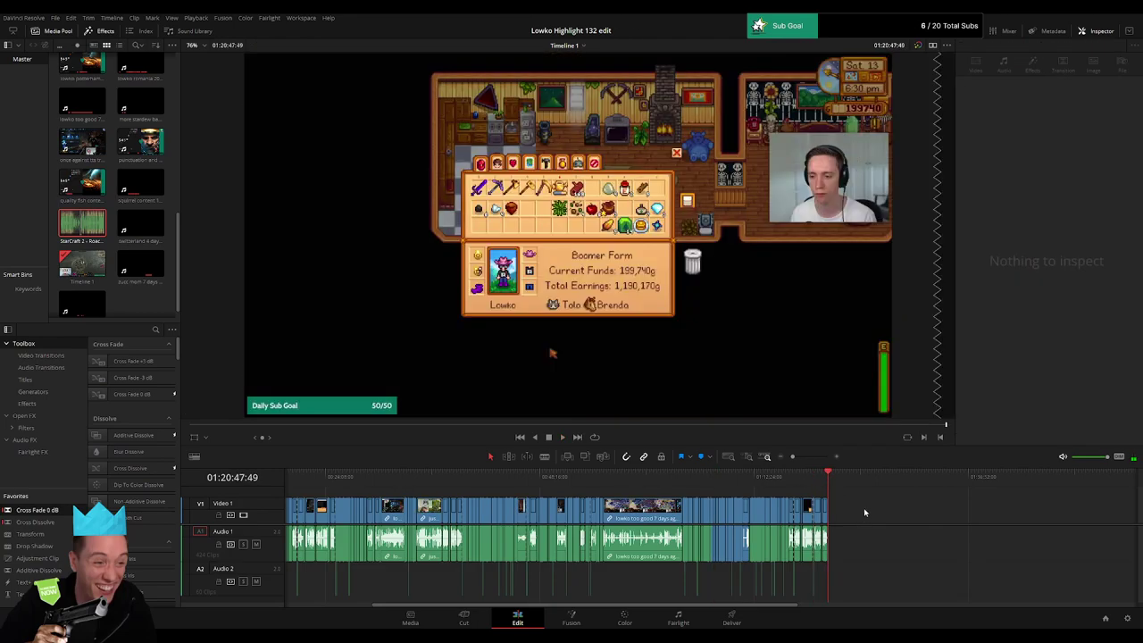
left_click_drag(791, 457, 813, 457)
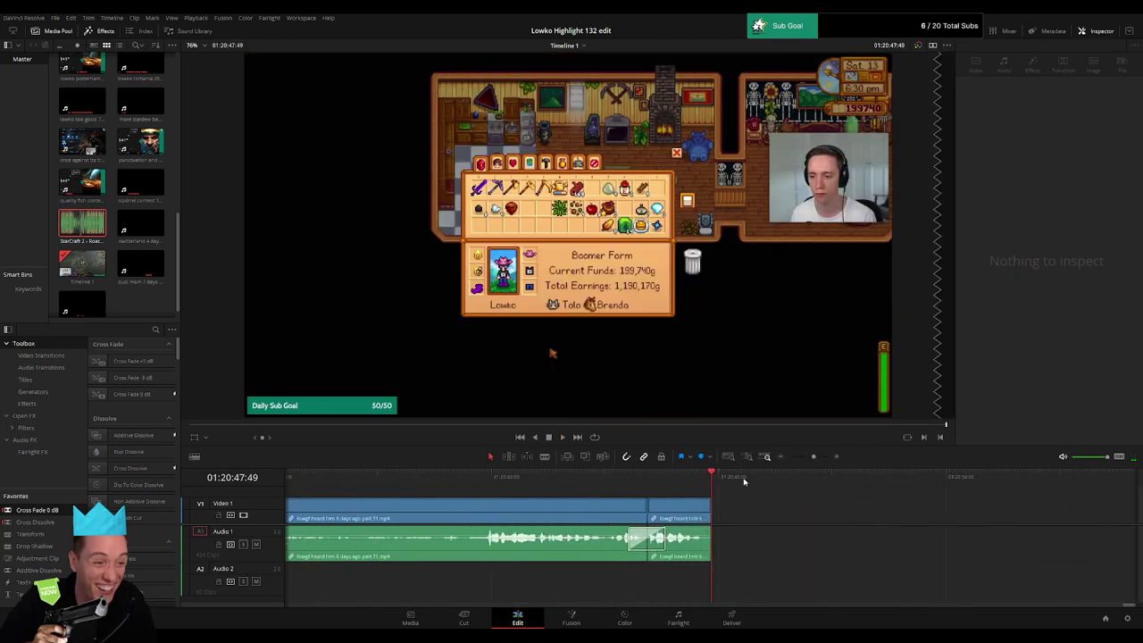
left_click(677, 476)
key("space")
mouse_move(711, 510)
left_mouse_down()
mouse_move(744, 510)
mouse_move(713, 487)
left_mouse_up()
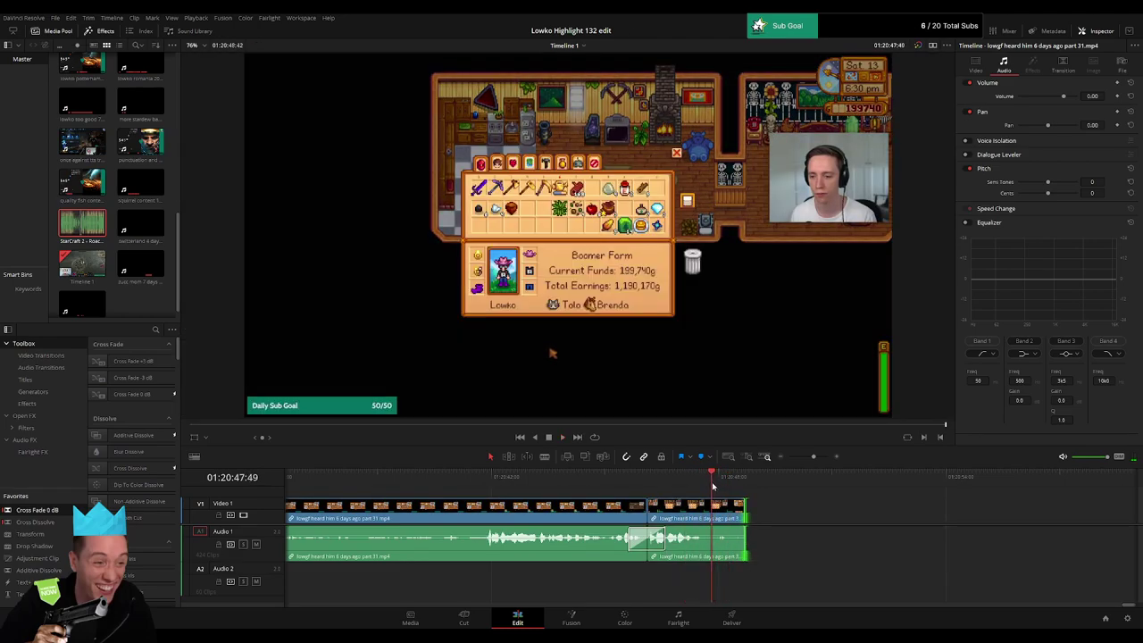
key("ctrl+z")
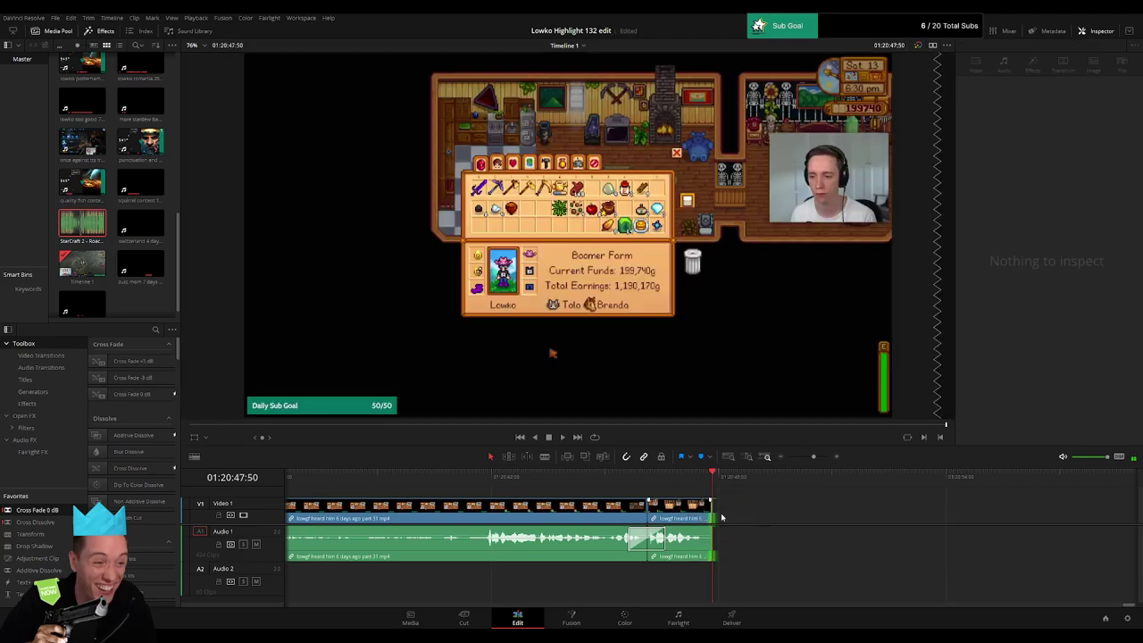
left_click_drag(814, 458, 781, 463)
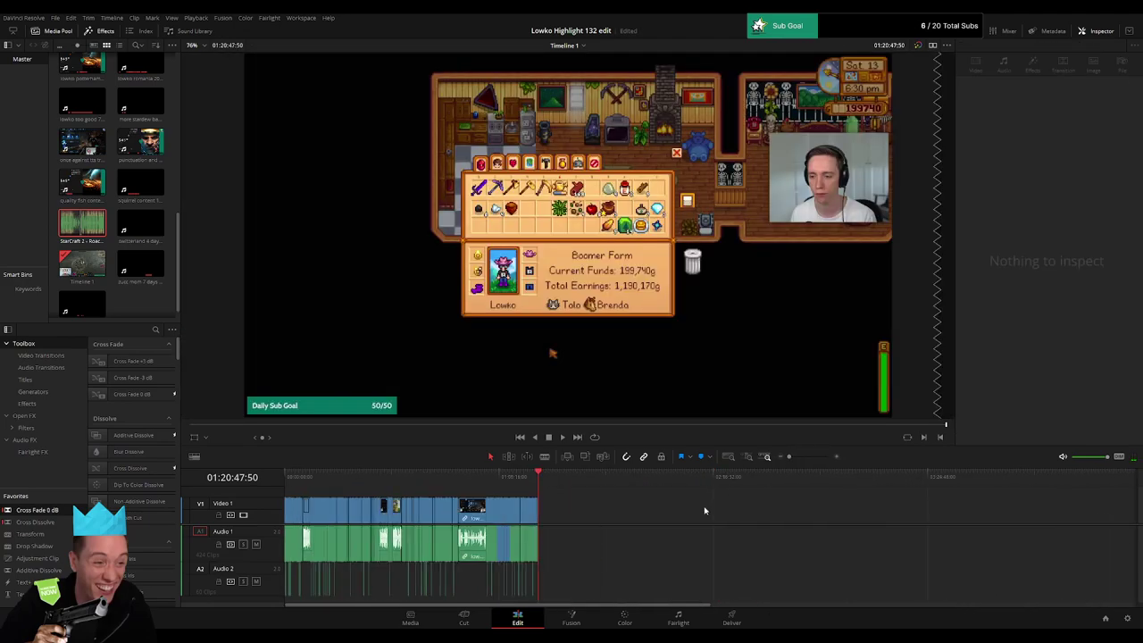